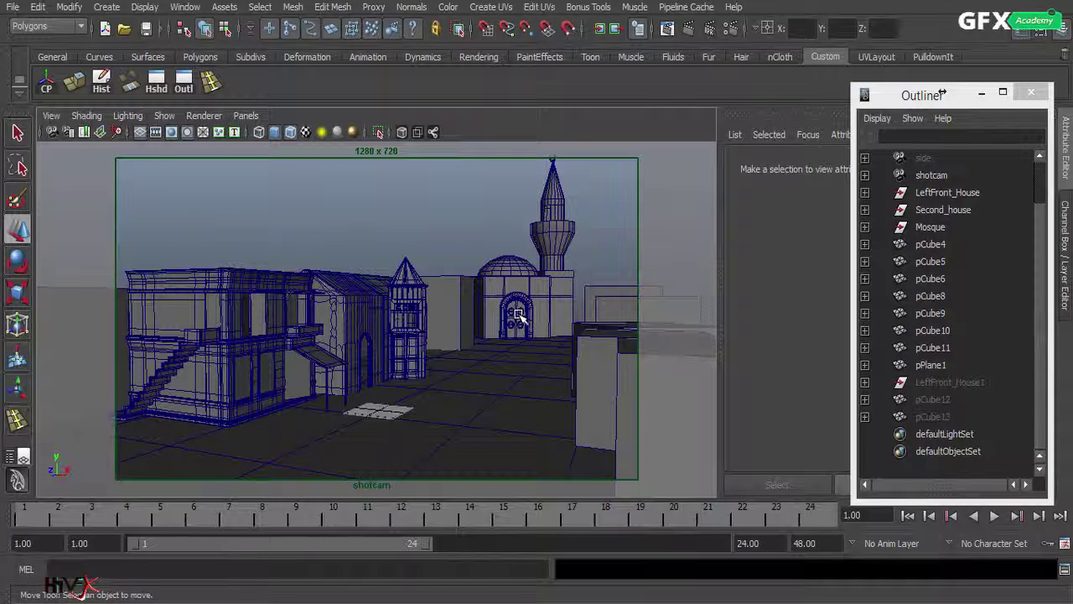
Step: Examine the street scene through the shot camera, checking the mosque and the block beside it, pCube11
{"action": "left_click", "coordinate": [931, 227]}
{"action": "left_click_drag", "start_coordinate": [495, 308], "coordinate": [500, 275]}
{"action": "left_click", "coordinate": [937, 231]}
{"action": "left_click", "coordinate": [932, 228]}
{"action": "left_click", "coordinate": [427, 225]}
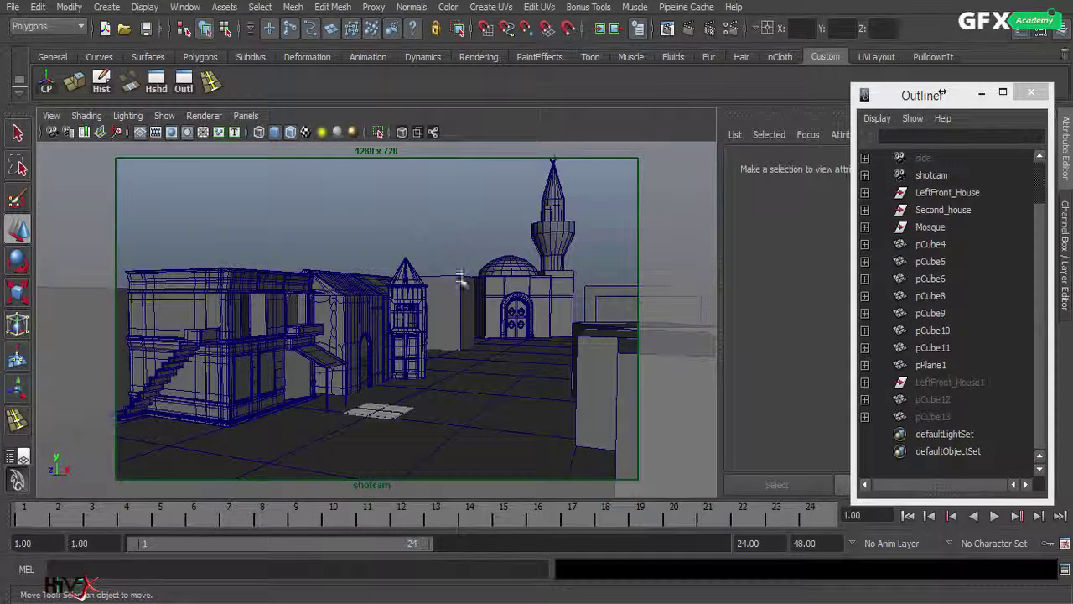
{"action": "left_click", "coordinate": [460, 297]}
{"action": "left_click_drag", "start_coordinate": [492, 359], "coordinate": [607, 360]}
{"action": "left_click_drag", "start_coordinate": [491, 342], "coordinate": [480, 338]}
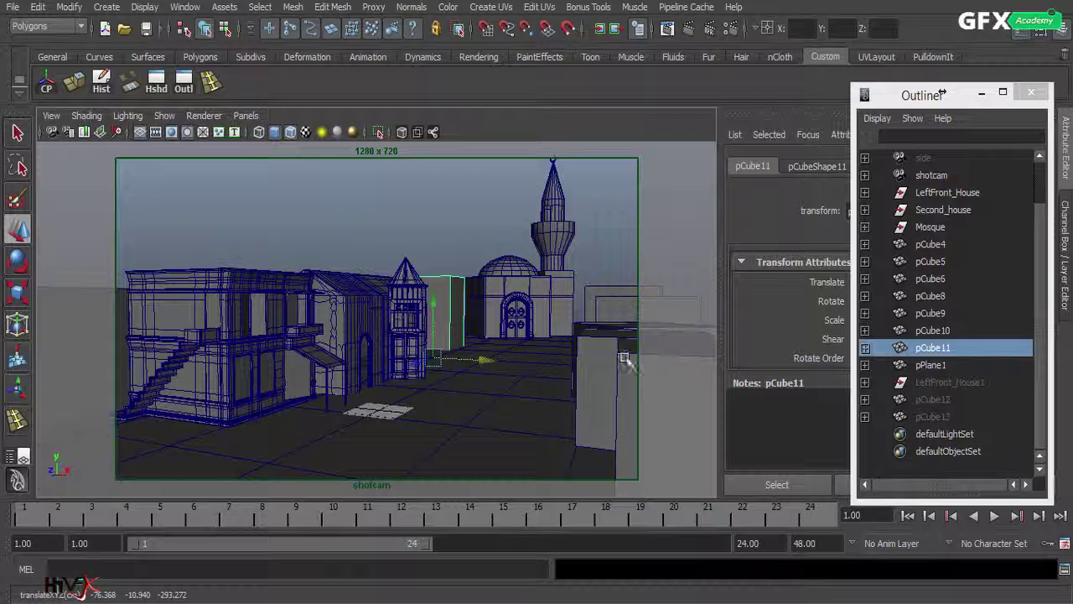
{"action": "mouse_move", "coordinate": [401, 430]}
{"action": "left_mouse_down", "text": "alt"}
{"action": "mouse_move", "coordinate": [455, 432]}
{"action": "mouse_move", "coordinate": [377, 416]}
{"action": "mouse_move", "coordinate": [403, 432]}
{"action": "left_mouse_up", "text": "alt"}
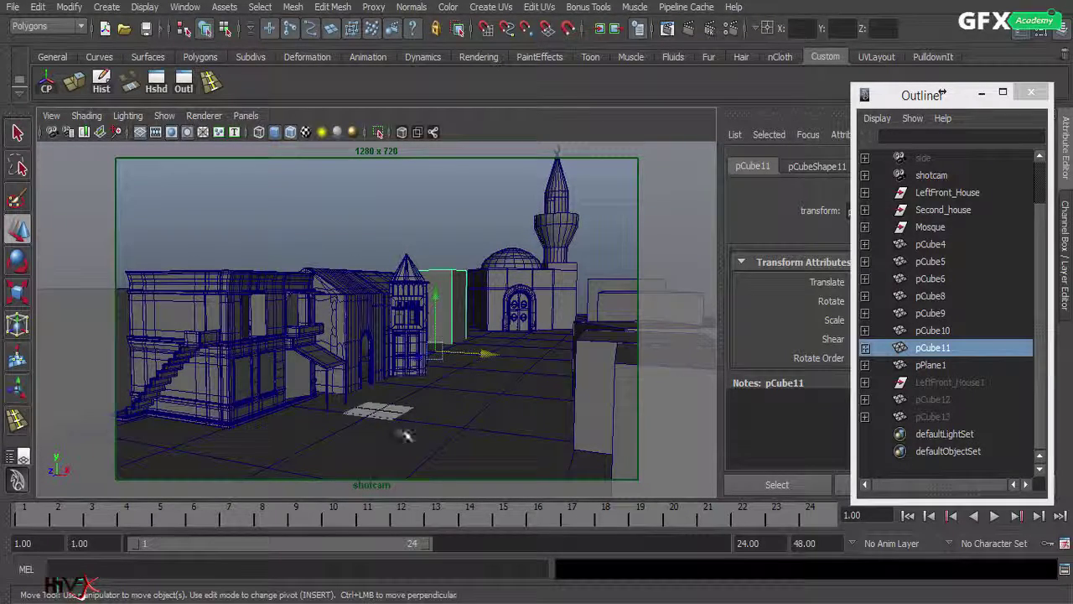
{"action": "left_click_drag", "start_coordinate": [495, 410], "coordinate": [493, 411], "text": "alt"}
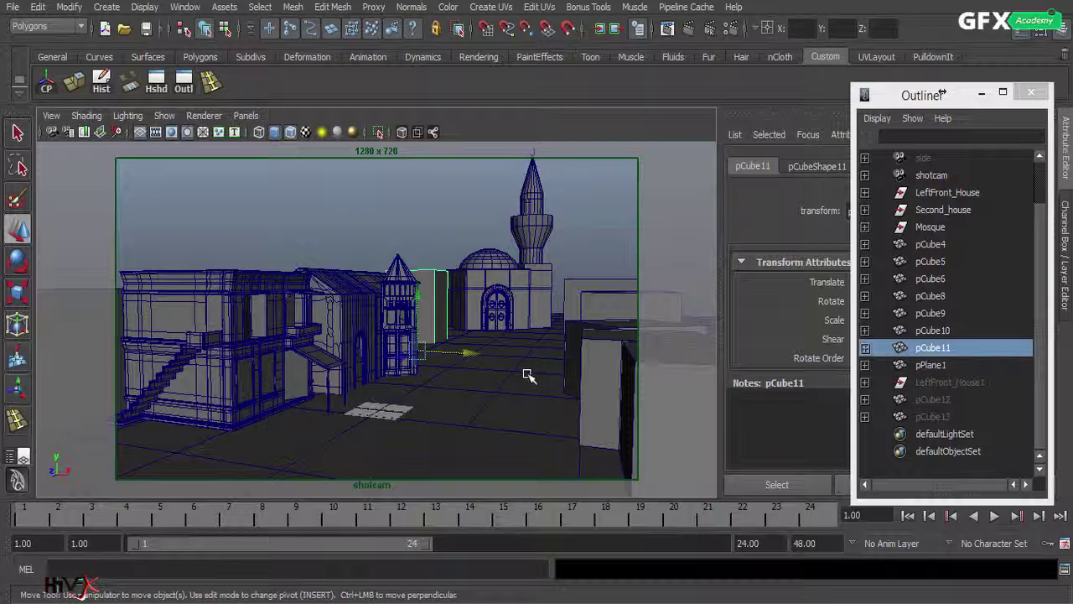
Step: Select the nearest placeholder block opposite the houses, pCube6, and switch the view to the persp camera
{"action": "left_click", "coordinate": [659, 417]}
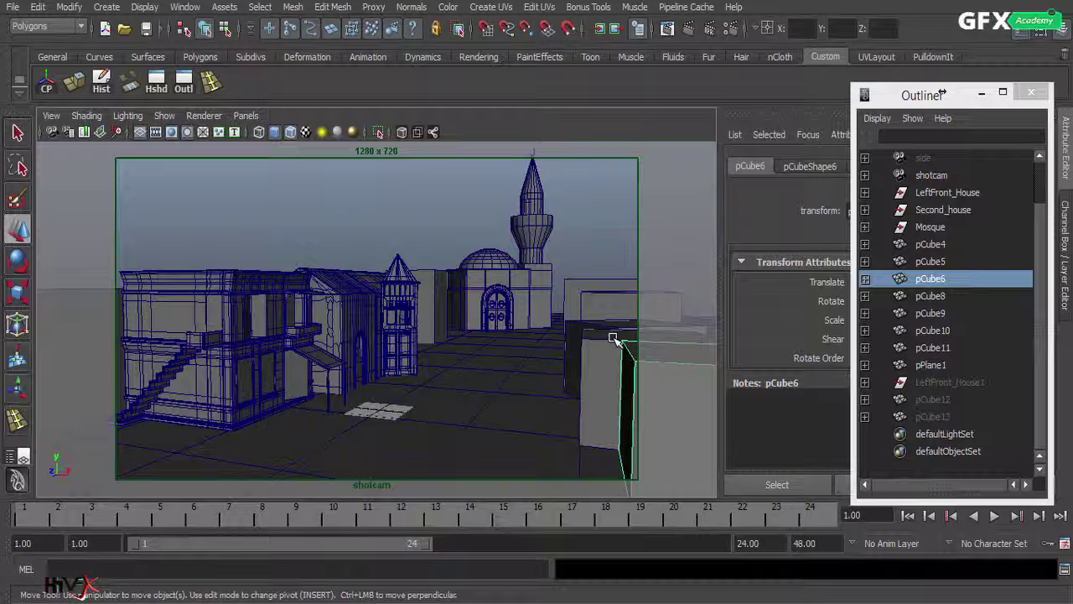
{"action": "left_click", "coordinate": [246, 116]}
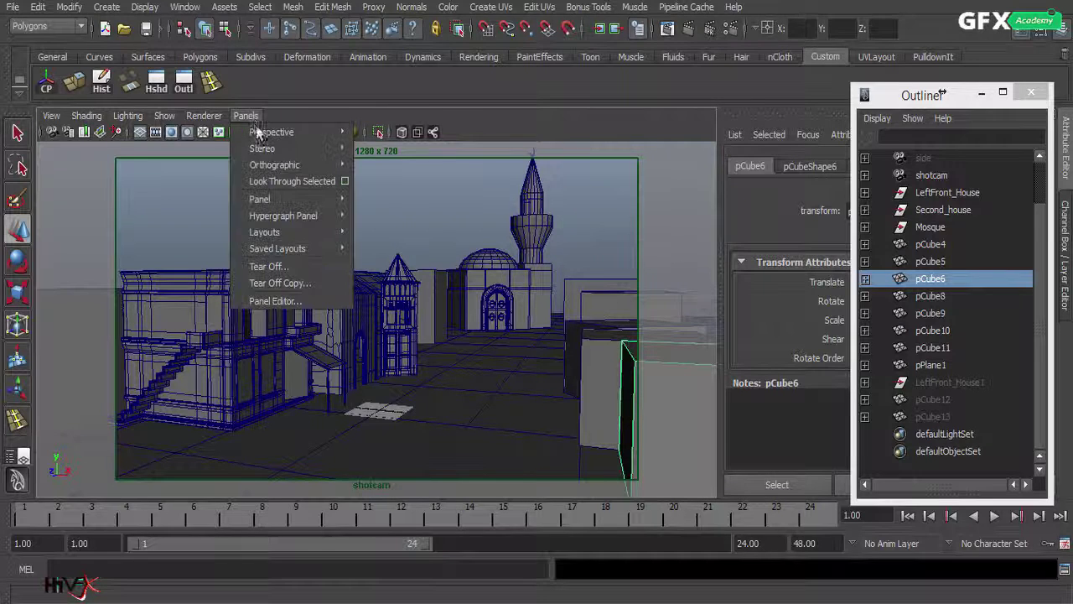
{"action": "mouse_move", "coordinate": [259, 132]}
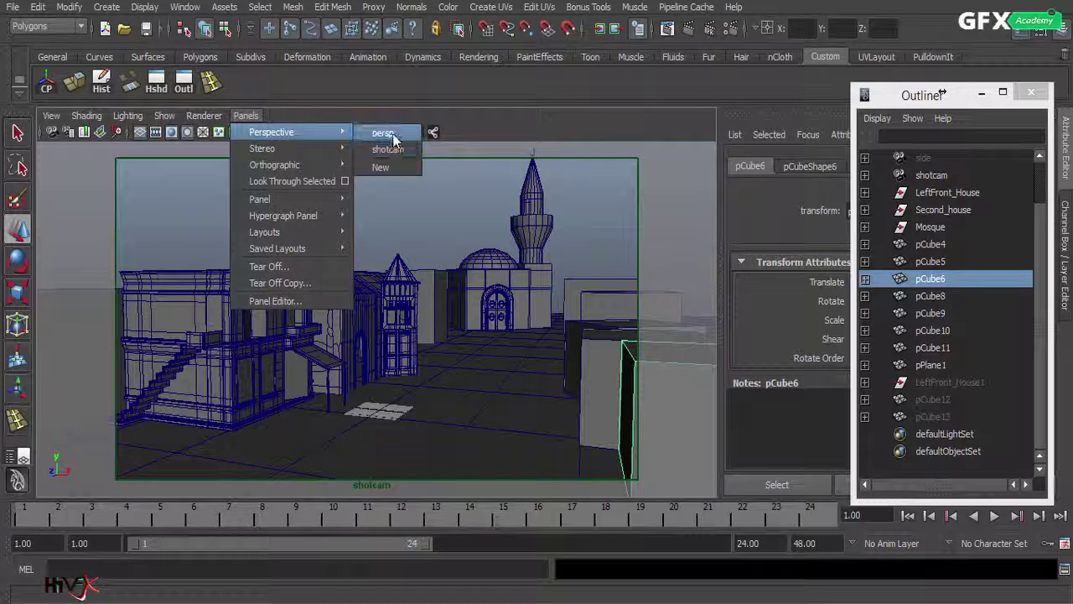
{"action": "left_click", "coordinate": [389, 135]}
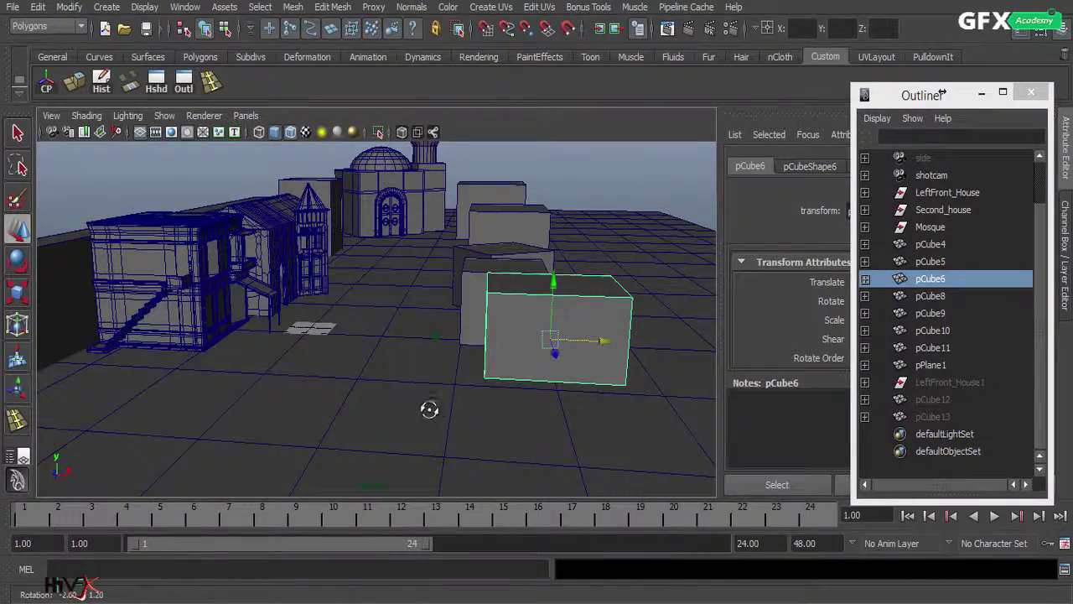
Step: Inspect the row of placeholder blocks opposite the houses, selecting pCube4 and pCube5
{"action": "mouse_move", "coordinate": [428, 410]}
{"action": "left_mouse_down", "text": "alt"}
{"action": "mouse_move", "coordinate": [484, 410]}
{"action": "mouse_move", "coordinate": [430, 405]}
{"action": "left_mouse_up", "text": "alt"}
{"action": "scroll", "coordinate": [579, 405], "scroll_direction": "up", "scroll_amount": 3}
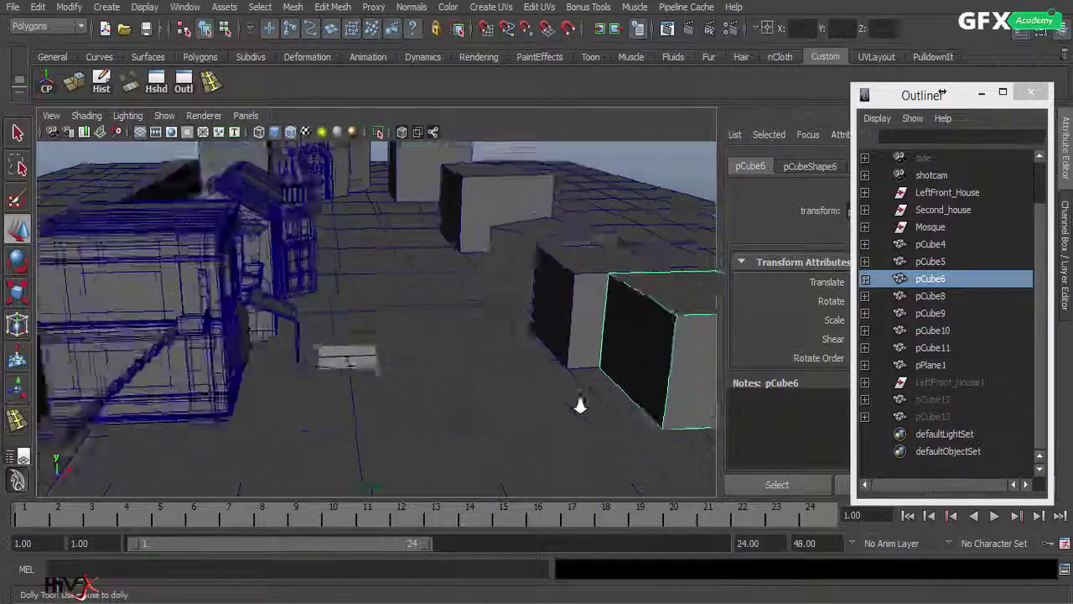
{"action": "middle_click_drag", "start_coordinate": [575, 402], "coordinate": [335, 371], "text": "alt"}
{"action": "left_click_drag", "start_coordinate": [338, 374], "coordinate": [366, 389], "text": "alt"}
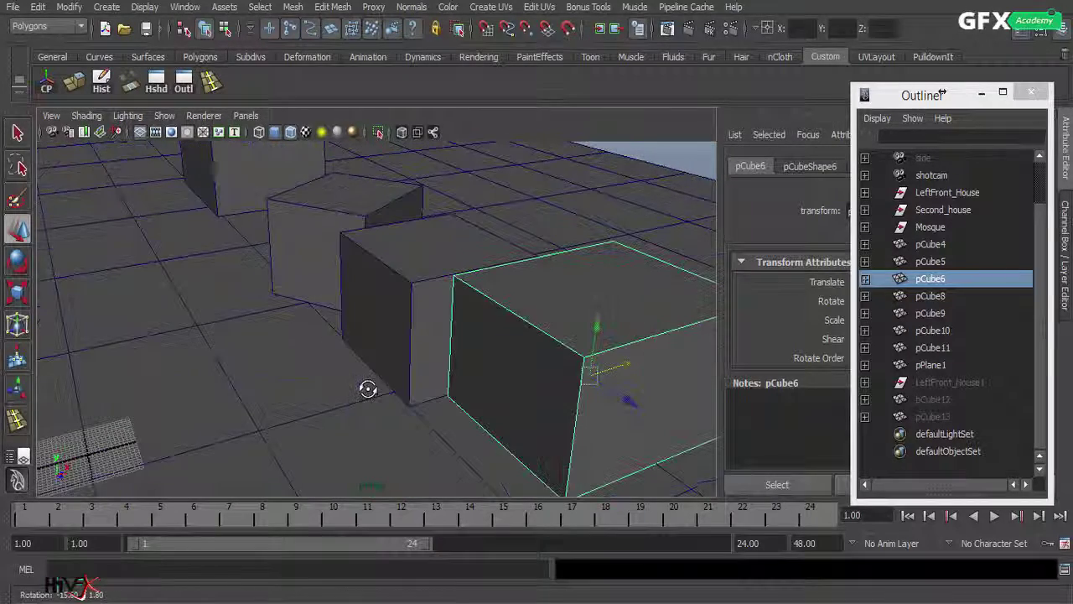
{"action": "left_click", "coordinate": [328, 224]}
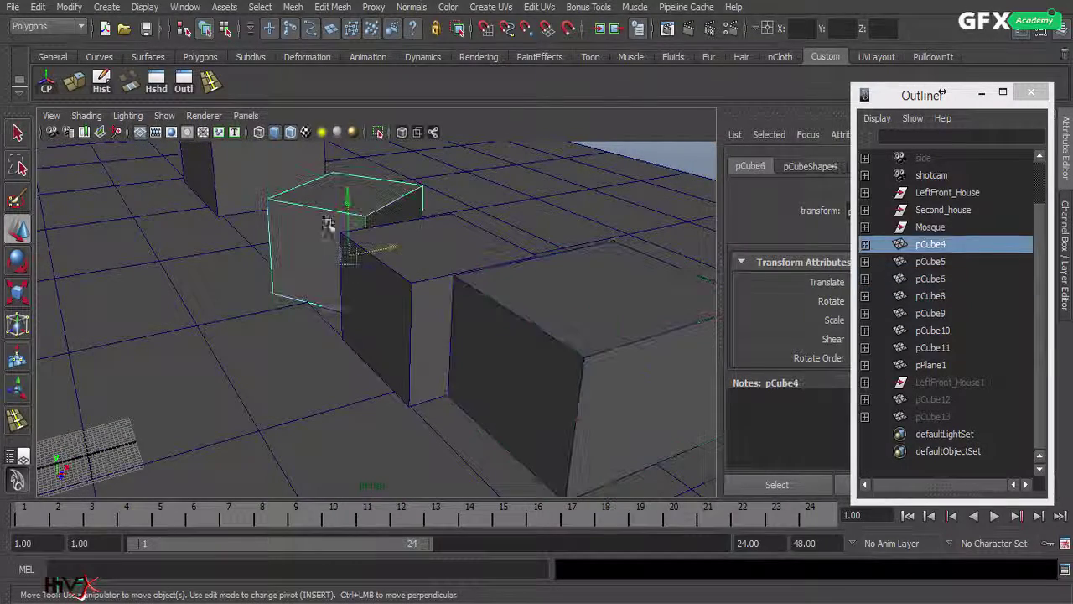
{"action": "left_click", "coordinate": [391, 299], "text": "shift"}
{"action": "left_click_drag", "start_coordinate": [459, 341], "coordinate": [452, 400], "text": "alt"}
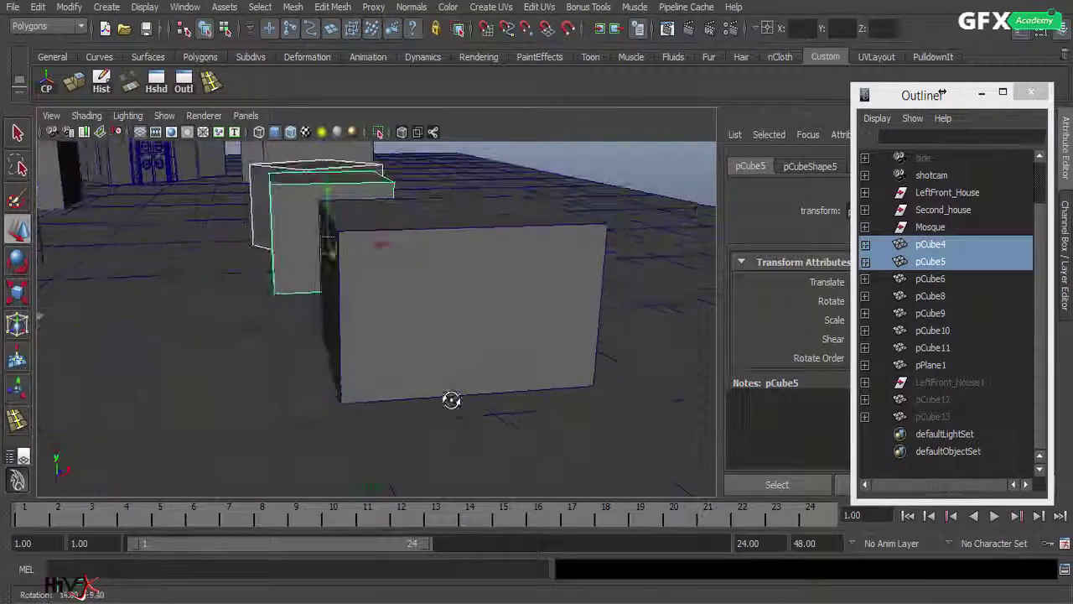
Step: Scale the nearest block, pCube6, longer along its Z axis
{"action": "left_click", "coordinate": [441, 335]}
{"action": "left_click_drag", "start_coordinate": [434, 341], "coordinate": [434, 373], "text": "alt"}
{"action": "left_click_drag", "start_coordinate": [312, 362], "coordinate": [426, 369], "text": "alt"}
{"action": "middle_click_drag", "start_coordinate": [503, 332], "coordinate": [309, 345], "text": "alt"}
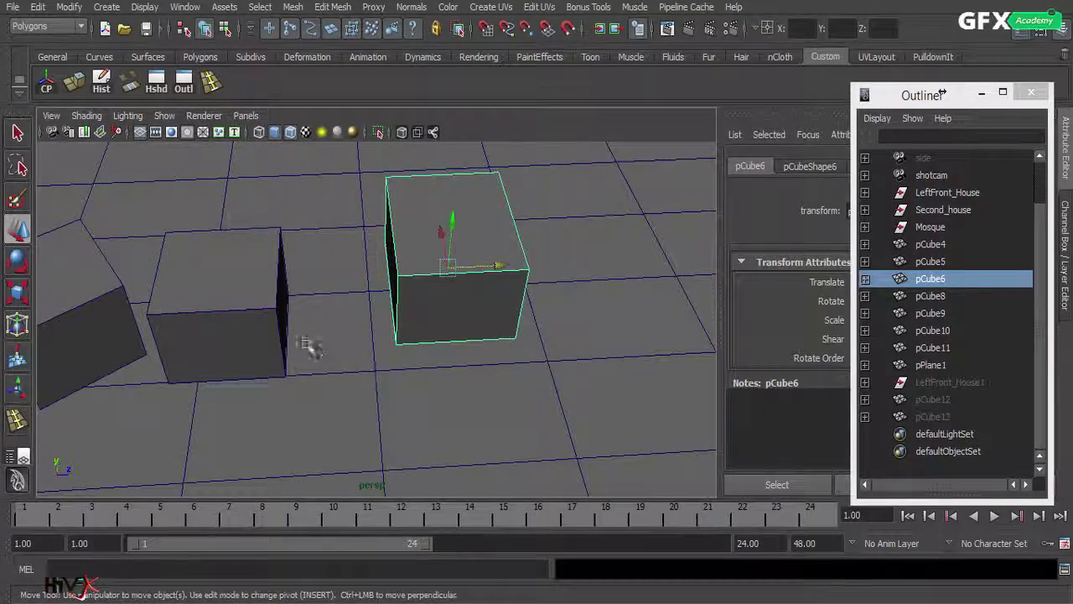
{"action": "left_click", "coordinate": [17, 293]}
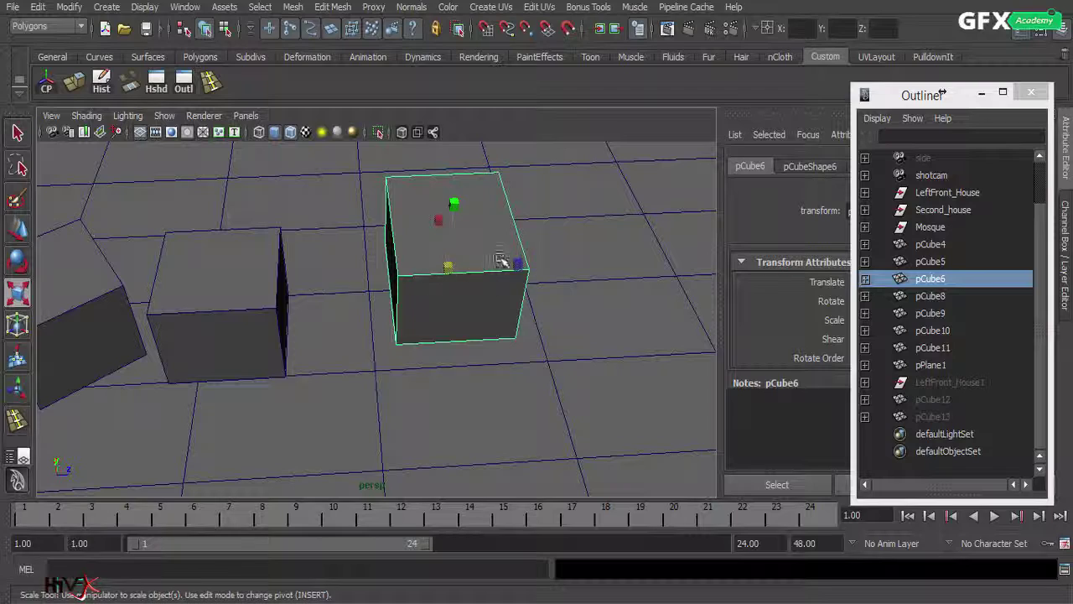
{"action": "left_click_drag", "start_coordinate": [517, 263], "coordinate": [553, 268]}
{"action": "left_click_drag", "start_coordinate": [494, 361], "coordinate": [355, 362], "text": "alt"}
{"action": "left_click_drag", "start_coordinate": [450, 319], "coordinate": [307, 310]}
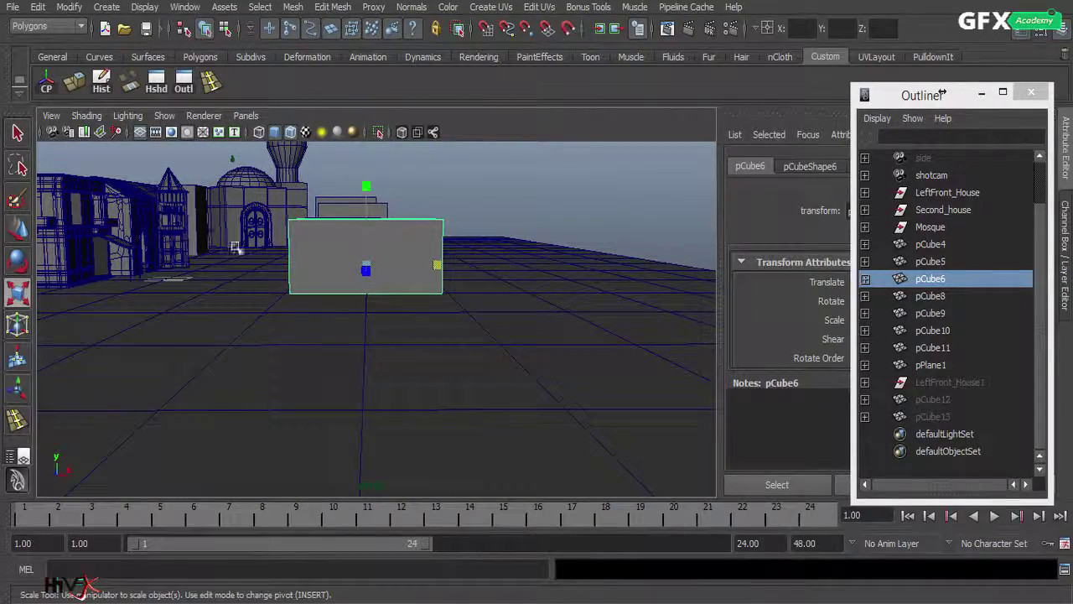
Step: Insert two edge loops on pCube6 that divide it into three sections along its X axis
{"action": "left_click_drag", "start_coordinate": [218, 304], "coordinate": [289, 315], "text": "alt"}
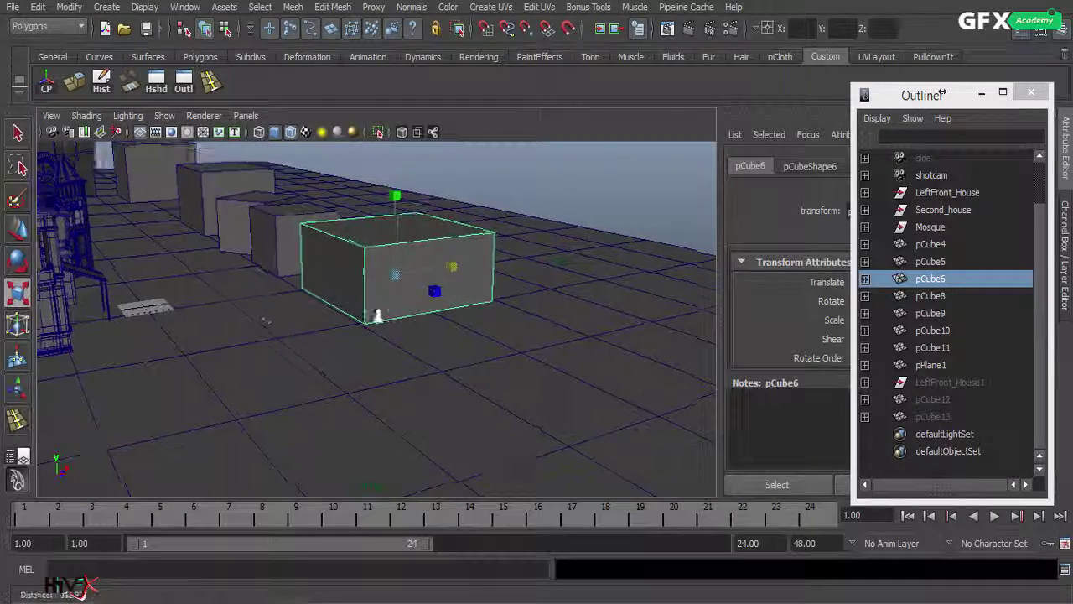
{"action": "right_click_drag", "start_coordinate": [377, 316], "coordinate": [433, 313], "text": "alt"}
{"action": "left_click_drag", "start_coordinate": [434, 314], "coordinate": [395, 427], "text": "alt"}
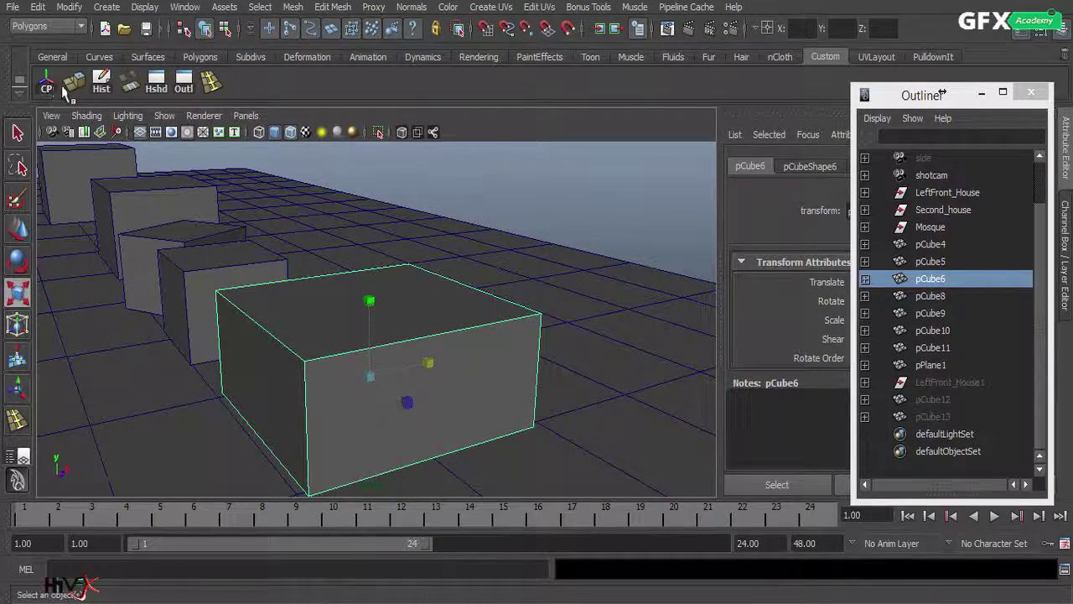
{"action": "left_click", "coordinate": [211, 89]}
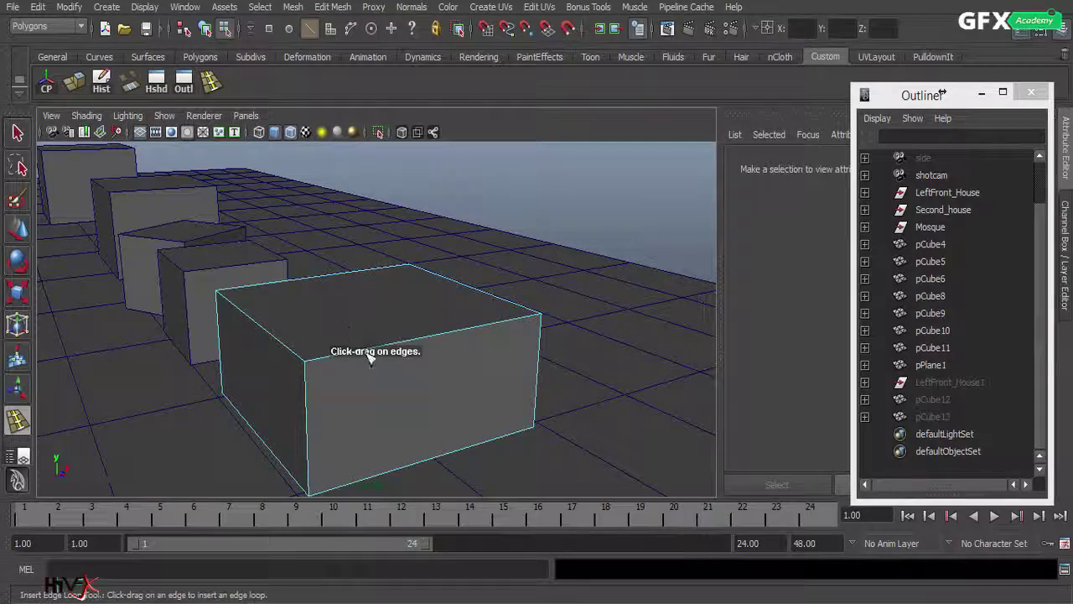
{"action": "left_click_drag", "start_coordinate": [369, 354], "coordinate": [424, 360]}
{"action": "left_click_drag", "start_coordinate": [280, 369], "coordinate": [433, 391], "text": "alt"}
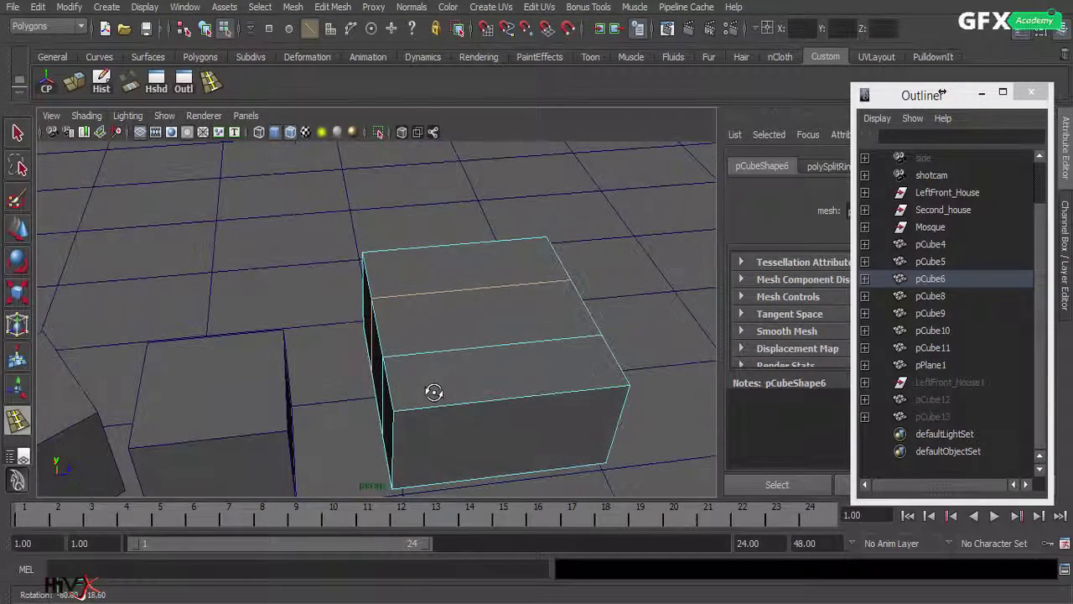
Step: Insert two edge loops on pCube6 dividing it into three sections along its Z axis, and return to object selection
{"action": "left_click_drag", "start_coordinate": [550, 393], "coordinate": [556, 396]}
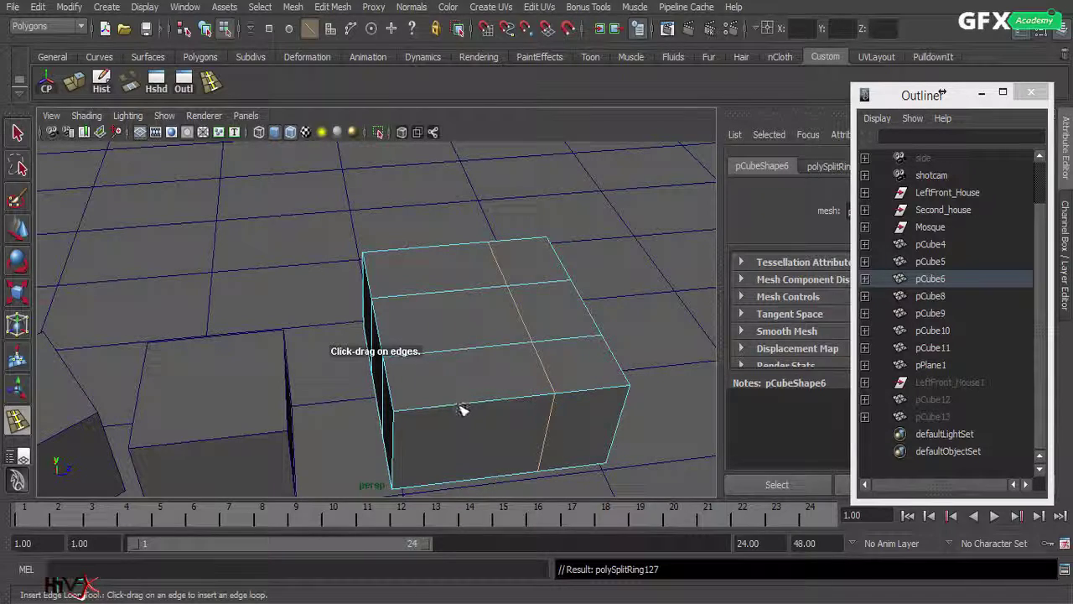
{"action": "left_click_drag", "start_coordinate": [462, 409], "coordinate": [459, 409]}
{"action": "left_click_drag", "start_coordinate": [559, 427], "coordinate": [386, 395], "text": "alt"}
{"action": "left_click", "coordinate": [207, 28]}
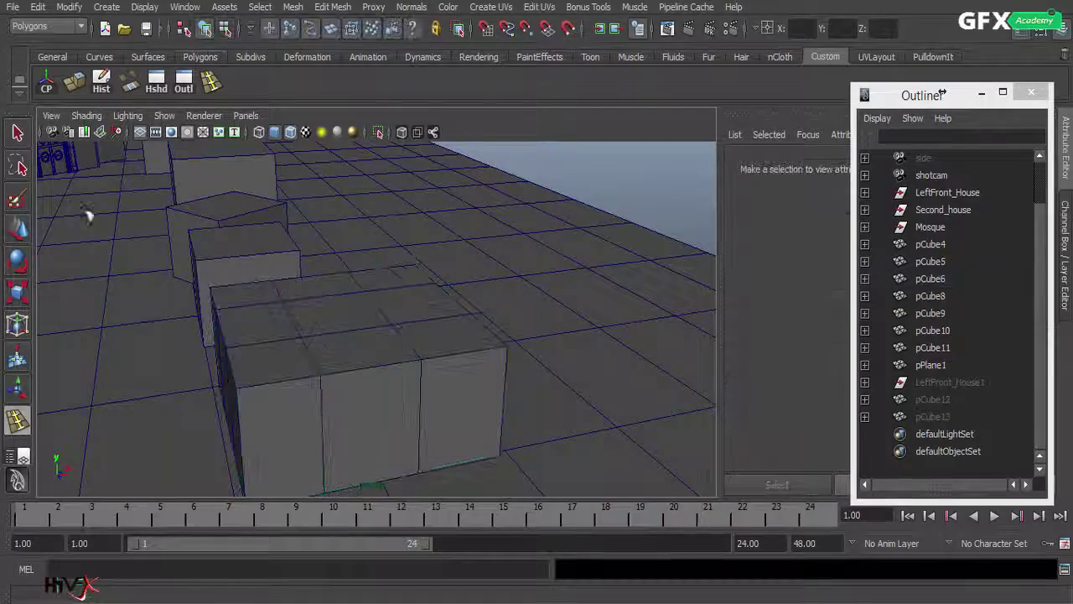
Step: Extrude six top faces of pCube6 upward as an upper storey, leaving out the street-side row of three
{"action": "key", "text": "e"}
{"action": "left_click", "coordinate": [321, 378]}
{"action": "left_click_drag", "start_coordinate": [321, 378], "coordinate": [468, 400], "text": "alt"}
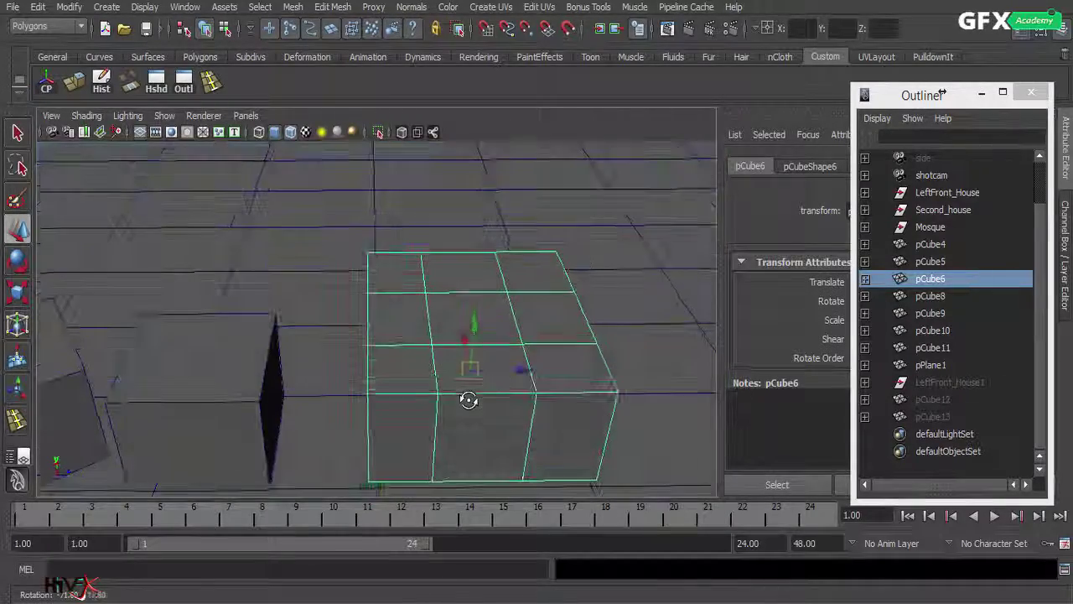
{"action": "right_click_drag", "start_coordinate": [487, 348], "coordinate": [499, 369]}
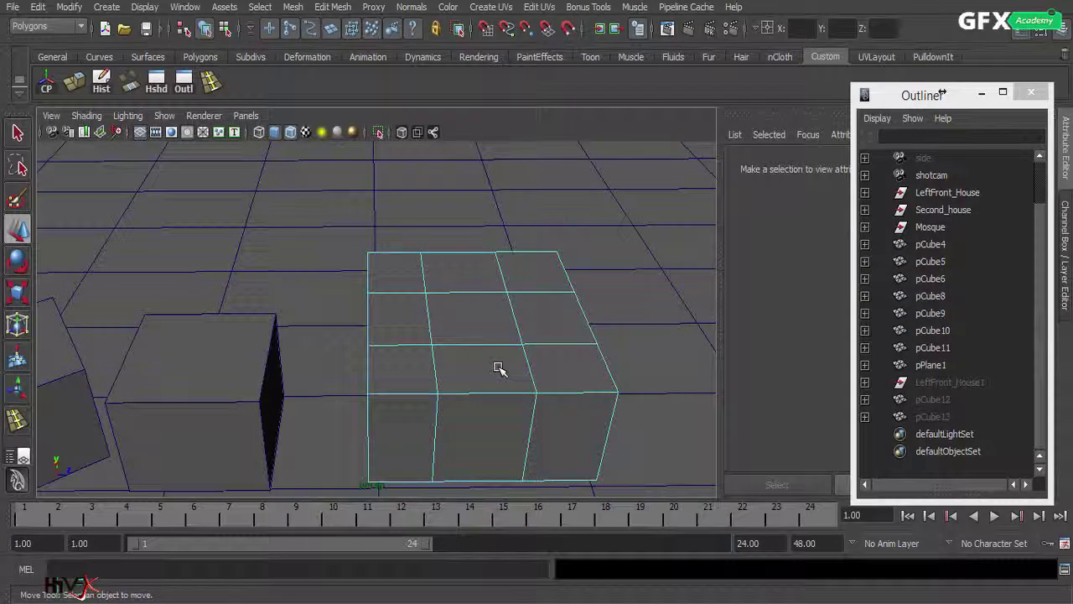
{"action": "left_click_drag", "start_coordinate": [499, 369], "coordinate": [493, 381], "text": "alt"}
{"action": "left_click", "coordinate": [478, 280]}
{"action": "left_click", "coordinate": [478, 279]}
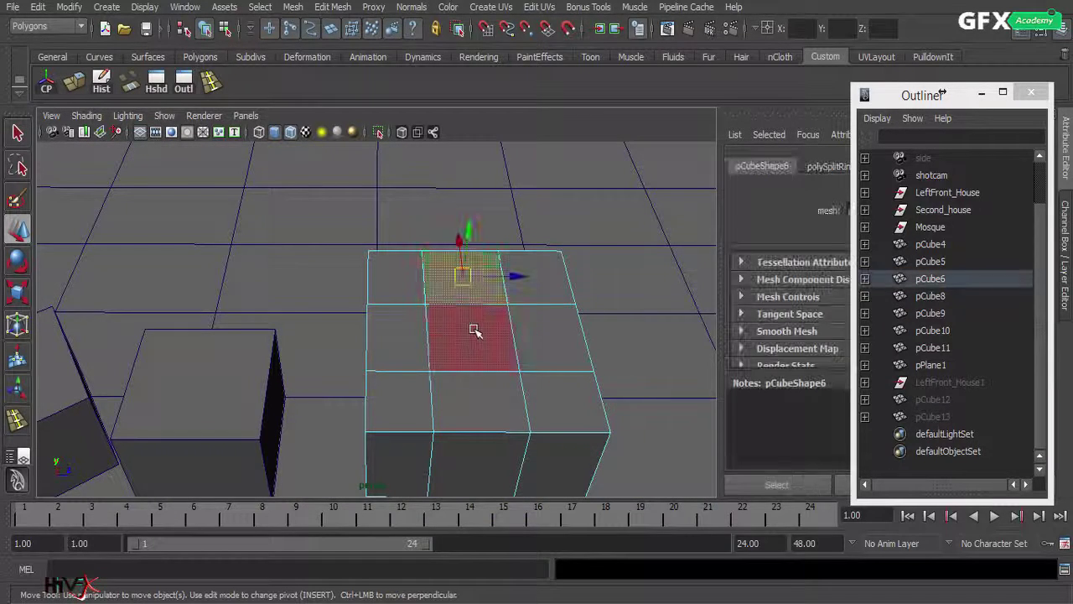
{"action": "left_click", "coordinate": [477, 330], "text": "shift"}
{"action": "left_click", "coordinate": [539, 343], "text": "shift"}
{"action": "left_click", "coordinate": [538, 280], "text": "shift"}
{"action": "left_click", "coordinate": [407, 275], "text": "shift"}
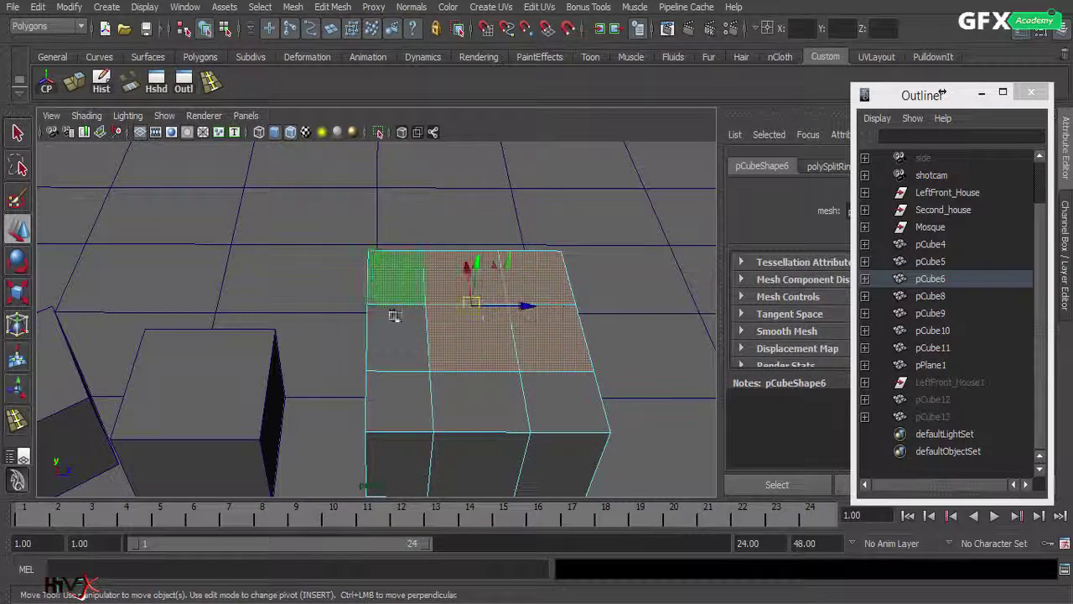
{"action": "left_click", "coordinate": [394, 337], "text": "shift"}
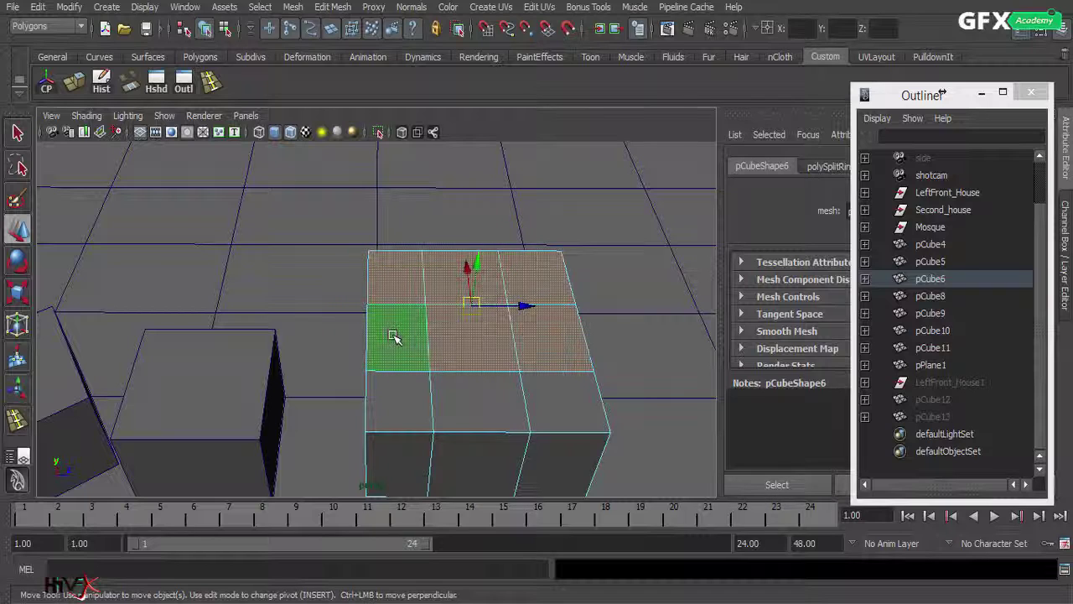
{"action": "left_click_drag", "start_coordinate": [587, 419], "coordinate": [458, 410], "text": "alt"}
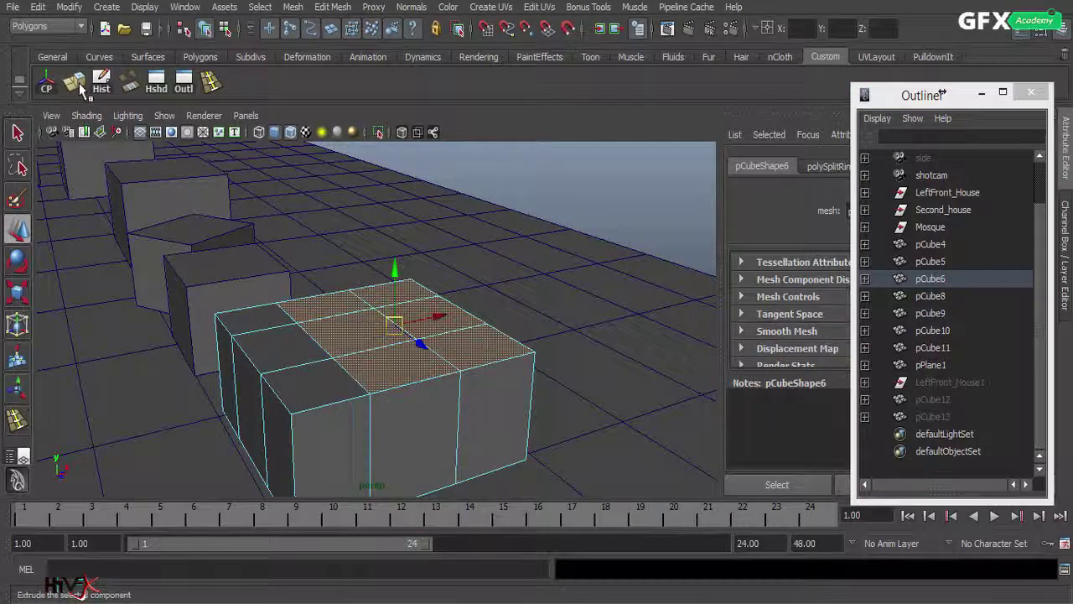
{"action": "key", "text": "ctrl+e"}
{"action": "left_click_drag", "start_coordinate": [395, 291], "coordinate": [409, 213]}
{"action": "left_click_drag", "start_coordinate": [342, 261], "coordinate": [436, 252], "text": "alt"}
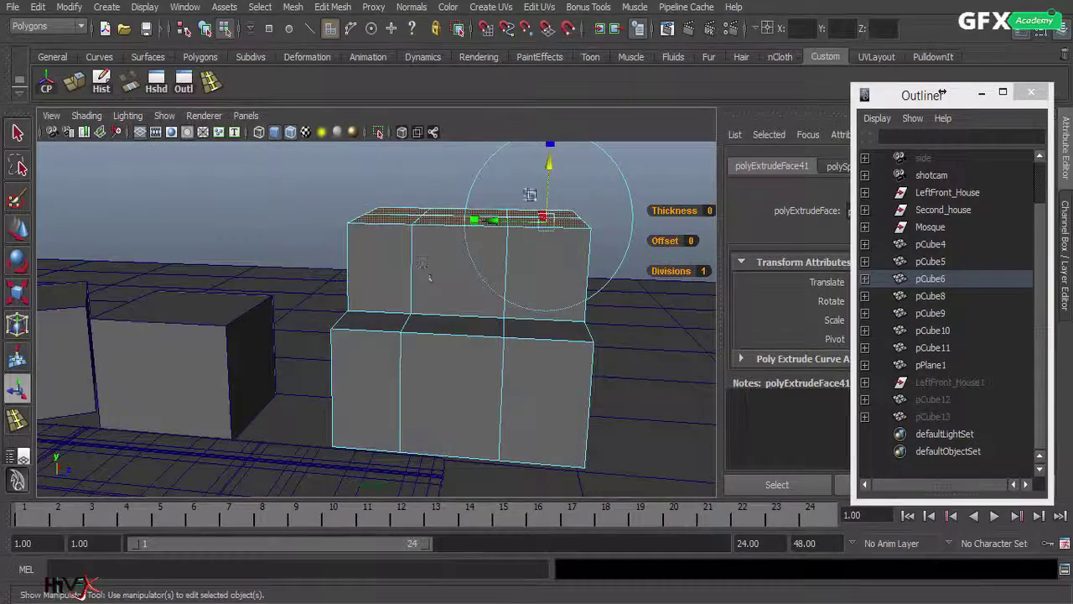
Step: Adjust the extruded upper storey's height so that its top sits at about 61.8 cm
{"action": "left_click_drag", "start_coordinate": [550, 159], "coordinate": [548, 159]}
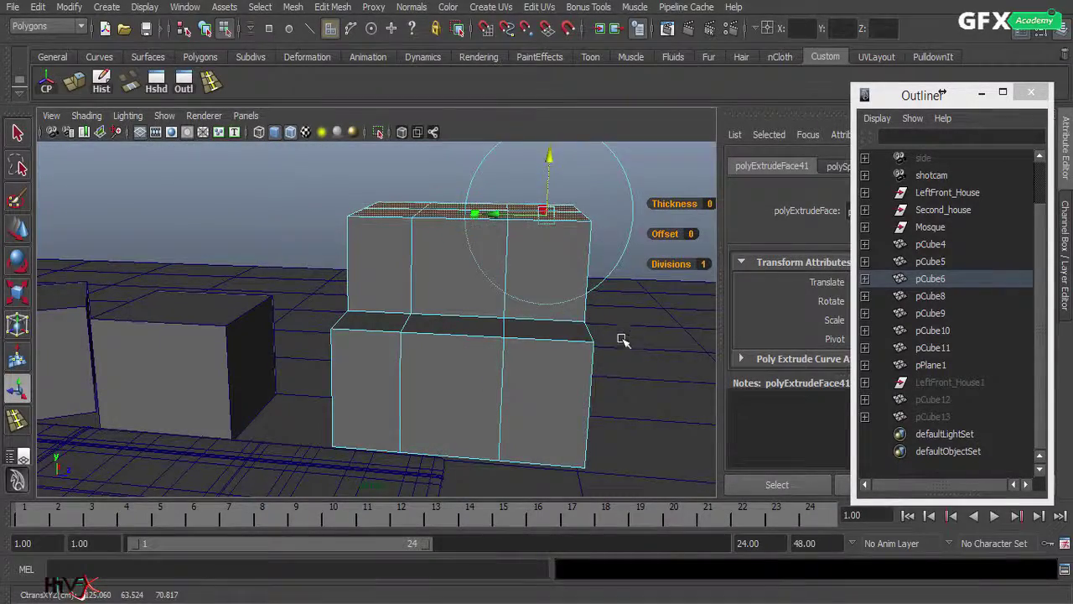
{"action": "left_click_drag", "start_coordinate": [623, 340], "coordinate": [504, 374], "text": "alt"}
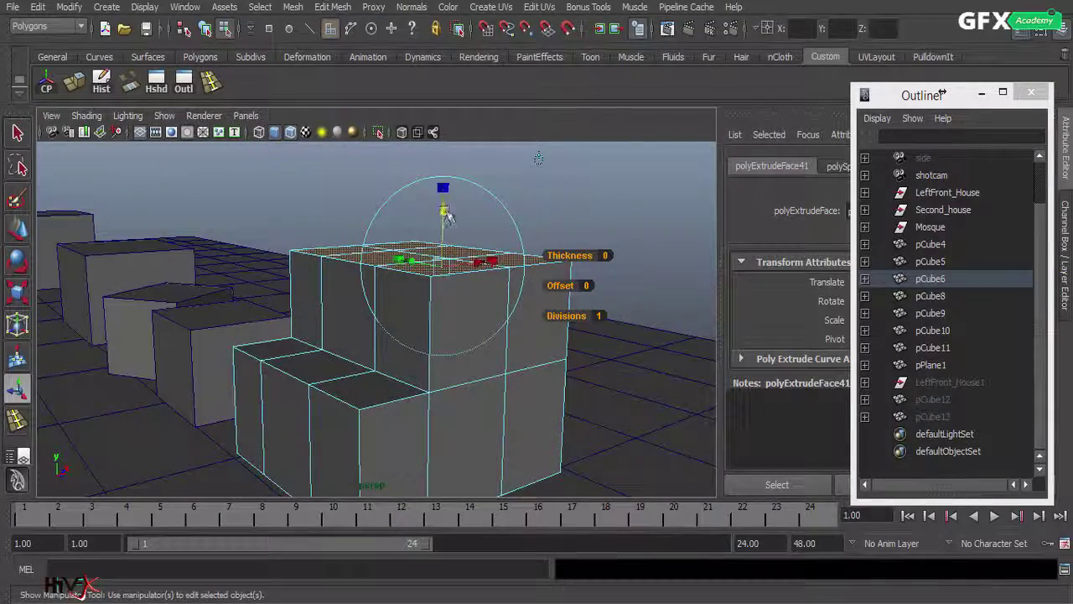
{"action": "left_click_drag", "start_coordinate": [443, 210], "coordinate": [442, 215]}
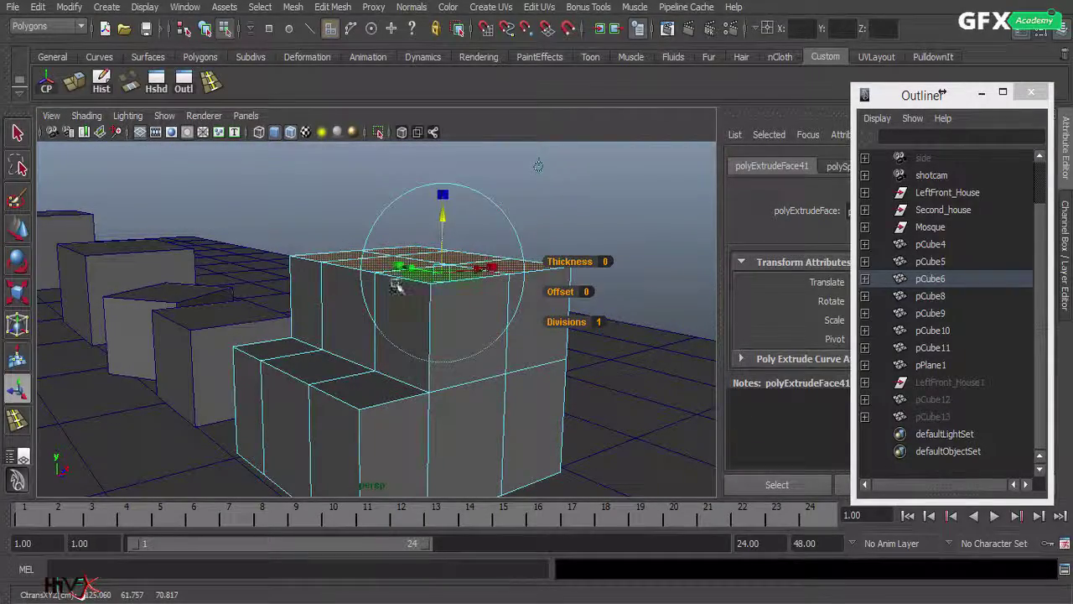
Step: Extrude five of the six top faces of pCube6 upward as a third storey, leaving out one corner face beside the lower terrace
{"action": "left_click_drag", "start_coordinate": [398, 285], "coordinate": [475, 301], "text": "alt"}
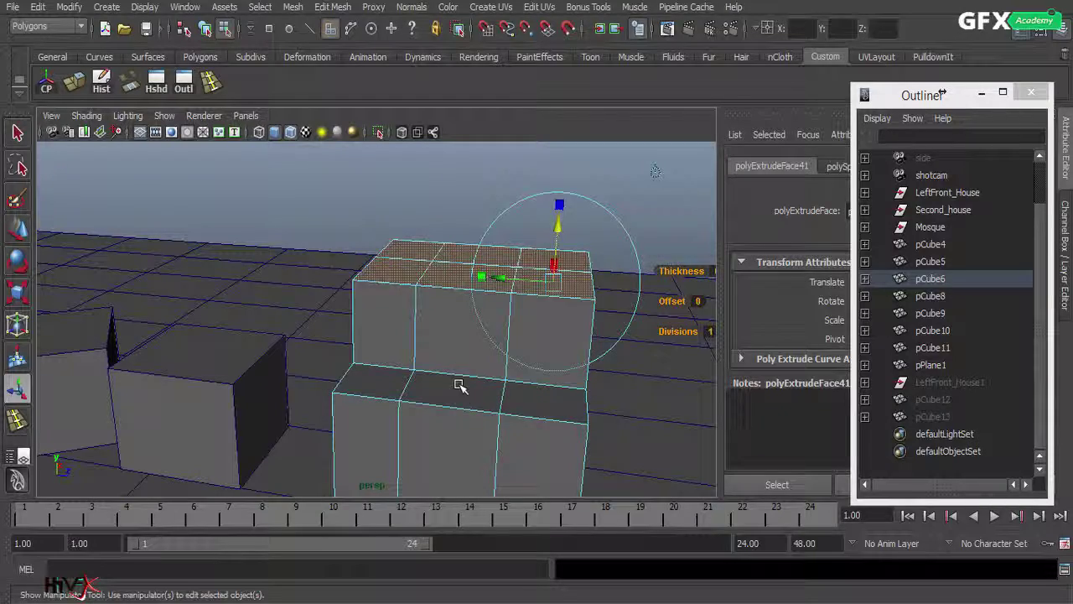
{"action": "left_click_drag", "start_coordinate": [438, 430], "coordinate": [455, 450], "text": "alt"}
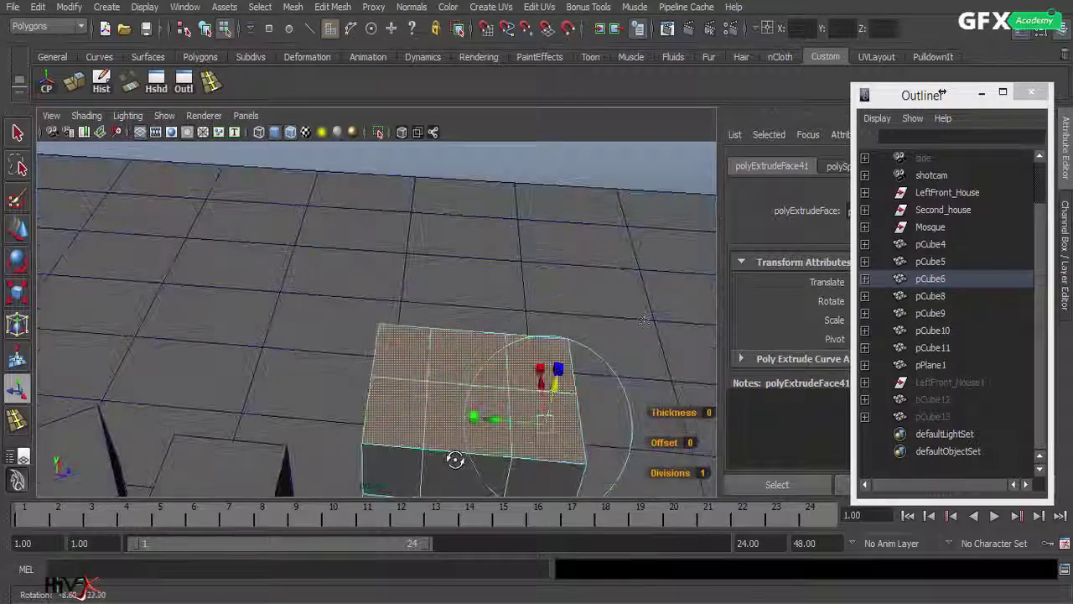
{"action": "left_click", "coordinate": [629, 440]}
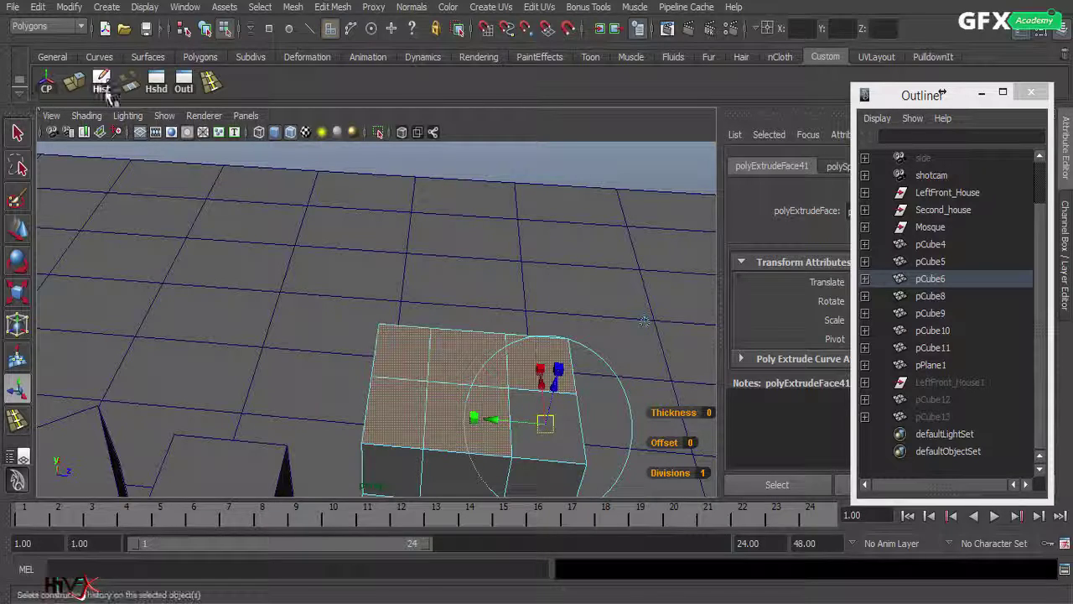
{"action": "left_click", "coordinate": [73, 83]}
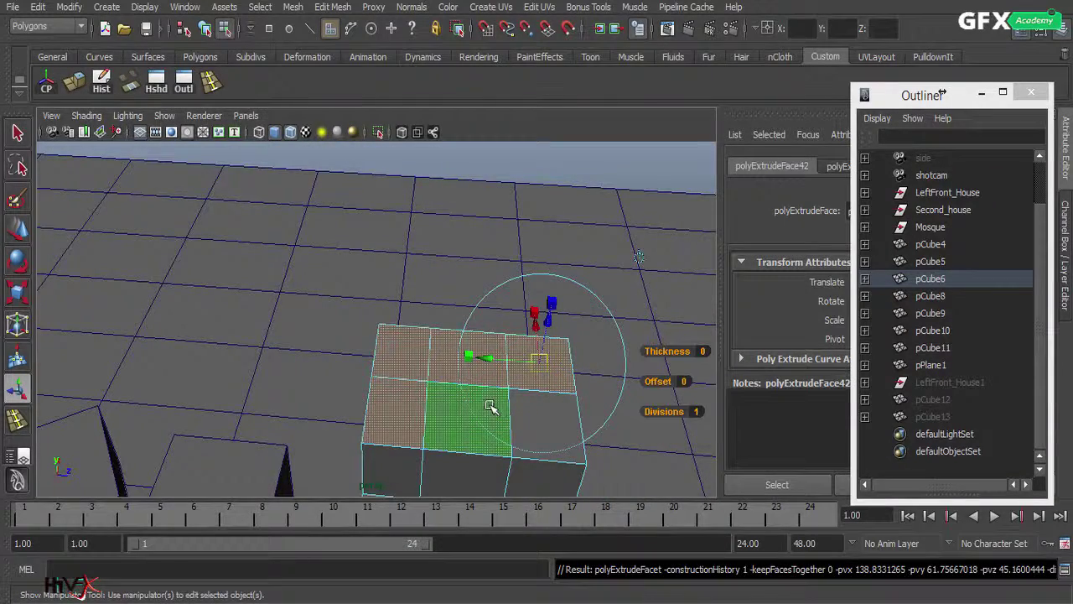
{"action": "left_click_drag", "start_coordinate": [491, 407], "coordinate": [382, 361], "text": "alt"}
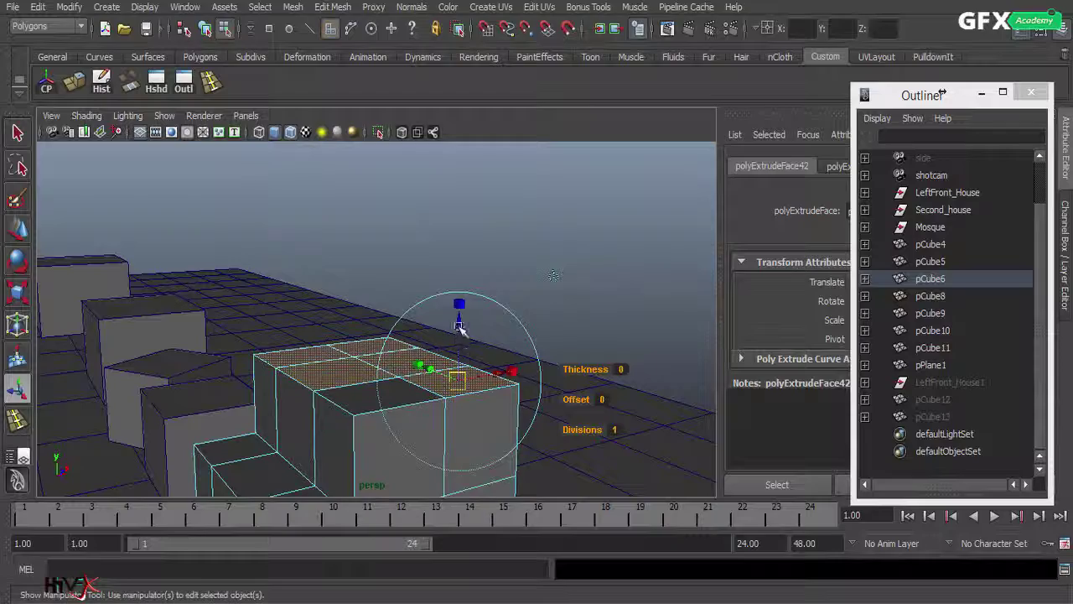
{"action": "left_click_drag", "start_coordinate": [461, 327], "coordinate": [457, 239]}
{"action": "left_click_drag", "start_coordinate": [407, 313], "coordinate": [371, 383], "text": "alt"}
{"action": "left_click", "coordinate": [568, 208]}
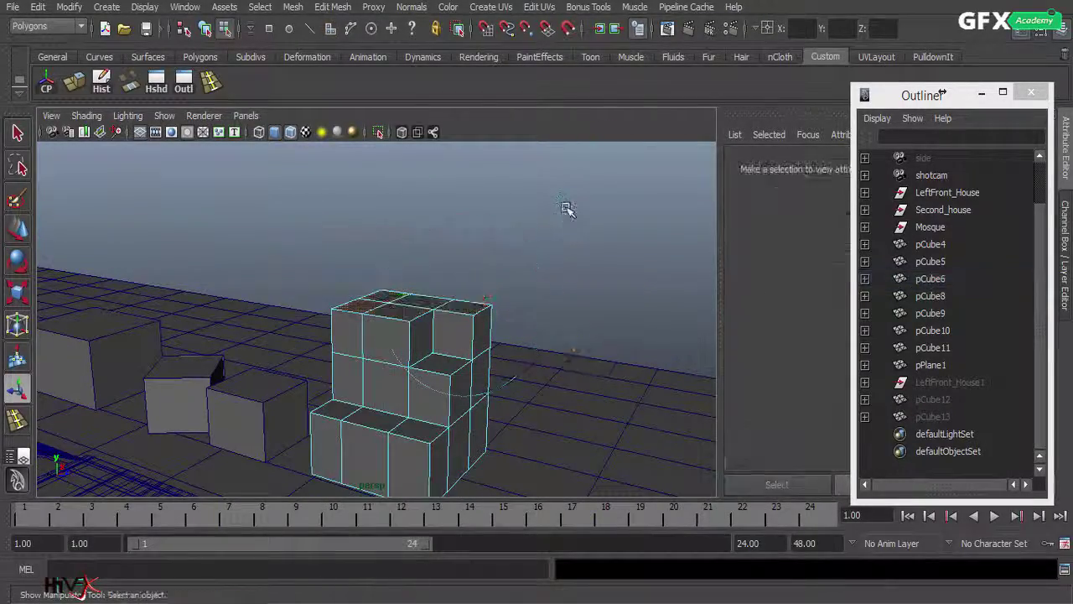
Step: Insert two edge loops close to the outer walls along both open sides of the recessed corner, and return to object selection
{"action": "right_click_drag", "start_coordinate": [417, 391], "coordinate": [578, 386], "text": "alt"}
{"action": "left_click_drag", "start_coordinate": [360, 402], "coordinate": [448, 434], "text": "alt"}
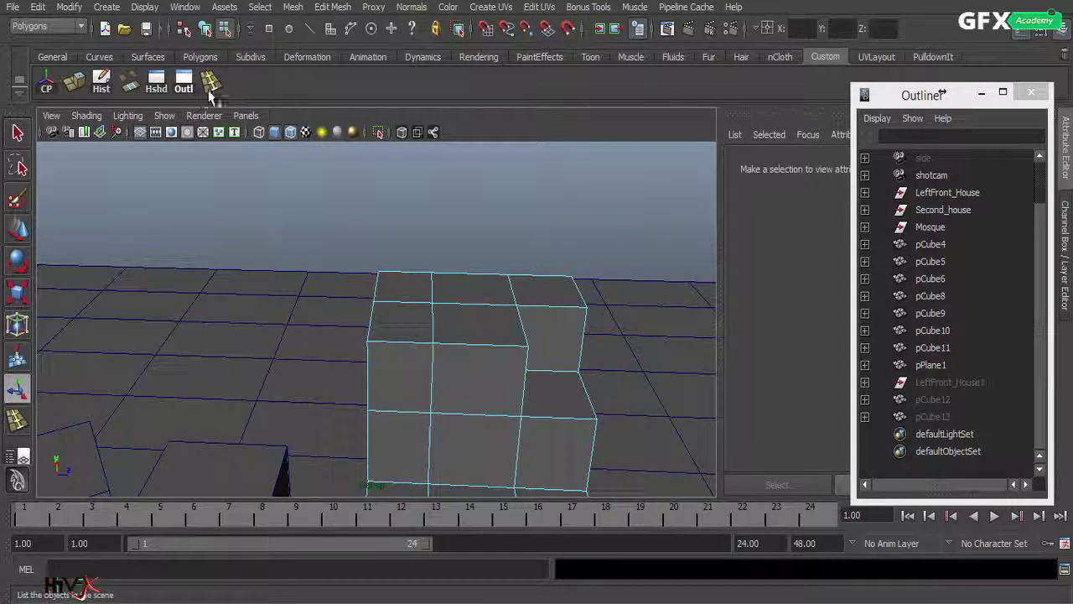
{"action": "left_click", "coordinate": [209, 89]}
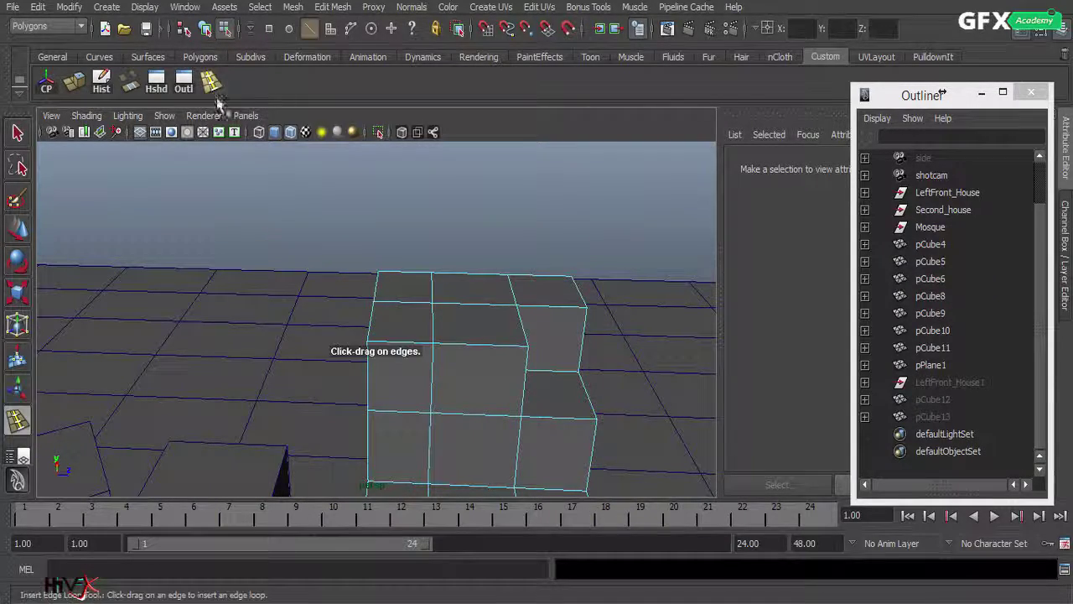
{"action": "left_click", "coordinate": [592, 426]}
{"action": "left_click_drag", "start_coordinate": [546, 434], "coordinate": [388, 439], "text": "alt"}
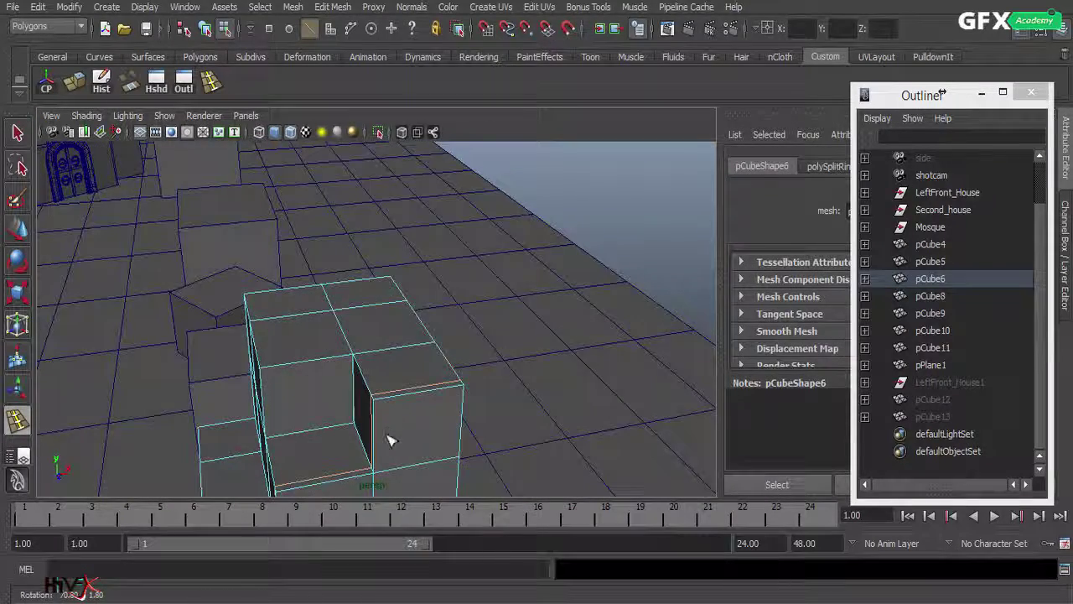
{"action": "left_click", "coordinate": [279, 490]}
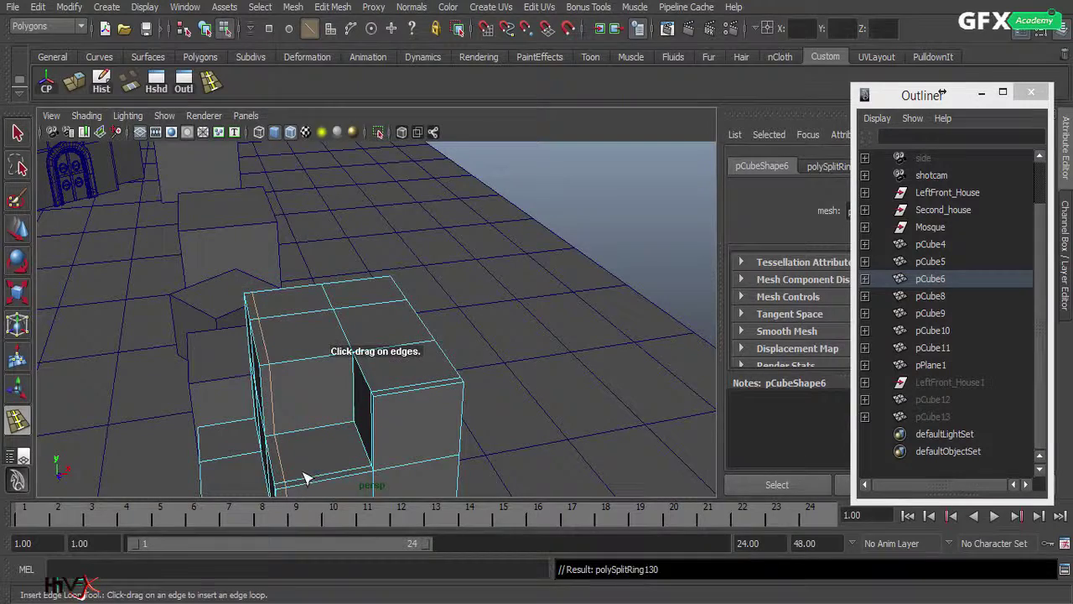
{"action": "left_click_drag", "start_coordinate": [307, 475], "coordinate": [164, 288], "text": "alt"}
{"action": "left_click", "coordinate": [206, 28]}
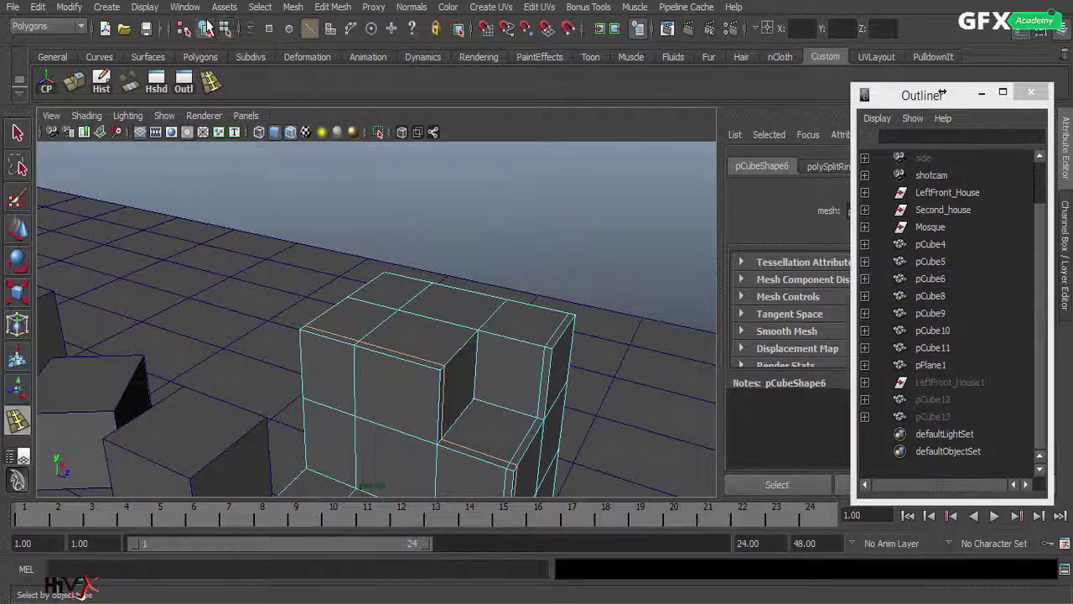
Step: Examine the faces of pCube6 around the recessed corner, checking the narrow border strips on its floor and walls
{"action": "left_click", "coordinate": [20, 229]}
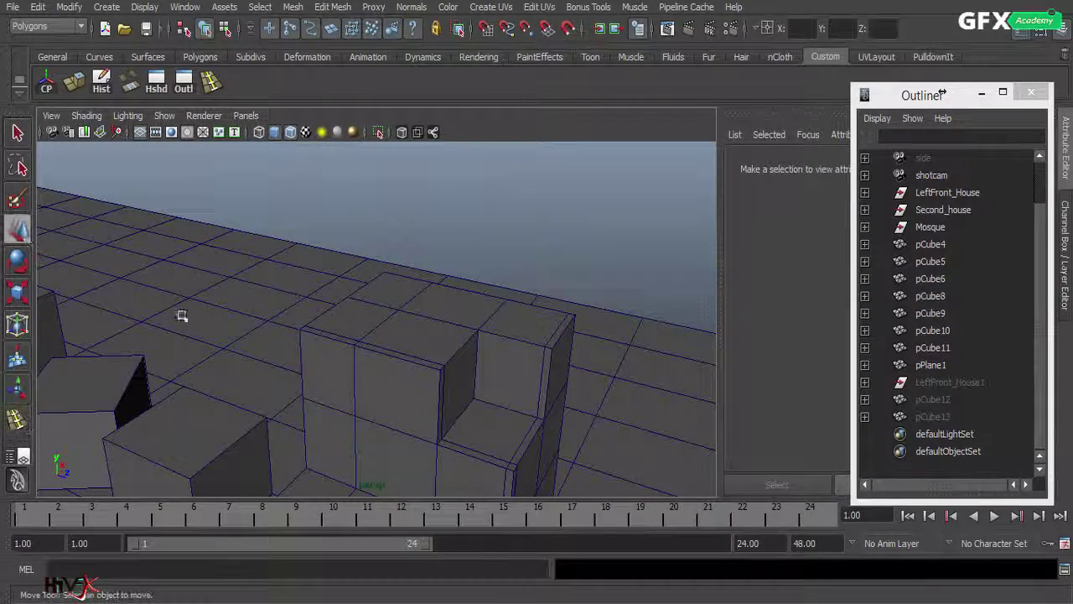
{"action": "left_click", "coordinate": [450, 426]}
{"action": "right_click", "coordinate": [450, 426]}
{"action": "left_click", "coordinate": [469, 366]}
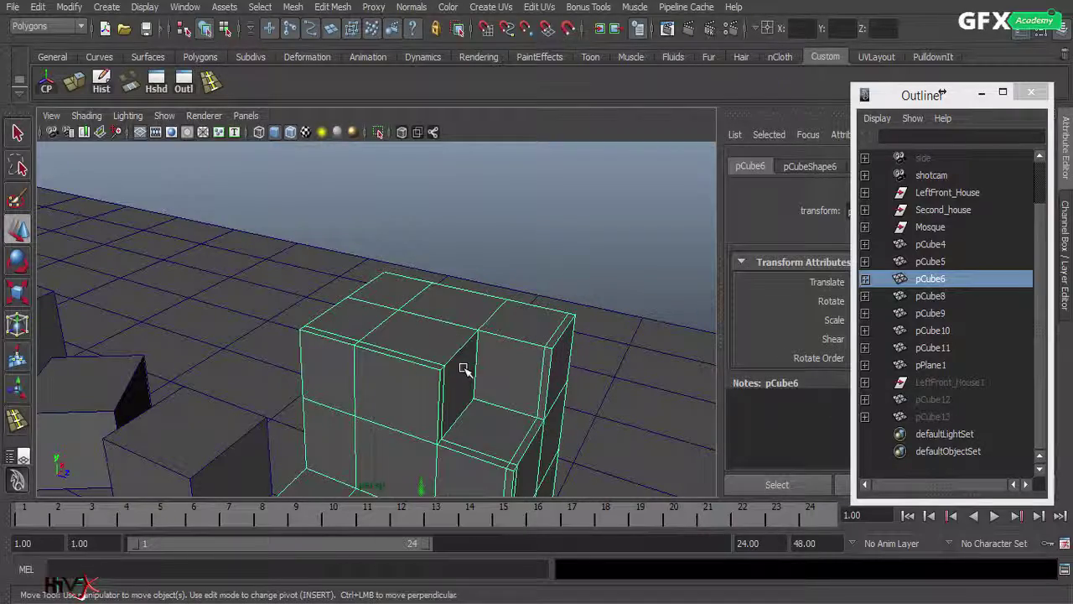
{"action": "left_click", "coordinate": [482, 420]}
{"action": "left_click_drag", "start_coordinate": [486, 415], "coordinate": [439, 321], "text": "alt"}
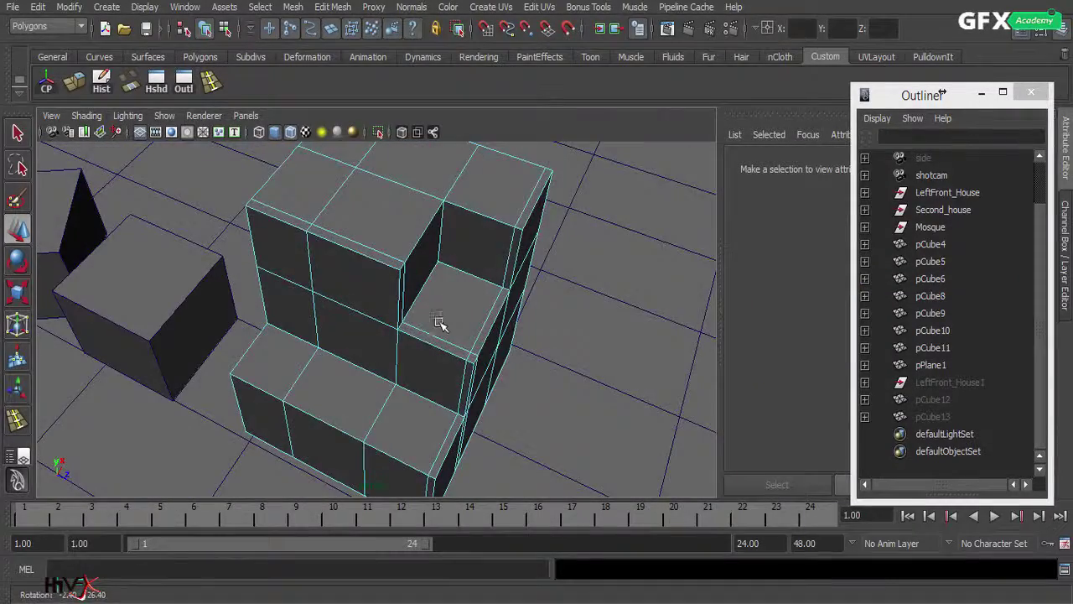
{"action": "right_click_drag", "start_coordinate": [419, 344], "coordinate": [642, 337], "text": "alt"}
{"action": "middle_click_drag", "start_coordinate": [642, 338], "coordinate": [530, 364], "text": "alt"}
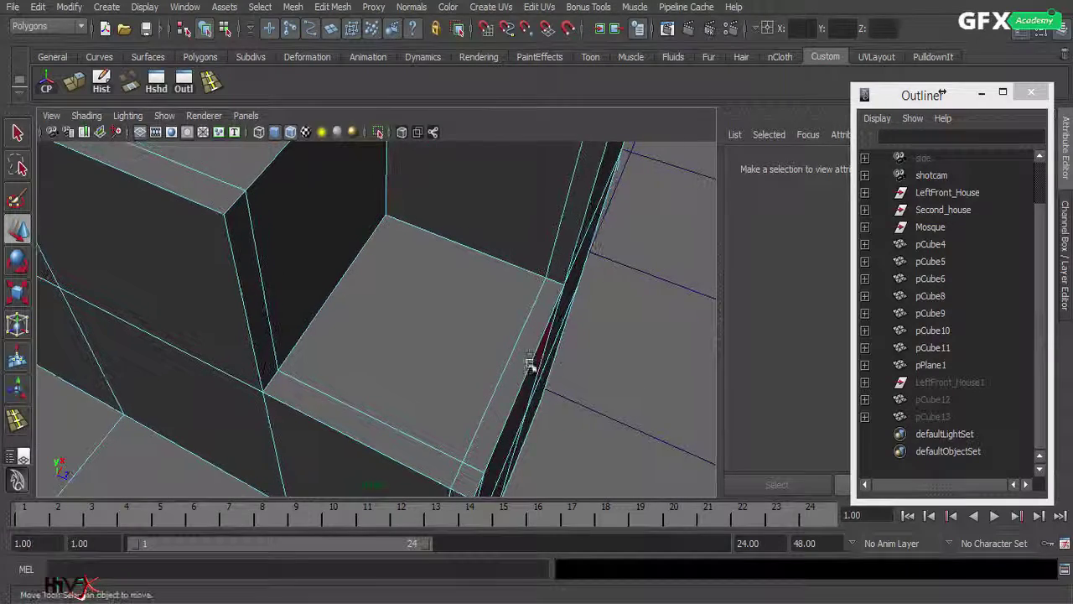
{"action": "left_click", "coordinate": [522, 367]}
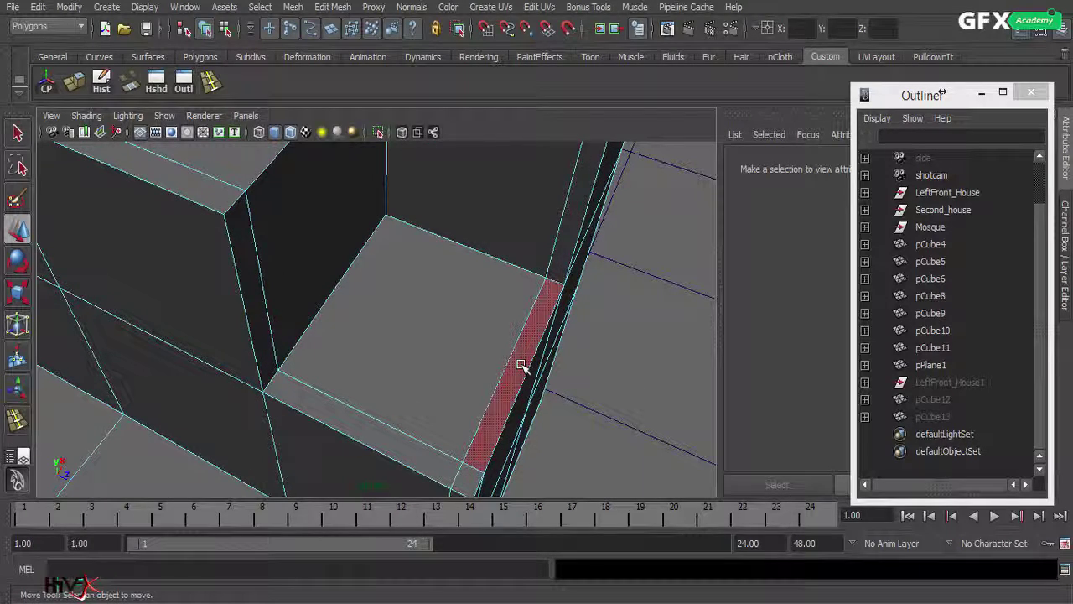
{"action": "left_click_drag", "start_coordinate": [281, 217], "coordinate": [268, 179], "text": "alt"}
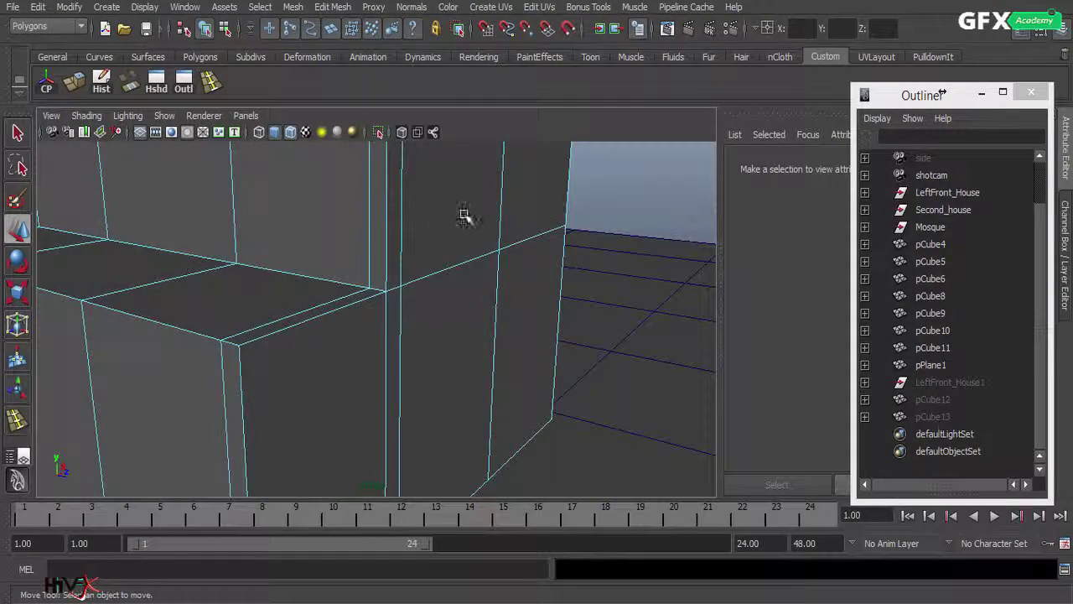
{"action": "middle_click_drag", "start_coordinate": [461, 351], "coordinate": [446, 360], "text": "alt"}
{"action": "middle_click_drag", "start_coordinate": [349, 273], "coordinate": [369, 357], "text": "alt"}
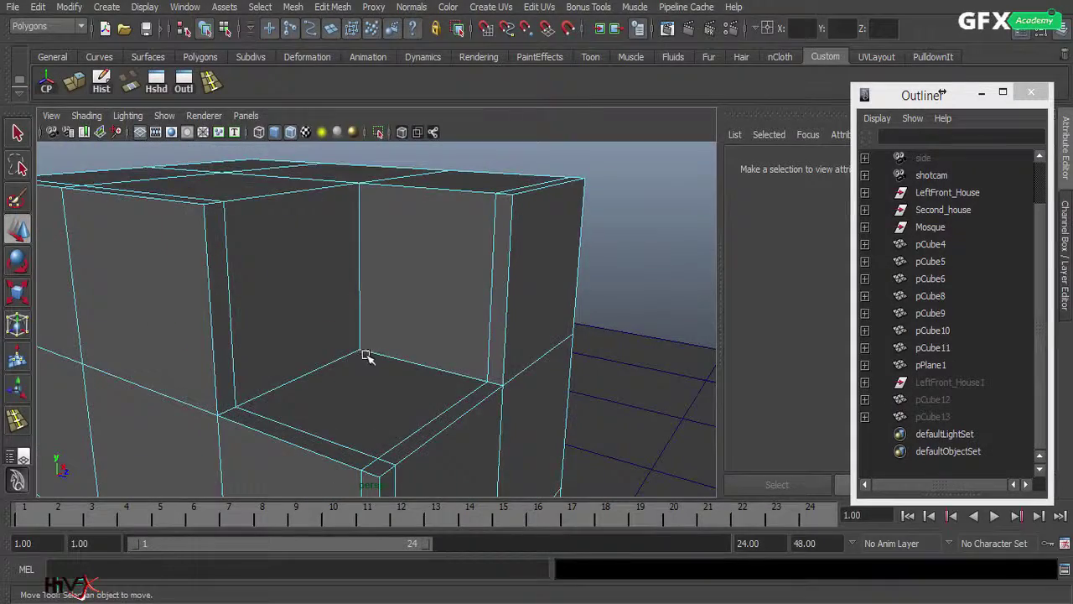
{"action": "mouse_move", "coordinate": [381, 360]}
{"action": "left_mouse_down", "text": "alt"}
{"action": "mouse_move", "coordinate": [417, 364]}
{"action": "mouse_move", "coordinate": [369, 359]}
{"action": "left_mouse_up", "text": "alt"}
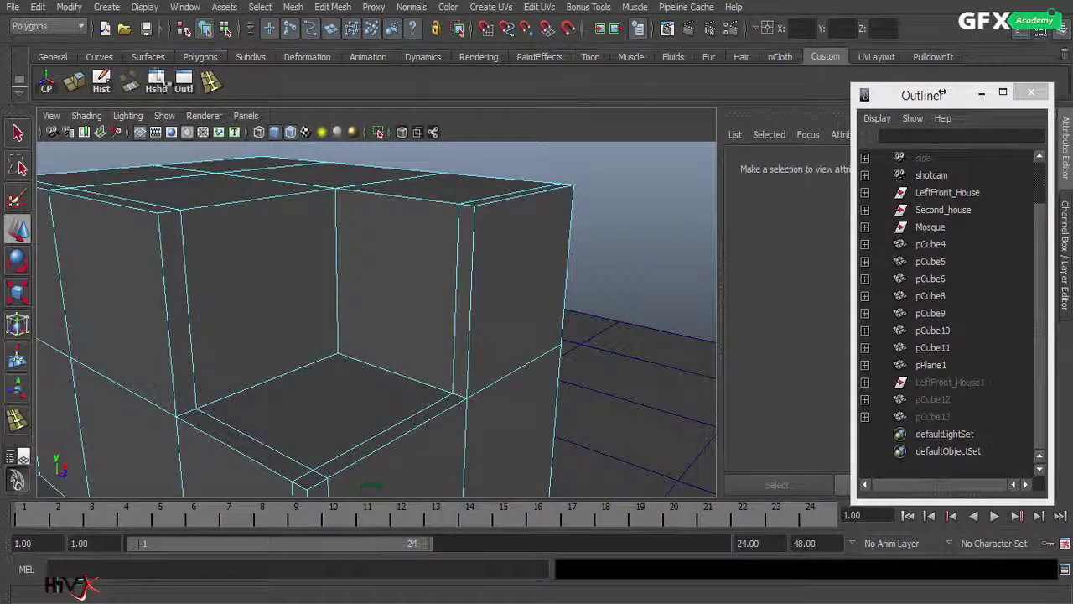
Step: Insert edge loops just below the roof edge on both walls of the recessed corner, and return to object selection
{"action": "left_click", "coordinate": [210, 84]}
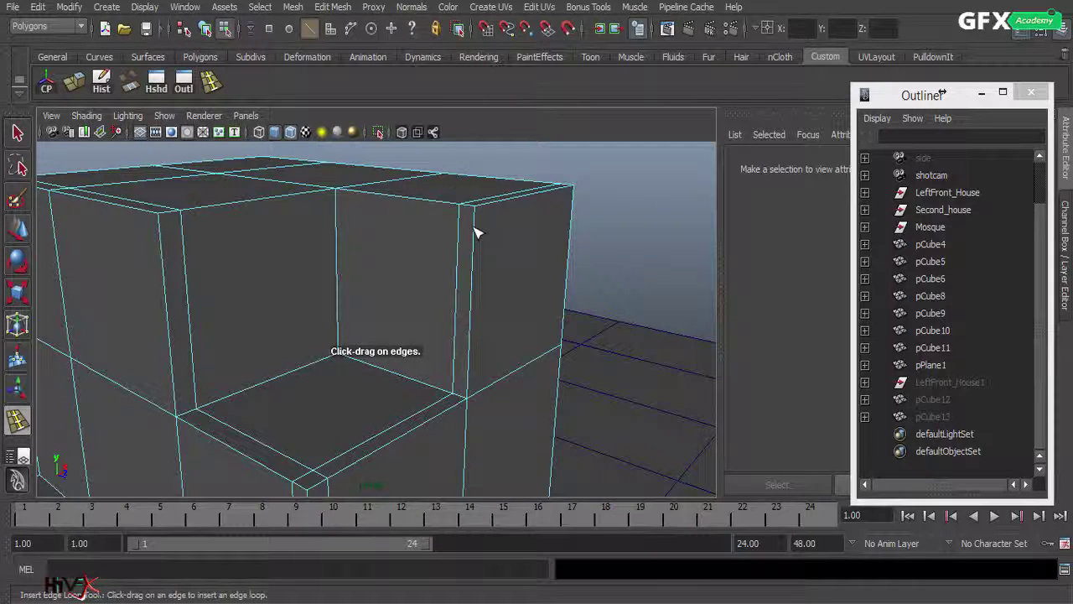
{"action": "left_click_drag", "start_coordinate": [474, 232], "coordinate": [477, 228]}
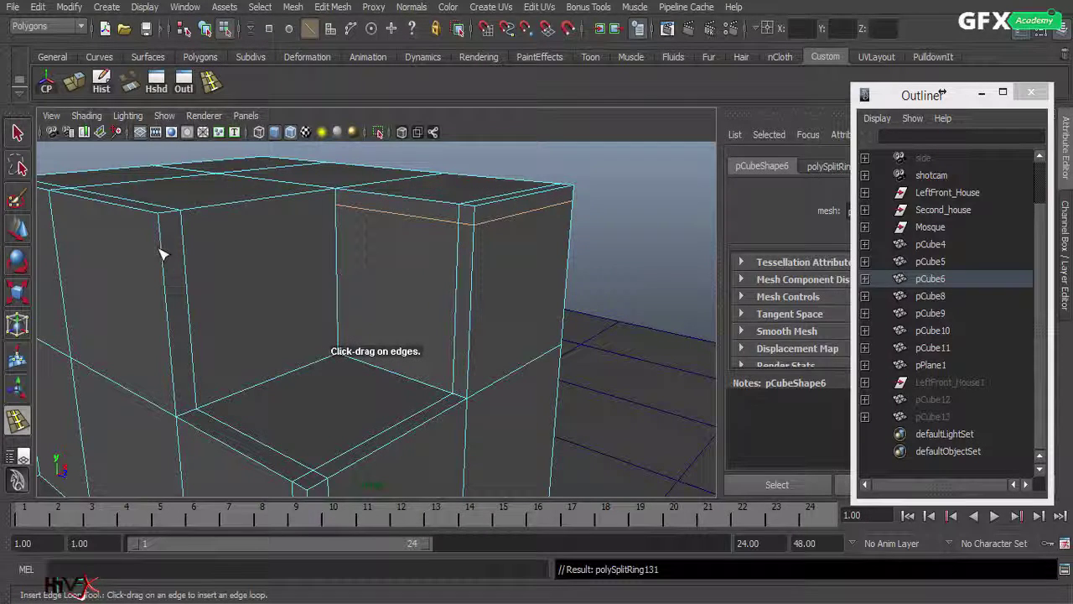
{"action": "left_click_drag", "start_coordinate": [163, 249], "coordinate": [215, 257]}
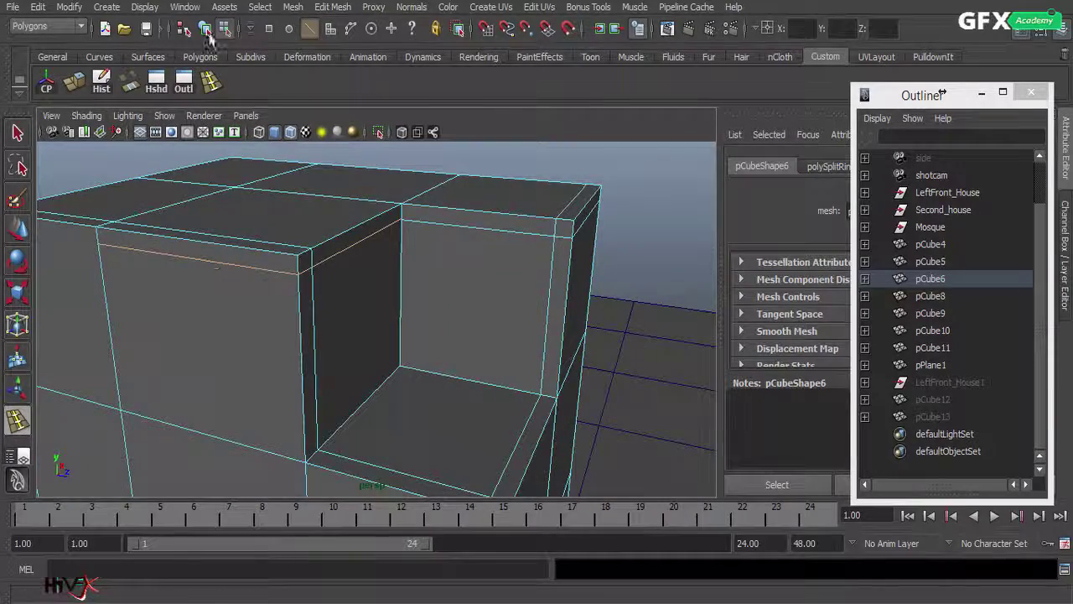
{"action": "left_click", "coordinate": [207, 28]}
Step: Extrude the narrow strip under the roof edge across the recessed corner as a roof slab, ending at about Z 83 cm
{"action": "left_click", "coordinate": [417, 310]}
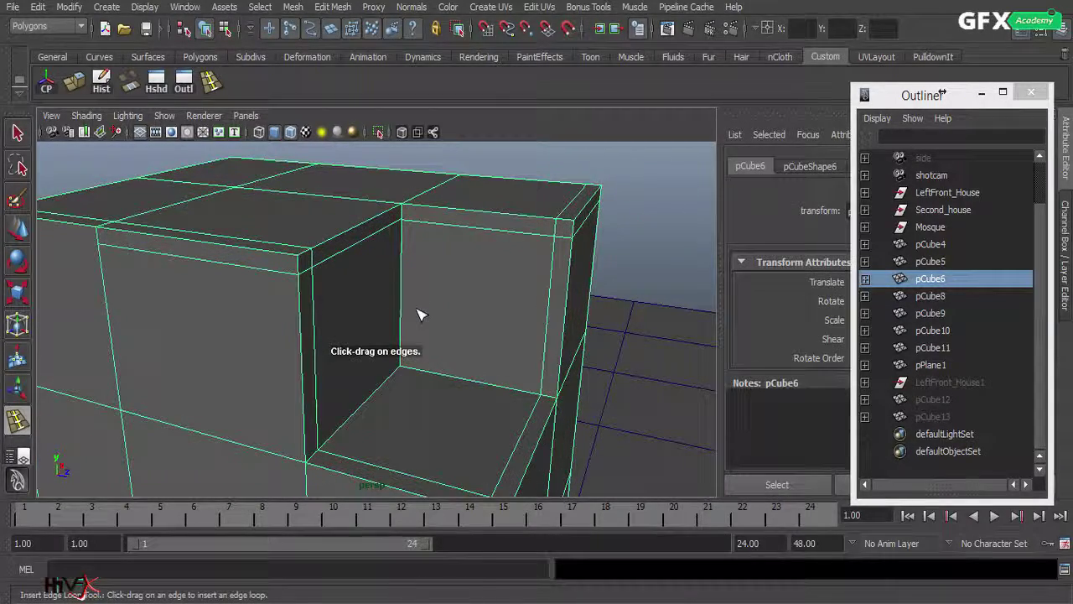
{"action": "right_click_drag", "start_coordinate": [416, 308], "coordinate": [418, 347]}
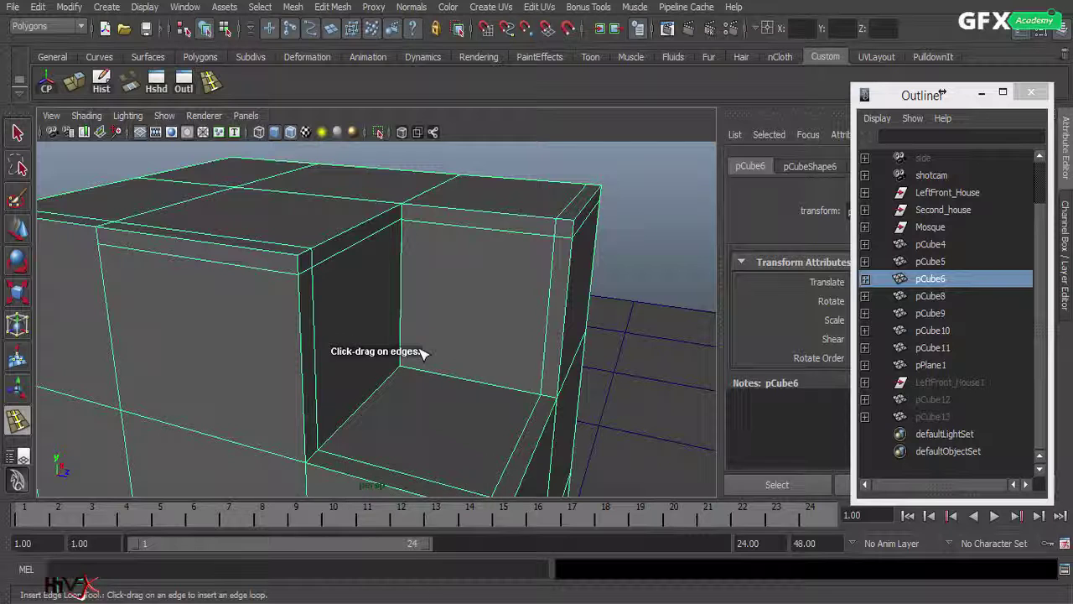
{"action": "left_click", "coordinate": [21, 234]}
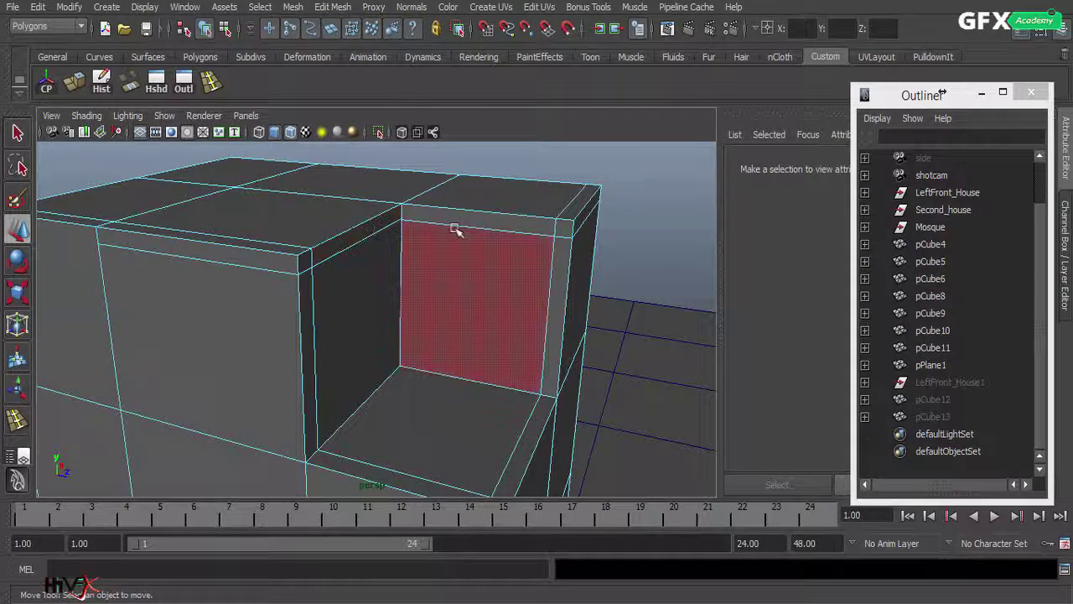
{"action": "left_click", "coordinate": [363, 233]}
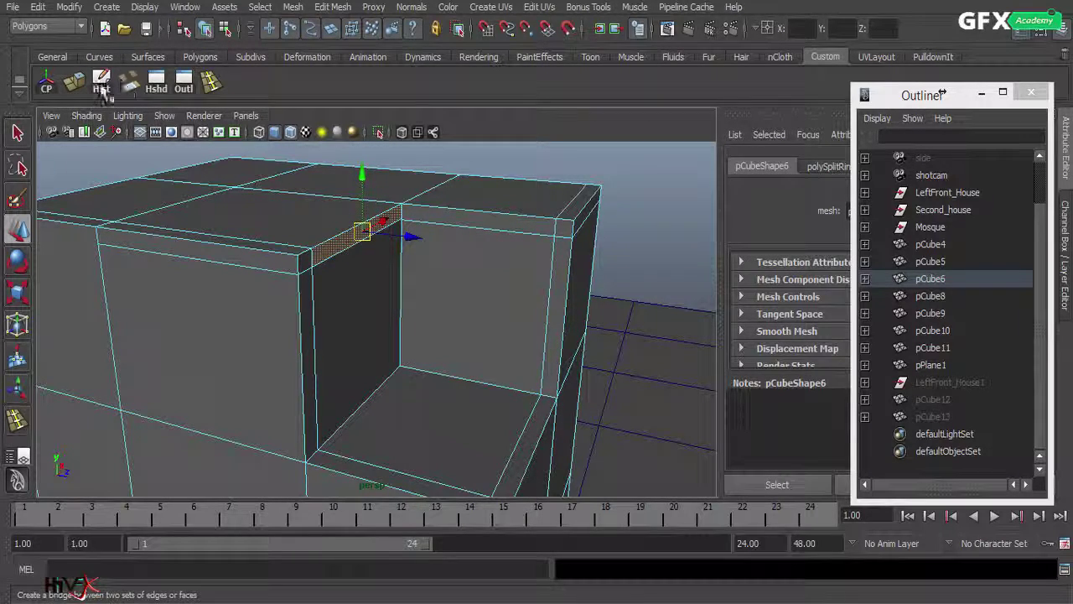
{"action": "key", "text": "ctrl+e"}
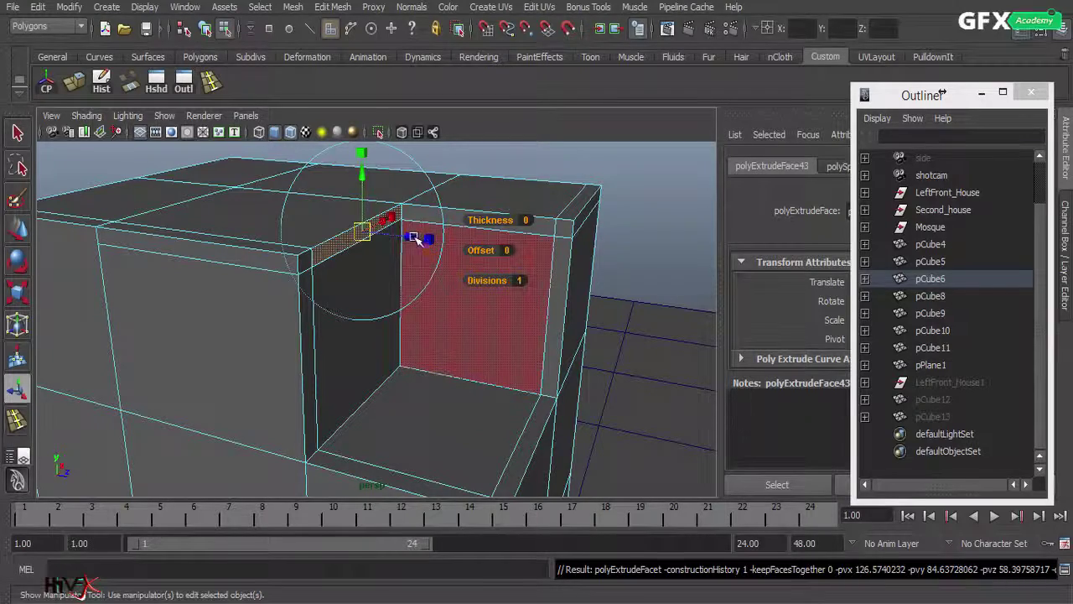
{"action": "left_click_drag", "start_coordinate": [413, 237], "coordinate": [611, 295]}
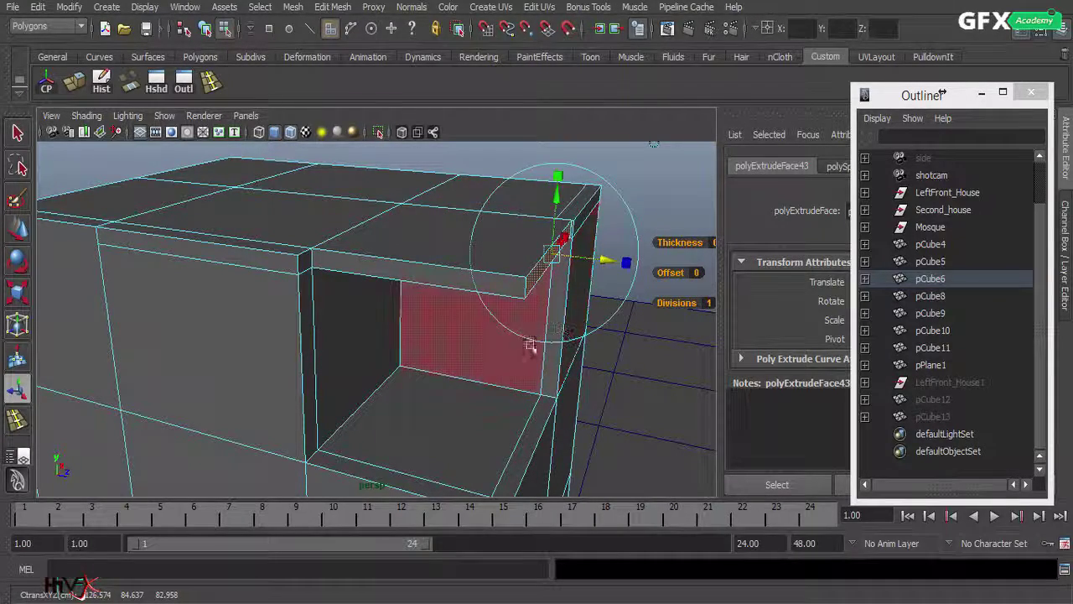
Step: Extrude the narrow floor strip along the recess's outer side upward to the roof slab as a thin side wall
{"action": "left_click_drag", "start_coordinate": [493, 327], "coordinate": [584, 451], "text": "alt"}
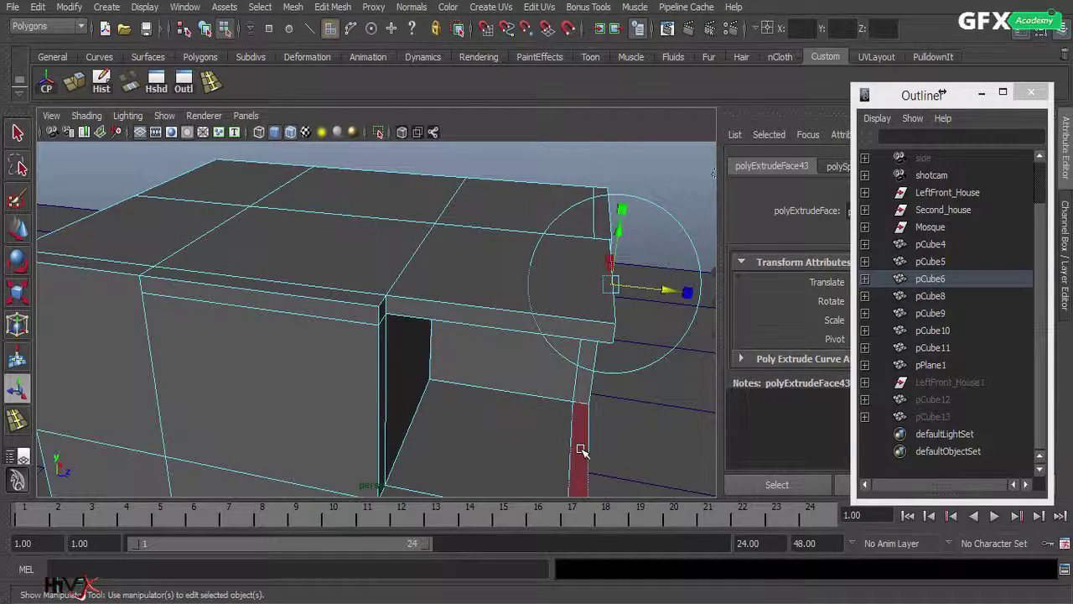
{"action": "left_click", "coordinate": [582, 451]}
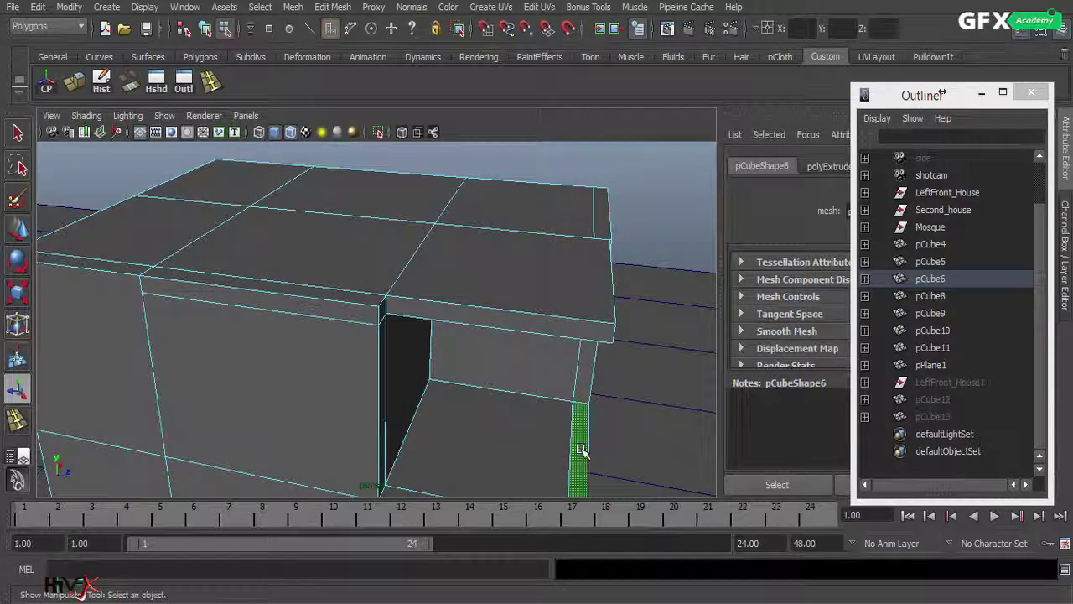
{"action": "left_click", "coordinate": [74, 81]}
{"action": "left_click_drag", "start_coordinate": [590, 407], "coordinate": [608, 228]}
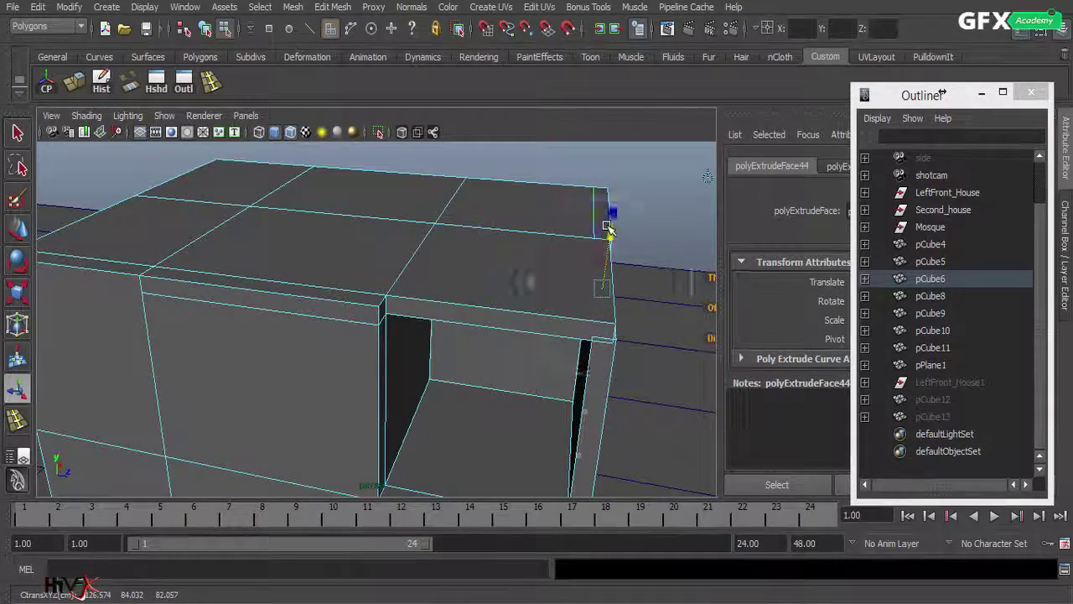
{"action": "mouse_move", "coordinate": [571, 297]}
{"action": "left_mouse_down", "text": "alt"}
{"action": "mouse_move", "coordinate": [470, 283]}
{"action": "mouse_move", "coordinate": [565, 293]}
{"action": "mouse_move", "coordinate": [569, 283]}
{"action": "left_mouse_up", "text": "alt"}
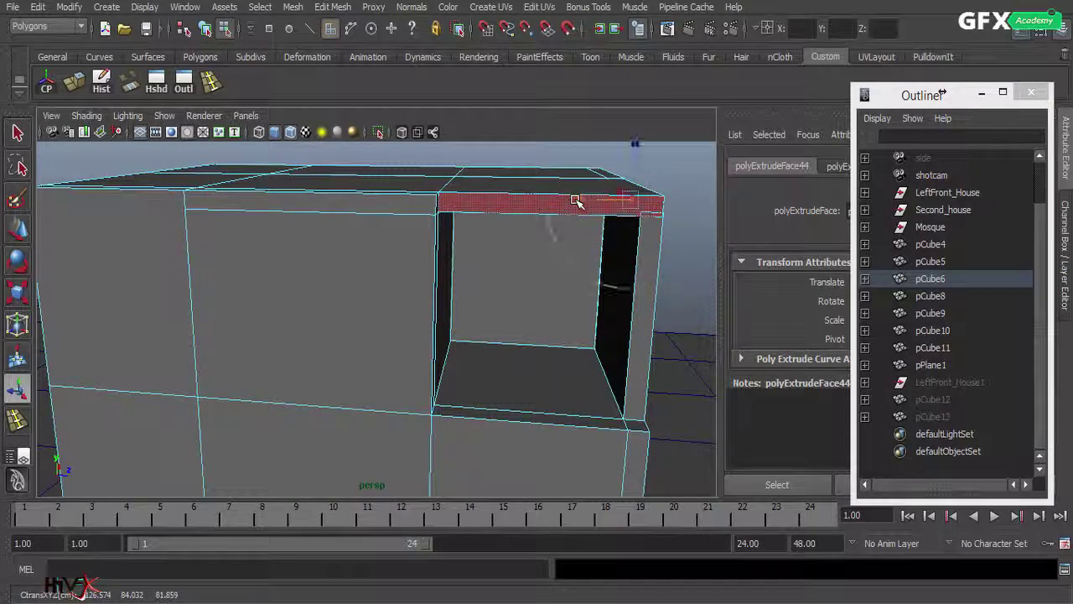
Step: Extrude the front border strip and corner face of the recess floor slightly upward as a low balcony parapet
{"action": "left_click_drag", "start_coordinate": [540, 355], "coordinate": [485, 347], "text": "alt"}
{"action": "left_click", "coordinate": [283, 394]}
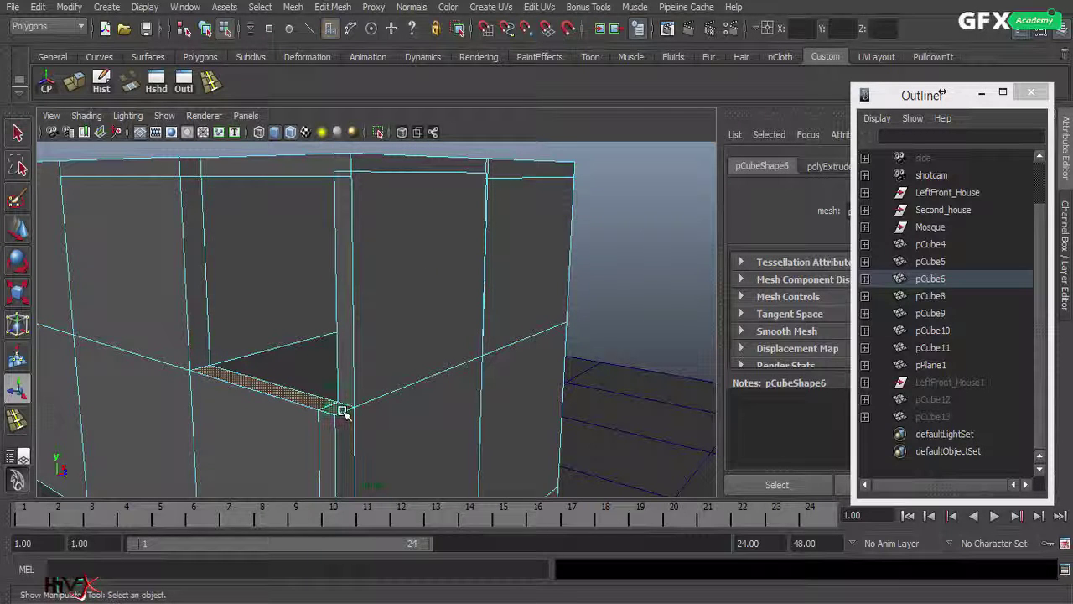
{"action": "left_click", "coordinate": [74, 84]}
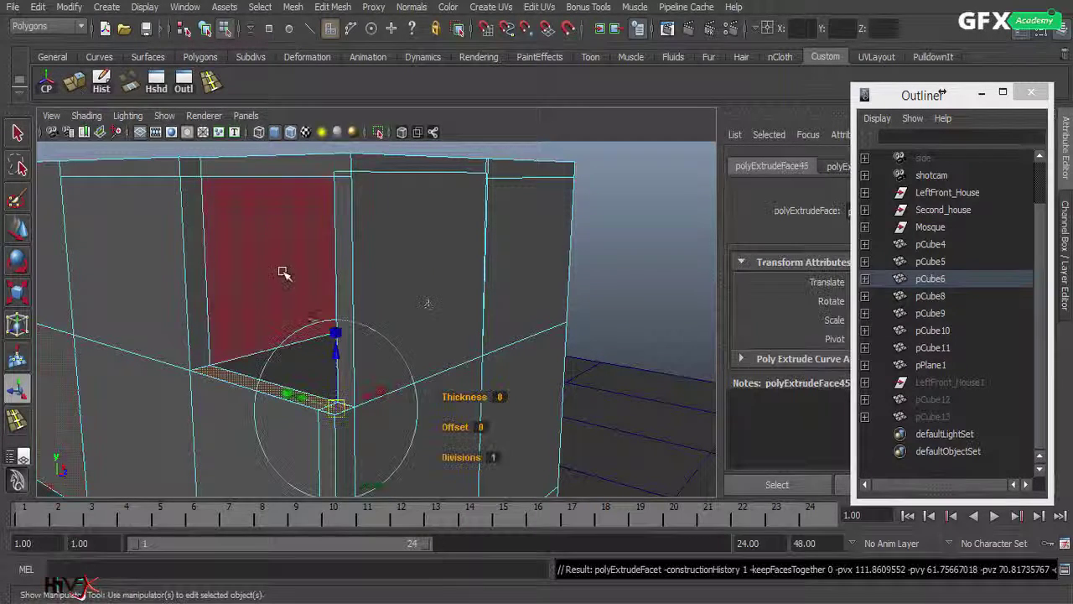
{"action": "left_click_drag", "start_coordinate": [336, 353], "coordinate": [327, 309]}
{"action": "left_click_drag", "start_coordinate": [338, 215], "coordinate": [271, 314], "text": "alt"}
{"action": "scroll", "coordinate": [376, 316], "scroll_direction": "down", "scroll_amount": 4}
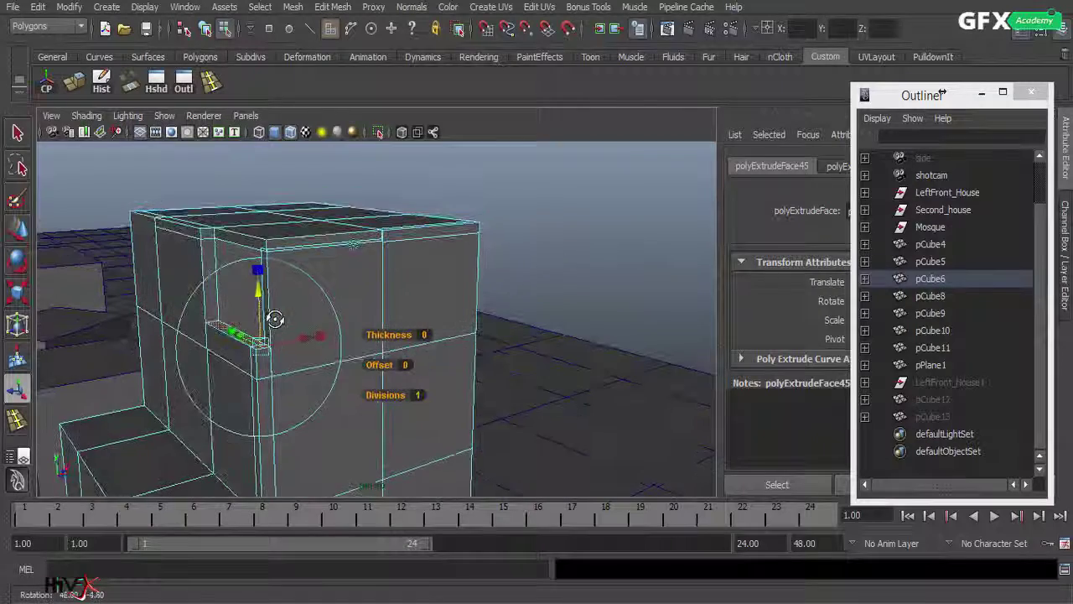
Step: Undo the extrusions of the balcony parapet, the side wall and the roof slab at the recessed corner
{"action": "left_click", "coordinate": [119, 177]}
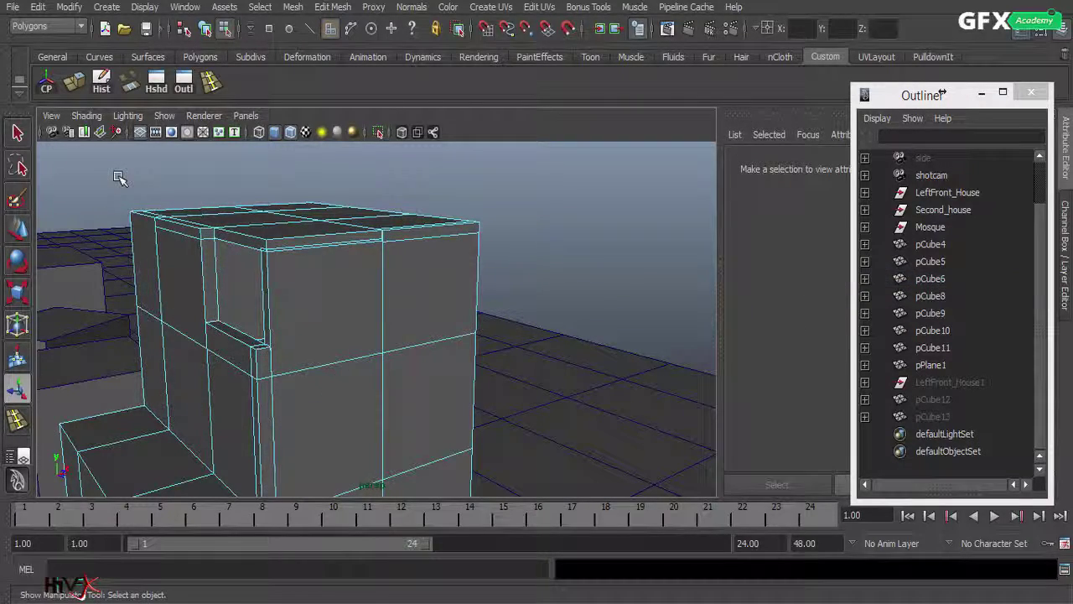
{"action": "key", "text": "ctrl+z"}
{"action": "key", "text": "ctrl+z"}
{"action": "key", "text": "ctrl+z"}
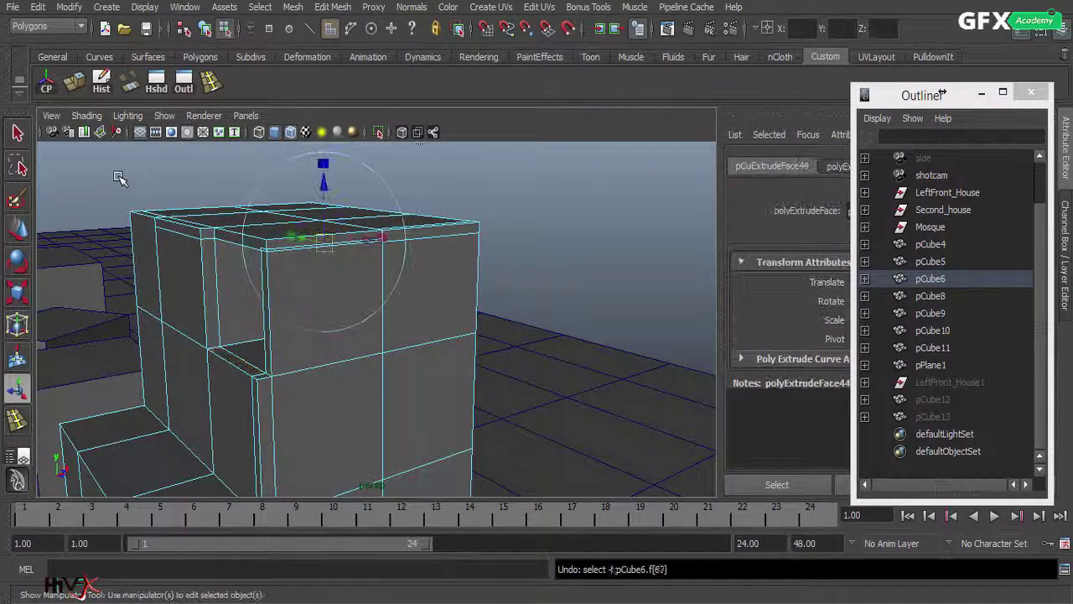
{"action": "key", "text": "ctrl+z"}
{"action": "key", "text": "ctrl+z"}
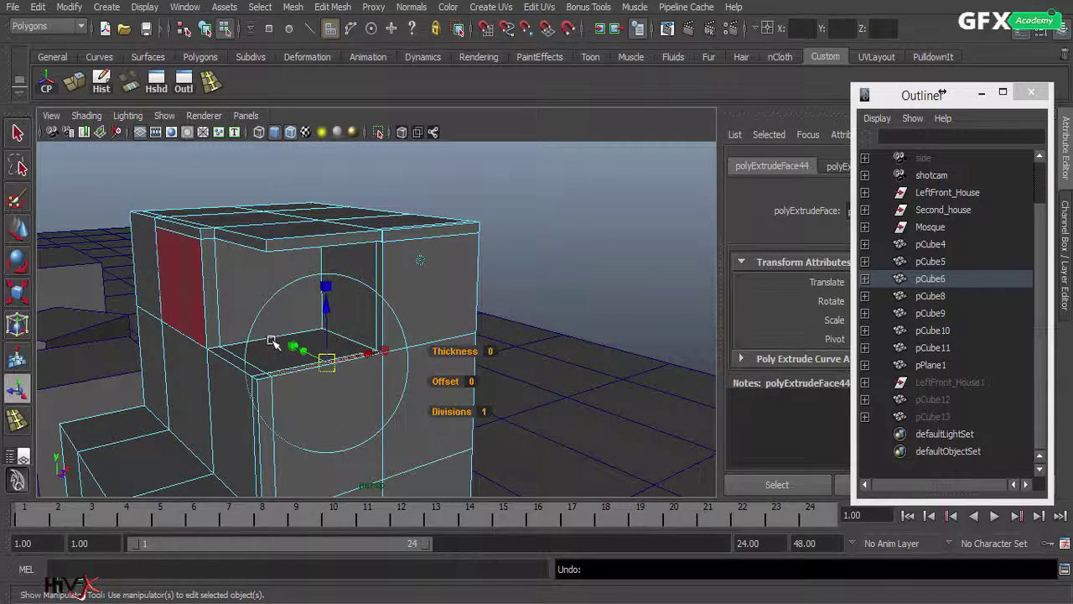
{"action": "key", "text": "ctrl+z"}
{"action": "key", "text": "ctrl+z"}
{"action": "key", "text": "ctrl+z"}
{"action": "key", "text": "ctrl+z"}
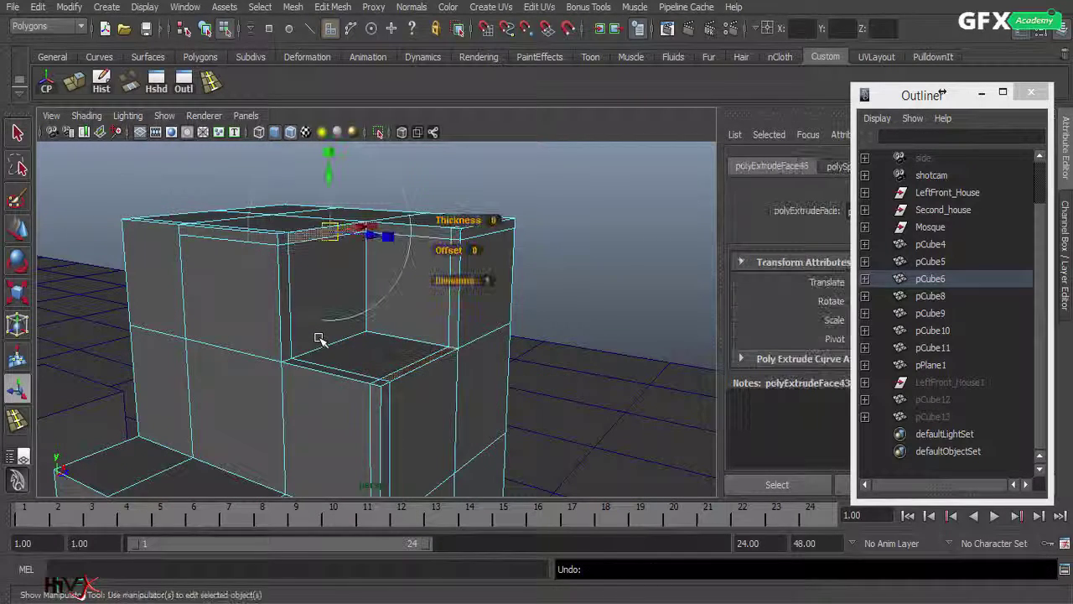
{"action": "key", "text": "ctrl+z"}
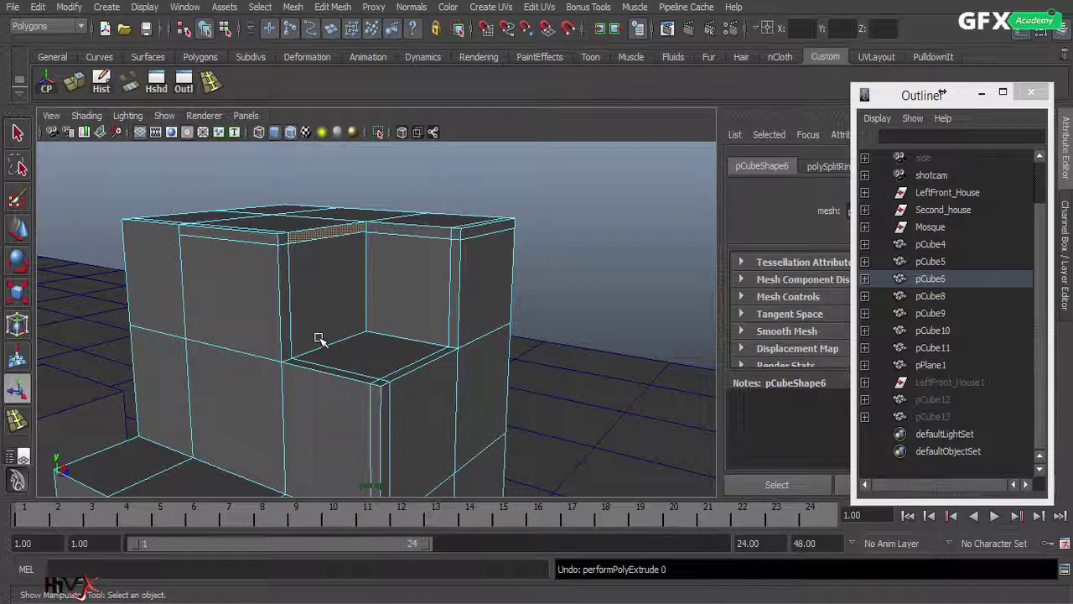
Step: Extrude the narrow border strips and corner face along both open sides of the recess floor slightly upward as a low parapet
{"action": "left_click_drag", "start_coordinate": [369, 402], "coordinate": [448, 331], "text": "alt"}
{"action": "left_click", "coordinate": [419, 461]}
{"action": "left_click", "coordinate": [448, 331]}
{"action": "right_click_drag", "start_coordinate": [447, 331], "coordinate": [443, 372]}
{"action": "left_click", "coordinate": [441, 359]}
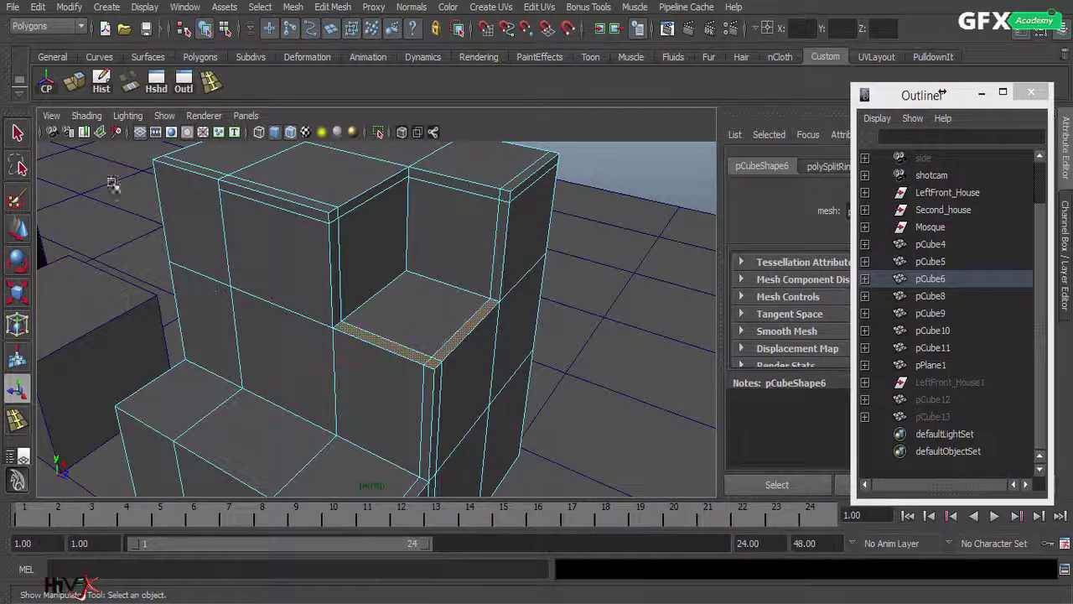
{"action": "left_click", "coordinate": [74, 81]}
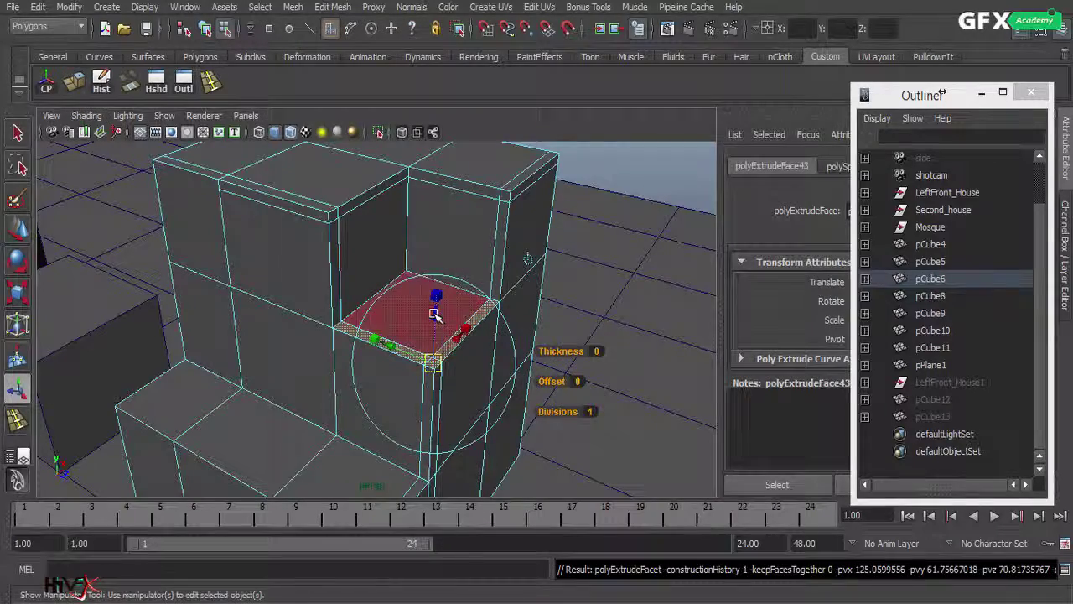
{"action": "left_click_drag", "start_coordinate": [435, 314], "coordinate": [431, 280]}
{"action": "left_click", "coordinate": [503, 338]}
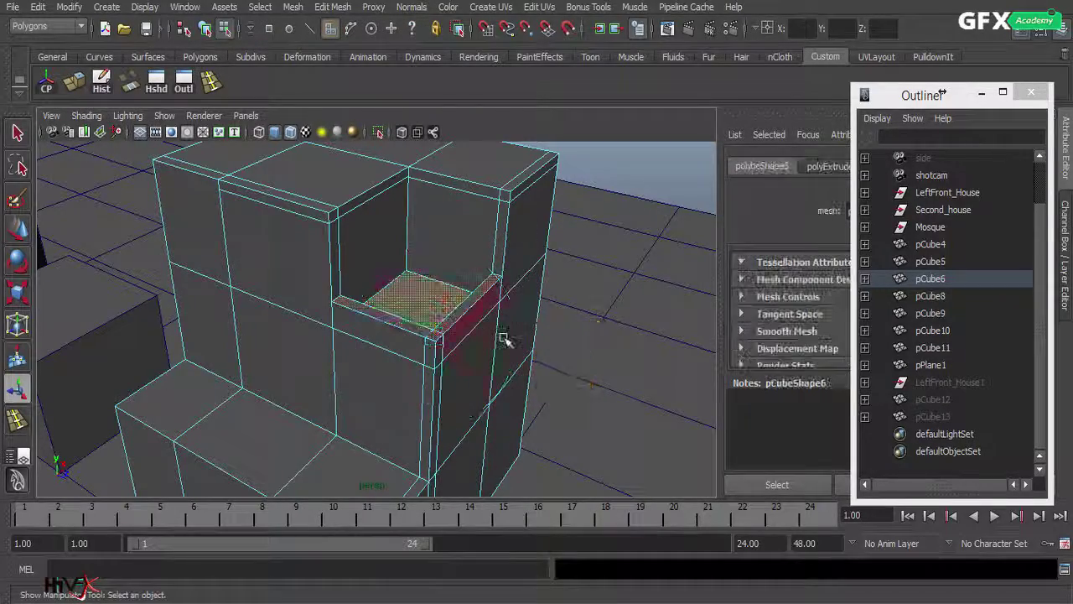
Step: Insert two vertical edge loops in the recess's rear wall to outline a doorway, and return to object selection
{"action": "left_click_drag", "start_coordinate": [494, 371], "coordinate": [477, 331], "text": "alt"}
{"action": "middle_click_drag", "start_coordinate": [477, 330], "coordinate": [476, 384], "text": "alt"}
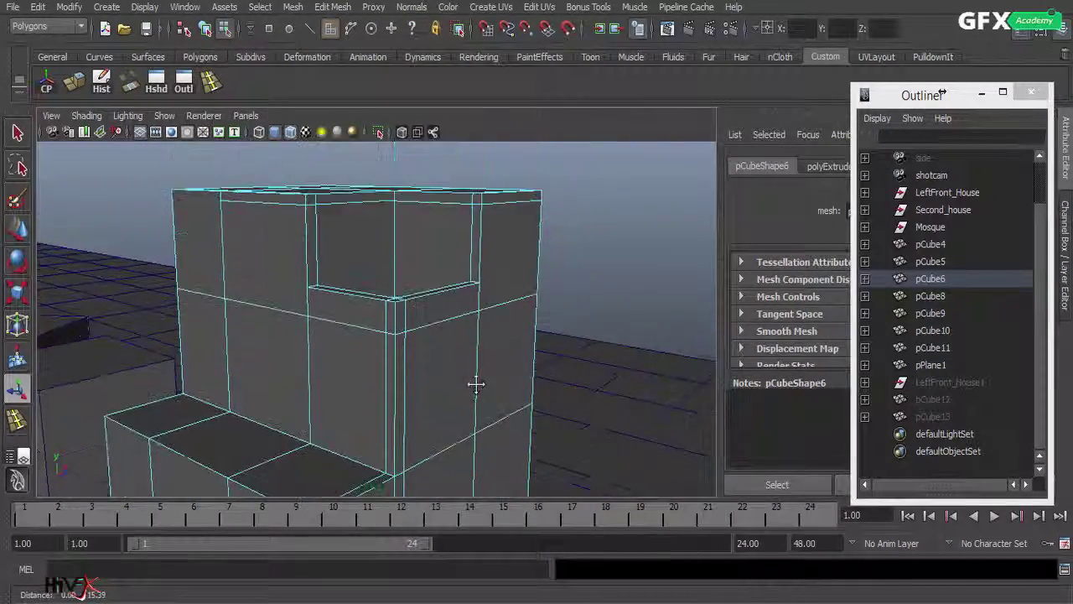
{"action": "left_click_drag", "start_coordinate": [475, 384], "coordinate": [410, 397], "text": "alt"}
{"action": "right_click_drag", "start_coordinate": [407, 408], "coordinate": [486, 382], "text": "alt"}
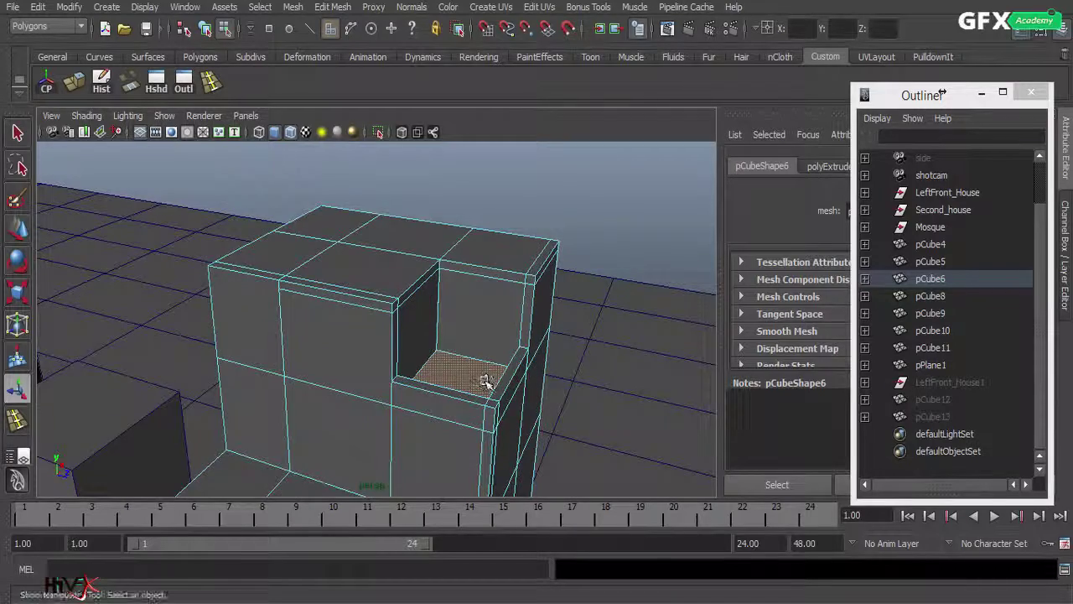
{"action": "left_click_drag", "start_coordinate": [485, 382], "coordinate": [400, 412], "text": "alt"}
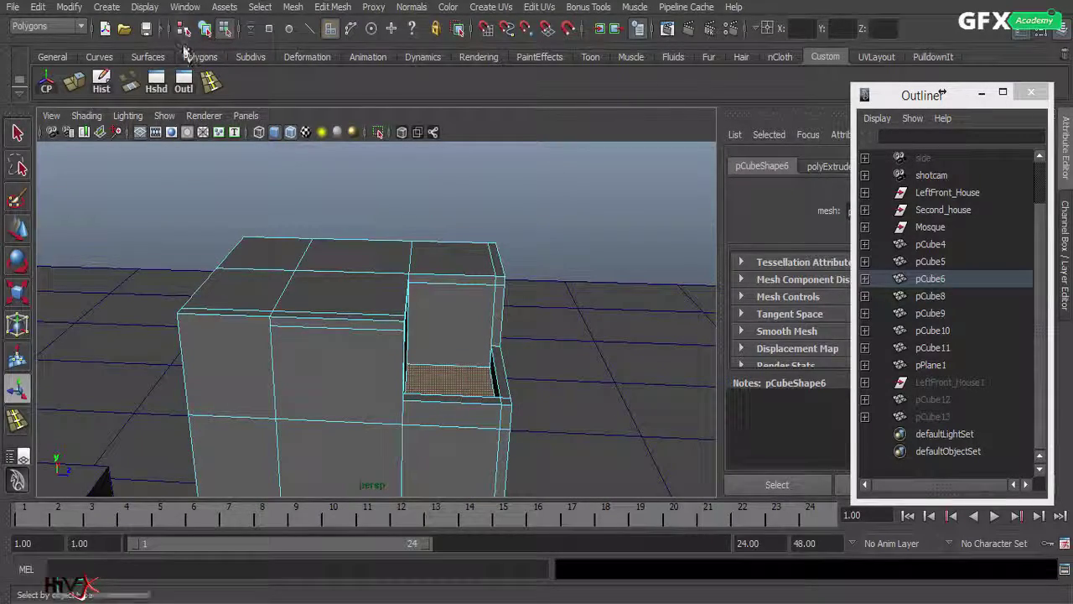
{"action": "left_click", "coordinate": [209, 87]}
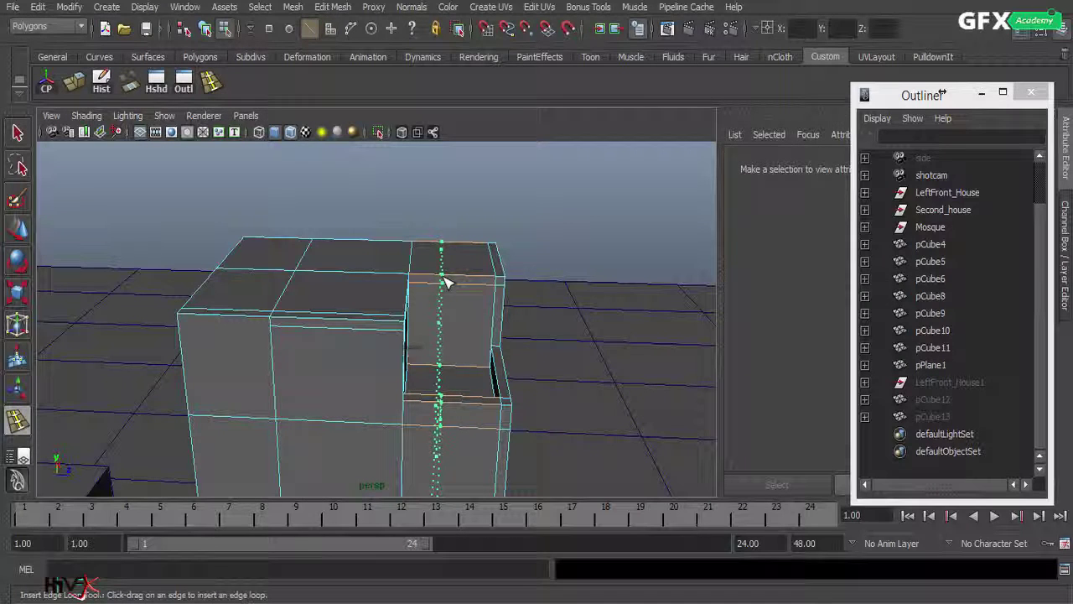
{"action": "left_click", "coordinate": [446, 282]}
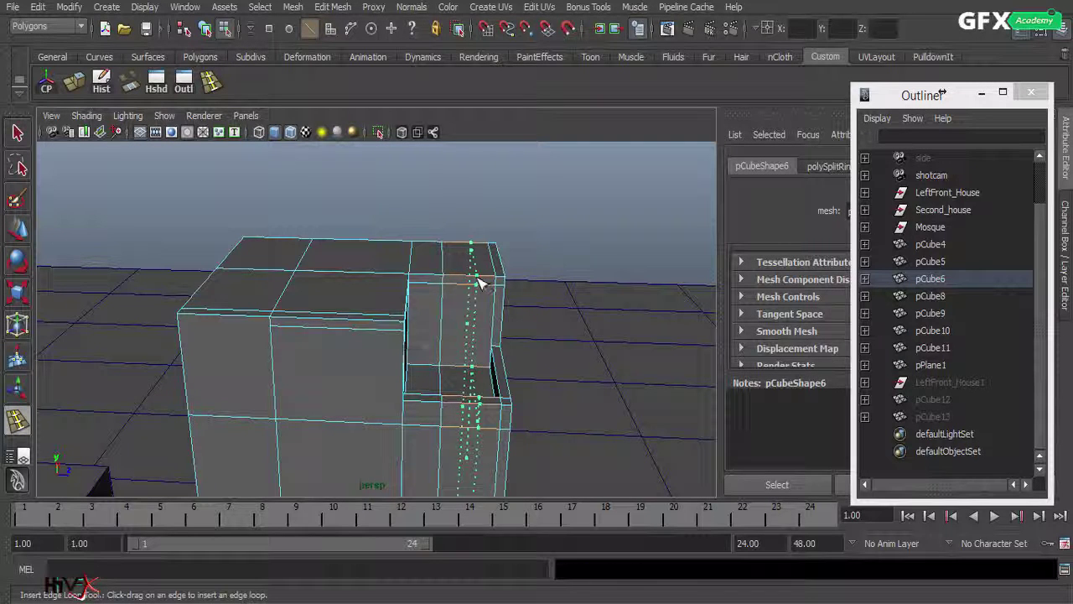
{"action": "left_click", "coordinate": [204, 29]}
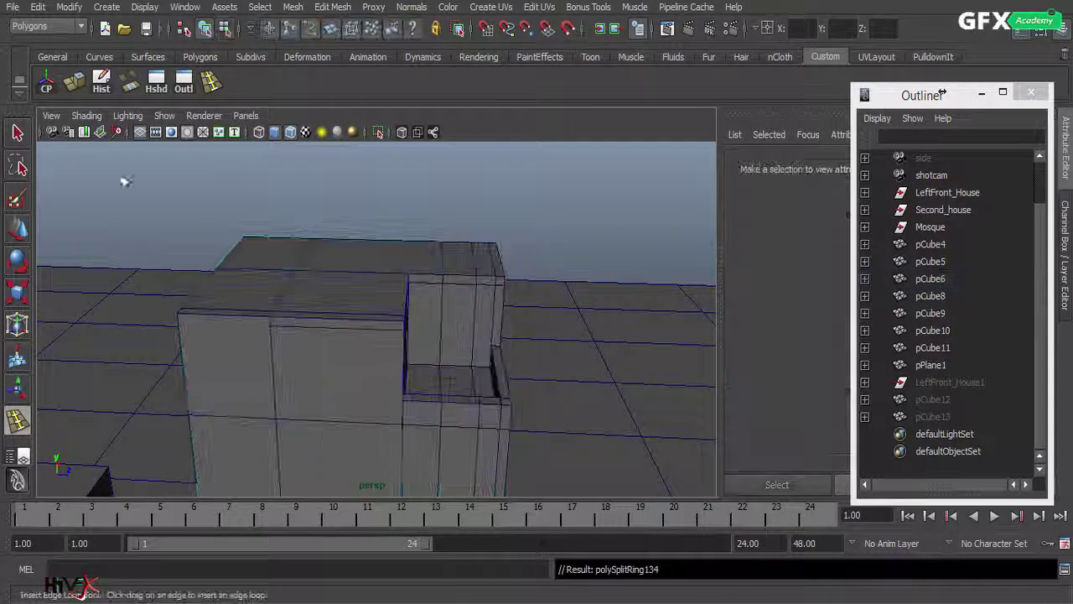
Step: Delete the wall face between the two new edge loops to open a doorway onto the balcony
{"action": "left_click", "coordinate": [18, 233]}
{"action": "left_click", "coordinate": [466, 317]}
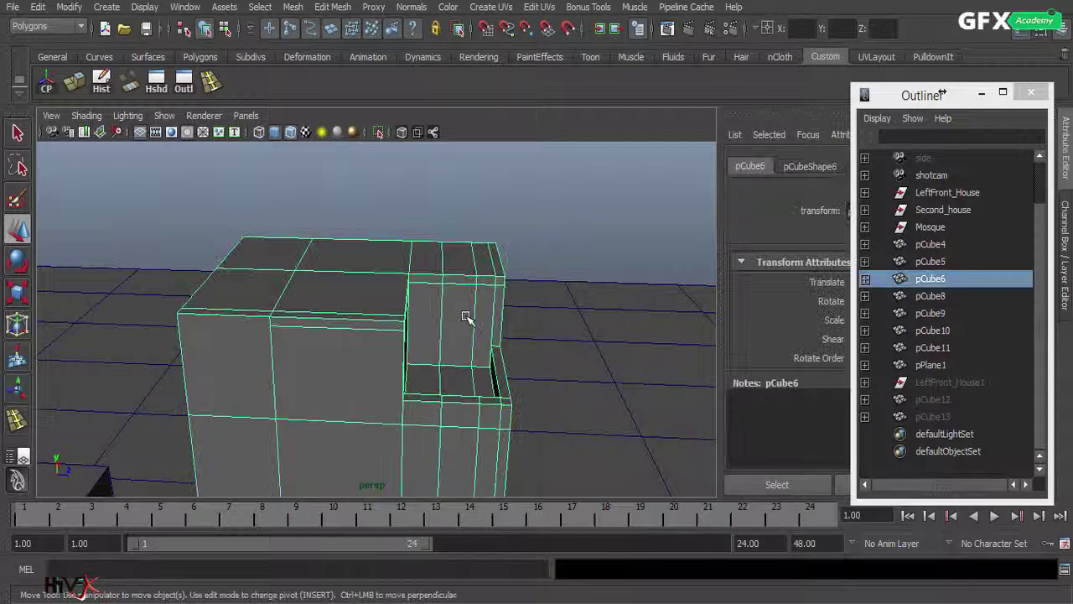
{"action": "right_click", "coordinate": [466, 319]}
{"action": "left_click", "coordinate": [469, 356]}
{"action": "left_click", "coordinate": [461, 322]}
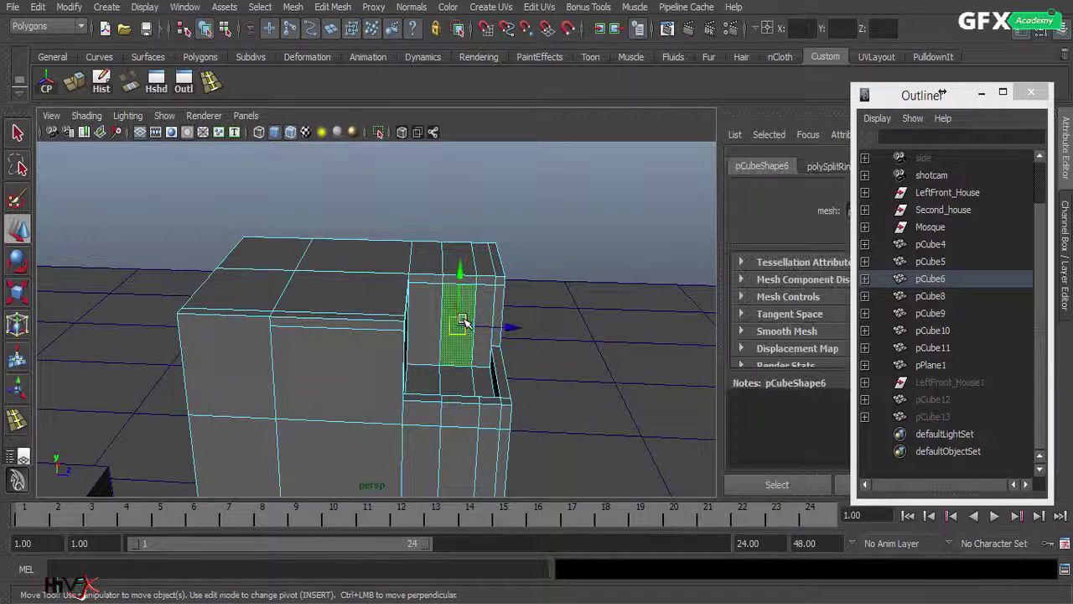
{"action": "key", "text": "Delete"}
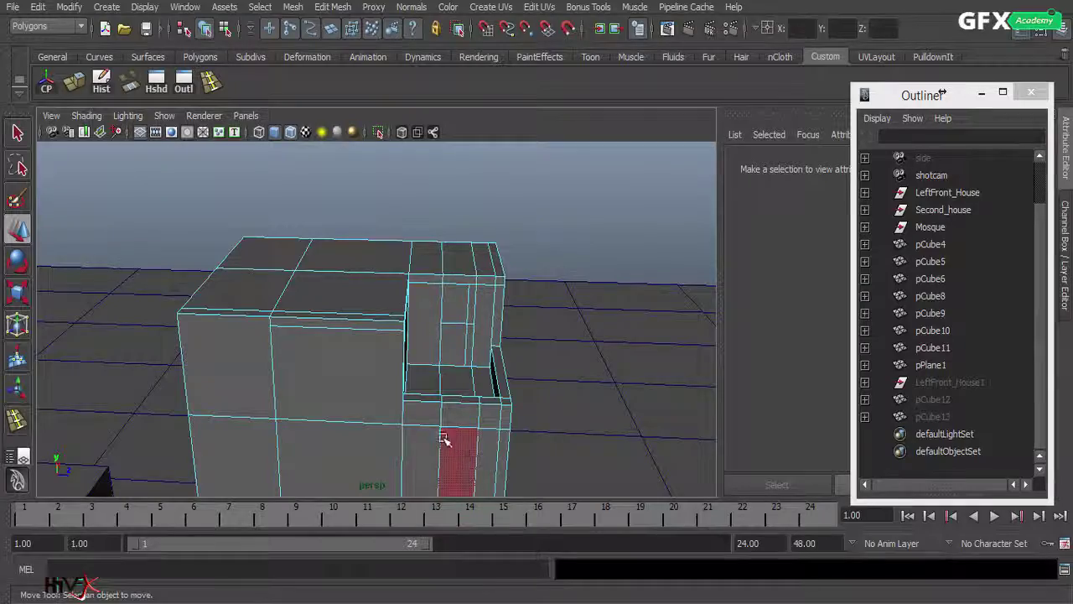
Step: Create a polygon cylinder primitive at the scene origin
{"action": "left_click_drag", "start_coordinate": [444, 438], "coordinate": [414, 430], "text": "alt"}
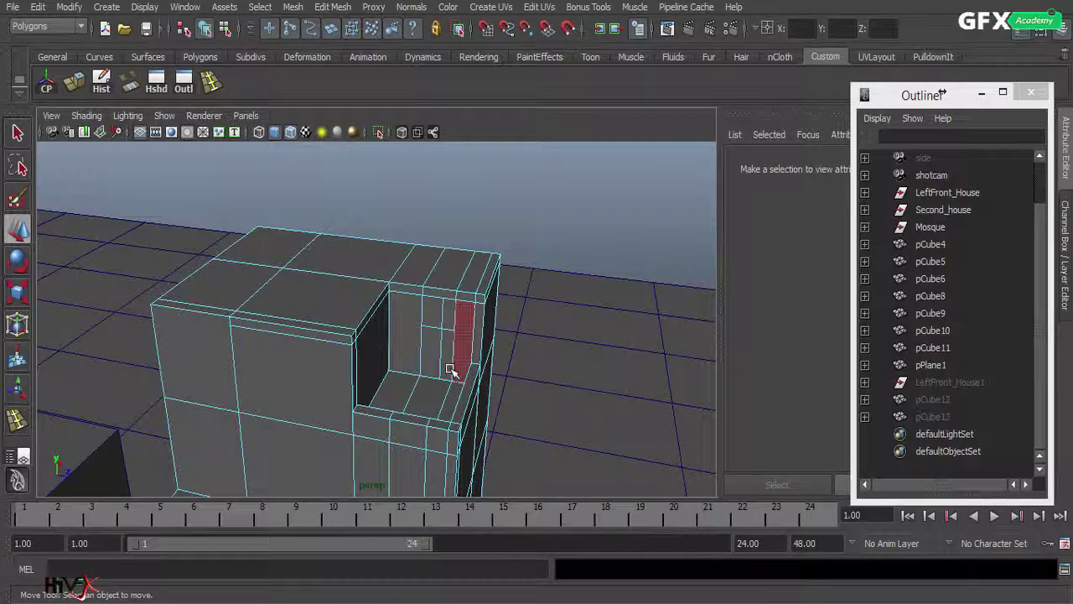
{"action": "left_click_drag", "start_coordinate": [426, 413], "coordinate": [394, 391], "text": "alt"}
{"action": "middle_click_drag", "start_coordinate": [396, 391], "coordinate": [419, 431], "text": "alt"}
{"action": "right_click_drag", "start_coordinate": [478, 431], "coordinate": [429, 429], "text": "alt"}
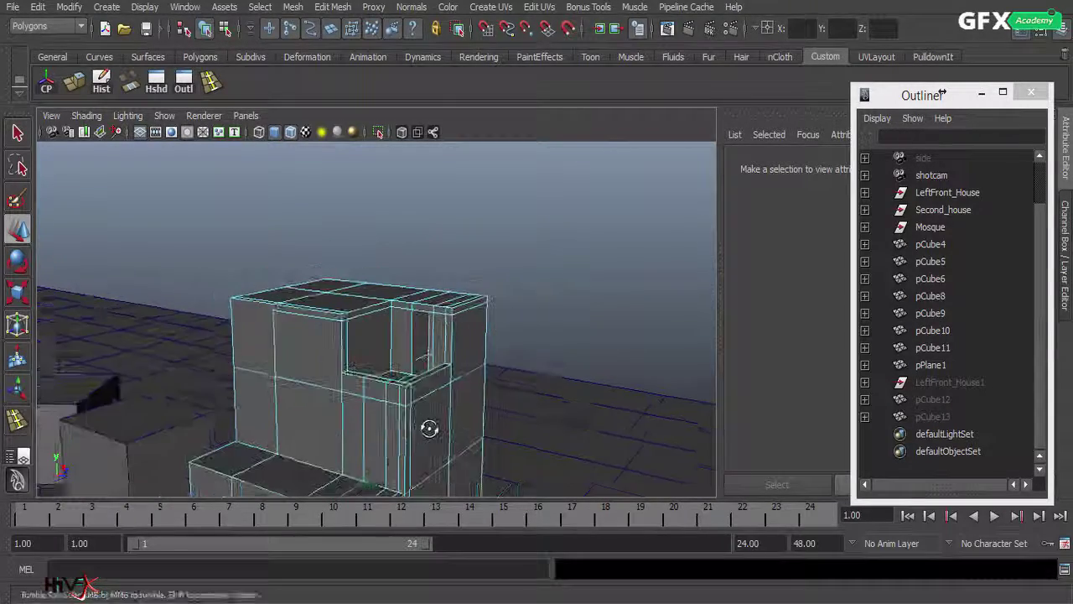
{"action": "left_click_drag", "start_coordinate": [429, 429], "coordinate": [478, 431], "text": "alt"}
{"action": "right_click_drag", "start_coordinate": [479, 431], "coordinate": [434, 437], "text": "alt"}
{"action": "left_click_drag", "start_coordinate": [435, 437], "coordinate": [304, 434], "text": "alt"}
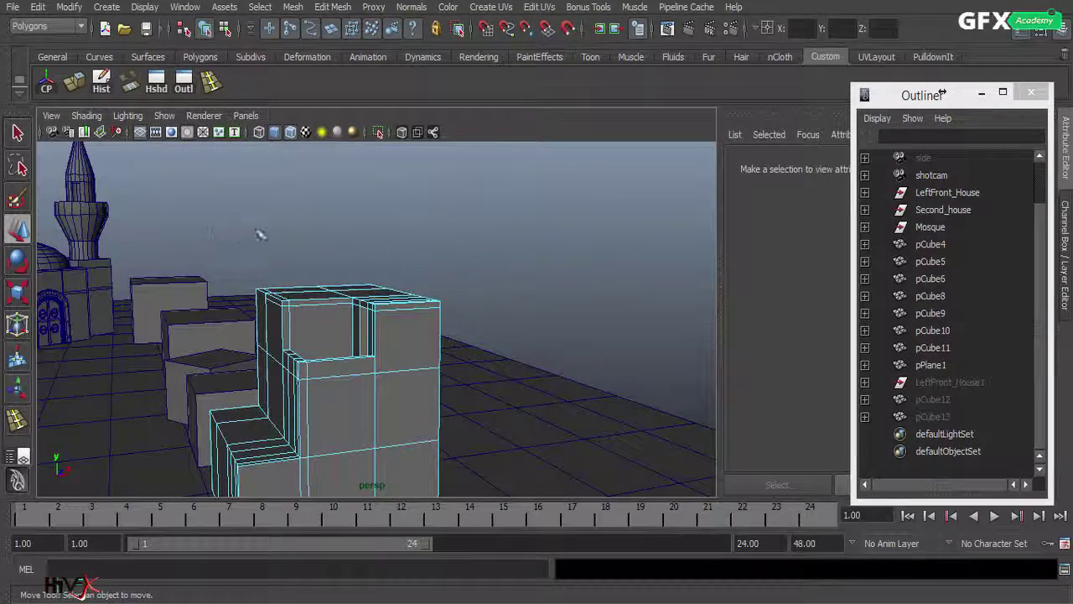
{"action": "left_click", "coordinate": [106, 8]}
{"action": "mouse_move", "coordinate": [143, 48]}
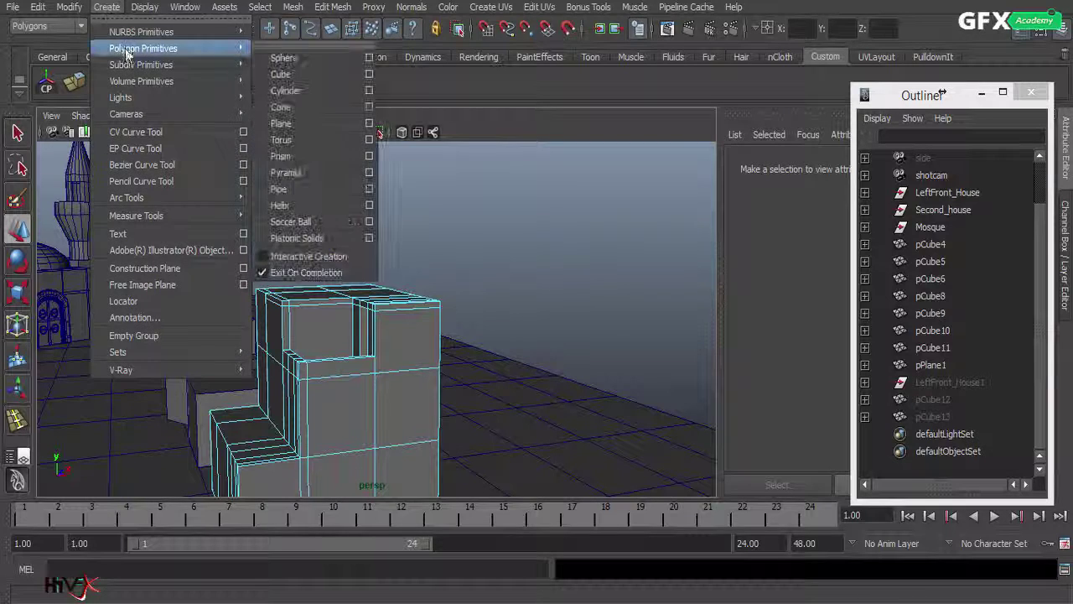
{"action": "left_click", "coordinate": [324, 90]}
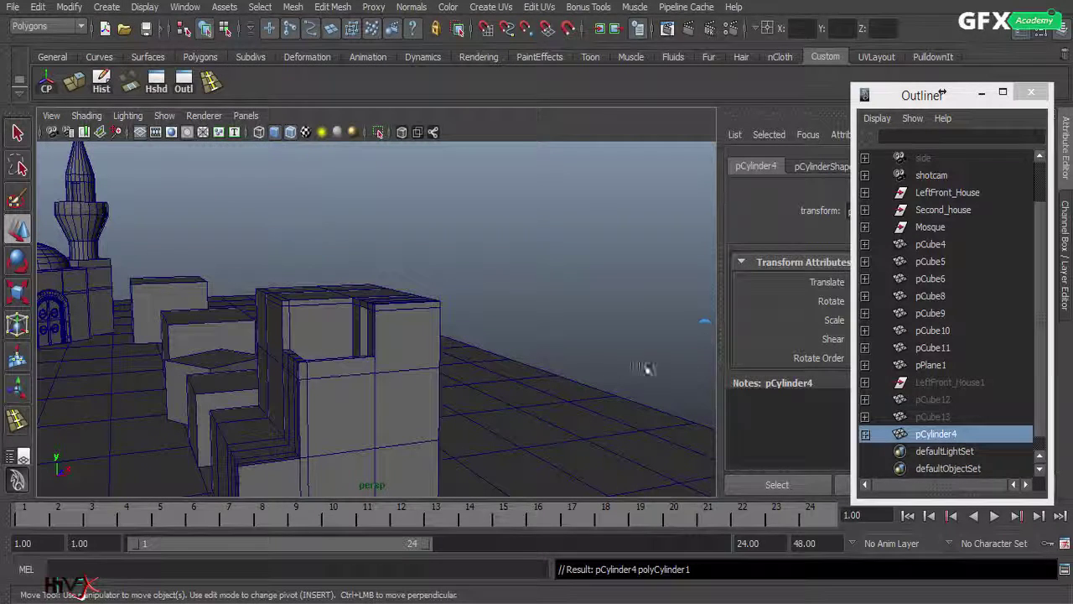
{"action": "key", "text": "f"}
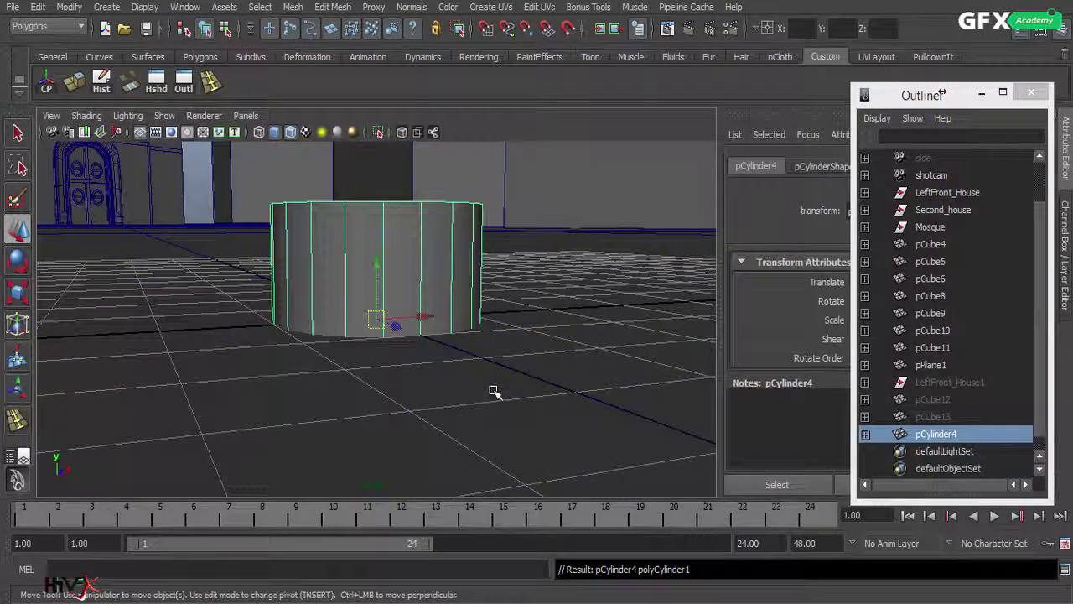
Step: Scale the cylinder into a tall, thin pole, finishing with a uniform scale of about 0.665
{"action": "left_click", "coordinate": [27, 297]}
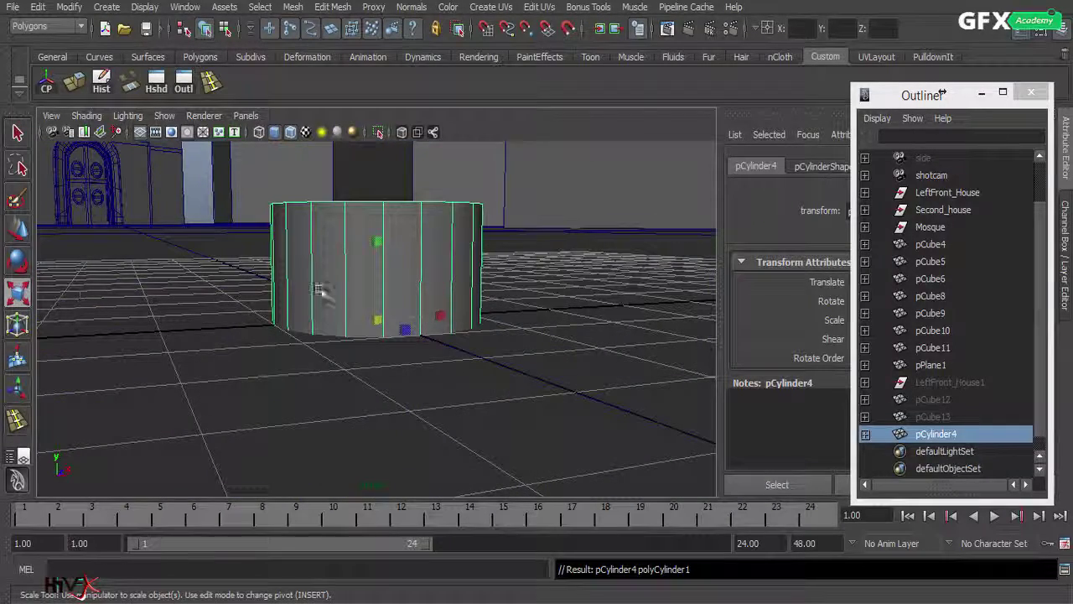
{"action": "left_click_drag", "start_coordinate": [318, 289], "coordinate": [378, 137], "text": "alt"}
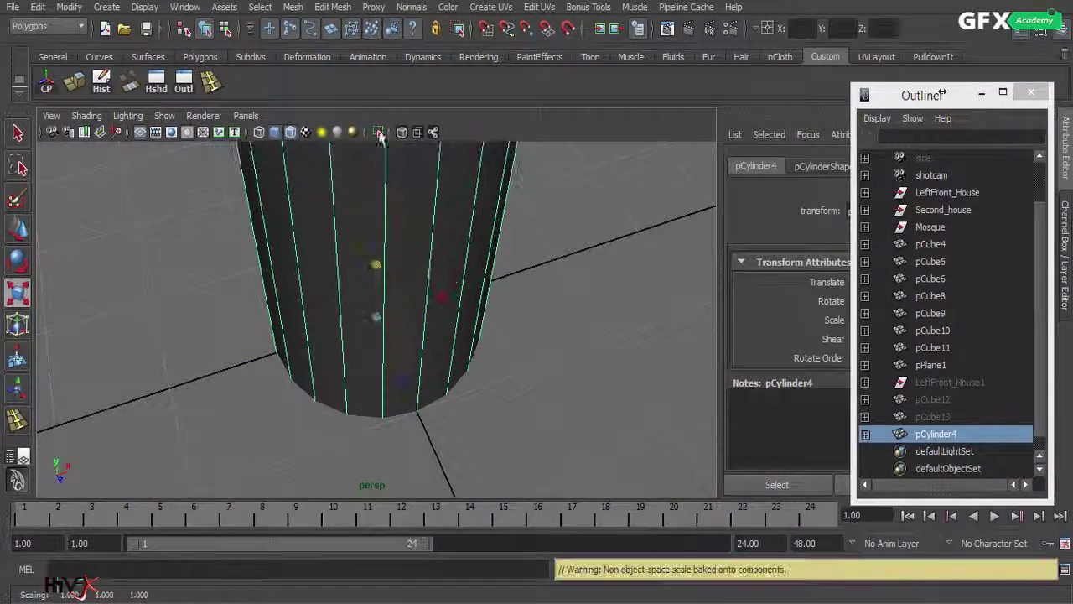
{"action": "right_click_drag", "start_coordinate": [369, 319], "coordinate": [42, 369], "text": "alt"}
{"action": "right_click_drag", "start_coordinate": [498, 286], "coordinate": [326, 302], "text": "alt"}
{"action": "left_click_drag", "start_coordinate": [326, 302], "coordinate": [374, 108], "text": "alt"}
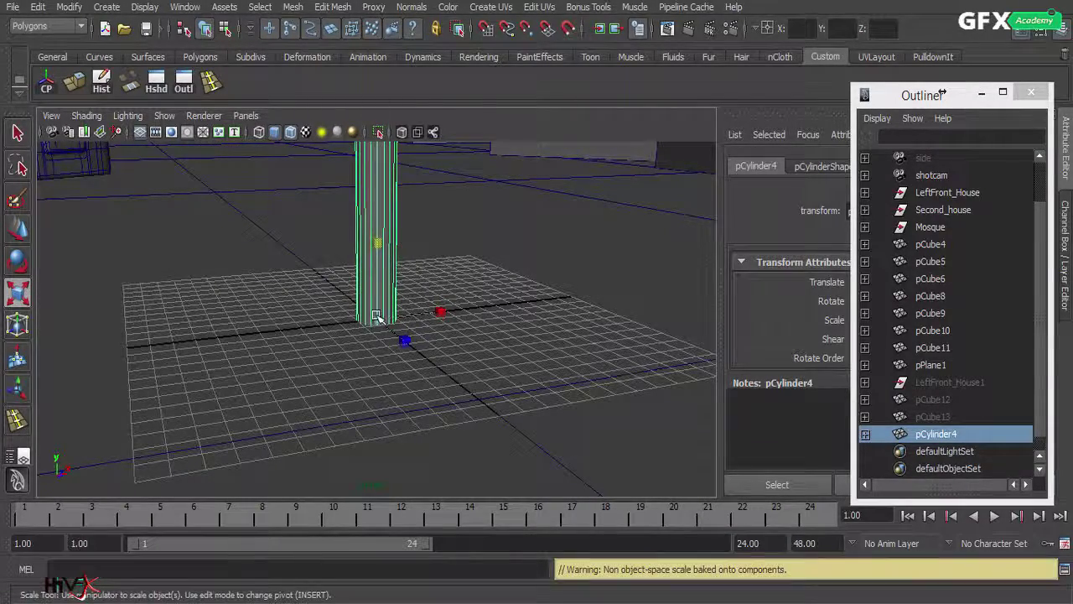
{"action": "left_click_drag", "start_coordinate": [377, 317], "coordinate": [318, 315]}
{"action": "left_click_drag", "start_coordinate": [377, 243], "coordinate": [377, 117]}
{"action": "right_click_drag", "start_coordinate": [448, 225], "coordinate": [51, 327], "text": "alt"}
{"action": "left_click_drag", "start_coordinate": [490, 279], "coordinate": [382, 243], "text": "alt"}
{"action": "left_click", "coordinate": [382, 218]}
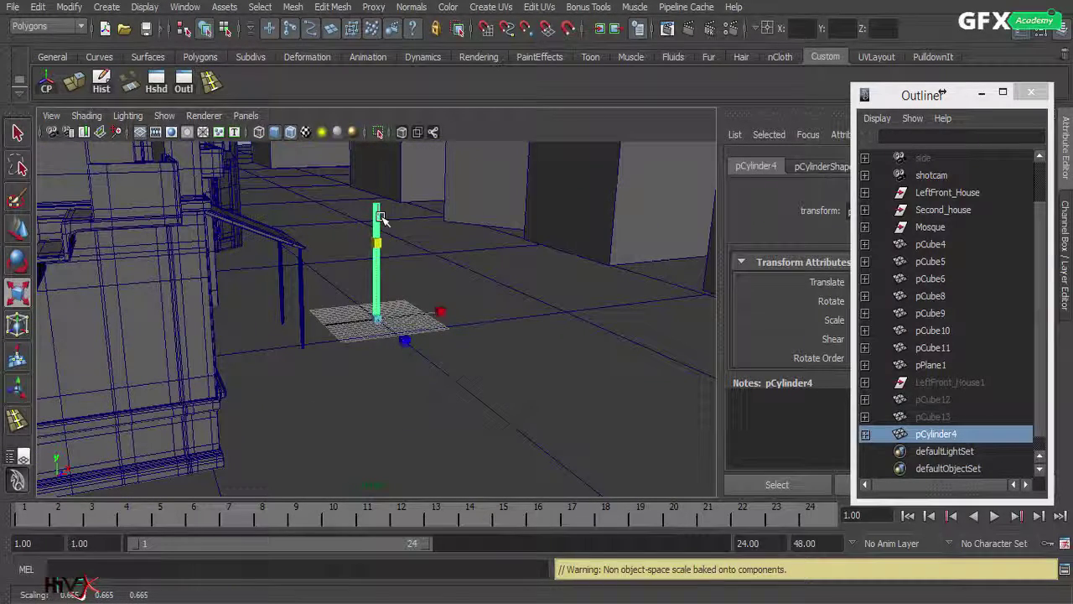
Step: Move the pole to the upper wall of the stepped house, at about X 116.9, Y 78.1, Z 14.3
{"action": "key", "text": "w"}
{"action": "left_click_drag", "start_coordinate": [425, 313], "coordinate": [793, 276]}
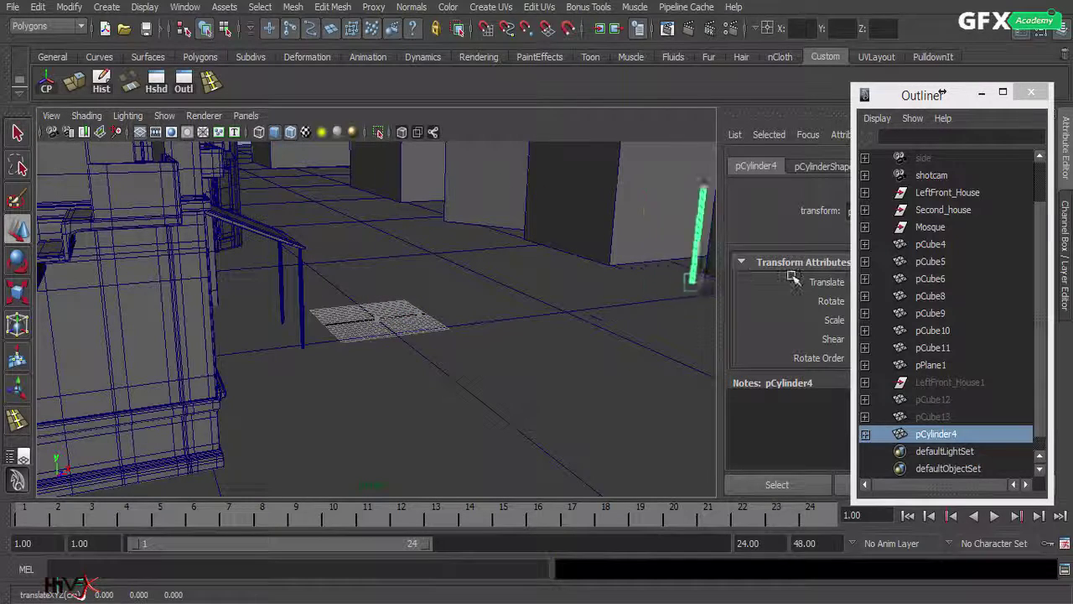
{"action": "middle_click_drag", "start_coordinate": [587, 302], "coordinate": [273, 366], "text": "alt"}
{"action": "left_click_drag", "start_coordinate": [657, 305], "coordinate": [517, 328]}
{"action": "left_click_drag", "start_coordinate": [310, 249], "coordinate": [307, 224]}
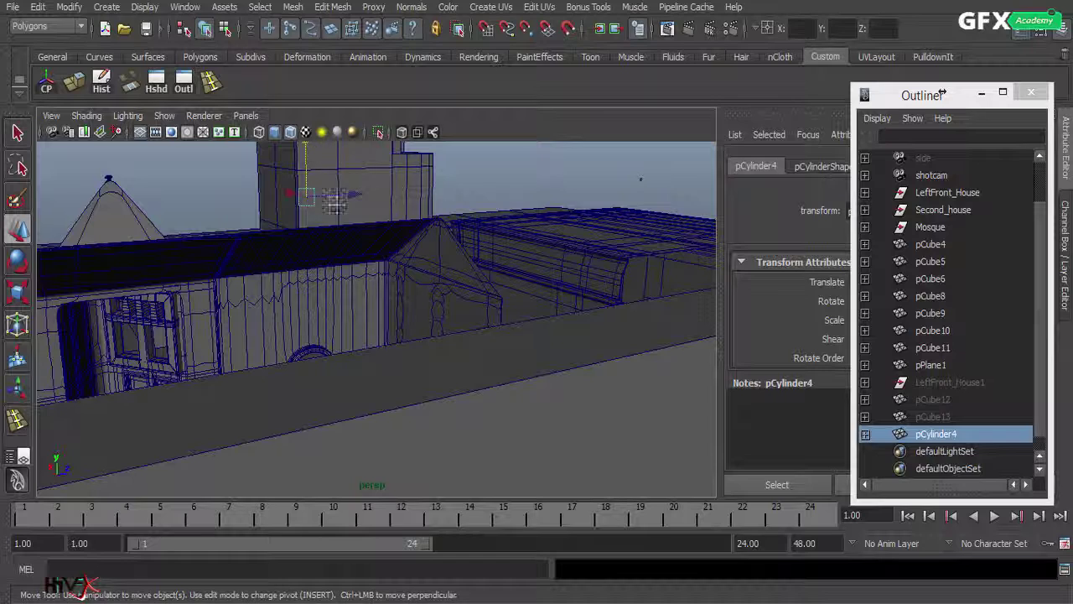
{"action": "key", "text": "f"}
{"action": "left_click_drag", "start_coordinate": [312, 306], "coordinate": [313, 222]}
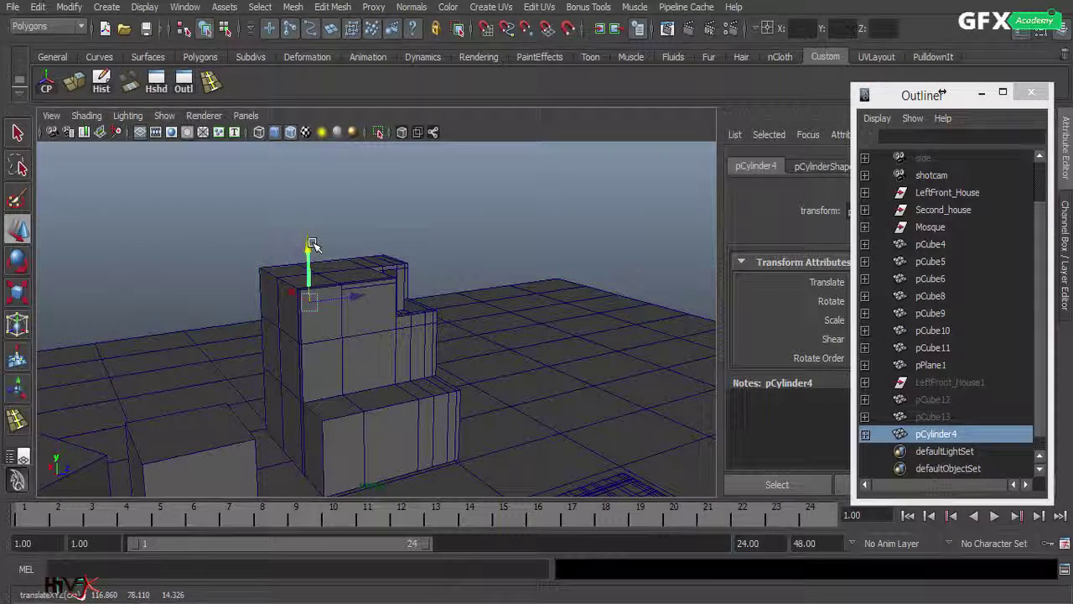
Step: Rotate the pole about 89° around Z so it projects horizontally from the house wall, and lengthen it along its axis
{"action": "key", "text": "e"}
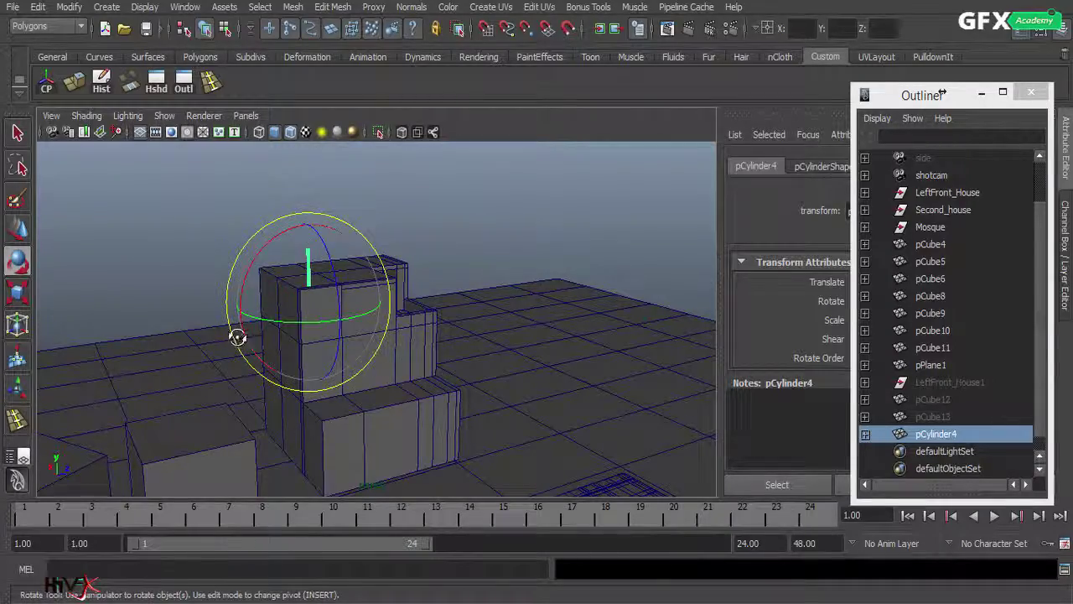
{"action": "left_click_drag", "start_coordinate": [238, 337], "coordinate": [407, 333], "text": "alt"}
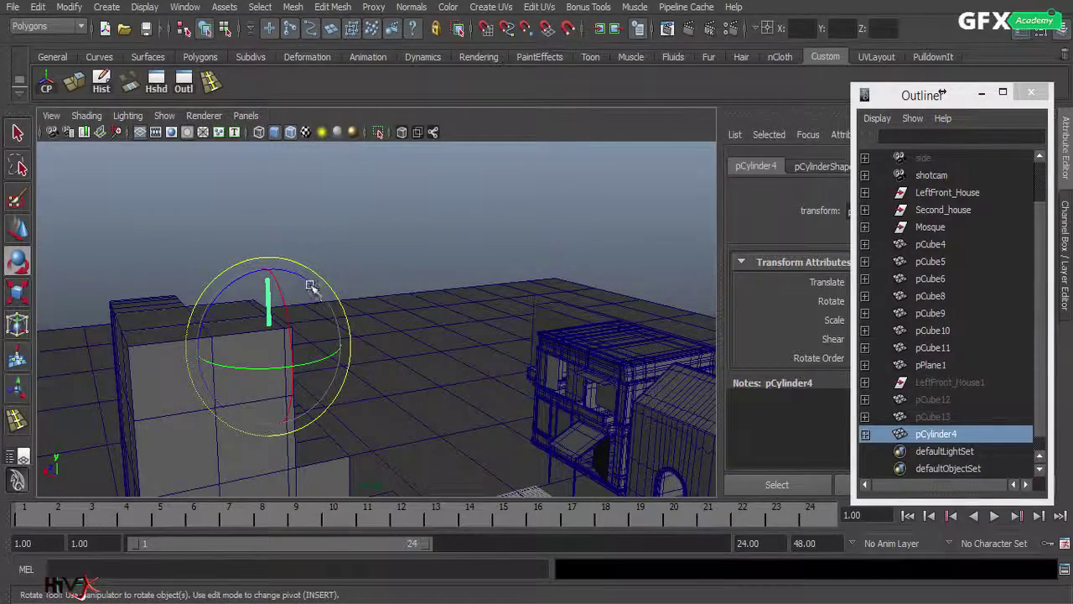
{"action": "mouse_move", "coordinate": [310, 286]}
{"action": "left_mouse_down"}
{"action": "mouse_move", "coordinate": [372, 307]}
{"action": "mouse_move", "coordinate": [439, 400]}
{"action": "mouse_move", "coordinate": [282, 271]}
{"action": "mouse_move", "coordinate": [309, 278]}
{"action": "left_mouse_up"}
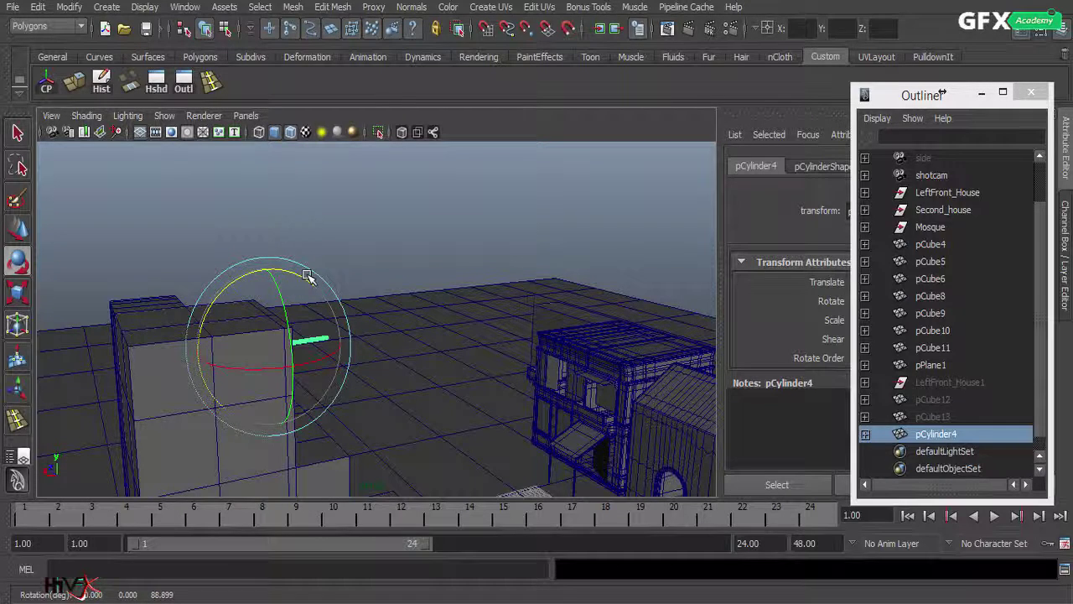
{"action": "key", "text": "r"}
{"action": "left_click_drag", "start_coordinate": [203, 356], "coordinate": [145, 366]}
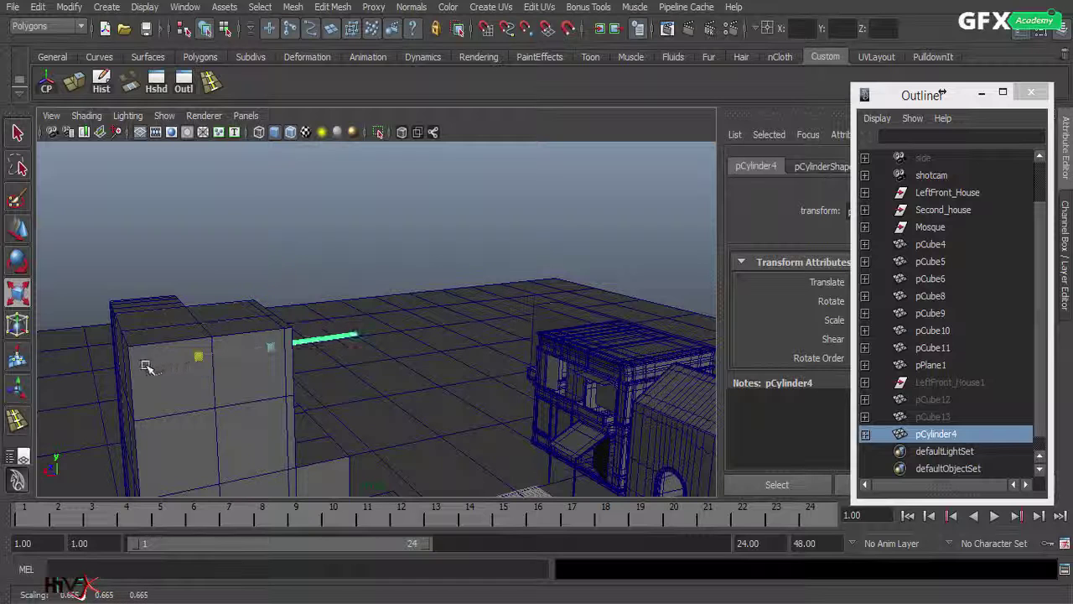
{"action": "key", "text": "w"}
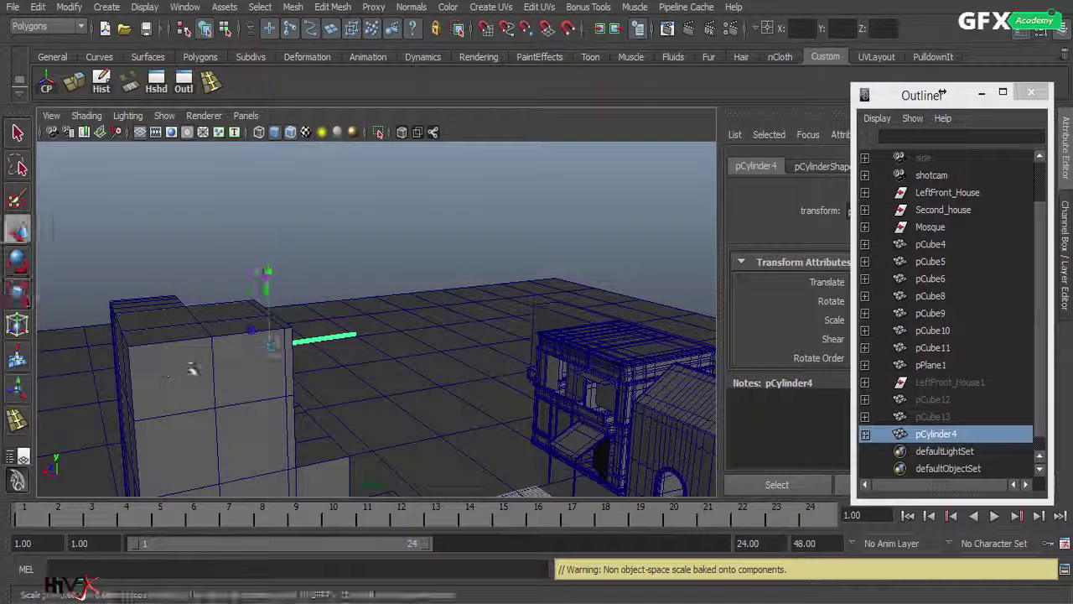
Step: Move the horizontal pole up just below the roof edge and inward along its axis, to about X 137.2, Y 82.1
{"action": "left_click_drag", "start_coordinate": [212, 355], "coordinate": [164, 359]}
{"action": "left_click_drag", "start_coordinate": [216, 395], "coordinate": [96, 397], "text": "alt"}
{"action": "left_click_drag", "start_coordinate": [331, 336], "coordinate": [168, 412], "text": "alt"}
{"action": "left_click_drag", "start_coordinate": [272, 310], "coordinate": [270, 302]}
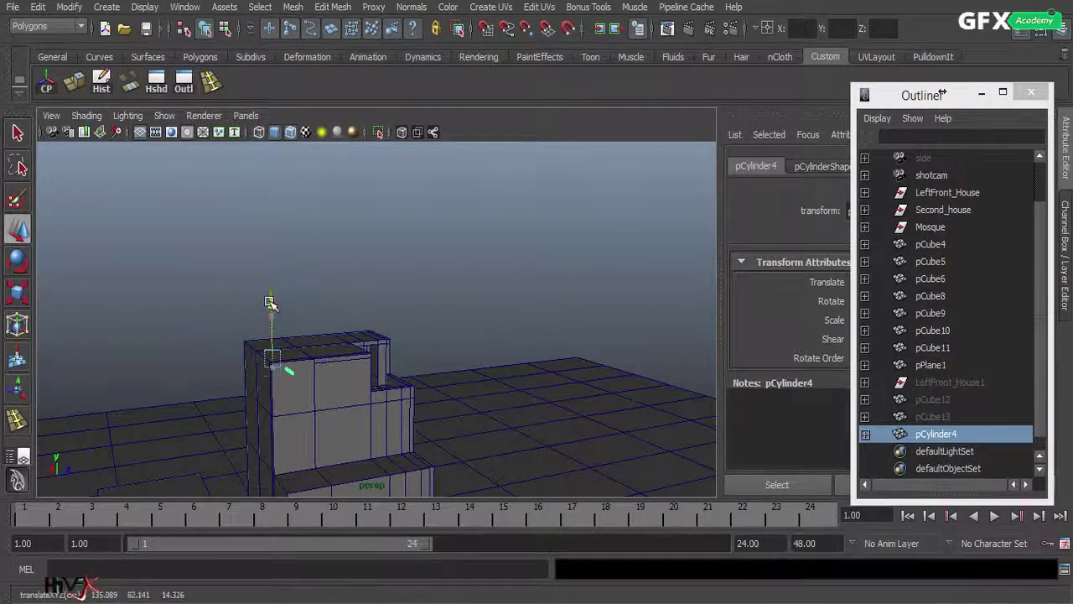
{"action": "right_click_drag", "start_coordinate": [213, 391], "coordinate": [477, 403], "text": "alt"}
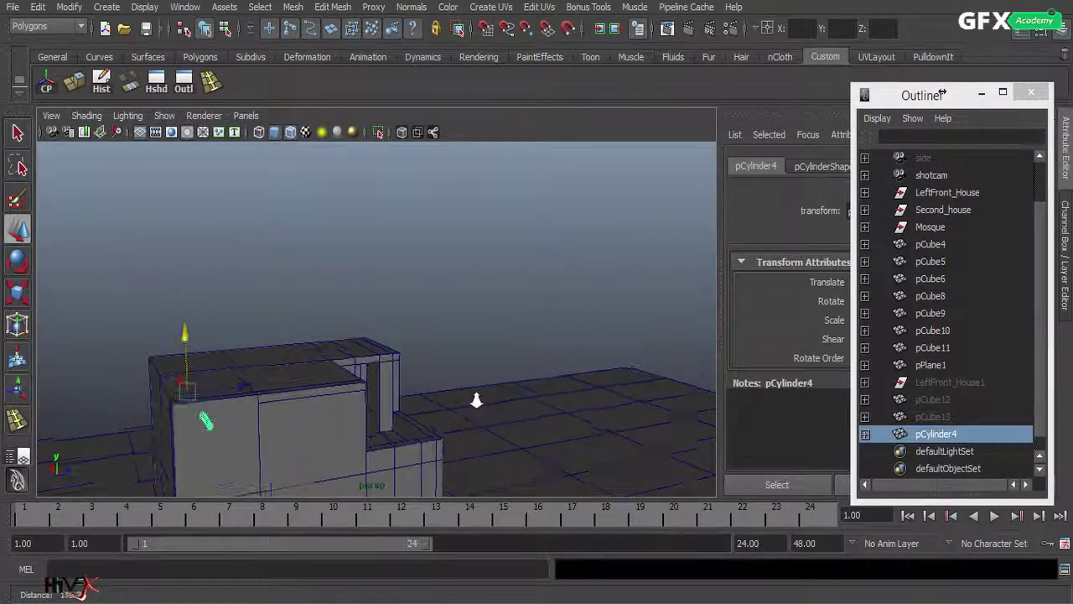
{"action": "left_click_drag", "start_coordinate": [477, 402], "coordinate": [426, 335], "text": "alt"}
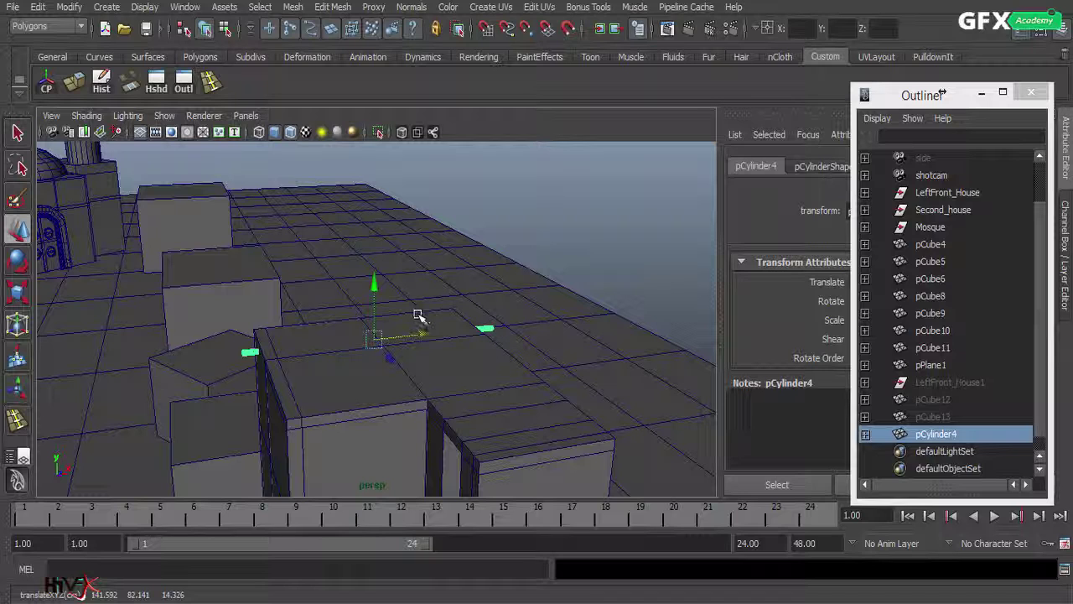
{"action": "mouse_move", "coordinate": [420, 333]}
{"action": "left_mouse_down"}
{"action": "mouse_move", "coordinate": [406, 336]}
{"action": "mouse_move", "coordinate": [422, 332]}
{"action": "left_mouse_up"}
Step: Shorten the pole along its axis and shift it toward the wall's outer corner, to about Z 11.6
{"action": "left_click", "coordinate": [17, 294]}
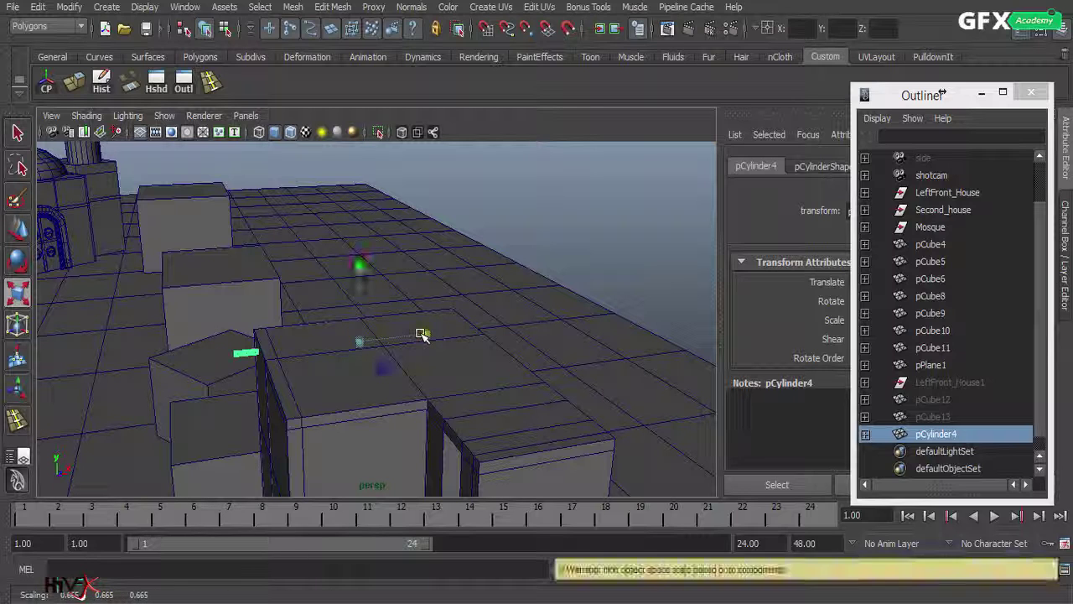
{"action": "left_click", "coordinate": [19, 228]}
{"action": "left_click", "coordinate": [19, 228]}
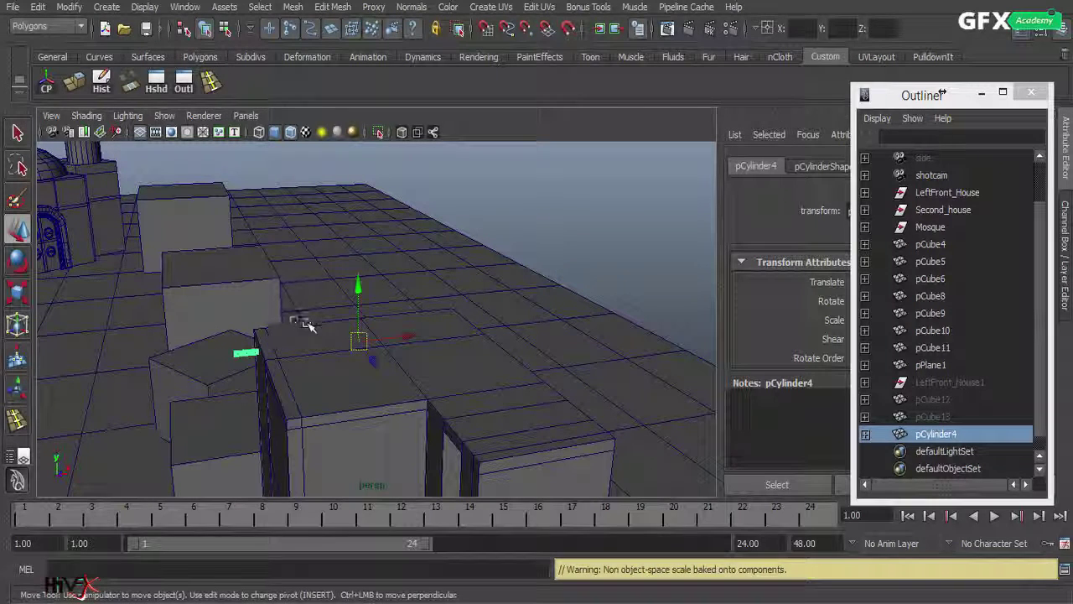
{"action": "left_click_drag", "start_coordinate": [360, 343], "coordinate": [367, 355]}
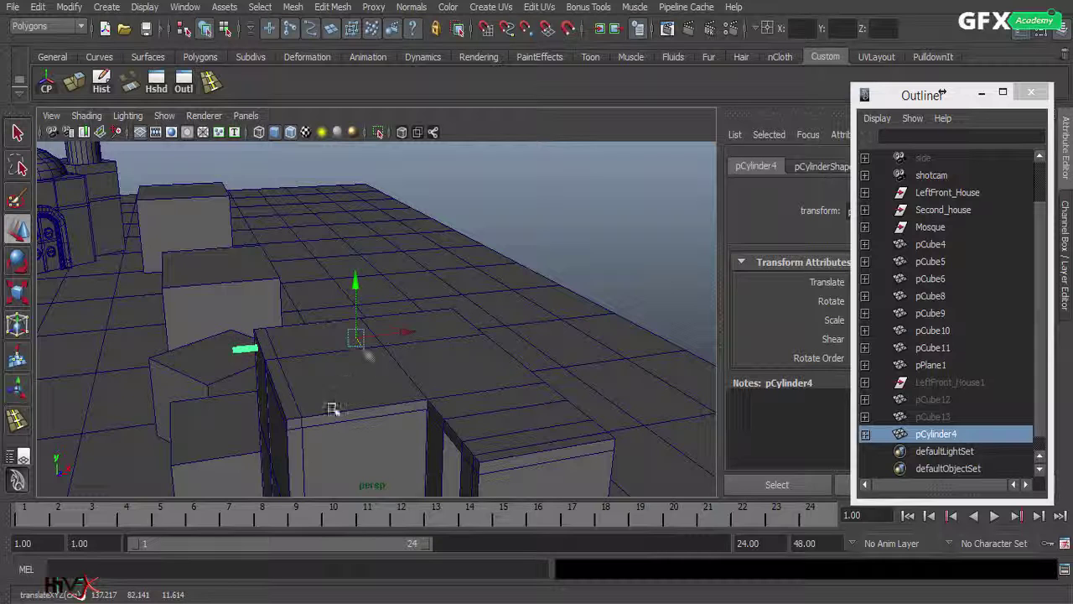
{"action": "left_click_drag", "start_coordinate": [333, 410], "coordinate": [422, 407], "text": "alt"}
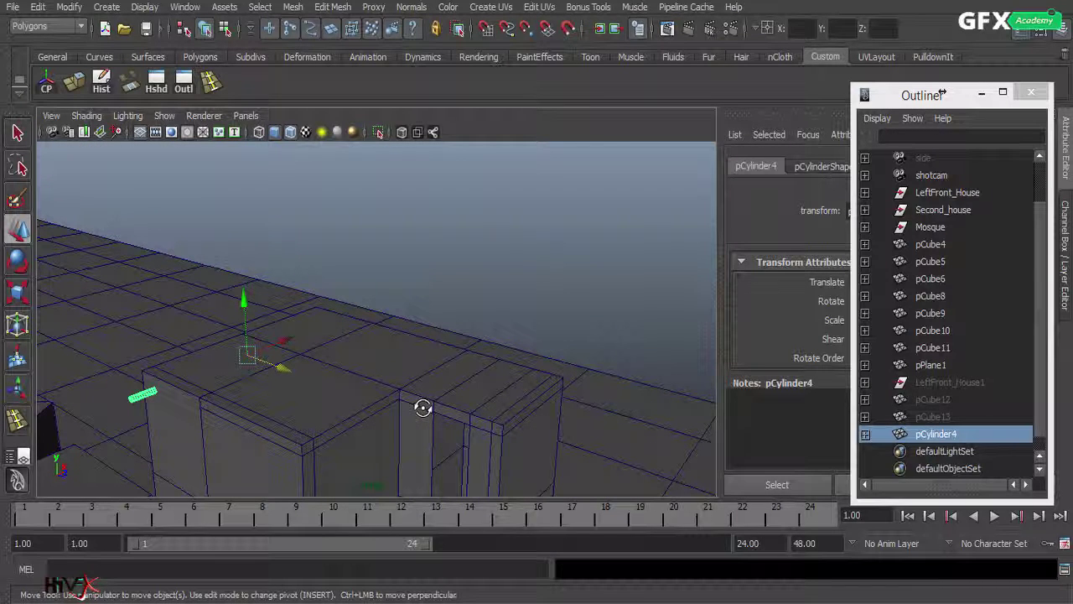
Step: Duplicate the pole four times and space the copies along the upper front wall to form a row of five
{"action": "key", "text": "ctrl+d"}
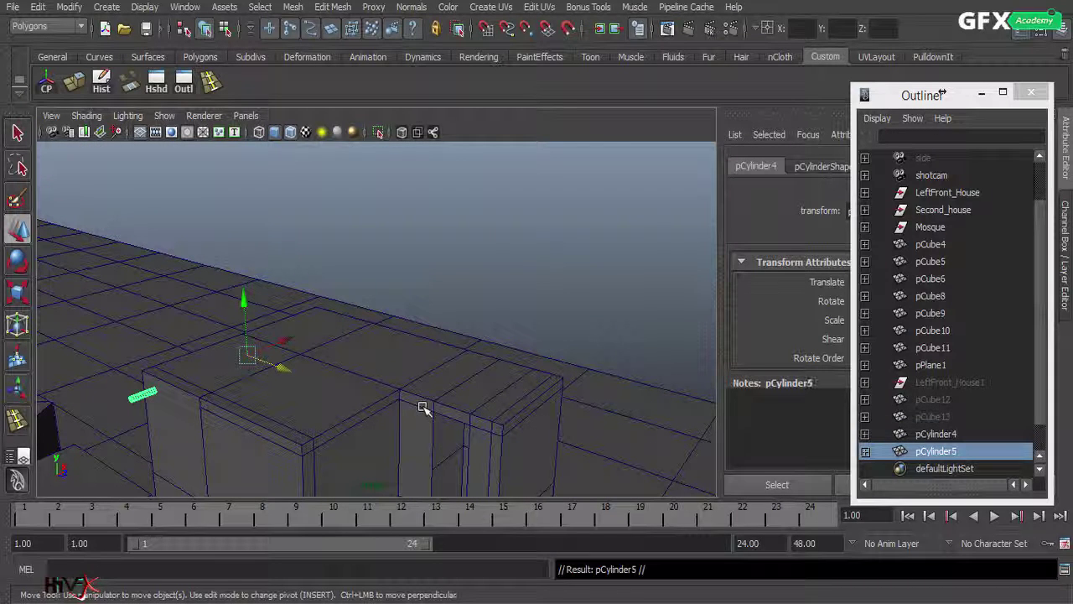
{"action": "left_click_drag", "start_coordinate": [284, 369], "coordinate": [452, 429]}
{"action": "key", "text": "ctrl+d"}
{"action": "key", "text": "ctrl+d"}
{"action": "key", "text": "ctrl+d"}
Step: Add another pole copy above the recessed balcony wall at about X 143.4, Z 62.2, shortening it and raising it slightly
{"action": "key", "text": "ctrl+d"}
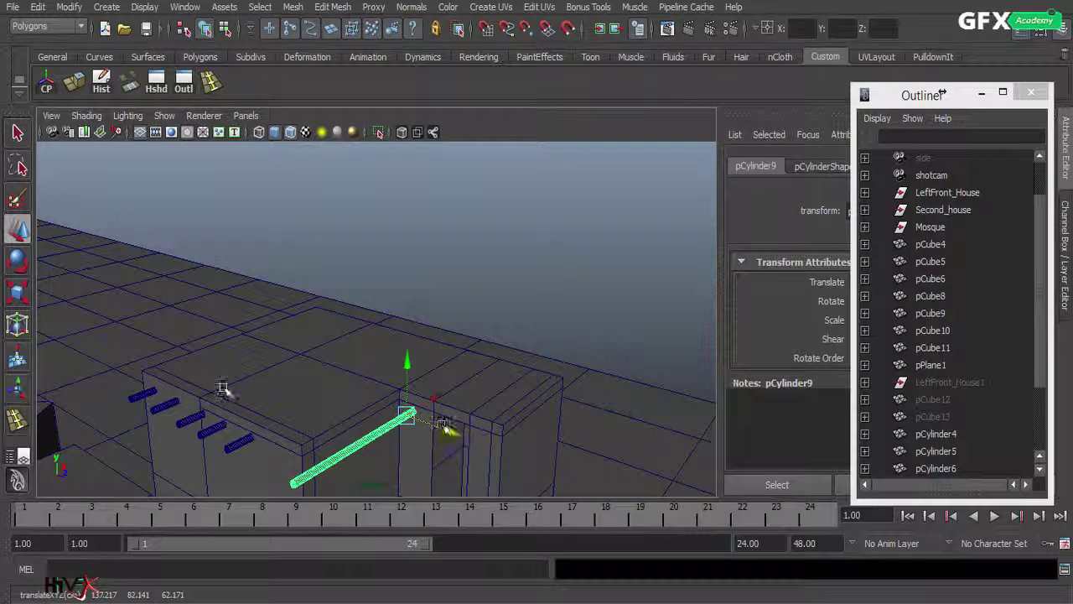
{"action": "left_click", "coordinate": [30, 289]}
{"action": "left_click_drag", "start_coordinate": [445, 392], "coordinate": [417, 410]}
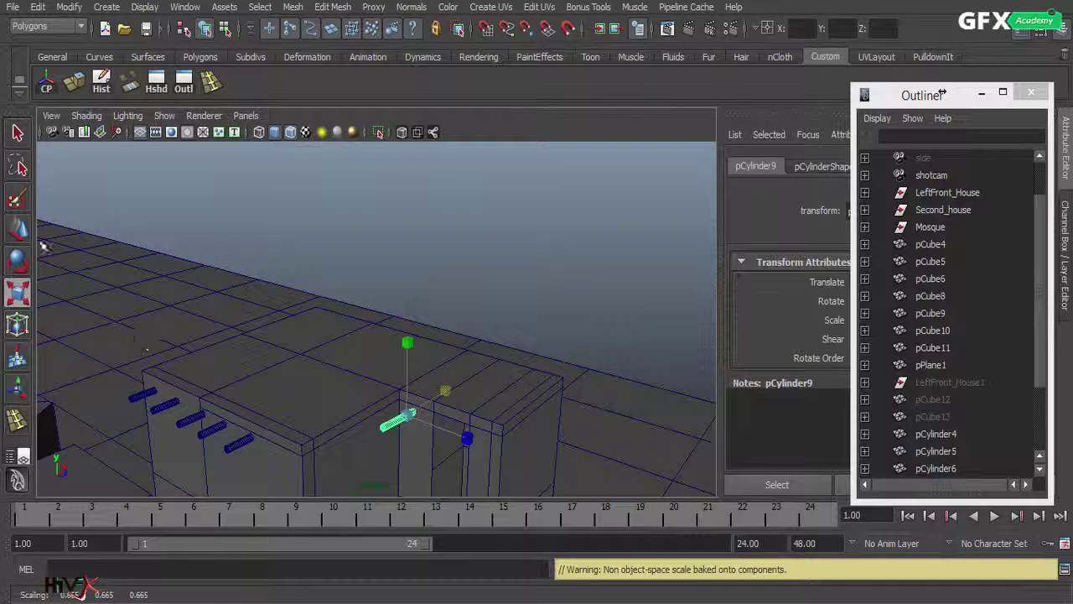
{"action": "left_click", "coordinate": [18, 230]}
{"action": "left_click_drag", "start_coordinate": [439, 391], "coordinate": [457, 391]}
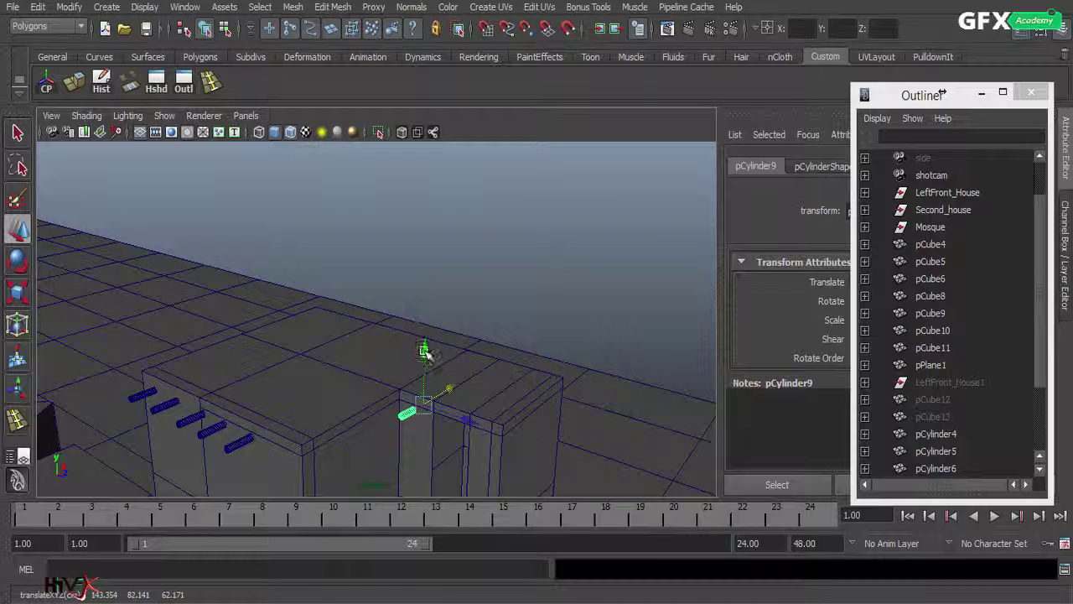
{"action": "left_click_drag", "start_coordinate": [425, 353], "coordinate": [425, 344]}
Step: Duplicate the balcony pole three times and space the copies along the top of the recessed wall
{"action": "key", "text": "ctrl+d"}
{"action": "left_click_drag", "start_coordinate": [473, 414], "coordinate": [541, 442]}
{"action": "key", "text": "ctrl+d"}
{"action": "key", "text": "ctrl+d"}
{"action": "left_click_drag", "start_coordinate": [607, 400], "coordinate": [493, 302], "text": "alt"}
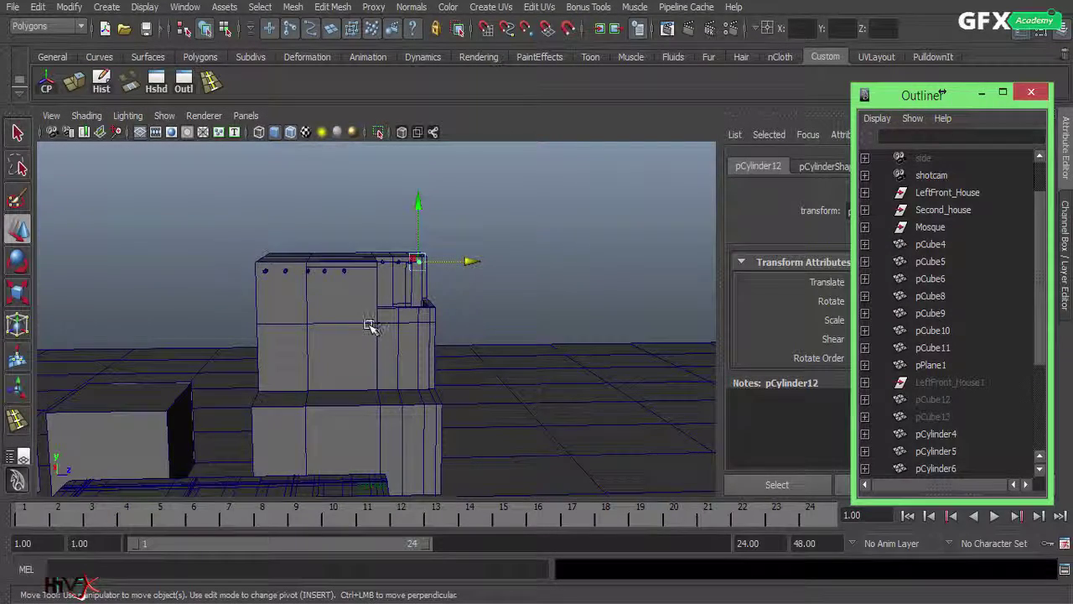
Step: Insert one horizontal and two vertical edge loops on the upper front wall below the five poles to outline a window
{"action": "right_click_drag", "start_coordinate": [307, 352], "coordinate": [549, 327], "text": "alt"}
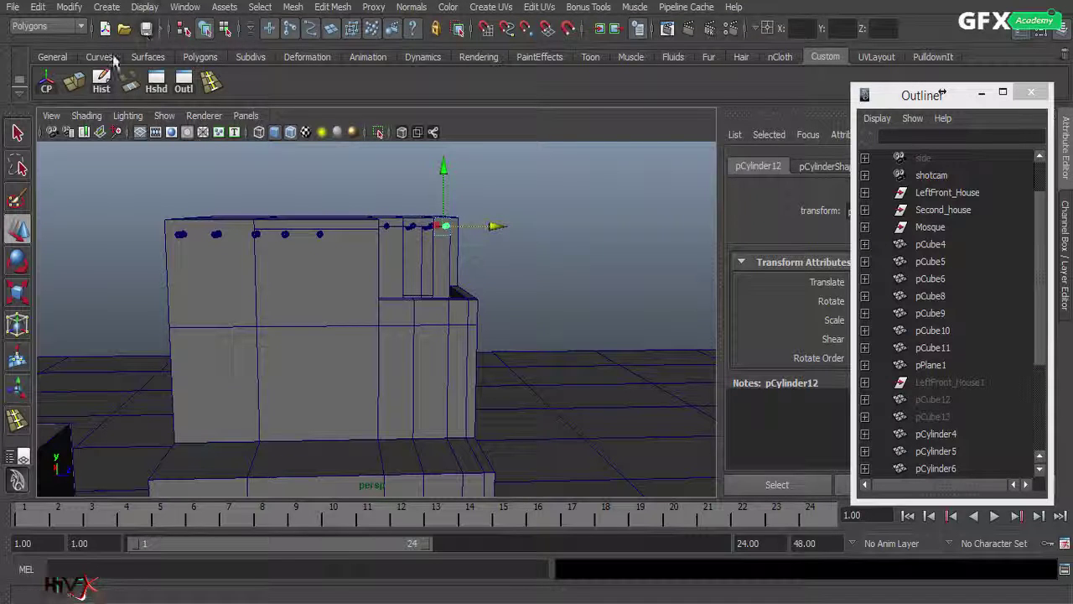
{"action": "left_click", "coordinate": [211, 81]}
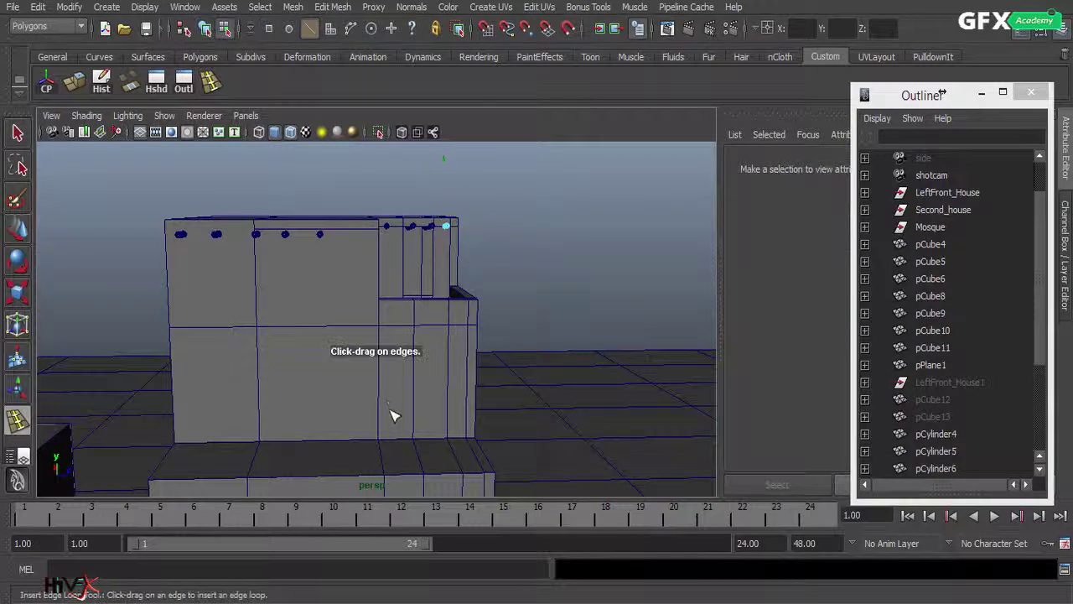
{"action": "left_click", "coordinate": [379, 275]}
{"action": "left_click_drag", "start_coordinate": [383, 271], "coordinate": [287, 283]}
Step: Move the window's inner vertical edge loop to about Z 49.6 and lower its bottom edges to form the window outline
{"action": "left_click", "coordinate": [16, 228]}
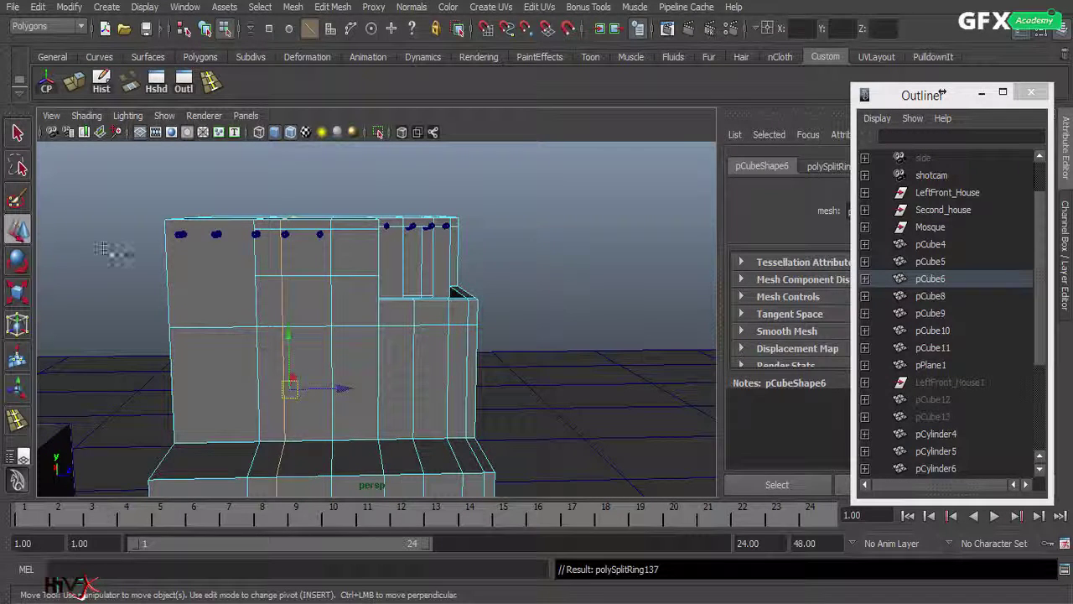
{"action": "left_click", "coordinate": [332, 266]}
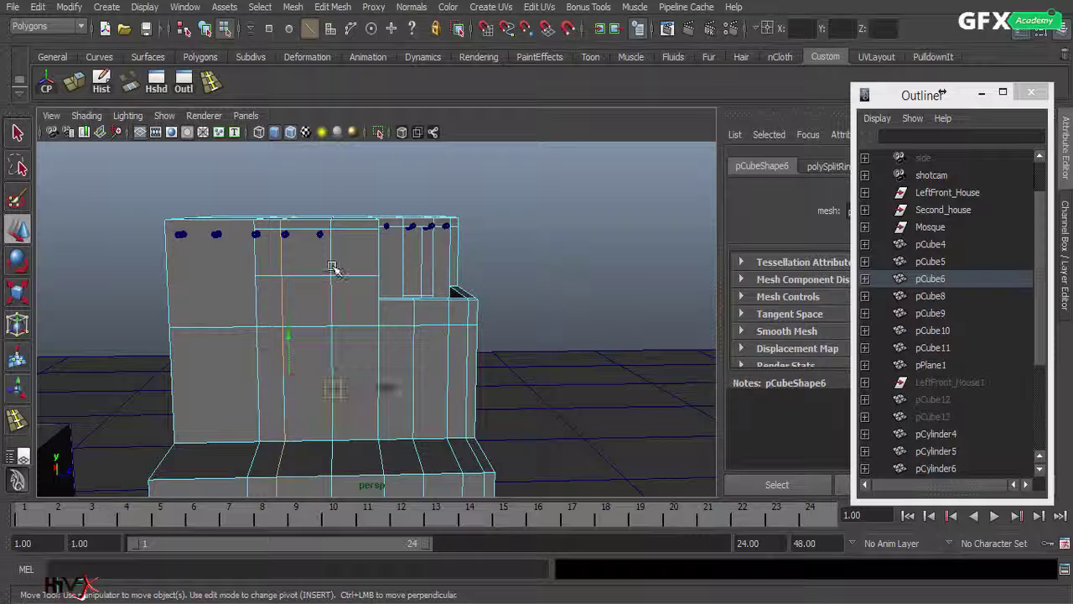
{"action": "left_click_drag", "start_coordinate": [385, 390], "coordinate": [395, 389]}
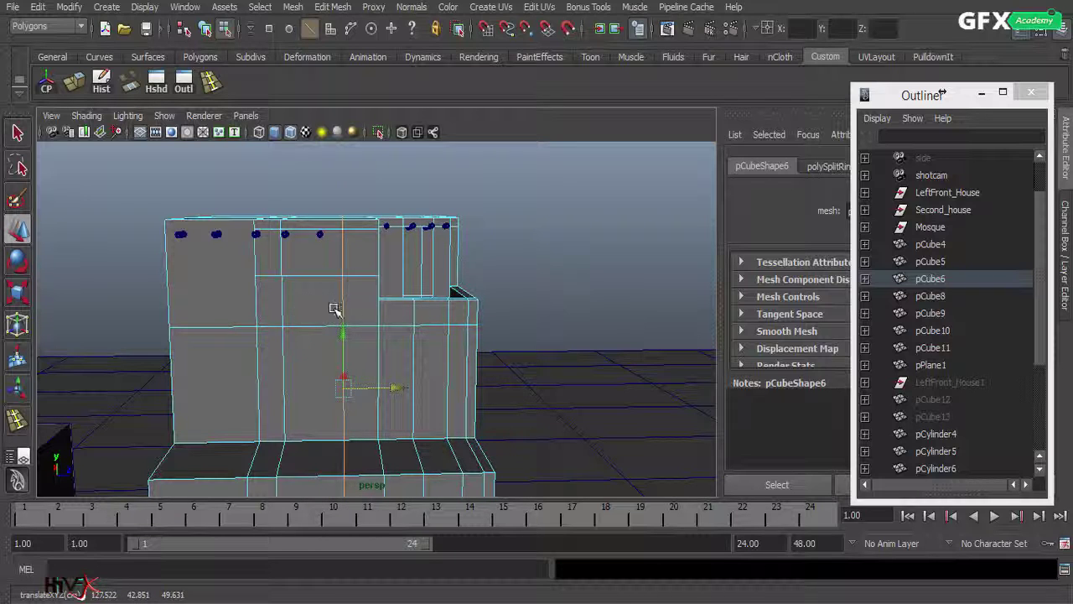
{"action": "left_click", "coordinate": [360, 325]}
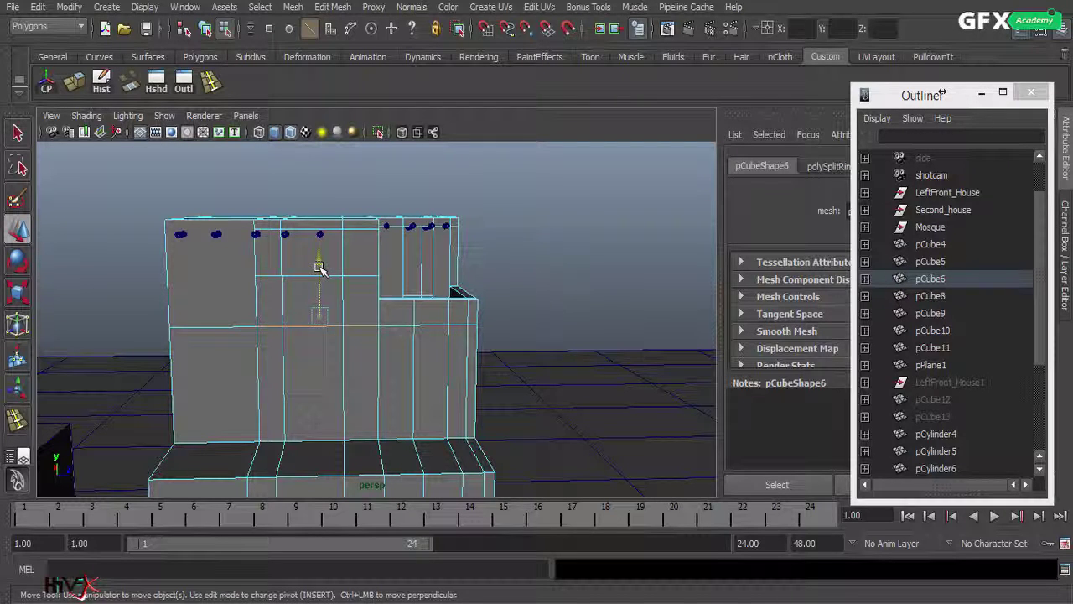
{"action": "left_click_drag", "start_coordinate": [319, 267], "coordinate": [321, 277]}
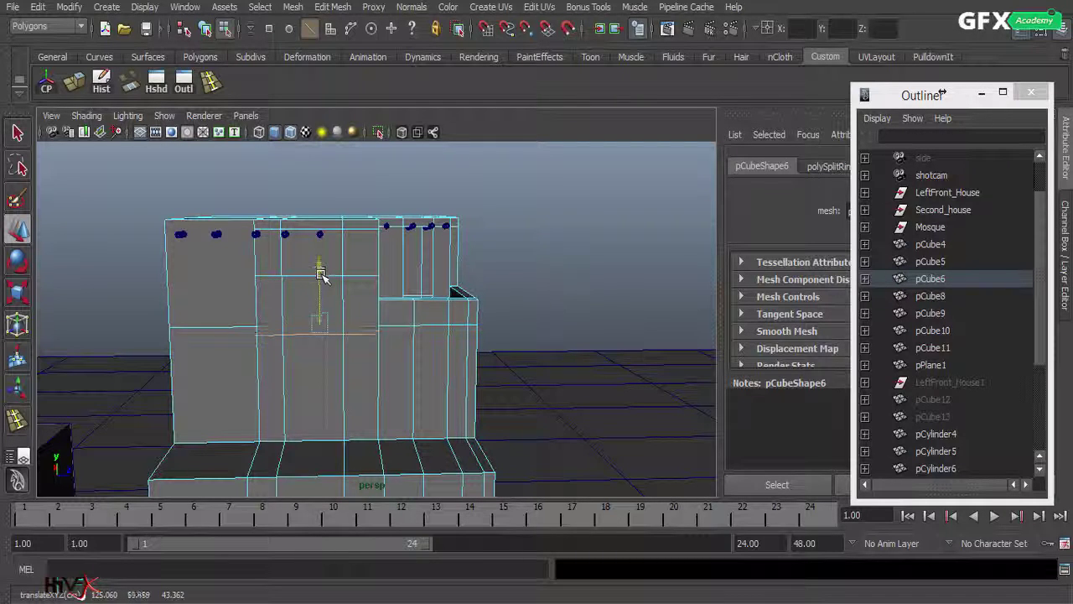
Step: Select the window face framed by the new edges on the upper front wall
{"action": "right_click_drag", "start_coordinate": [306, 304], "coordinate": [307, 339]}
{"action": "left_click", "coordinate": [303, 307]}
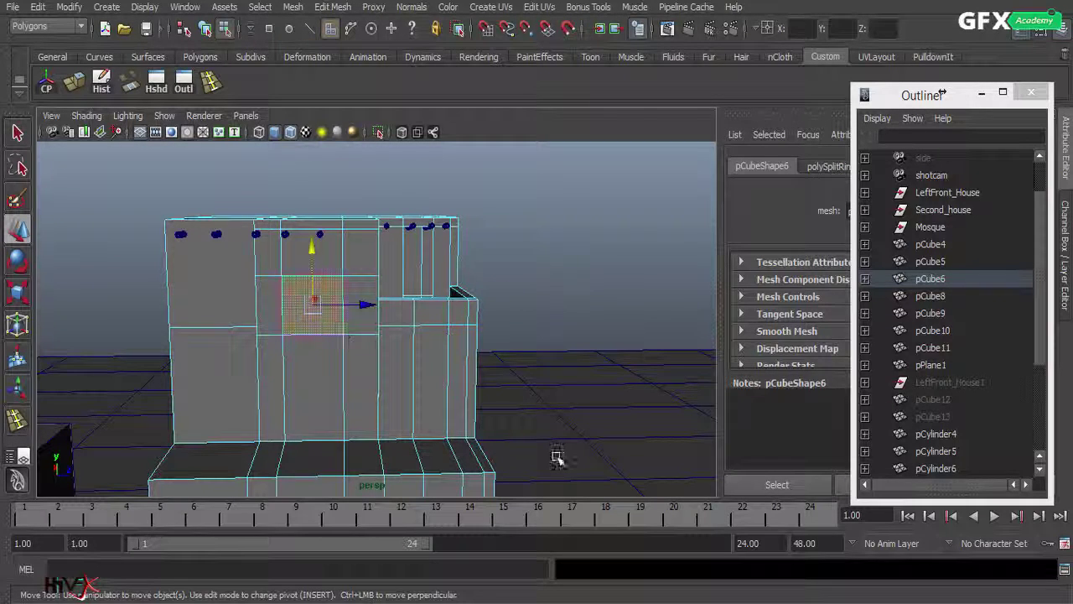
Step: Try to extract the window face as a separate piece and push it into the wall to about X 117.0
{"action": "left_click", "coordinate": [294, 9]}
{"action": "left_click", "coordinate": [325, 64]}
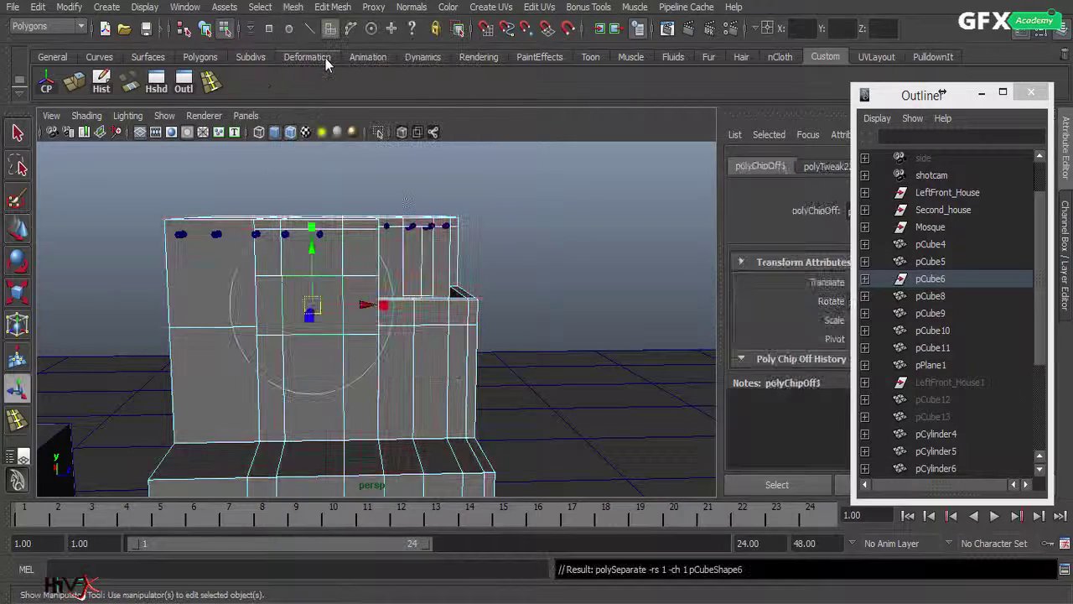
{"action": "left_click", "coordinate": [18, 228]}
{"action": "left_click", "coordinate": [311, 300]}
{"action": "key", "text": "F11"}
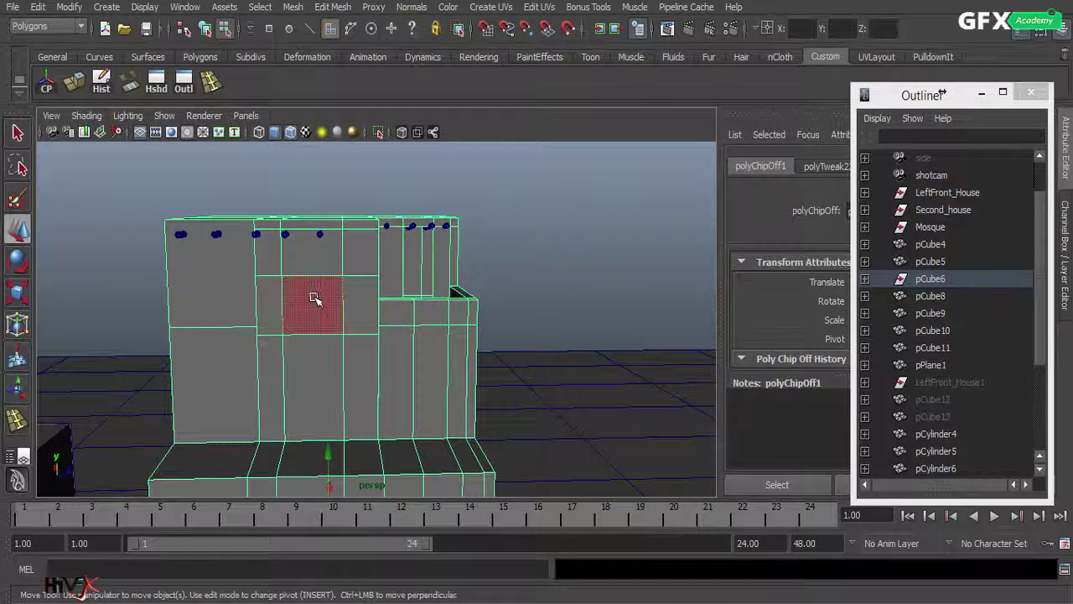
{"action": "left_click", "coordinate": [311, 300]}
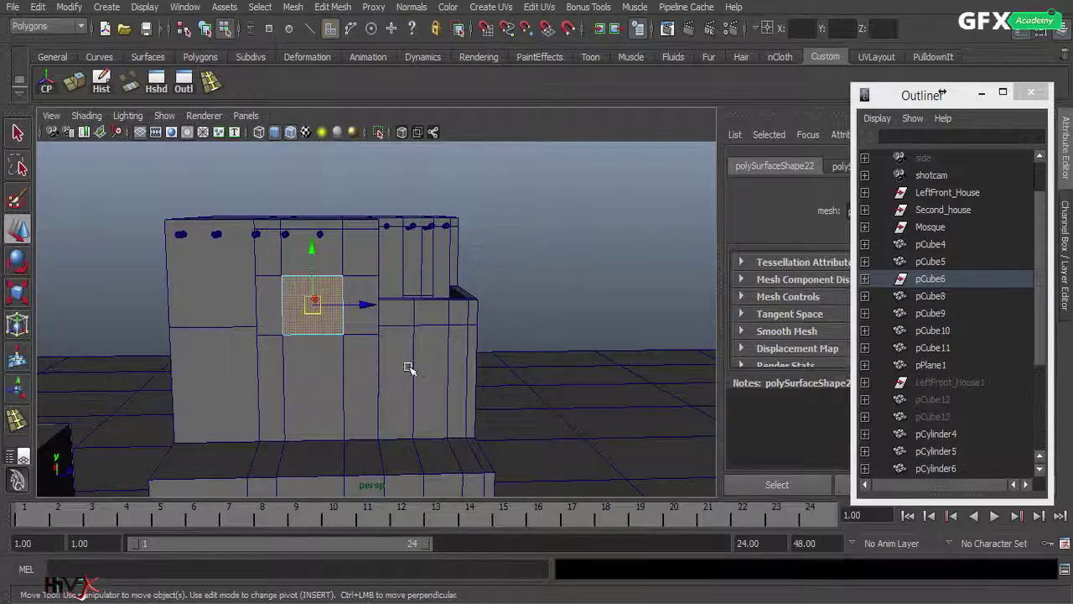
{"action": "left_click_drag", "start_coordinate": [412, 367], "coordinate": [343, 383], "text": "alt"}
{"action": "left_click_drag", "start_coordinate": [363, 284], "coordinate": [370, 283]}
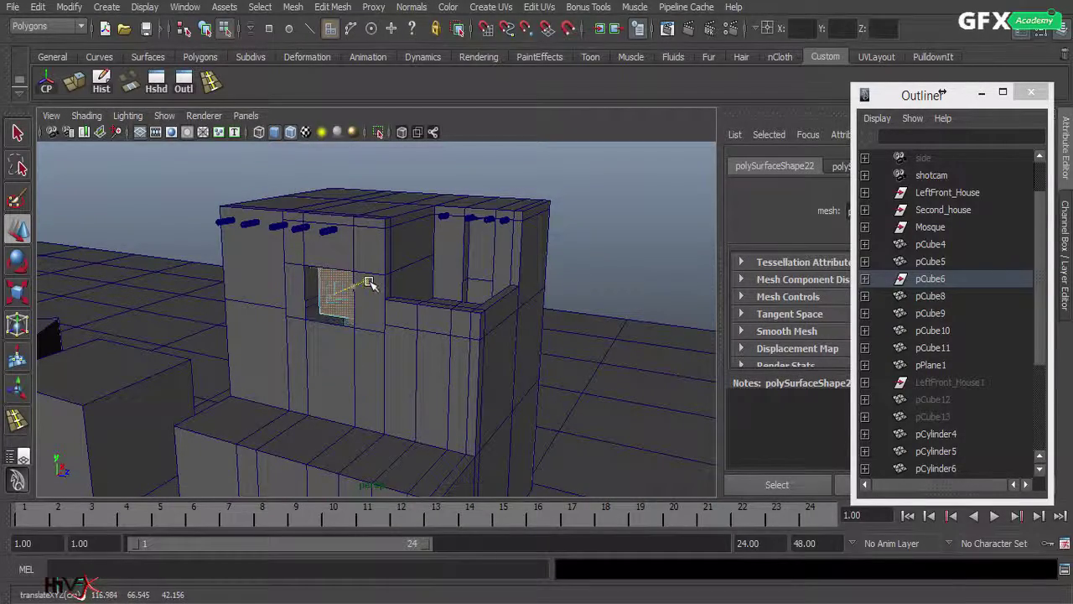
{"action": "left_click_drag", "start_coordinate": [349, 382], "coordinate": [311, 383], "text": "alt"}
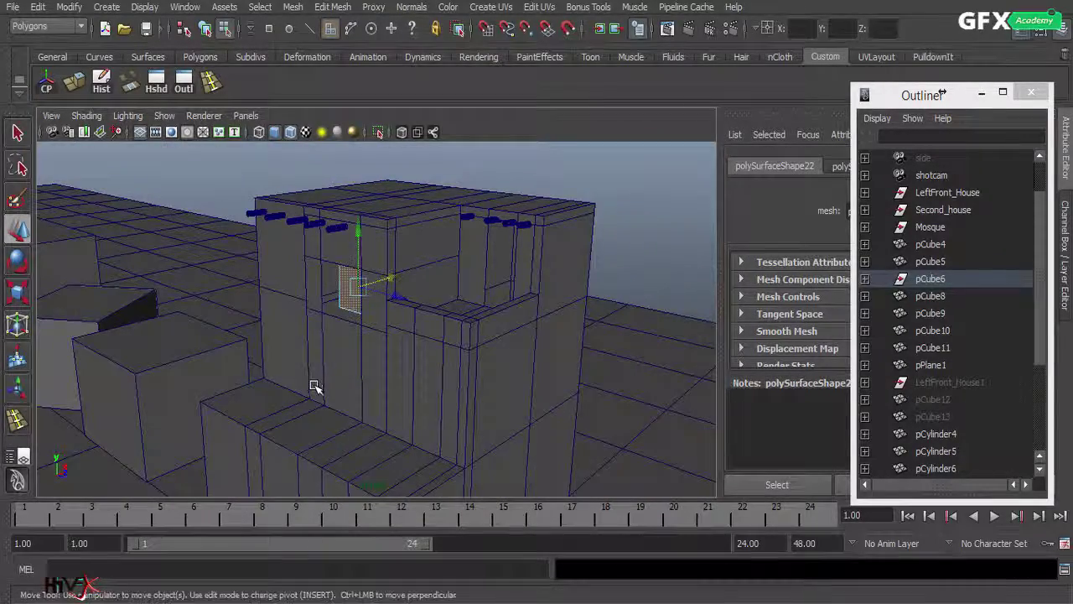
Step: Undo the extraction and inward move of the window face
{"action": "key", "text": "ctrl+z"}
{"action": "key", "text": "ctrl+z"}
{"action": "key", "text": "ctrl+z"}
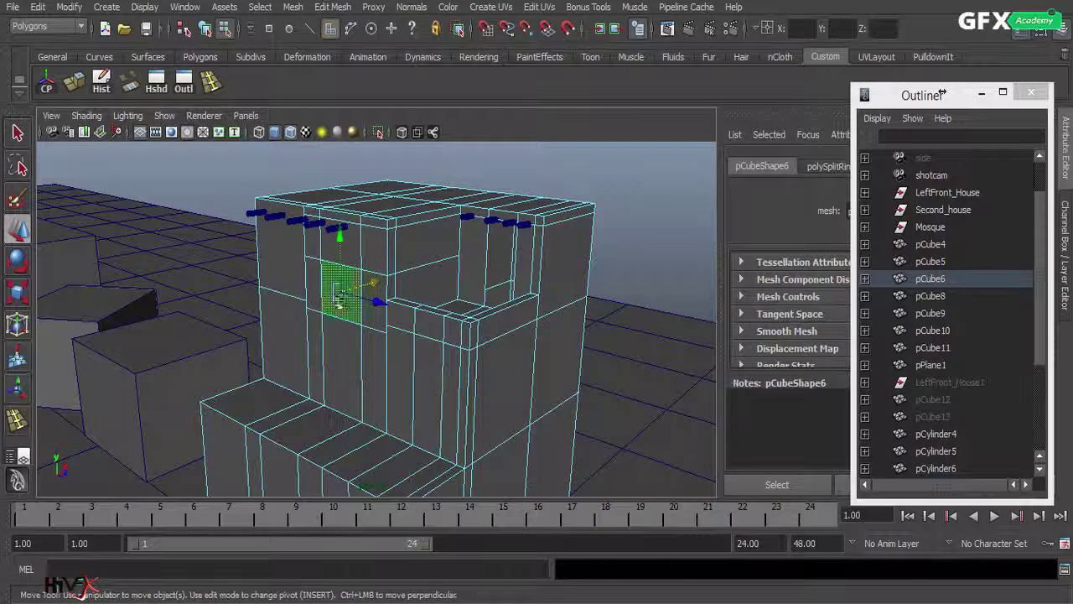
Step: Extrude the window face inward to recess it into the upper front wall
{"action": "left_click", "coordinate": [74, 82]}
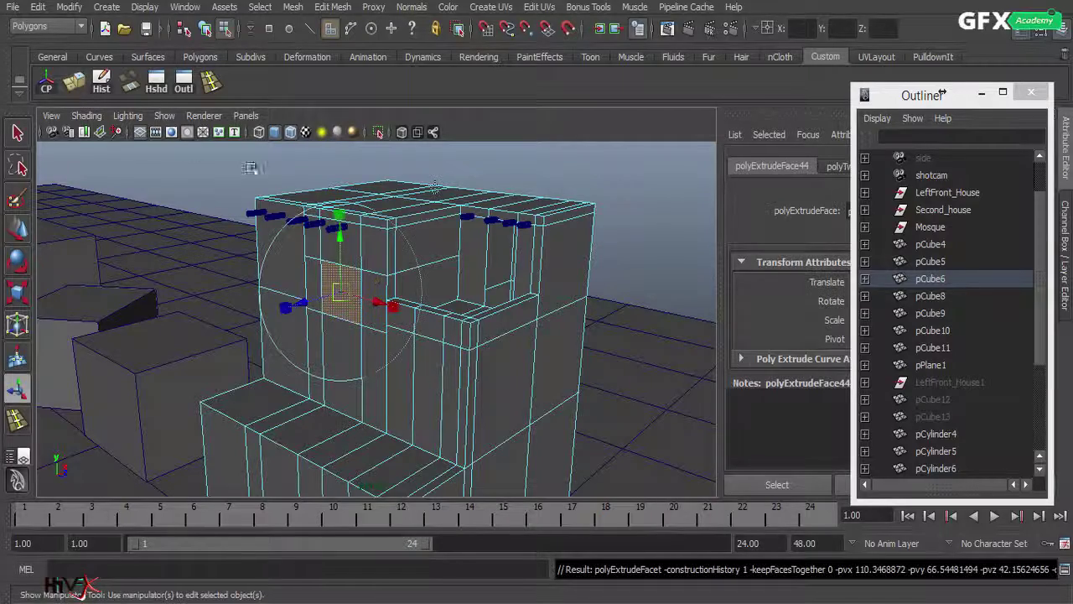
{"action": "left_click_drag", "start_coordinate": [306, 303], "coordinate": [447, 375]}
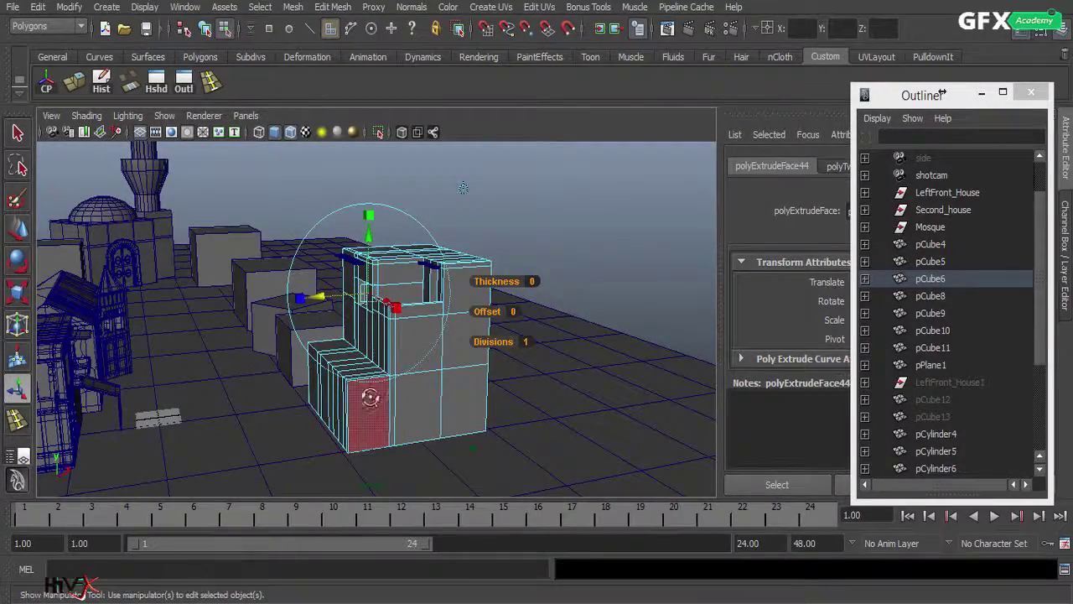
Step: Insert two close pairs of vertical edge loops across the house's side wall and one horizontal loop just above the base
{"action": "left_click_drag", "start_coordinate": [370, 398], "coordinate": [342, 391], "text": "alt"}
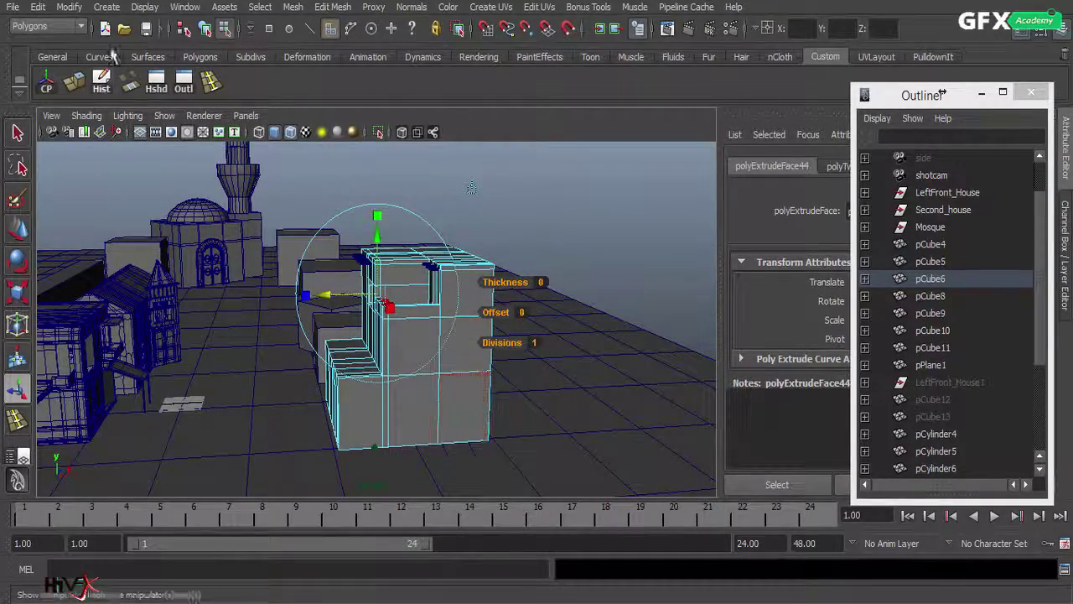
{"action": "left_click", "coordinate": [211, 84]}
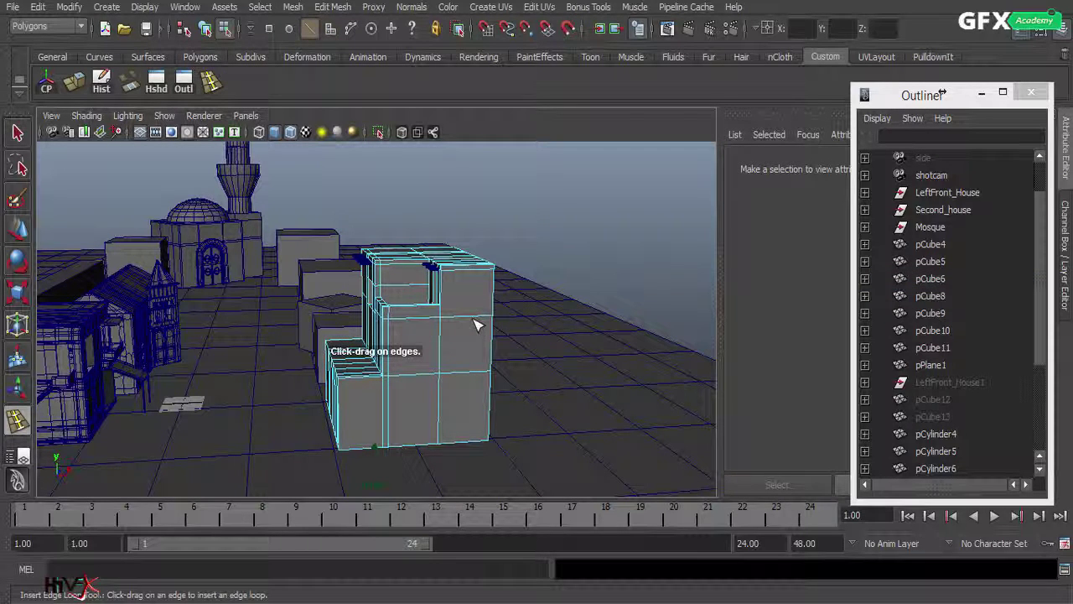
{"action": "left_click_drag", "start_coordinate": [473, 320], "coordinate": [473, 322]}
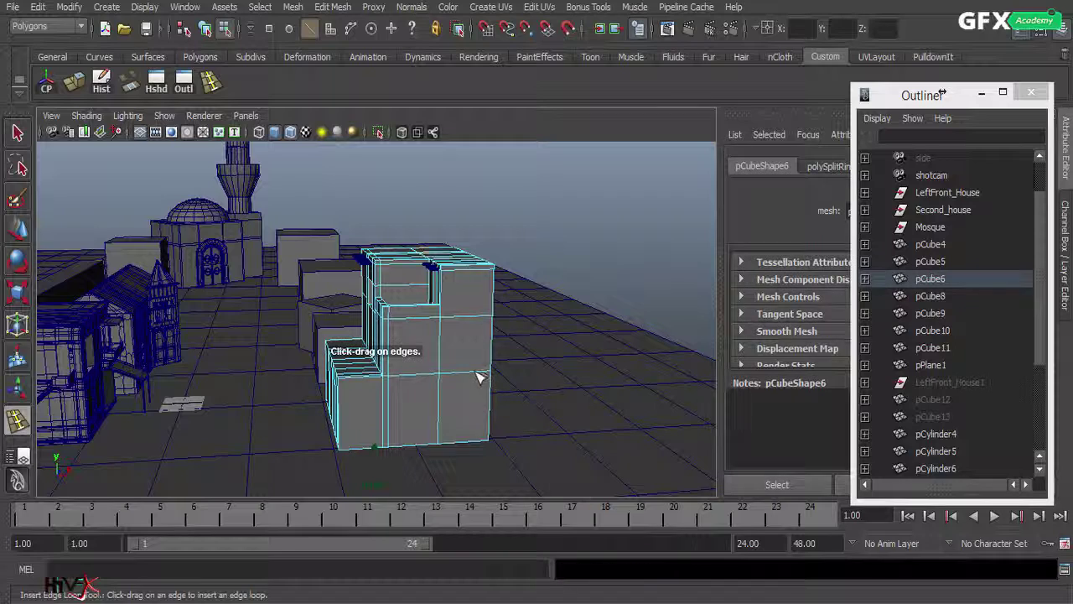
{"action": "left_click_drag", "start_coordinate": [479, 373], "coordinate": [424, 383]}
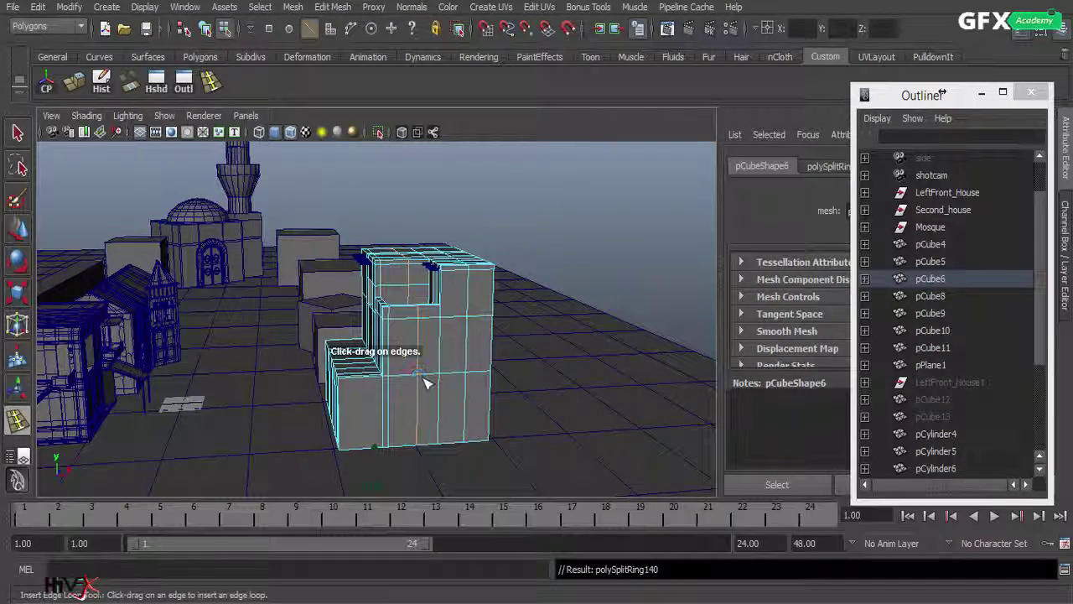
{"action": "left_click", "coordinate": [426, 381]}
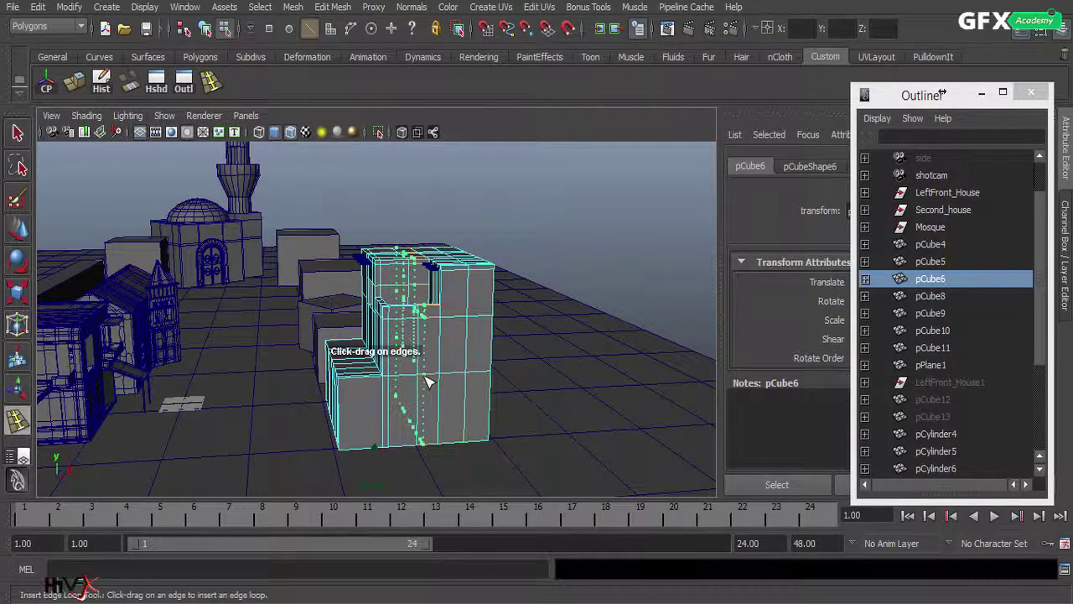
{"action": "left_click", "coordinate": [426, 382]}
{"action": "left_click_drag", "start_coordinate": [474, 379], "coordinate": [474, 380]}
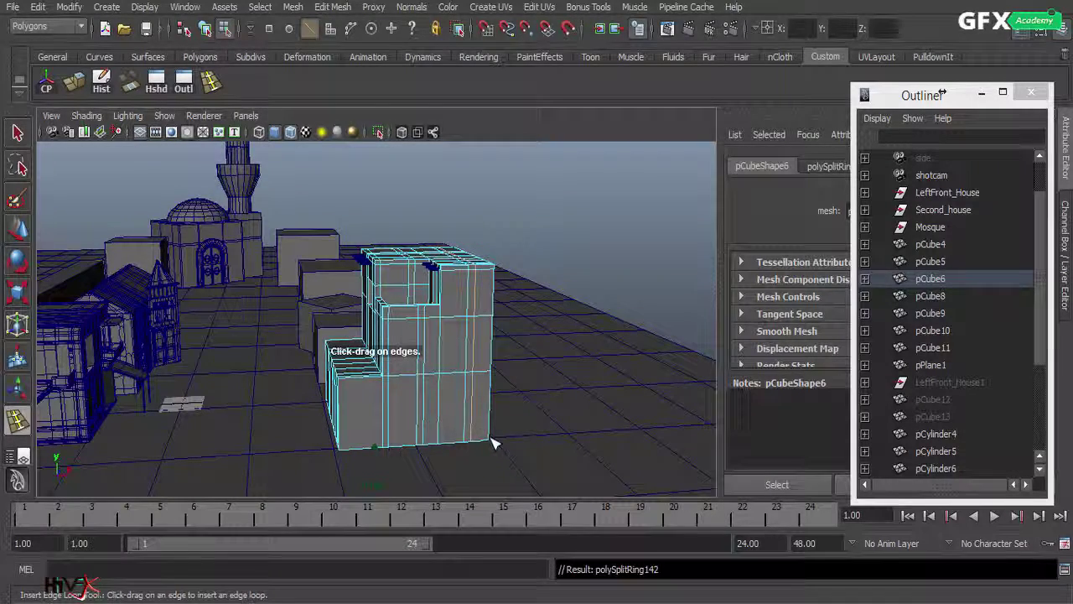
{"action": "left_click_drag", "start_coordinate": [491, 441], "coordinate": [497, 442]}
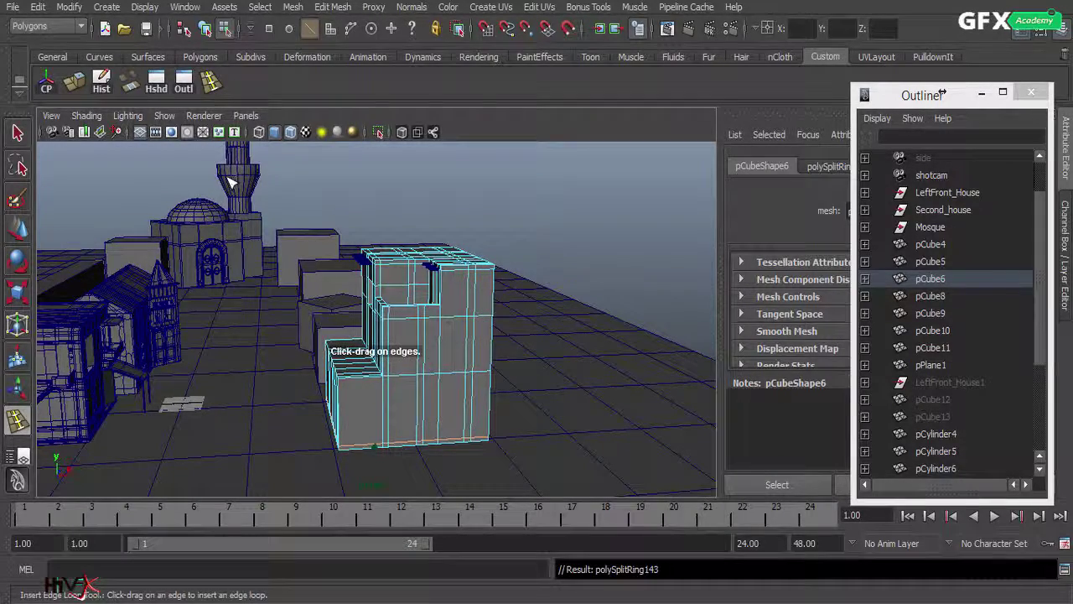
Step: Save the scene and select the adjoining faces between the vertical edge loops on the house's ground-floor side wall
{"action": "left_click", "coordinate": [146, 29]}
{"action": "left_click", "coordinate": [206, 29]}
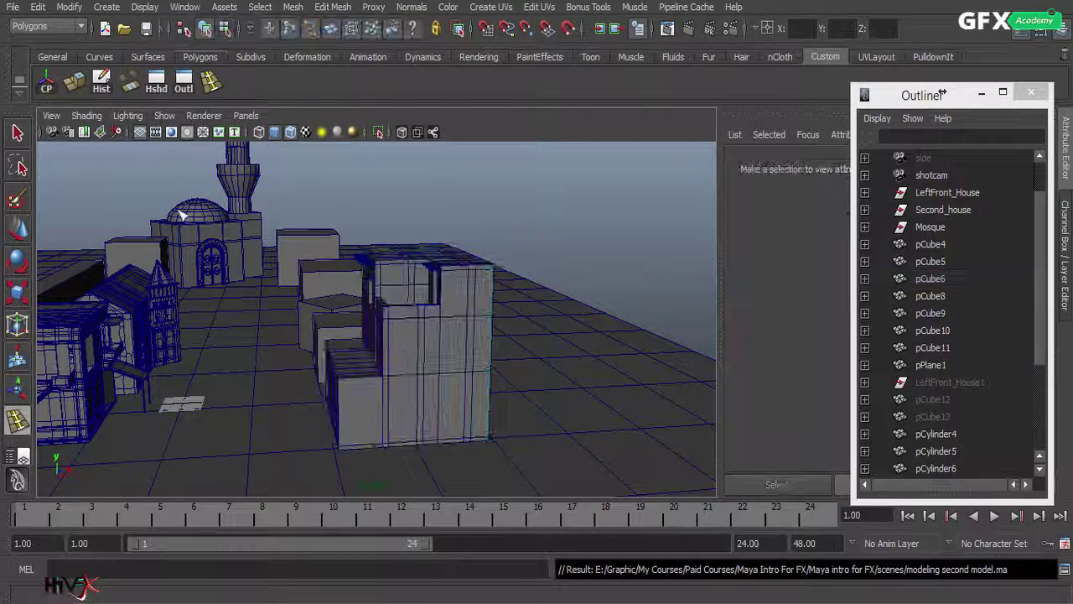
{"action": "left_click", "coordinate": [23, 230]}
{"action": "left_click", "coordinate": [452, 406]}
{"action": "right_click_drag", "start_coordinate": [453, 326], "coordinate": [454, 369]}
{"action": "left_click", "coordinate": [456, 400]}
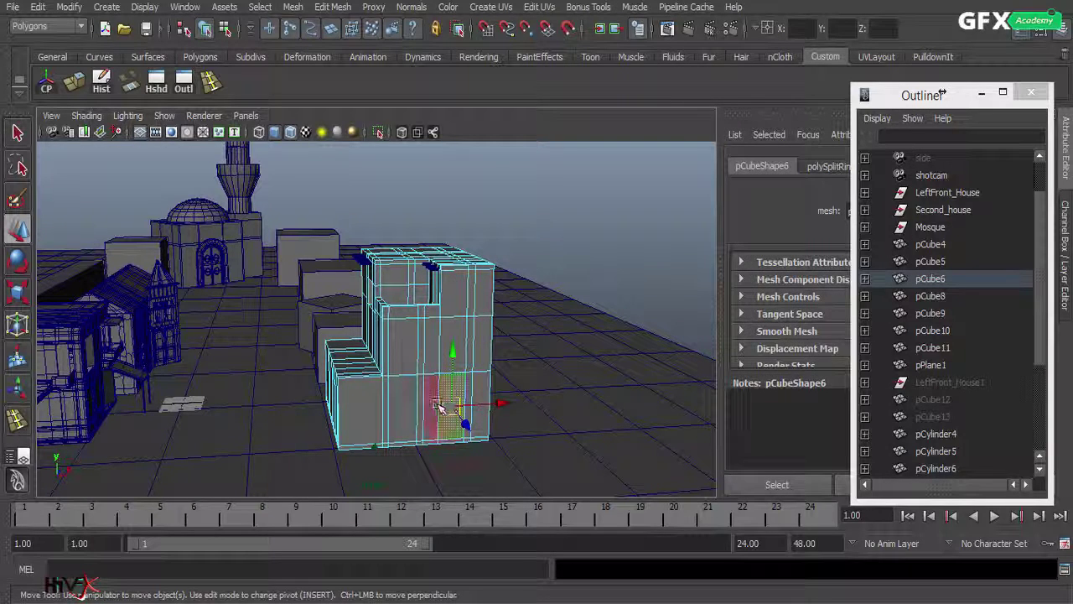
{"action": "left_click", "coordinate": [436, 405], "text": "shift"}
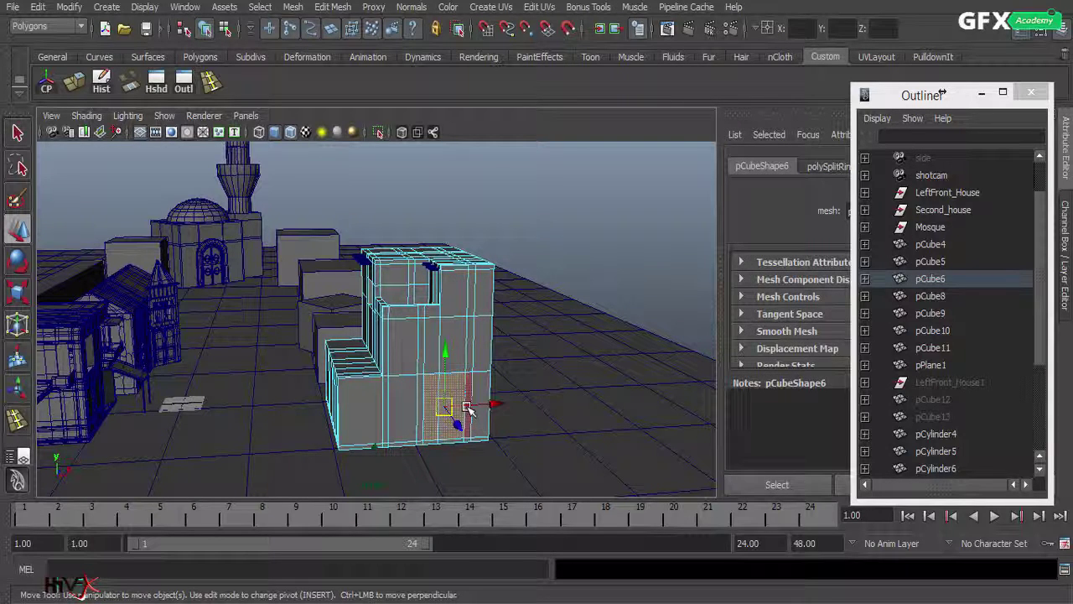
{"action": "left_click", "coordinate": [467, 408]}
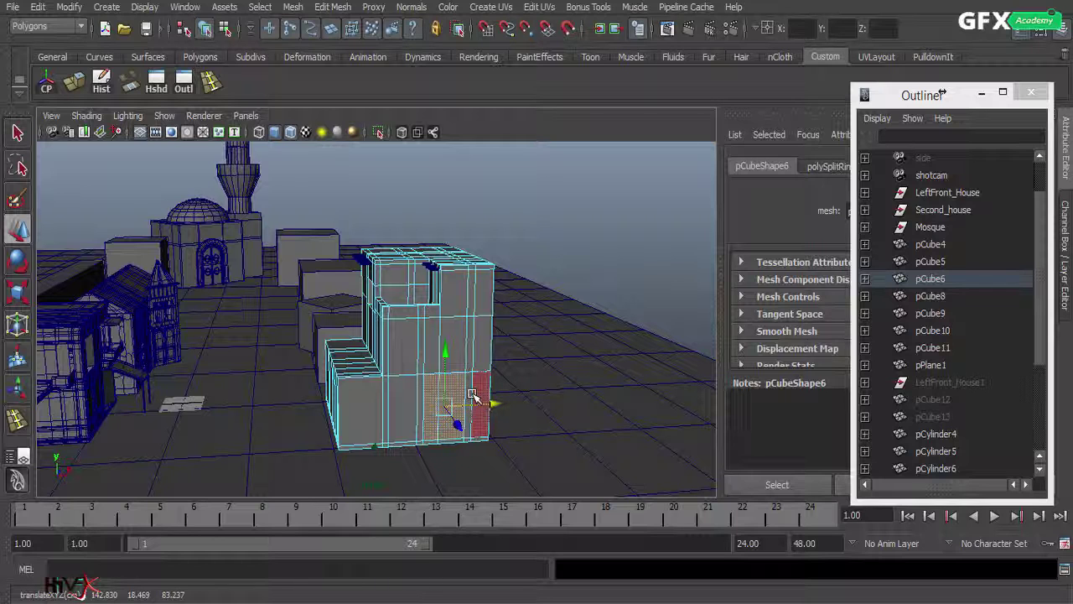
{"action": "left_click", "coordinate": [474, 395], "text": "shift"}
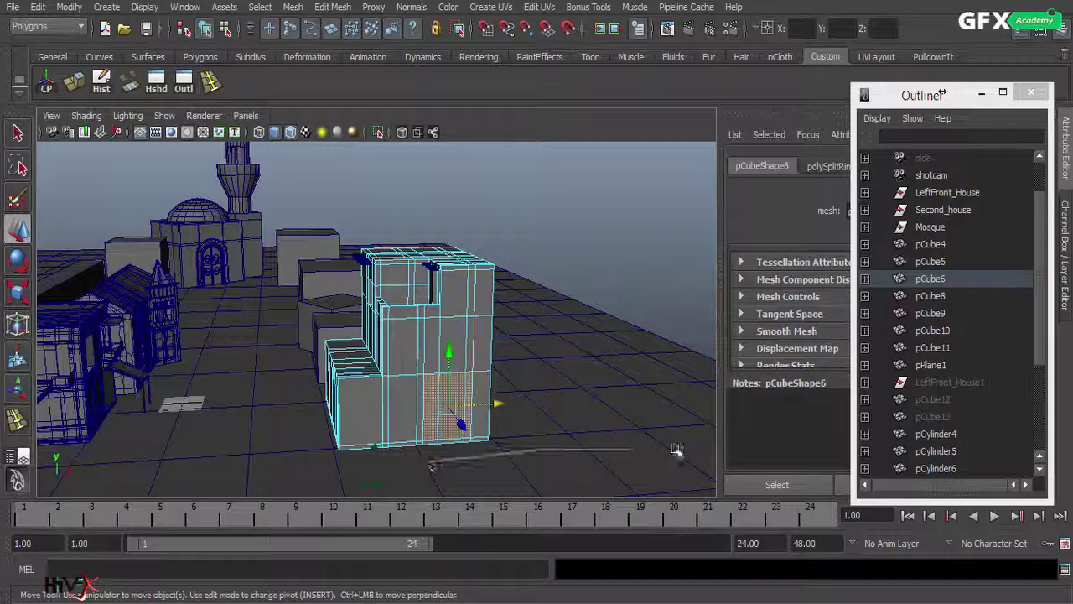
Step: Add the remaining narrow strip beside the selected ground-floor faces to complete the rectangular panel selection on the side wall
{"action": "right_click_drag", "start_coordinate": [425, 463], "coordinate": [593, 323], "text": "shift"}
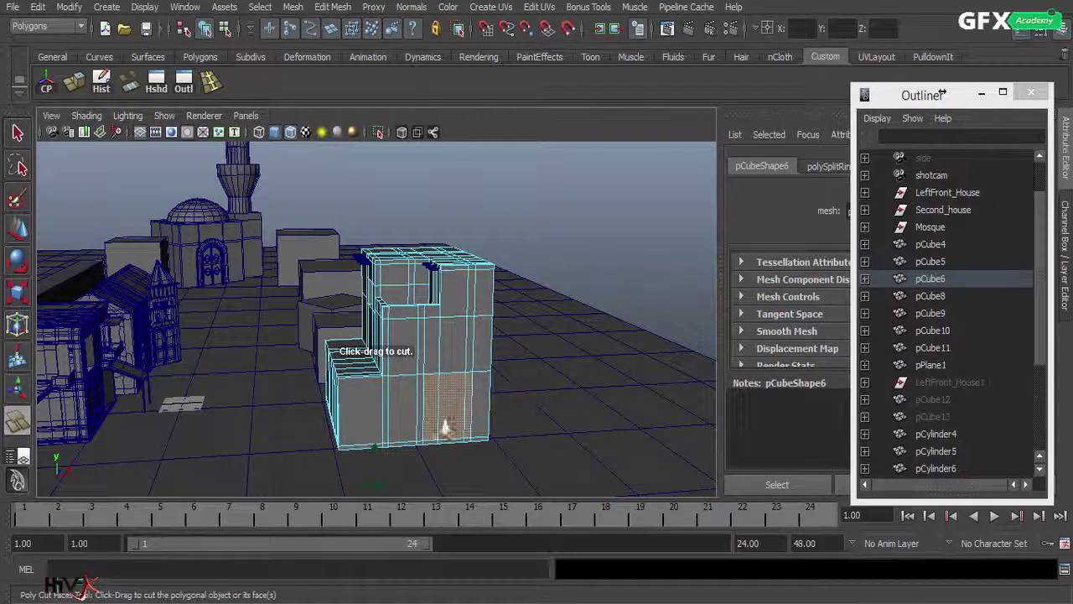
{"action": "right_click_drag", "start_coordinate": [579, 401], "coordinate": [667, 366], "text": "alt"}
{"action": "middle_click_drag", "start_coordinate": [479, 404], "coordinate": [459, 166], "text": "alt"}
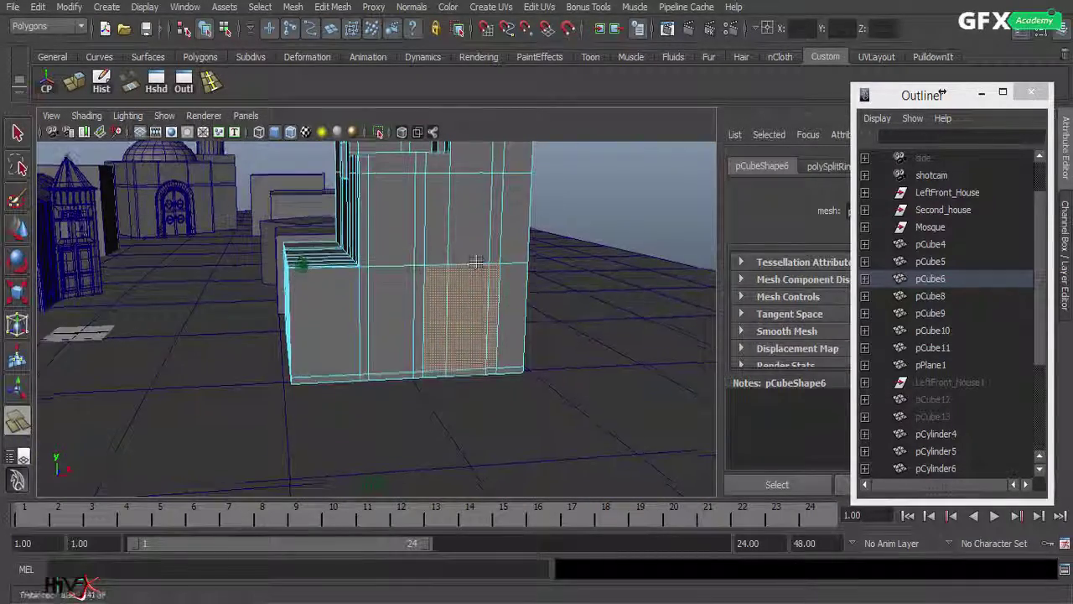
{"action": "right_click_drag", "start_coordinate": [395, 381], "coordinate": [537, 339], "text": "alt"}
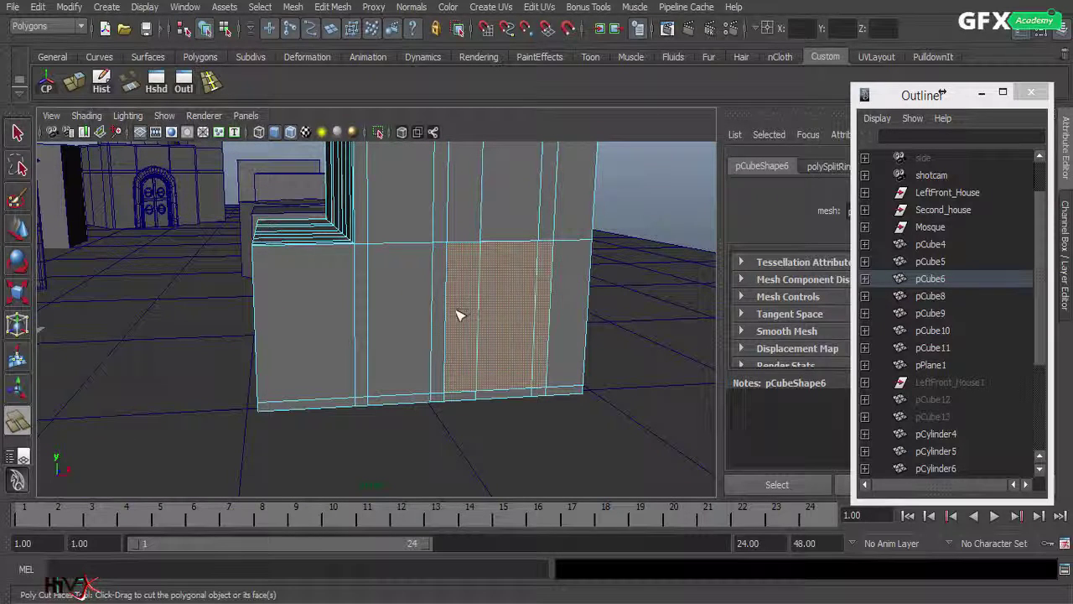
{"action": "left_click", "coordinate": [17, 228]}
{"action": "left_click", "coordinate": [444, 311], "text": "shift"}
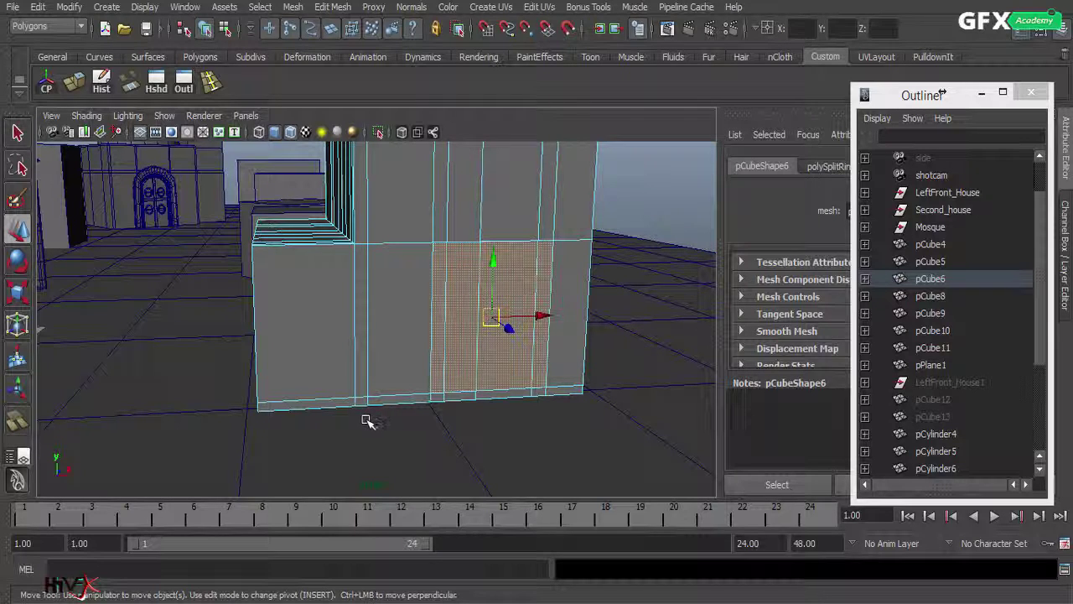
Step: Try to extract the selected side-wall faces from the house, and undo the extraction
{"action": "left_click", "coordinate": [292, 8]}
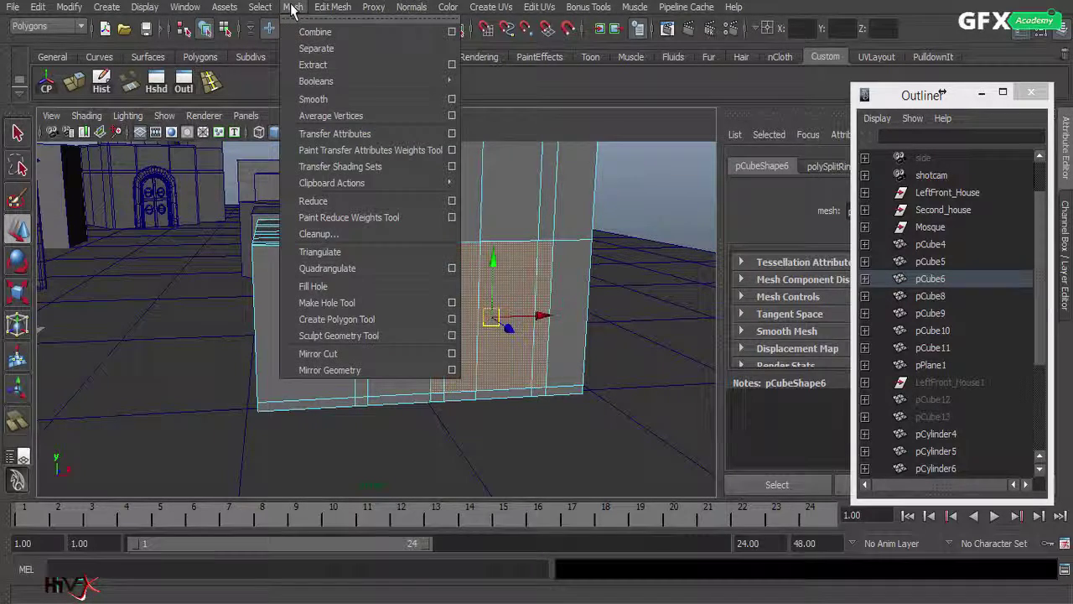
{"action": "left_click", "coordinate": [330, 66]}
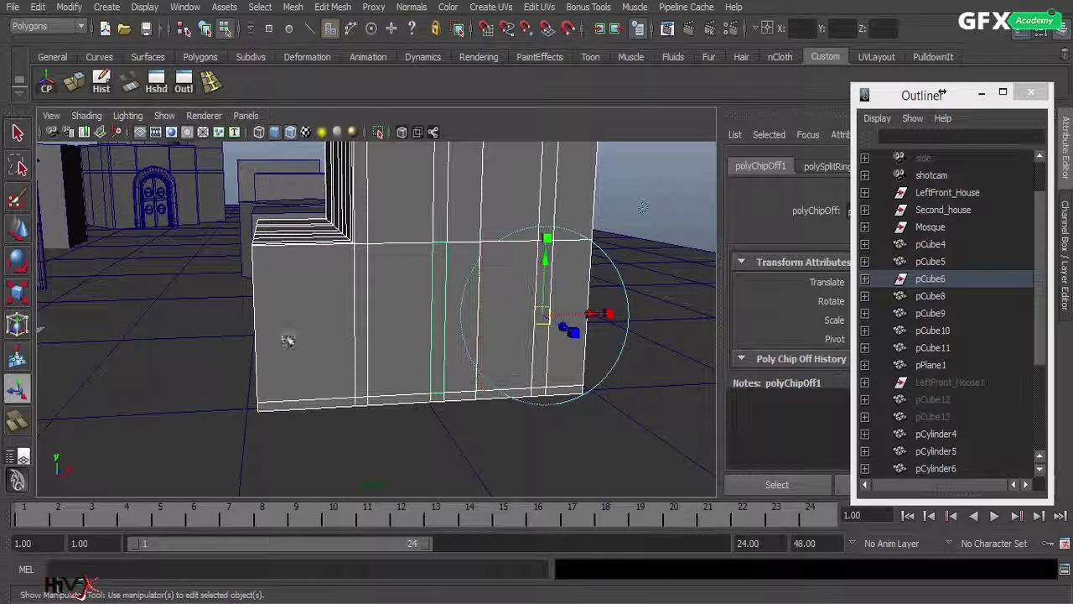
{"action": "left_click", "coordinate": [17, 228]}
{"action": "left_click", "coordinate": [500, 317]}
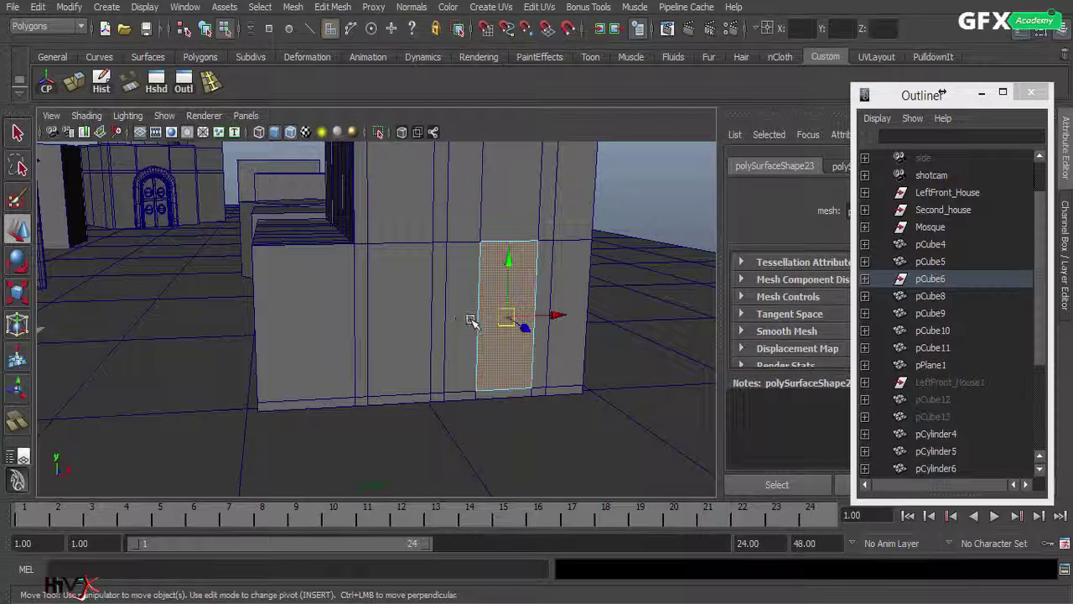
{"action": "key", "text": "ctrl+z"}
{"action": "key", "text": "ctrl+z"}
{"action": "key", "text": "ctrl+z"}
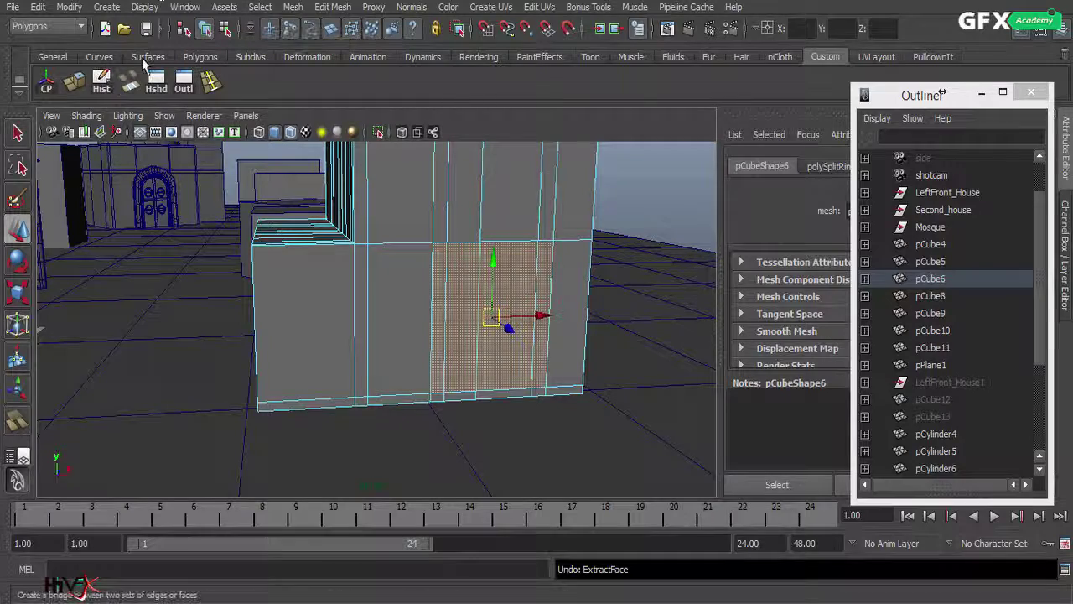
Step: Try extruding the selected side-wall faces slightly outward, and undo the pull
{"action": "left_click", "coordinate": [75, 85]}
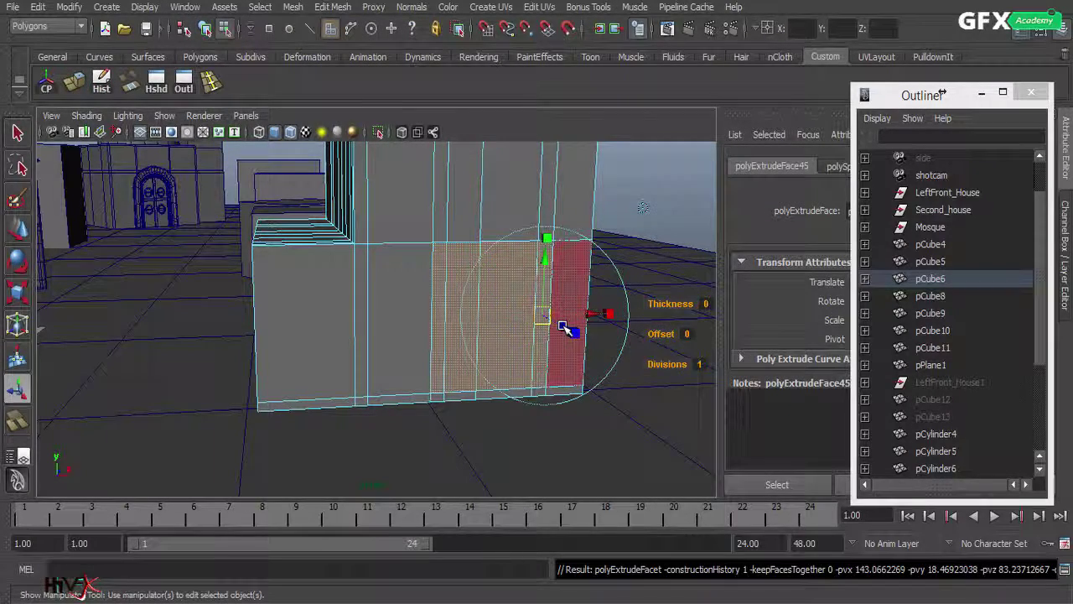
{"action": "mouse_move", "coordinate": [567, 330]}
{"action": "left_mouse_down"}
{"action": "mouse_move", "coordinate": [554, 327]}
{"action": "mouse_move", "coordinate": [572, 330]}
{"action": "left_mouse_up"}
{"action": "key", "text": "ctrl+z"}
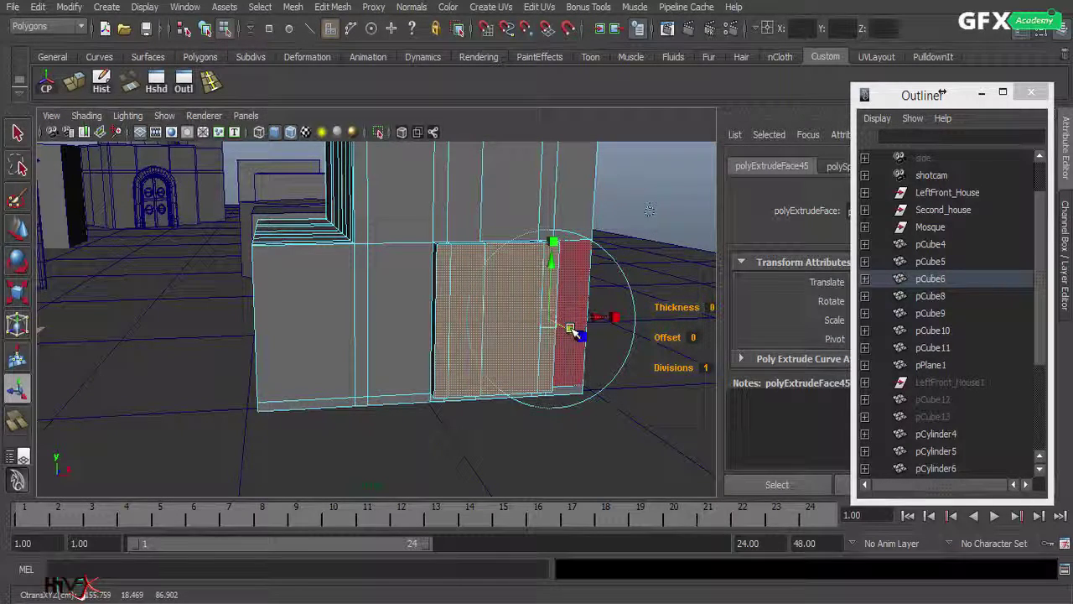
{"action": "key", "text": "ctrl+z"}
{"action": "key", "text": "ctrl+z"}
Step: Extract the selected ground-floor side-wall faces from the house mesh
{"action": "left_click", "coordinate": [292, 7]}
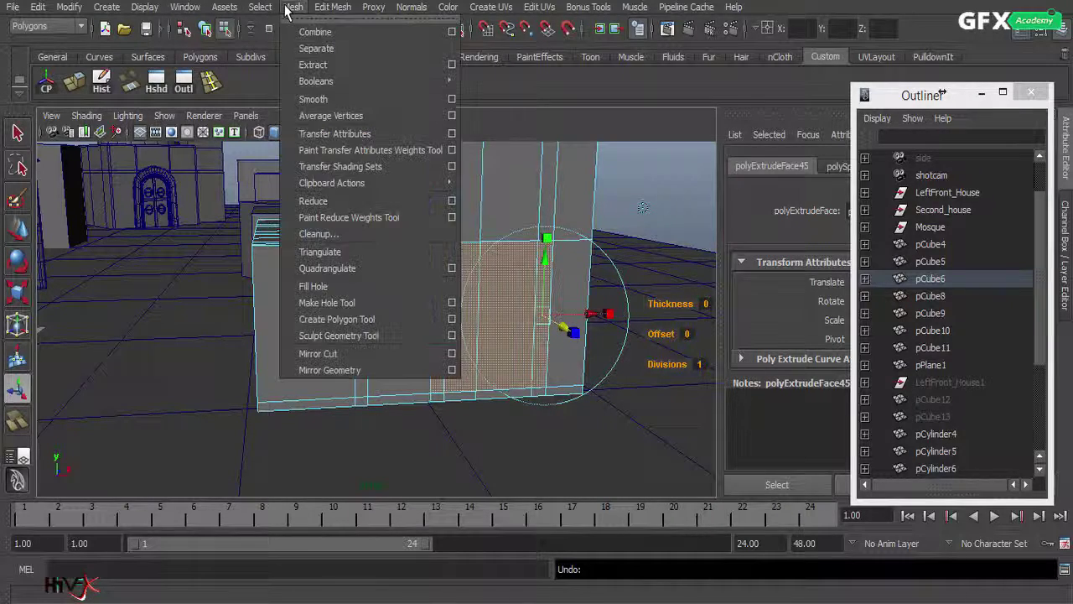
{"action": "left_click", "coordinate": [336, 64]}
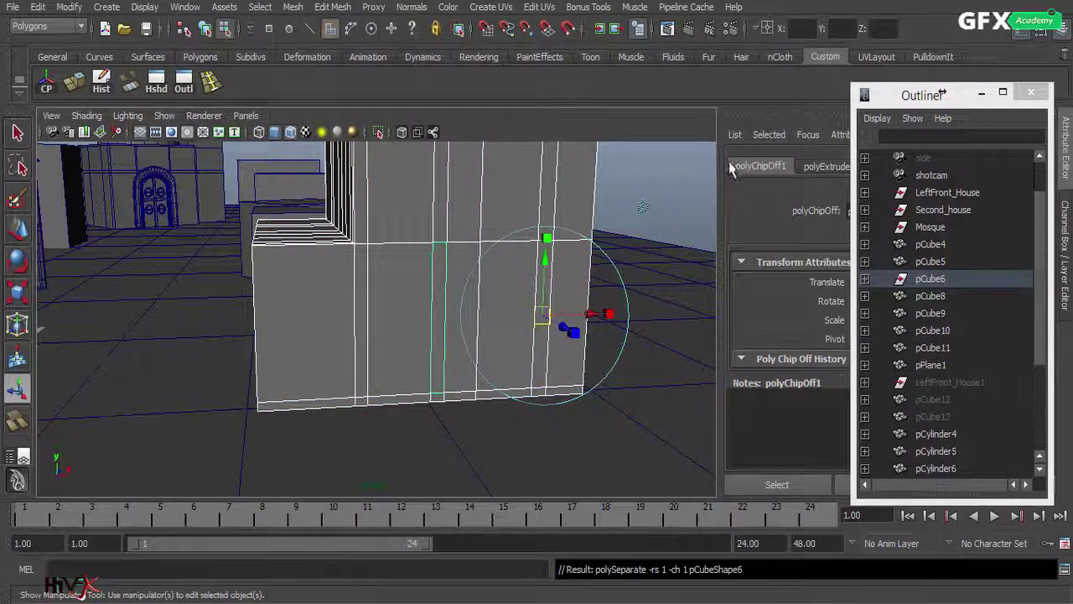
{"action": "left_click", "coordinate": [680, 177]}
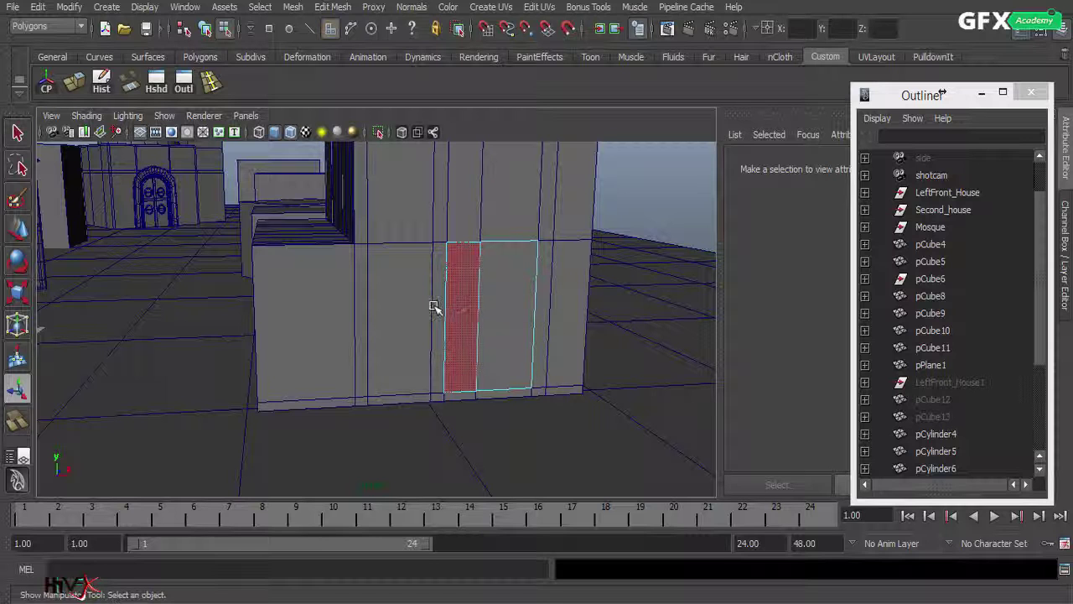
{"action": "left_click_drag", "start_coordinate": [510, 366], "coordinate": [545, 300], "text": "alt"}
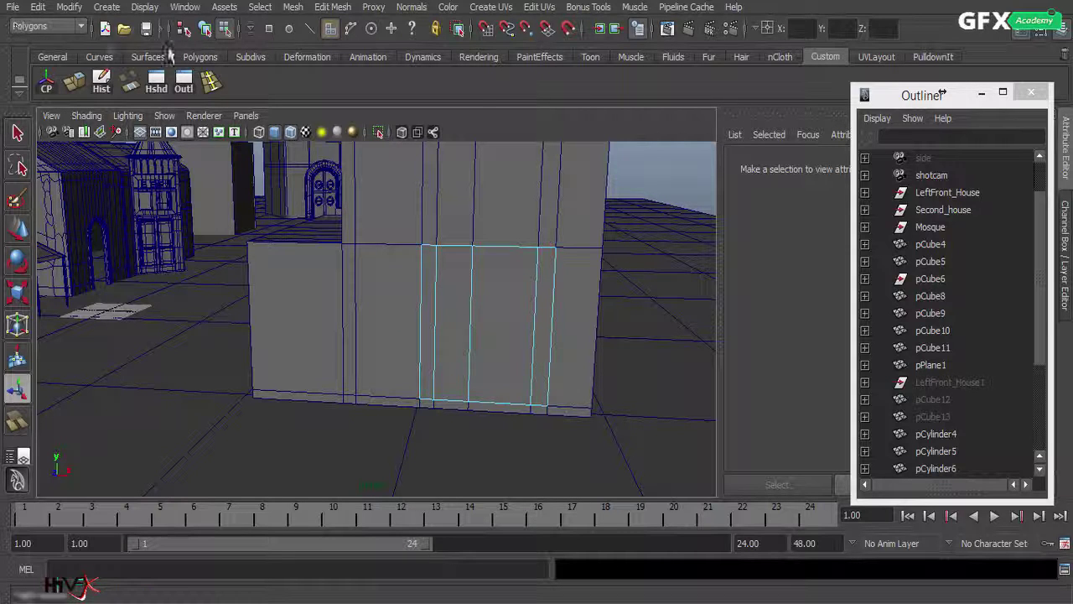
Step: Combine the four extracted side-wall pieces into one mesh and center its pivot
{"action": "left_click", "coordinate": [298, 8]}
{"action": "left_click", "coordinate": [326, 34]}
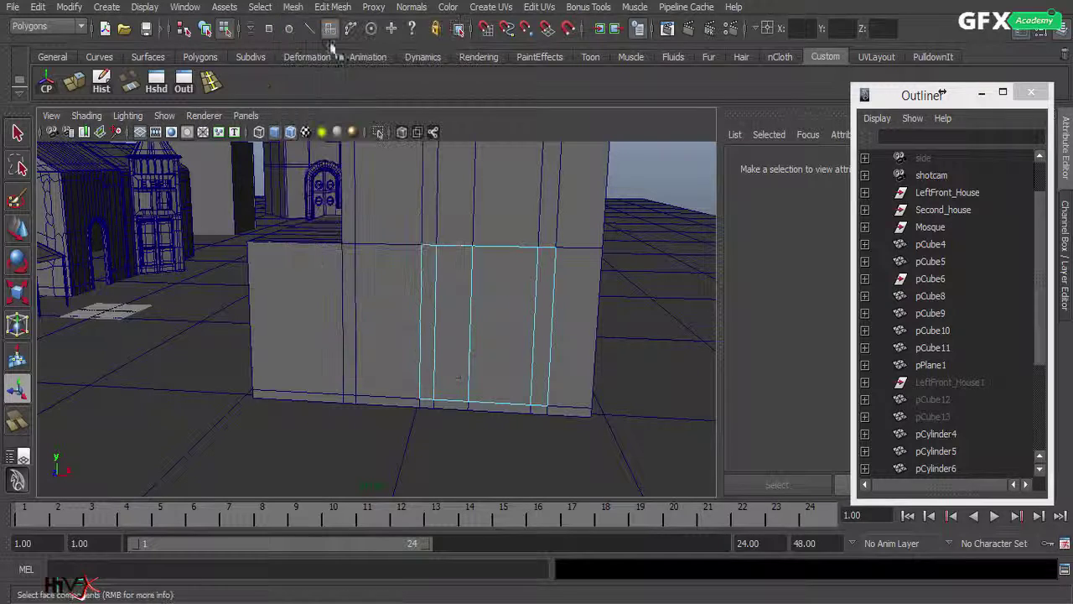
{"action": "right_click_drag", "start_coordinate": [443, 317], "coordinate": [520, 295]}
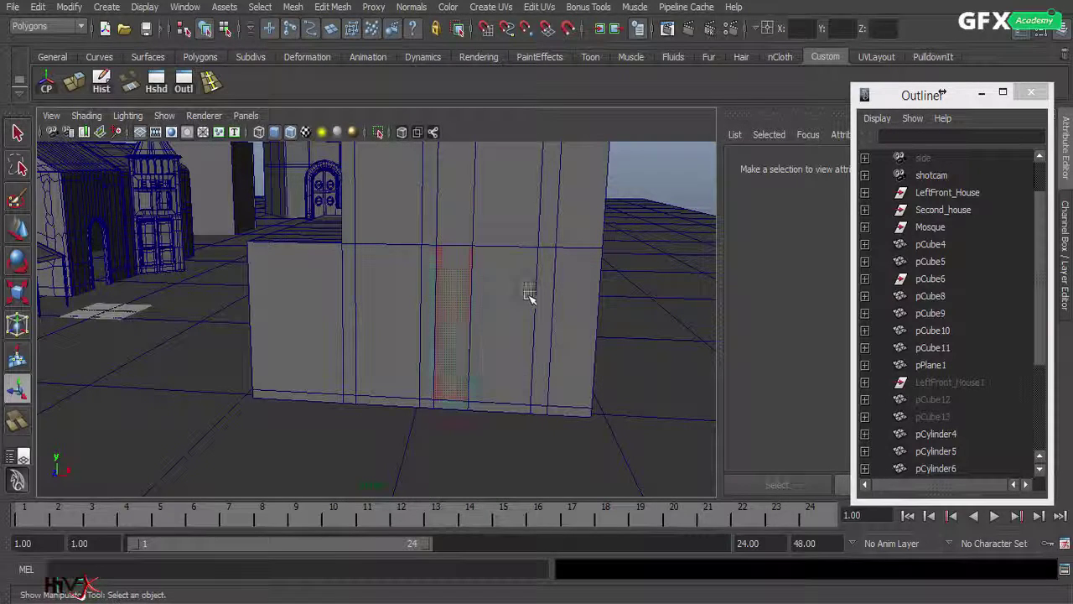
{"action": "left_click", "coordinate": [541, 299]}
{"action": "left_click", "coordinate": [519, 306], "text": "shift"}
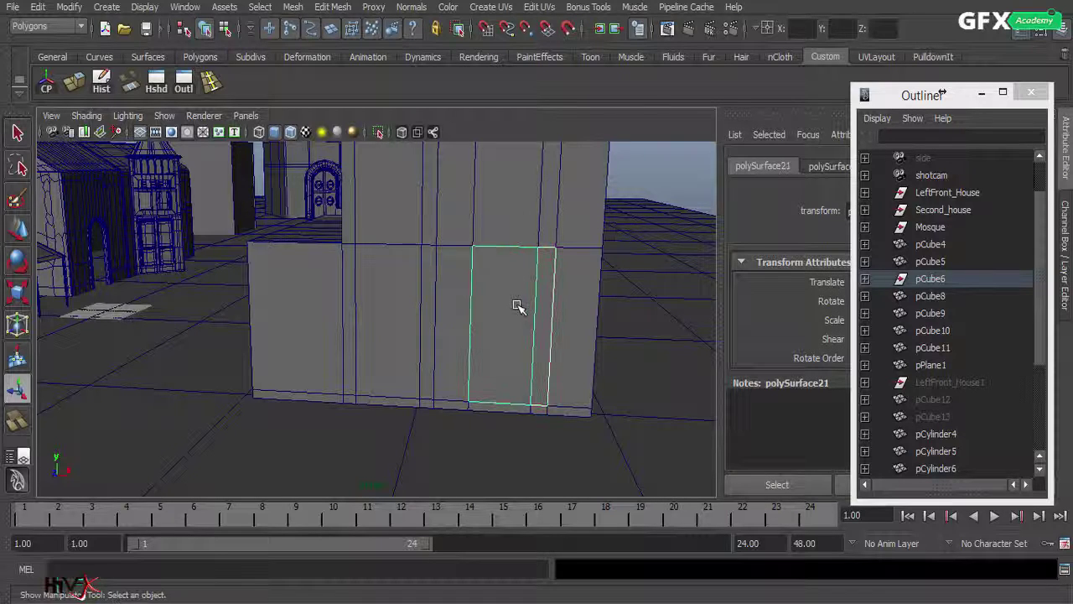
{"action": "left_click", "coordinate": [443, 310], "text": "shift"}
{"action": "left_click", "coordinate": [422, 301], "text": "shift"}
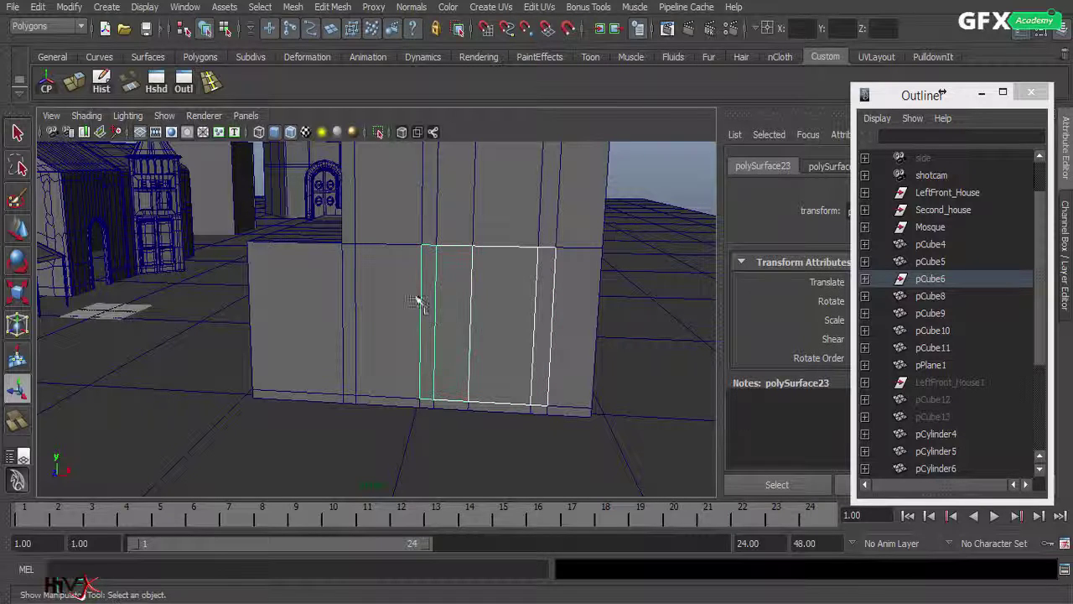
{"action": "left_click", "coordinate": [292, 8]}
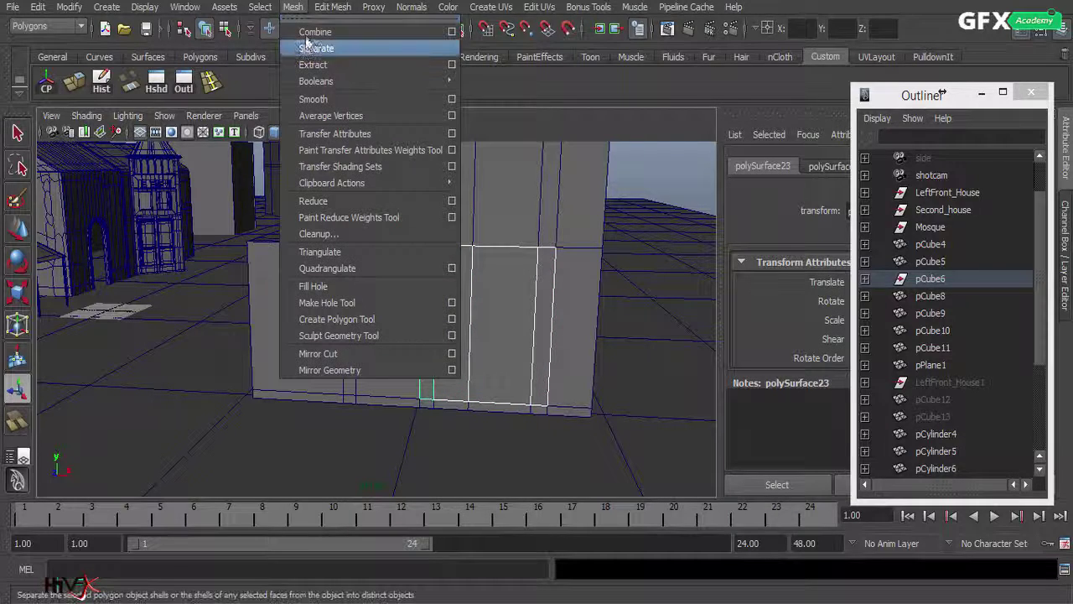
{"action": "left_click", "coordinate": [308, 41]}
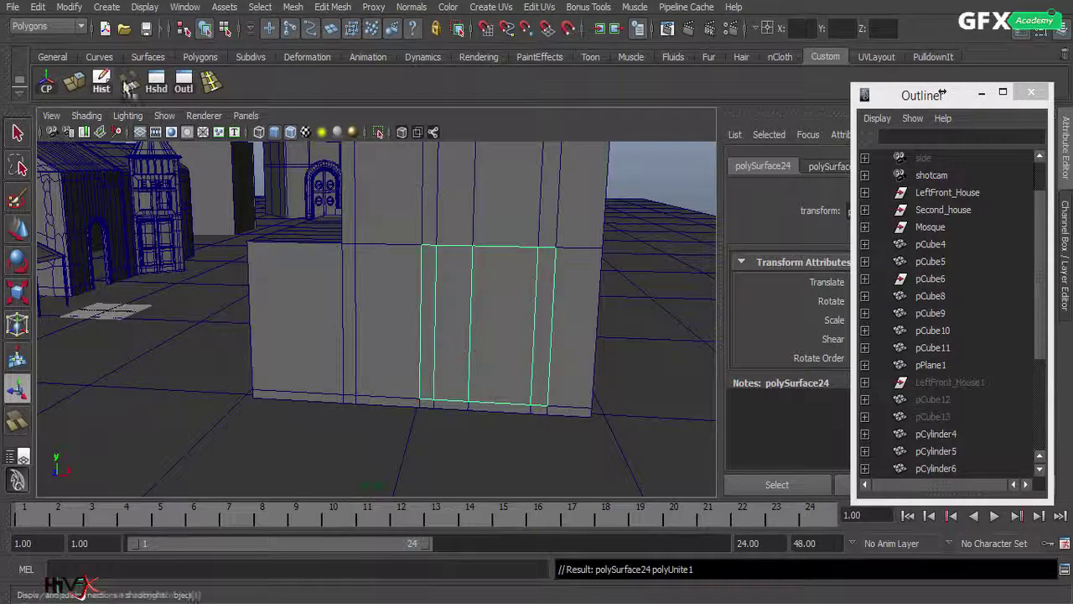
{"action": "left_click", "coordinate": [47, 87]}
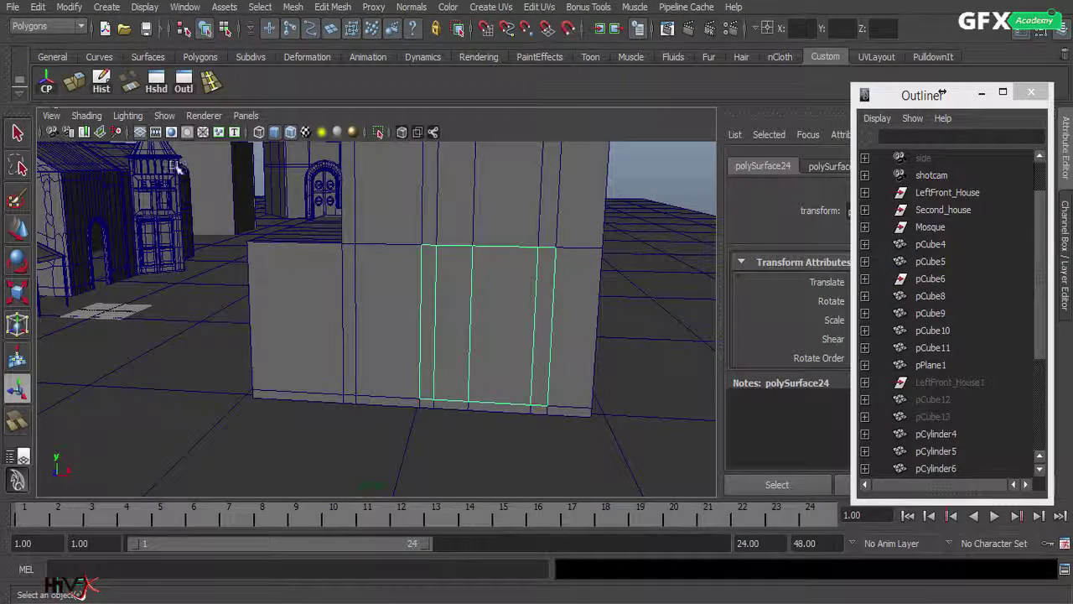
Step: Try sliding the combined wall panel about 18.4 units in the negative X direction, and undo the move
{"action": "left_click", "coordinate": [20, 228]}
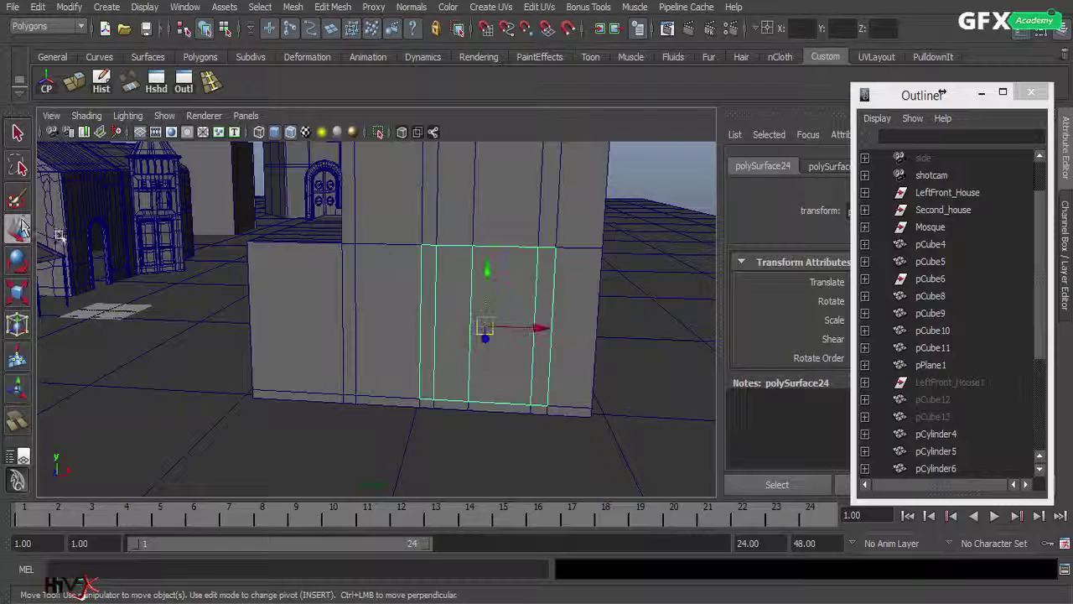
{"action": "left_click_drag", "start_coordinate": [531, 329], "coordinate": [453, 328]}
{"action": "key", "text": "ctrl+z"}
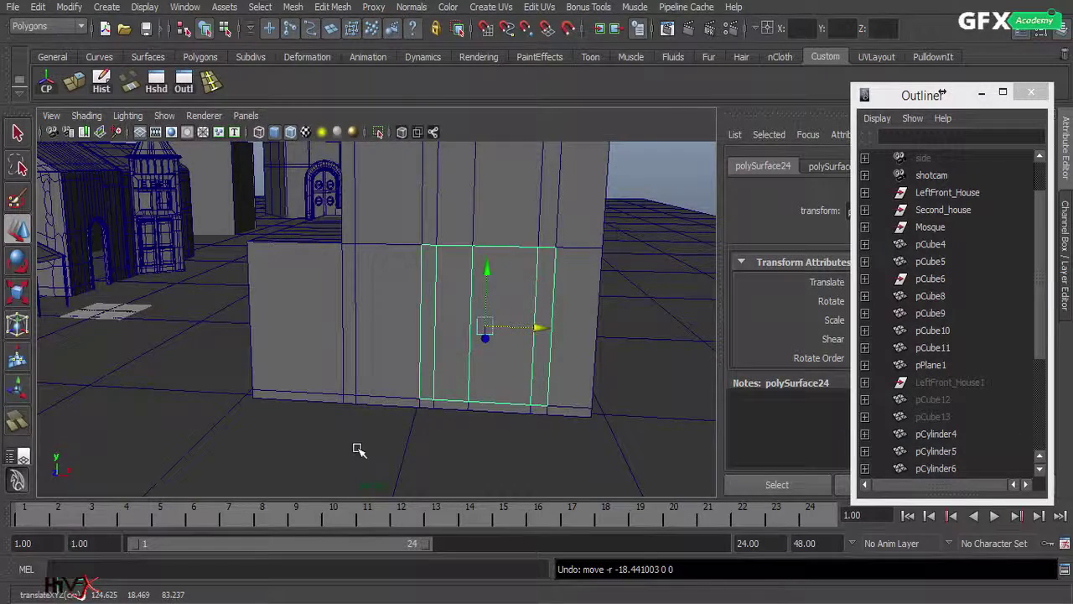
Step: Try to delete a vertical edge of the house mesh beside the extracted ground-floor side-wall panel
{"action": "left_click_drag", "start_coordinate": [355, 448], "coordinate": [493, 303], "text": "alt"}
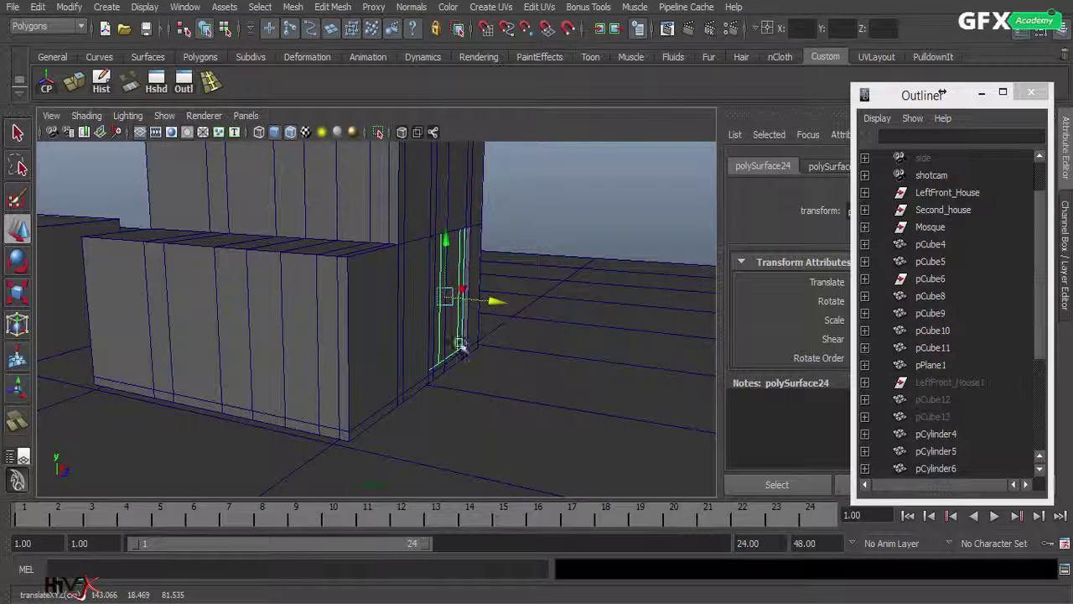
{"action": "right_click_drag", "start_coordinate": [380, 378], "coordinate": [646, 326], "text": "alt"}
{"action": "middle_click_drag", "start_coordinate": [431, 369], "coordinate": [335, 439], "text": "alt"}
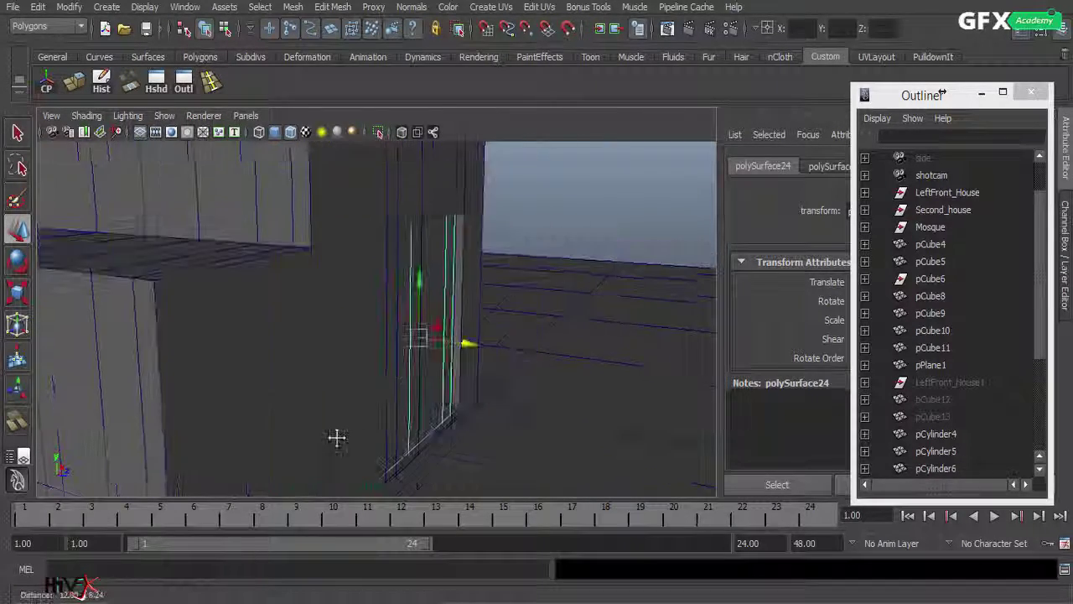
{"action": "right_click_drag", "start_coordinate": [359, 425], "coordinate": [709, 347], "text": "alt"}
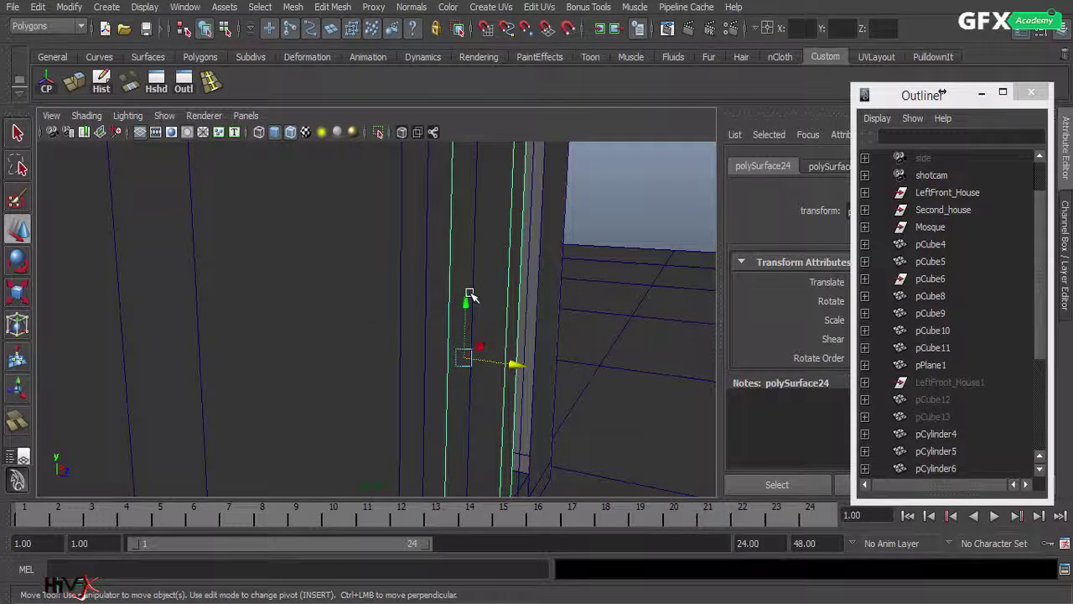
{"action": "right_click_drag", "start_coordinate": [469, 295], "coordinate": [460, 253]}
{"action": "key", "text": "F8"}
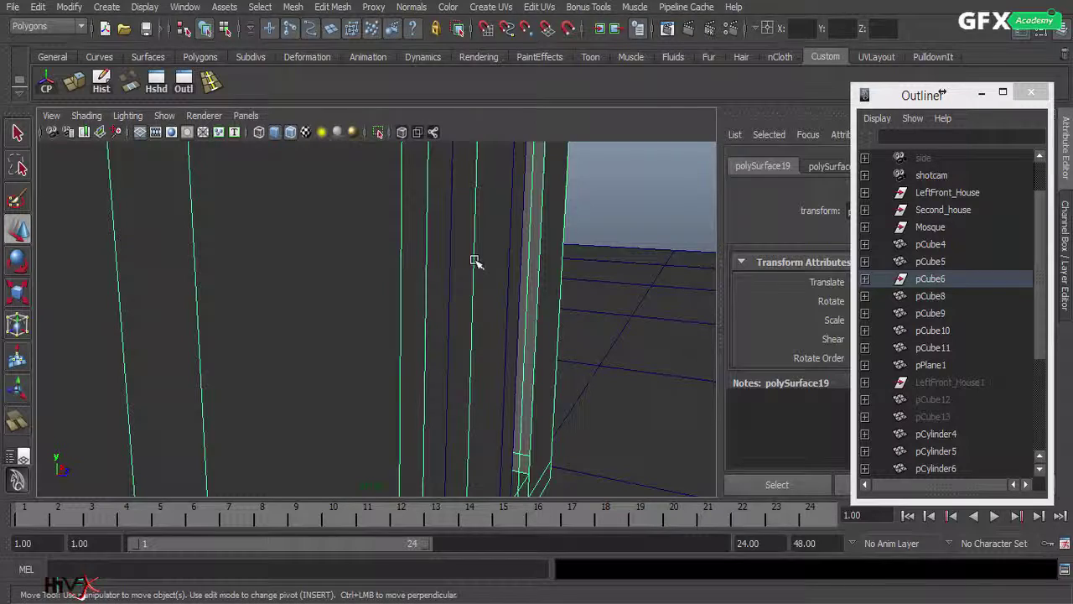
{"action": "right_click_drag", "start_coordinate": [484, 329], "coordinate": [443, 280], "text": "alt"}
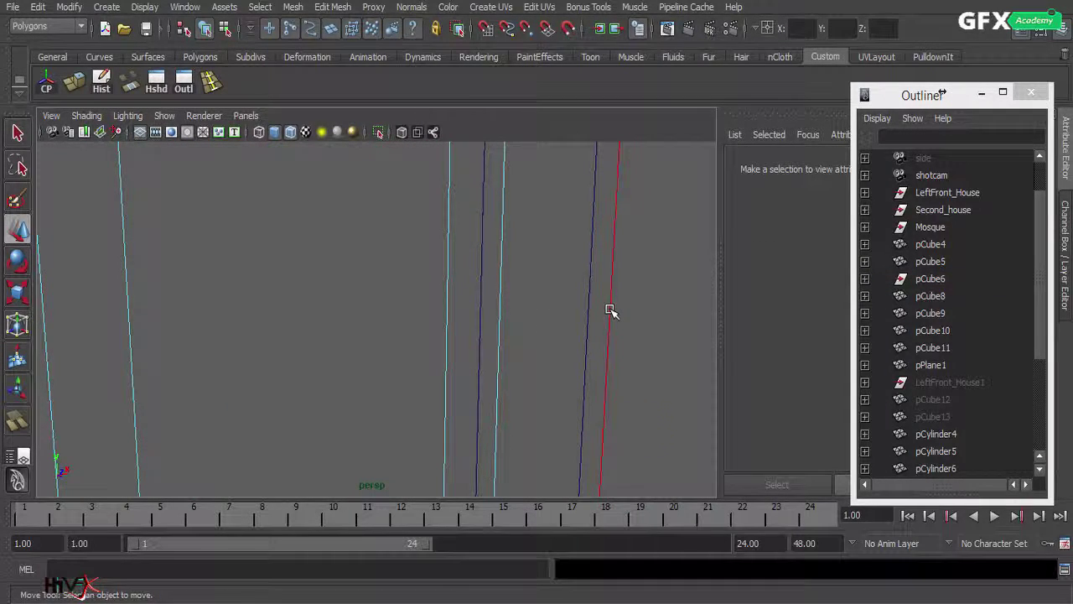
{"action": "left_click", "coordinate": [611, 310]}
{"action": "left_click", "coordinate": [610, 309]}
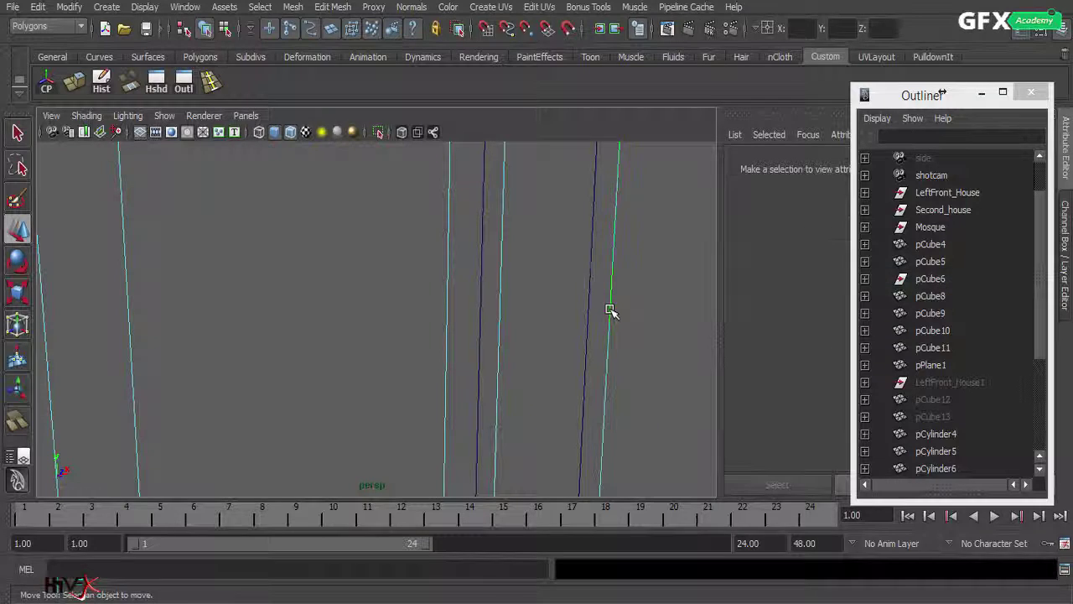
{"action": "left_click", "coordinate": [499, 315]}
{"action": "key", "text": "ctrl+z"}
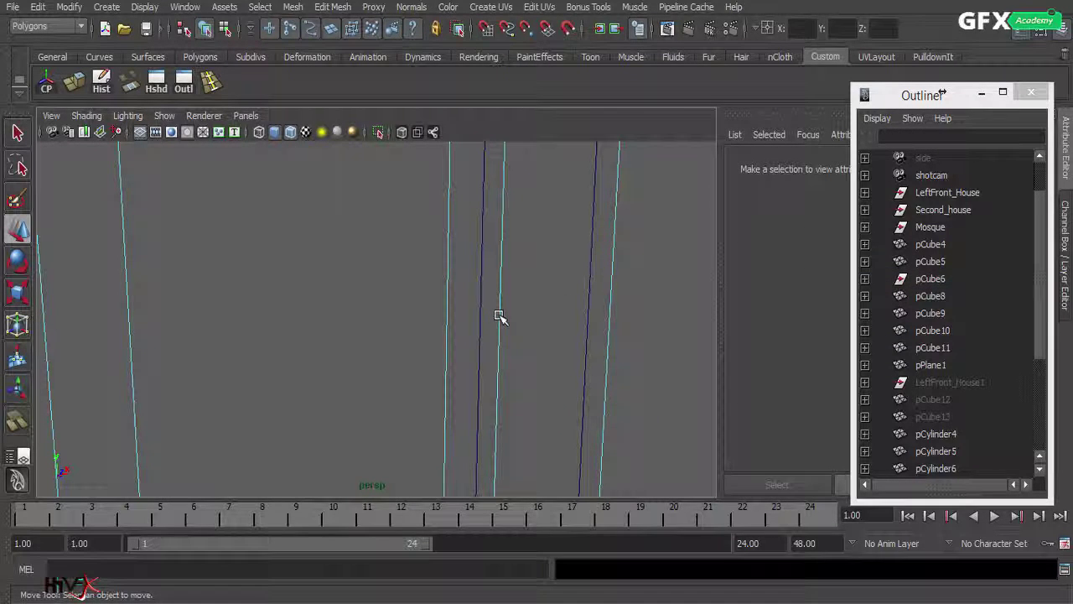
{"action": "left_click", "coordinate": [499, 317]}
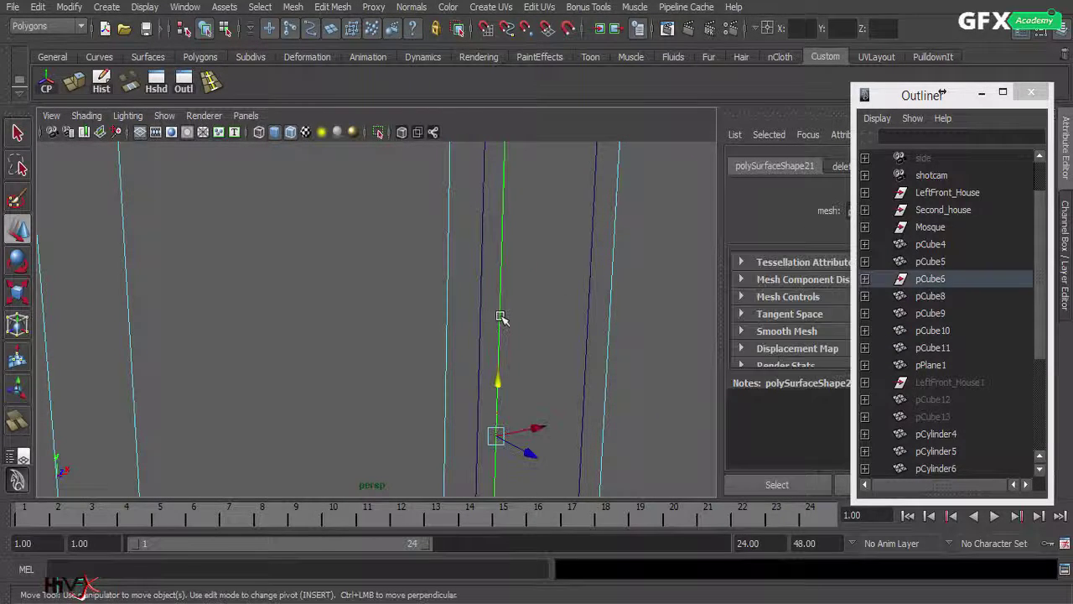
{"action": "key", "text": "Delete"}
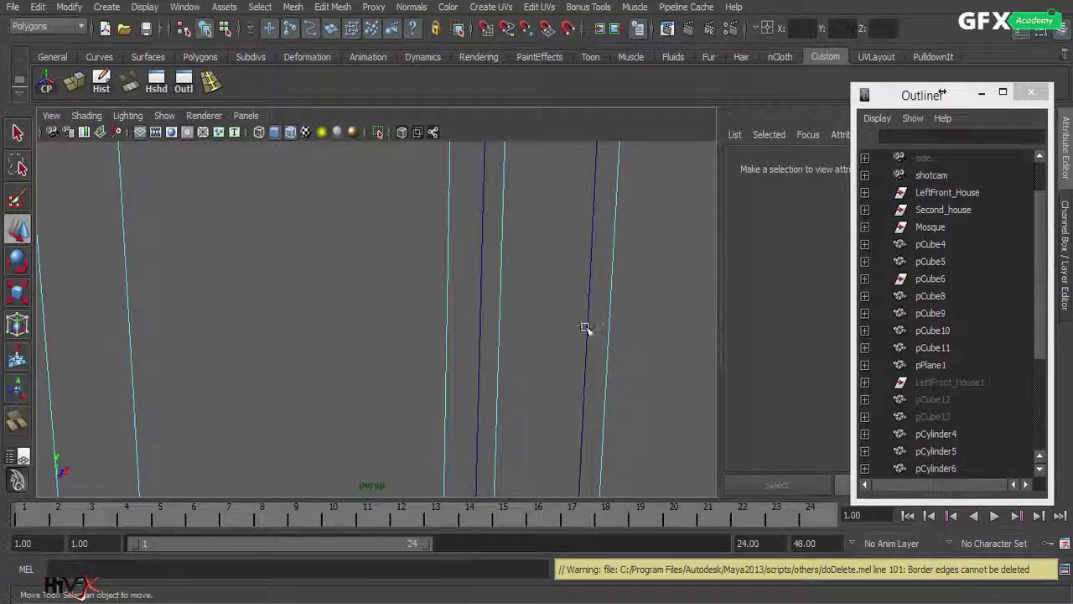
Step: Render the perspective view to check the ground-floor side wall around the extracted panel, and close the render
{"action": "right_click_drag", "start_coordinate": [532, 328], "coordinate": [159, 372], "text": "alt"}
{"action": "right_click_drag", "start_coordinate": [243, 372], "coordinate": [318, 369], "text": "alt"}
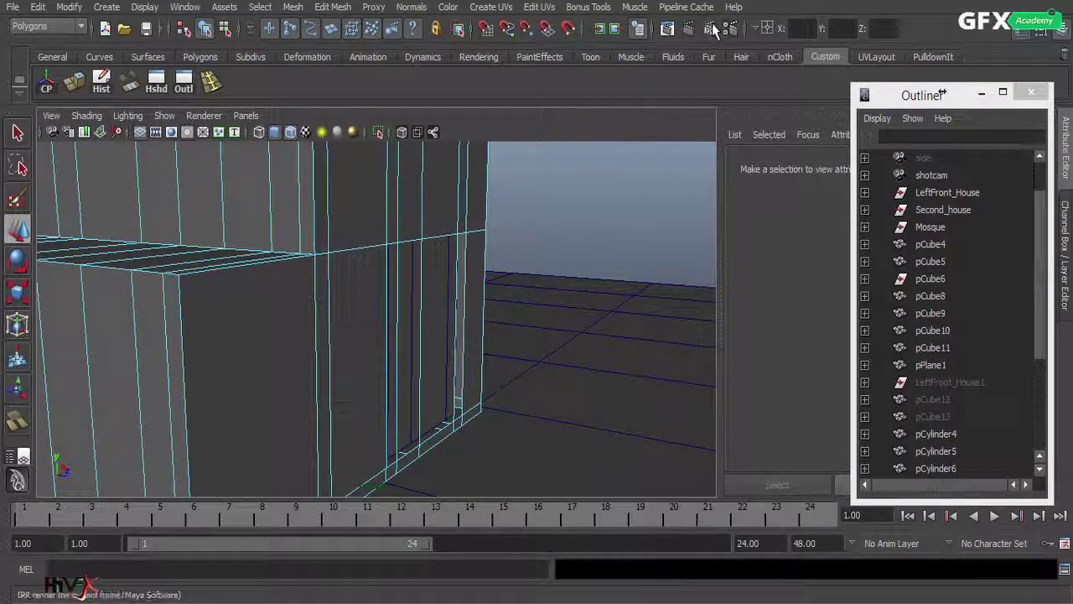
{"action": "left_click", "coordinate": [718, 29]}
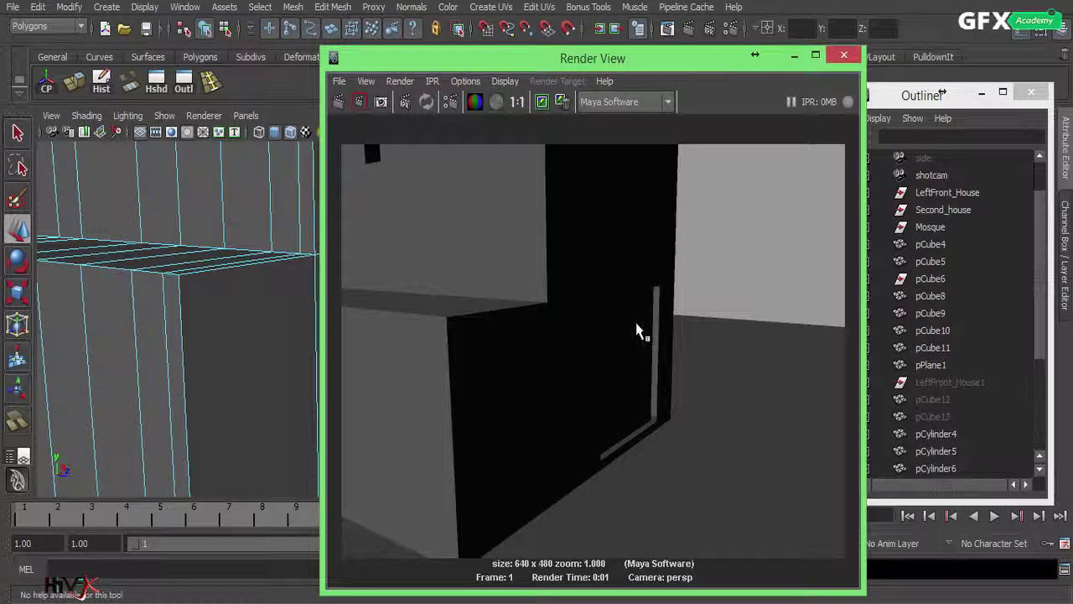
{"action": "left_click", "coordinate": [844, 55]}
Step: Insert a horizontal edge loop around the middle storey, roughly halfway up the walls below the balcony
{"action": "left_click_drag", "start_coordinate": [508, 344], "coordinate": [609, 307], "text": "alt"}
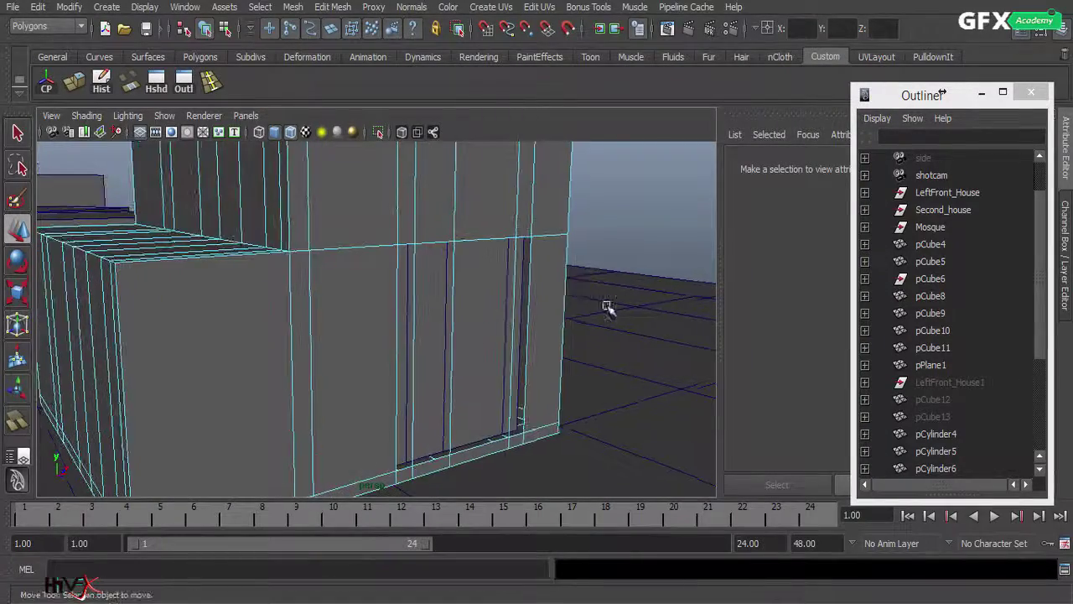
{"action": "right_click_drag", "start_coordinate": [609, 306], "coordinate": [176, 360], "text": "alt"}
{"action": "mouse_move", "coordinate": [314, 313]}
{"action": "left_mouse_down", "text": "alt"}
{"action": "mouse_move", "coordinate": [362, 305]}
{"action": "mouse_move", "coordinate": [350, 319]}
{"action": "mouse_move", "coordinate": [311, 307]}
{"action": "left_mouse_up", "text": "alt"}
{"action": "right_click_drag", "start_coordinate": [311, 307], "coordinate": [503, 279], "text": "alt"}
{"action": "middle_click_drag", "start_coordinate": [502, 277], "coordinate": [493, 394], "text": "alt"}
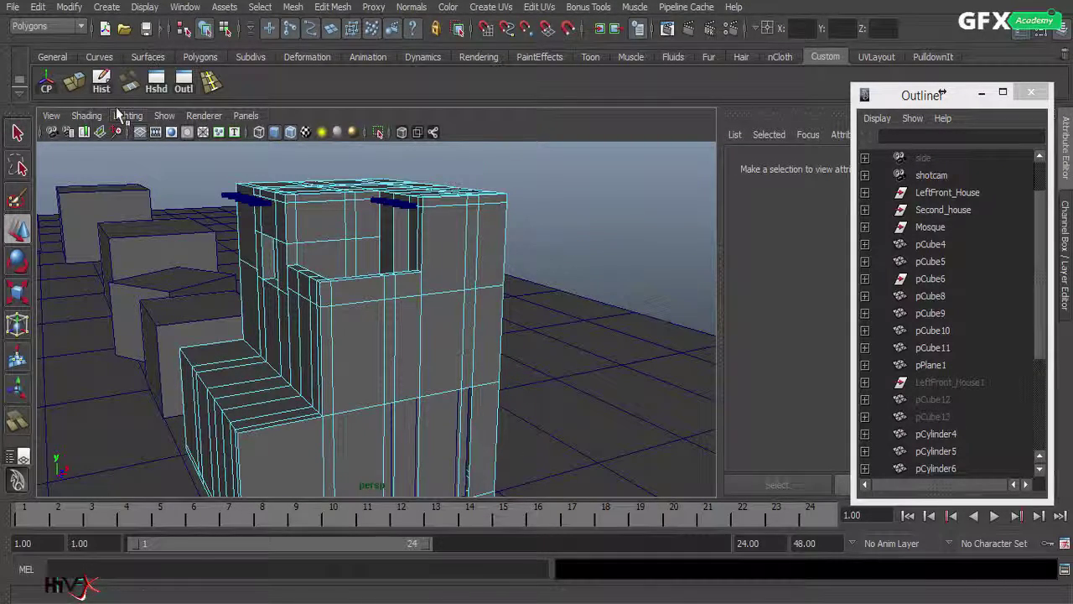
{"action": "left_click", "coordinate": [211, 81]}
{"action": "left_click_drag", "start_coordinate": [327, 359], "coordinate": [331, 364]}
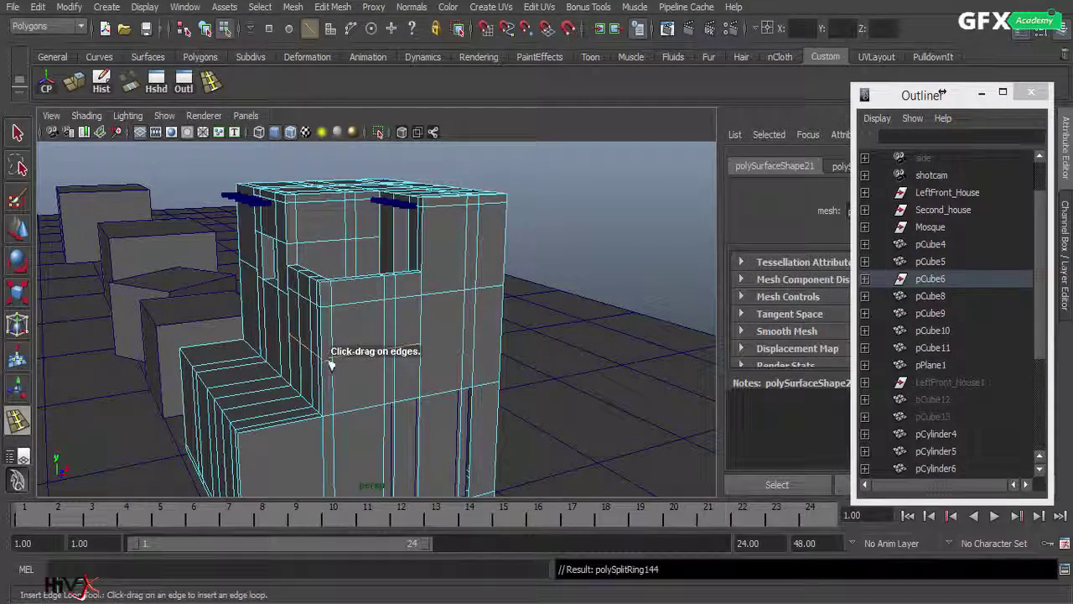
Step: Extract the side-wall face just below the balcony, above the new edge loop, from the house mesh
{"action": "left_click", "coordinate": [16, 228]}
{"action": "right_click_drag", "start_coordinate": [344, 334], "coordinate": [361, 376]}
{"action": "left_click", "coordinate": [528, 298], "text": "shift"}
{"action": "right_click", "coordinate": [429, 328]}
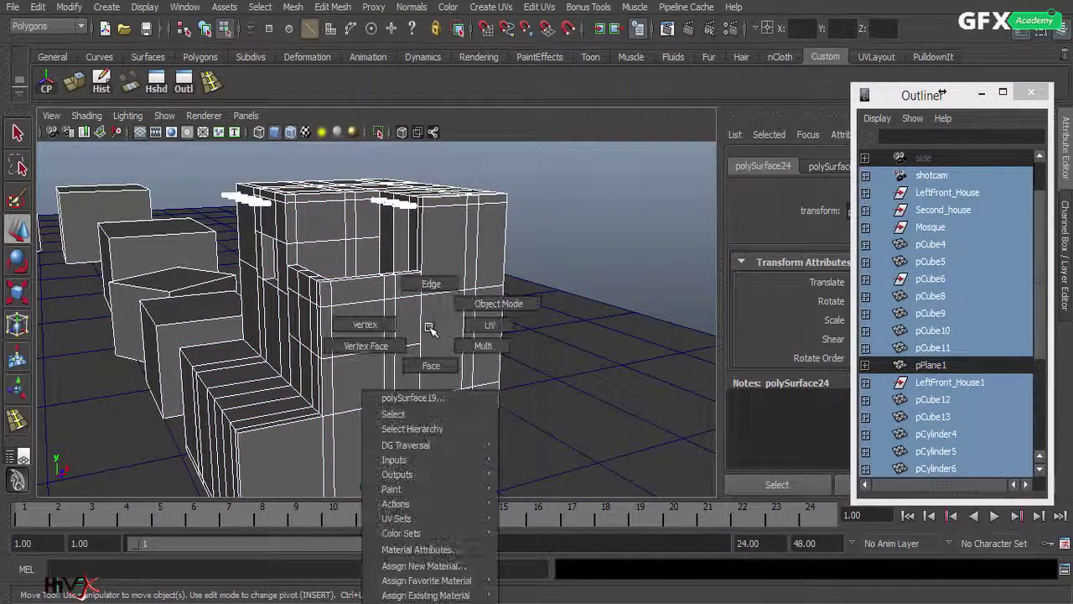
{"action": "left_click", "coordinate": [430, 367]}
{"action": "left_click", "coordinate": [361, 325]}
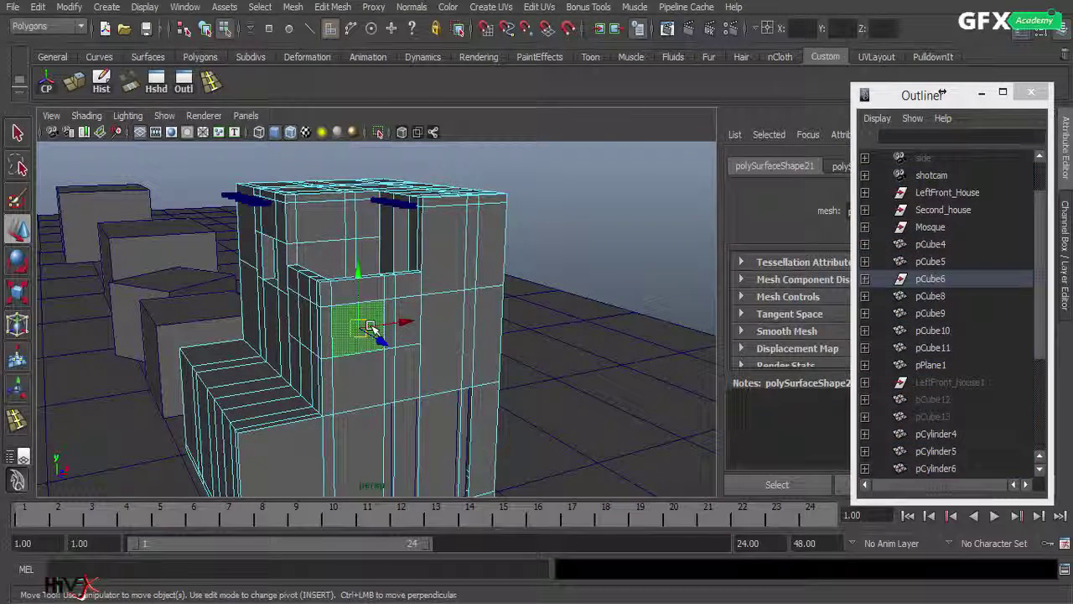
{"action": "left_click", "coordinate": [294, 7]}
{"action": "left_click", "coordinate": [310, 65]}
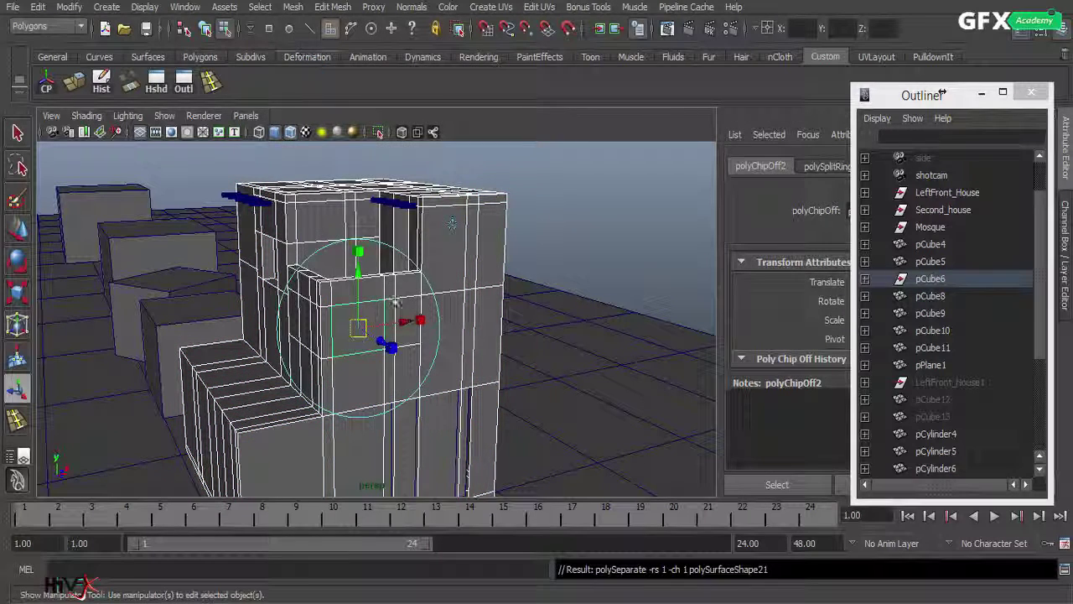
Step: Push the extracted side-wall face slightly inward to form a recessed window below the balcony
{"action": "left_click", "coordinate": [598, 180]}
{"action": "key", "text": "w"}
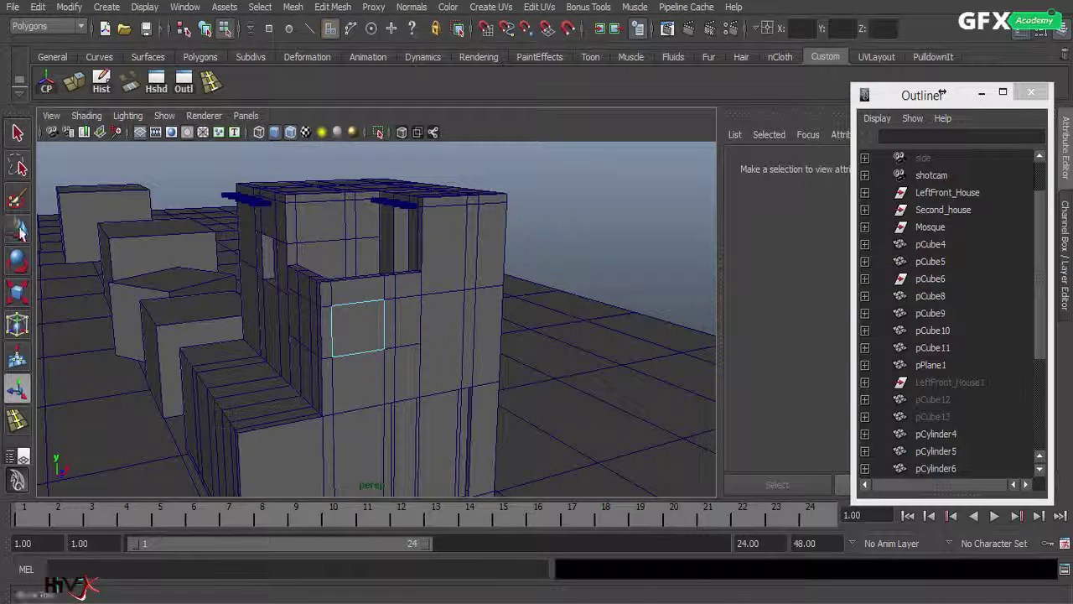
{"action": "left_click", "coordinate": [348, 326]}
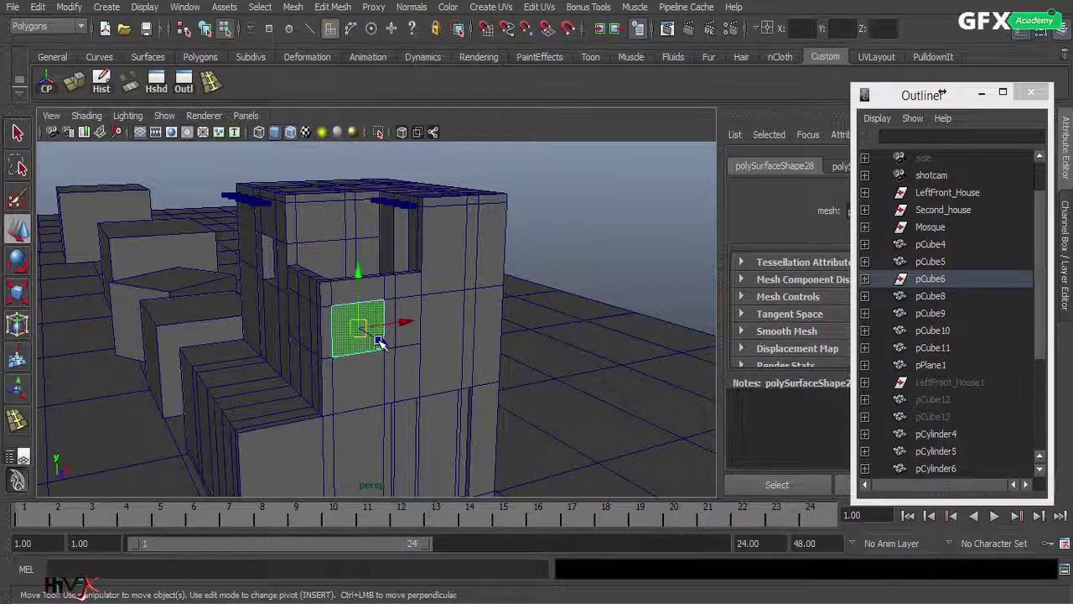
{"action": "left_click_drag", "start_coordinate": [376, 337], "coordinate": [364, 333]}
Step: Render the house from an elevated corner view to check the recessed side window, and minimize the render window
{"action": "left_click_drag", "start_coordinate": [360, 383], "coordinate": [495, 376], "text": "alt"}
{"action": "right_click_drag", "start_coordinate": [394, 372], "coordinate": [321, 376], "text": "alt"}
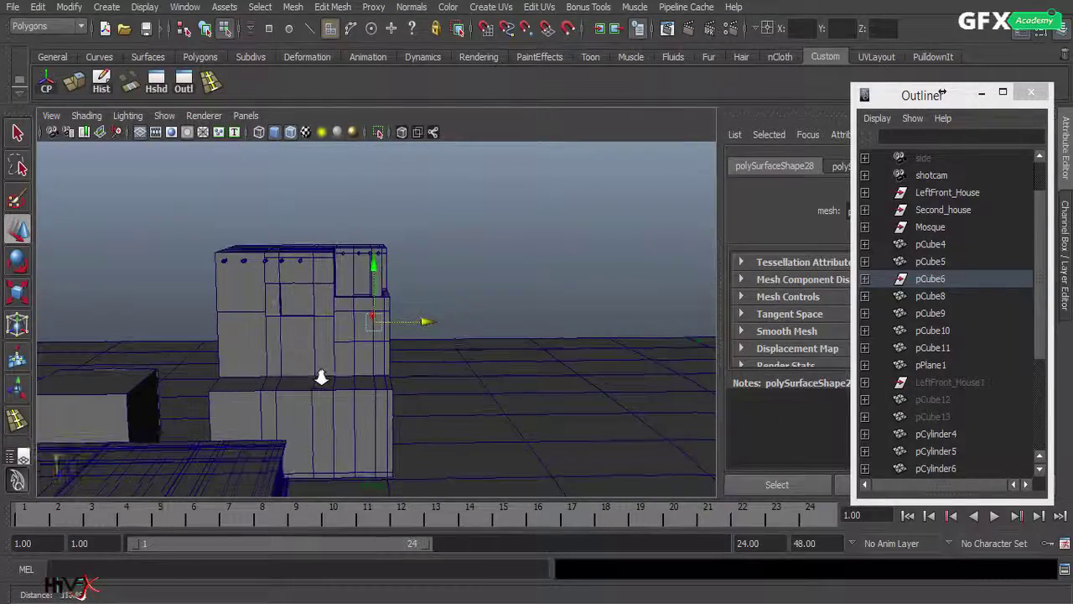
{"action": "left_click_drag", "start_coordinate": [321, 376], "coordinate": [234, 410], "text": "alt"}
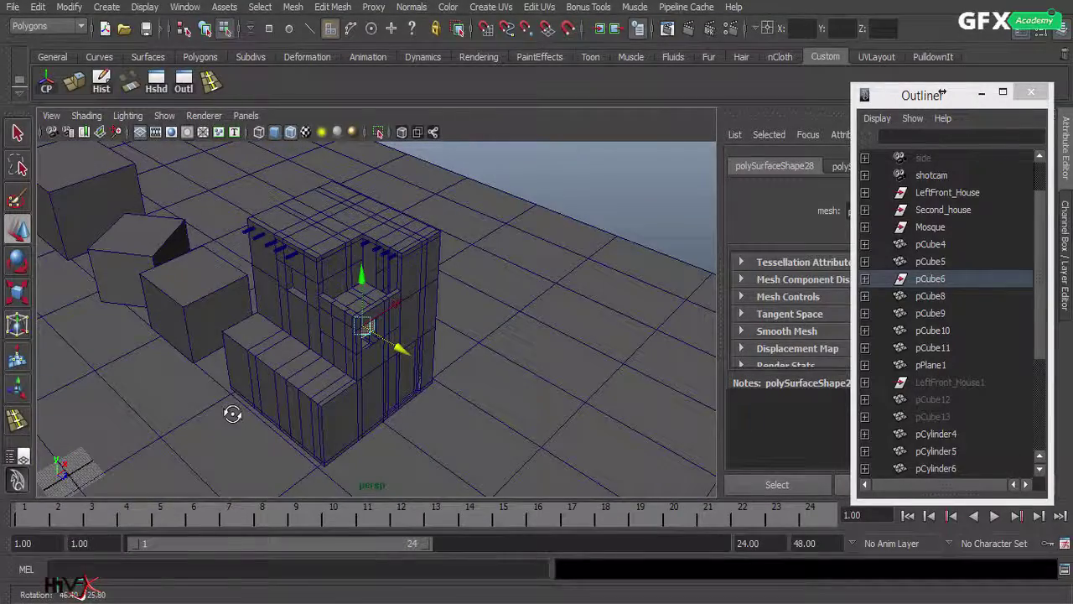
{"action": "left_click", "coordinate": [688, 28]}
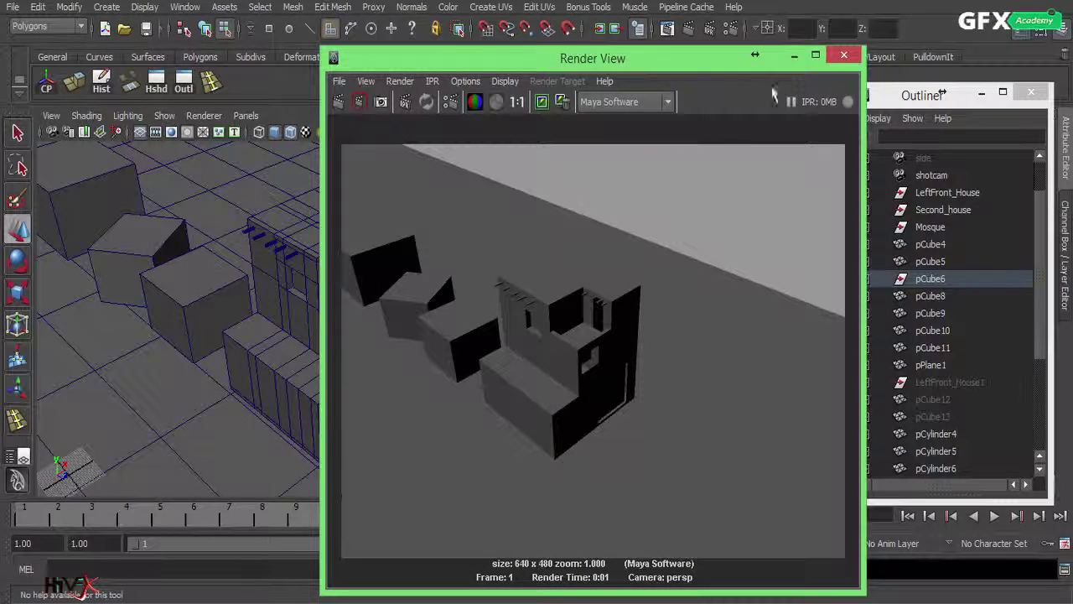
{"action": "left_click", "coordinate": [794, 55]}
Step: Render the house from several more high and low camera angles to compare its windows, balcony and stepped storeys
{"action": "left_click_drag", "start_coordinate": [394, 361], "coordinate": [311, 367], "text": "alt"}
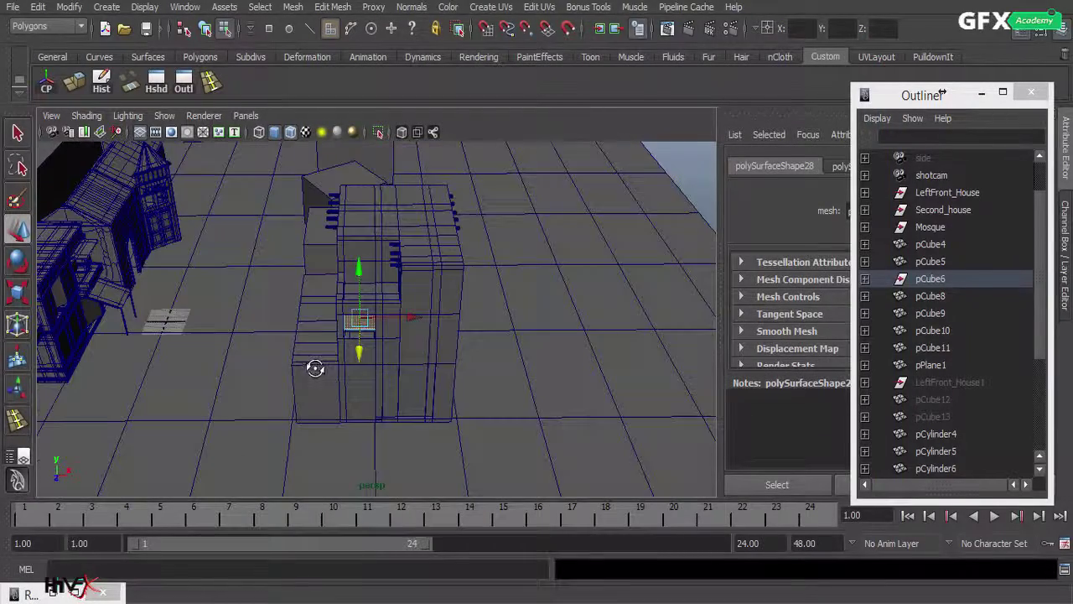
{"action": "left_click", "coordinate": [687, 30]}
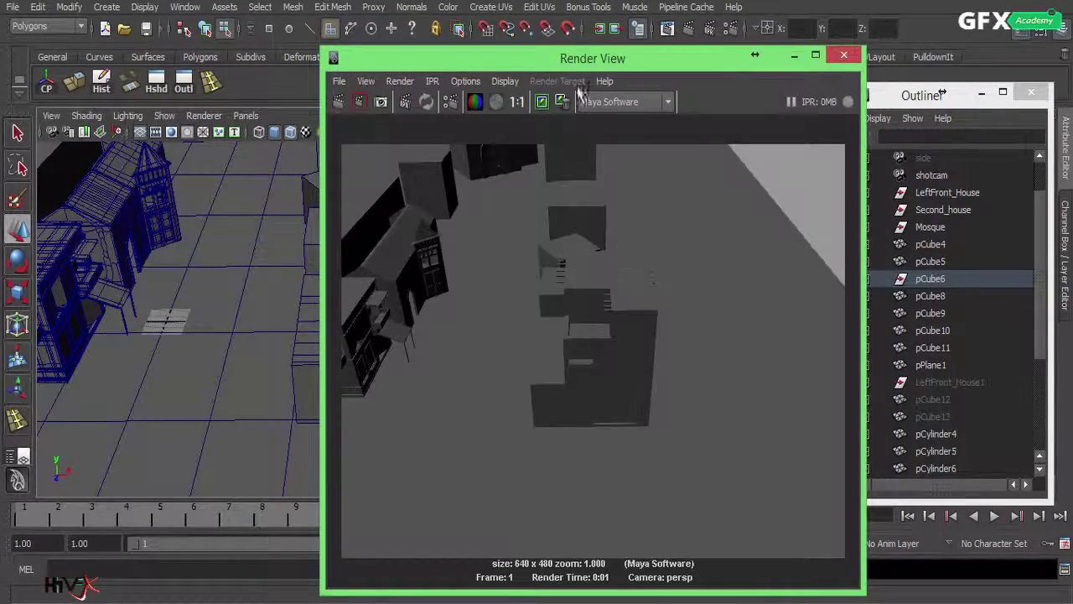
{"action": "left_click_drag", "start_coordinate": [597, 58], "coordinate": [769, 38]}
{"action": "left_click_drag", "start_coordinate": [335, 377], "coordinate": [390, 370], "text": "alt"}
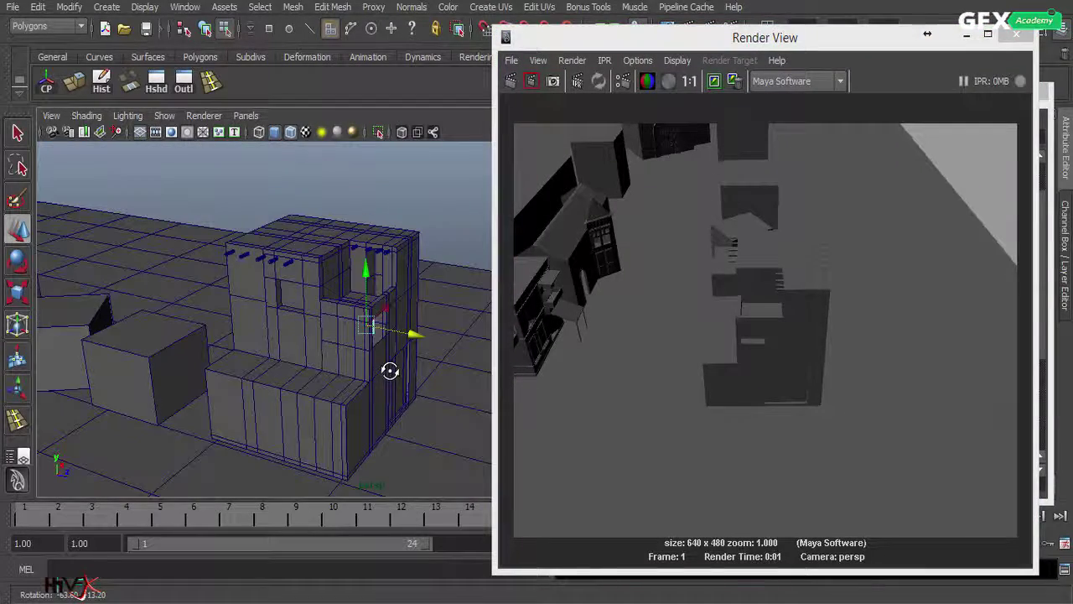
{"action": "left_click", "coordinate": [511, 80]}
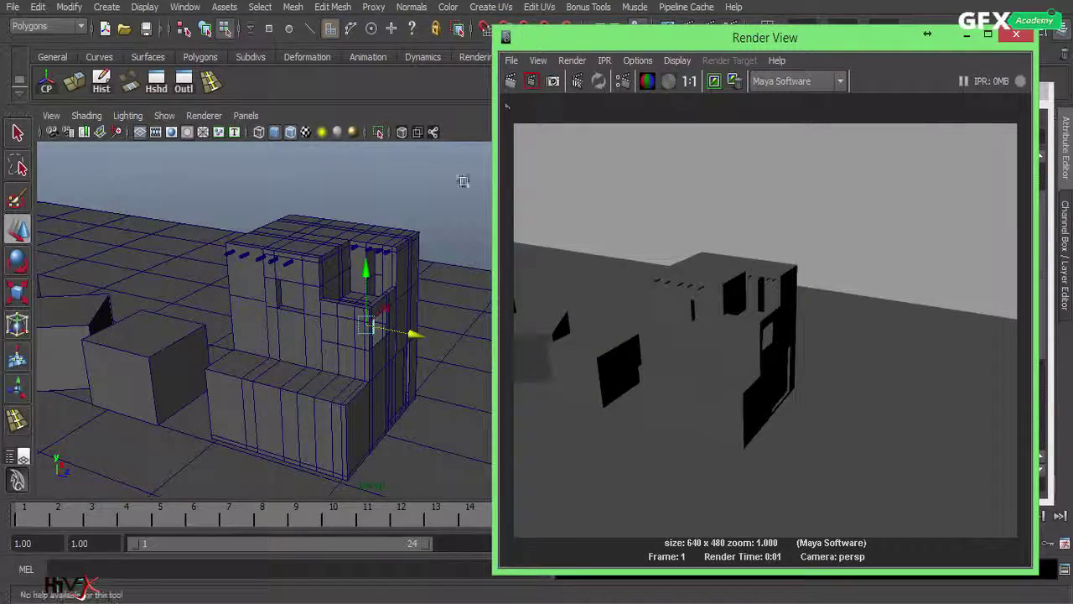
{"action": "left_click_drag", "start_coordinate": [297, 379], "coordinate": [309, 345], "text": "alt"}
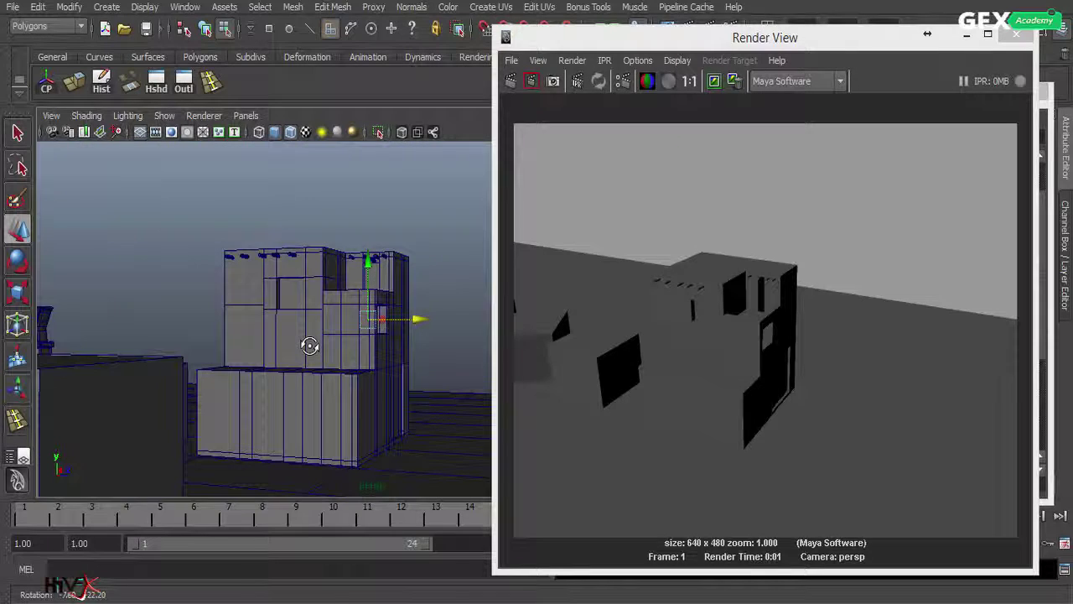
{"action": "left_click", "coordinate": [507, 81]}
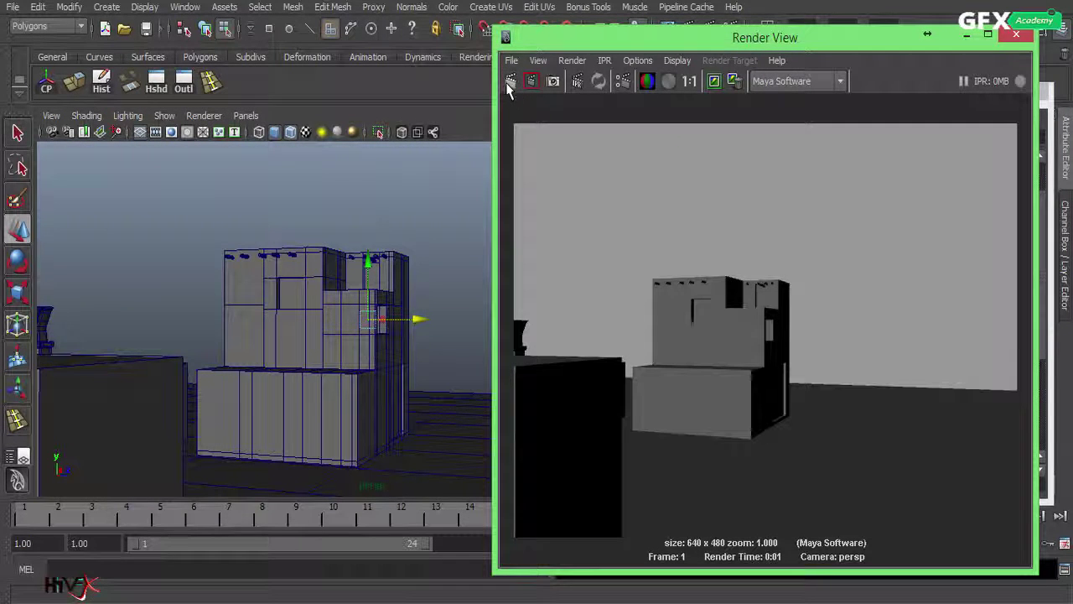
{"action": "mouse_move", "coordinate": [321, 397]}
{"action": "left_mouse_down", "text": "alt"}
{"action": "mouse_move", "coordinate": [340, 390]}
{"action": "mouse_move", "coordinate": [319, 398]}
{"action": "mouse_move", "coordinate": [329, 391]}
{"action": "left_mouse_up", "text": "alt"}
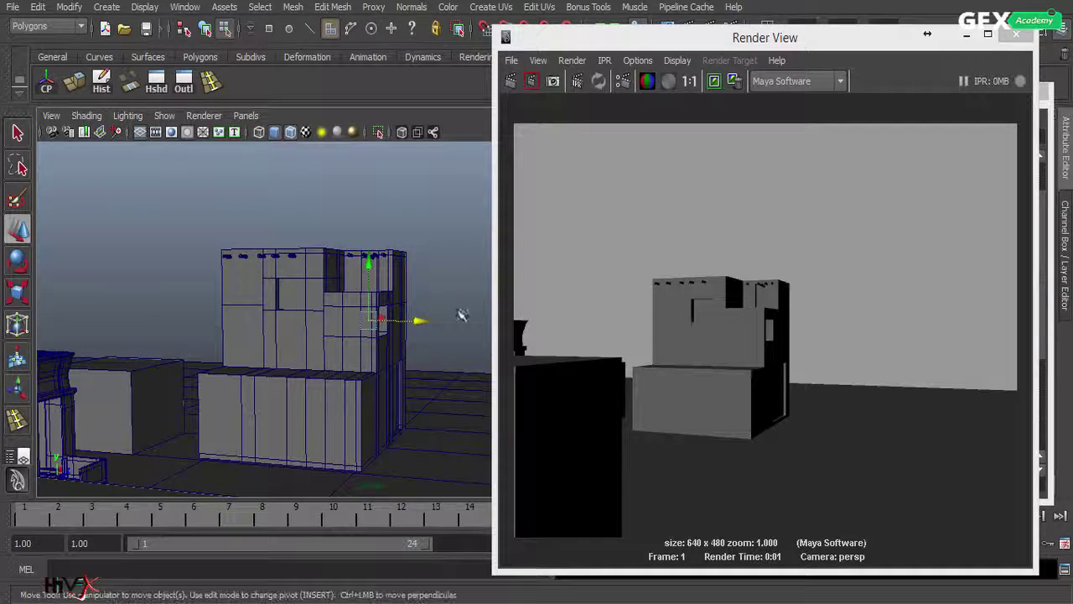
{"action": "left_click", "coordinate": [507, 81]}
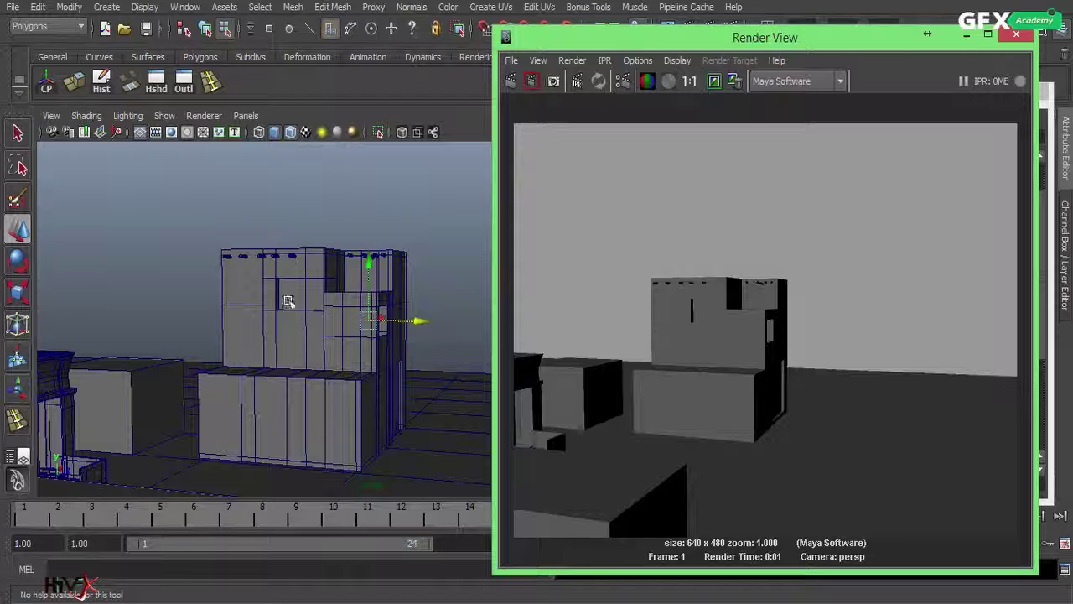
{"action": "left_click", "coordinate": [968, 37]}
Step: Clear the selection of the recessed window face below the balcony
{"action": "left_click_drag", "start_coordinate": [450, 364], "coordinate": [309, 283], "text": "alt"}
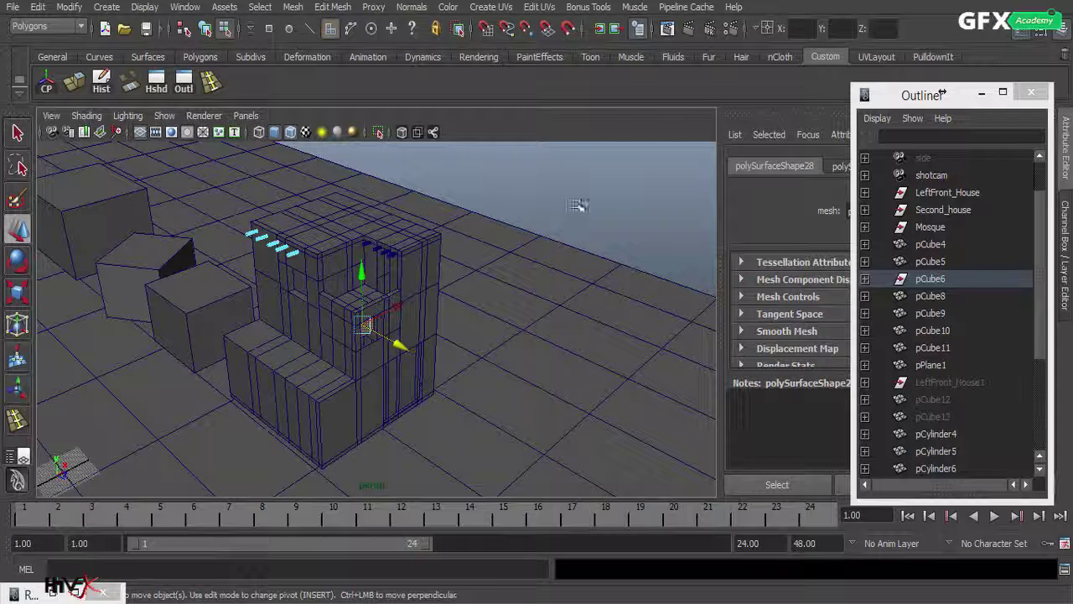
{"action": "left_click", "coordinate": [368, 326]}
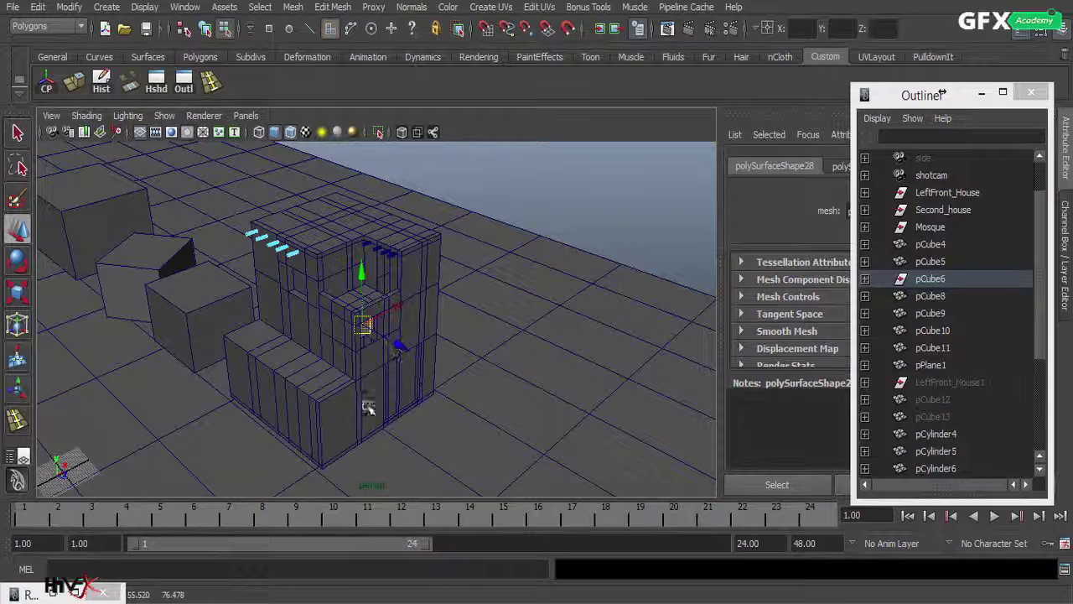
{"action": "left_click_drag", "start_coordinate": [309, 398], "coordinate": [288, 357], "text": "alt"}
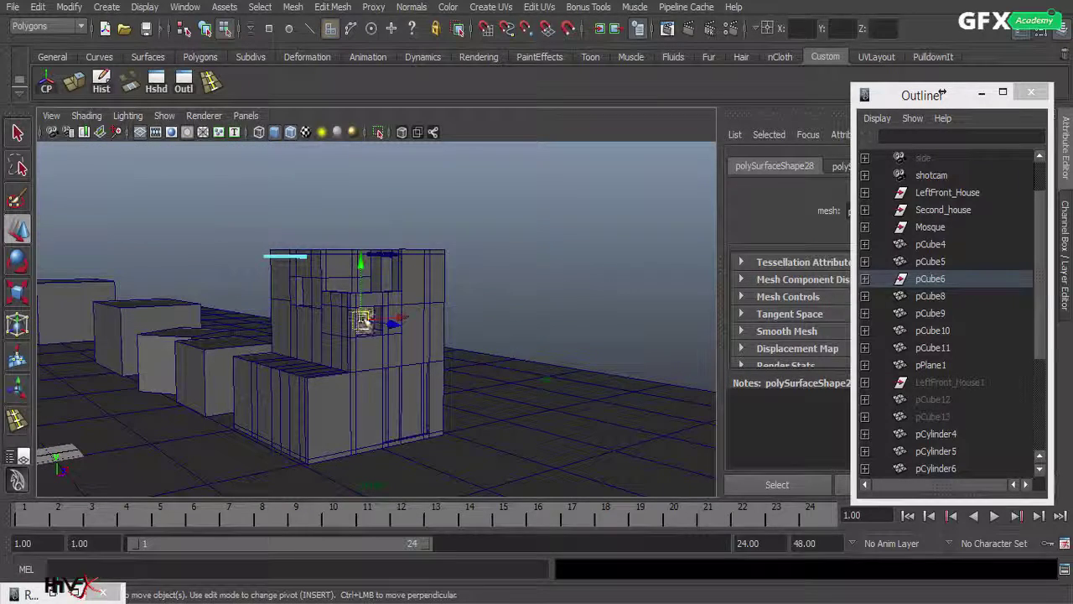
{"action": "left_click", "coordinate": [558, 254]}
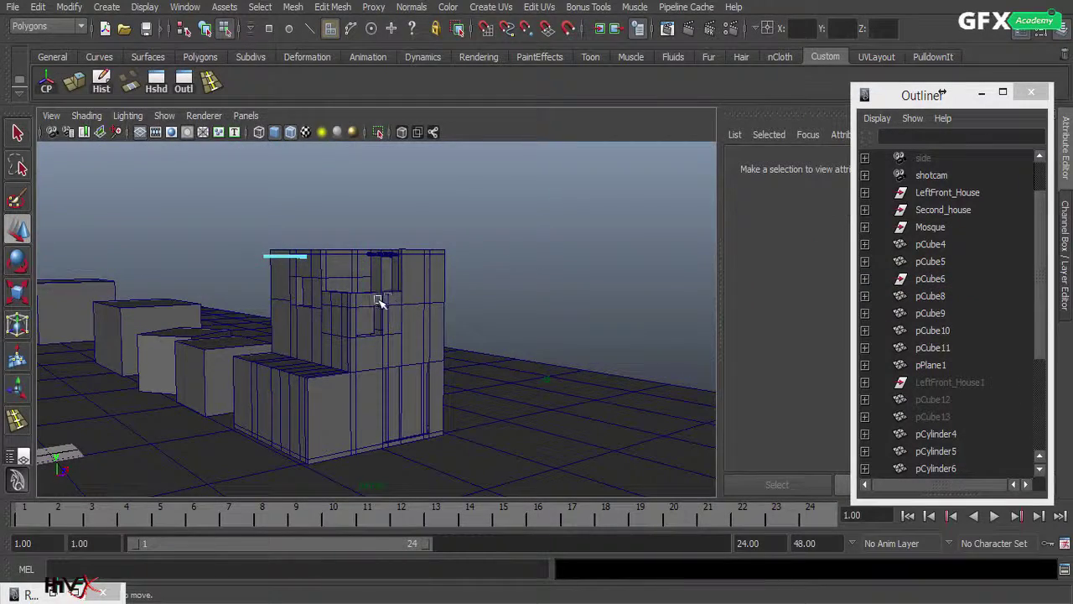
{"action": "left_click_drag", "start_coordinate": [376, 305], "coordinate": [394, 366], "text": "alt"}
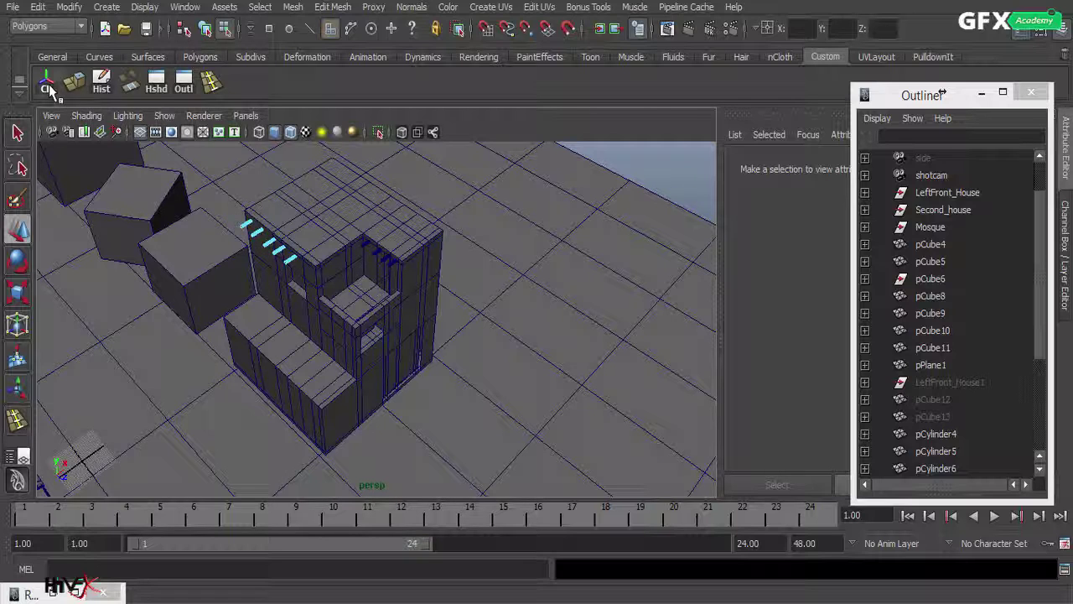
Step: Duplicate the row of five poles on the house's upper side wall, then lower the copies and pull them outward beyond the wall
{"action": "right_click_drag", "start_coordinate": [442, 310], "coordinate": [3, 327], "text": "alt"}
{"action": "left_click_drag", "start_coordinate": [194, 391], "coordinate": [162, 294], "text": "alt"}
{"action": "left_click", "coordinate": [205, 33]}
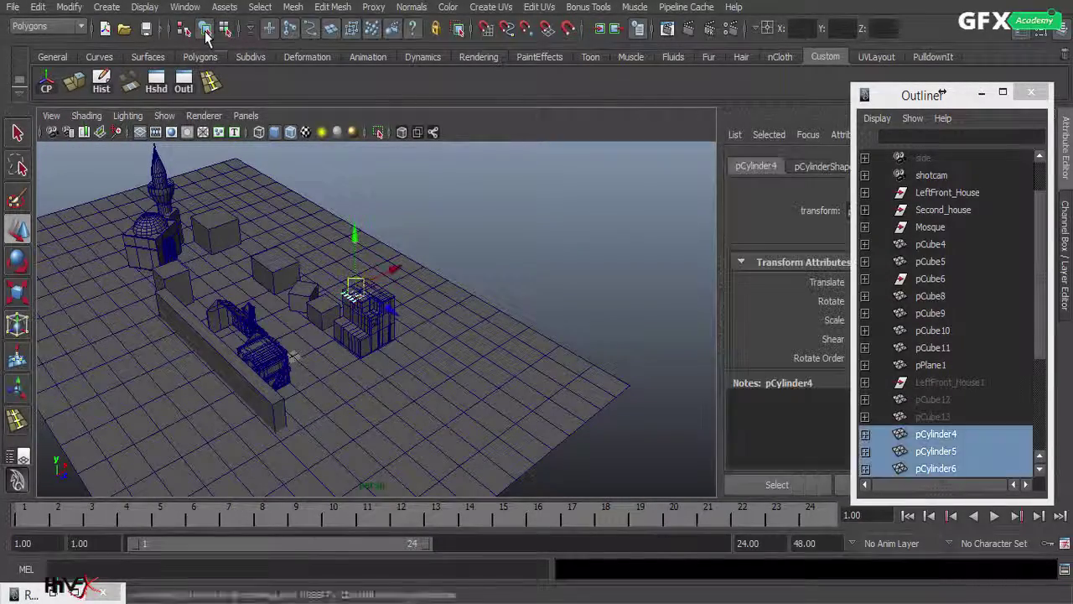
{"action": "right_click_drag", "start_coordinate": [310, 307], "coordinate": [535, 276], "text": "alt"}
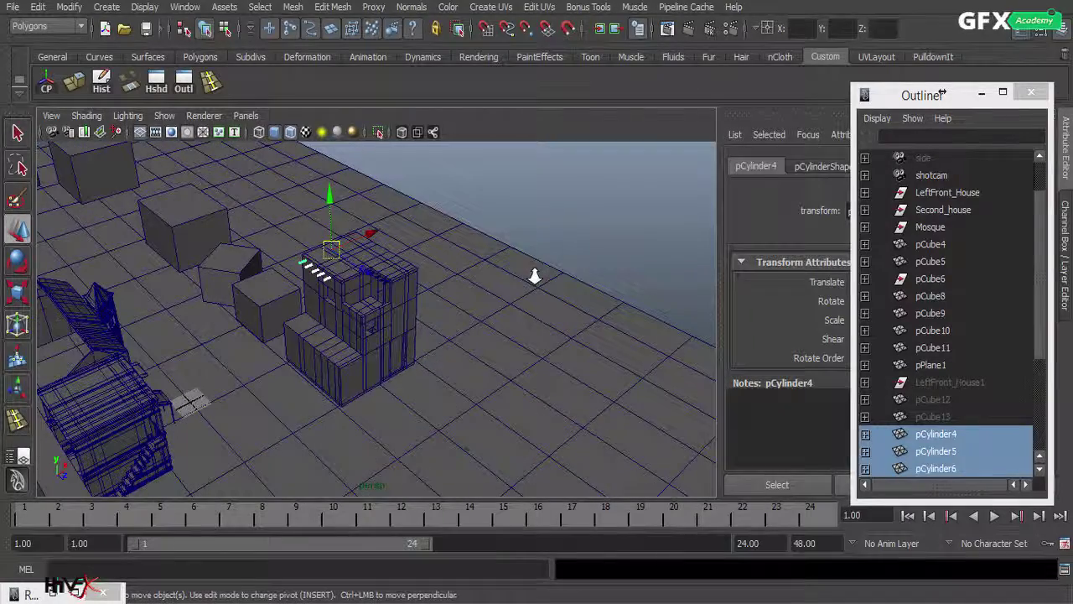
{"action": "key", "text": "ctrl+d"}
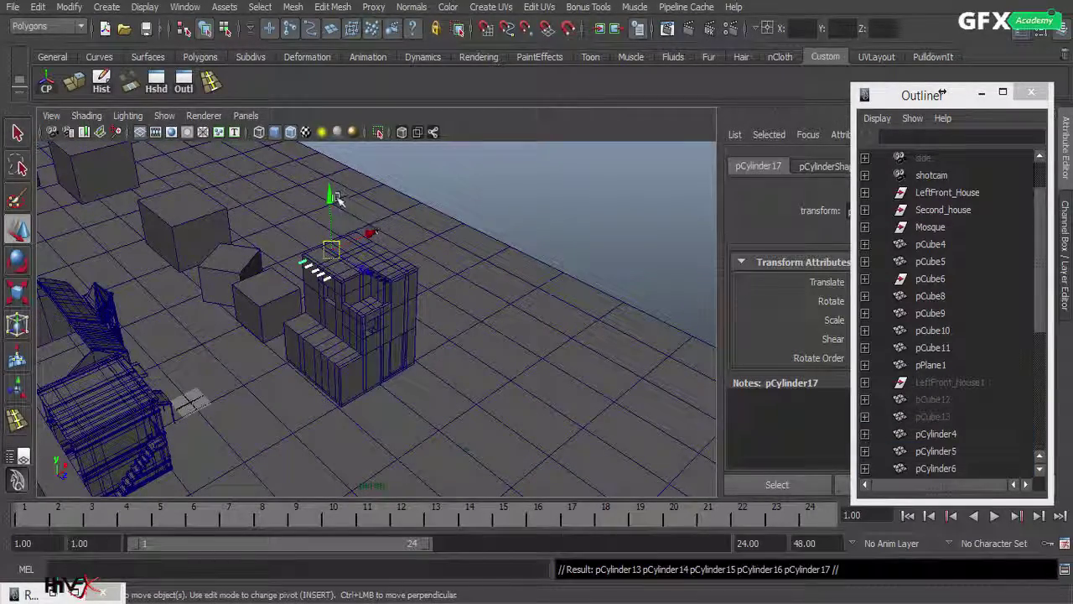
{"action": "left_click_drag", "start_coordinate": [328, 195], "coordinate": [331, 233]}
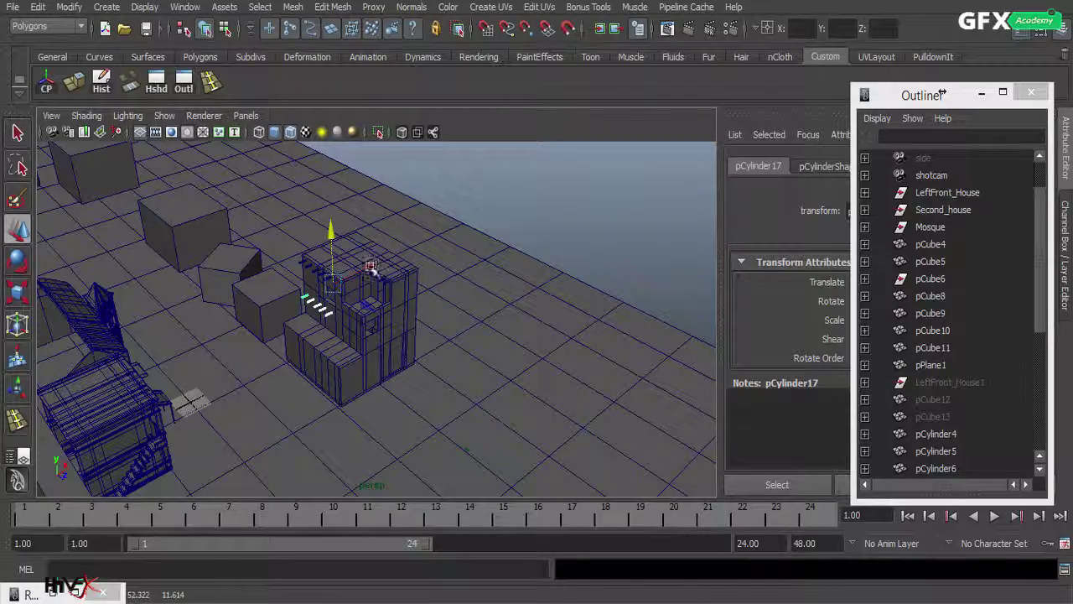
{"action": "left_click_drag", "start_coordinate": [371, 267], "coordinate": [353, 287]}
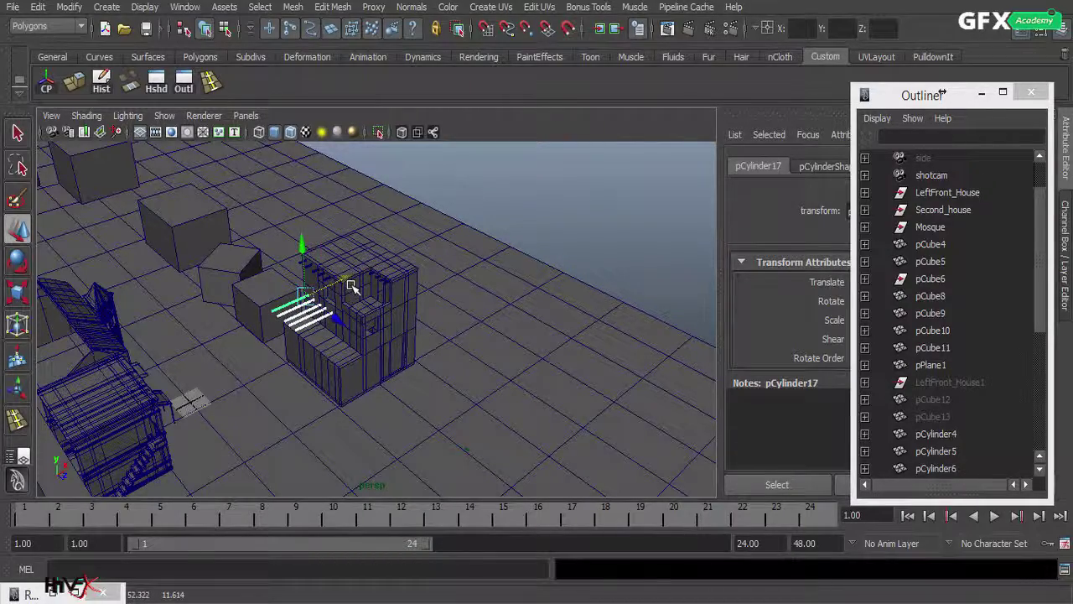
Step: Lower the five copied poles to just below the top edge of the projecting ground-floor block
{"action": "key", "text": "f"}
{"action": "left_click_drag", "start_coordinate": [366, 411], "coordinate": [453, 377], "text": "alt"}
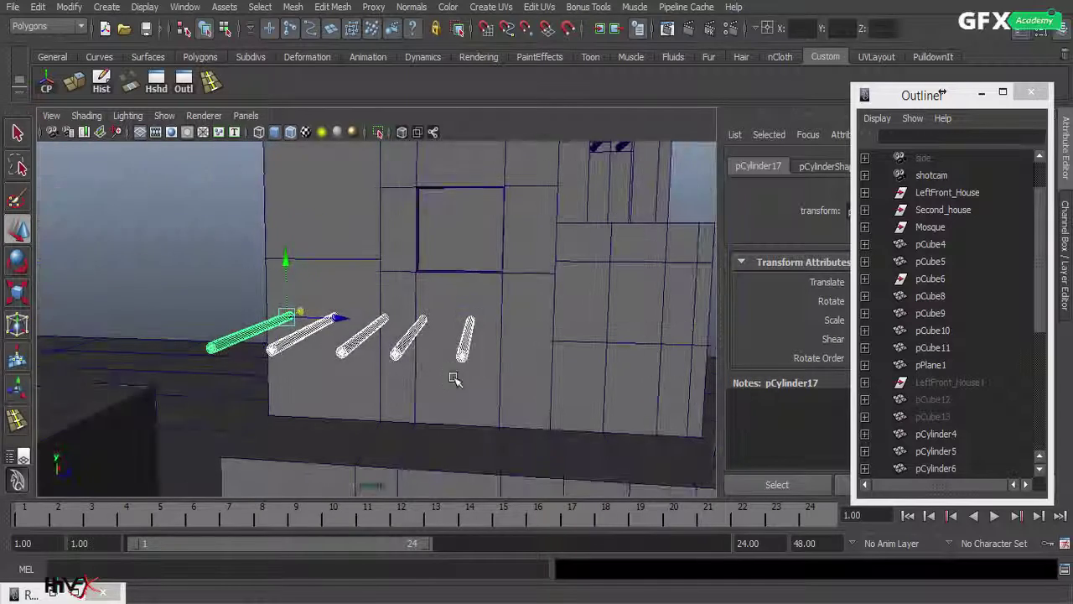
{"action": "right_click_drag", "start_coordinate": [454, 379], "coordinate": [418, 384], "text": "alt"}
{"action": "left_click_drag", "start_coordinate": [329, 265], "coordinate": [333, 330]}
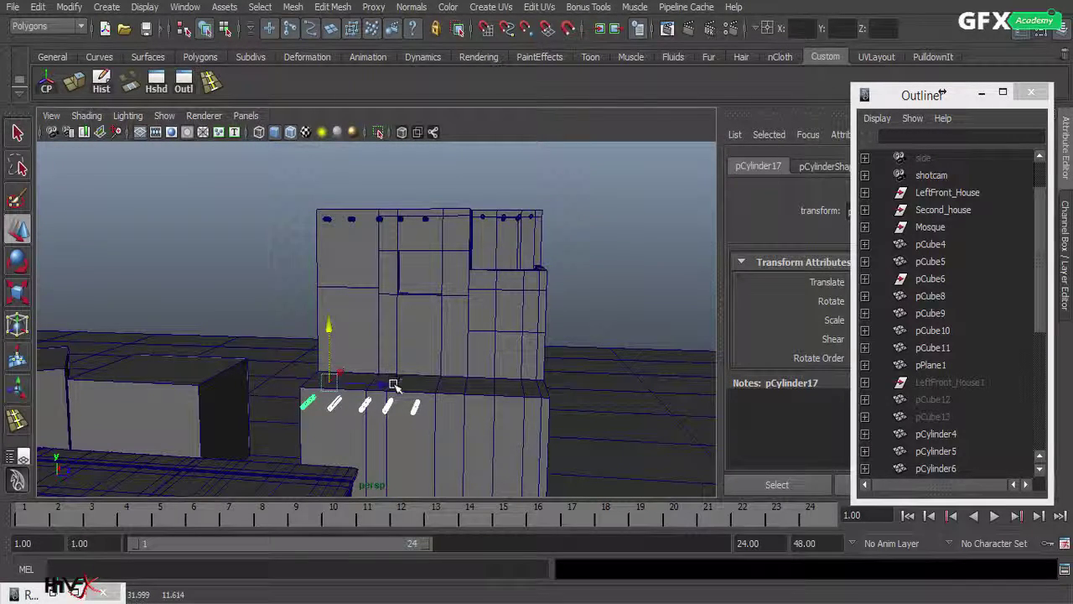
Step: Duplicate the five ground-floor poles and slide the copies sideways to continue the row to the block's far corner
{"action": "key", "text": "ctrl+d"}
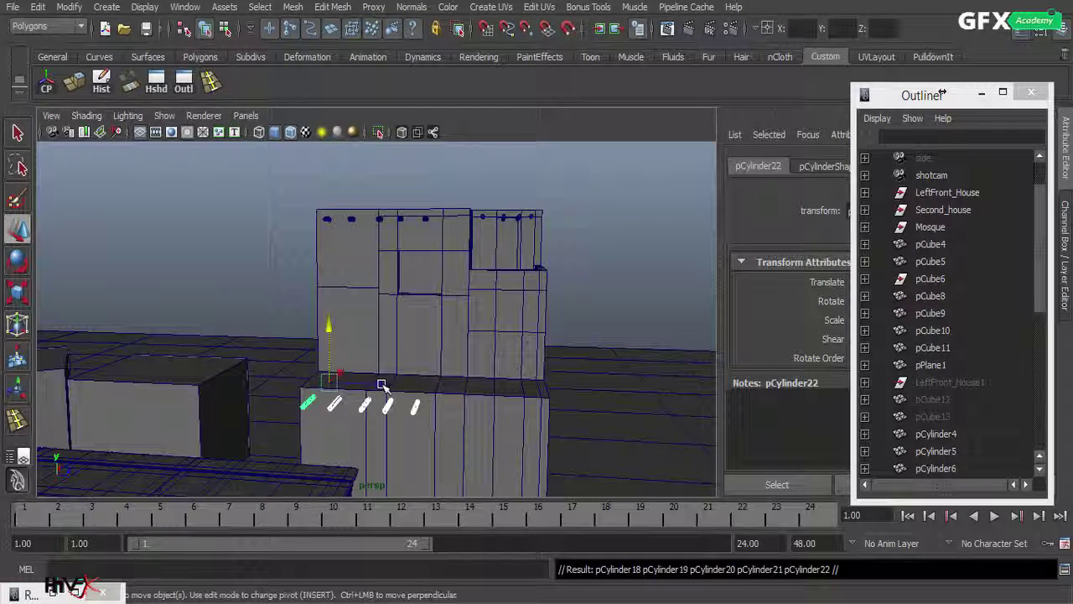
{"action": "left_click_drag", "start_coordinate": [383, 388], "coordinate": [491, 408]}
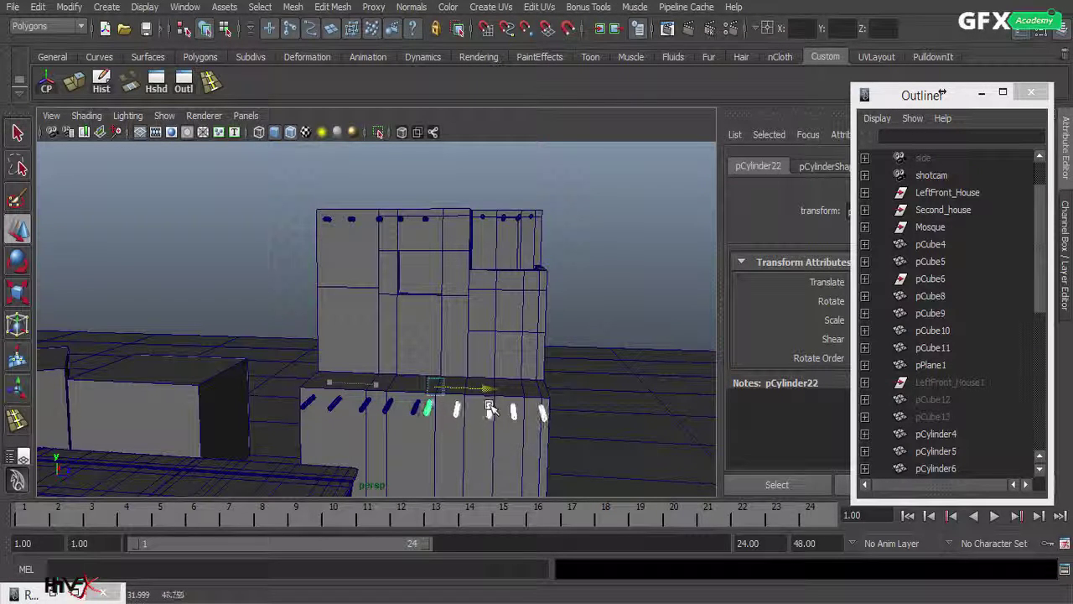
{"action": "left_click", "coordinate": [626, 288]}
Step: Shift individual poles near the middle of the ground-floor row slightly sideways to vary their spacing
{"action": "left_click", "coordinate": [428, 410]}
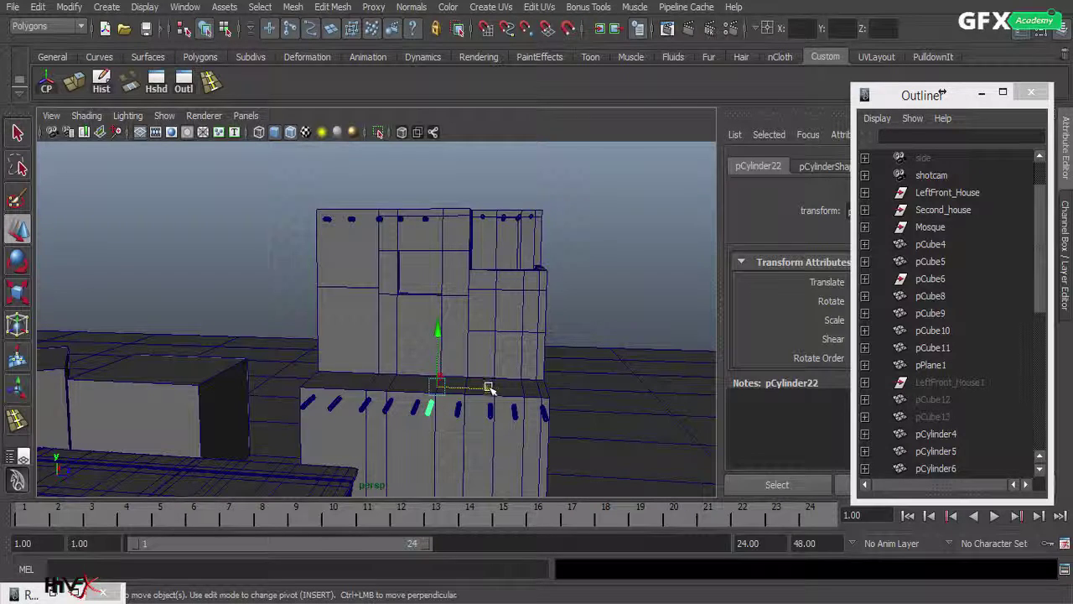
{"action": "left_click_drag", "start_coordinate": [491, 389], "coordinate": [499, 392]}
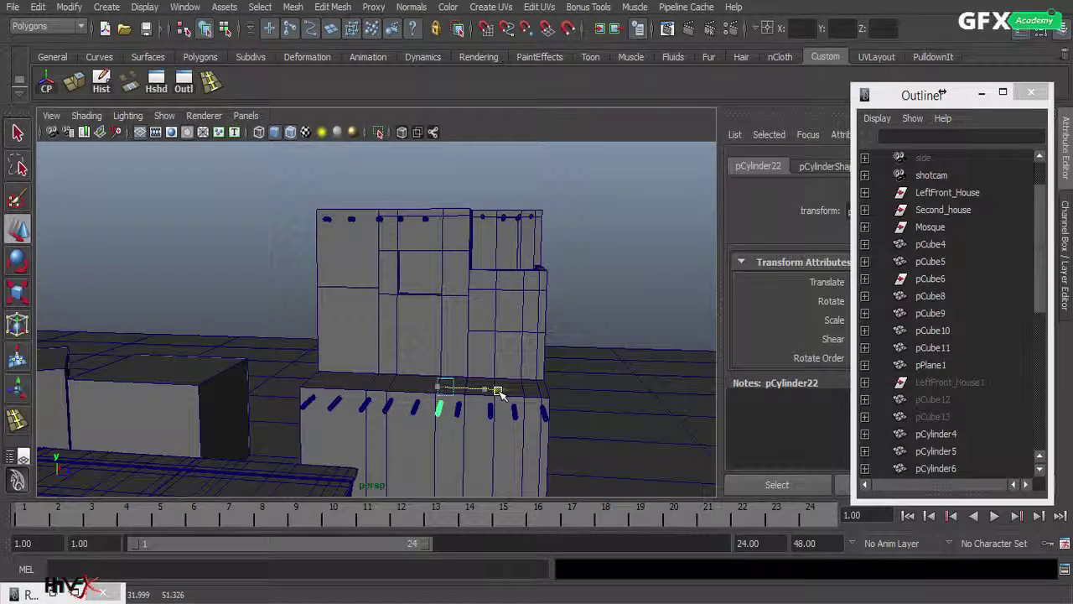
{"action": "left_click", "coordinate": [413, 408]}
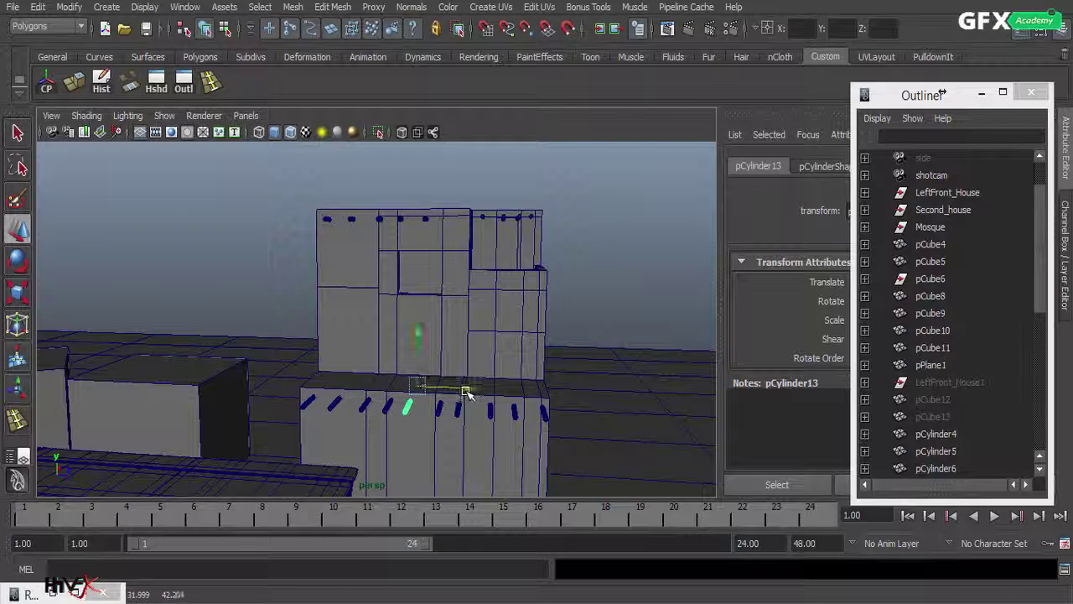
{"action": "left_click", "coordinate": [366, 406]}
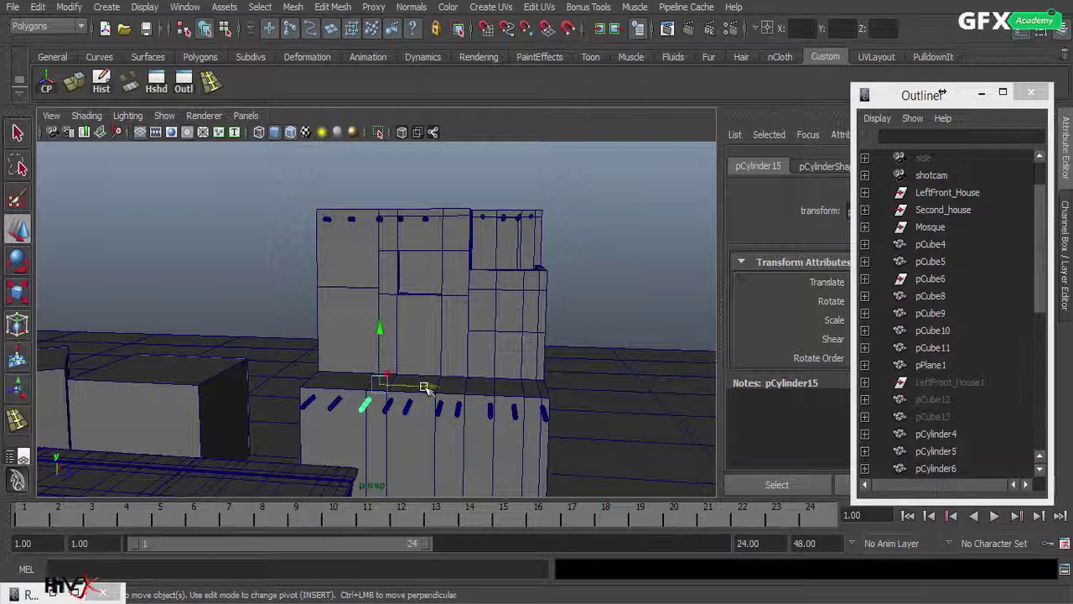
{"action": "left_click_drag", "start_coordinate": [425, 387], "coordinate": [421, 387]}
Step: Insert a horizontal edge loop around the ground-floor block just beneath the row of poles
{"action": "left_click_drag", "start_coordinate": [478, 408], "coordinate": [455, 434], "text": "alt"}
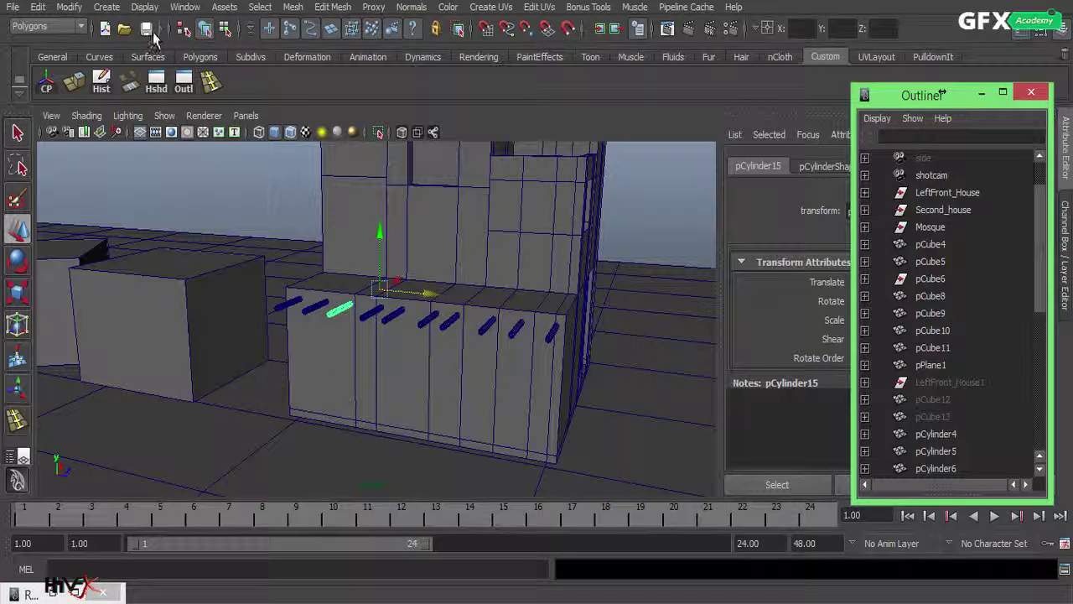
{"action": "left_click", "coordinate": [211, 81]}
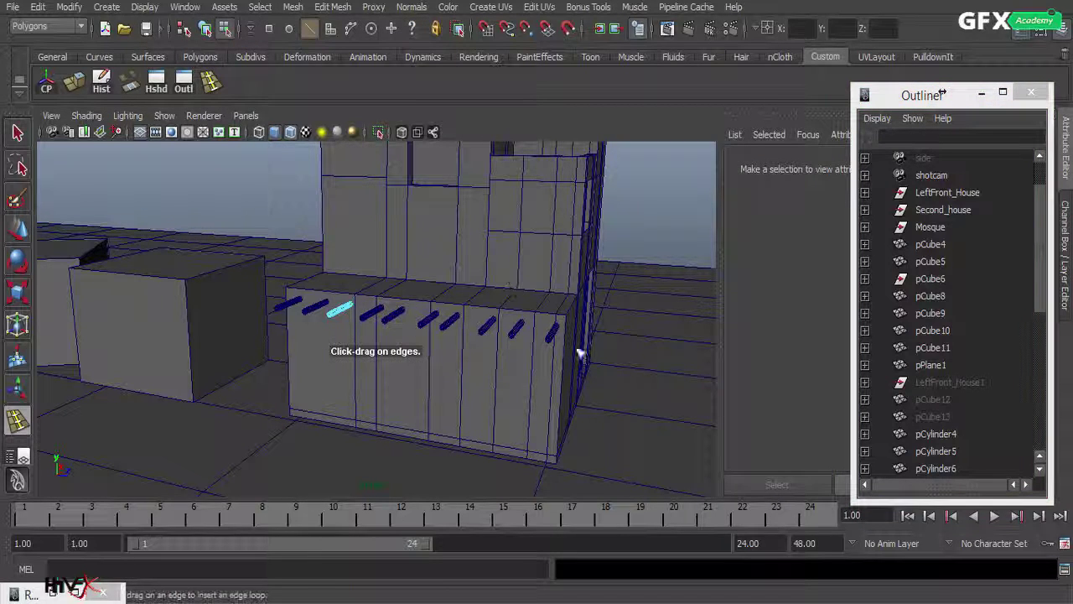
{"action": "left_click", "coordinate": [564, 356]}
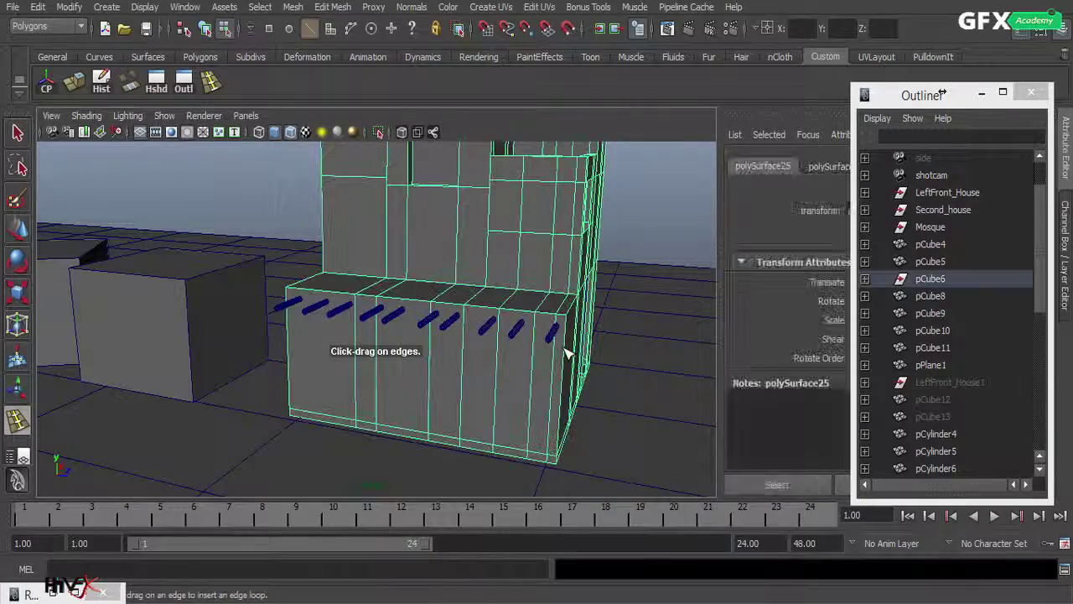
{"action": "left_click_drag", "start_coordinate": [564, 351], "coordinate": [564, 350]}
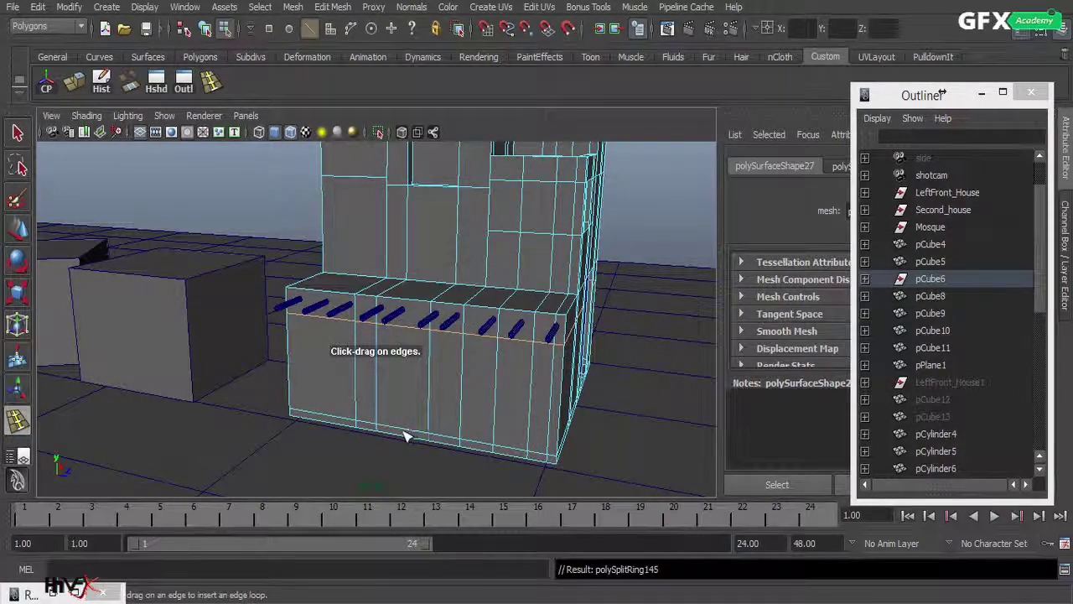
Step: Extrude the two adjacent middle faces below the ground-floor poles and push them inward to form a doorway recess
{"action": "left_click_drag", "start_coordinate": [408, 436], "coordinate": [469, 434], "text": "alt"}
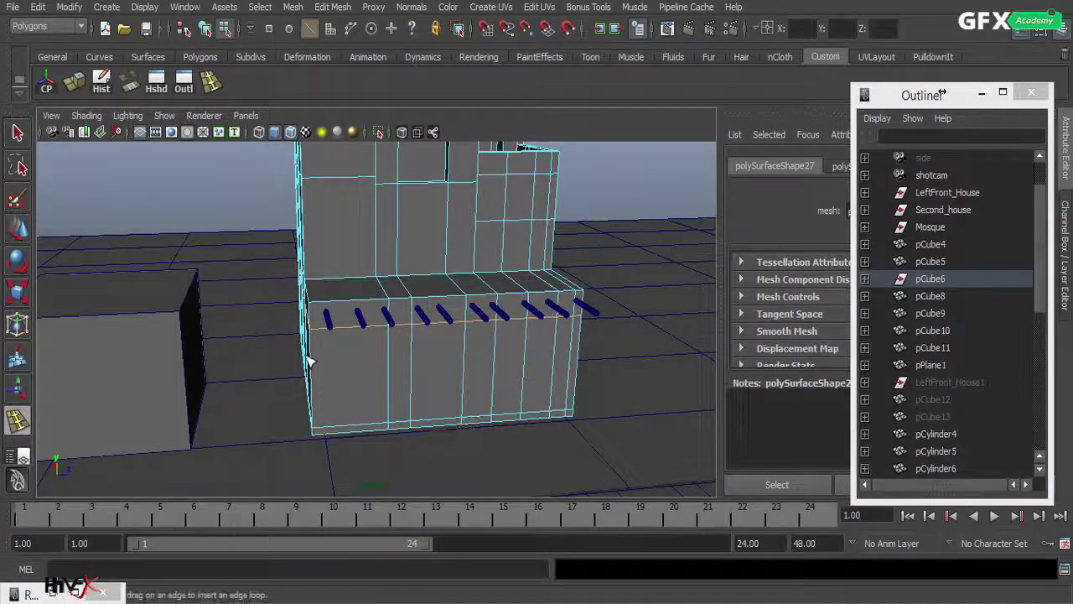
{"action": "left_click", "coordinate": [206, 28]}
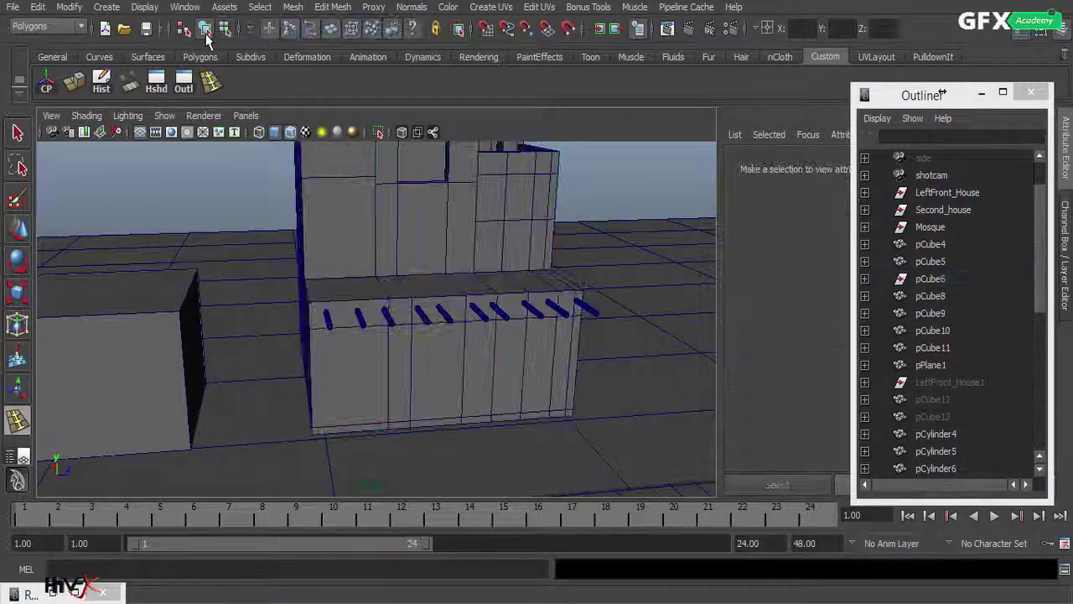
{"action": "left_click", "coordinate": [17, 228]}
{"action": "right_click", "coordinate": [359, 366]}
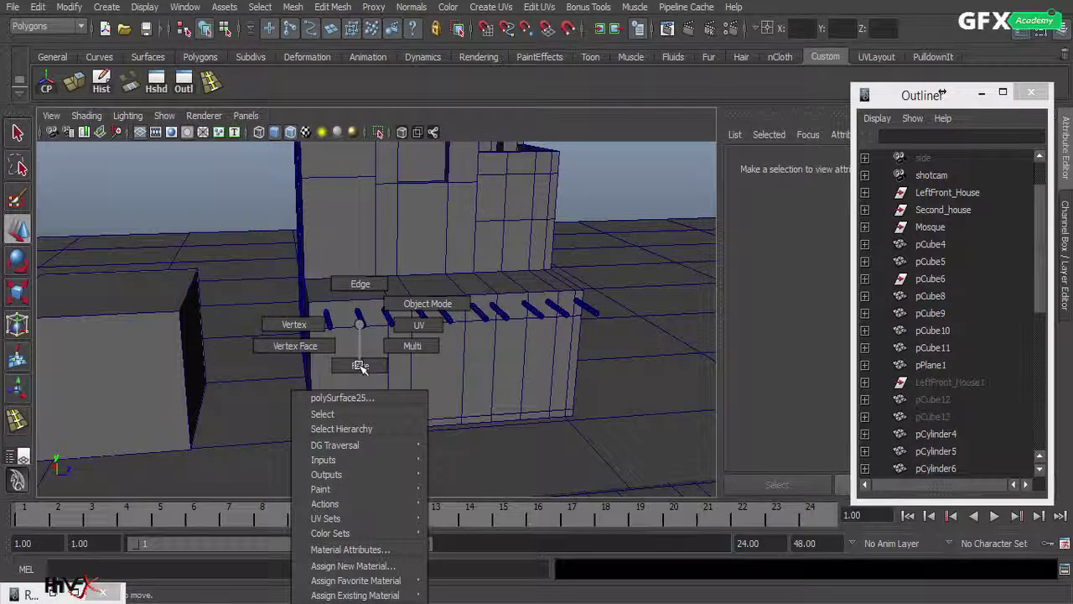
{"action": "left_click", "coordinate": [437, 373]}
{"action": "left_click", "coordinate": [447, 394]}
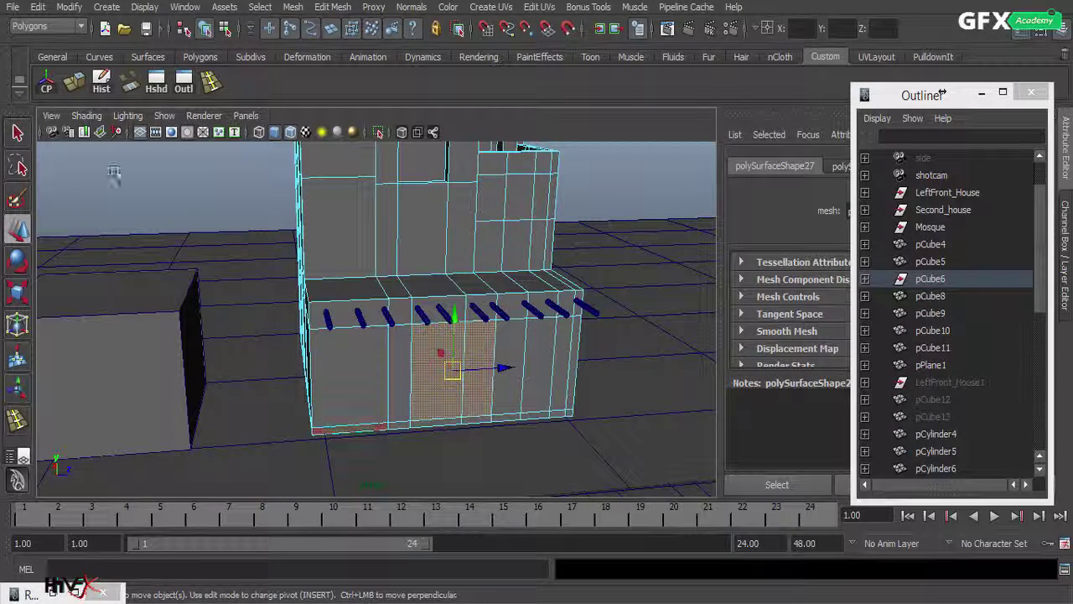
{"action": "left_click_drag", "start_coordinate": [360, 365], "coordinate": [455, 383], "text": "alt"}
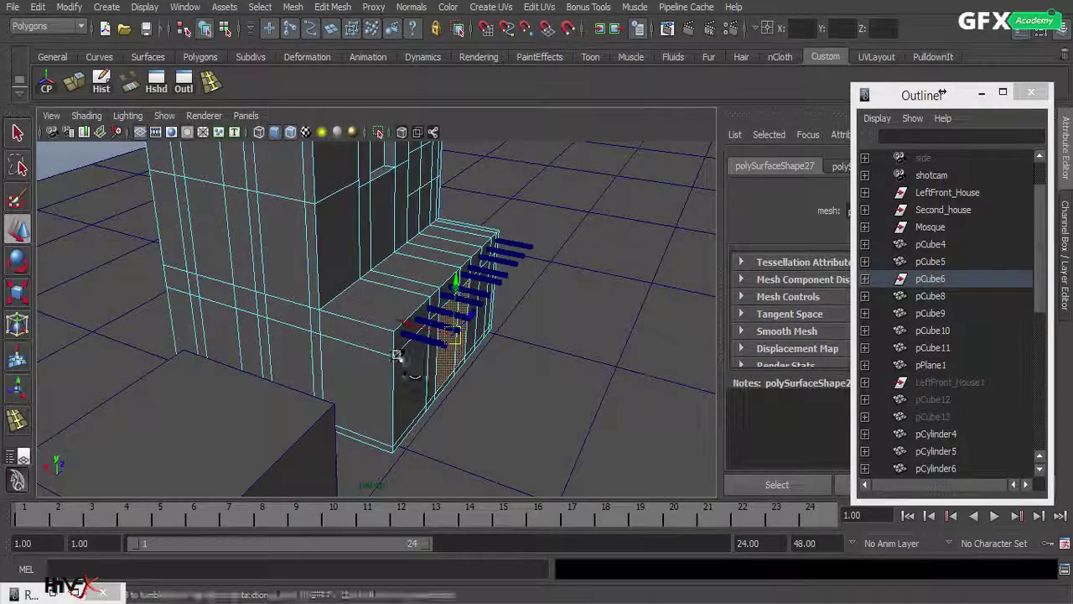
{"action": "left_click_drag", "start_coordinate": [395, 355], "coordinate": [345, 353], "text": "alt"}
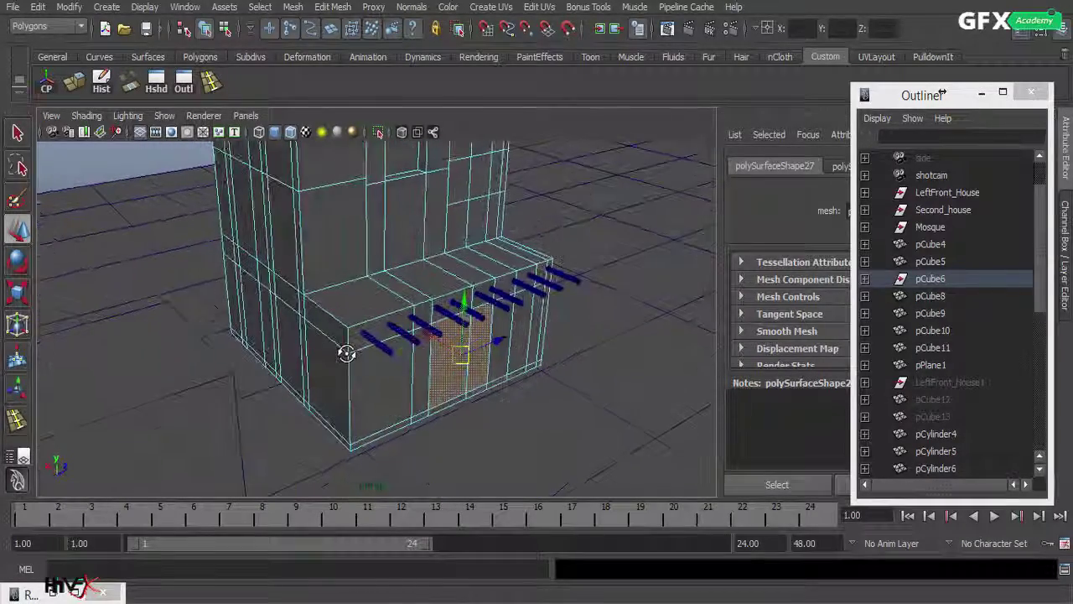
{"action": "left_click", "coordinate": [329, 9]}
{"action": "left_click", "coordinate": [343, 28]}
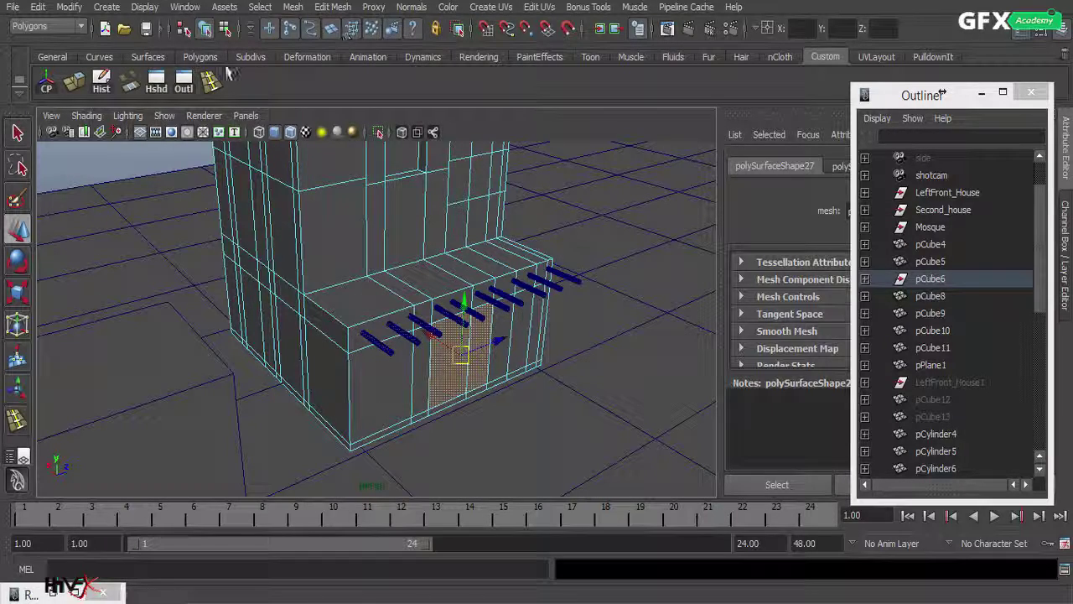
{"action": "left_click", "coordinate": [73, 81]}
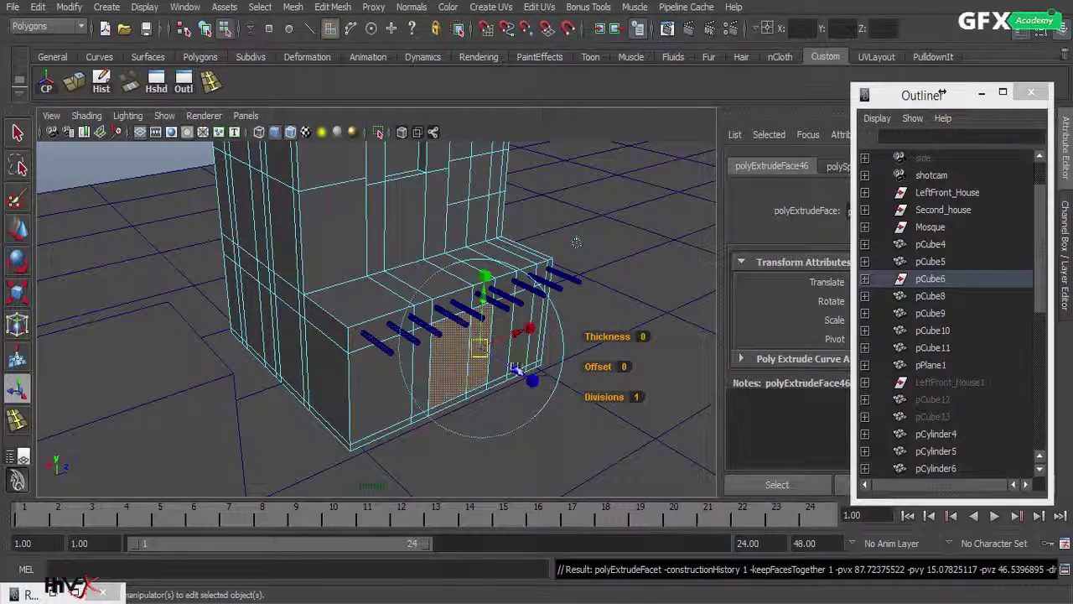
{"action": "left_click_drag", "start_coordinate": [514, 372], "coordinate": [506, 369]}
{"action": "left_click_drag", "start_coordinate": [508, 409], "coordinate": [478, 422], "text": "alt"}
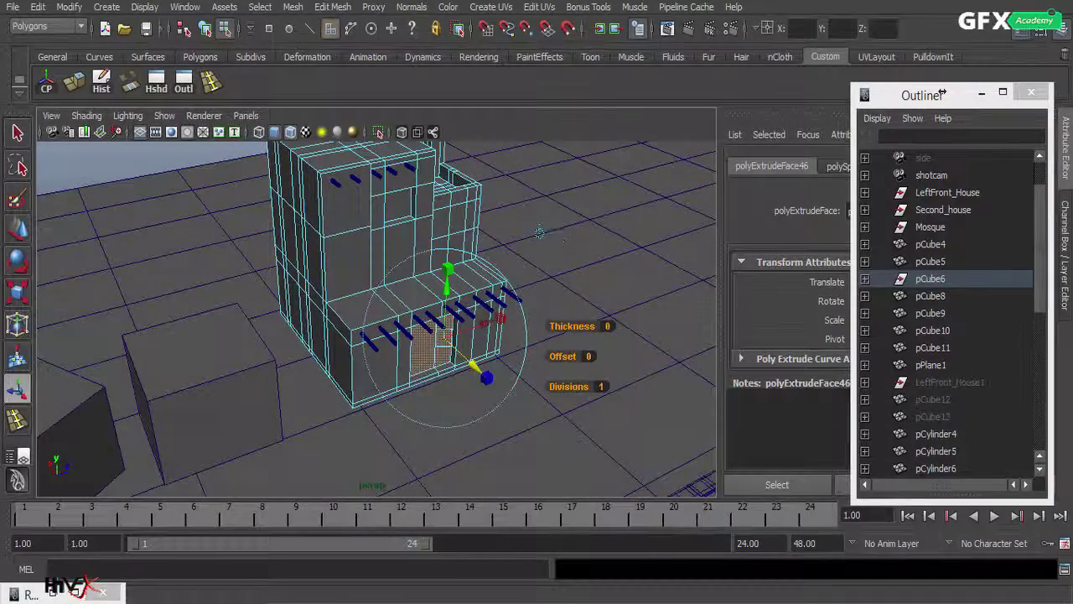
Step: Render the house to check the ground-floor recess, and close the render window
{"action": "left_click", "coordinate": [690, 29]}
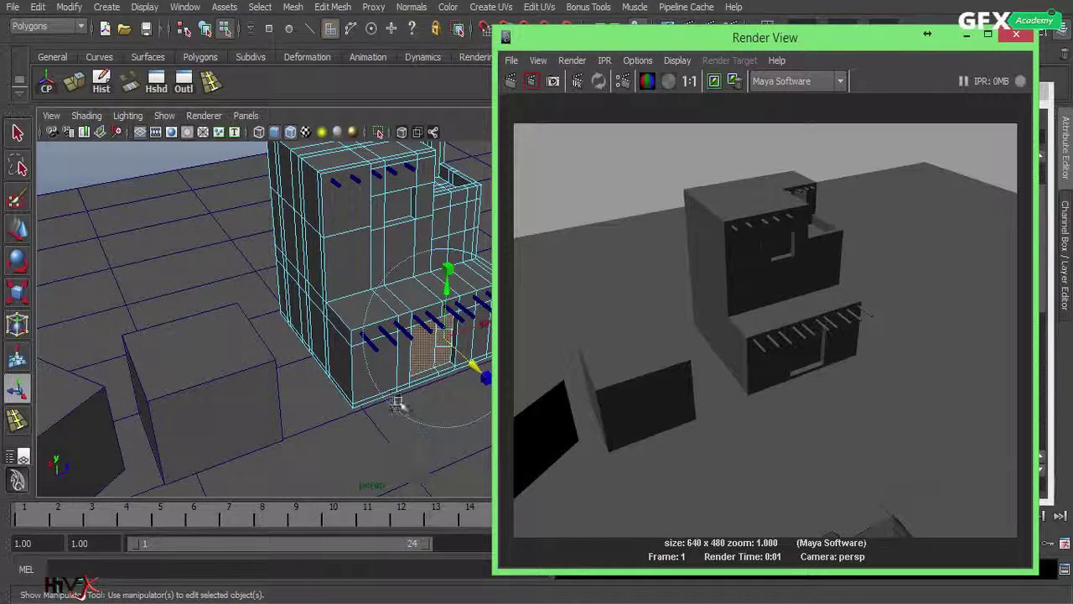
{"action": "left_click_drag", "start_coordinate": [398, 404], "coordinate": [428, 406], "text": "alt"}
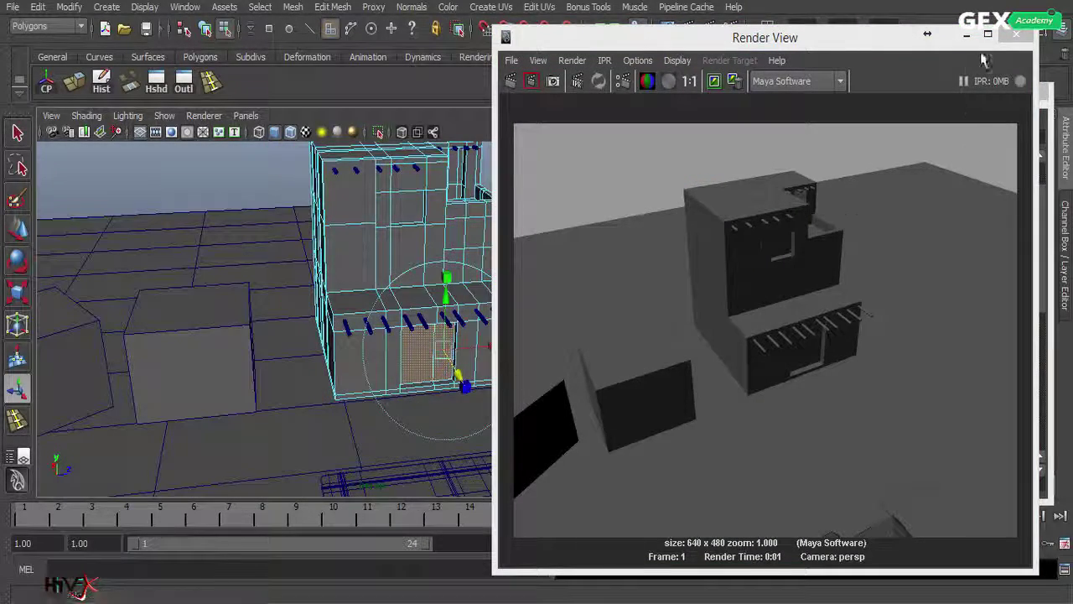
{"action": "left_click", "coordinate": [1016, 36]}
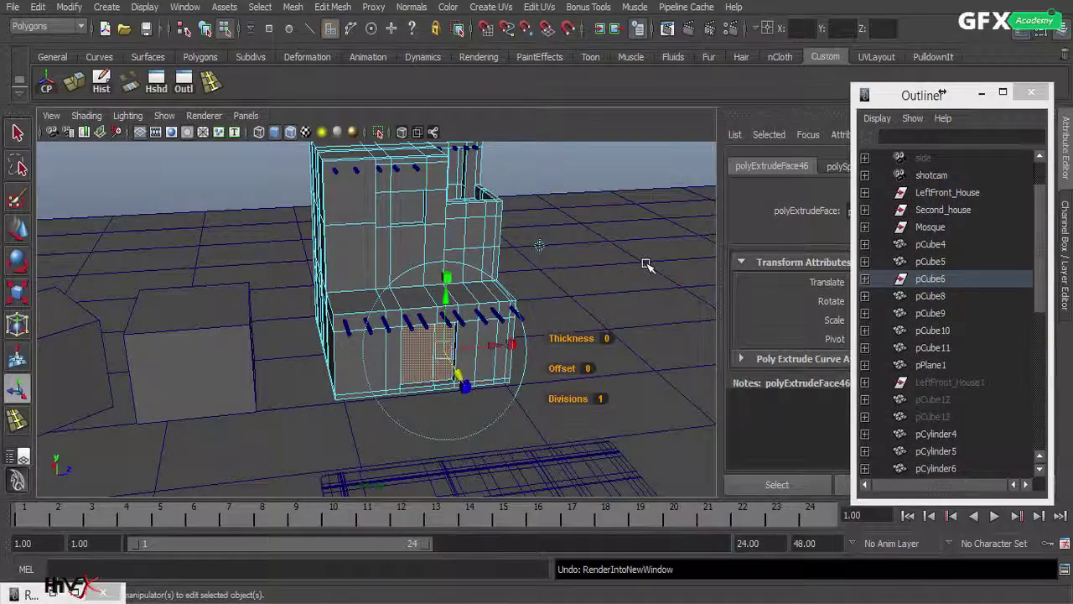
Step: Undo the inward push and extrude the doorway inward again with the narrow bottom strip included, so it reaches the ground
{"action": "key", "text": "ctrl+z"}
{"action": "right_click_drag", "start_coordinate": [344, 396], "coordinate": [629, 369], "text": "alt"}
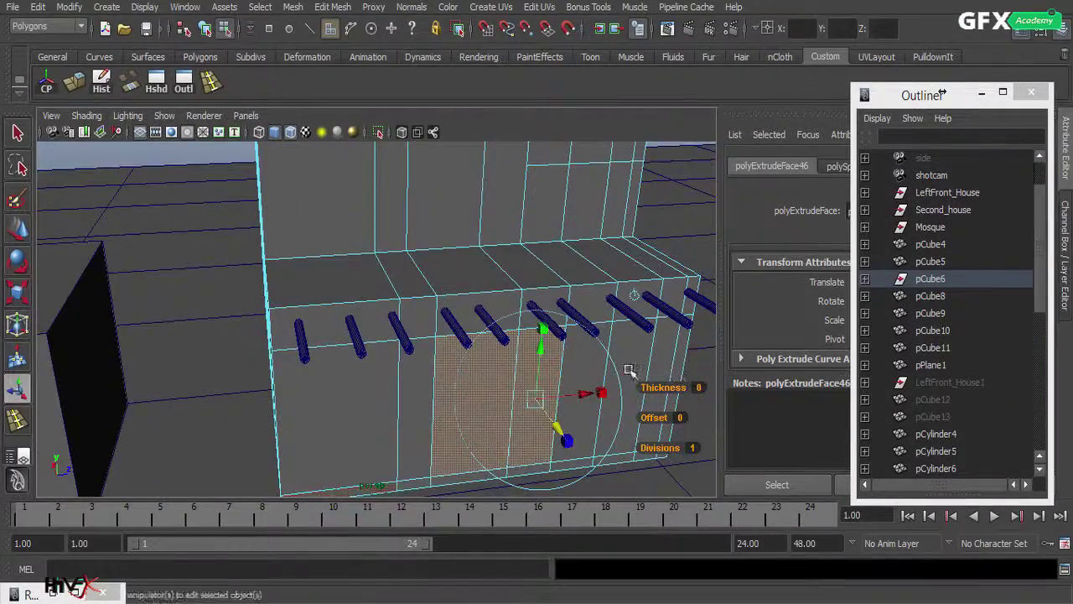
{"action": "left_click_drag", "start_coordinate": [629, 370], "coordinate": [618, 297], "text": "alt"}
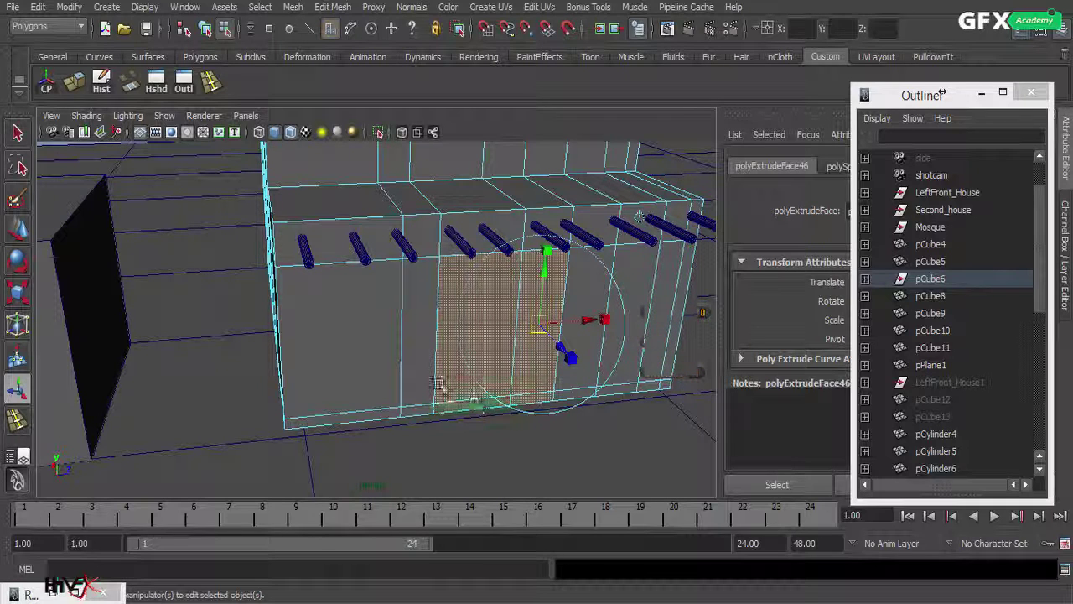
{"action": "left_click", "coordinate": [74, 81]}
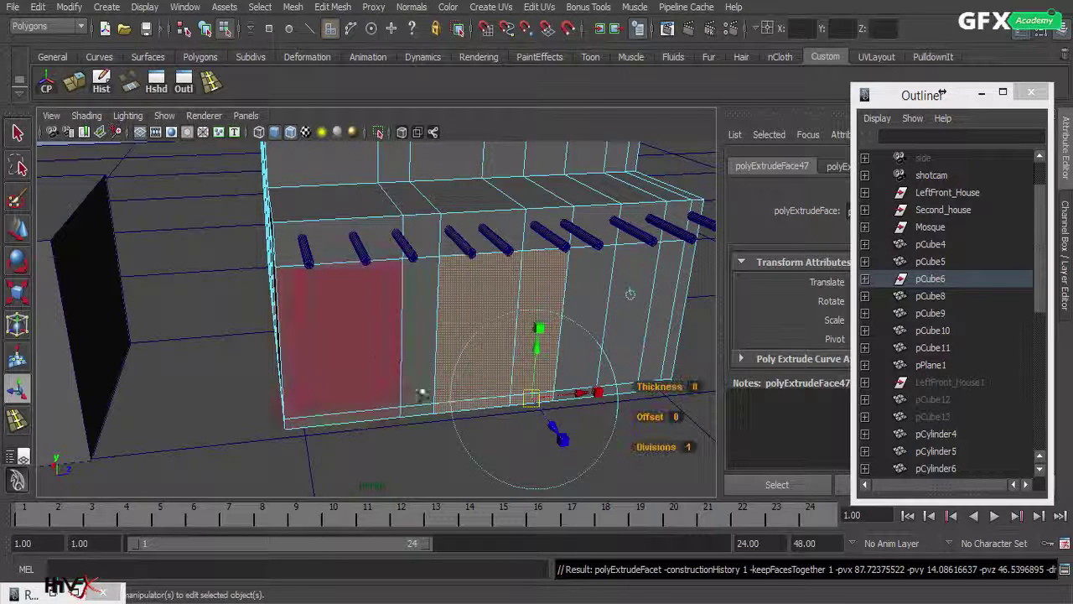
{"action": "left_click_drag", "start_coordinate": [556, 427], "coordinate": [450, 434]}
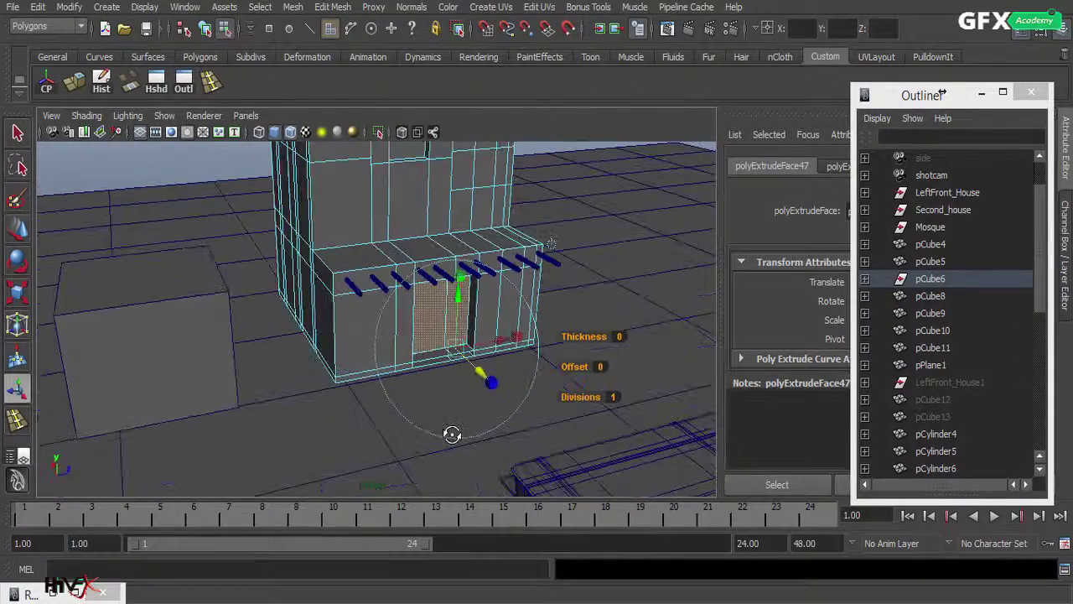
Step: Render the house from a more distant view to check the doorway and the row of ground-floor poles
{"action": "right_click_drag", "start_coordinate": [562, 291], "coordinate": [398, 338], "text": "alt"}
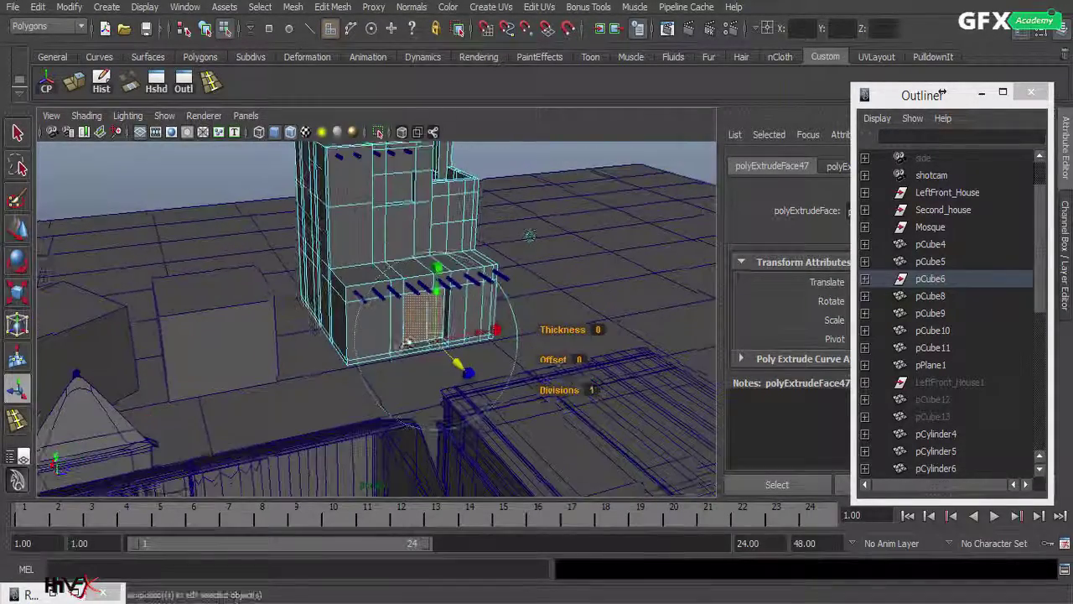
{"action": "left_click", "coordinate": [686, 28]}
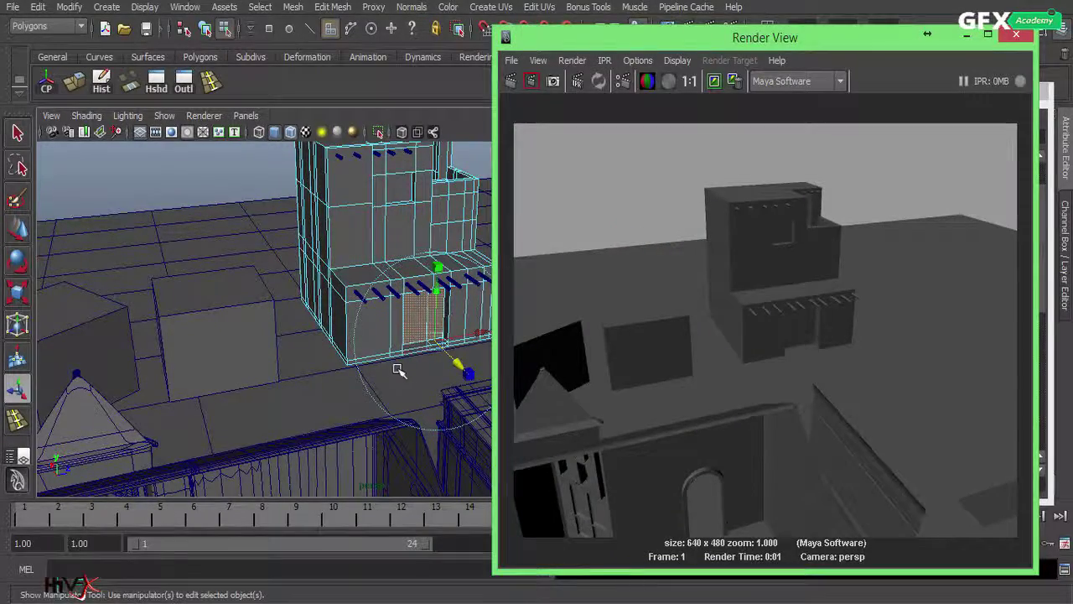
Step: Put the render window away and return the house mesh from face selection to object mode
{"action": "left_click_drag", "start_coordinate": [400, 363], "coordinate": [237, 381], "text": "alt"}
{"action": "left_click", "coordinate": [513, 82]}
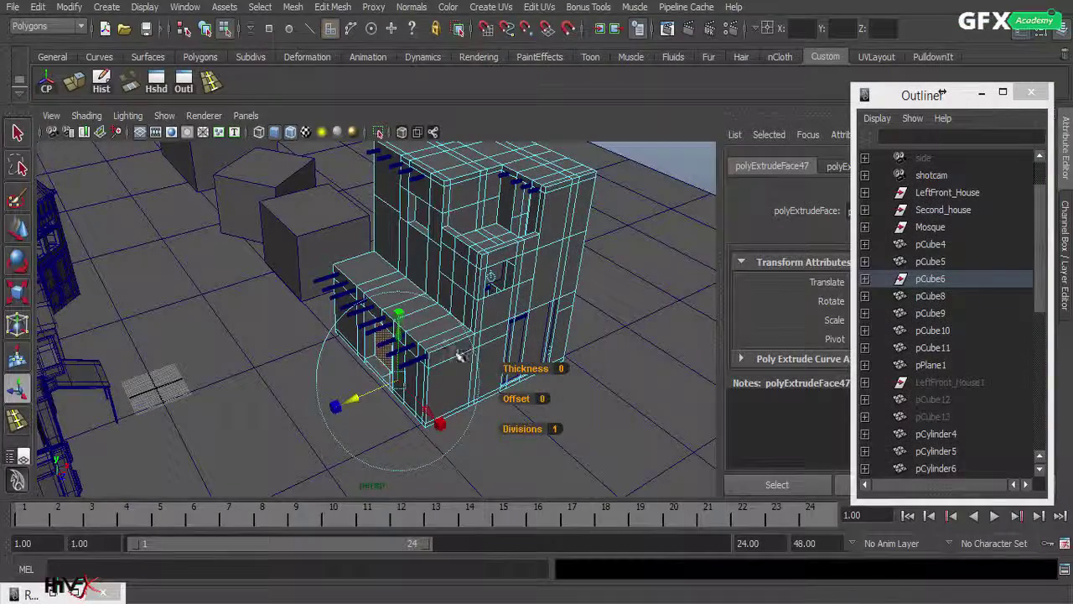
{"action": "left_click", "coordinate": [421, 360]}
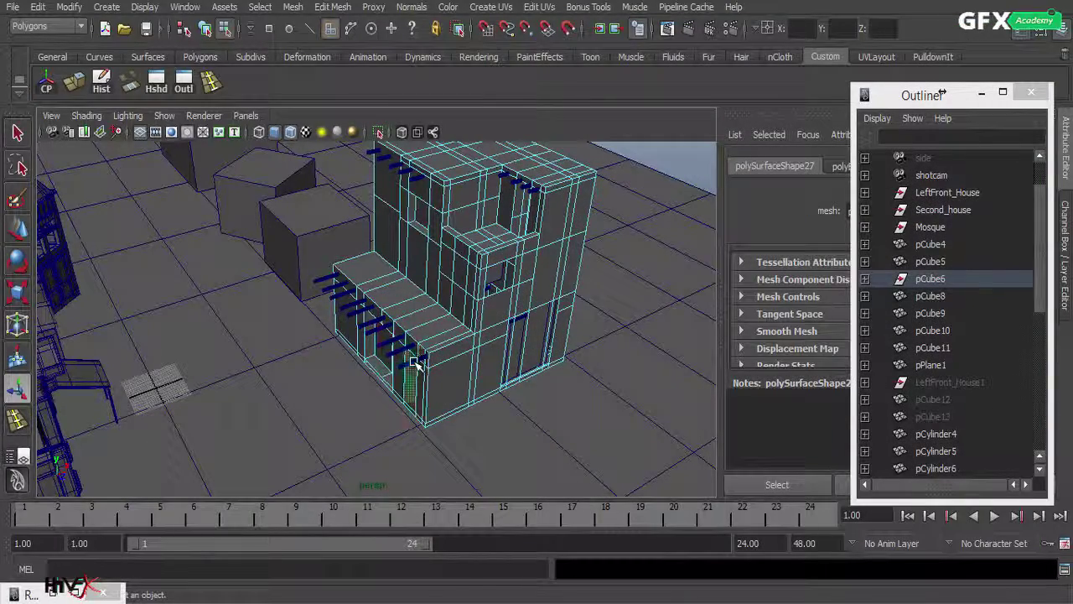
{"action": "right_click_drag", "start_coordinate": [417, 362], "coordinate": [470, 305]}
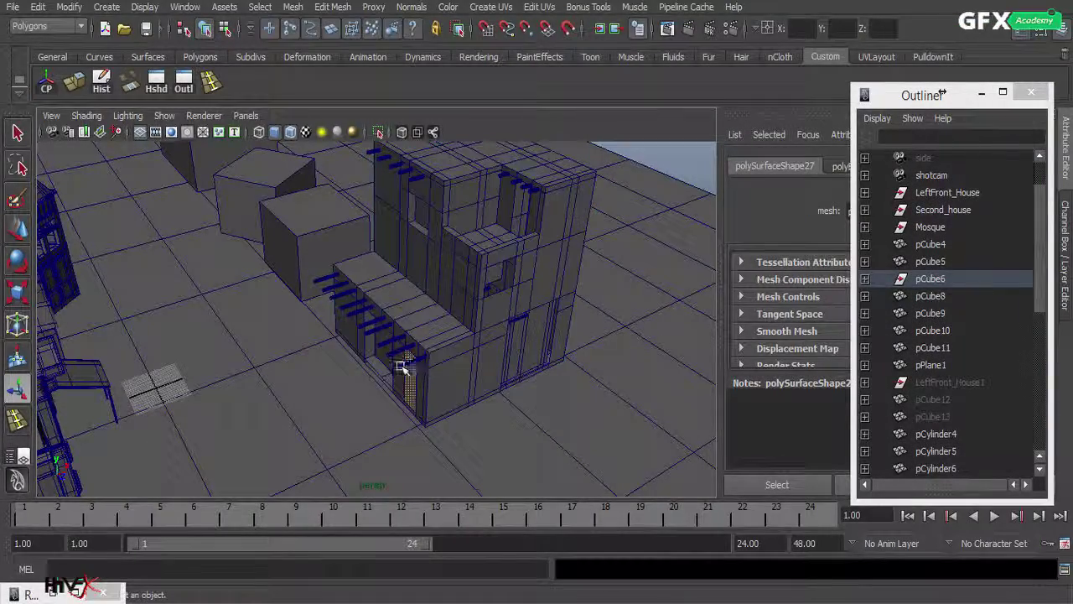
Step: Select the whole row of ground-floor poles and move them inward so that only short ends project from the wall
{"action": "left_click", "coordinate": [405, 368]}
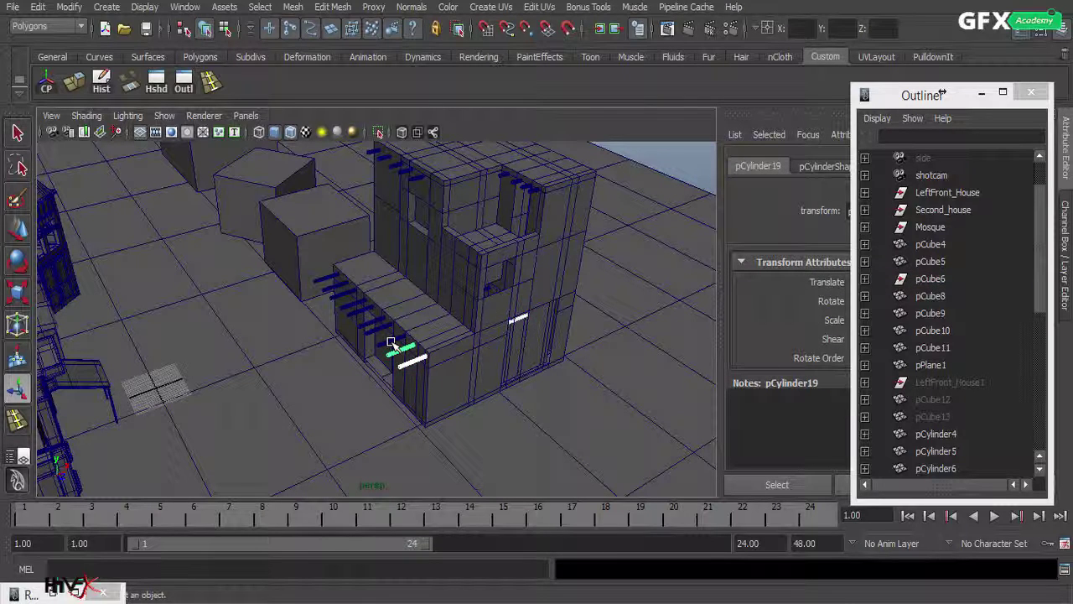
{"action": "left_click", "coordinate": [390, 341], "text": "shift"}
{"action": "left_click", "coordinate": [381, 329], "text": "shift"}
{"action": "left_click", "coordinate": [374, 320], "text": "shift"}
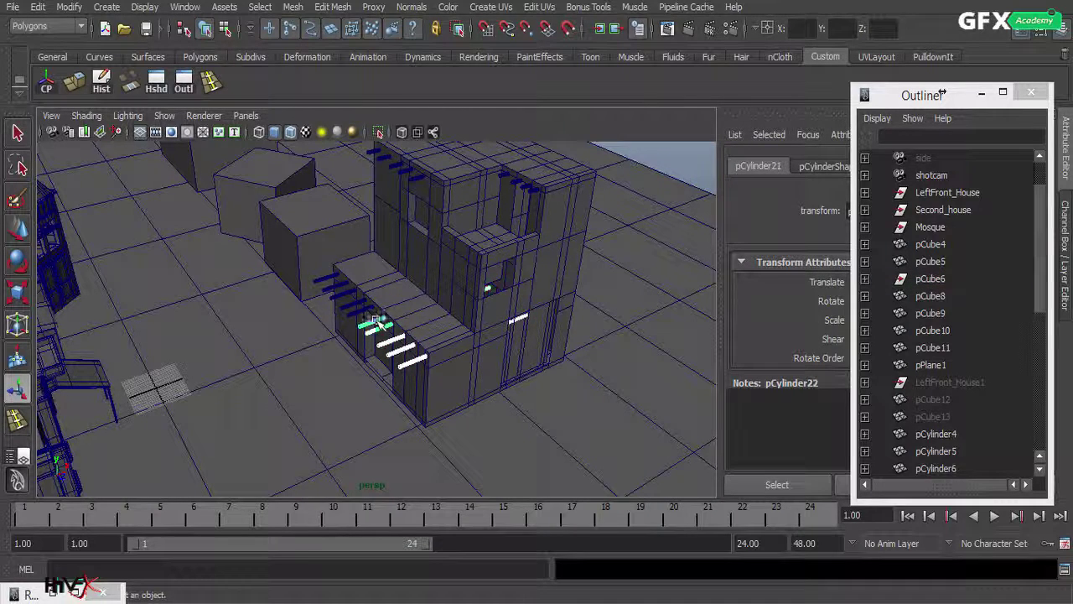
{"action": "left_click", "coordinate": [360, 300]}
{"action": "left_click", "coordinate": [356, 302]}
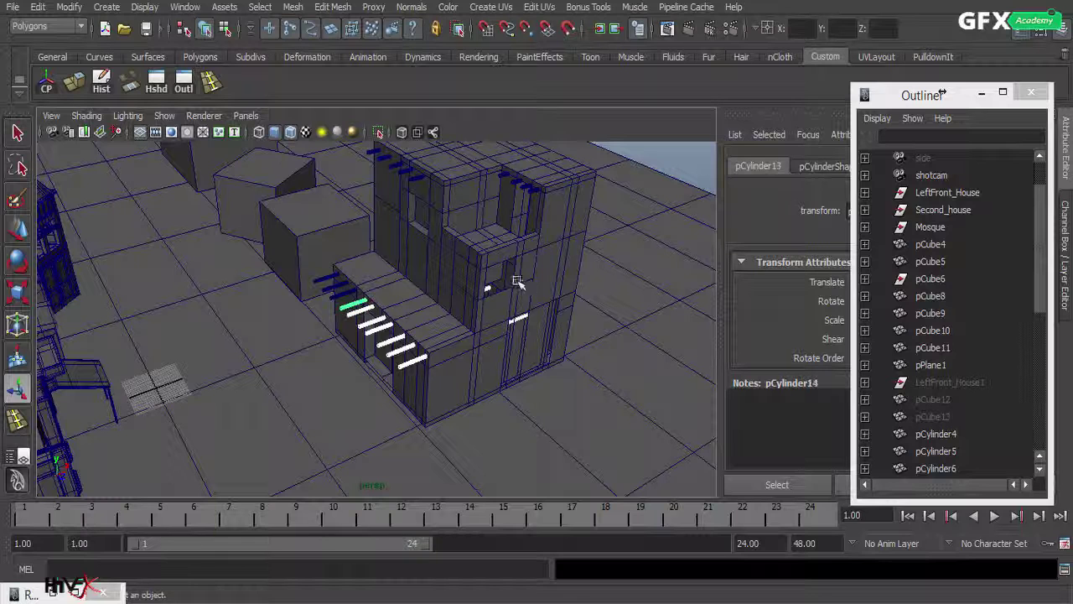
{"action": "left_click", "coordinate": [334, 284]}
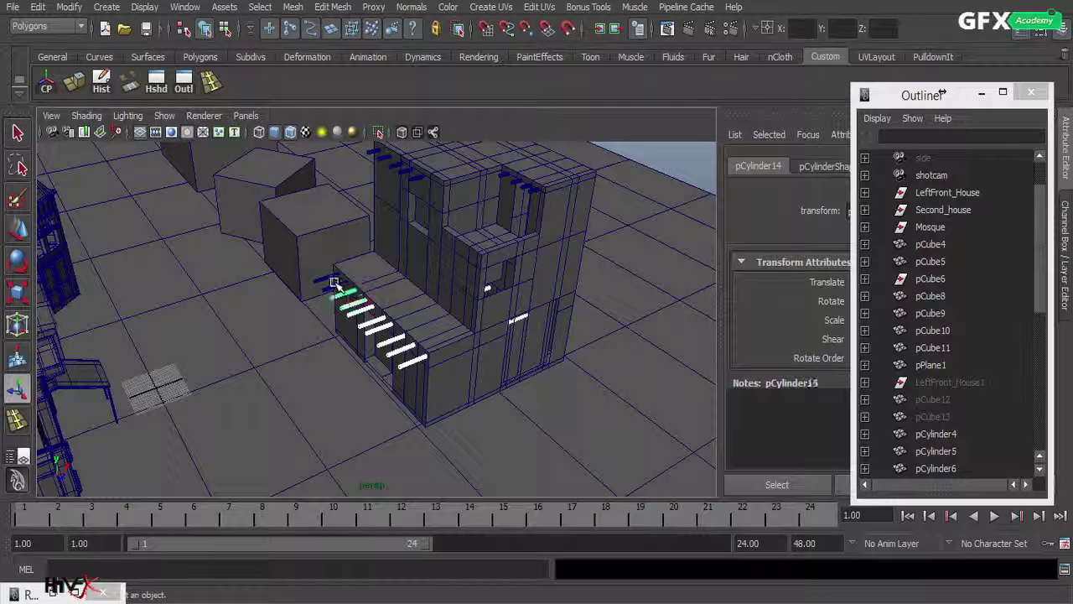
{"action": "left_click", "coordinate": [327, 277]}
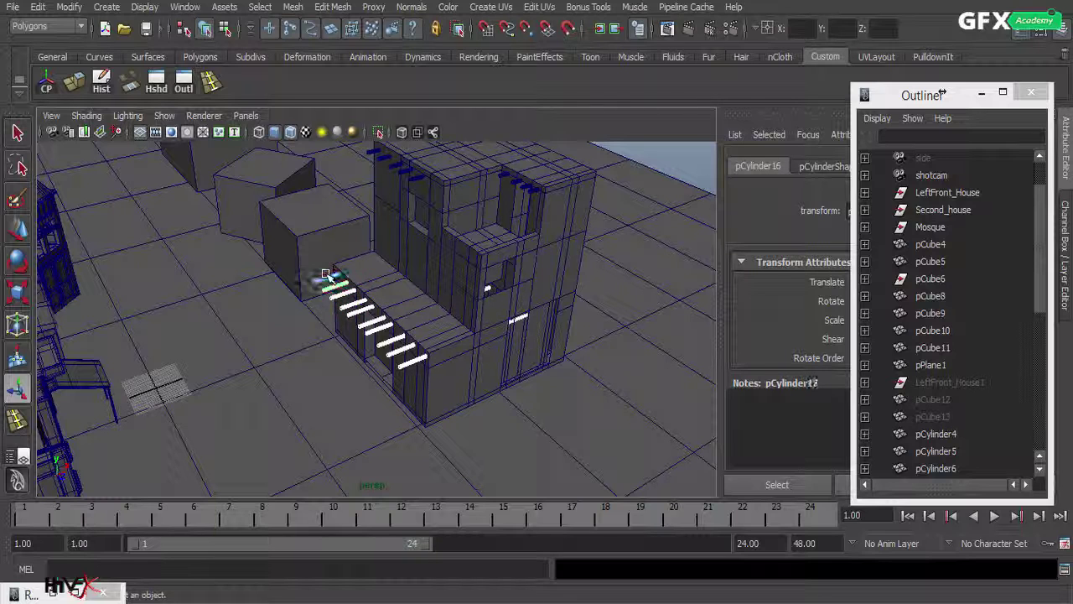
{"action": "left_click", "coordinate": [18, 230]}
{"action": "mouse_move", "coordinate": [408, 251]}
{"action": "left_mouse_down"}
{"action": "mouse_move", "coordinate": [414, 241]}
{"action": "mouse_move", "coordinate": [425, 248]}
{"action": "left_mouse_up"}
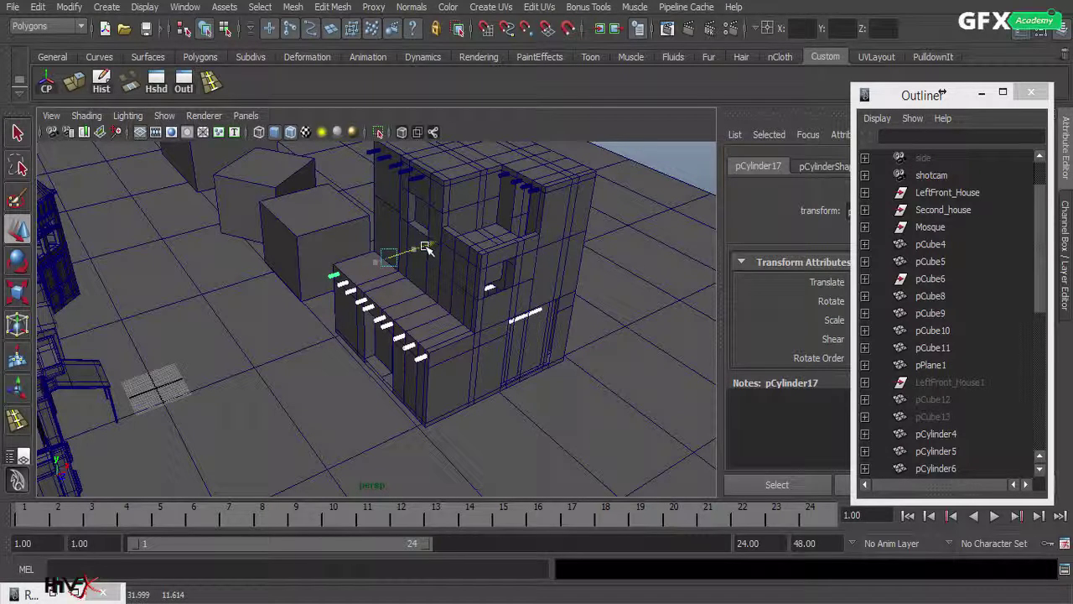
{"action": "left_click", "coordinate": [664, 168]}
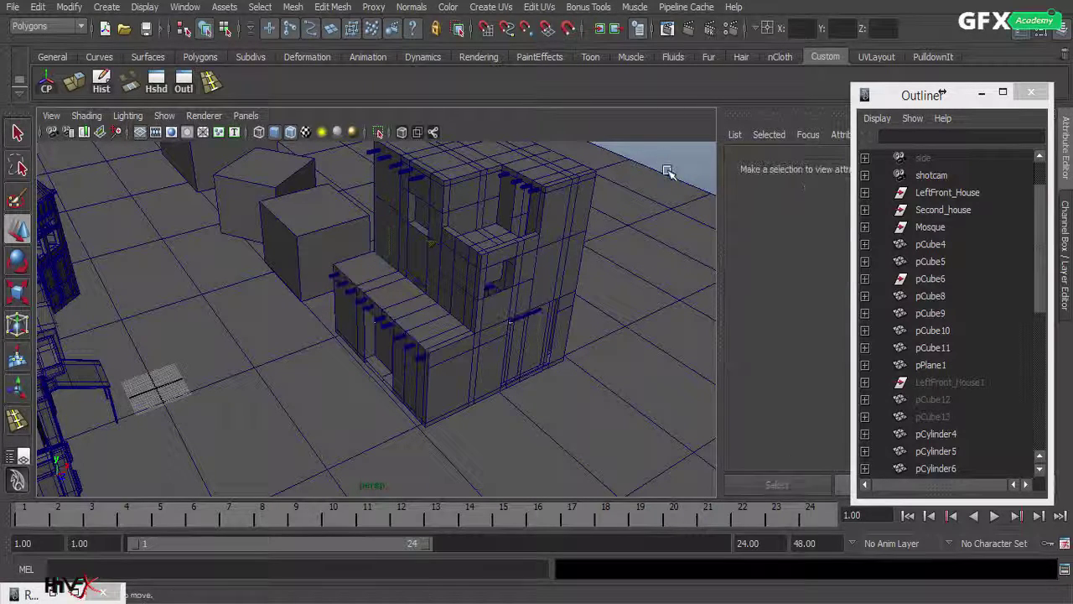
{"action": "left_click", "coordinate": [529, 314]}
{"action": "left_click", "coordinate": [530, 315]}
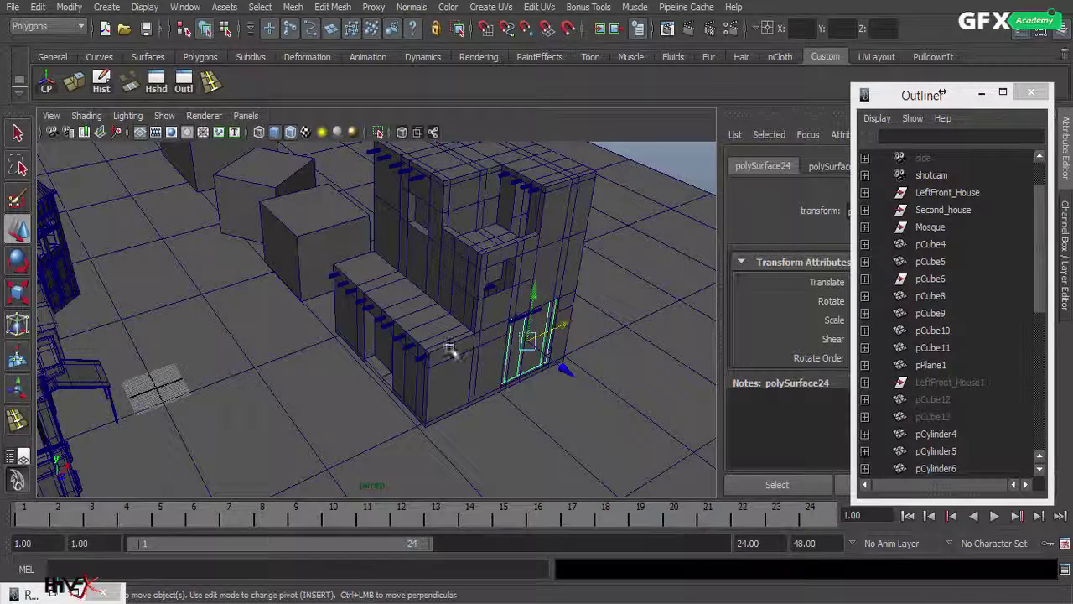
{"action": "left_click", "coordinate": [419, 359]}
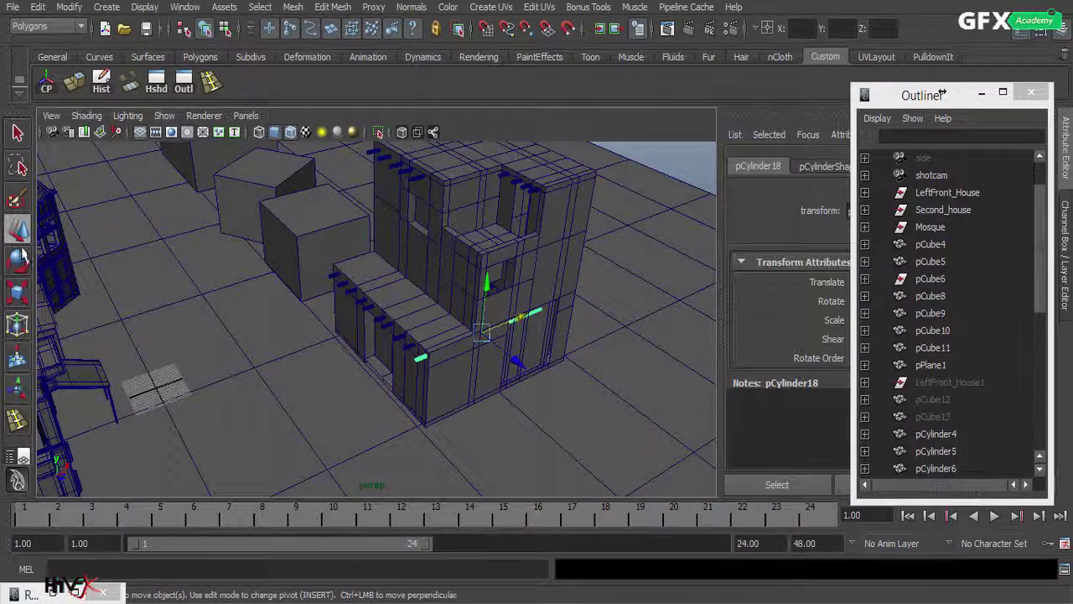
{"action": "left_click", "coordinate": [17, 289]}
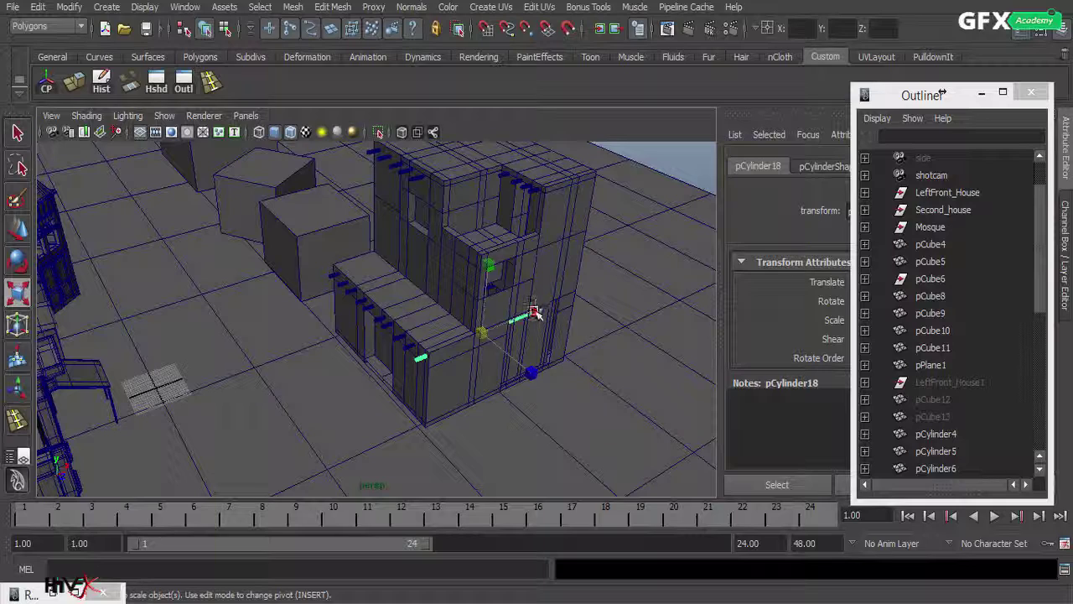
{"action": "left_click_drag", "start_coordinate": [459, 390], "coordinate": [377, 364], "text": "alt"}
{"action": "right_click", "coordinate": [459, 334]}
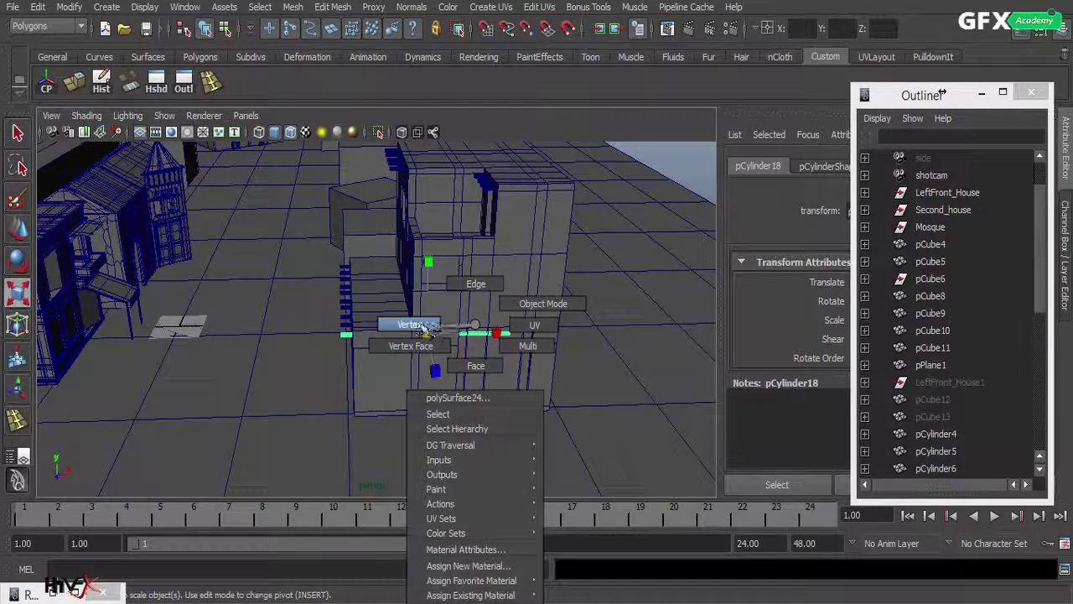
{"action": "left_click", "coordinate": [542, 303]}
{"action": "left_click", "coordinate": [466, 377]}
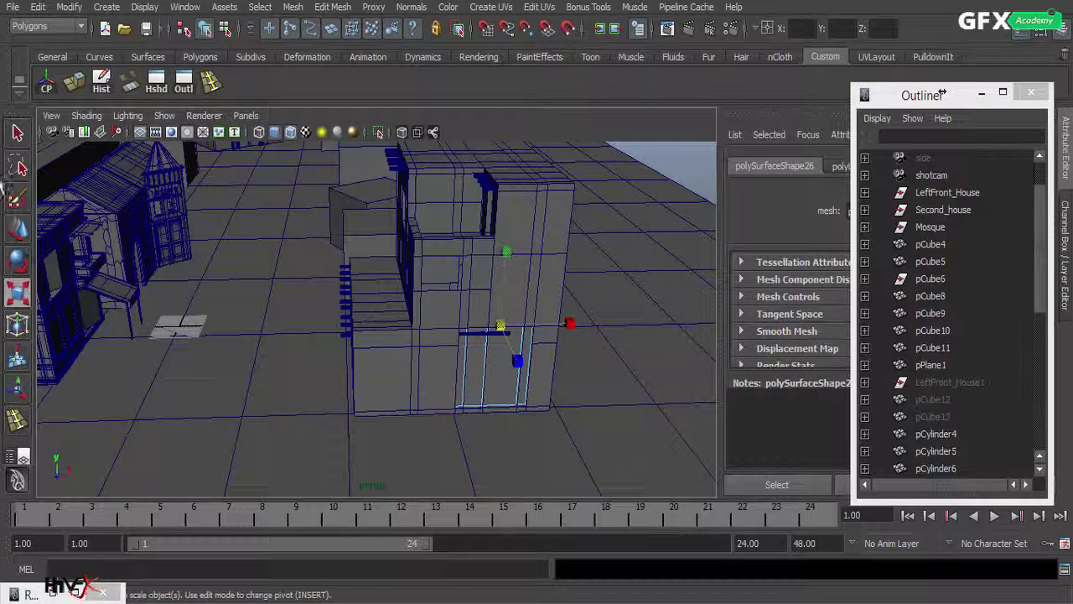
{"action": "left_click", "coordinate": [19, 228]}
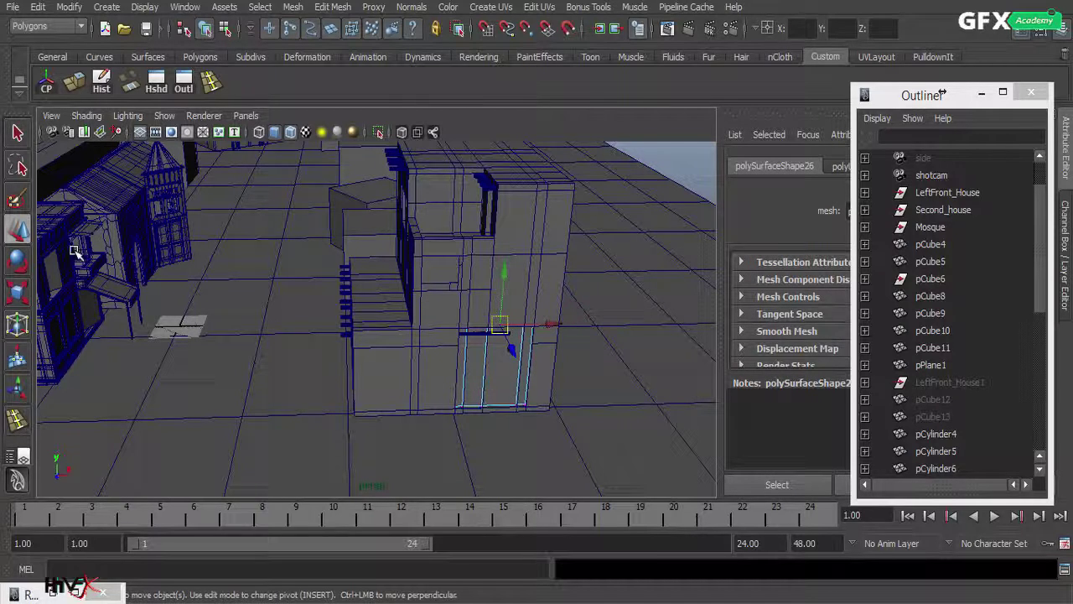
{"action": "left_click", "coordinate": [339, 336]}
{"action": "left_click_drag", "start_coordinate": [498, 346], "coordinate": [487, 359]}
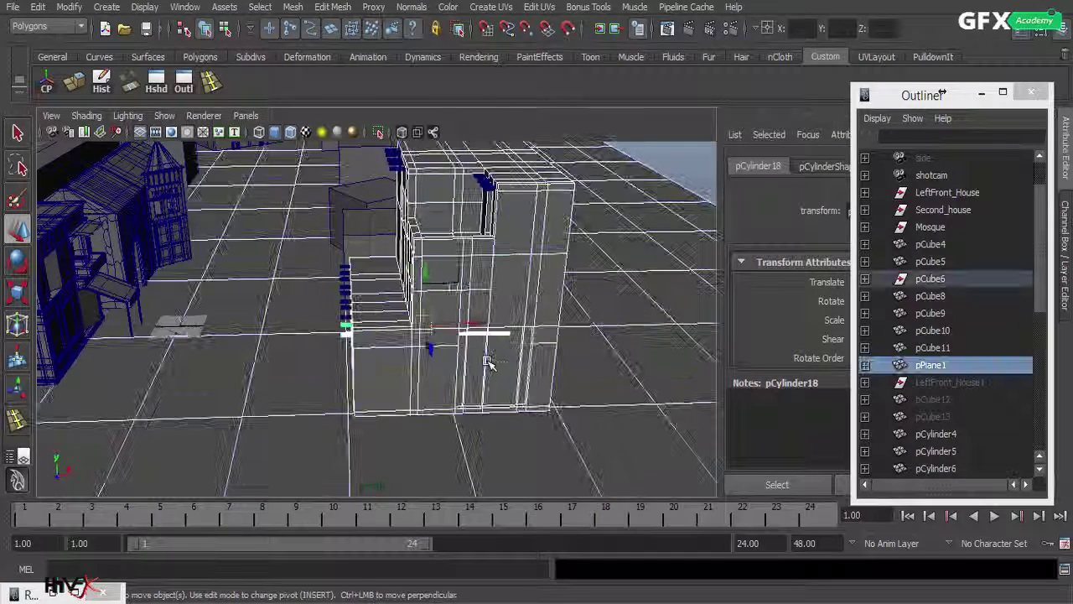
{"action": "left_click", "coordinate": [517, 330]}
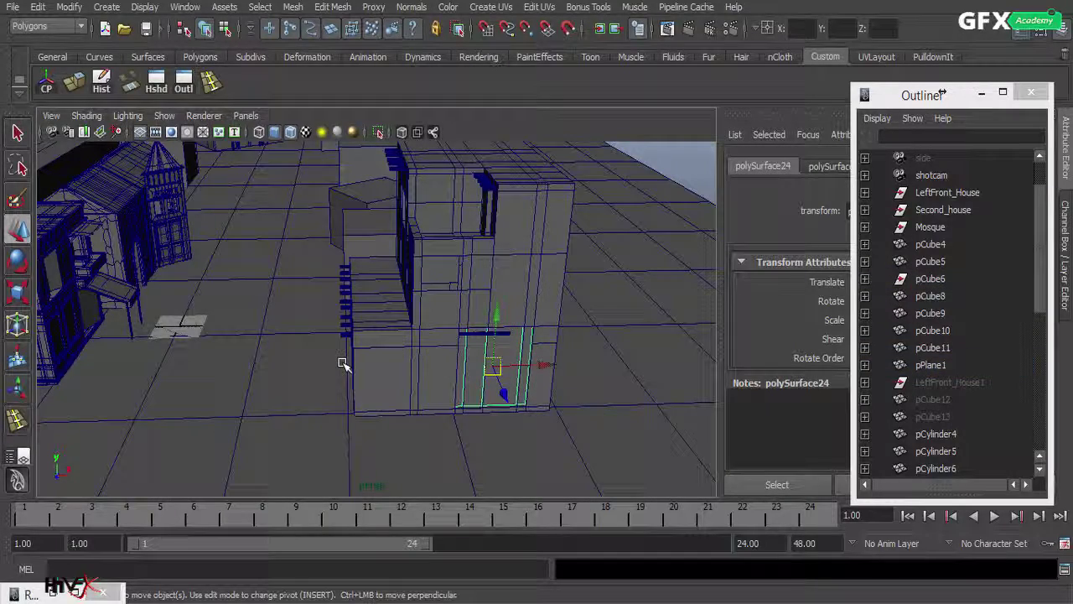
Step: Shorten the ground-floor pole nearest the corner by moving its far-end vertices back inside the wall, out of the side recess
{"action": "scroll", "coordinate": [342, 362], "scroll_direction": "up", "scroll_amount": 4}
{"action": "left_click", "coordinate": [272, 374]}
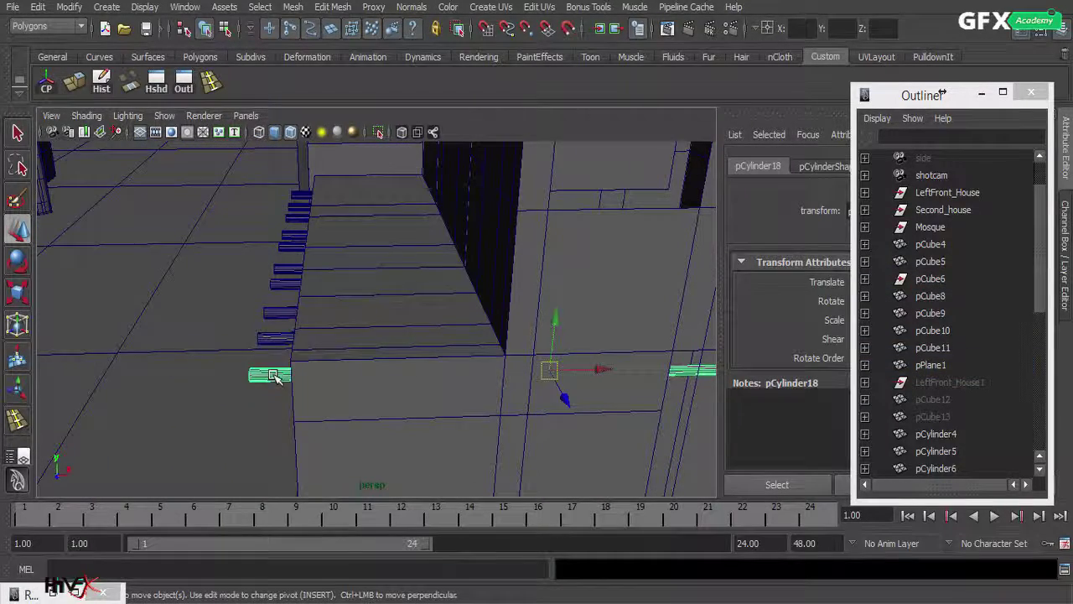
{"action": "right_click_drag", "start_coordinate": [273, 375], "coordinate": [199, 322]}
{"action": "middle_click_drag", "start_coordinate": [545, 302], "coordinate": [129, 244], "text": "alt"}
{"action": "left_click_drag", "start_coordinate": [486, 273], "coordinate": [374, 423]}
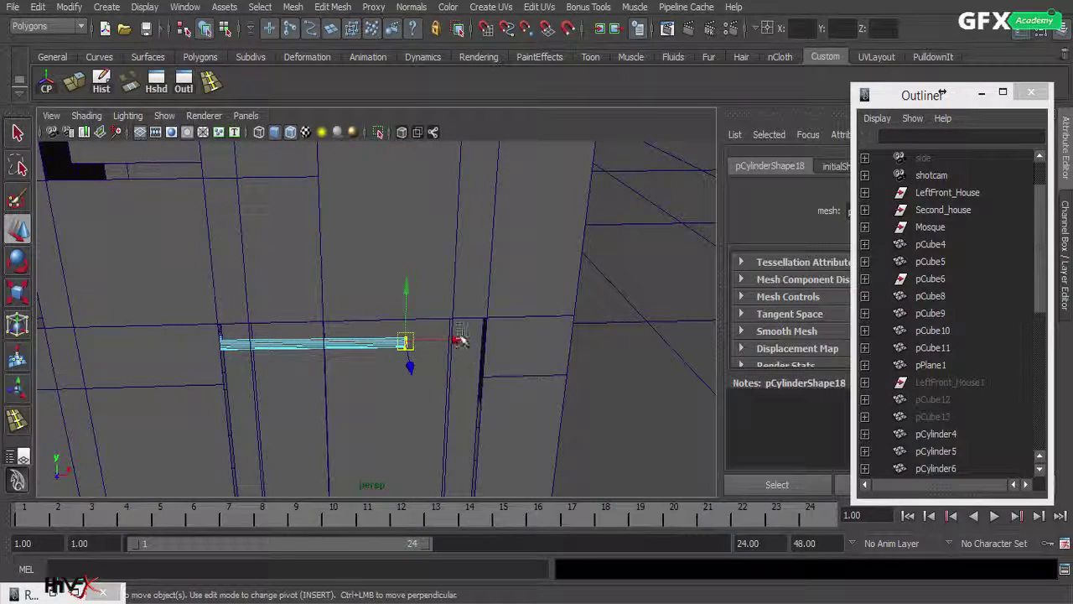
{"action": "left_click_drag", "start_coordinate": [457, 340], "coordinate": [270, 333]}
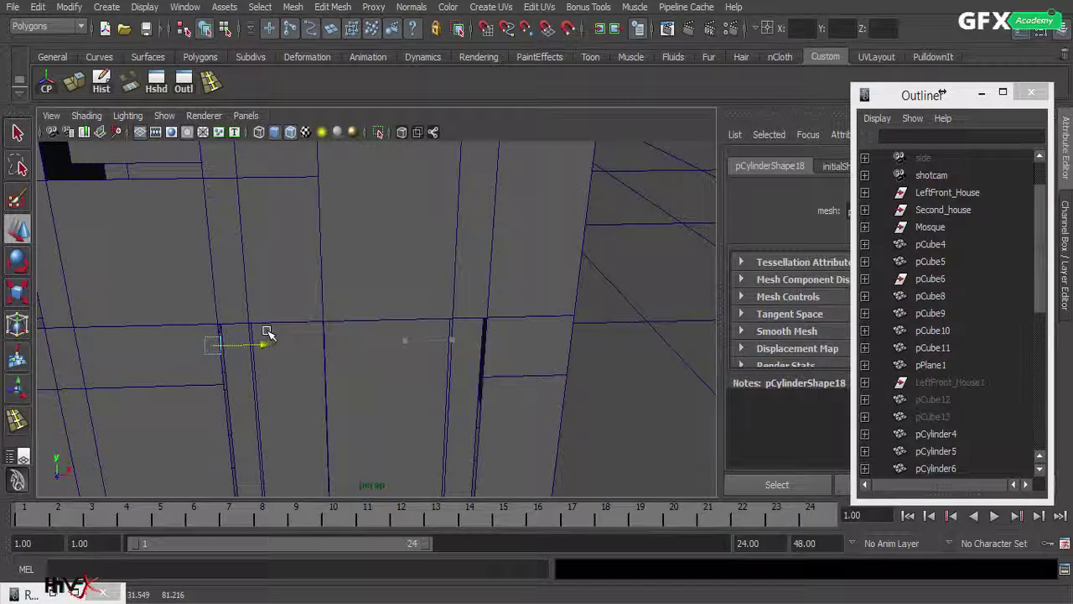
Step: Shorten the second ground-floor pole from the corner by pulling its inner-end vertices back, clear of the side window opening
{"action": "left_click_drag", "start_coordinate": [329, 316], "coordinate": [491, 356], "text": "alt"}
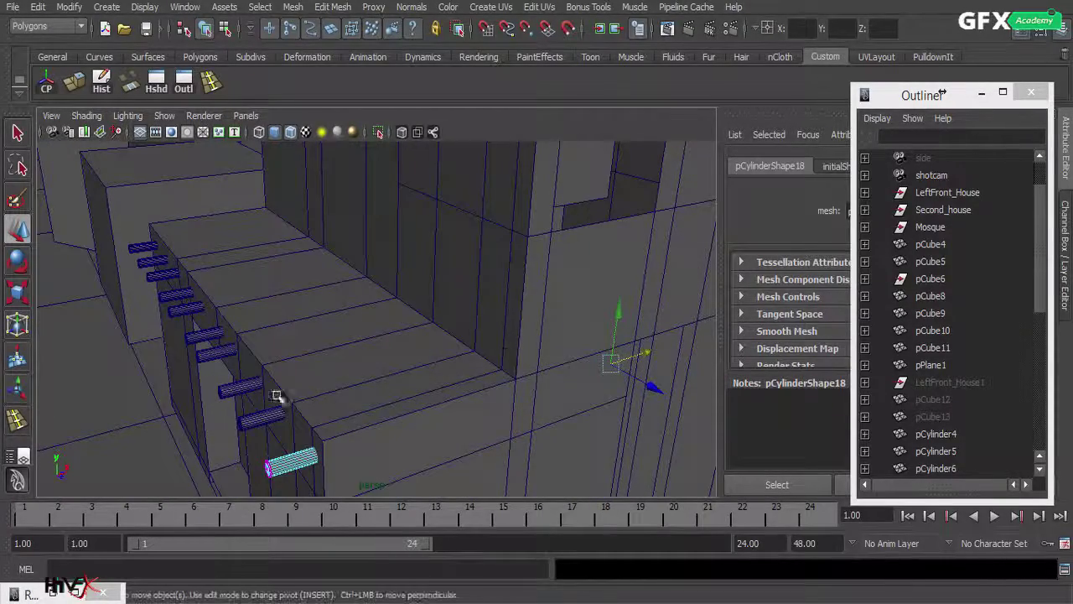
{"action": "left_click", "coordinate": [270, 413]}
{"action": "right_click_drag", "start_coordinate": [273, 324], "coordinate": [218, 325]}
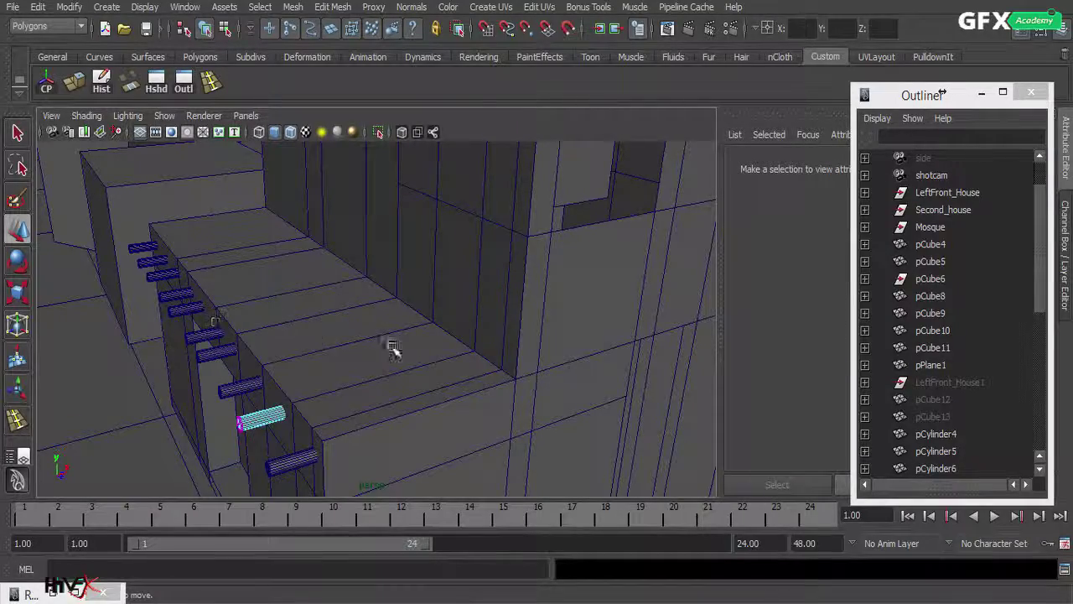
{"action": "left_click_drag", "start_coordinate": [391, 347], "coordinate": [523, 431], "text": "alt"}
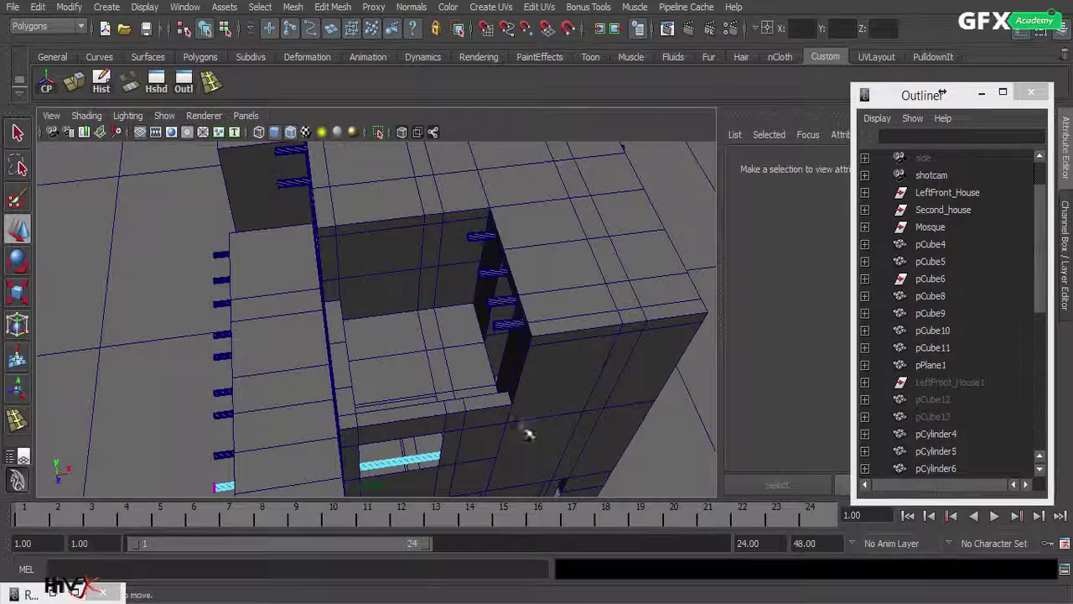
{"action": "left_click_drag", "start_coordinate": [529, 388], "coordinate": [395, 471], "text": "alt"}
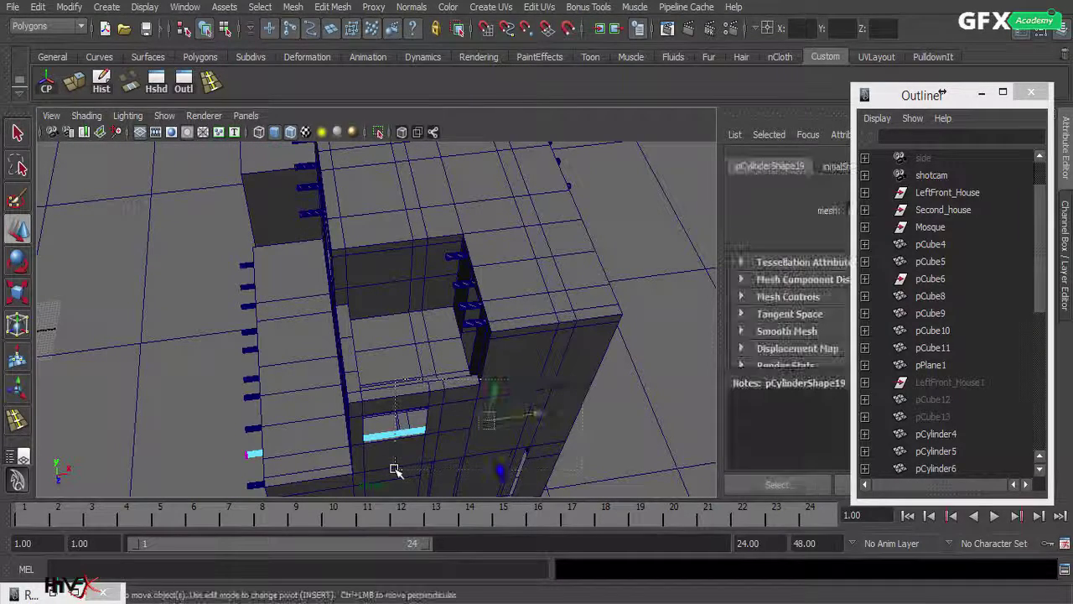
{"action": "left_click_drag", "start_coordinate": [493, 422], "coordinate": [411, 431]}
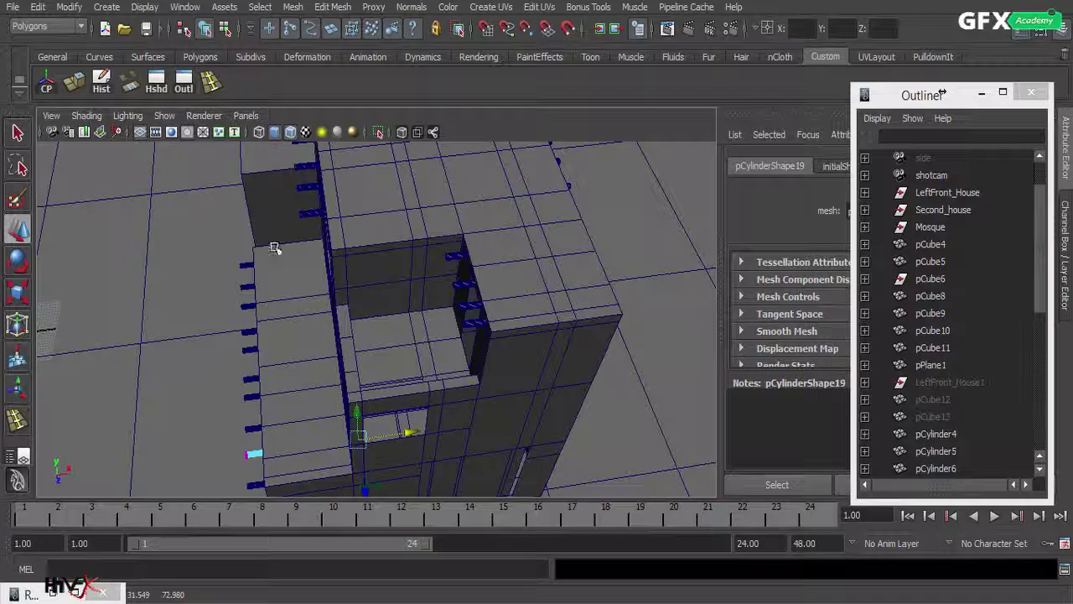
Step: Leave vertex editing, return to object mode and clear the selection
{"action": "left_click_drag", "start_coordinate": [352, 330], "coordinate": [411, 300], "text": "alt"}
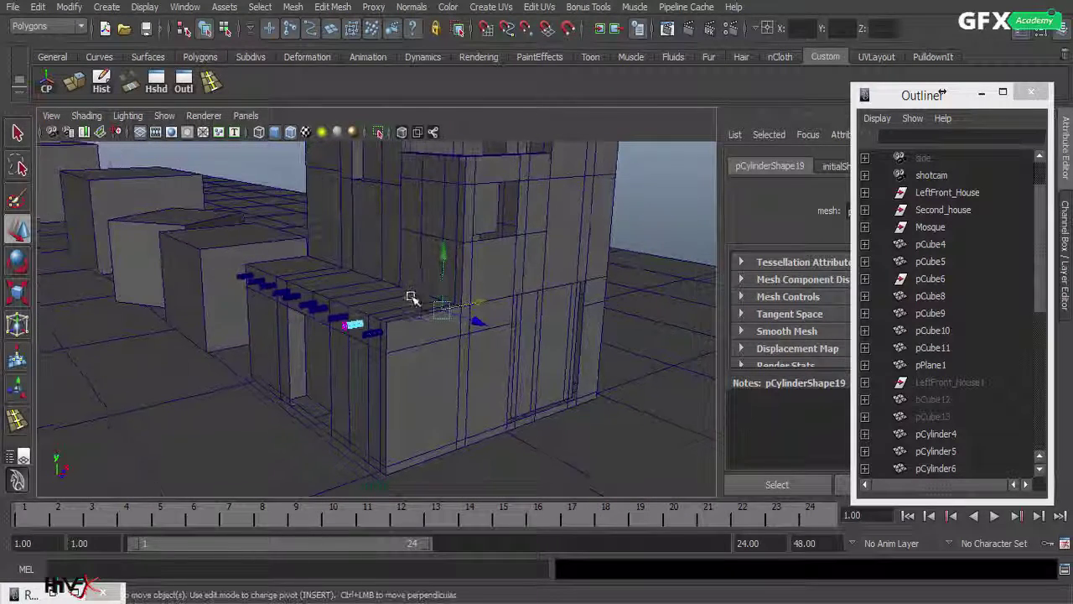
{"action": "left_click", "coordinate": [678, 213]}
{"action": "right_click_drag", "start_coordinate": [509, 261], "coordinate": [553, 240]}
{"action": "left_click", "coordinate": [554, 251]}
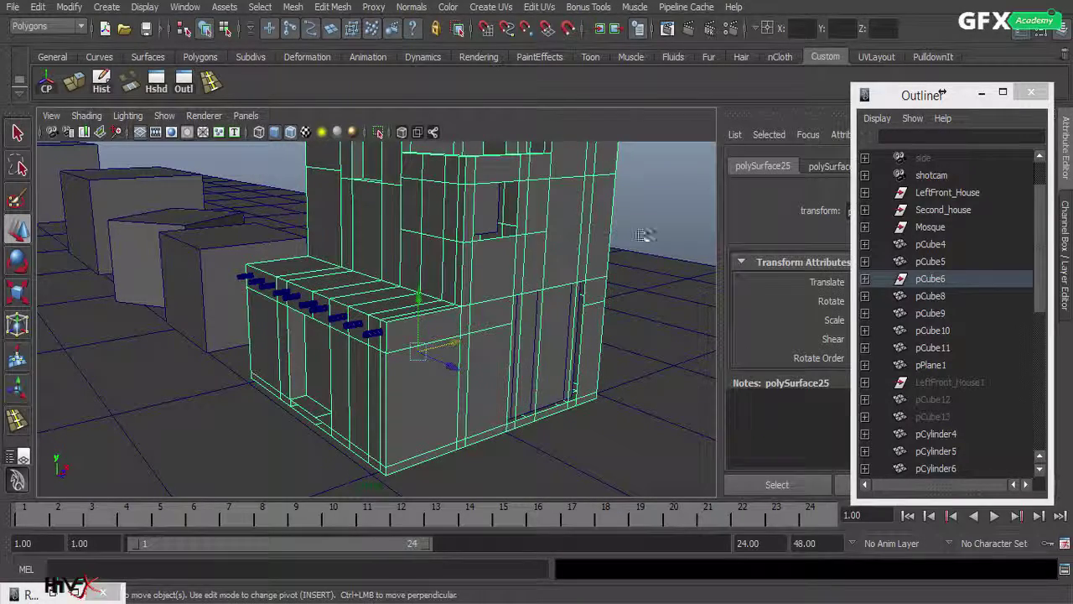
{"action": "left_click", "coordinate": [658, 225]}
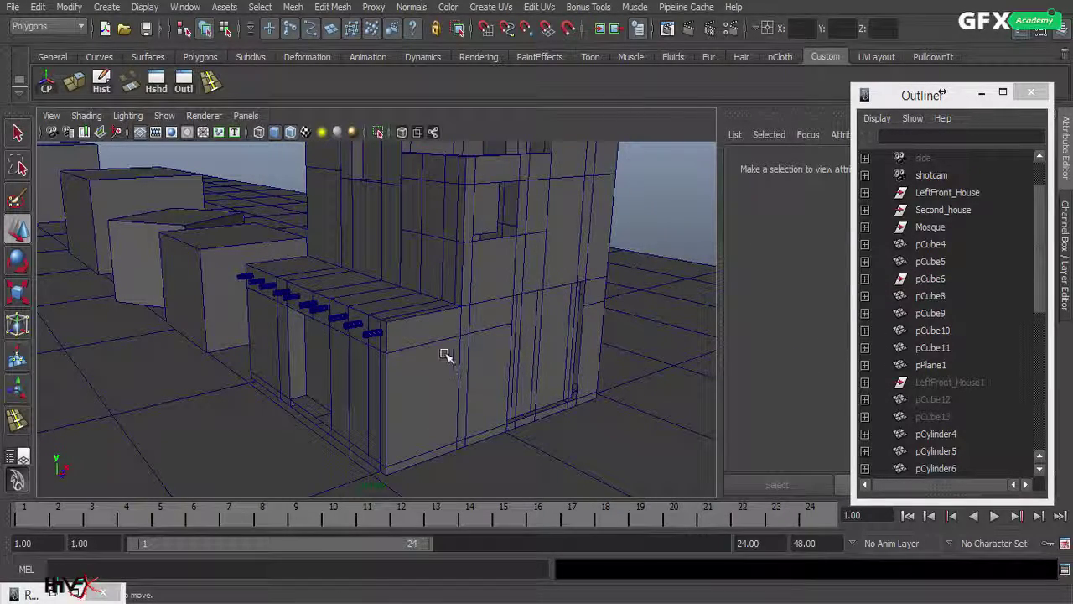
Step: Select all the pole cylinders from pCylinder4 to pCylinder22, the polySurface24 piece and the house body pCube6 together
{"action": "right_click_drag", "start_coordinate": [566, 309], "coordinate": [383, 357], "text": "alt"}
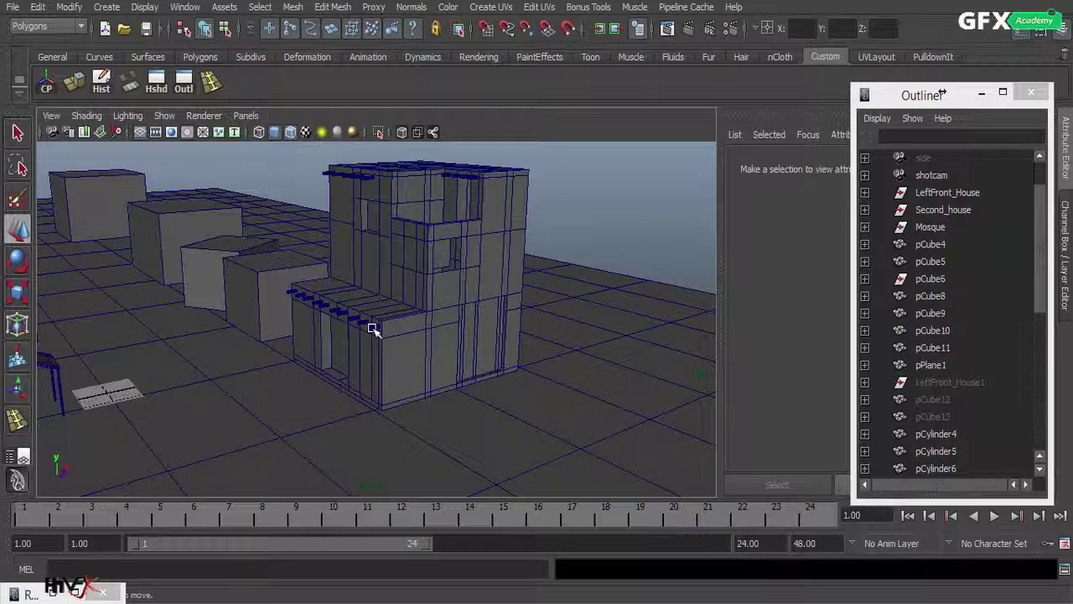
{"action": "left_click", "coordinate": [471, 245]}
{"action": "left_click", "coordinate": [929, 278]}
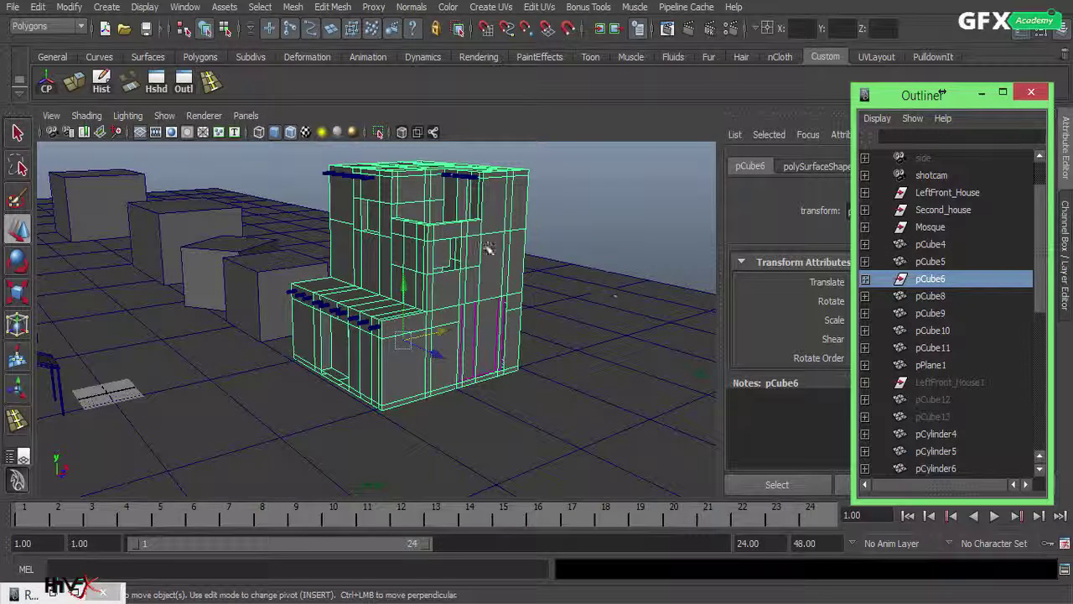
{"action": "left_click", "coordinate": [474, 178]}
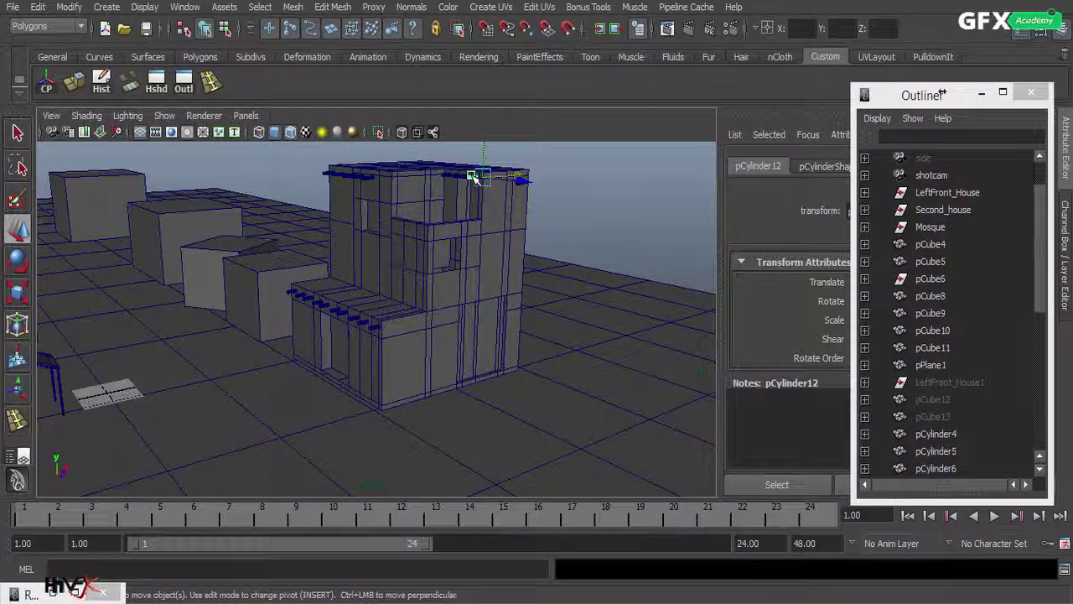
{"action": "left_click_drag", "start_coordinate": [1042, 267], "coordinate": [1052, 362]}
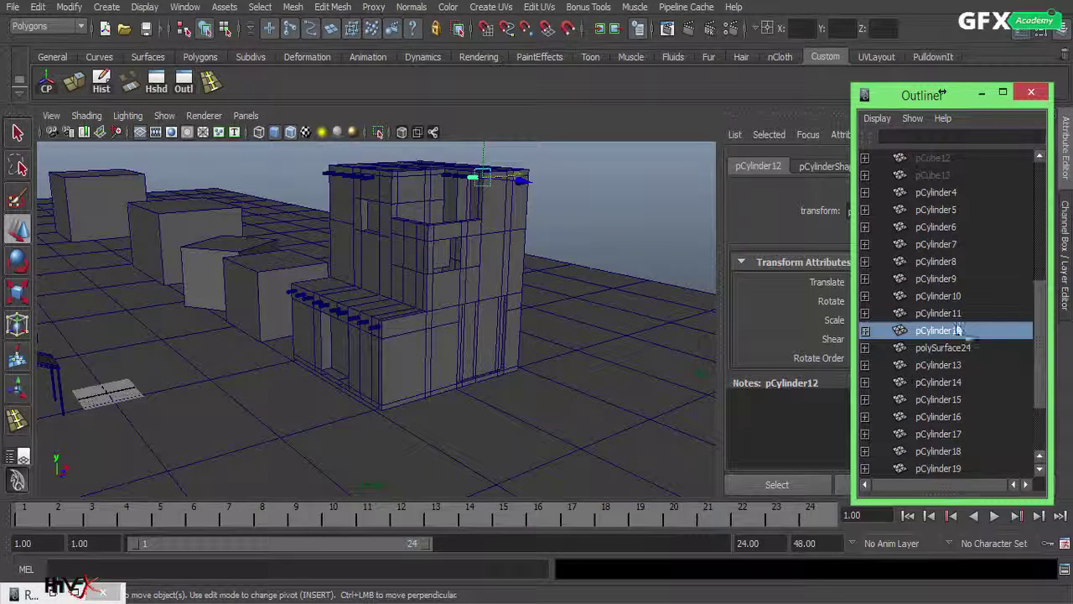
{"action": "left_click", "coordinate": [943, 195]}
{"action": "left_click", "coordinate": [946, 469], "text": "shift"}
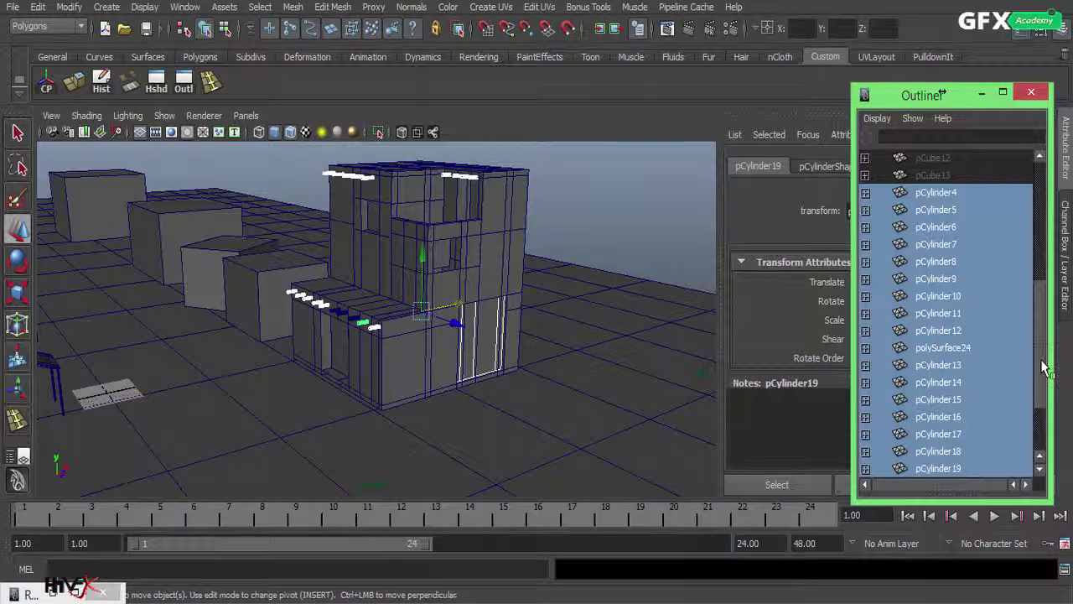
{"action": "scroll", "coordinate": [1035, 403], "scroll_direction": "down", "scroll_amount": 2}
{"action": "left_click", "coordinate": [932, 415], "text": "shift"}
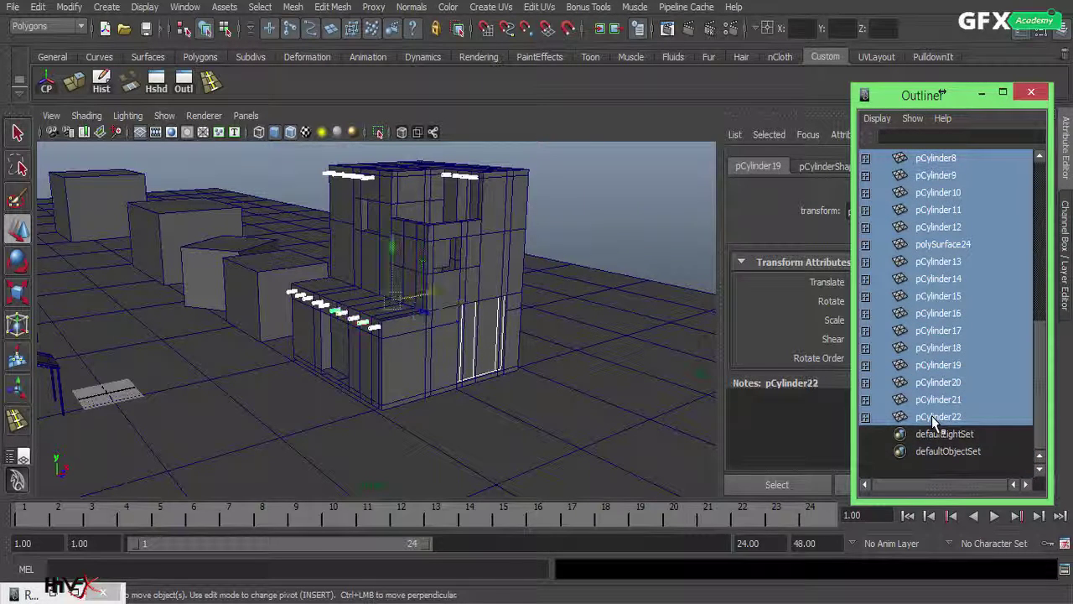
{"action": "left_click_drag", "start_coordinate": [1044, 379], "coordinate": [1048, 228]}
{"action": "left_click", "coordinate": [948, 228]}
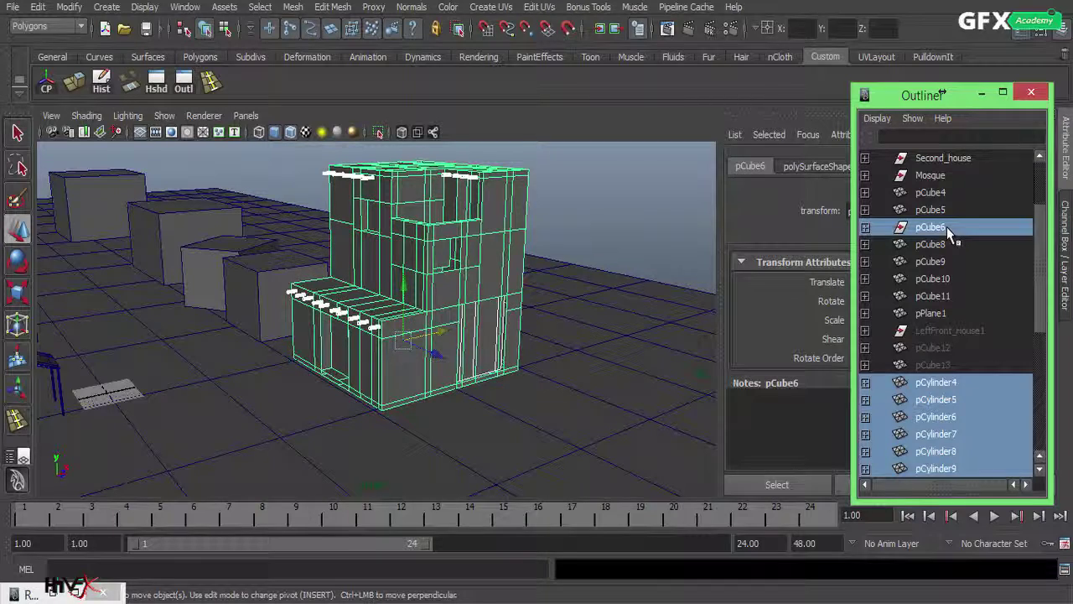
Step: Group the selected house parts and name the group Right House
{"action": "key", "text": "ctrl+g"}
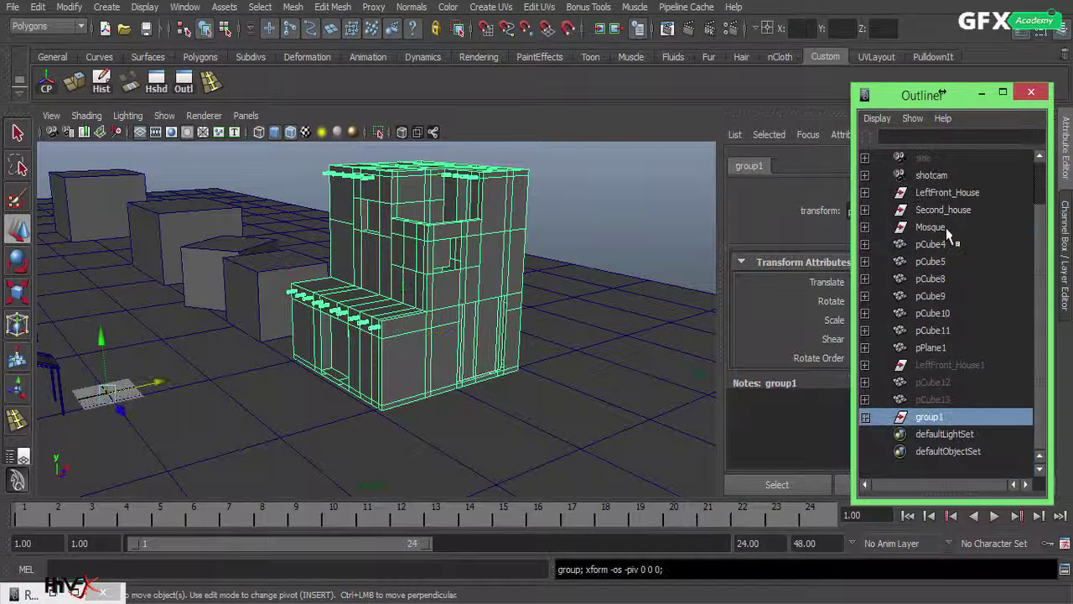
{"action": "double_click", "coordinate": [945, 415]}
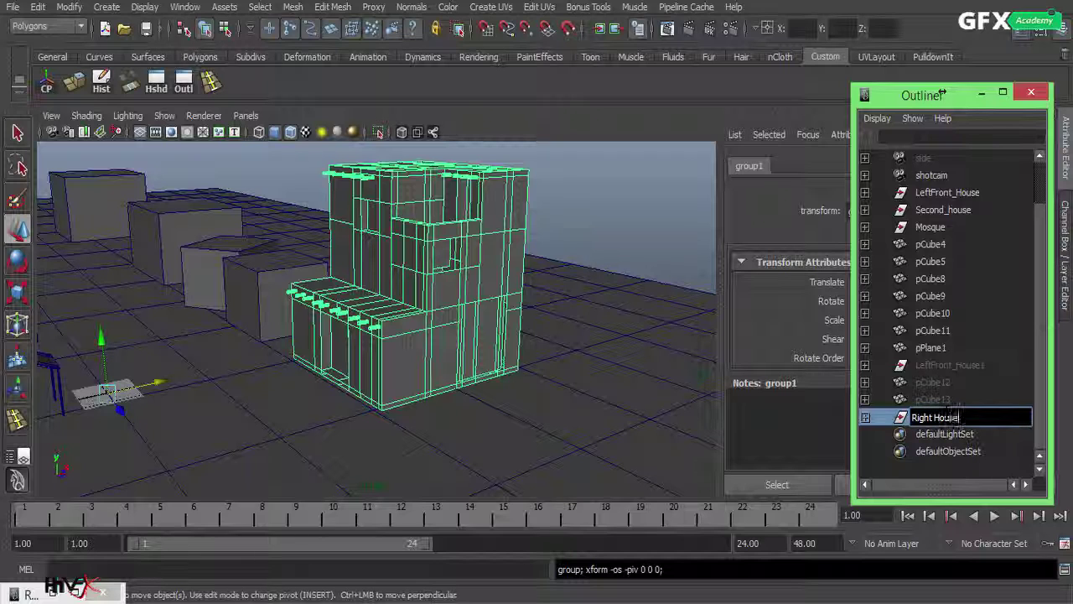
{"action": "key", "text": "Return"}
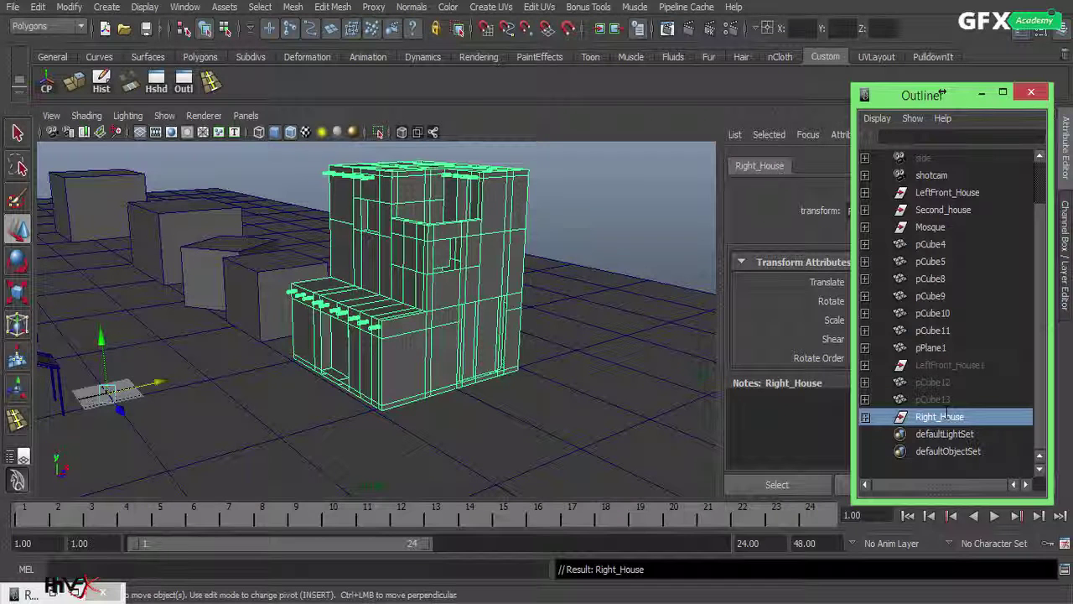
Step: Centre the house group's pivot and reorder the group to sit directly after Second_house in the Outliner
{"action": "left_click", "coordinate": [45, 84]}
{"action": "middle_click_drag", "start_coordinate": [933, 419], "coordinate": [942, 226]}
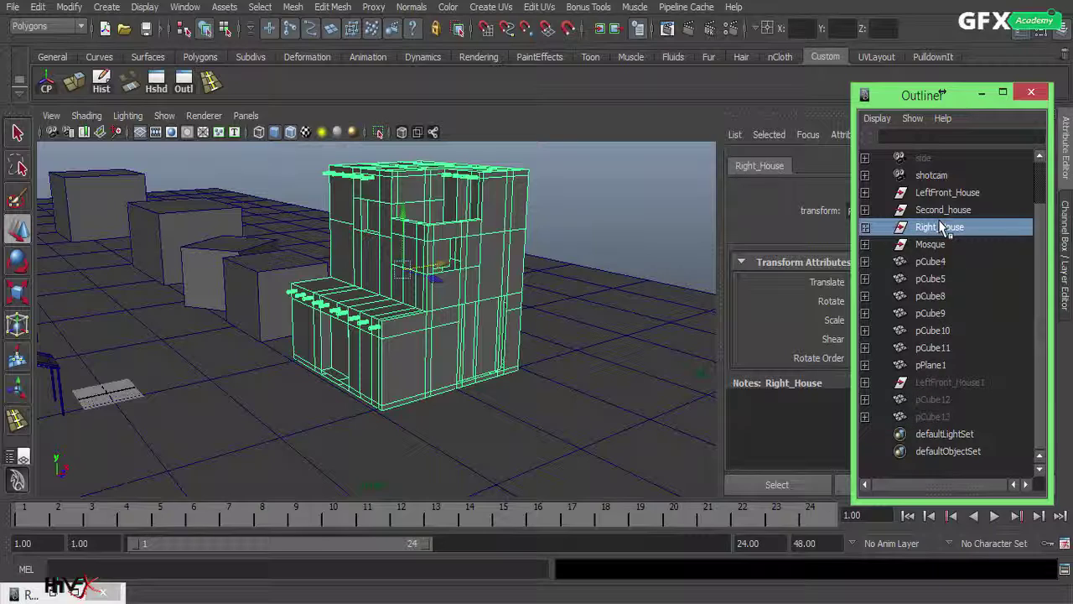
Step: Hide the Right_House group and show it again to check that it contains the whole house
{"action": "left_click_drag", "start_coordinate": [390, 346], "coordinate": [506, 355], "text": "alt"}
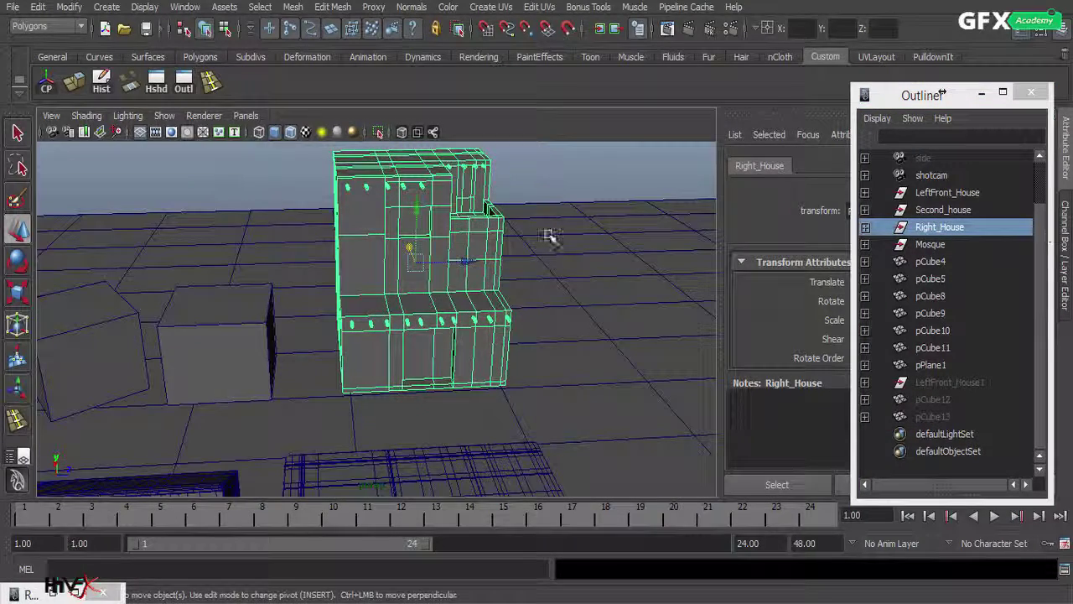
{"action": "key", "text": "ctrl+h"}
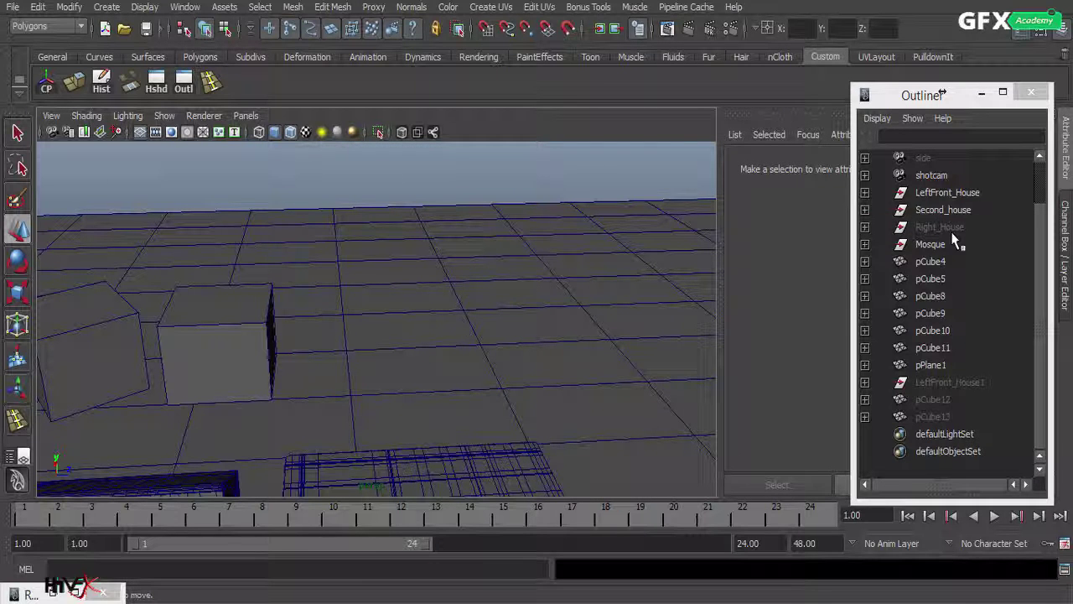
{"action": "left_click", "coordinate": [947, 228]}
{"action": "key", "text": "shift+h"}
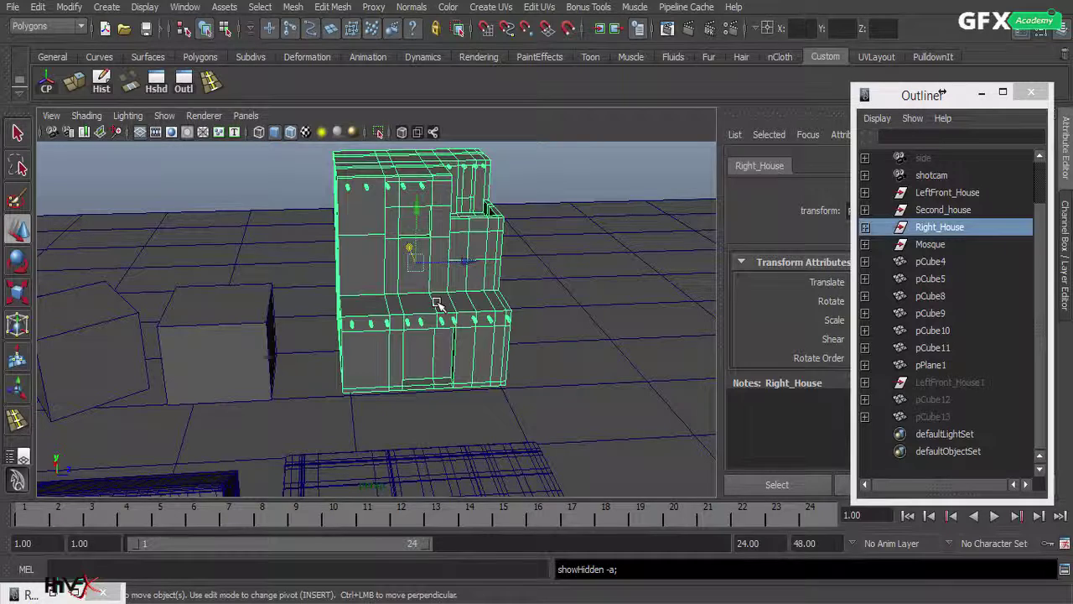
Step: Look through the shotcam camera and move the Right_House group slightly outward, away from the street
{"action": "left_click", "coordinate": [246, 115]}
{"action": "mouse_move", "coordinate": [277, 131]}
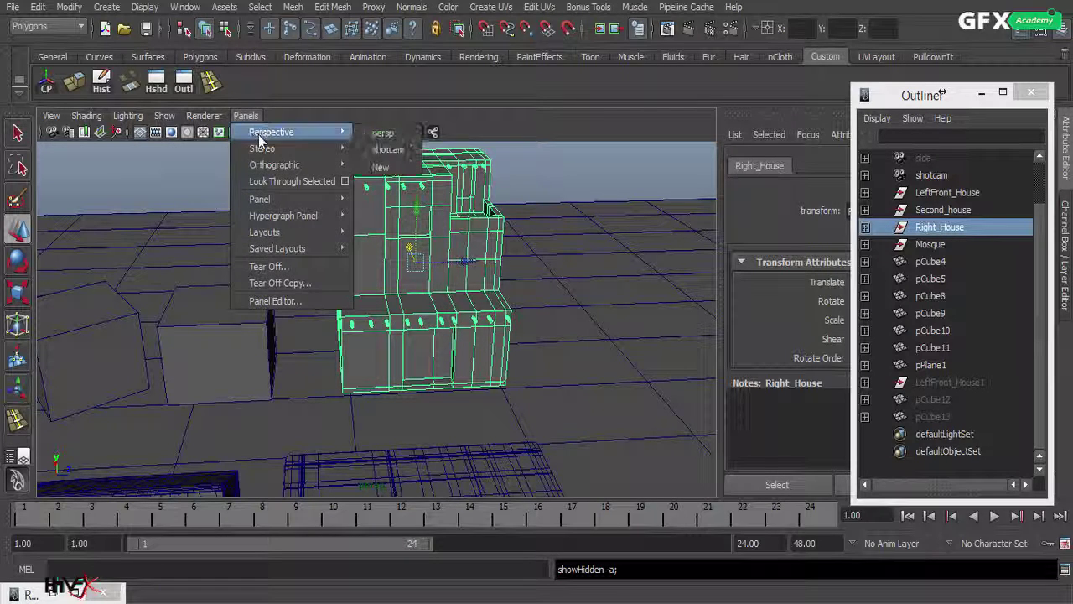
{"action": "left_click", "coordinate": [387, 150]}
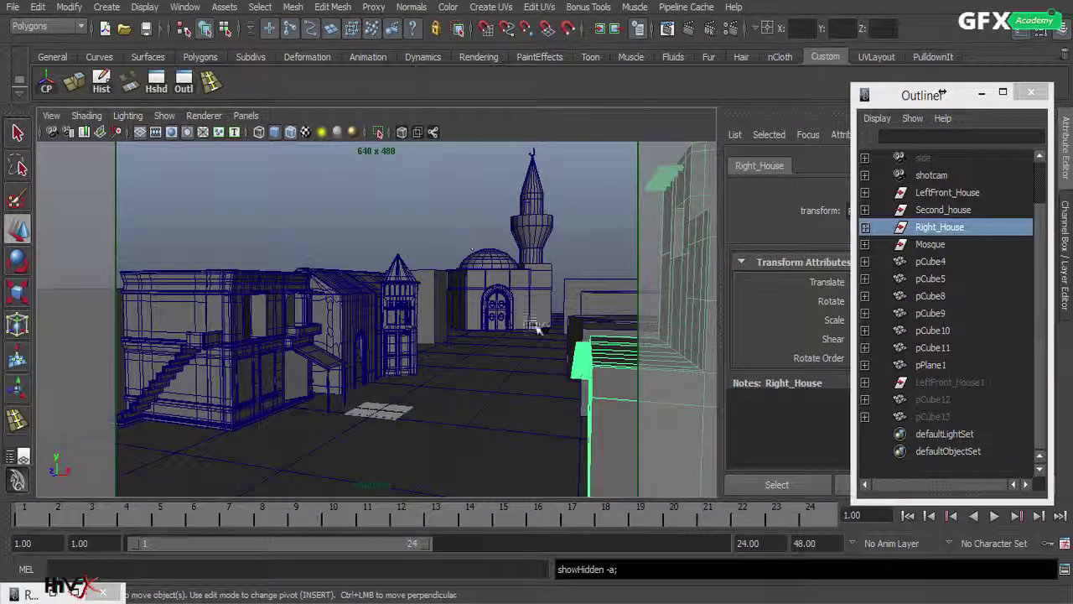
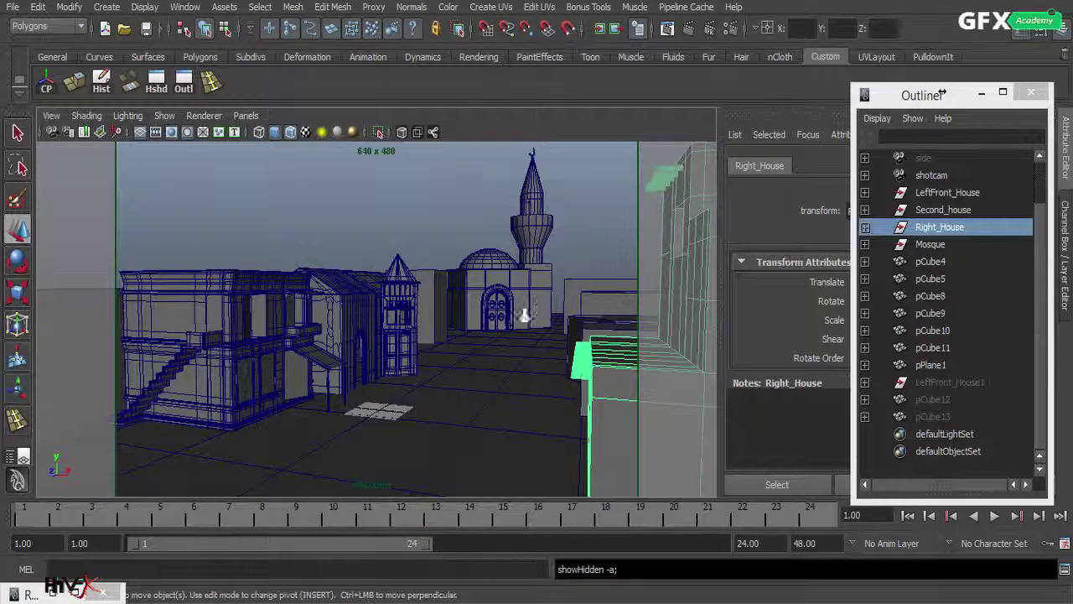
{"action": "right_click_drag", "start_coordinate": [525, 314], "coordinate": [364, 362], "text": "alt"}
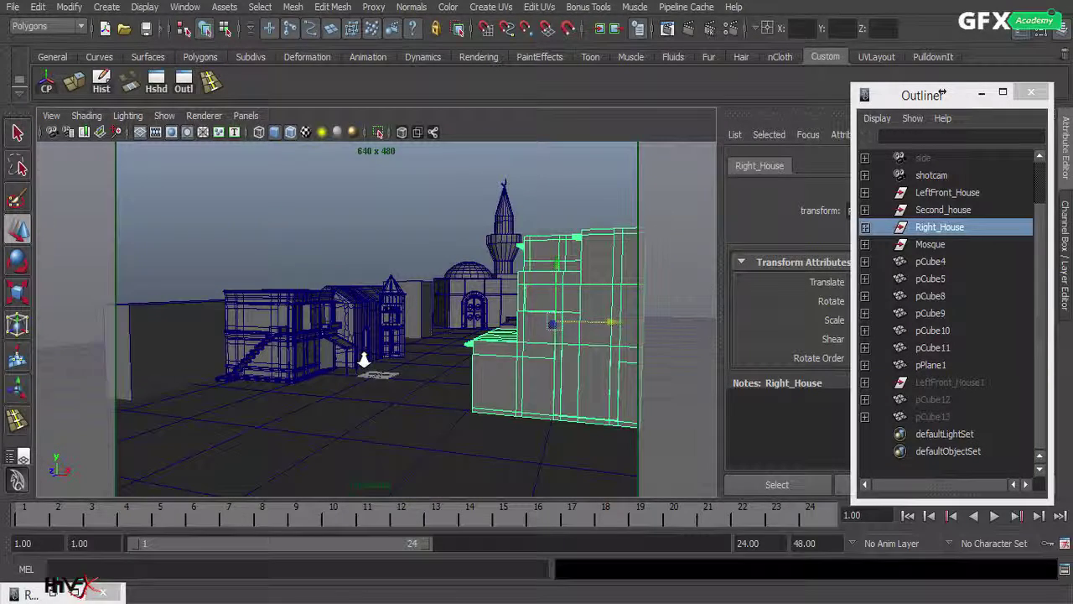
{"action": "mouse_move", "coordinate": [550, 325]}
{"action": "left_mouse_down"}
{"action": "mouse_move", "coordinate": [570, 311]}
{"action": "mouse_move", "coordinate": [551, 321]}
{"action": "left_mouse_up"}
{"action": "key", "text": "ctrl+z"}
{"action": "mouse_move", "coordinate": [365, 369]}
{"action": "left_mouse_down", "text": "alt"}
{"action": "mouse_move", "coordinate": [462, 400]}
{"action": "mouse_move", "coordinate": [382, 369]}
{"action": "left_mouse_up", "text": "alt"}
{"action": "left_click_drag", "start_coordinate": [601, 327], "coordinate": [618, 347]}
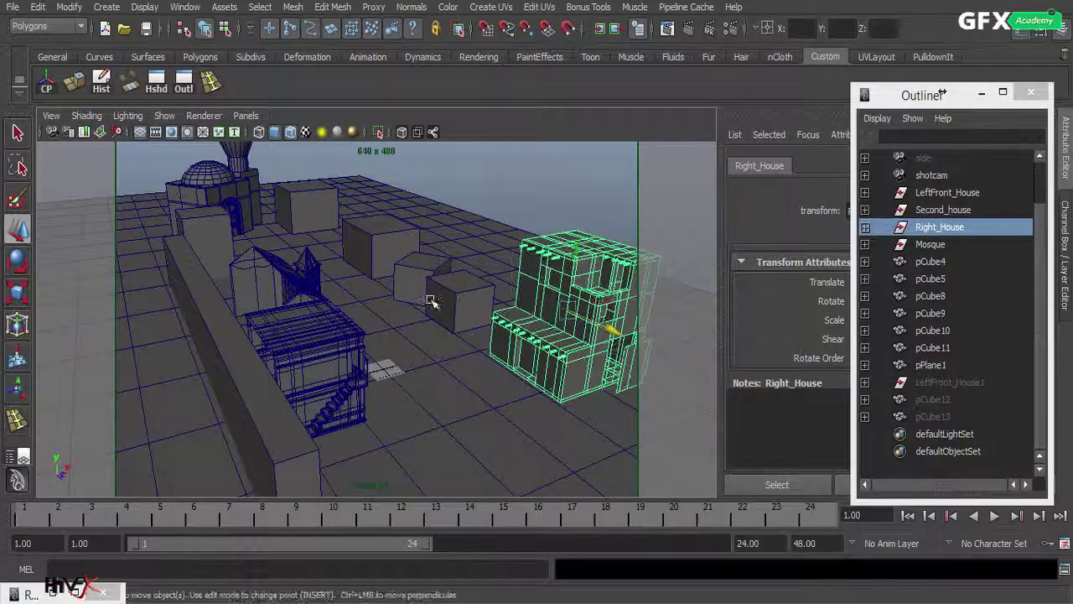
Step: Delete the two placeholder cubes pCube4 and pCube5 standing next to the right-hand house
{"action": "left_click", "coordinate": [453, 298]}
{"action": "left_click", "coordinate": [403, 272], "text": "shift"}
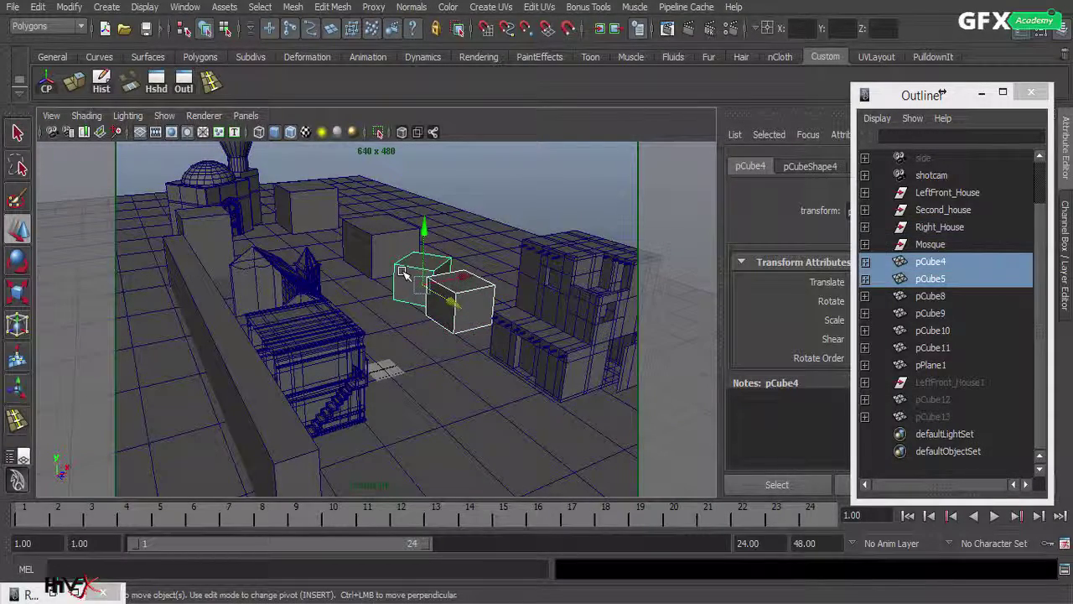
{"action": "key", "text": "Delete"}
Step: Move the Right_House group along the street towards the cleared plot and rotate it slightly about its vertical axis
{"action": "left_click", "coordinate": [937, 261]}
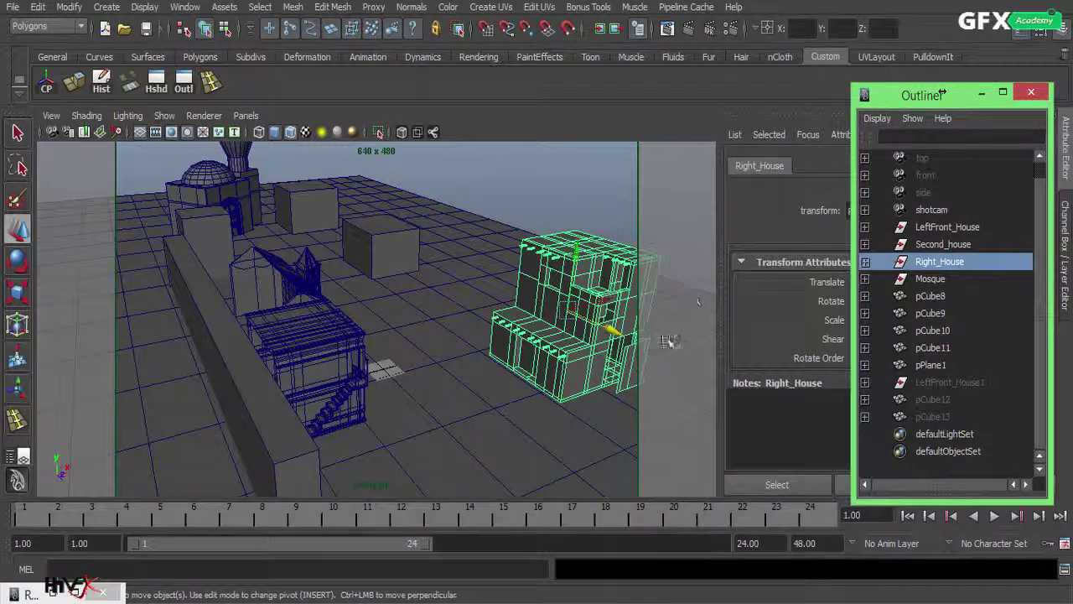
{"action": "left_click_drag", "start_coordinate": [587, 322], "coordinate": [537, 285]}
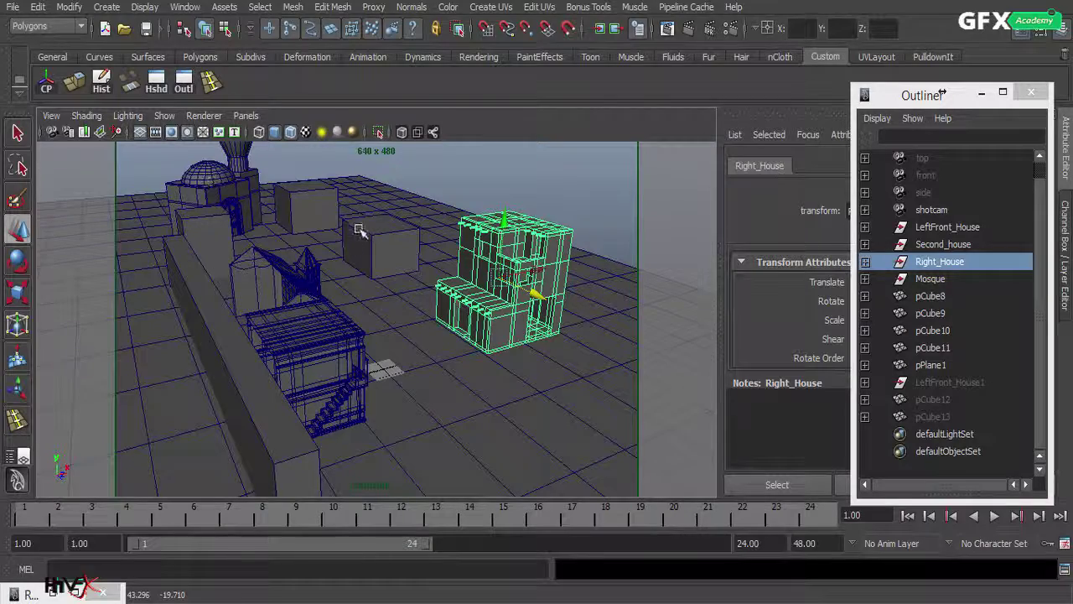
{"action": "left_click", "coordinate": [18, 260]}
{"action": "left_click_drag", "start_coordinate": [483, 304], "coordinate": [495, 307]}
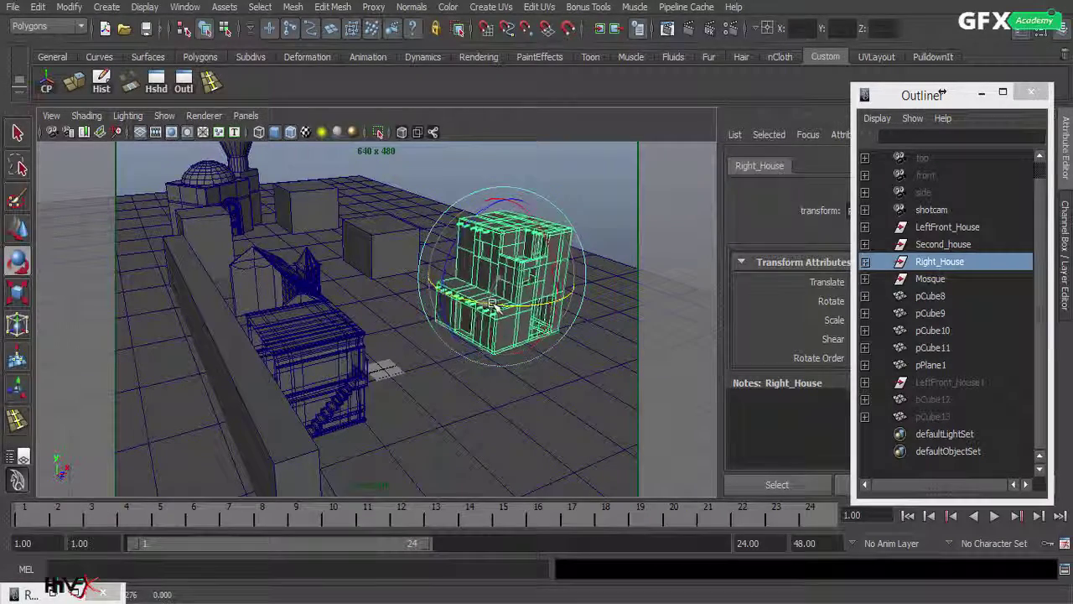
Step: Clear the selection and render a test frame of the street through the shotcam camera
{"action": "left_click", "coordinate": [244, 118]}
{"action": "left_click", "coordinate": [593, 168]}
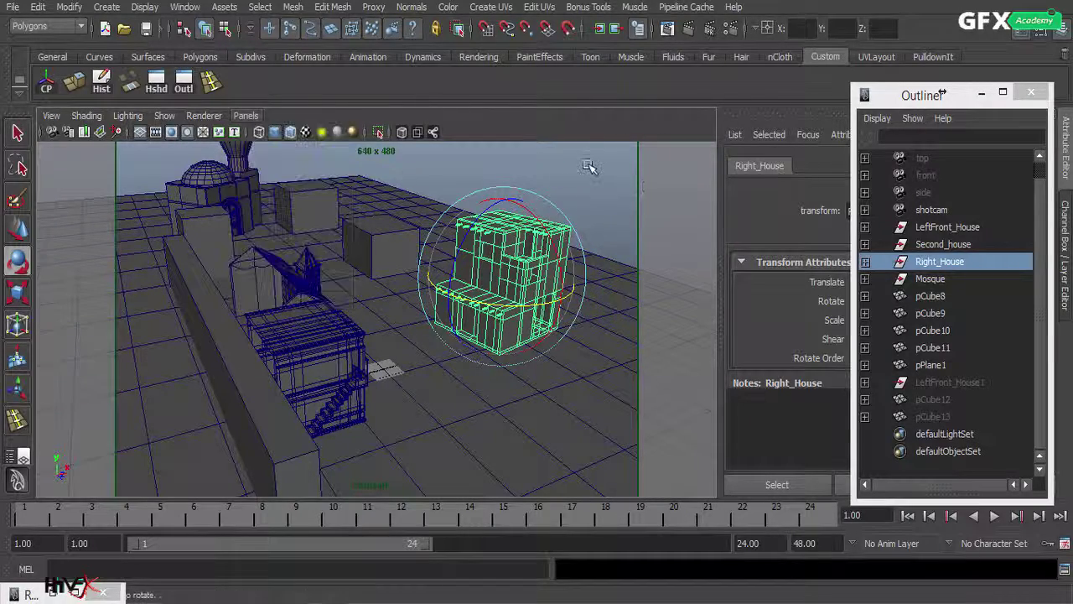
{"action": "left_click", "coordinate": [593, 168]}
{"action": "left_click_drag", "start_coordinate": [472, 405], "coordinate": [400, 382], "text": "alt"}
{"action": "right_click_drag", "start_coordinate": [400, 383], "coordinate": [471, 383], "text": "alt"}
{"action": "left_click_drag", "start_coordinate": [464, 382], "coordinate": [466, 408], "text": "alt"}
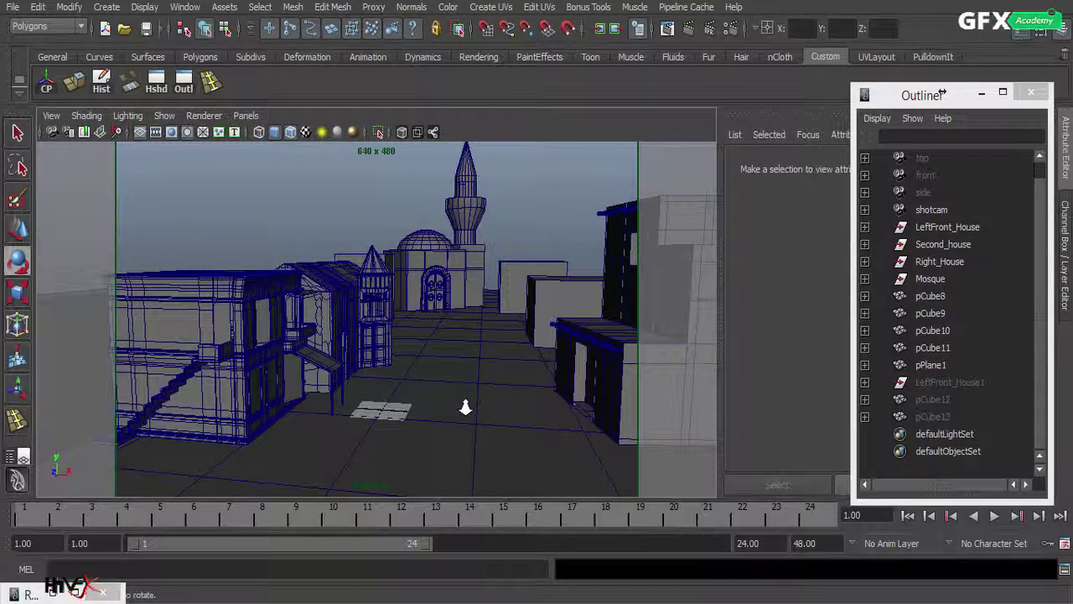
{"action": "left_click", "coordinate": [688, 28]}
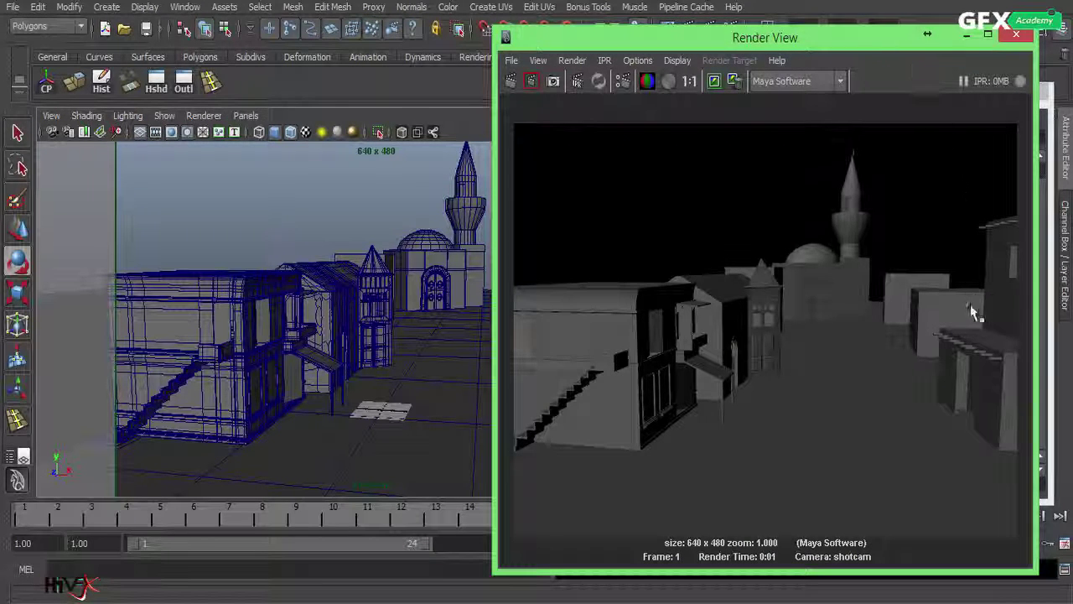
{"action": "left_click", "coordinate": [967, 35]}
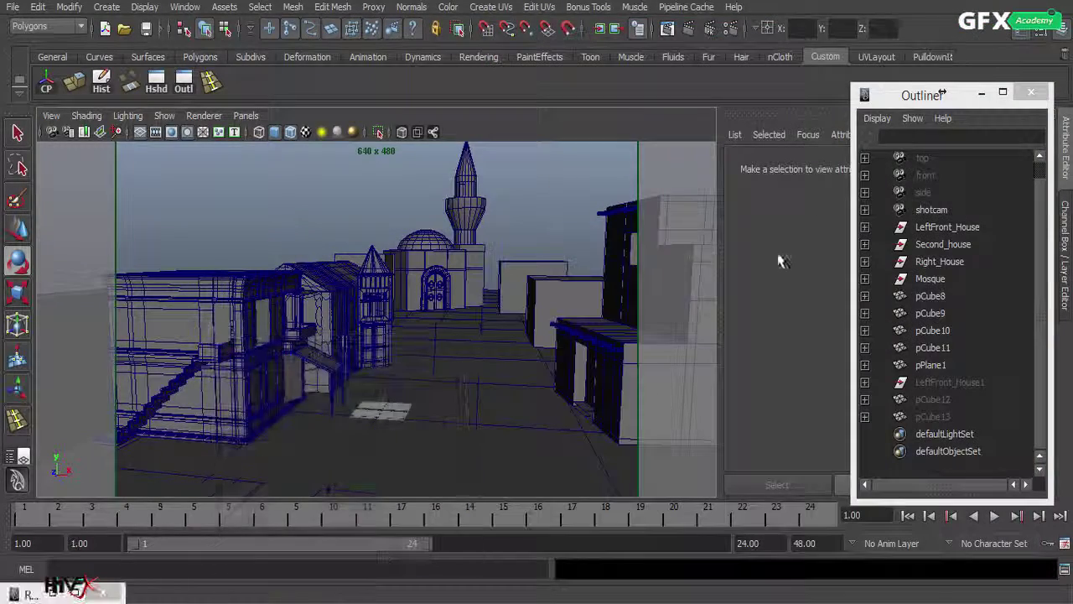
Step: Move Right_House farther down the street behind pCube9, and bring pCube9 forward to the near end of that row
{"action": "left_click", "coordinate": [955, 259]}
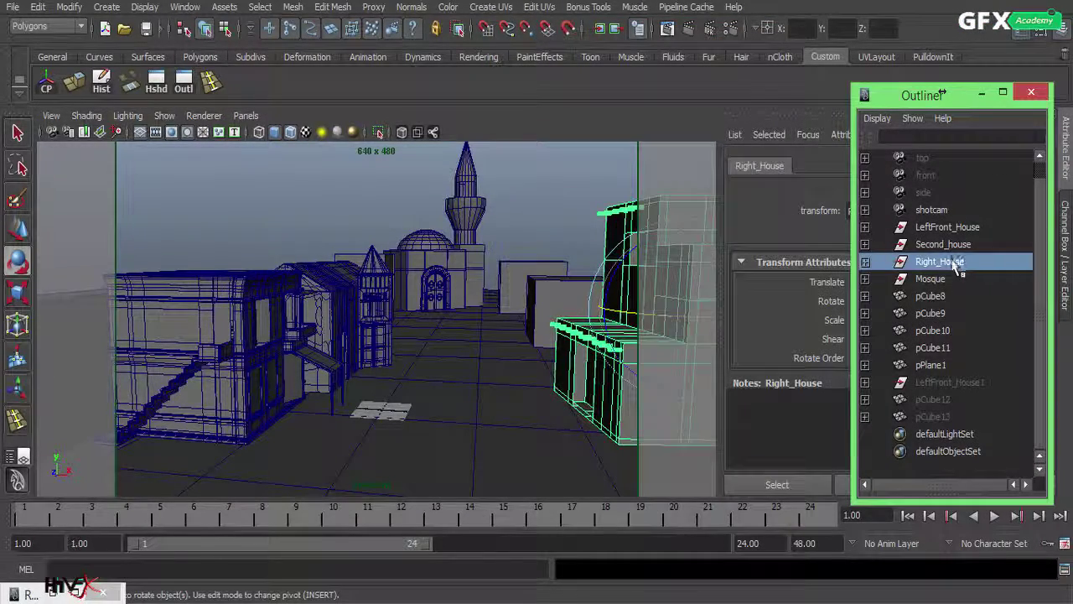
{"action": "left_click", "coordinate": [17, 233]}
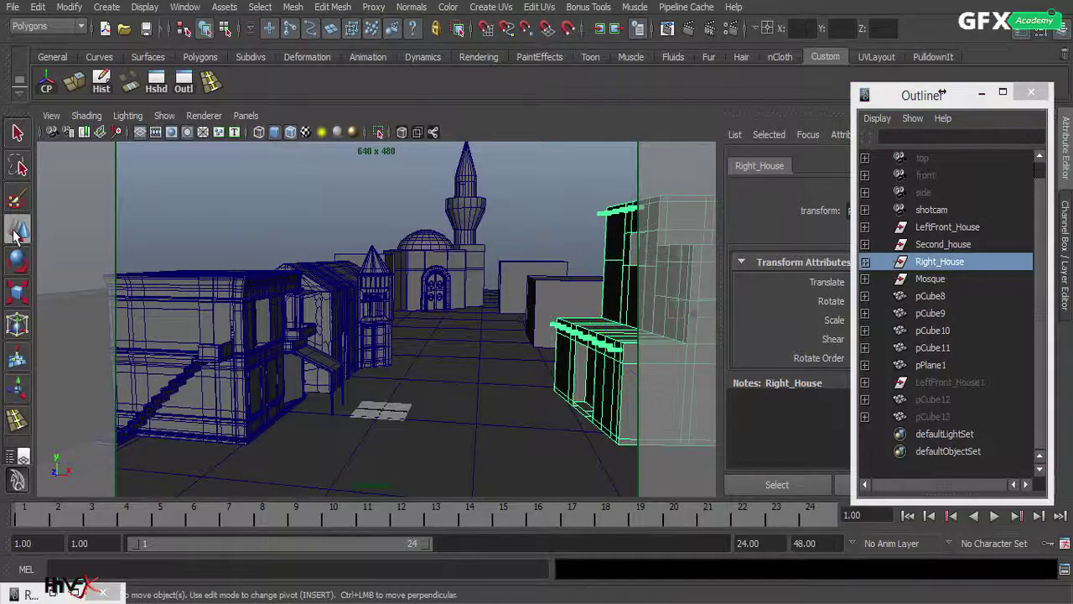
{"action": "left_click_drag", "start_coordinate": [703, 319], "coordinate": [578, 277]}
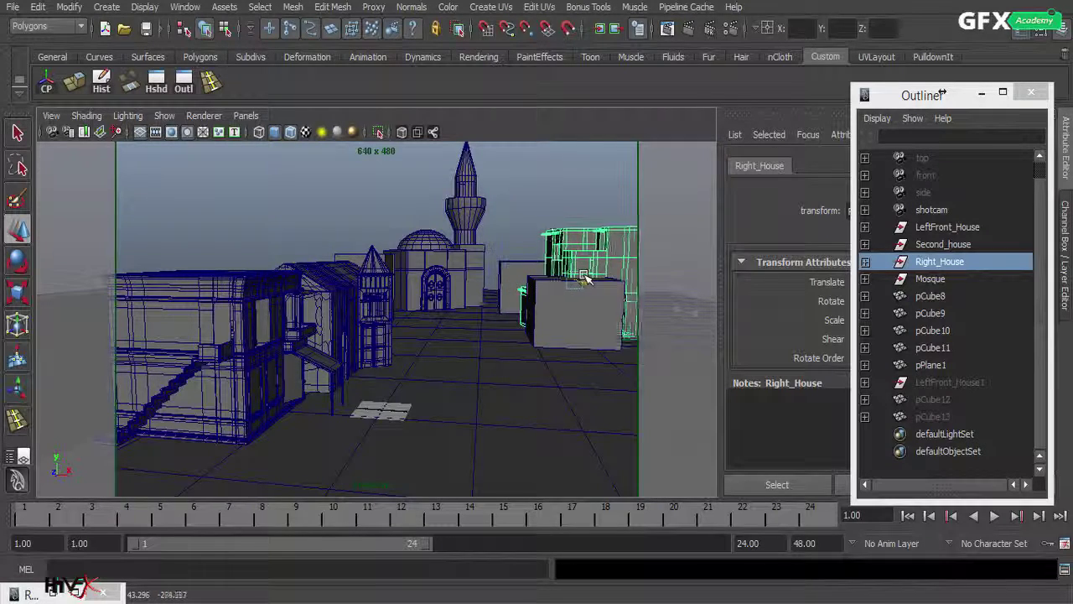
{"action": "left_click", "coordinate": [570, 315]}
{"action": "left_click_drag", "start_coordinate": [581, 356], "coordinate": [723, 394]}
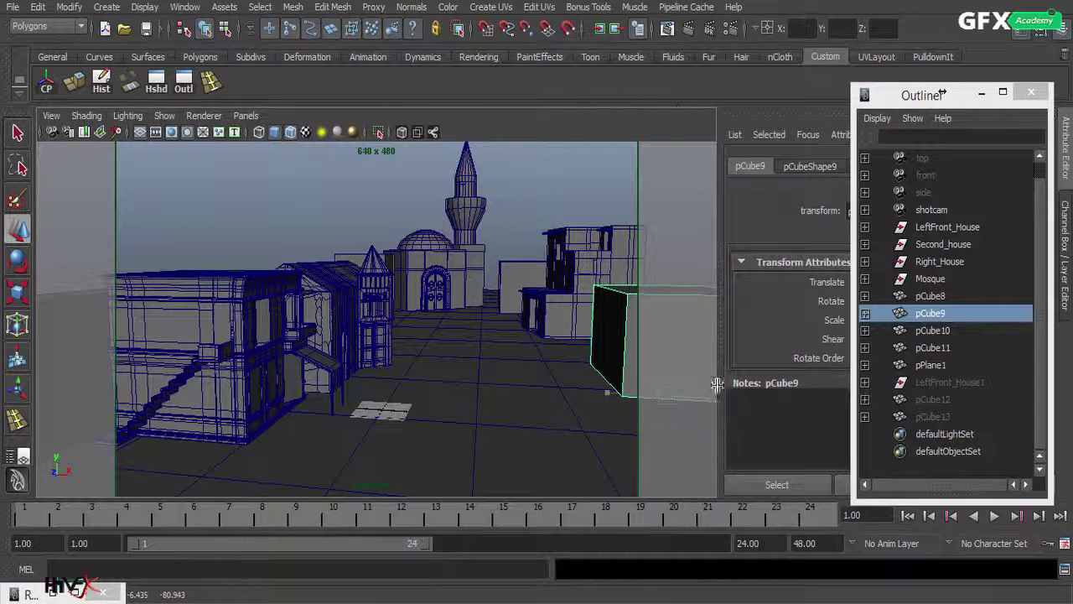
Step: Render the shotcam view again to check the rearranged right-hand buildings
{"action": "left_click", "coordinate": [689, 29]}
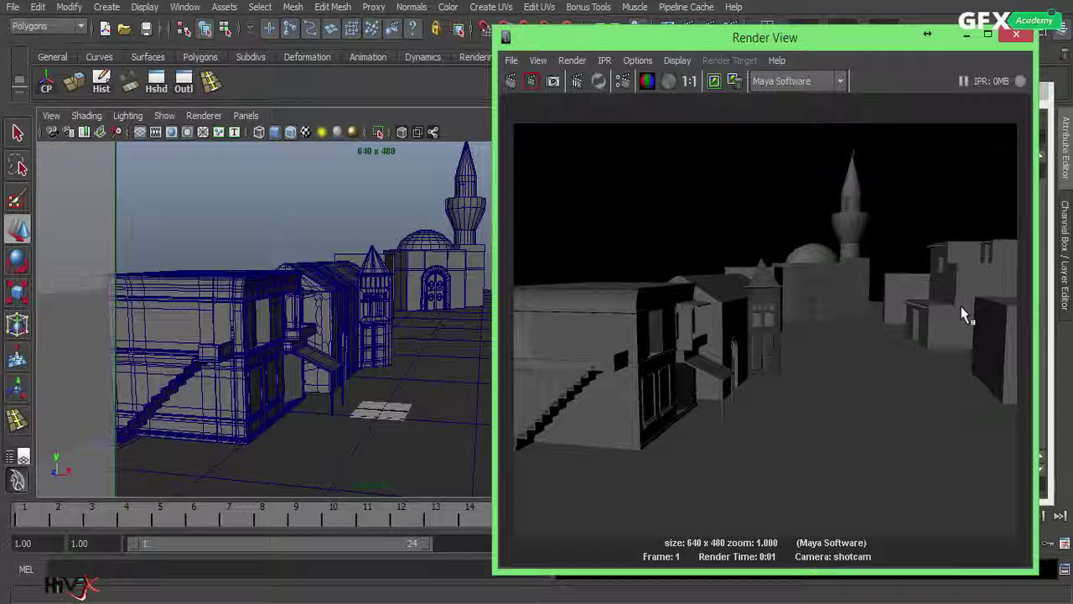
{"action": "left_click", "coordinate": [971, 39]}
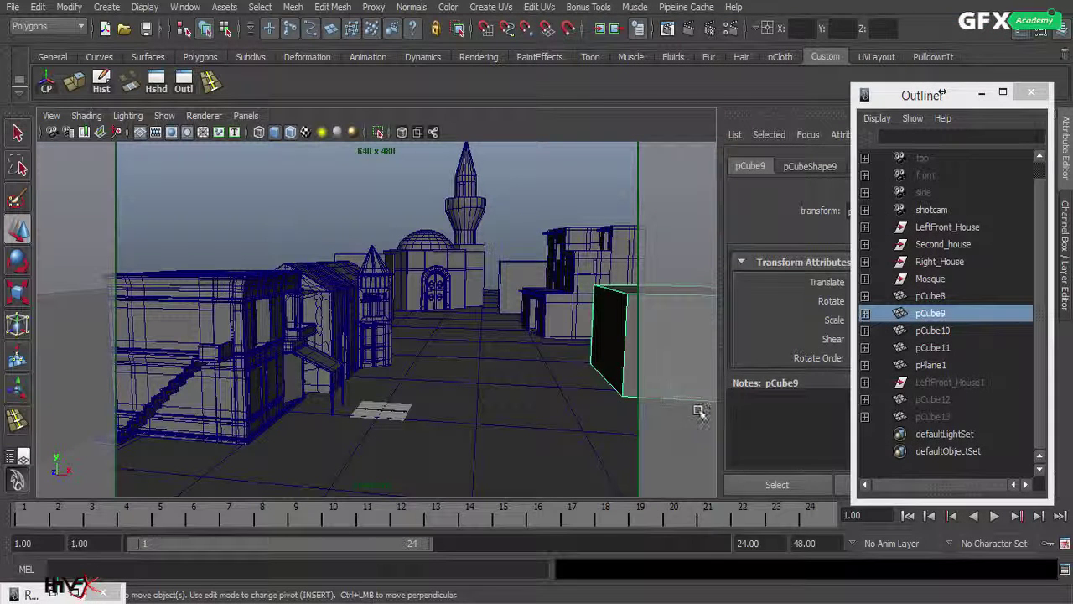
Step: Move pCube9 nearer the camera at the street's edge, and bring the Right_House group forward to match it
{"action": "middle_click_drag", "start_coordinate": [692, 414], "coordinate": [735, 450]}
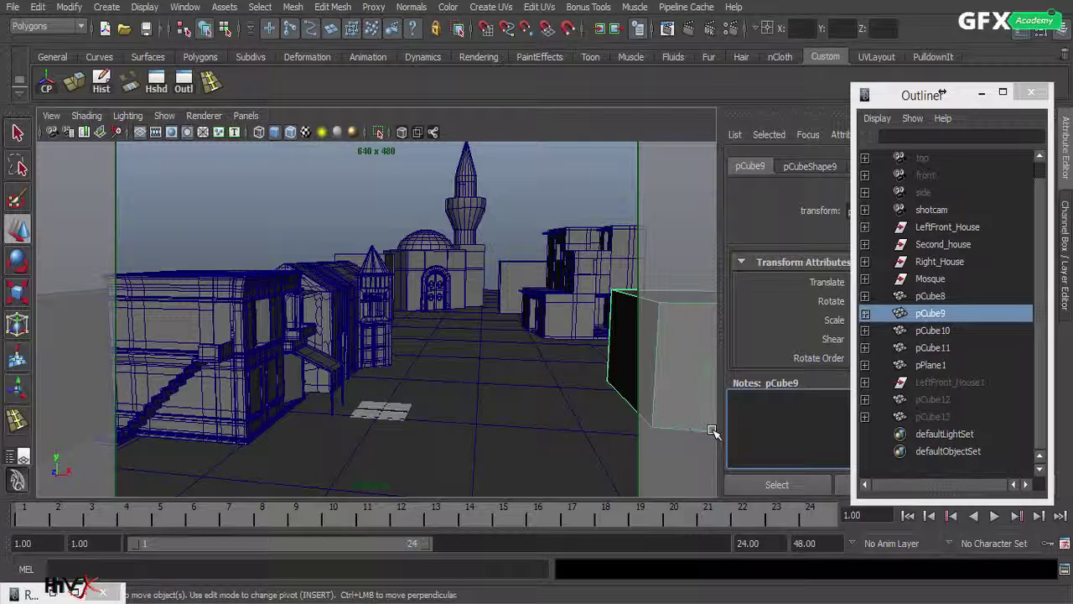
{"action": "left_click_drag", "start_coordinate": [712, 431], "coordinate": [723, 439]}
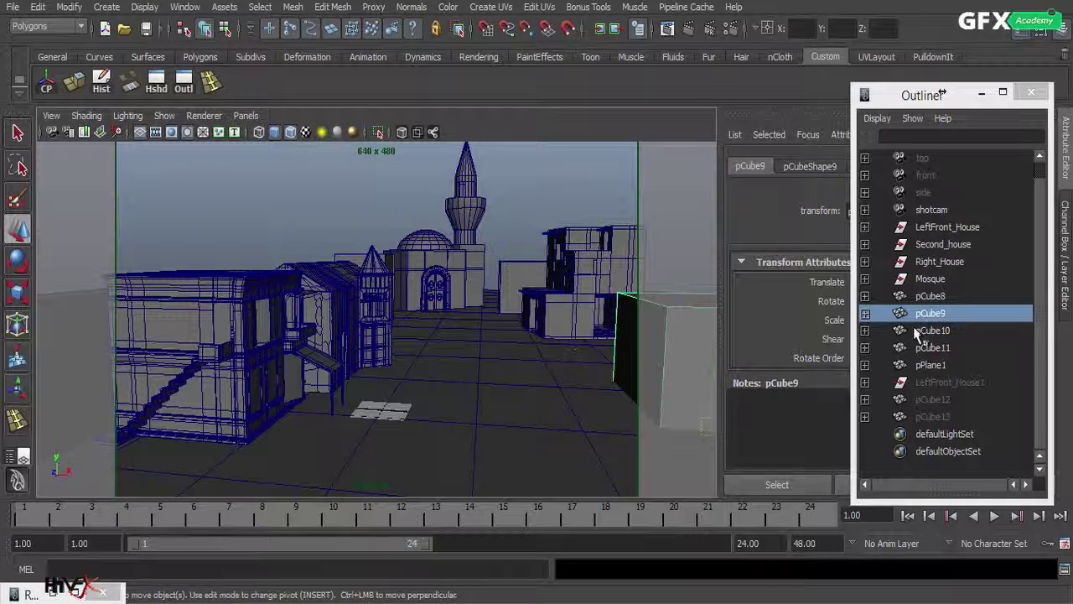
{"action": "left_click", "coordinate": [941, 264]}
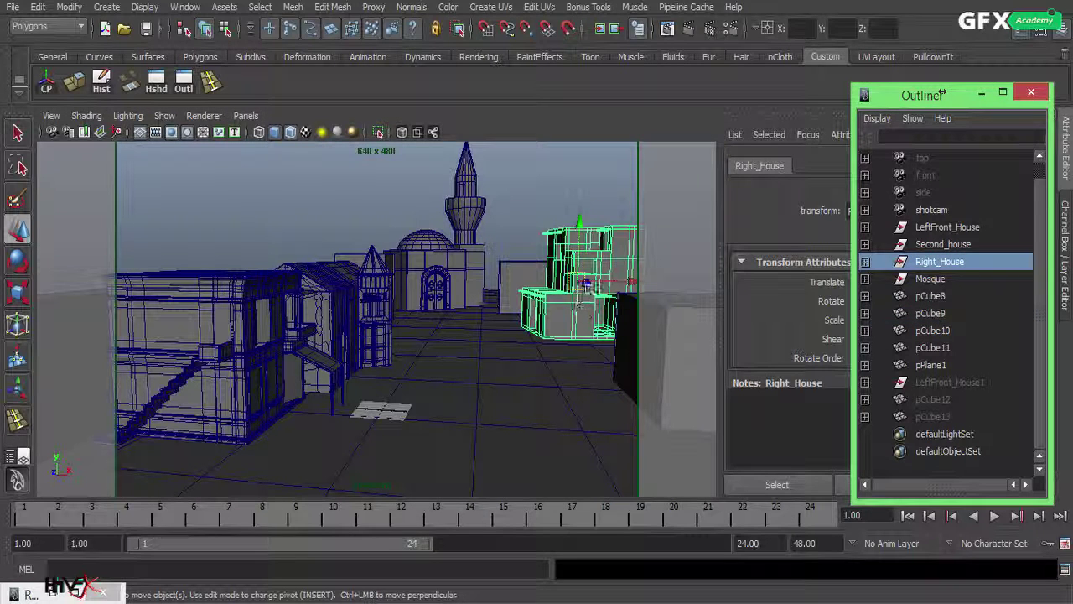
{"action": "left_click_drag", "start_coordinate": [588, 282], "coordinate": [604, 291]}
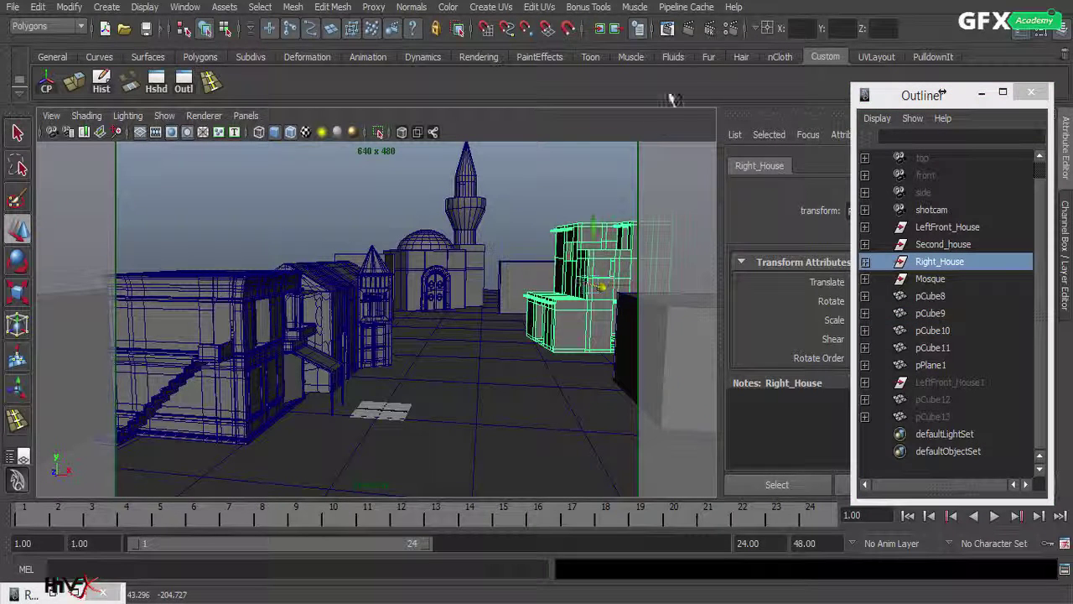
Step: Render the shotcam view and shift Right_House along X toward the middle of the street
{"action": "left_click", "coordinate": [688, 30]}
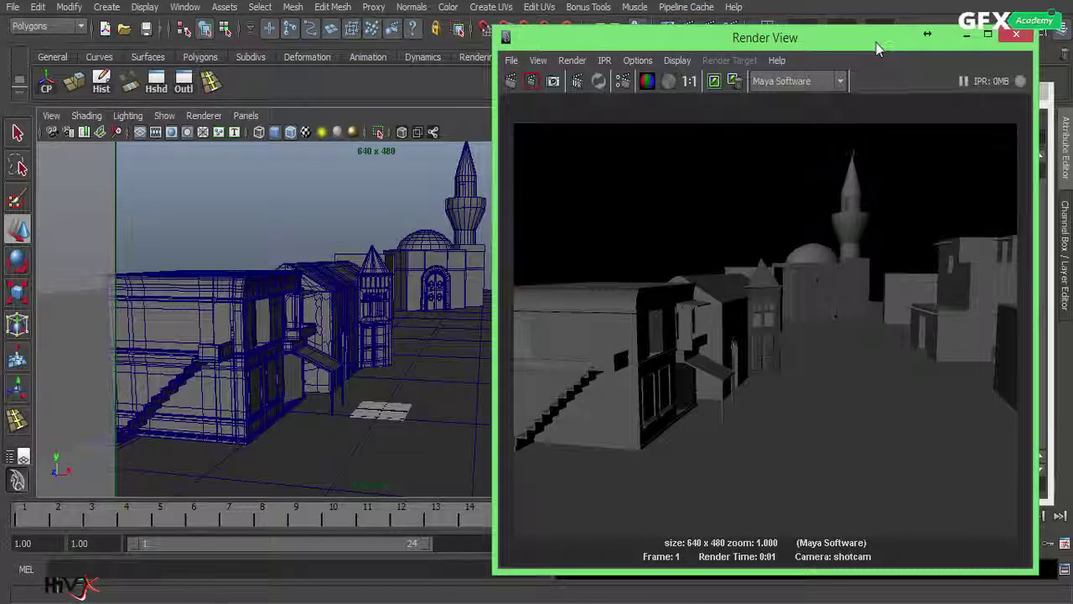
{"action": "left_click_drag", "start_coordinate": [877, 49], "coordinate": [298, 30]}
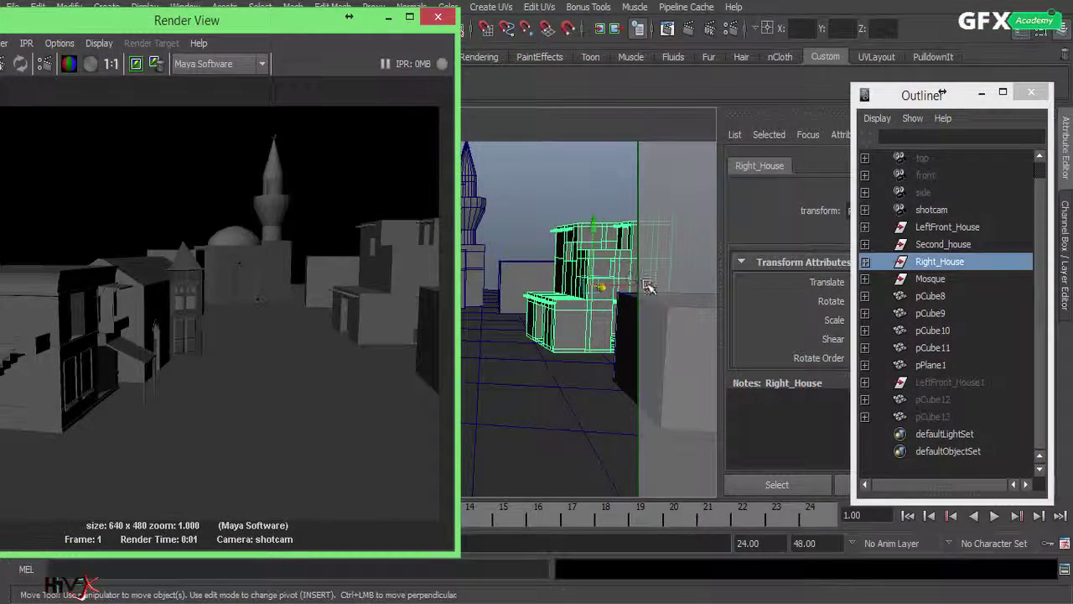
{"action": "mouse_move", "coordinate": [649, 286]}
{"action": "left_mouse_down"}
{"action": "mouse_move", "coordinate": [619, 287]}
{"action": "mouse_move", "coordinate": [629, 286]}
{"action": "left_mouse_up"}
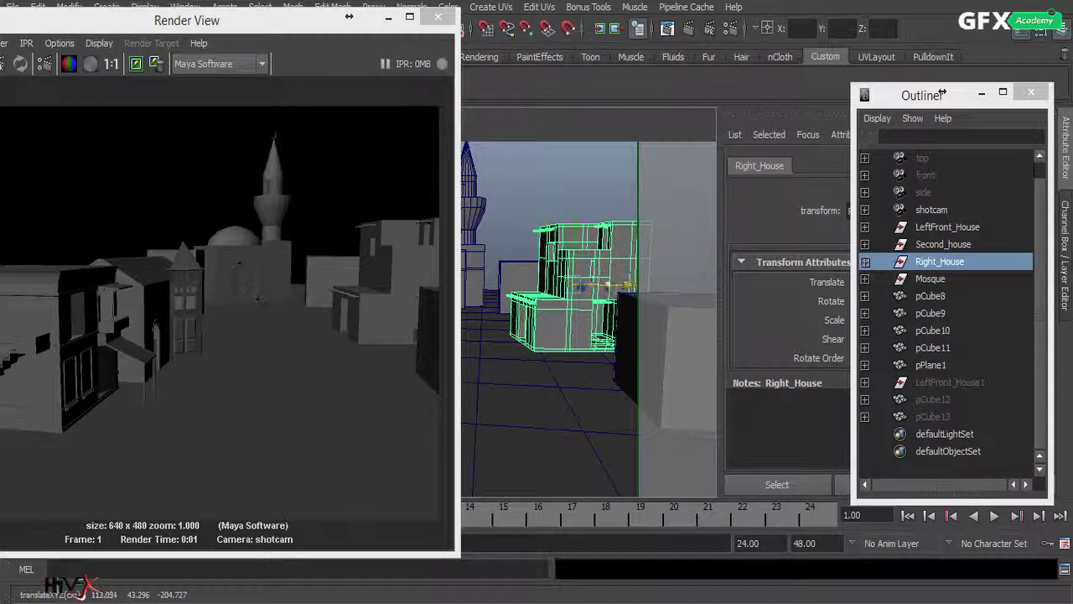
Step: Nudge Right_House slightly along X, re-render the shotcam view to check the layout, and save the scene
{"action": "left_click_drag", "start_coordinate": [186, 20], "coordinate": [245, 17]}
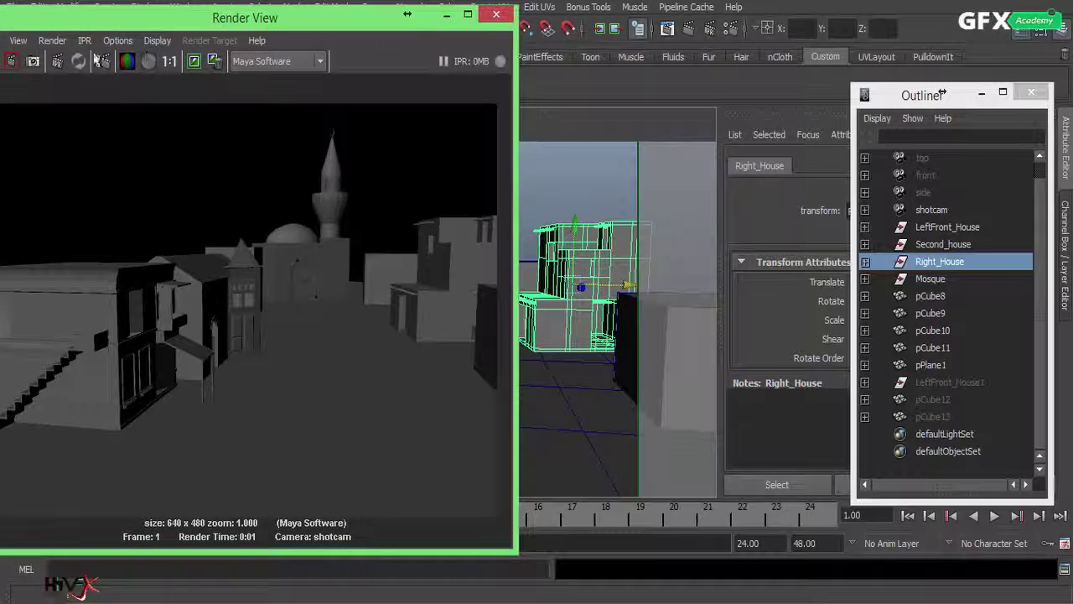
{"action": "left_click", "coordinate": [56, 60]}
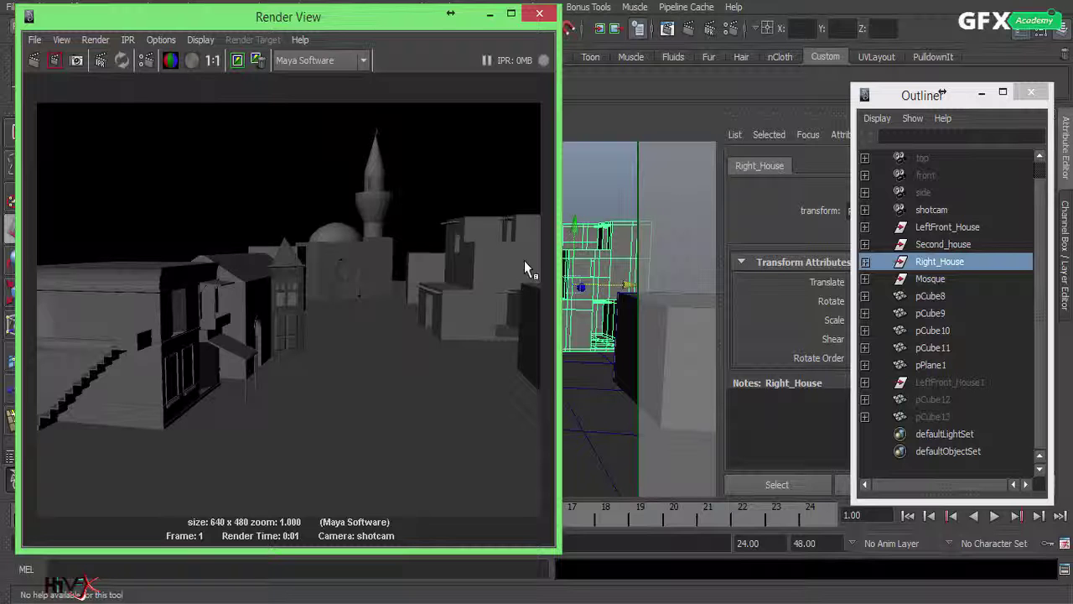
{"action": "left_click_drag", "start_coordinate": [625, 284], "coordinate": [628, 284]}
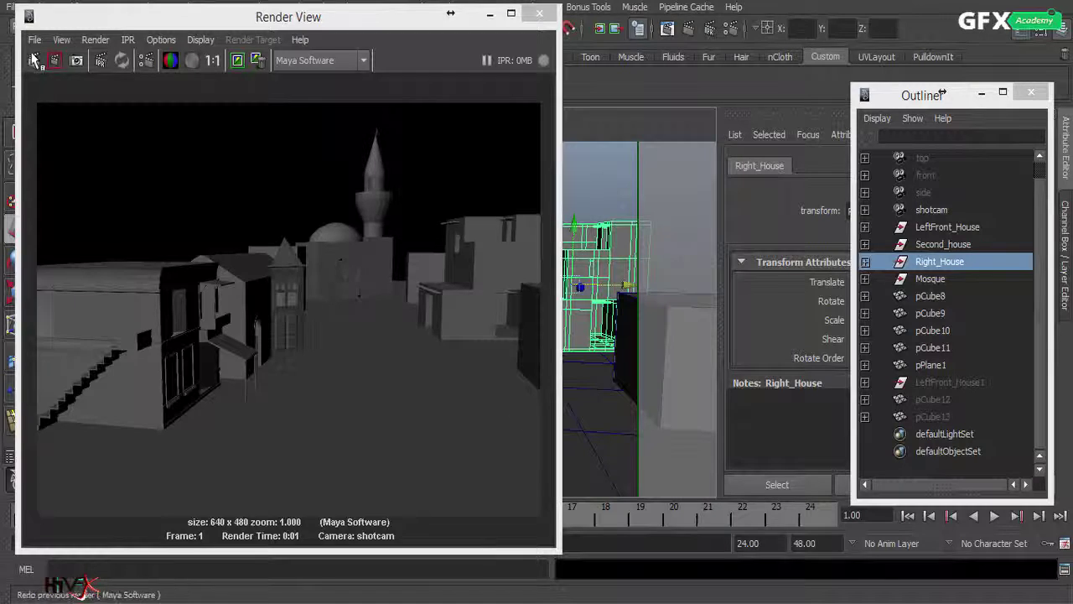
{"action": "left_click", "coordinate": [33, 60]}
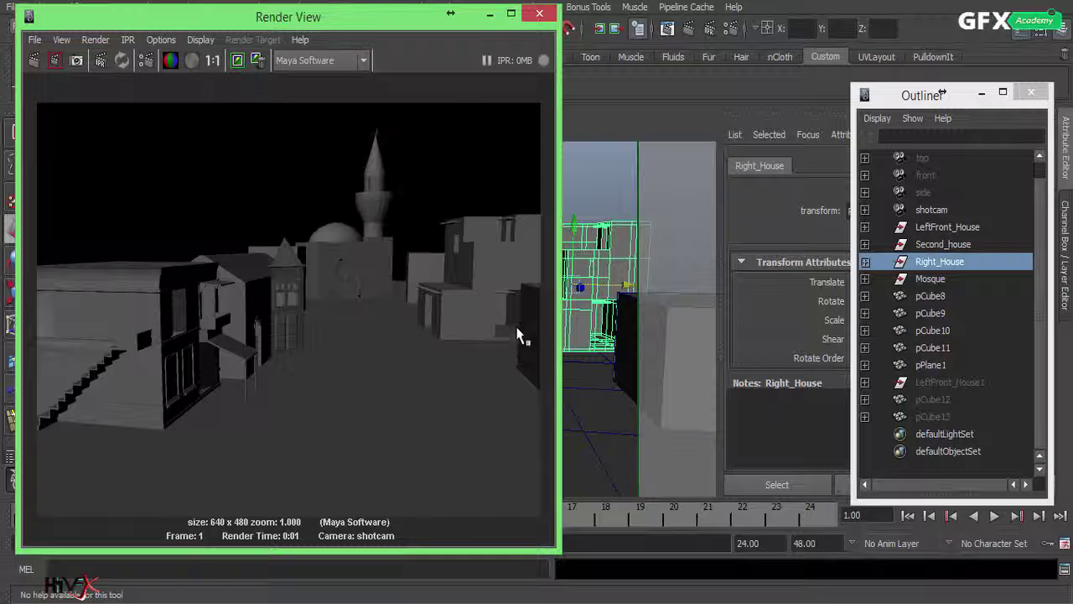
{"action": "left_click", "coordinate": [489, 14]}
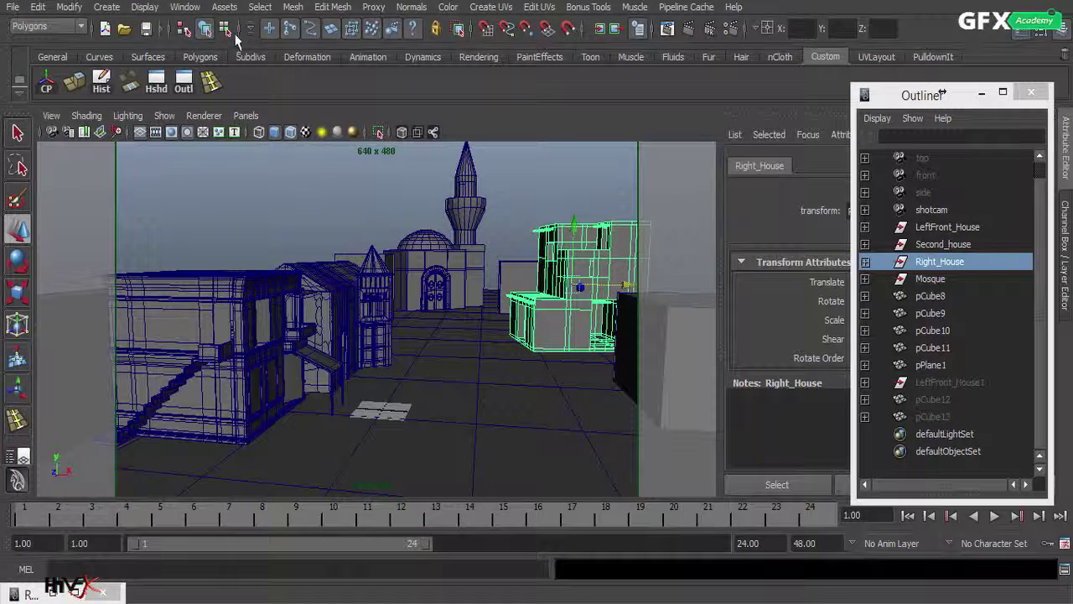
{"action": "left_click", "coordinate": [146, 30]}
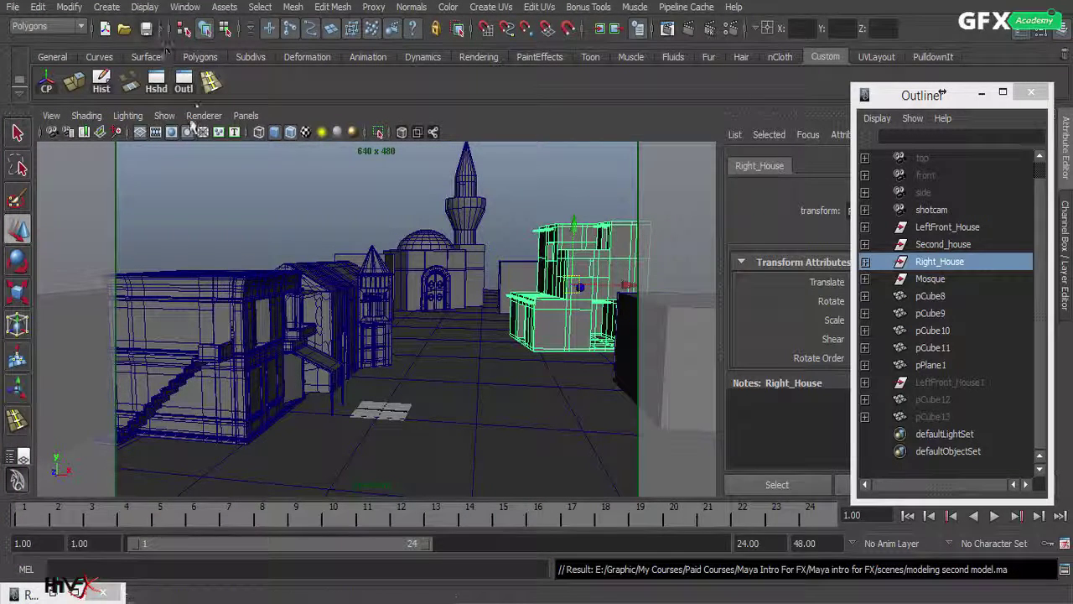
Step: Switch to the perspective camera and raise pCube9 along Y so its base sits on the ground plane
{"action": "left_click", "coordinate": [246, 116]}
{"action": "mouse_move", "coordinate": [270, 132]}
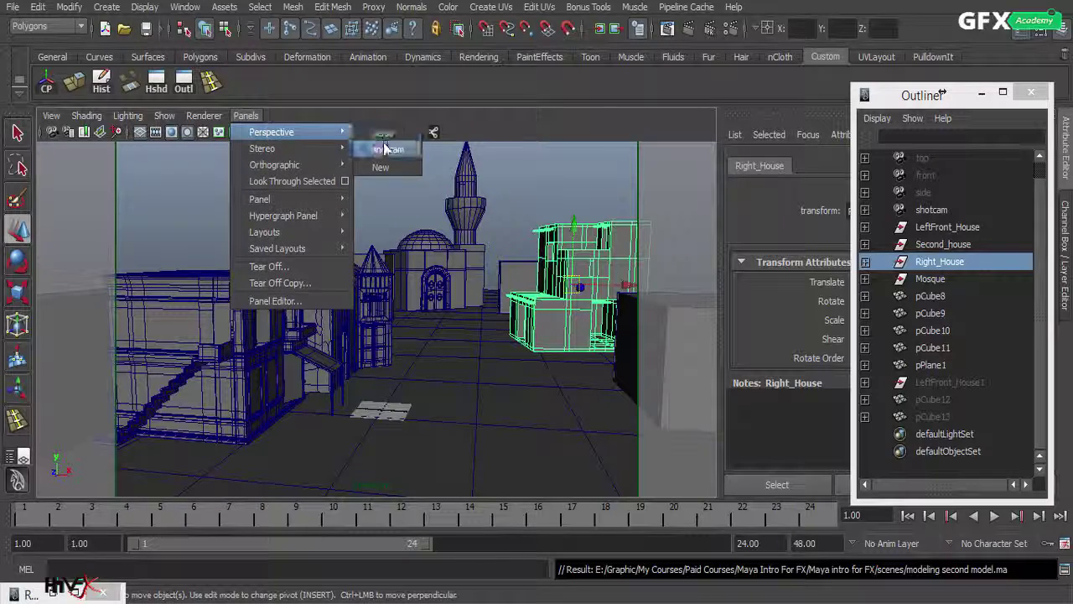
{"action": "left_click", "coordinate": [390, 148]}
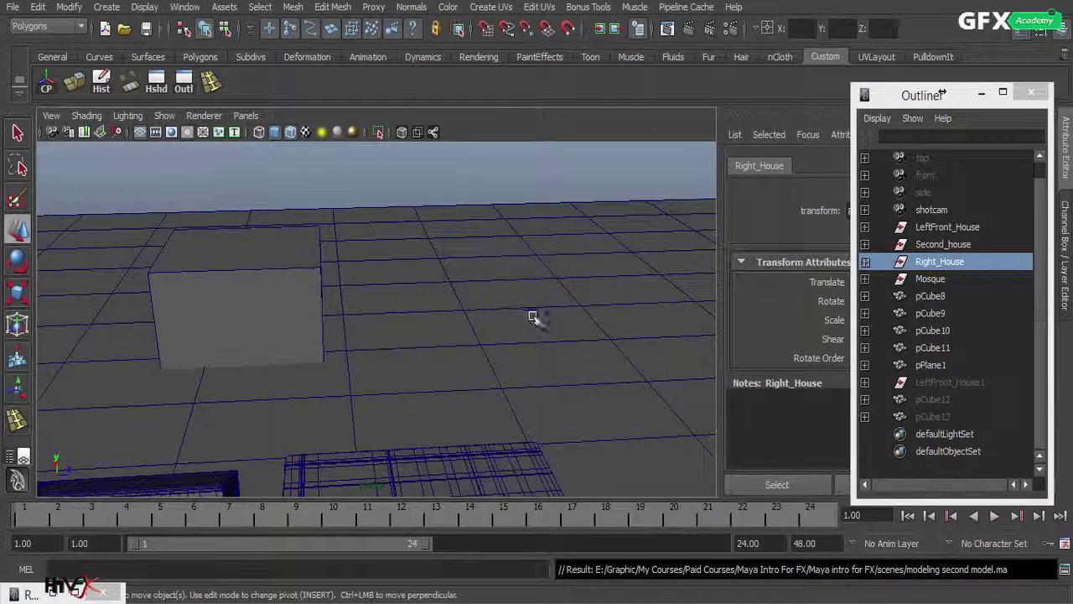
{"action": "right_click_drag", "start_coordinate": [533, 316], "coordinate": [281, 335], "text": "alt"}
{"action": "left_click_drag", "start_coordinate": [280, 336], "coordinate": [269, 354], "text": "alt"}
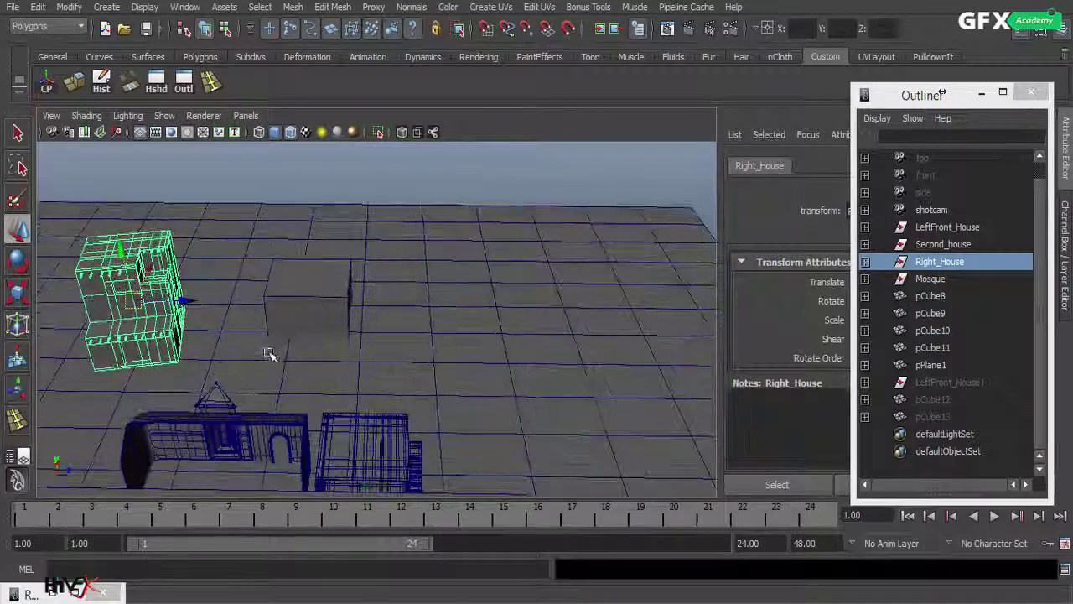
{"action": "left_click", "coordinate": [317, 304]}
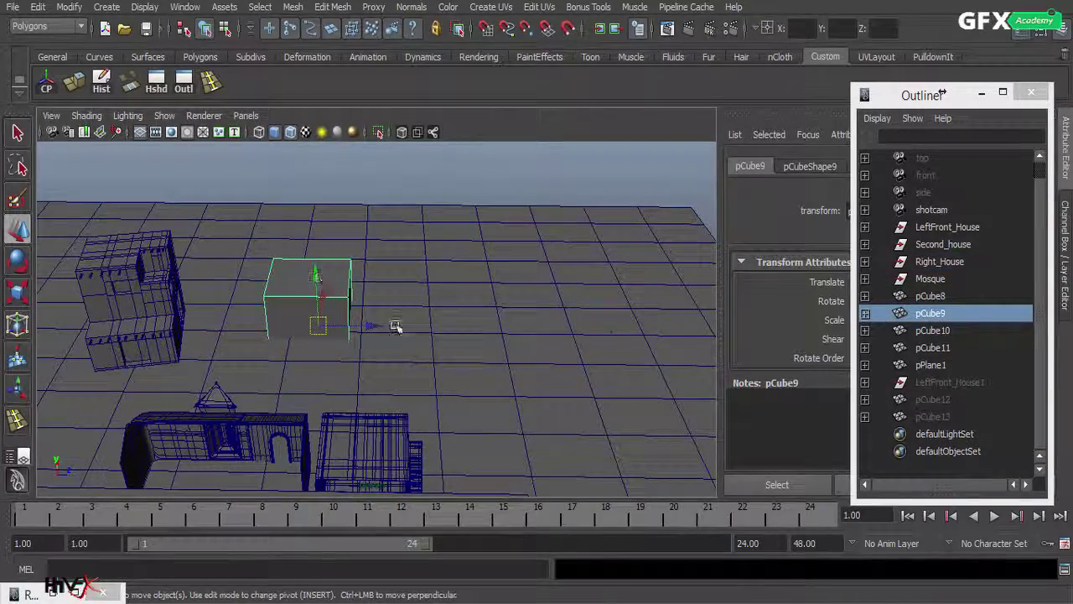
{"action": "left_click_drag", "start_coordinate": [396, 327], "coordinate": [375, 301], "text": "alt"}
{"action": "right_click_drag", "start_coordinate": [458, 321], "coordinate": [520, 322], "text": "alt"}
{"action": "middle_click_drag", "start_coordinate": [522, 321], "coordinate": [730, 368], "text": "alt"}
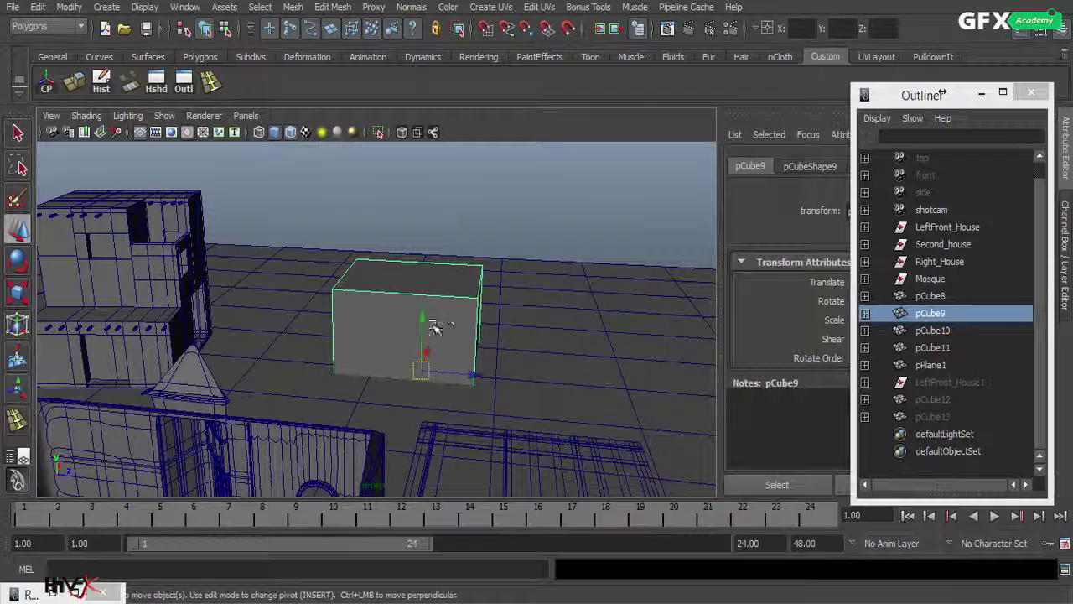
{"action": "mouse_move", "coordinate": [425, 324]}
{"action": "left_mouse_down"}
{"action": "mouse_move", "coordinate": [421, 300]}
{"action": "mouse_move", "coordinate": [425, 313]}
{"action": "left_mouse_up"}
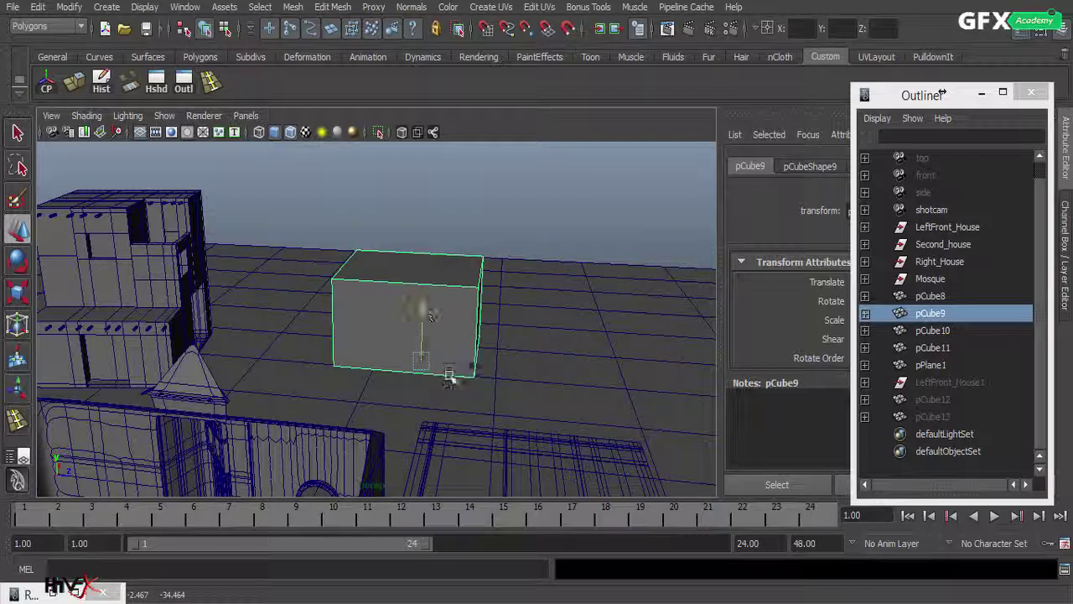
Step: Insert a horizontal edge loop around pCube9 at about half its height
{"action": "left_click_drag", "start_coordinate": [449, 377], "coordinate": [424, 397], "text": "alt"}
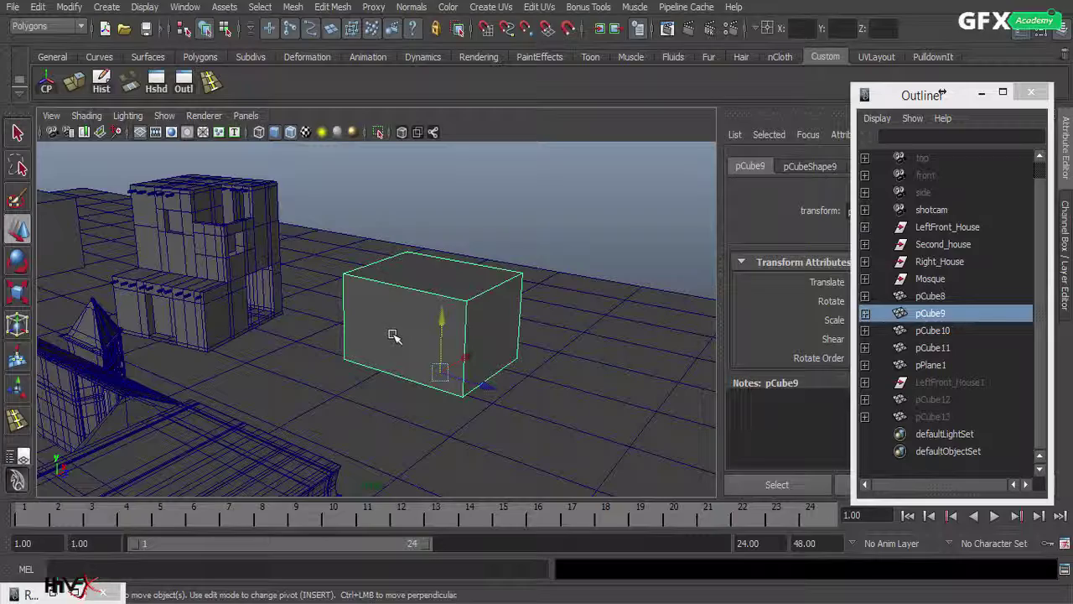
{"action": "left_click_drag", "start_coordinate": [386, 338], "coordinate": [511, 350], "text": "alt"}
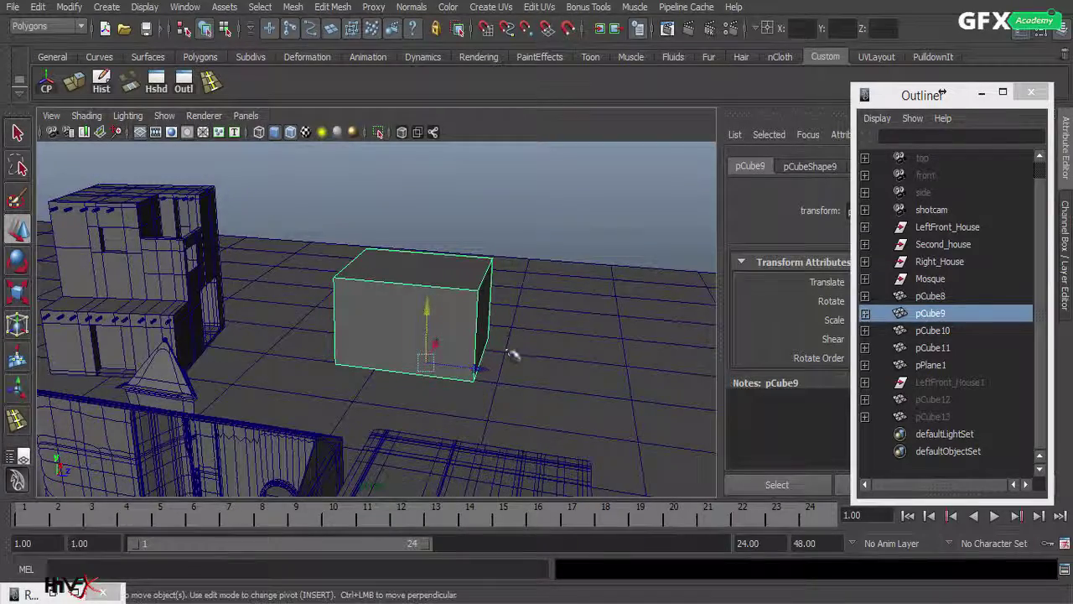
{"action": "right_click_drag", "start_coordinate": [332, 340], "coordinate": [528, 340], "text": "alt"}
{"action": "left_click_drag", "start_coordinate": [507, 341], "coordinate": [414, 338], "text": "alt"}
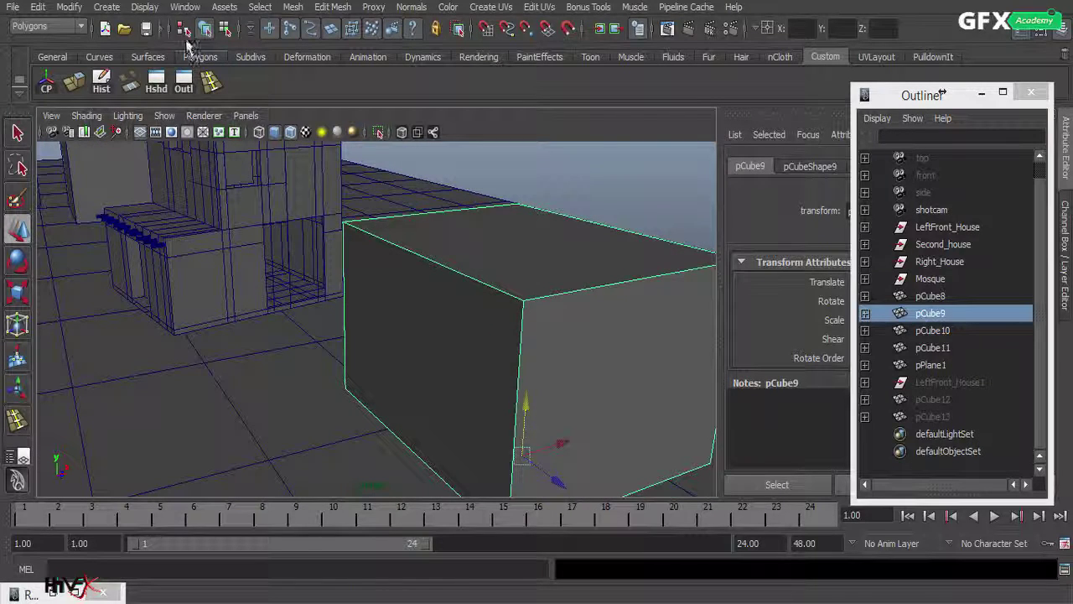
{"action": "left_click", "coordinate": [210, 81]}
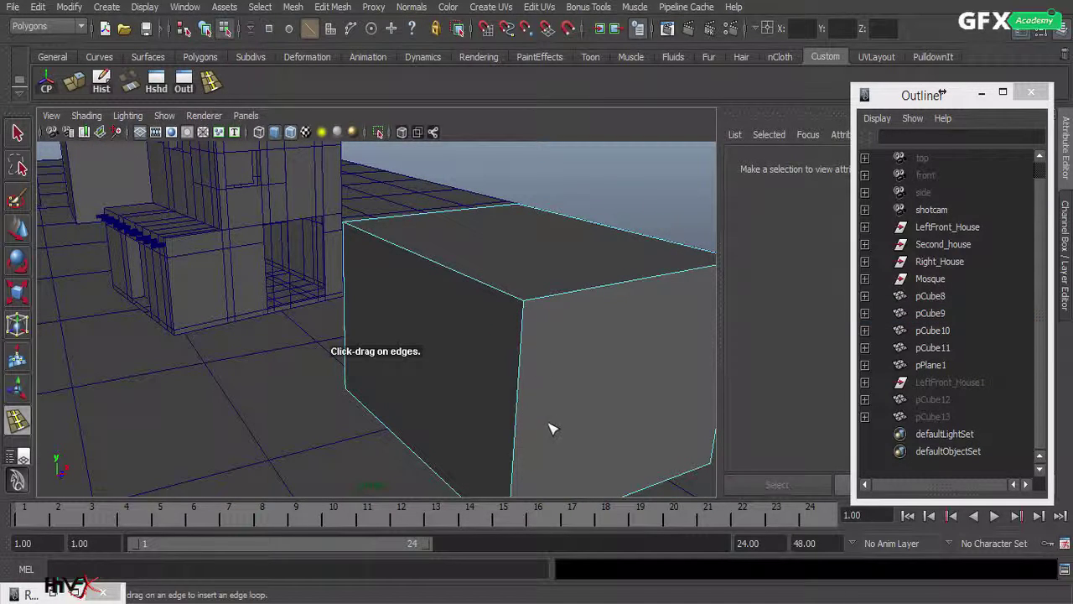
{"action": "left_click_drag", "start_coordinate": [527, 426], "coordinate": [556, 427]}
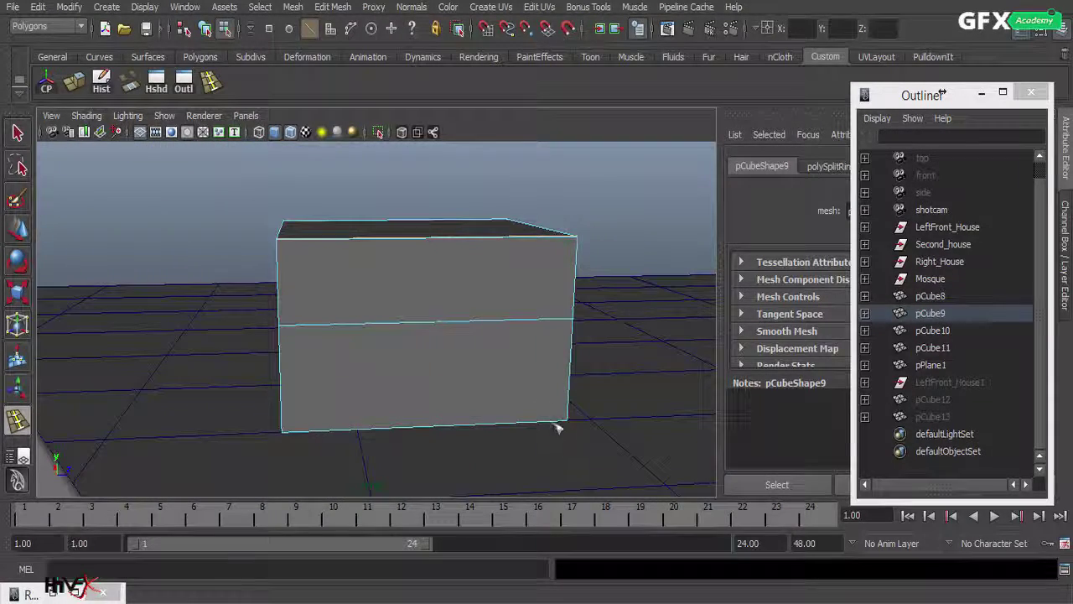
Step: Insert a vertical edge loop just behind pCube9's street-facing side and another dividing that side at about two thirds of its length
{"action": "left_click", "coordinate": [484, 246]}
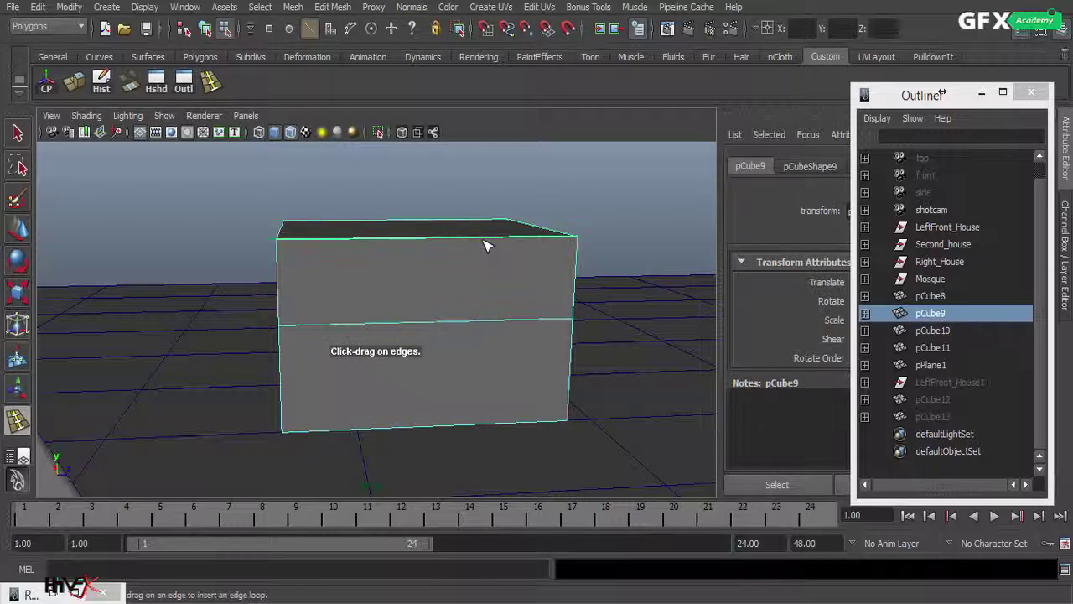
{"action": "left_click_drag", "start_coordinate": [488, 244], "coordinate": [366, 274]}
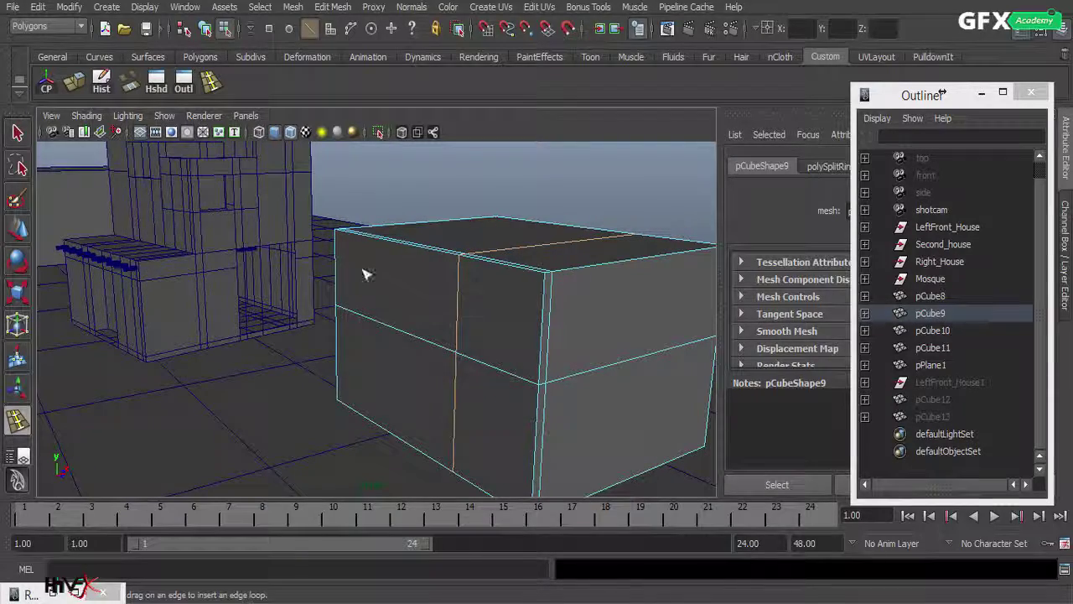
{"action": "left_click_drag", "start_coordinate": [390, 367], "coordinate": [442, 356], "text": "alt"}
{"action": "right_click_drag", "start_coordinate": [436, 323], "coordinate": [442, 368]}
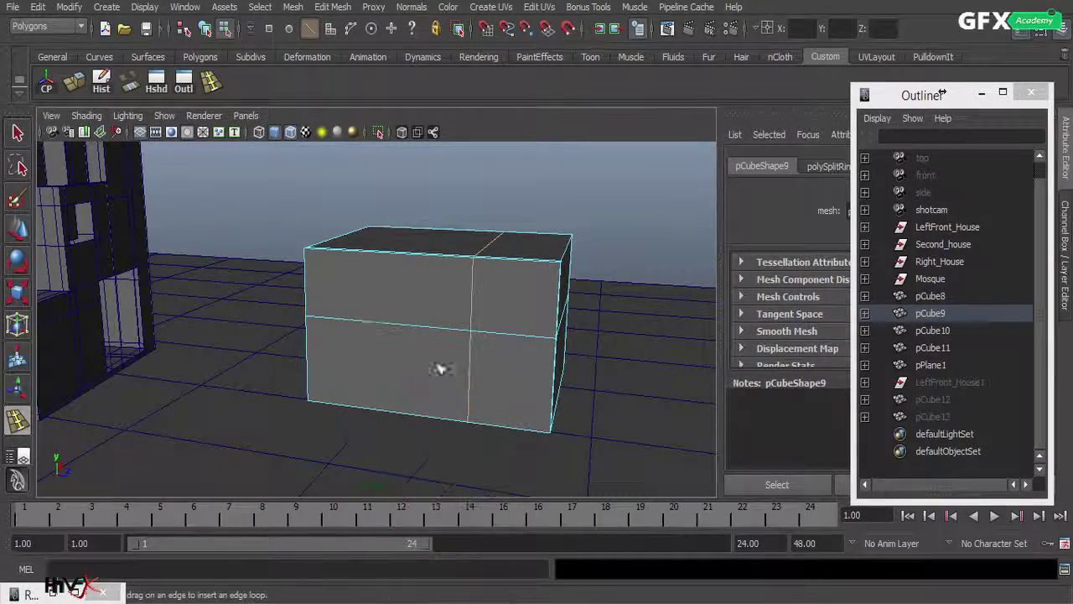
Step: Extrude the larger lower face of pCube9's street-facing side outward to form a projecting ground-floor block
{"action": "left_click", "coordinate": [204, 29]}
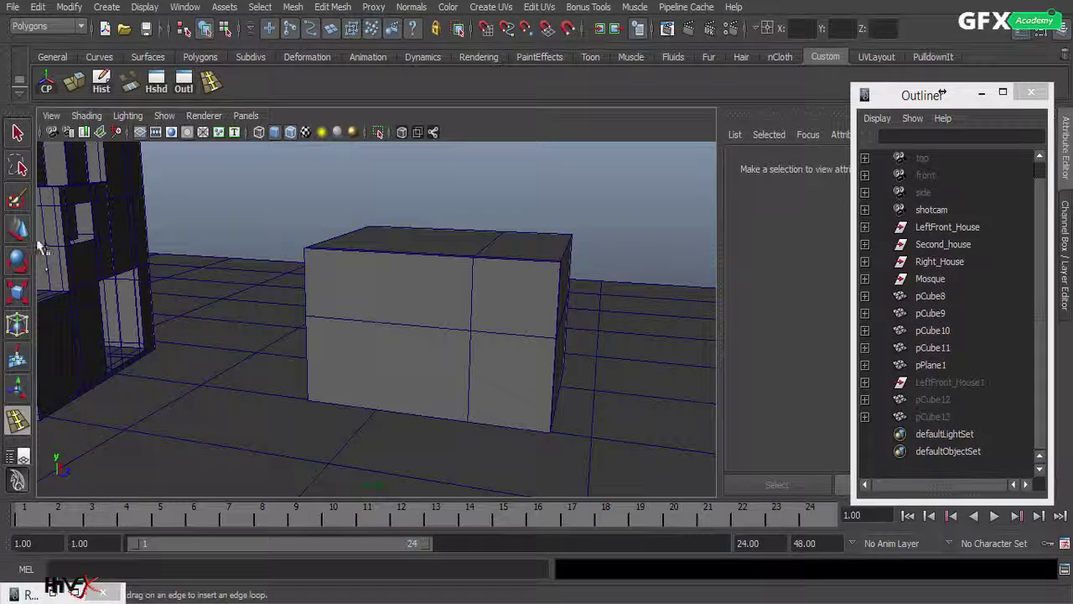
{"action": "left_click", "coordinate": [17, 229]}
{"action": "left_click", "coordinate": [403, 360]}
{"action": "right_click_drag", "start_coordinate": [403, 361], "coordinate": [406, 367]}
{"action": "left_click", "coordinate": [404, 366]}
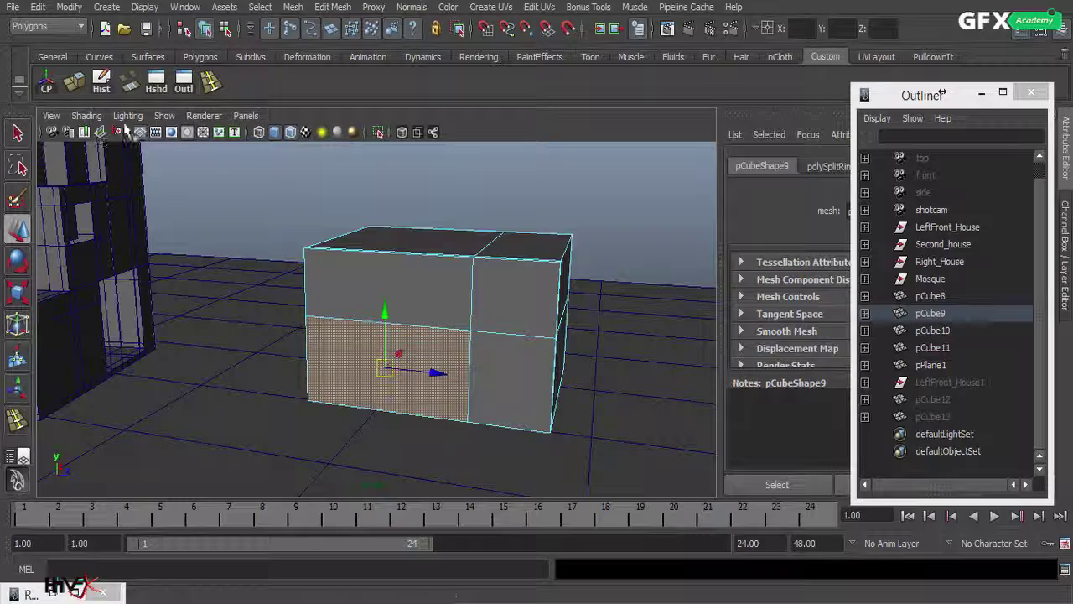
{"action": "left_click", "coordinate": [74, 82]}
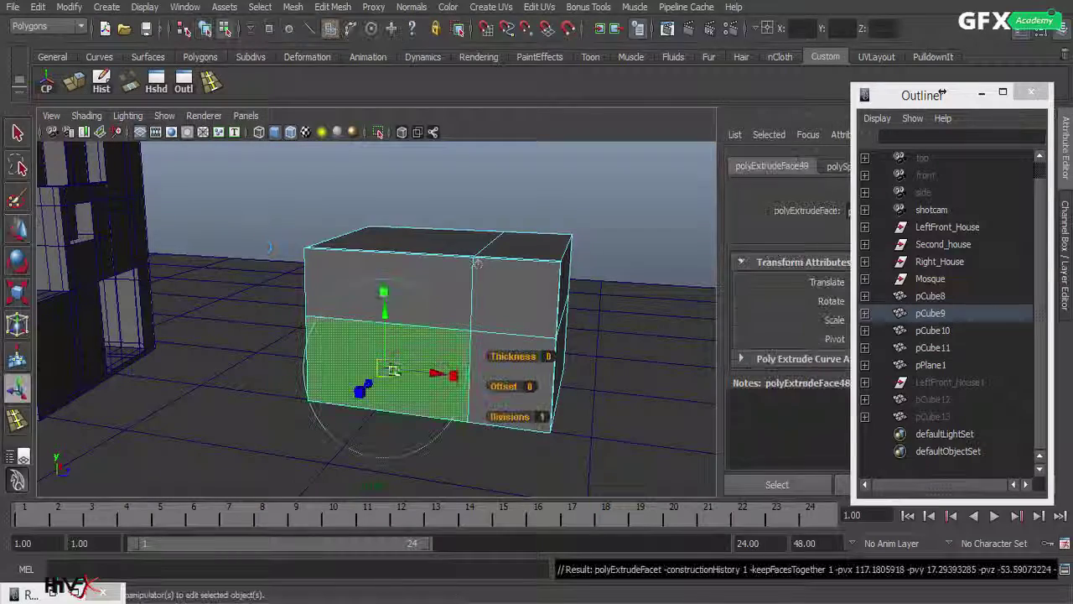
{"action": "left_click_drag", "start_coordinate": [377, 377], "coordinate": [276, 390], "text": "alt"}
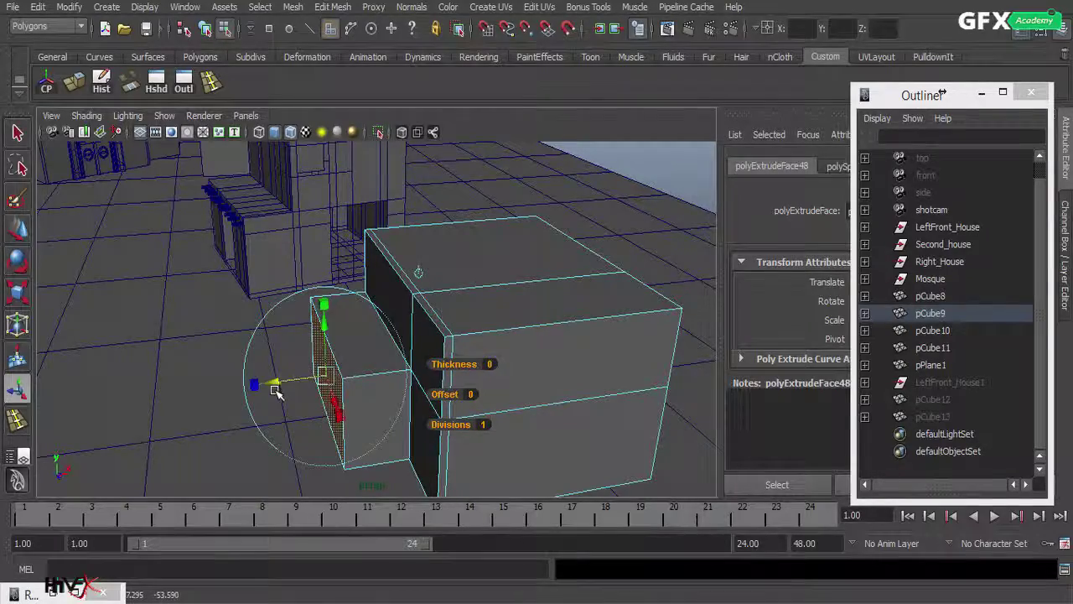
{"action": "left_click_drag", "start_coordinate": [403, 400], "coordinate": [554, 364], "text": "alt"}
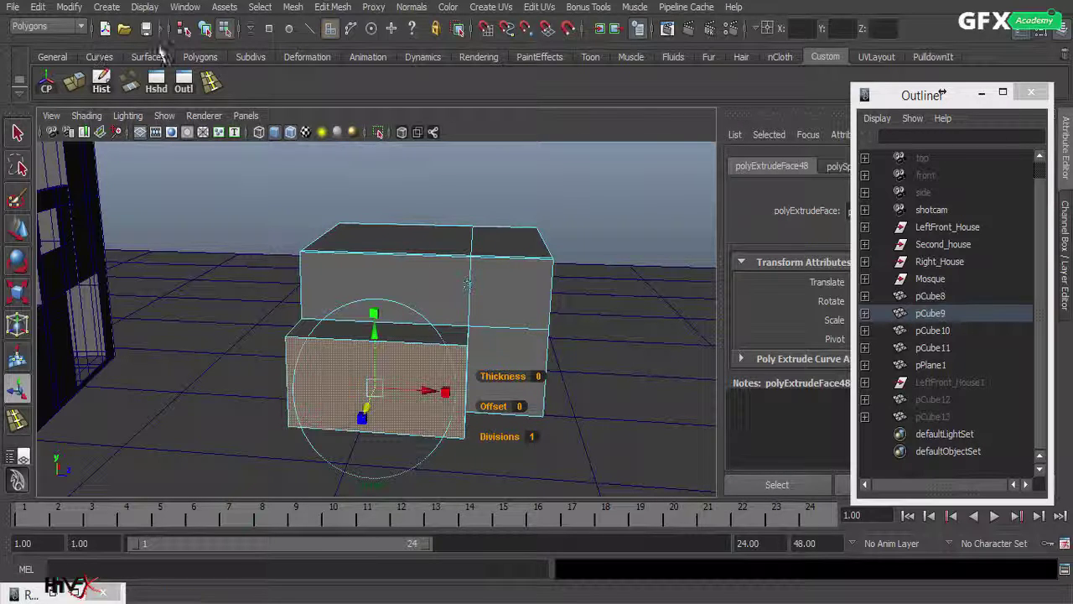
Step: Insert a horizontal edge loop through pCube9's upper storey and two vertical loops near the edges of its narrow front section
{"action": "left_click", "coordinate": [204, 28]}
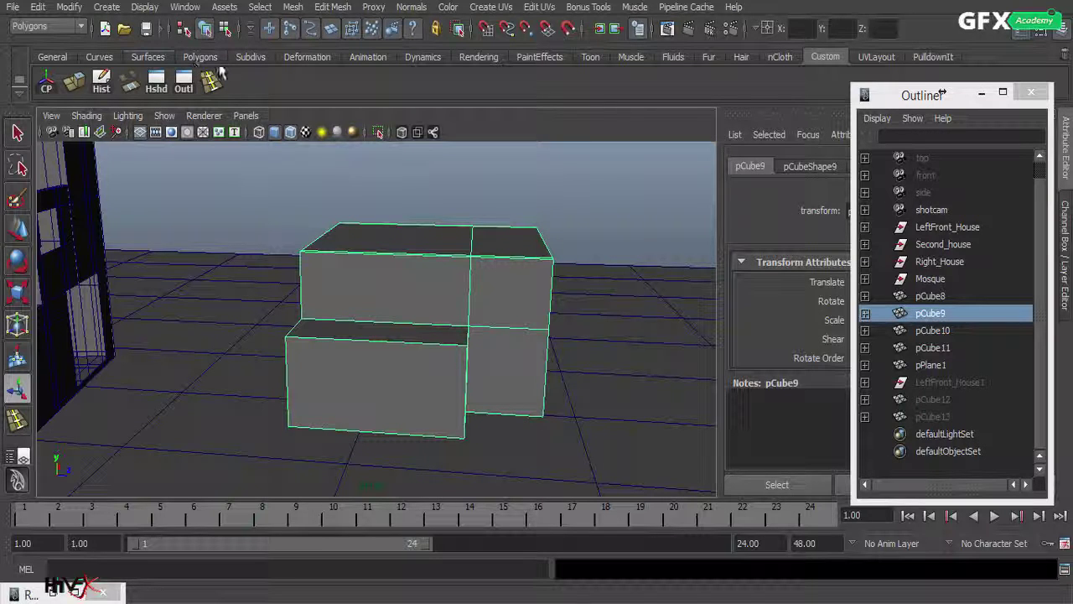
{"action": "left_click", "coordinate": [210, 81]}
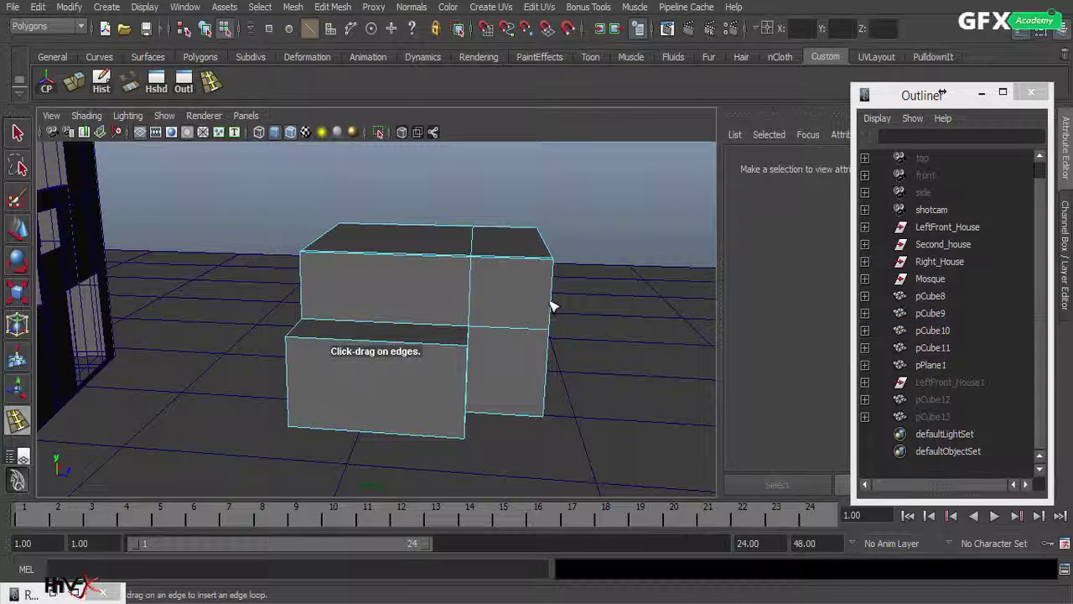
{"action": "left_click_drag", "start_coordinate": [553, 302], "coordinate": [557, 295]}
{"action": "left_click_drag", "start_coordinate": [488, 293], "coordinate": [538, 300]}
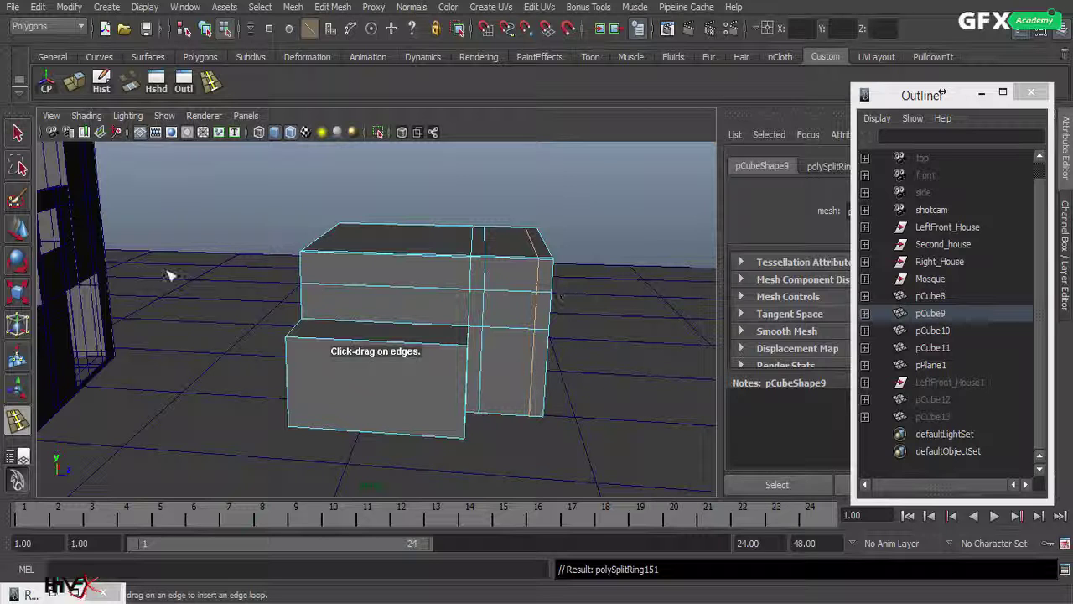
Step: Move the two vertical edge loops of pCube9's narrow front section closer to that section's outer edges
{"action": "key", "text": "w"}
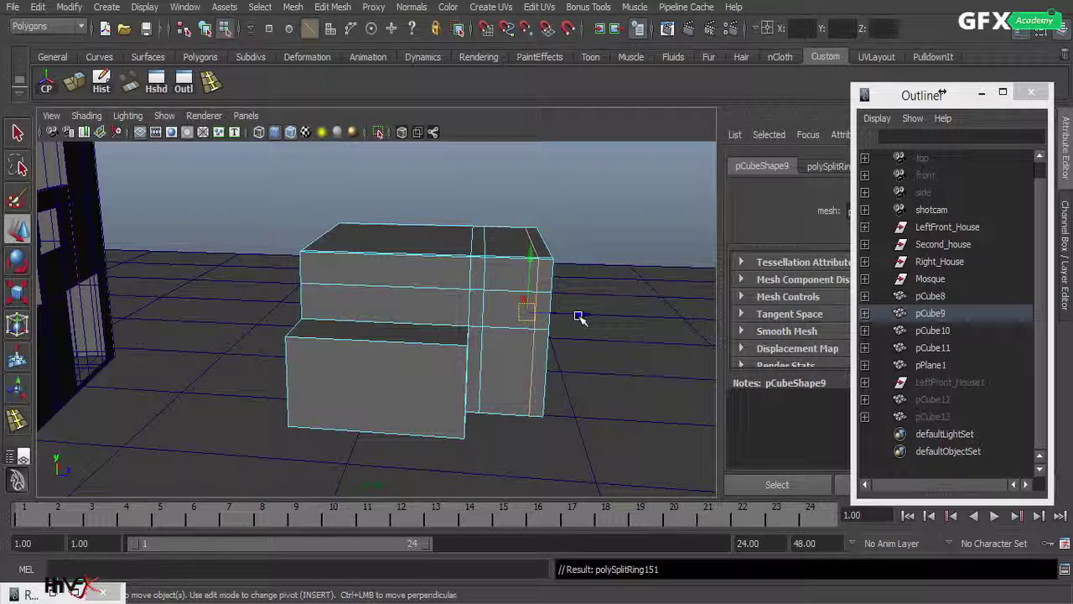
{"action": "left_click_drag", "start_coordinate": [578, 317], "coordinate": [586, 314]}
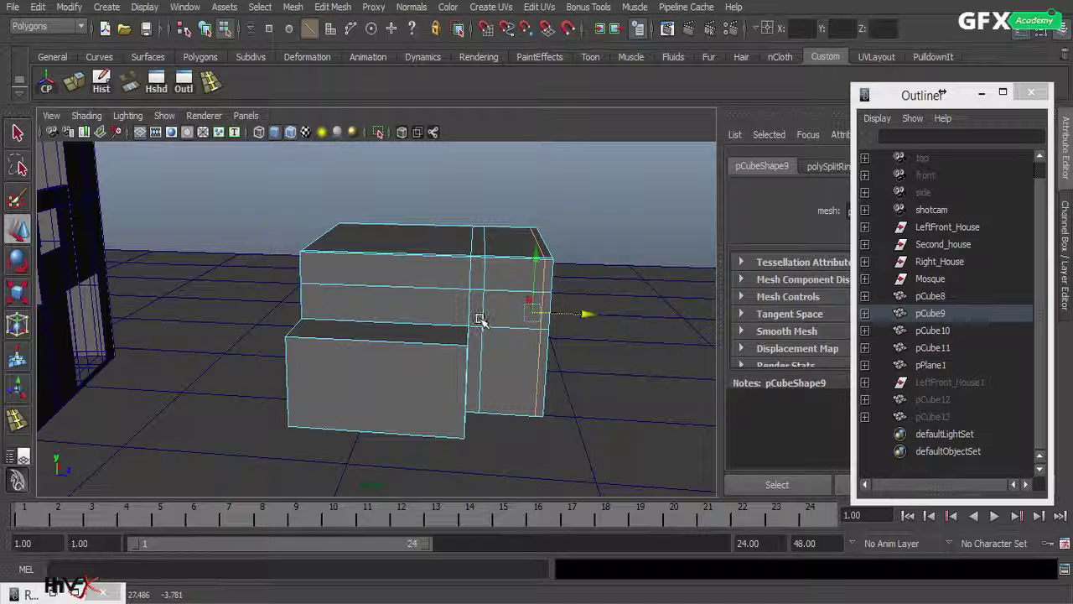
{"action": "double_click", "coordinate": [483, 314]}
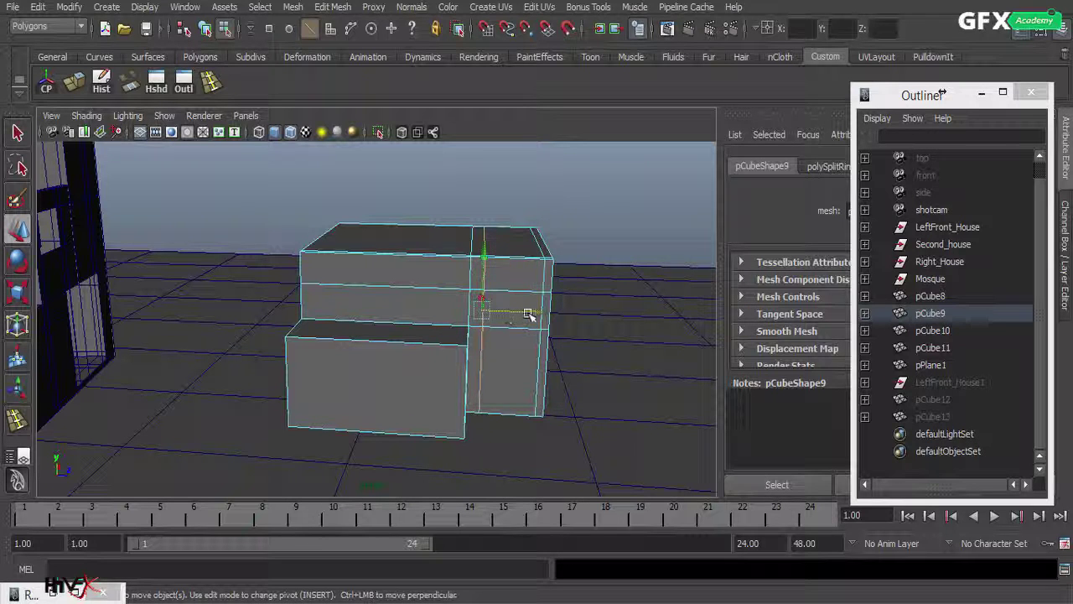
{"action": "mouse_move", "coordinate": [529, 314]}
{"action": "left_mouse_down"}
{"action": "mouse_move", "coordinate": [515, 311]}
{"action": "mouse_move", "coordinate": [527, 309]}
{"action": "left_mouse_up"}
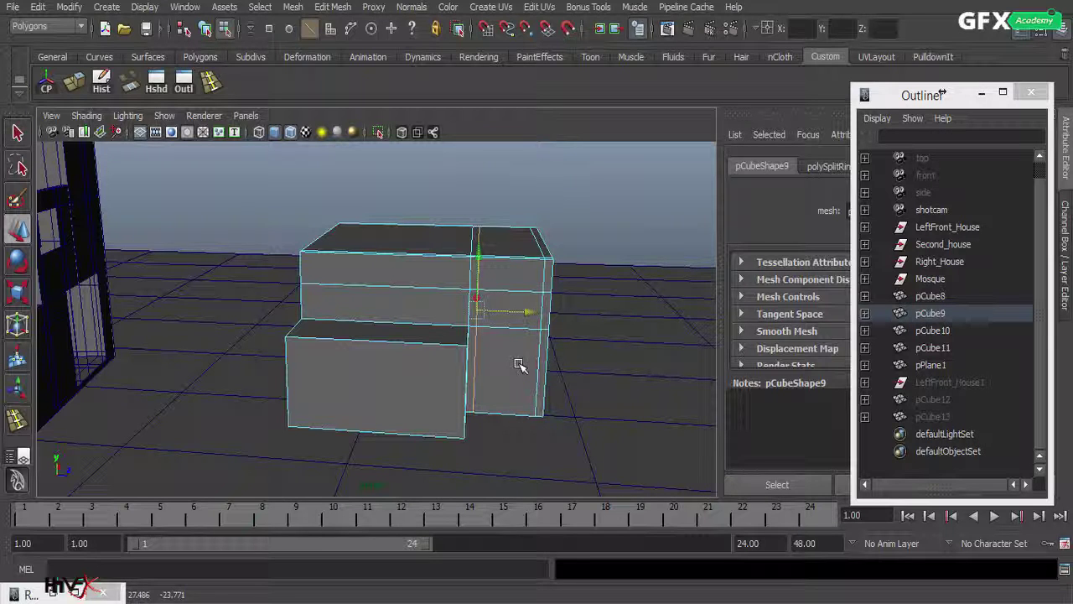
Step: Delete the horizontal edge that divides the large area between the two vertical loops on pCube9's narrow front section
{"action": "right_click_drag", "start_coordinate": [520, 366], "coordinate": [512, 285]}
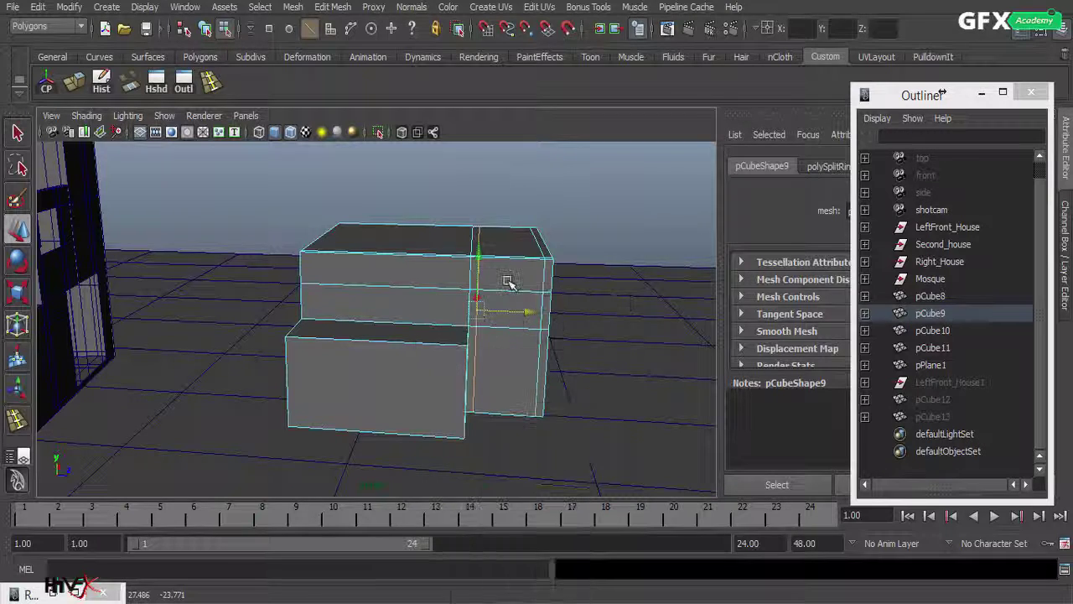
{"action": "left_click", "coordinate": [516, 327]}
{"action": "left_click", "coordinate": [552, 347]}
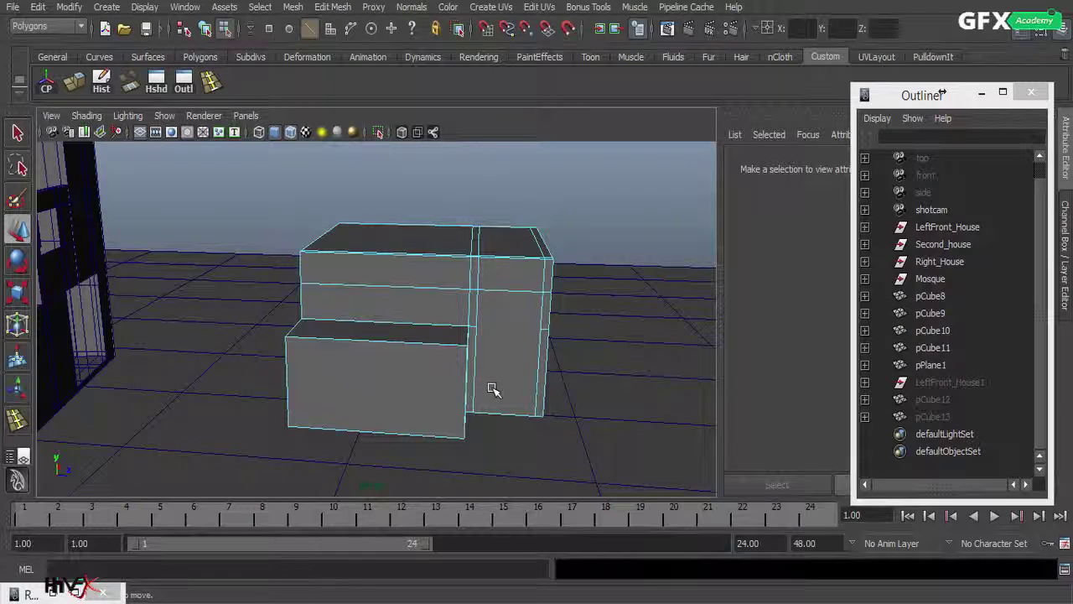
Step: Extract the merged tall face of pCube9's narrow front section as a separate piece
{"action": "left_click_drag", "start_coordinate": [493, 390], "coordinate": [545, 398], "text": "alt"}
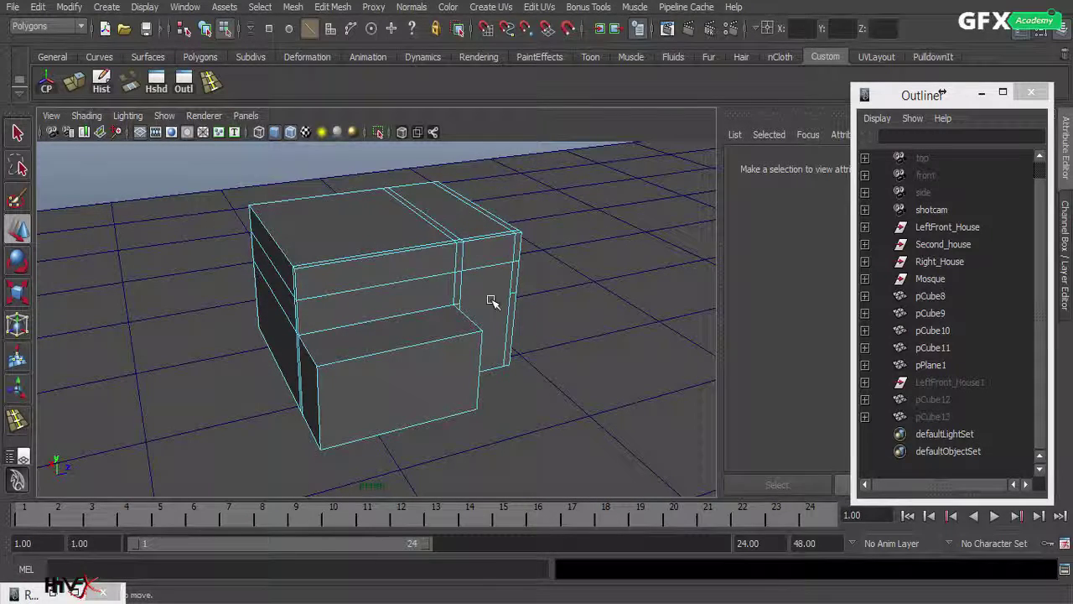
{"action": "right_click_drag", "start_coordinate": [490, 296], "coordinate": [488, 333]}
{"action": "left_click", "coordinate": [487, 306]}
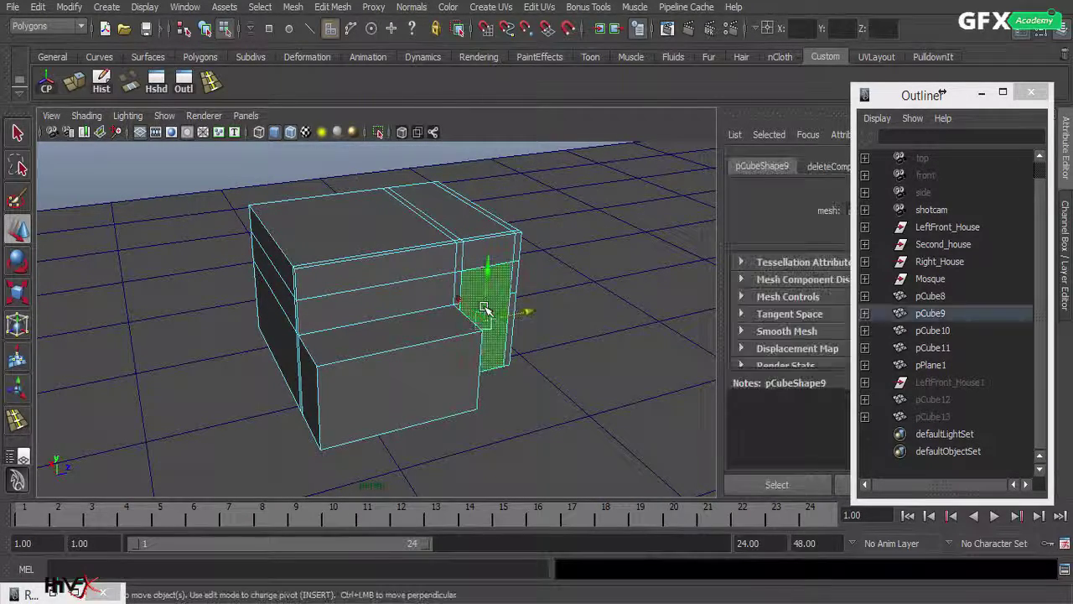
{"action": "right_click_drag", "start_coordinate": [397, 340], "coordinate": [623, 307], "text": "alt"}
{"action": "middle_click_drag", "start_coordinate": [520, 342], "coordinate": [352, 428], "text": "alt"}
{"action": "right_click_drag", "start_coordinate": [235, 402], "coordinate": [528, 358], "text": "alt"}
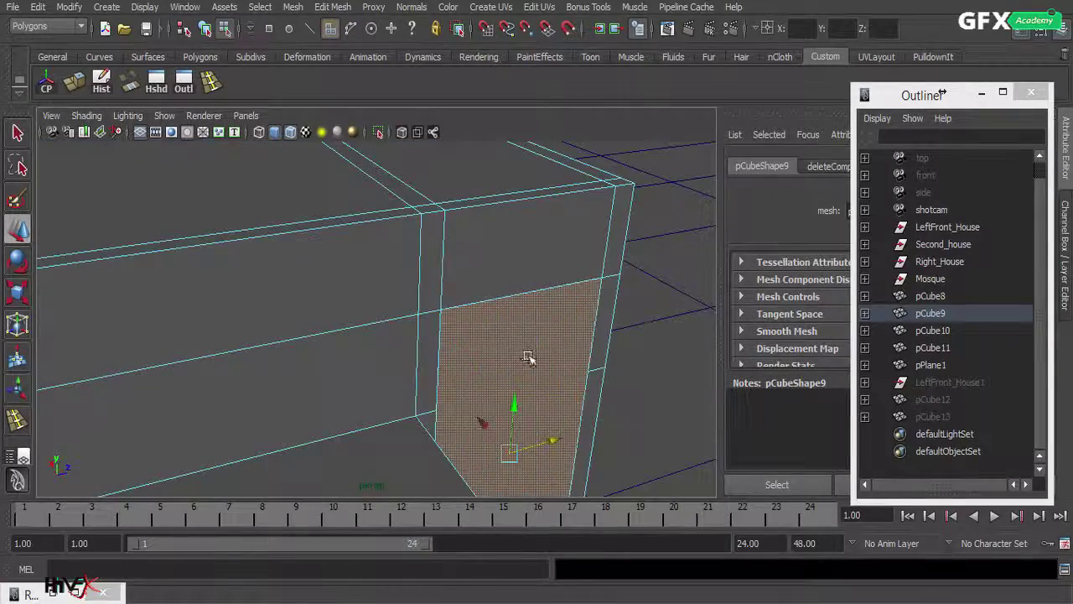
{"action": "left_click", "coordinate": [293, 8]}
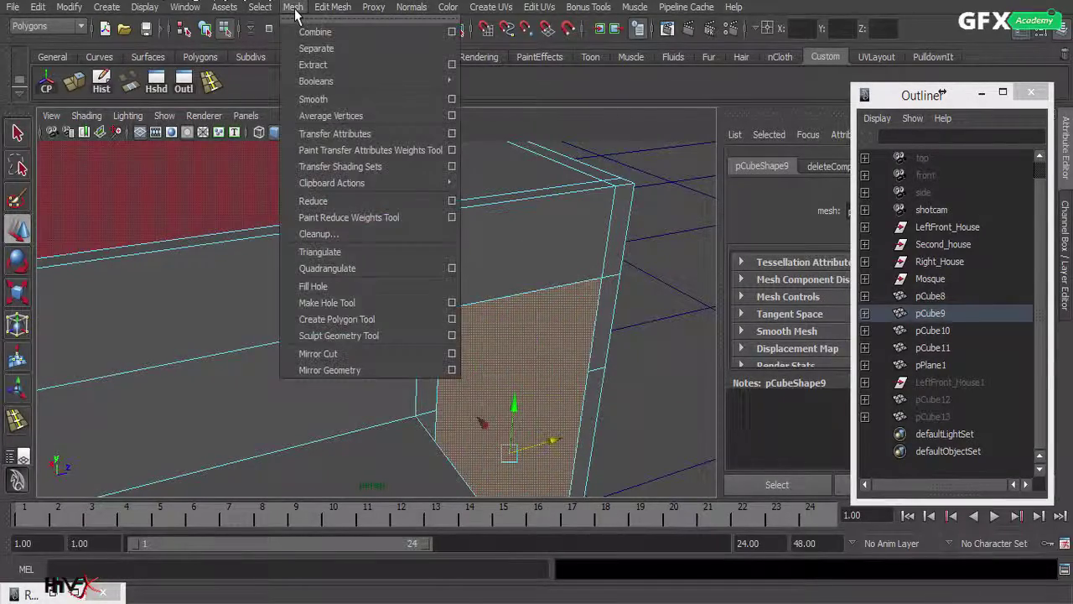
{"action": "left_click", "coordinate": [314, 64]}
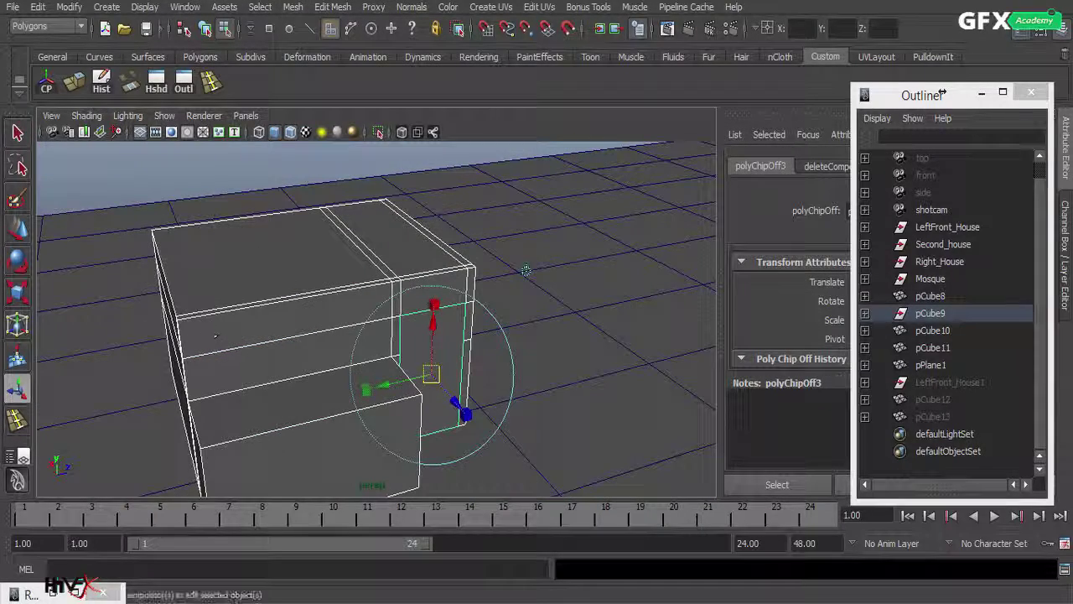
Step: Center the pivot of the extracted door-shaped panel and isolate the panel in the view
{"action": "left_click", "coordinate": [17, 228]}
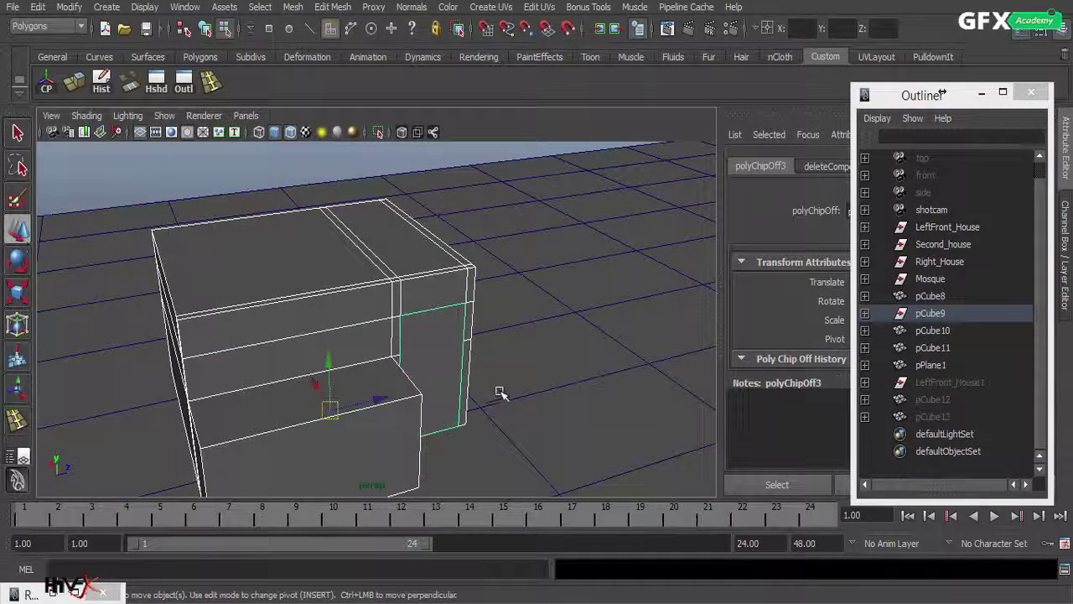
{"action": "key", "text": "F11"}
{"action": "left_click", "coordinate": [445, 344]}
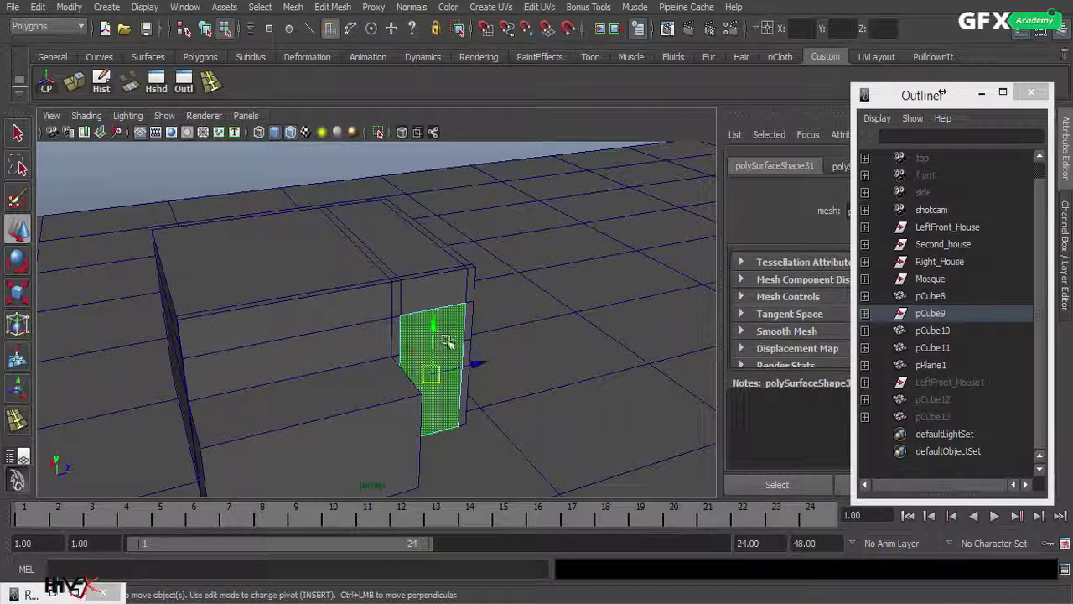
{"action": "right_click_drag", "start_coordinate": [322, 356], "coordinate": [552, 307], "text": "alt"}
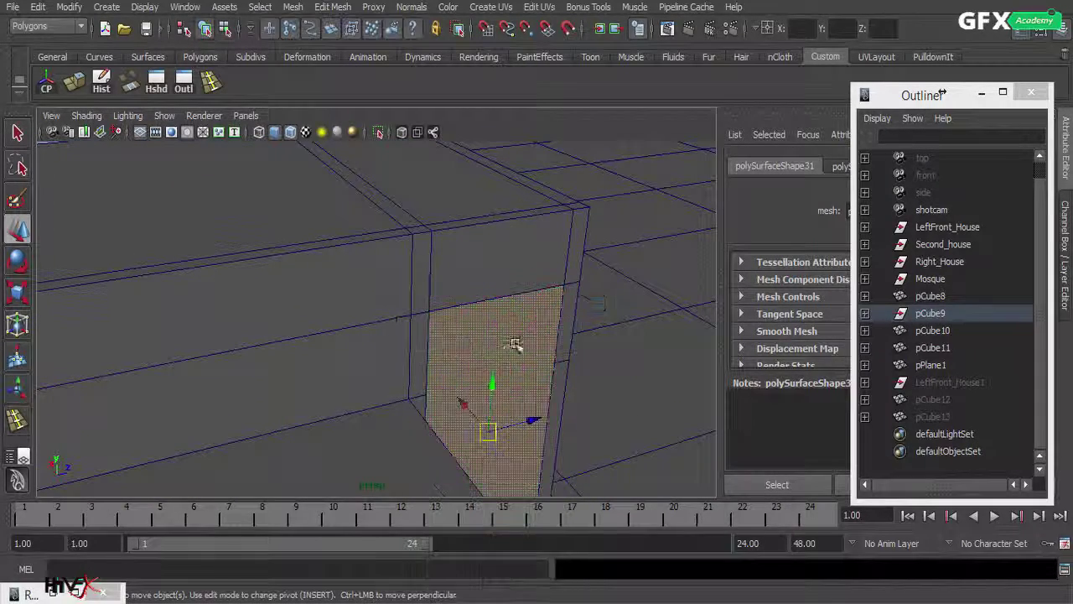
{"action": "left_click", "coordinate": [506, 353]}
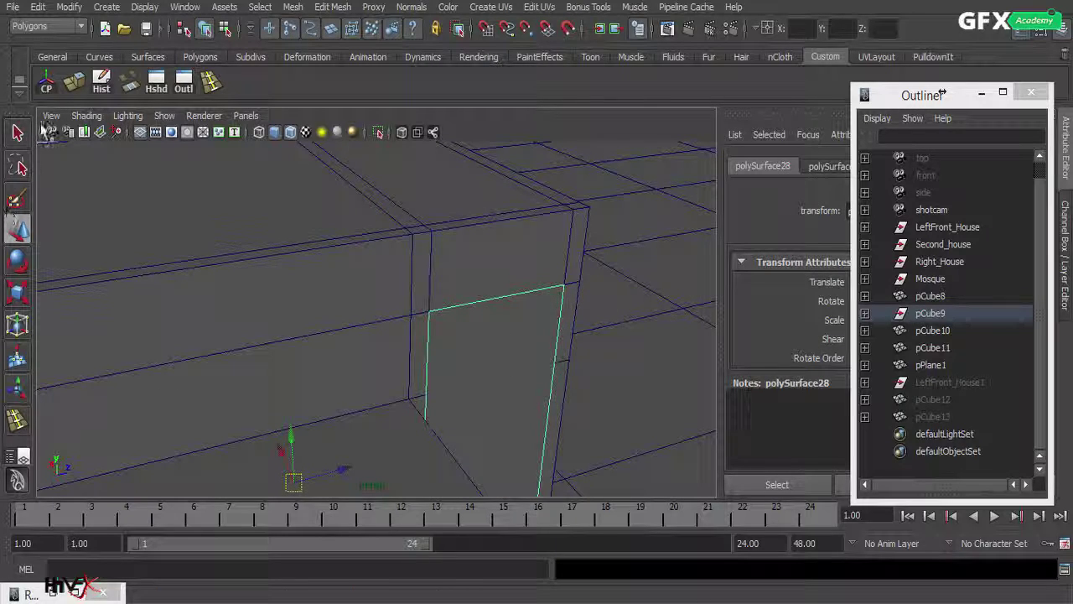
{"action": "left_click", "coordinate": [46, 88]}
{"action": "left_click_drag", "start_coordinate": [470, 402], "coordinate": [546, 402], "text": "alt"}
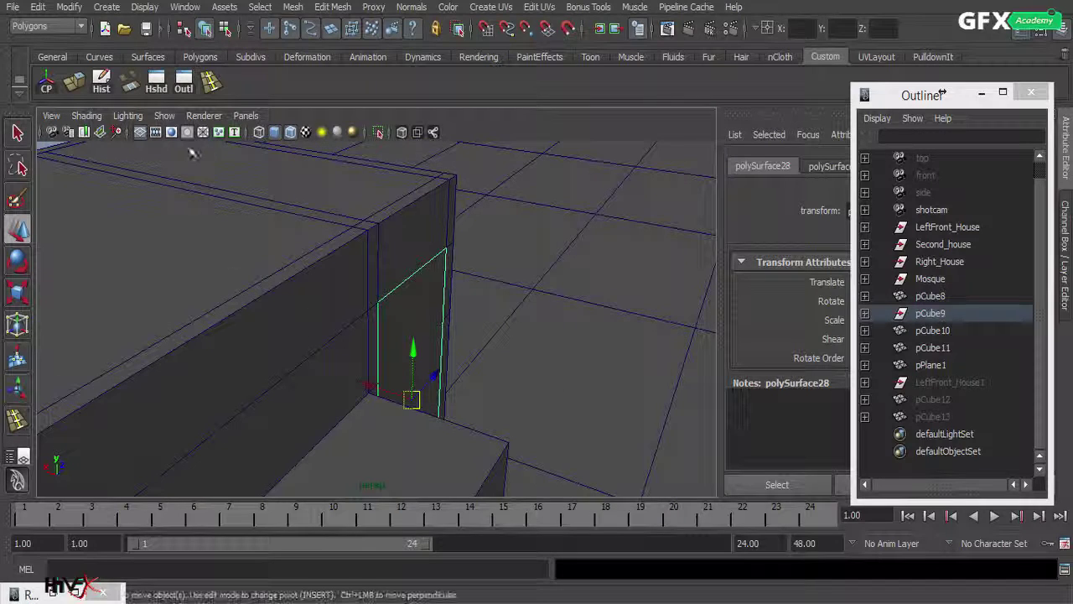
{"action": "left_click", "coordinate": [378, 132]}
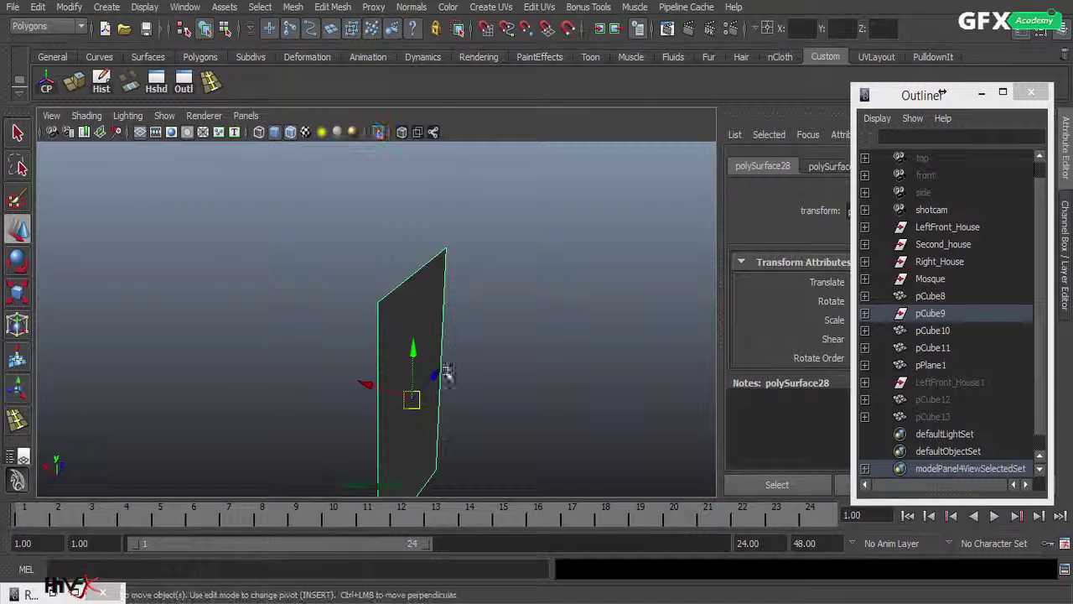
Step: Extrude the isolated panel slightly to give it thickness and return to object selection
{"action": "left_click_drag", "start_coordinate": [443, 372], "coordinate": [495, 400], "text": "alt"}
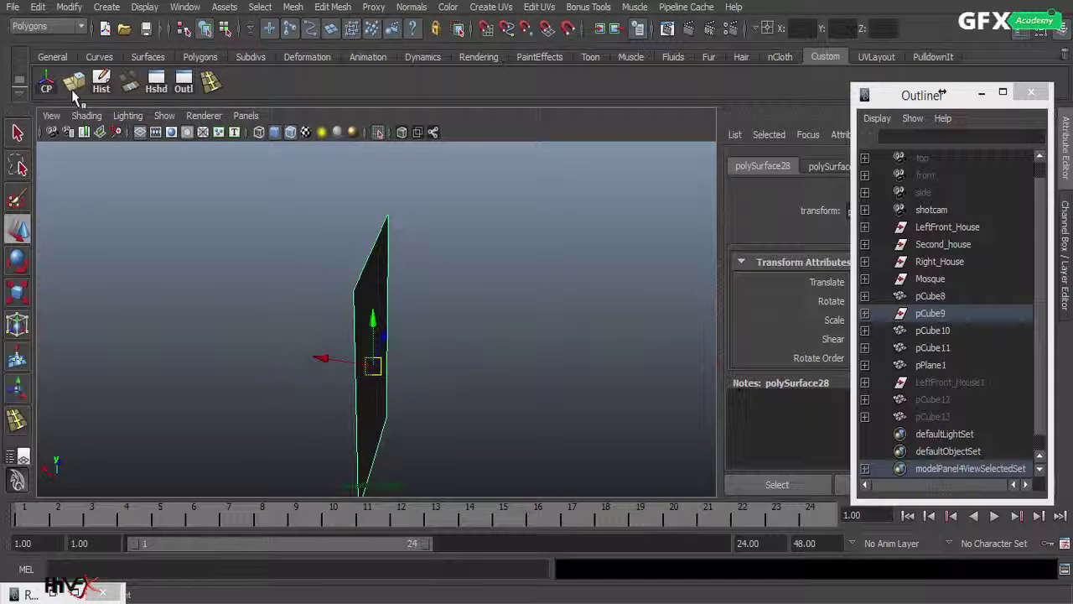
{"action": "key", "text": "ctrl+e"}
{"action": "left_click_drag", "start_coordinate": [427, 377], "coordinate": [431, 376]}
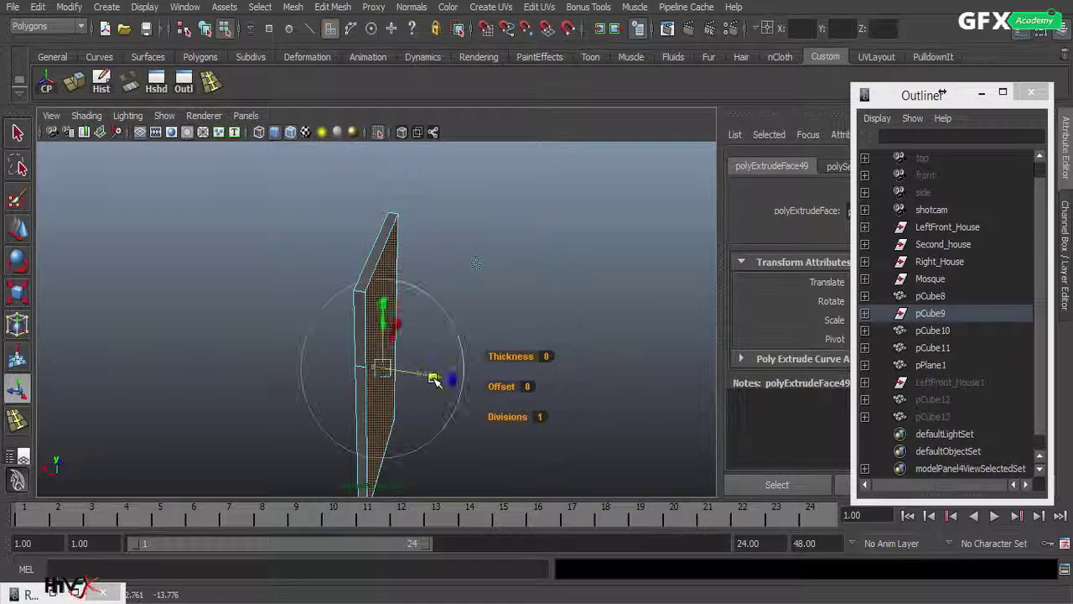
{"action": "left_click_drag", "start_coordinate": [316, 364], "coordinate": [276, 319], "text": "alt"}
{"action": "left_click_drag", "start_coordinate": [448, 331], "coordinate": [332, 361], "text": "alt"}
{"action": "left_click_drag", "start_coordinate": [485, 263], "coordinate": [458, 237], "text": "alt"}
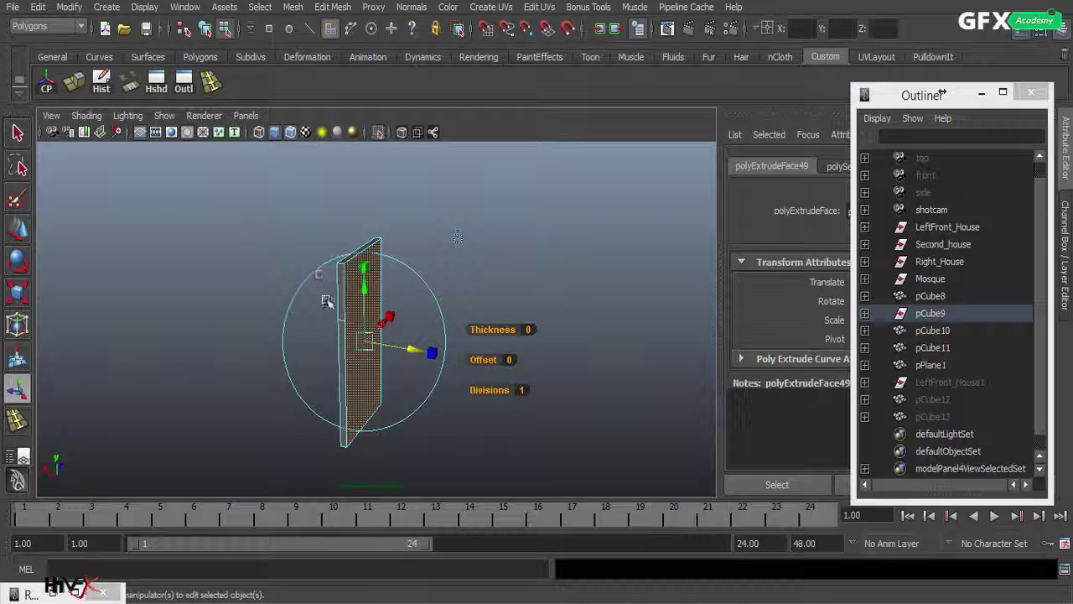
{"action": "right_click_drag", "start_coordinate": [364, 312], "coordinate": [416, 293]}
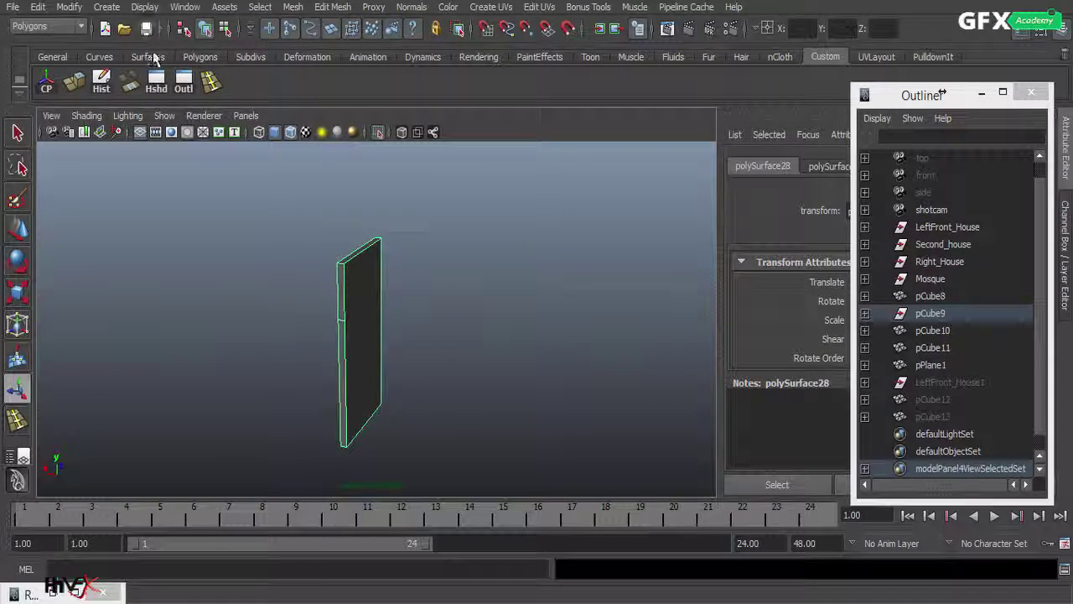
Step: Try to insert edge loops across the thickened panel from its side edges
{"action": "left_click", "coordinate": [211, 82]}
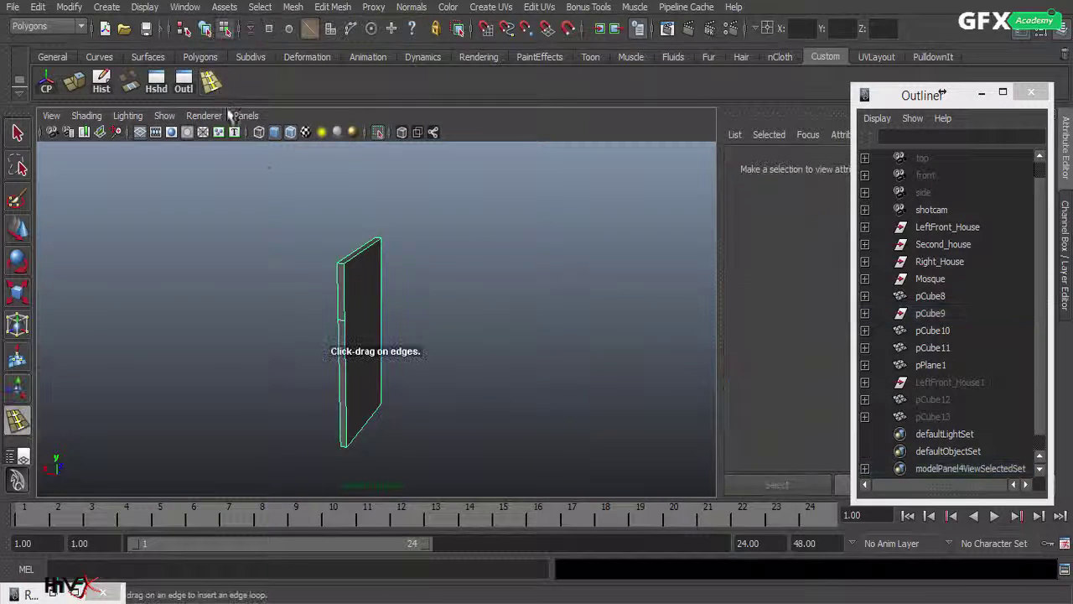
{"action": "left_click", "coordinate": [348, 325]}
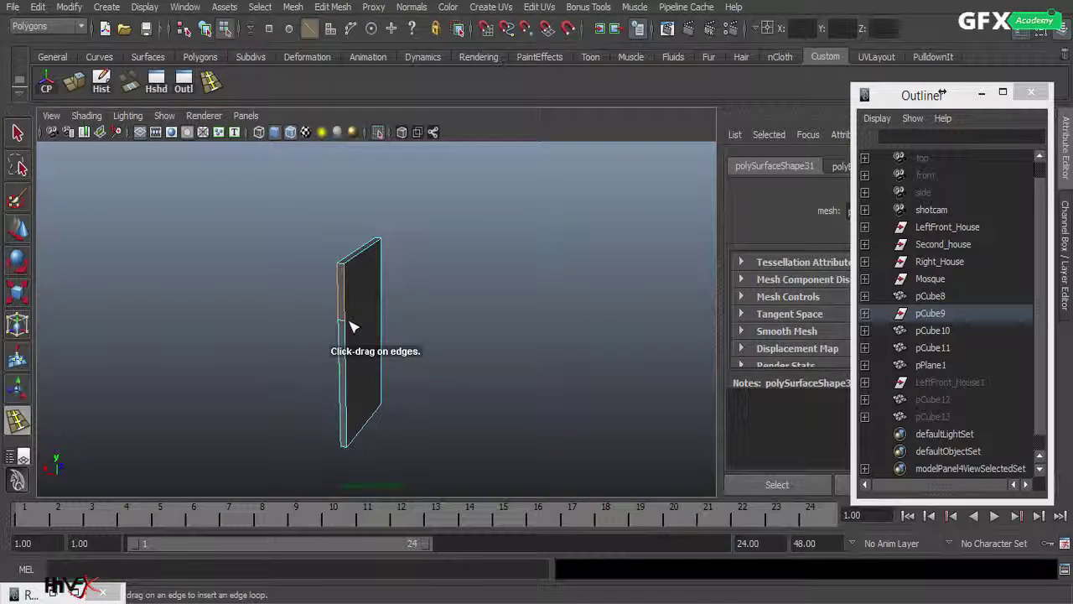
{"action": "left_click_drag", "start_coordinate": [388, 324], "coordinate": [445, 360], "text": "alt"}
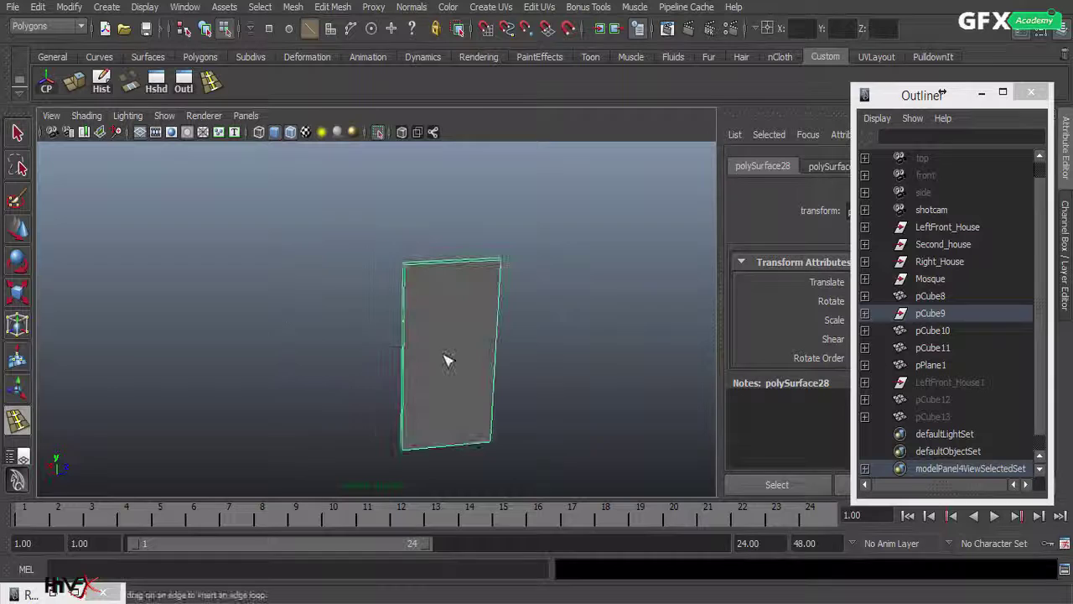
{"action": "left_click", "coordinate": [497, 326]}
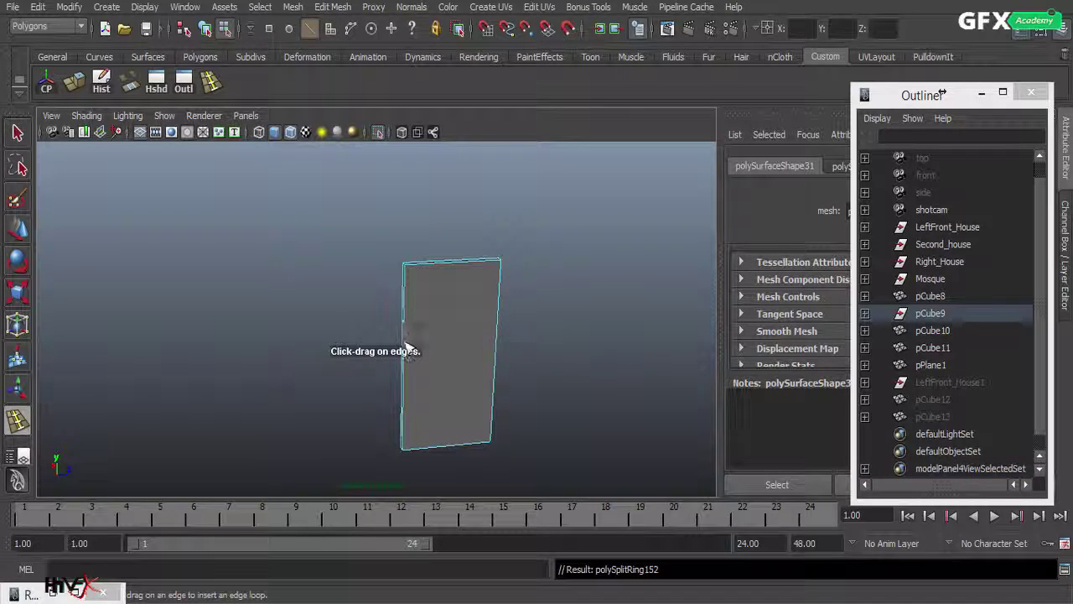
{"action": "left_click_drag", "start_coordinate": [406, 336], "coordinate": [618, 318]}
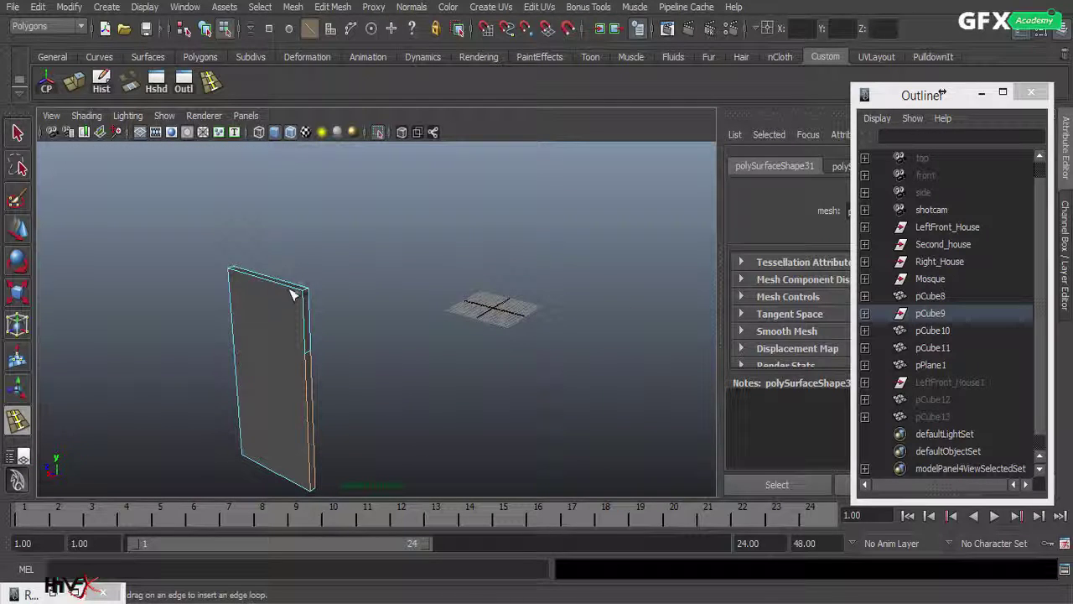
{"action": "left_click_drag", "start_coordinate": [304, 308], "coordinate": [306, 326]}
Step: Undo the panel's edge loops, extrusion, isolation and extraction, back through the deletion of the dividing edge on pCube9
{"action": "key", "text": "ctrl+z"}
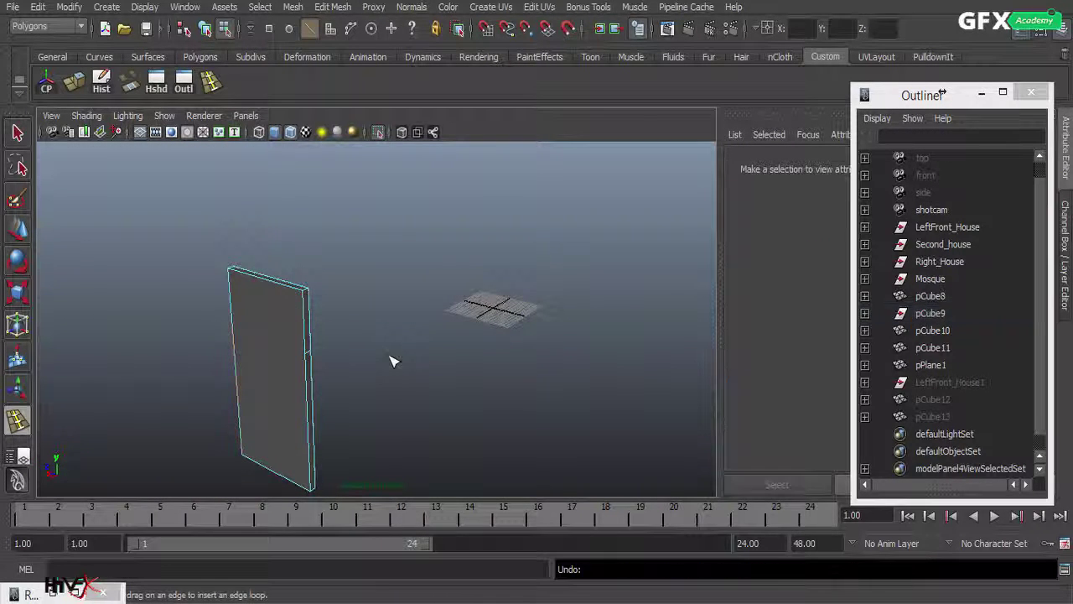
{"action": "key", "text": "ctrl+z"}
{"action": "key", "text": "ctrl+z"}
{"action": "key", "text": "ctrl+z"}
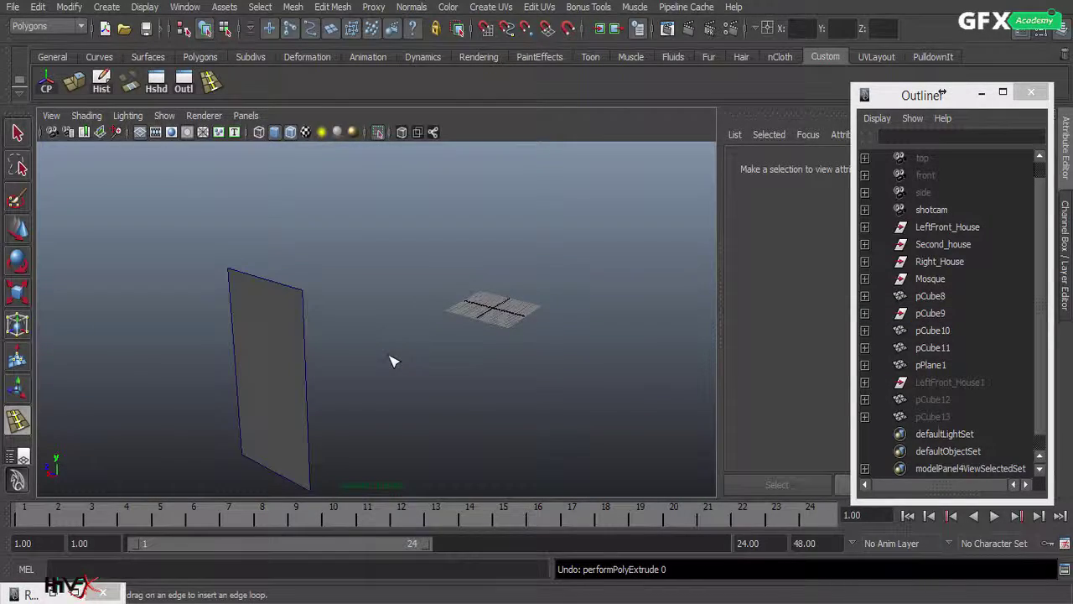
{"action": "key", "text": "ctrl+z"}
{"action": "left_click_drag", "start_coordinate": [343, 371], "coordinate": [68, 349], "text": "alt"}
{"action": "key", "text": "ctrl+z"}
{"action": "key", "text": "ctrl+z"}
{"action": "key", "text": "ctrl+z"}
{"action": "key", "text": "ctrl+z"}
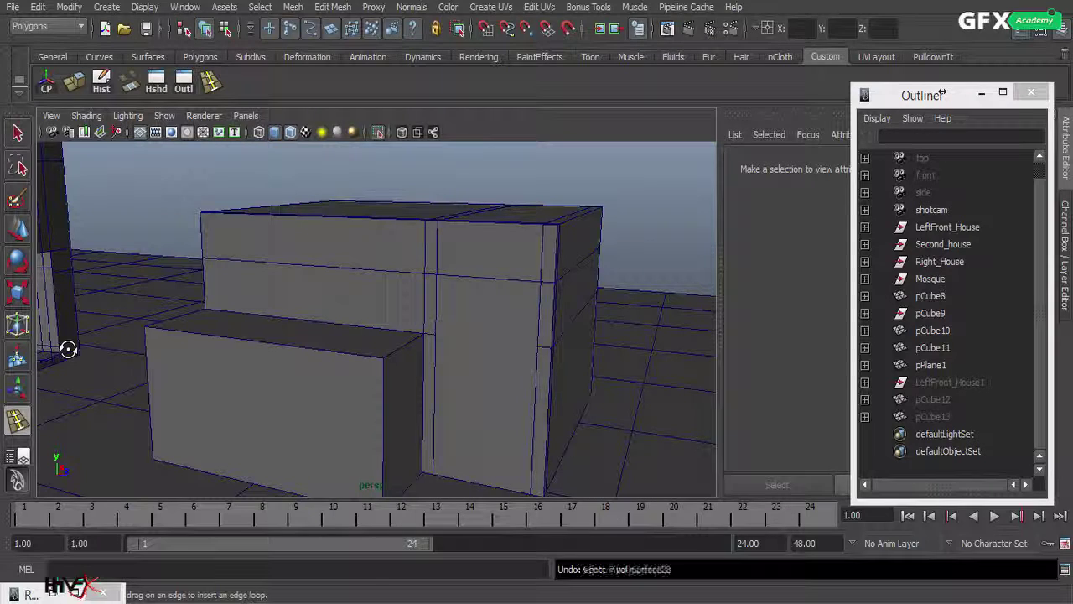
{"action": "key", "text": "ctrl+z"}
{"action": "key", "text": "ctrl+z"}
{"action": "key", "text": "ctrl+z"}
{"action": "key", "text": "ctrl+z"}
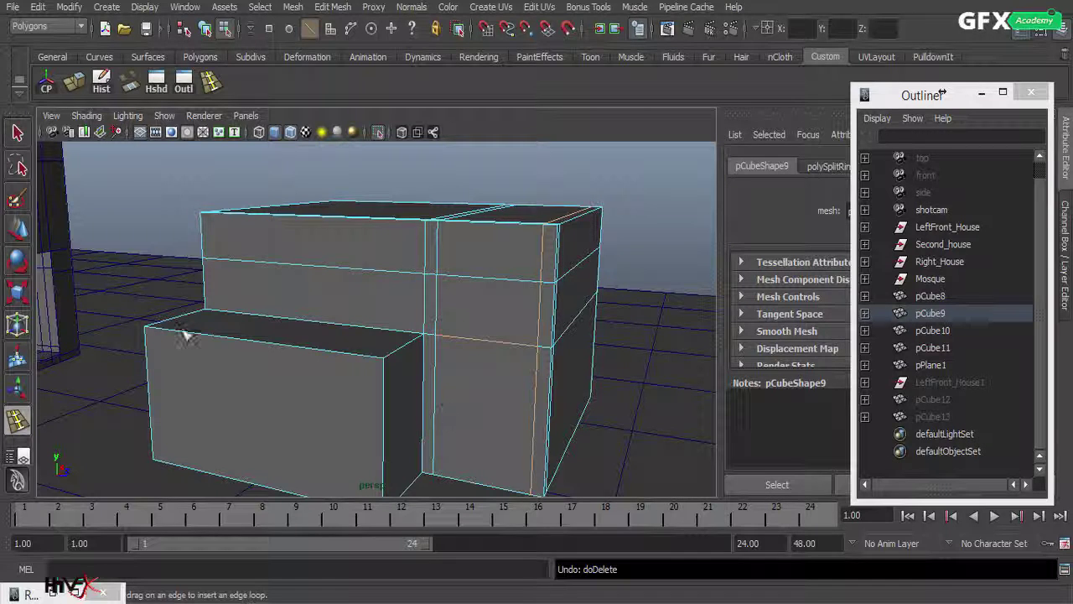
Step: Extract the two stacked faces between the vertical loops of pCube9's narrow front section, below its upper horizontal loop
{"action": "left_click", "coordinate": [18, 231]}
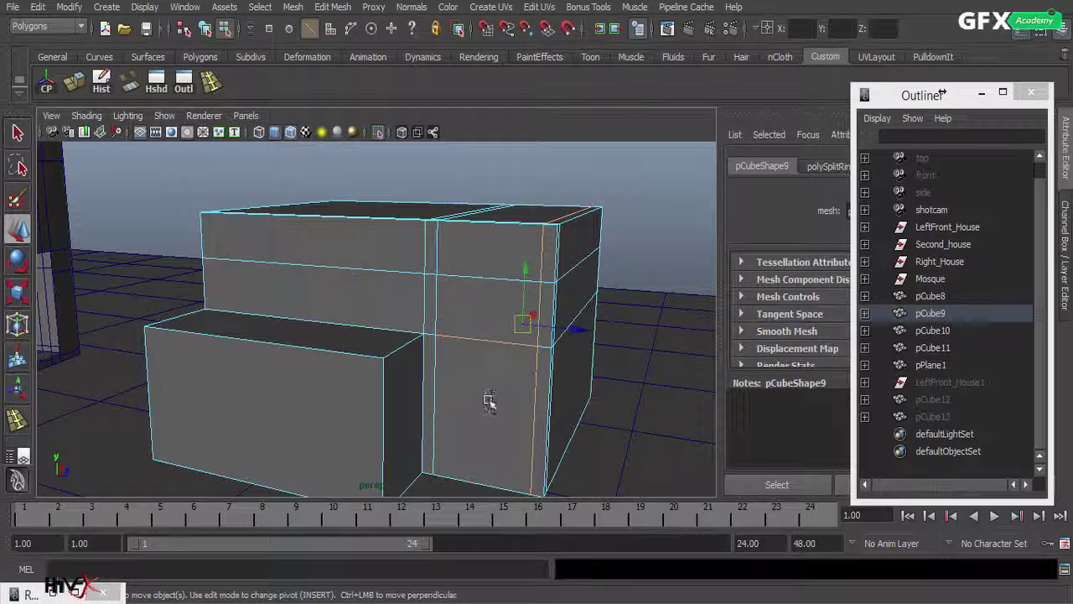
{"action": "right_click_drag", "start_coordinate": [501, 319], "coordinate": [497, 361]}
{"action": "left_click", "coordinate": [502, 320]}
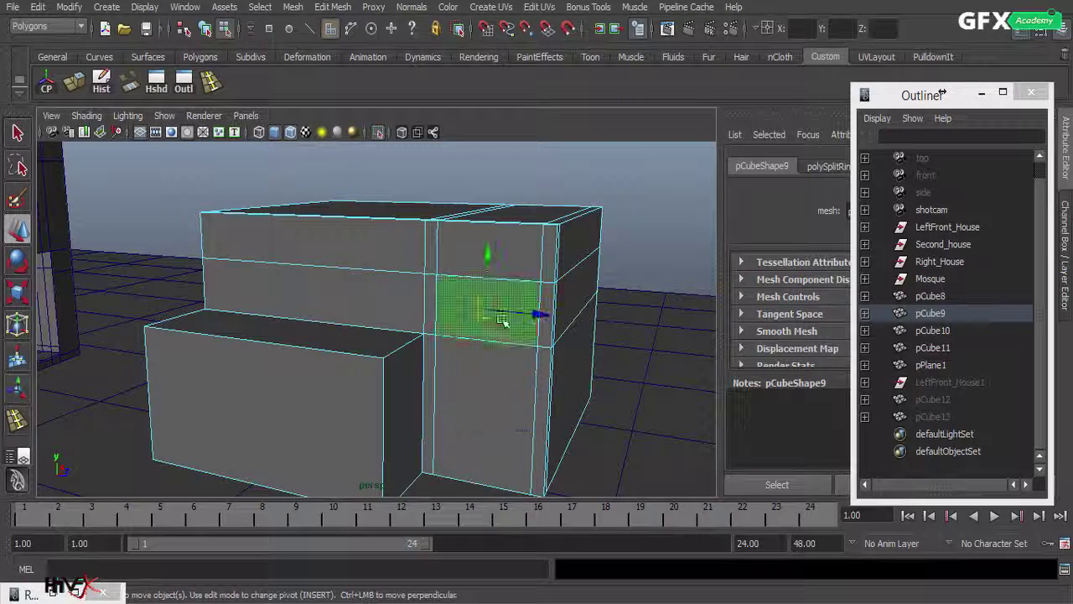
{"action": "left_click", "coordinate": [501, 383], "text": "shift"}
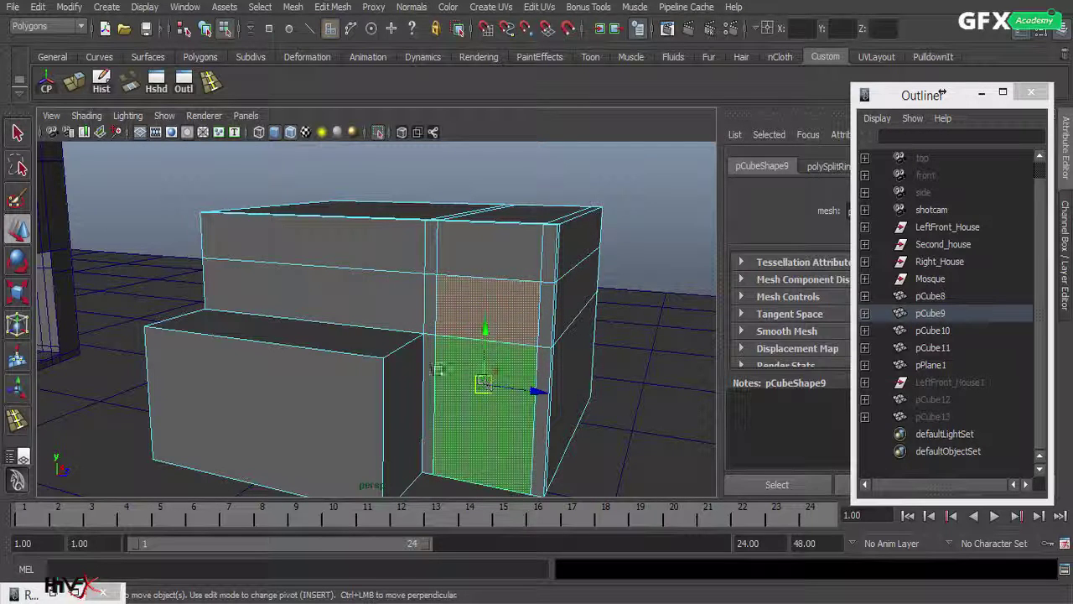
{"action": "left_click", "coordinate": [325, 9]}
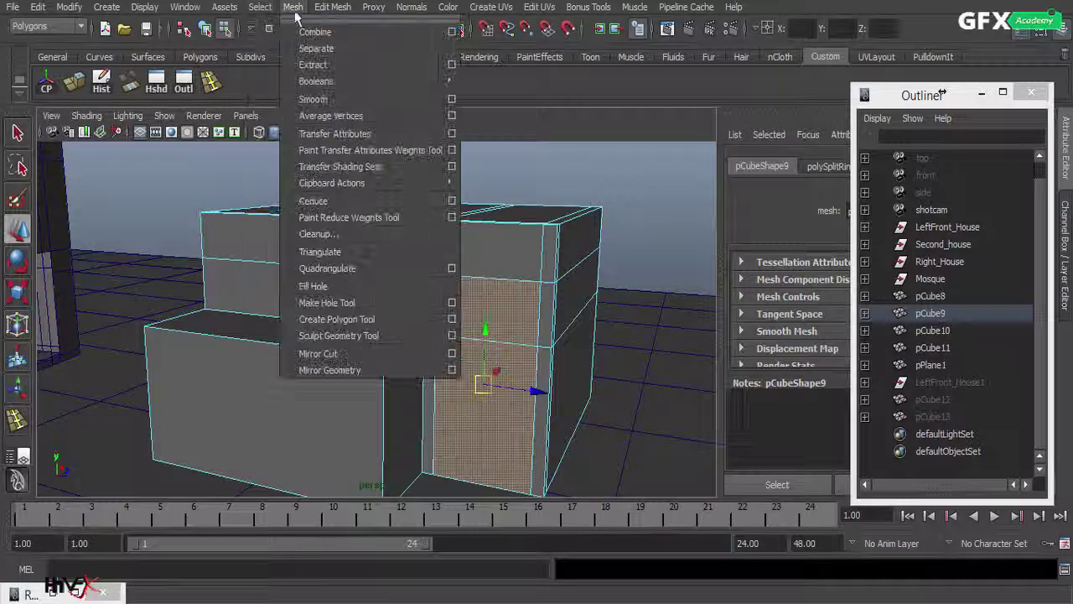
{"action": "left_click", "coordinate": [310, 64]}
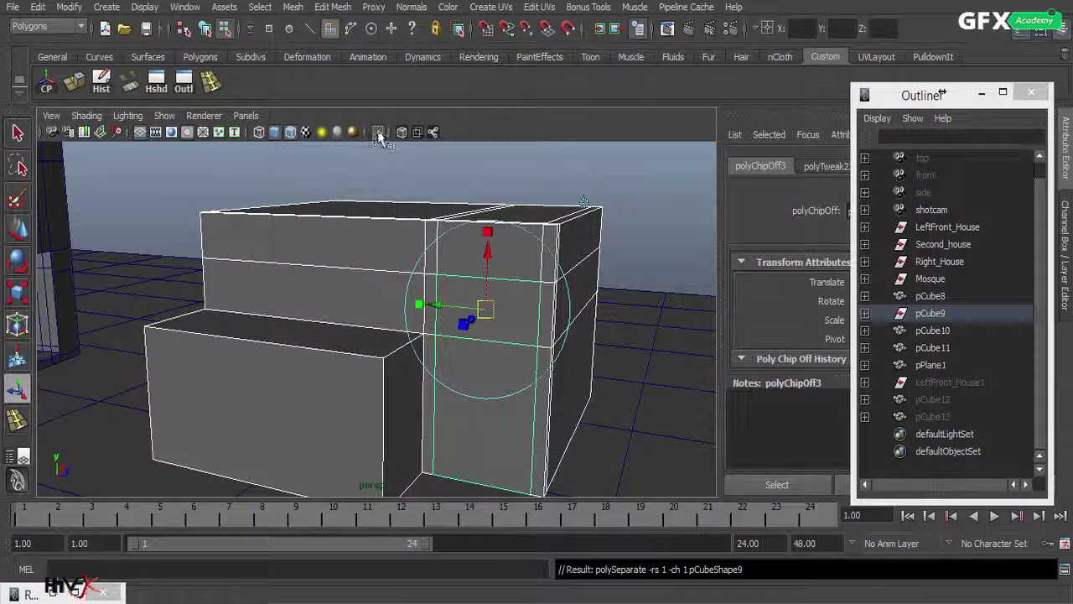
Step: Isolate the extracted two-face front panel of pCube9 in the viewport
{"action": "left_click", "coordinate": [400, 166]}
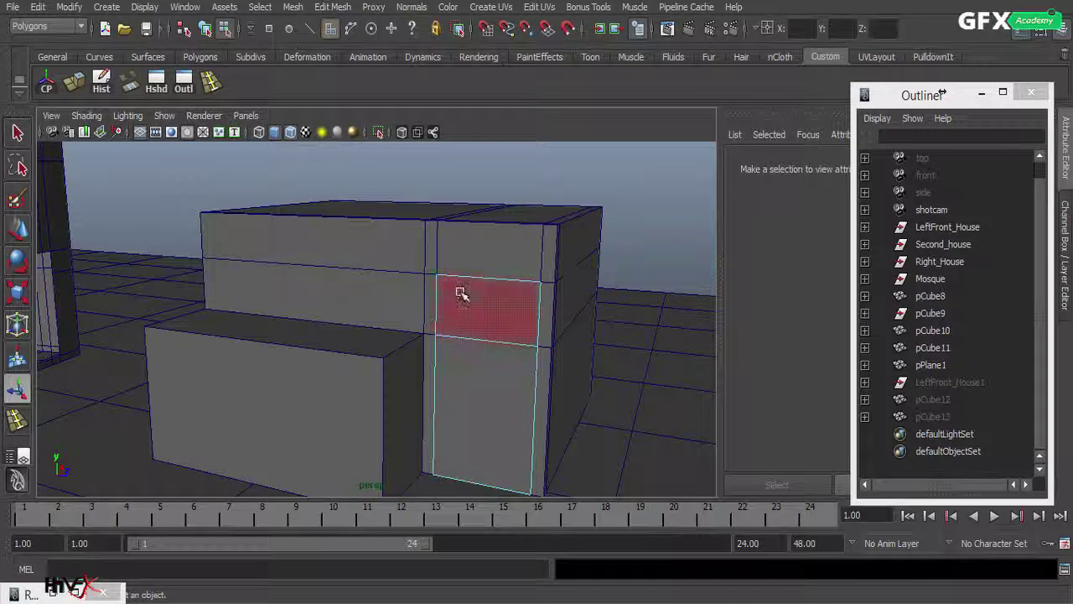
{"action": "right_click_drag", "start_coordinate": [462, 292], "coordinate": [528, 272]}
{"action": "left_click", "coordinate": [493, 356]}
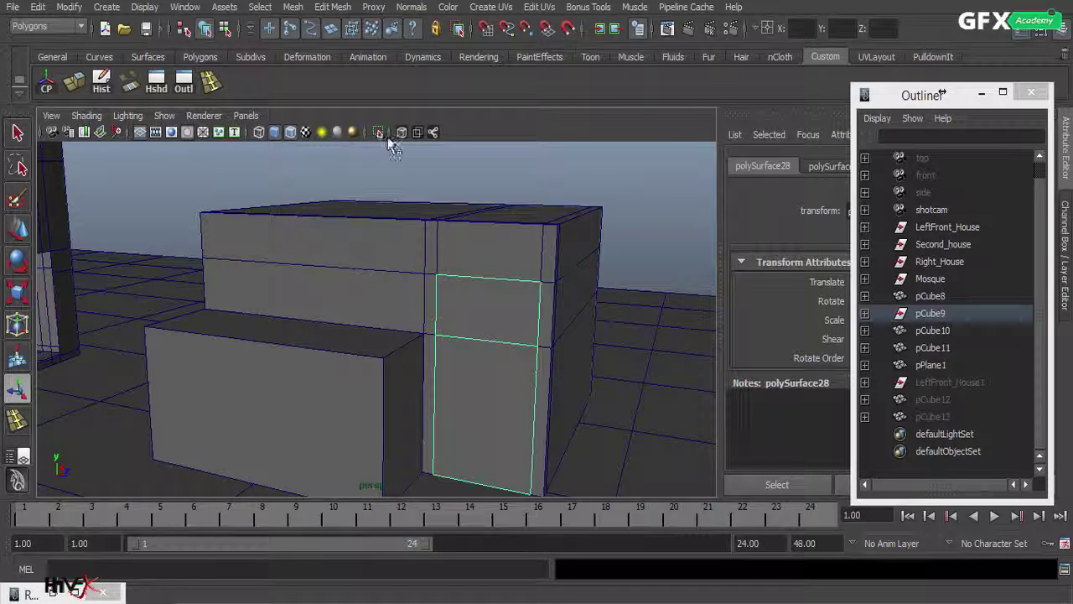
{"action": "left_click", "coordinate": [379, 131]}
{"action": "left_click_drag", "start_coordinate": [324, 322], "coordinate": [436, 321], "text": "alt"}
Step: Extrude the panel's upper face slightly outward and scale the extruded face down to form a bevelled border
{"action": "right_click_drag", "start_coordinate": [404, 357], "coordinate": [403, 366]}
{"action": "left_click", "coordinate": [411, 310]}
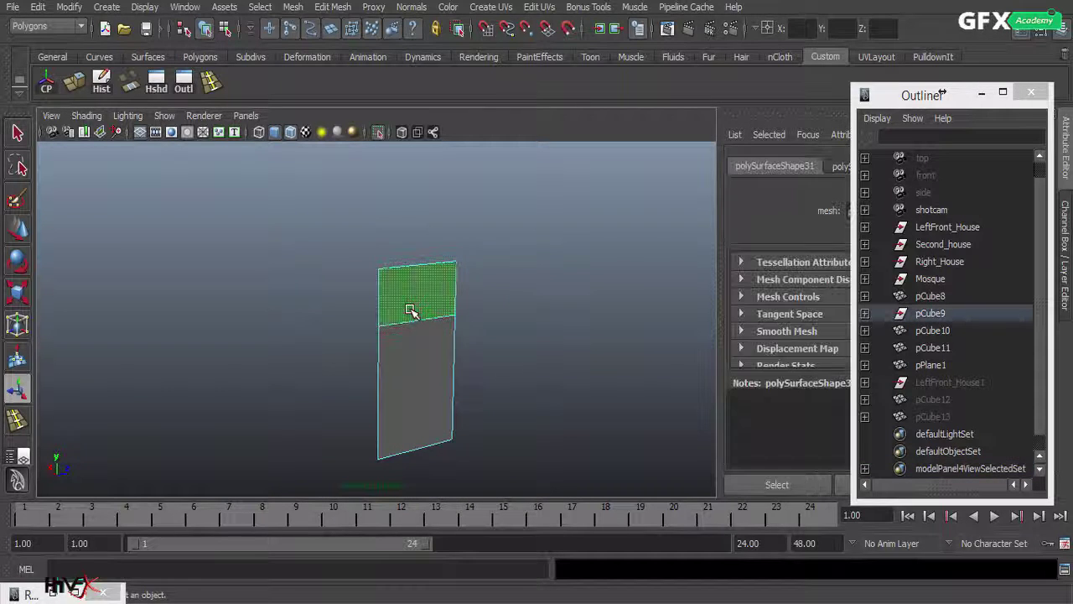
{"action": "left_click", "coordinate": [75, 83]}
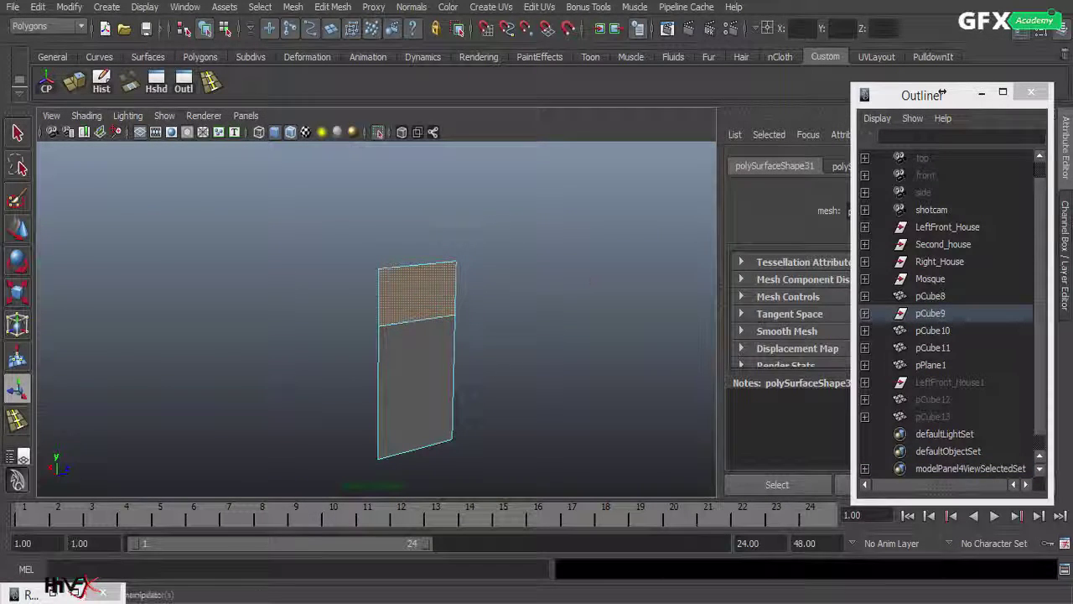
{"action": "left_click_drag", "start_coordinate": [453, 302], "coordinate": [460, 303]}
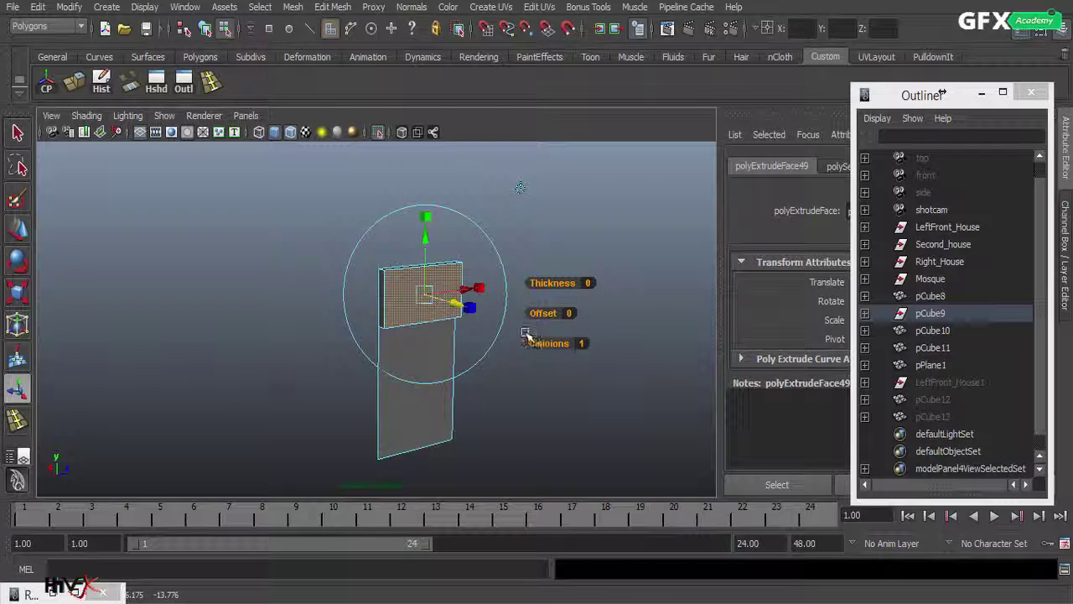
{"action": "left_click", "coordinate": [428, 217]}
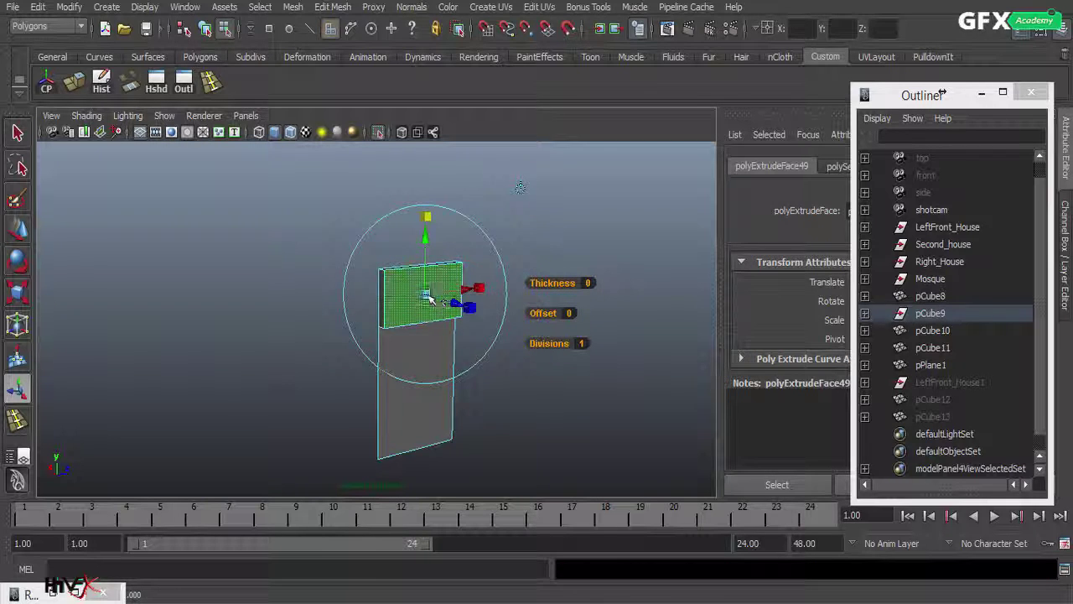
{"action": "left_click_drag", "start_coordinate": [426, 295], "coordinate": [422, 296]}
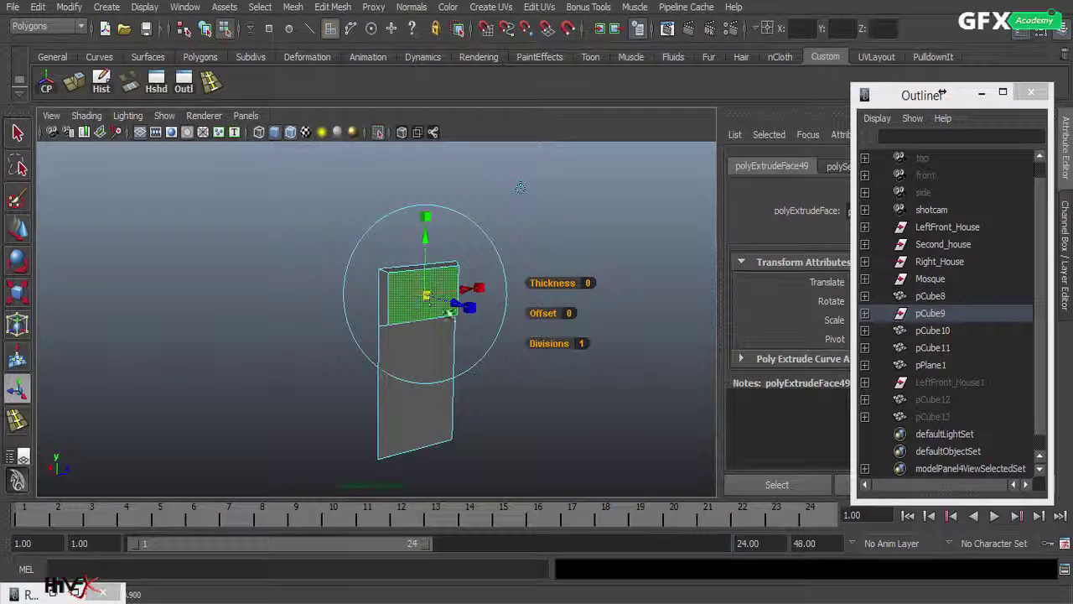
{"action": "left_click", "coordinate": [450, 312]}
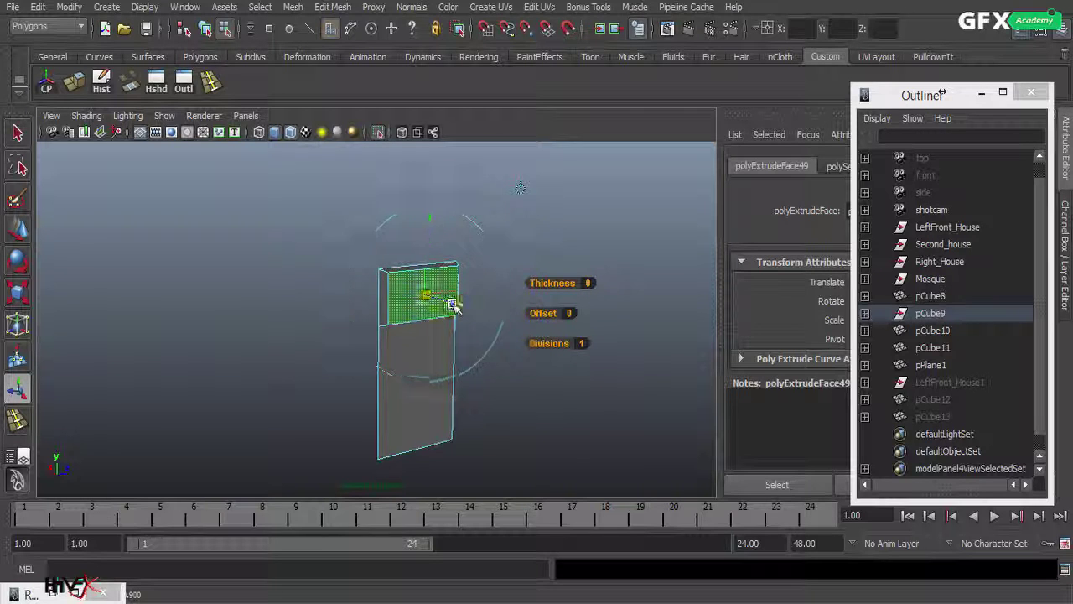
Step: Extrude the panel's lower face slightly outward and scale the extruded face down to form a bevelled border
{"action": "left_click", "coordinate": [429, 372]}
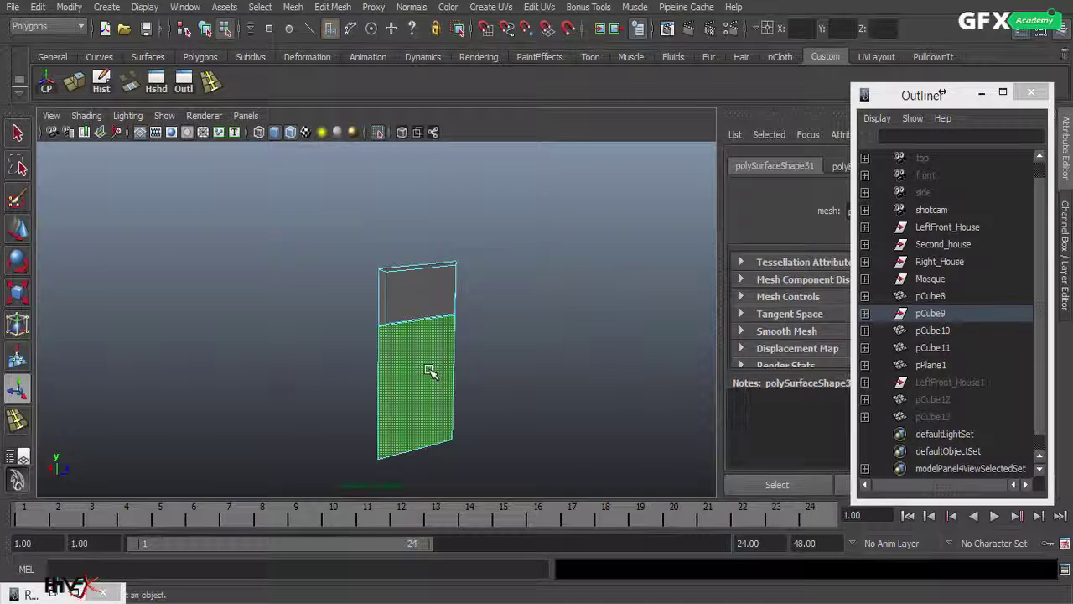
{"action": "left_click", "coordinate": [70, 85]}
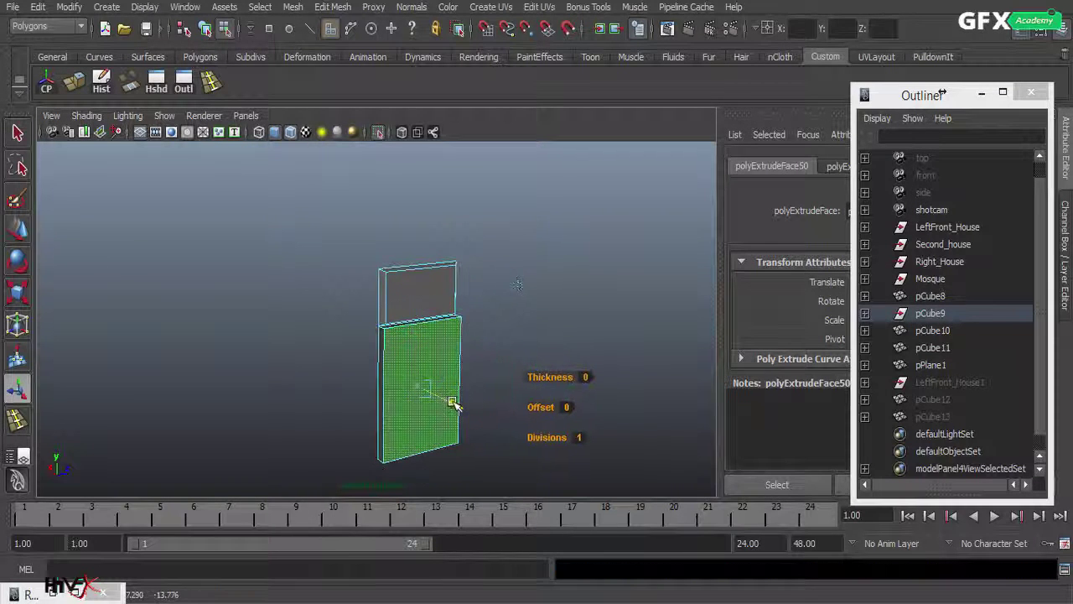
{"action": "left_click_drag", "start_coordinate": [454, 403], "coordinate": [452, 402]}
{"action": "left_click", "coordinate": [450, 403]}
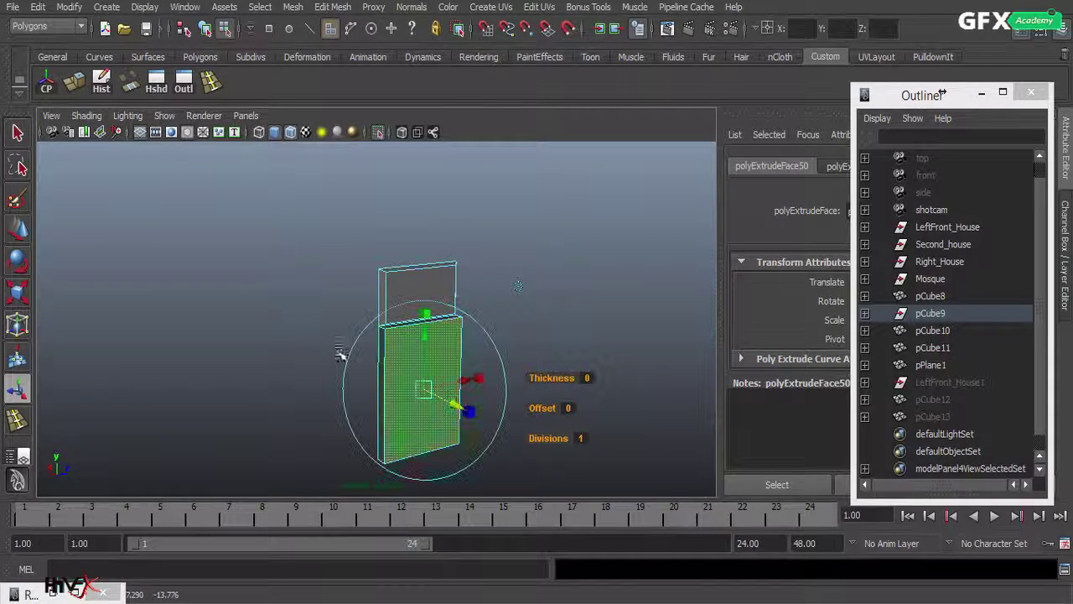
{"action": "left_click", "coordinate": [426, 315]}
{"action": "left_click_drag", "start_coordinate": [432, 394], "coordinate": [426, 395]}
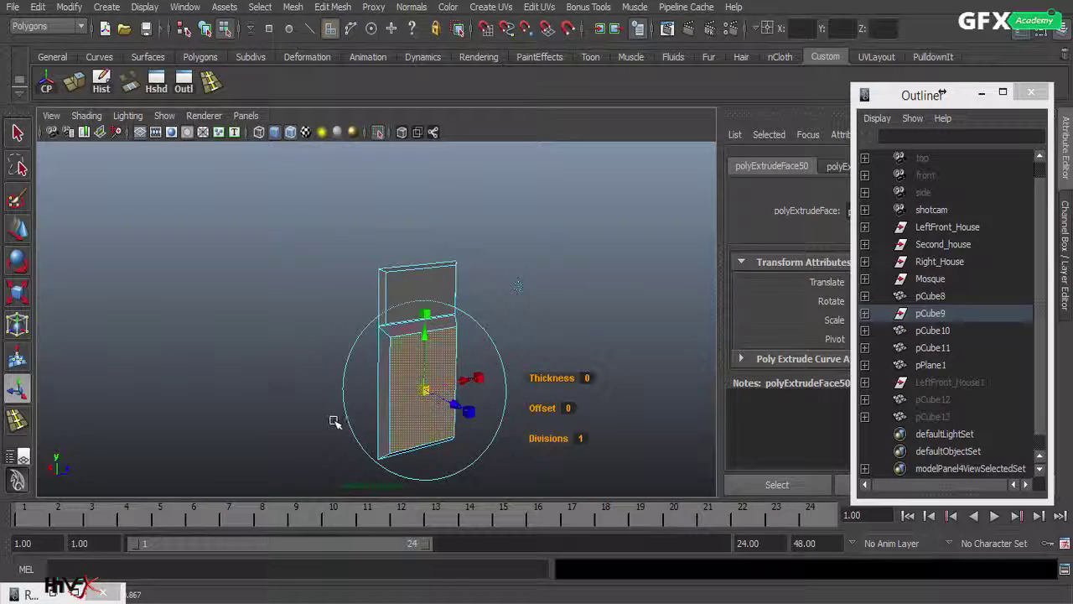
Step: Fine-tune the lower extruded face's width and height for an even border and pull it back to reduce its depth
{"action": "right_click_drag", "start_coordinate": [323, 422], "coordinate": [579, 391], "text": "alt"}
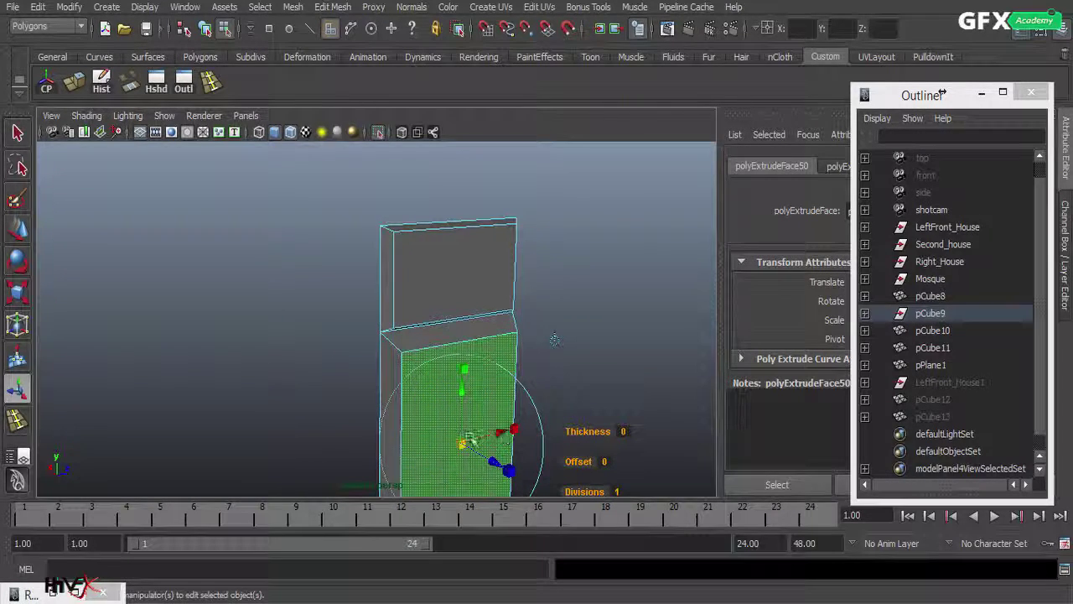
{"action": "left_click_drag", "start_coordinate": [465, 445], "coordinate": [294, 395]}
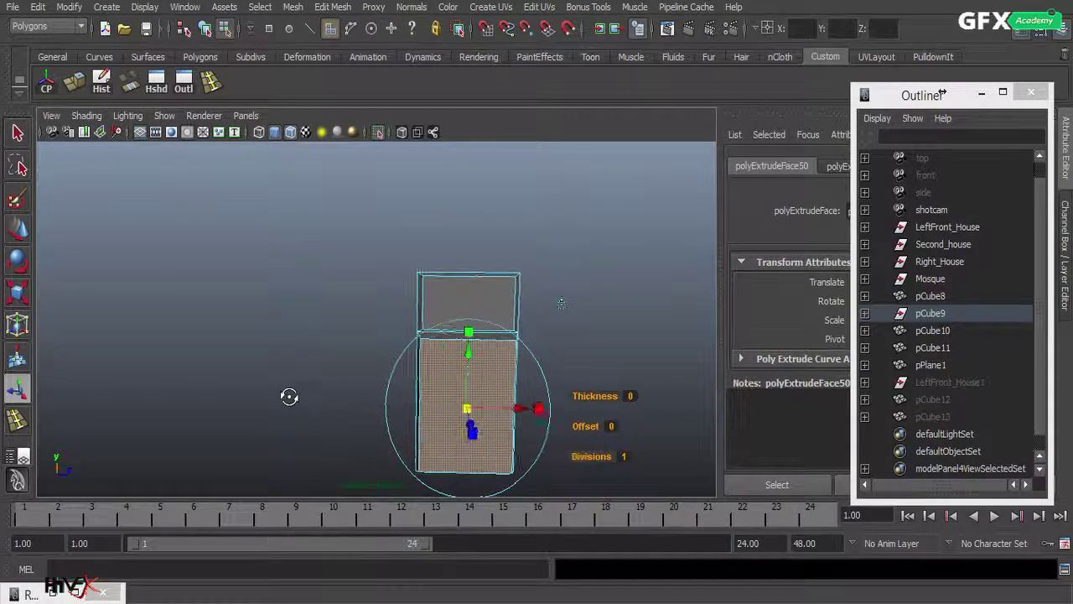
{"action": "left_click_drag", "start_coordinate": [524, 409], "coordinate": [537, 412]}
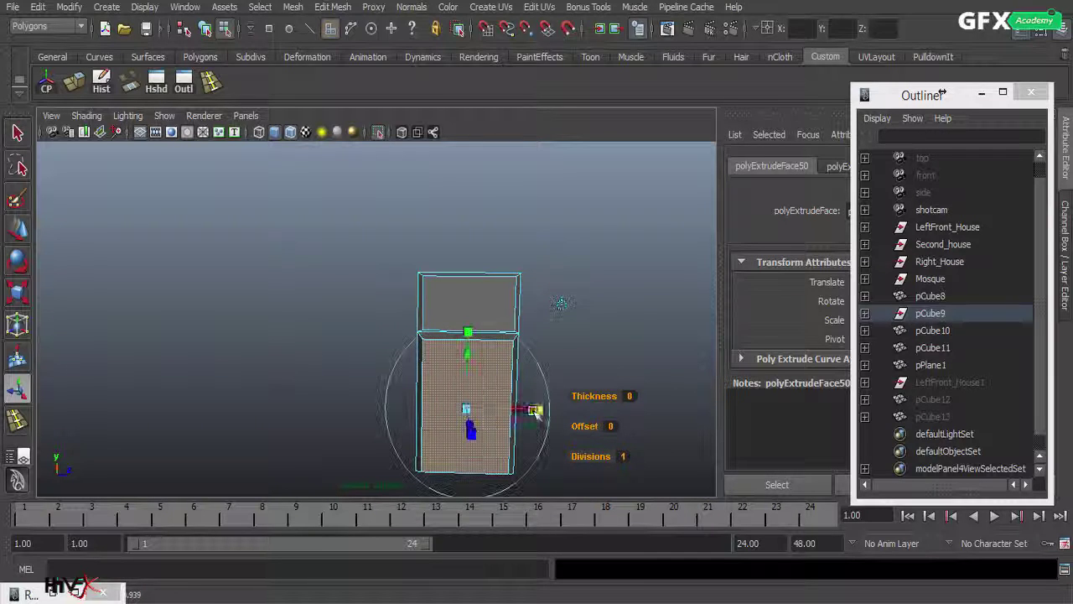
{"action": "left_click_drag", "start_coordinate": [469, 333], "coordinate": [471, 338]}
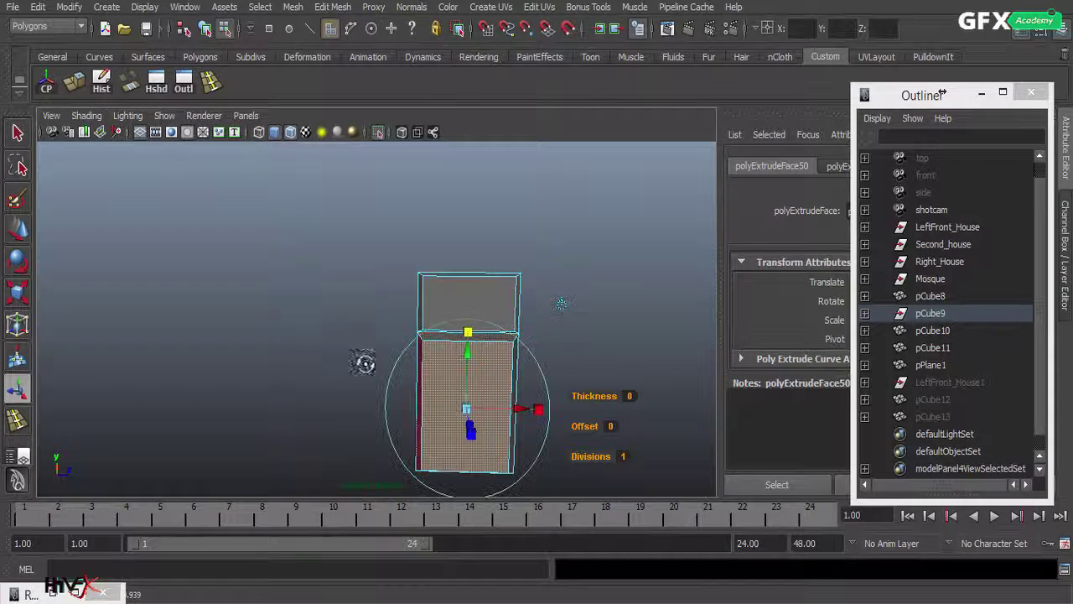
{"action": "left_click_drag", "start_coordinate": [365, 364], "coordinate": [520, 378], "text": "alt"}
{"action": "left_click_drag", "start_coordinate": [408, 376], "coordinate": [395, 375]}
{"action": "left_click_drag", "start_coordinate": [253, 351], "coordinate": [187, 333], "text": "alt"}
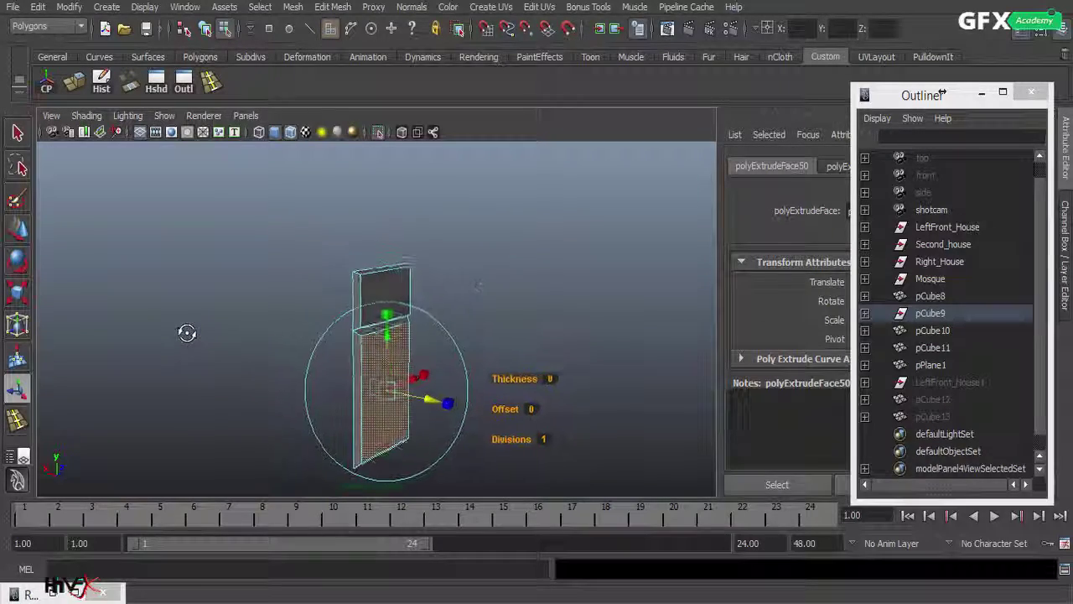
Step: End the panel's isolation to show it within the house and clear the selection
{"action": "right_click_drag", "start_coordinate": [187, 333], "coordinate": [382, 335], "text": "alt"}
{"action": "left_click", "coordinate": [378, 132]}
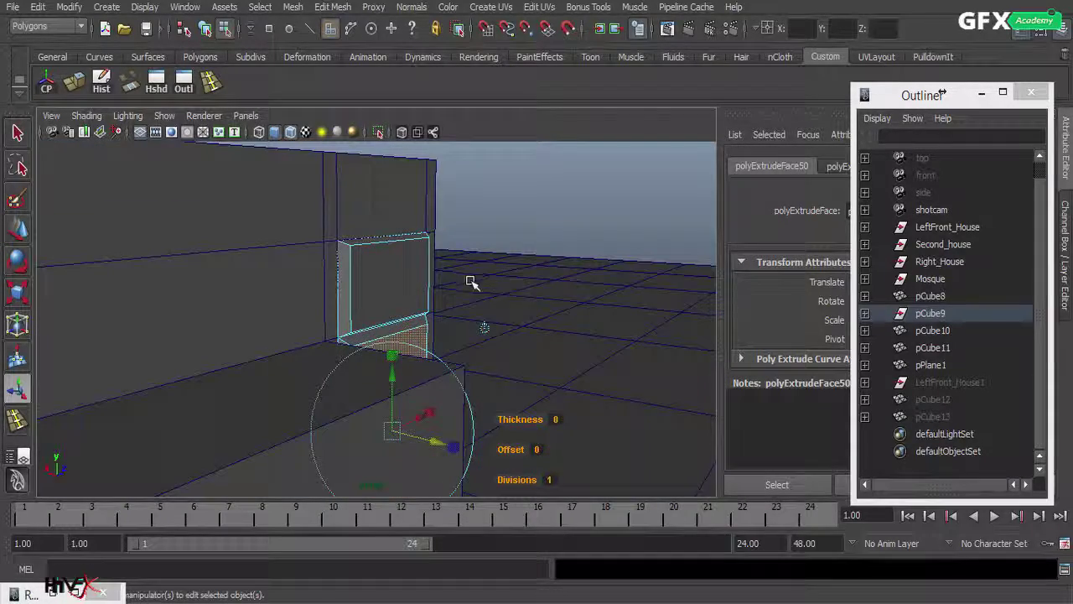
{"action": "left_click_drag", "start_coordinate": [517, 301], "coordinate": [334, 321], "text": "alt"}
{"action": "right_click_drag", "start_coordinate": [333, 321], "coordinate": [209, 329], "text": "alt"}
{"action": "left_click_drag", "start_coordinate": [242, 333], "coordinate": [324, 314], "text": "alt"}
{"action": "left_click", "coordinate": [571, 196]}
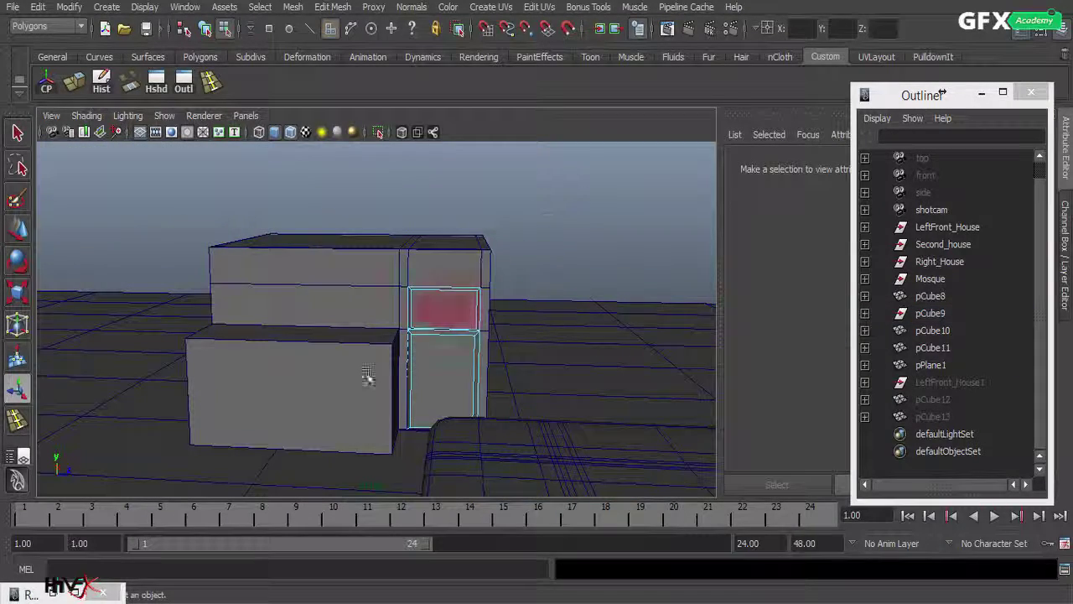
Step: Create a polygon sphere at the grid origin and raise it so it rests on the ground
{"action": "right_click_drag", "start_coordinate": [324, 395], "coordinate": [628, 342], "text": "alt"}
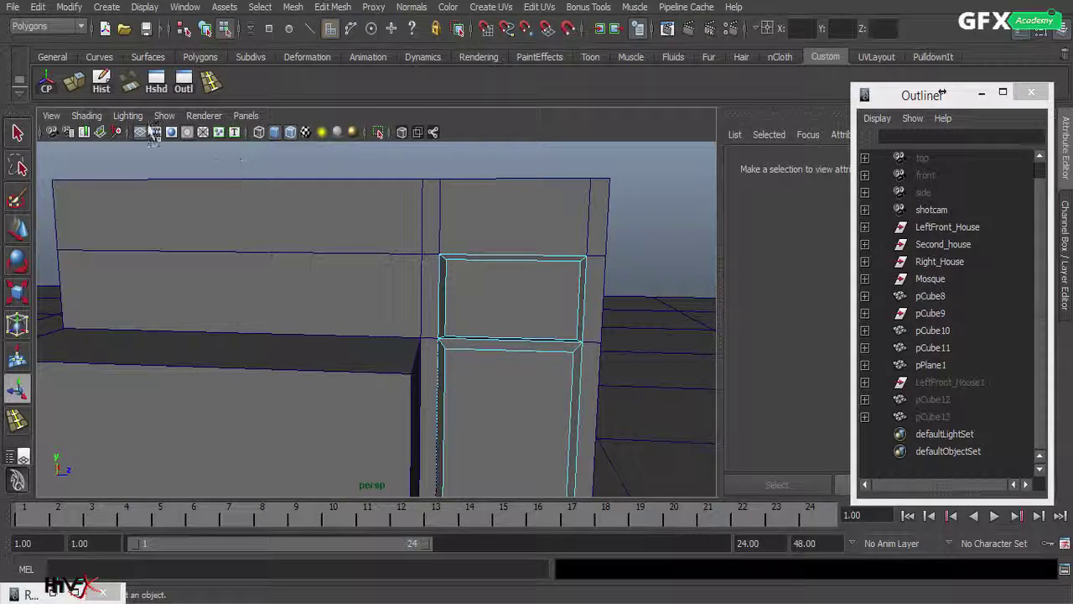
{"action": "left_click", "coordinate": [106, 7]}
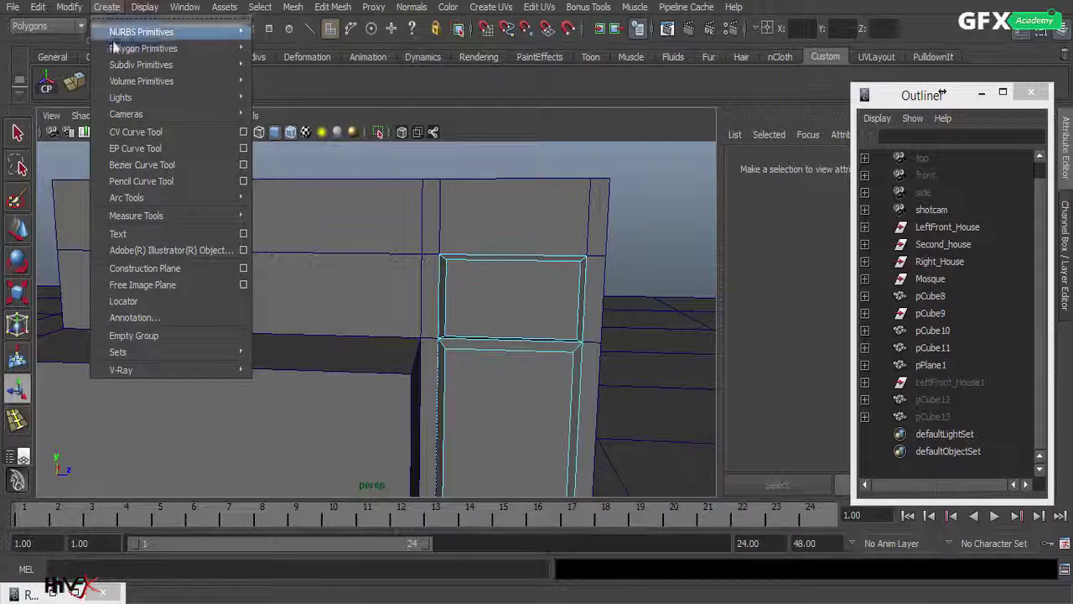
{"action": "mouse_move", "coordinate": [168, 48]}
{"action": "left_click", "coordinate": [281, 58]}
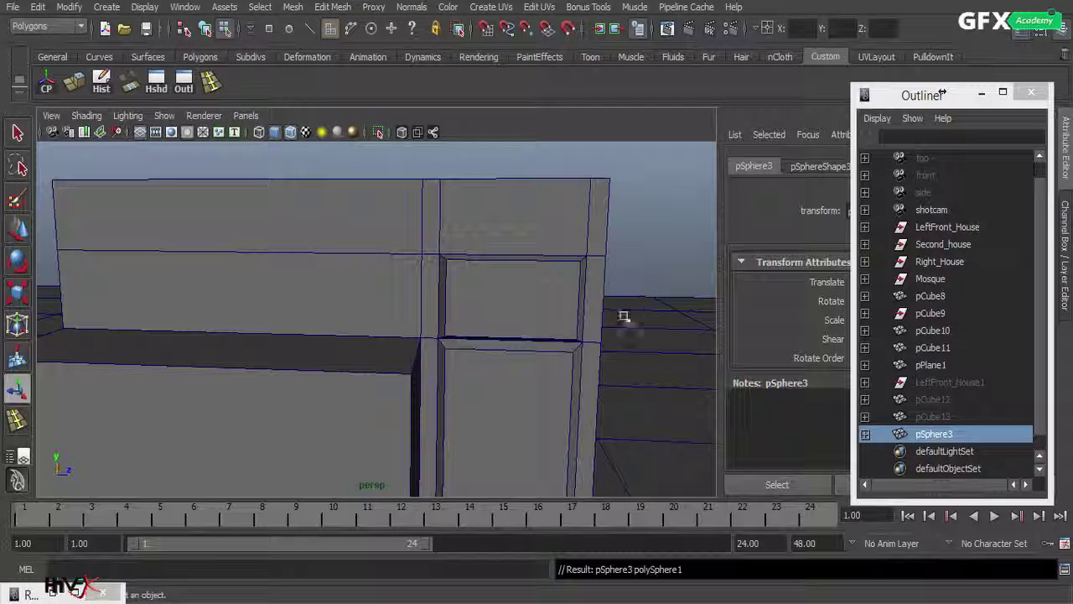
{"action": "key", "text": "f"}
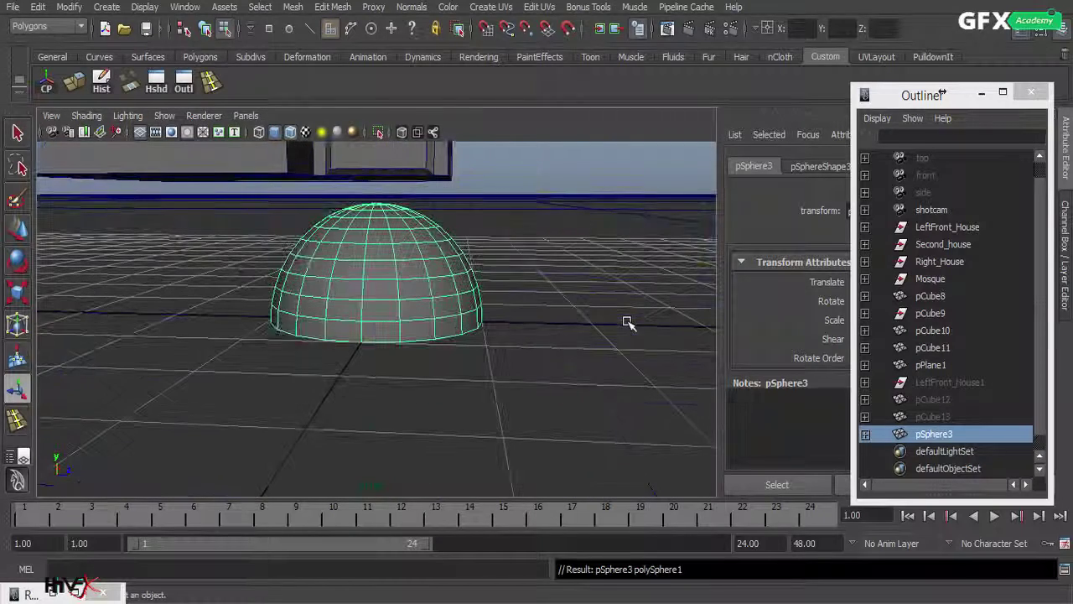
{"action": "right_click_drag", "start_coordinate": [378, 302], "coordinate": [423, 280]}
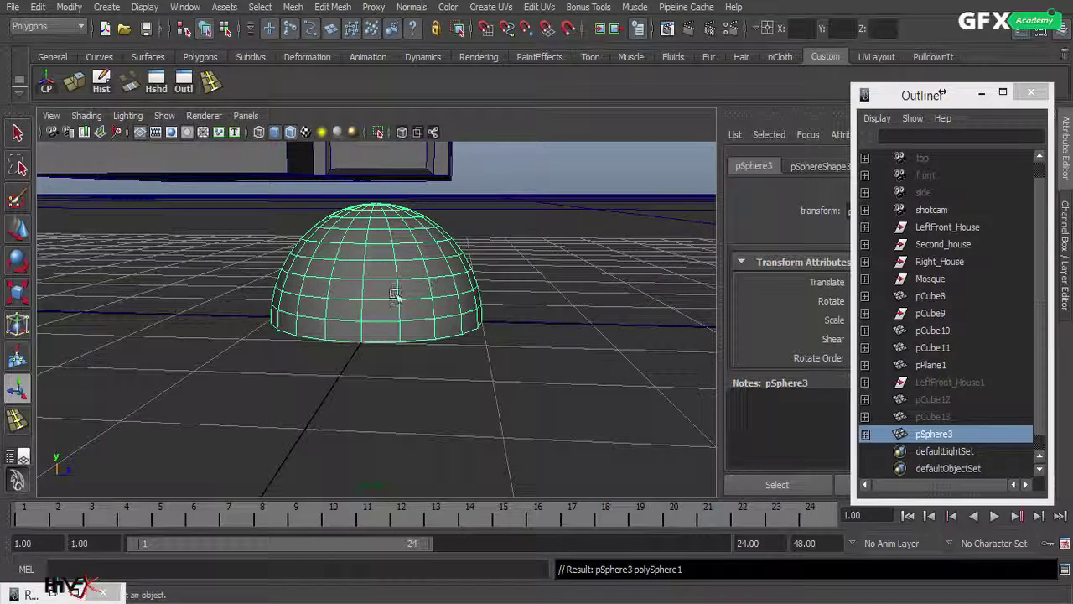
{"action": "left_click", "coordinate": [17, 228]}
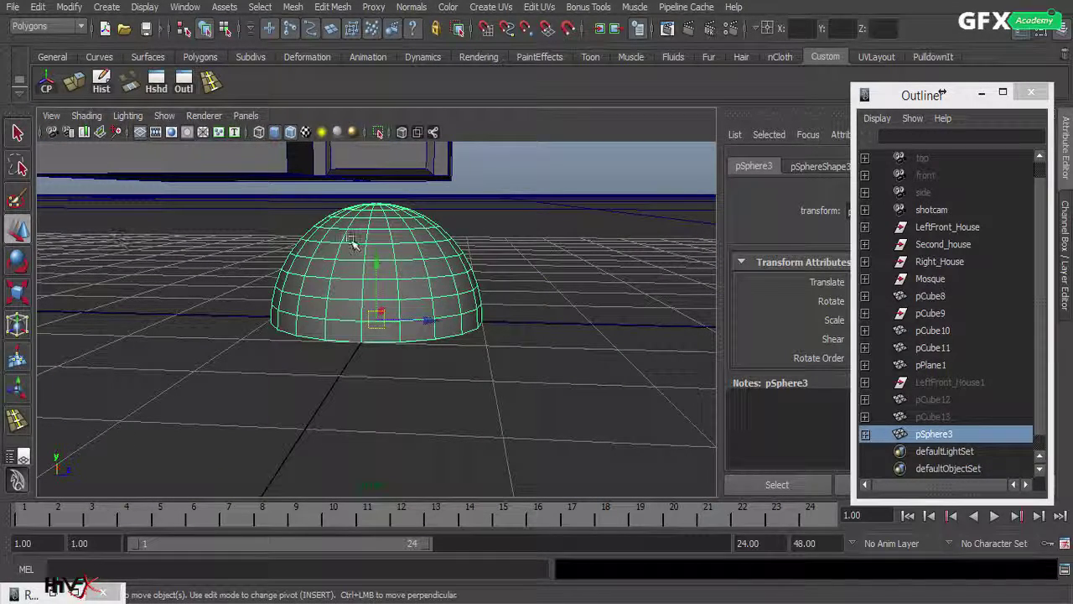
{"action": "left_click_drag", "start_coordinate": [377, 268], "coordinate": [379, 153]}
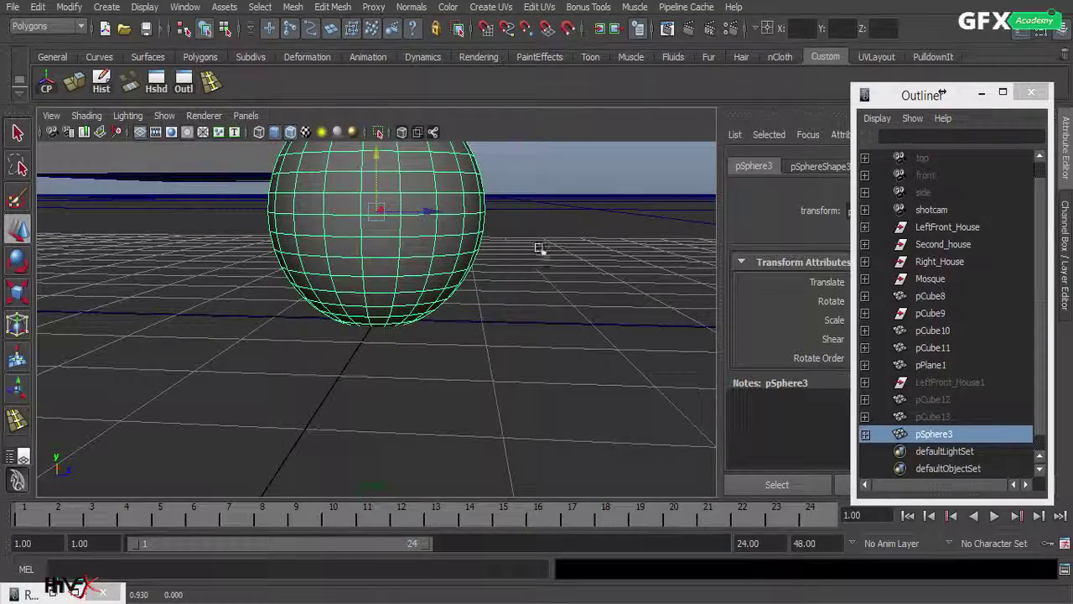
Step: Lower the main house body, polySurface27 of pCube9, down to ground level
{"action": "right_click_drag", "start_coordinate": [580, 253], "coordinate": [138, 318], "text": "alt"}
{"action": "left_click_drag", "start_coordinate": [489, 330], "coordinate": [445, 318], "text": "alt"}
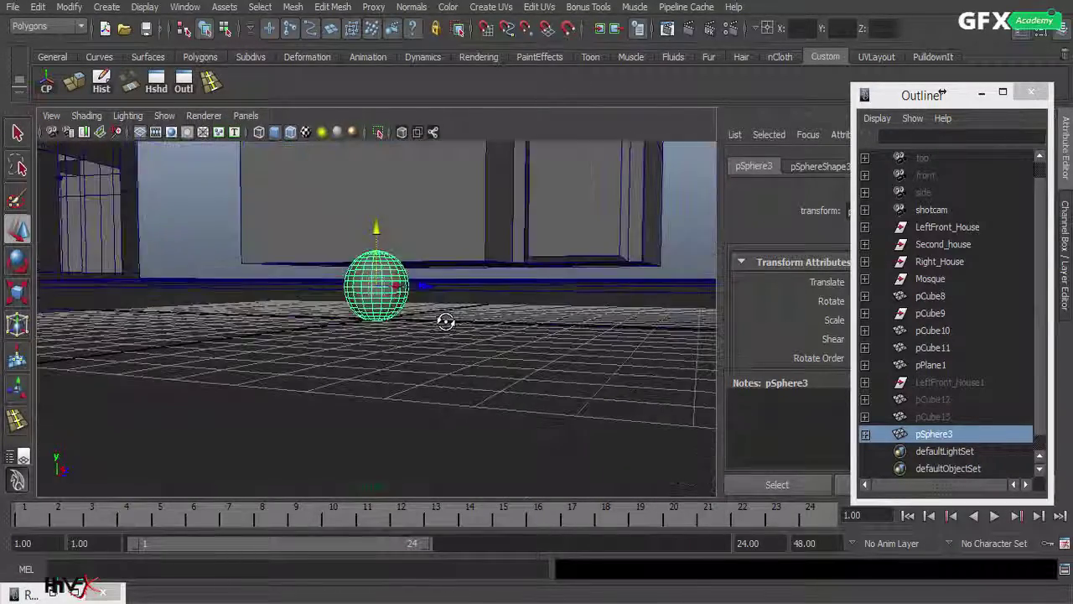
{"action": "left_click", "coordinate": [477, 240]}
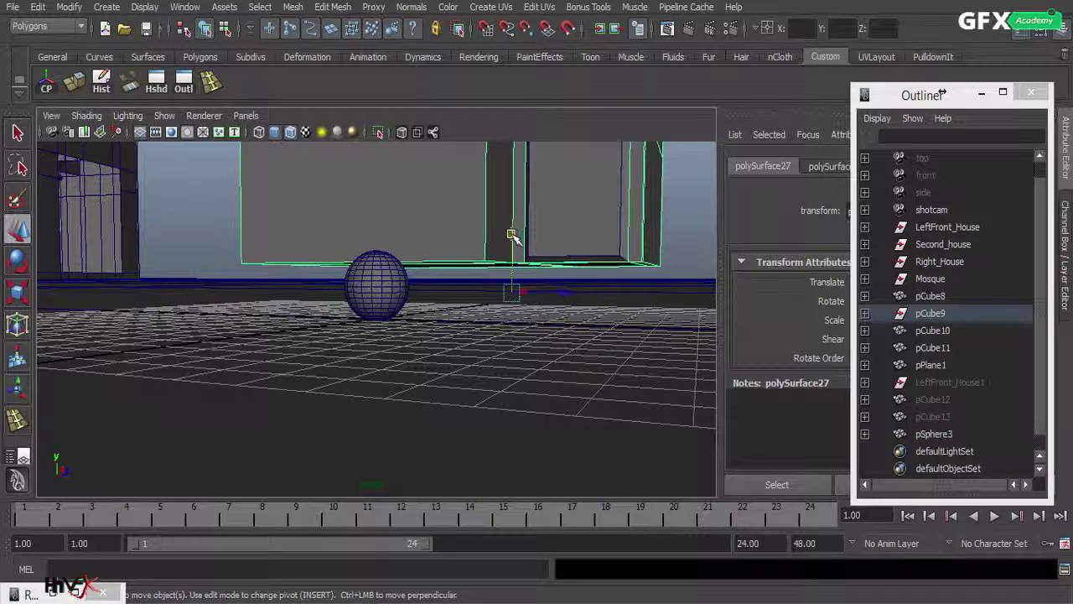
{"action": "left_click_drag", "start_coordinate": [511, 235], "coordinate": [521, 256]}
Step: Move the sphere across the ground to the front panel of pCube9
{"action": "left_click", "coordinate": [408, 286]}
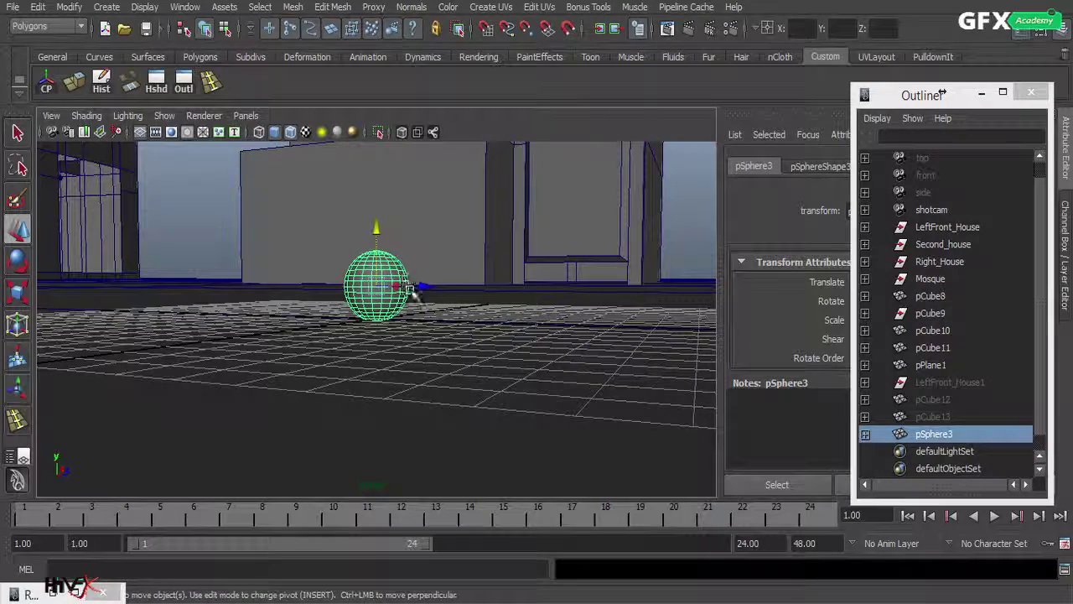
{"action": "left_click_drag", "start_coordinate": [422, 286], "coordinate": [625, 242]}
{"action": "left_click_drag", "start_coordinate": [615, 289], "coordinate": [469, 428], "text": "alt"}
{"action": "left_click_drag", "start_coordinate": [576, 345], "coordinate": [647, 360], "text": "alt"}
{"action": "right_click_drag", "start_coordinate": [659, 334], "coordinate": [277, 344], "text": "alt"}
{"action": "left_click_drag", "start_coordinate": [501, 339], "coordinate": [628, 364]}
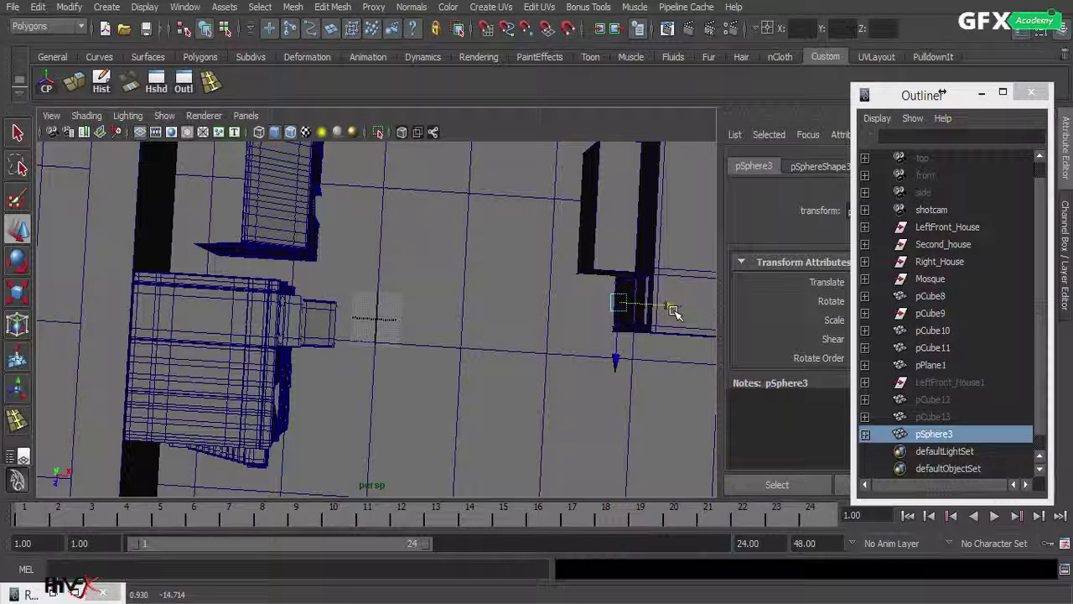
Step: Raise the sphere from the ground in front of the lower door panel
{"action": "key", "text": "f"}
{"action": "left_click_drag", "start_coordinate": [581, 343], "coordinate": [695, 297], "text": "alt"}
{"action": "right_click_drag", "start_coordinate": [575, 316], "coordinate": [380, 349], "text": "alt"}
{"action": "mouse_move", "coordinate": [422, 350]}
{"action": "left_mouse_down", "text": "alt"}
{"action": "mouse_move", "coordinate": [599, 330]}
{"action": "mouse_move", "coordinate": [406, 335]}
{"action": "left_mouse_up", "text": "alt"}
{"action": "right_click_drag", "start_coordinate": [407, 335], "coordinate": [389, 332], "text": "alt"}
{"action": "left_click_drag", "start_coordinate": [377, 262], "coordinate": [364, 110]}
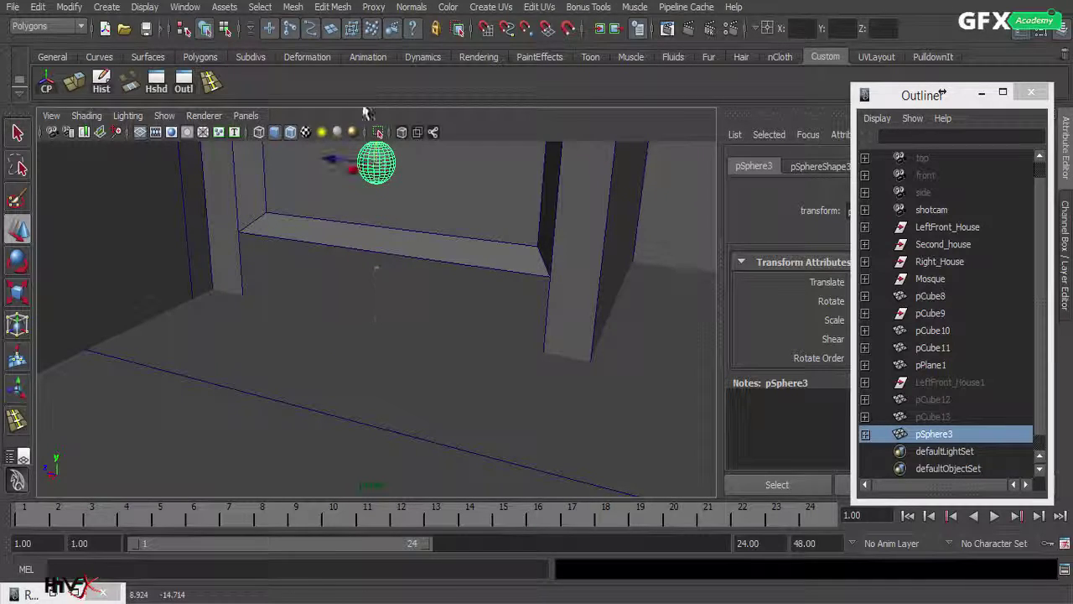
Step: Position the sphere as a door knob about halfway up the lower panel, beside its vertical edge nearest the projecting block
{"action": "right_click_drag", "start_coordinate": [465, 196], "coordinate": [163, 249], "text": "alt"}
{"action": "left_click_drag", "start_coordinate": [365, 270], "coordinate": [641, 285], "text": "alt"}
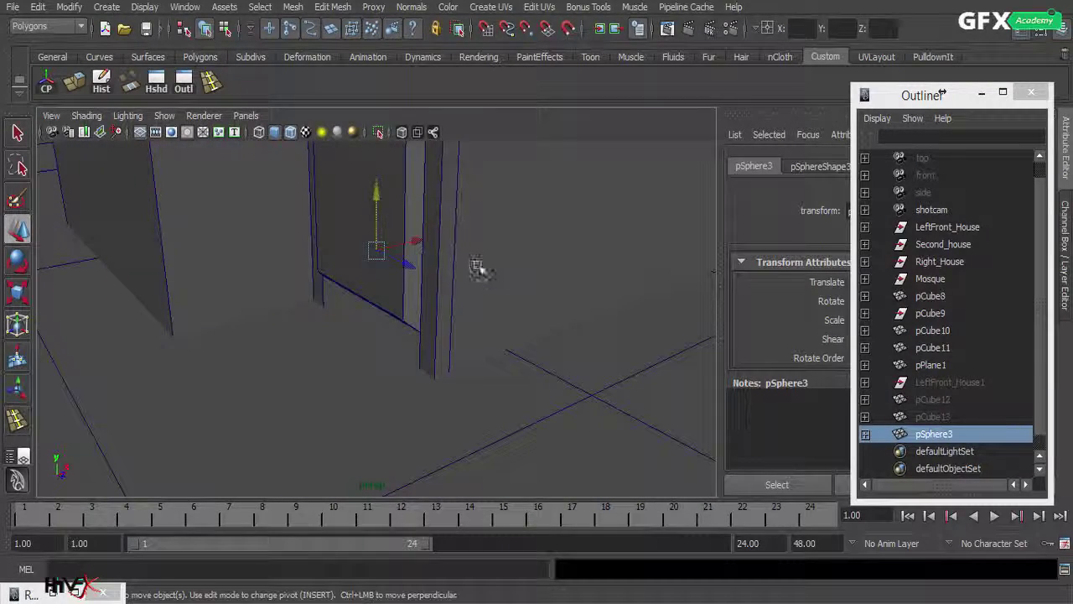
{"action": "middle_click_drag", "start_coordinate": [479, 270], "coordinate": [511, 489], "text": "alt"}
{"action": "left_click_drag", "start_coordinate": [414, 434], "coordinate": [438, 383]}
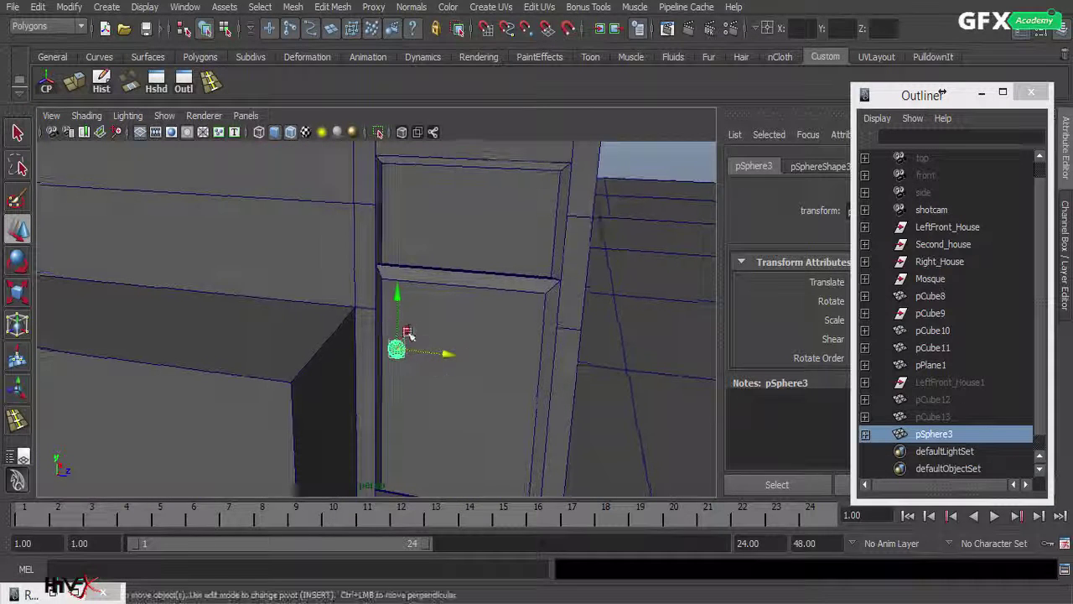
{"action": "left_click_drag", "start_coordinate": [397, 299], "coordinate": [395, 304]}
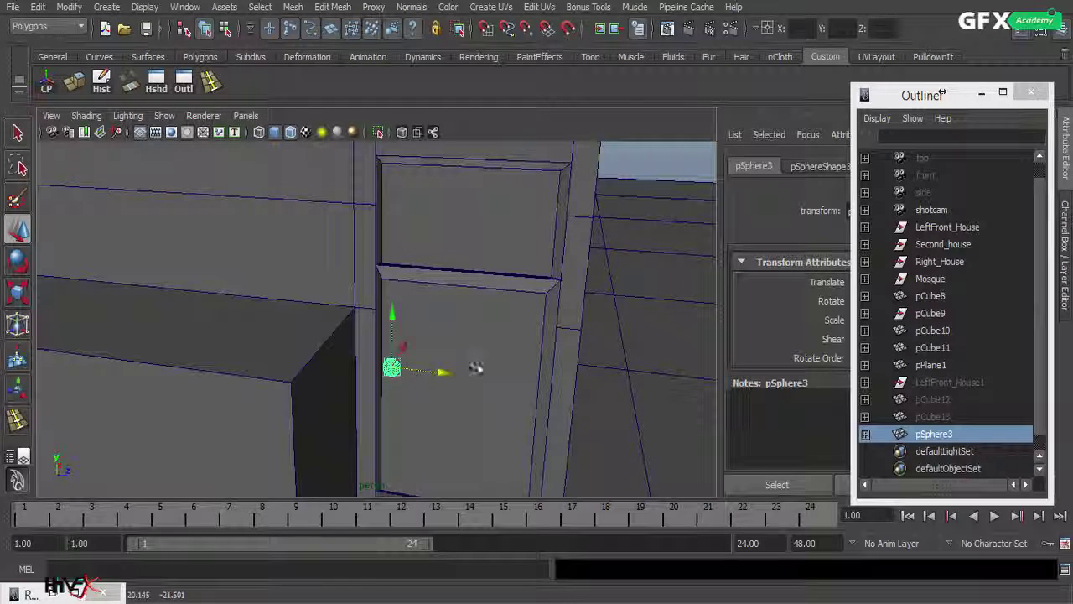
{"action": "left_click_drag", "start_coordinate": [474, 369], "coordinate": [422, 353], "text": "alt"}
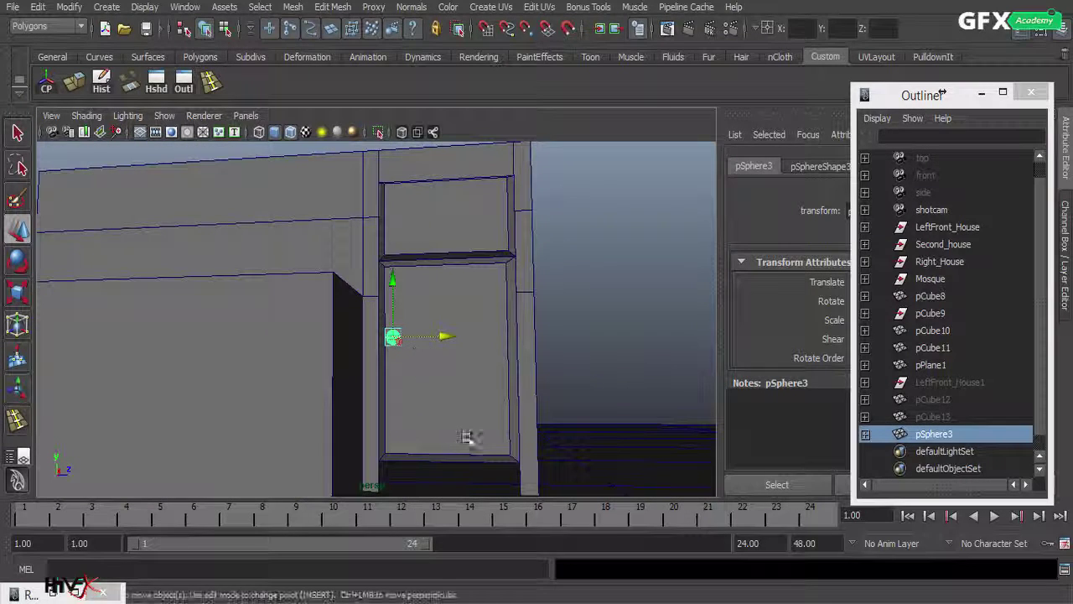
Step: Lower the bottom vertices of pCube9's front door so the lower panel reaches down to the ground
{"action": "right_click", "coordinate": [495, 400]}
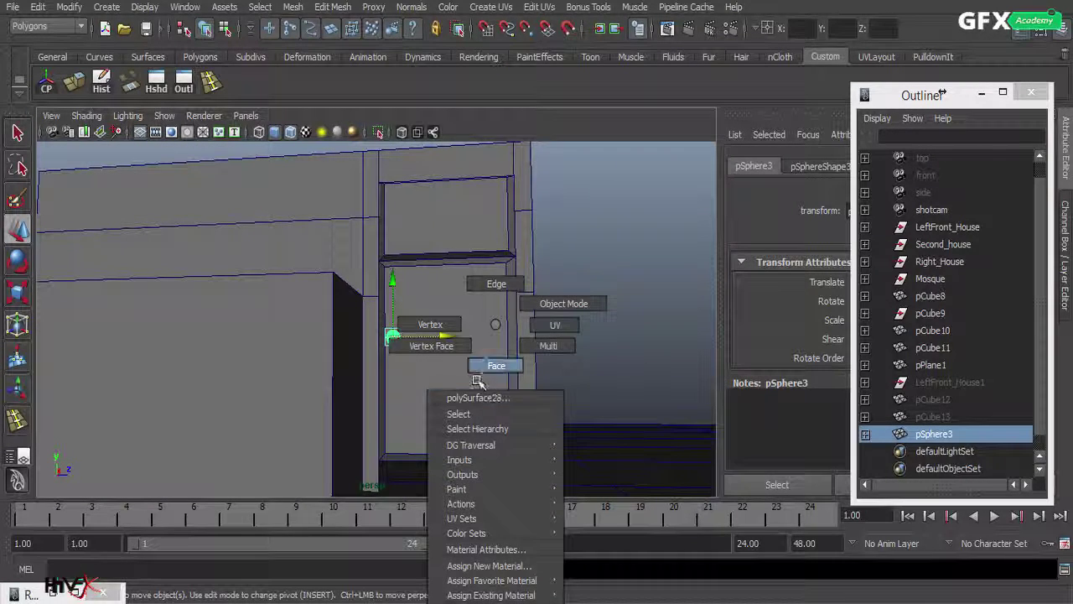
{"action": "left_click", "coordinate": [431, 346]}
{"action": "left_click_drag", "start_coordinate": [364, 486], "coordinate": [511, 459]}
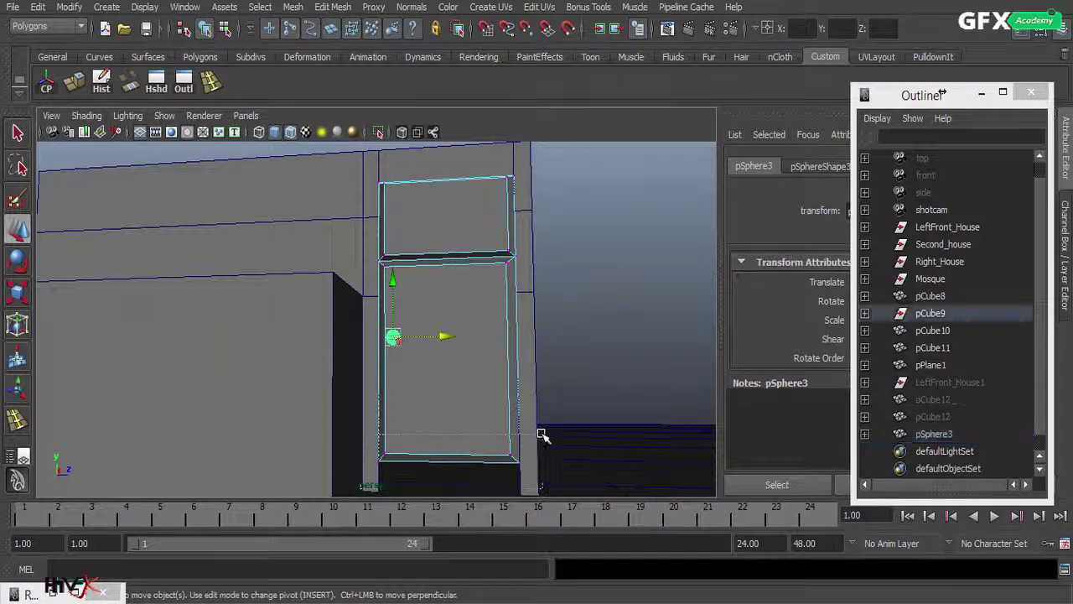
{"action": "right_click_drag", "start_coordinate": [596, 397], "coordinate": [422, 360], "text": "alt"}
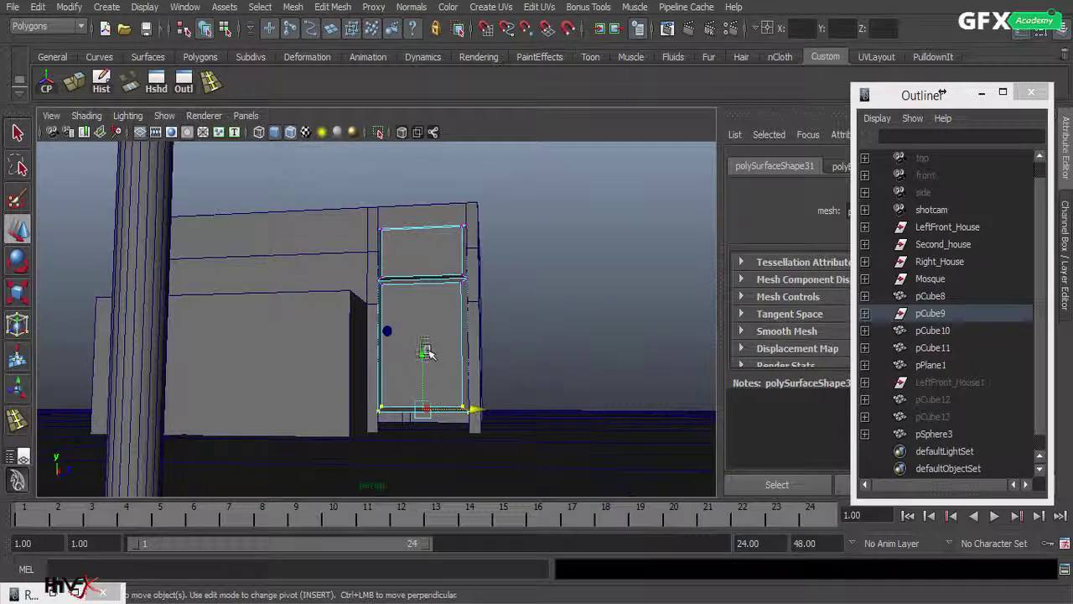
{"action": "left_click_drag", "start_coordinate": [425, 376], "coordinate": [424, 371]}
{"action": "right_click_drag", "start_coordinate": [513, 366], "coordinate": [609, 386], "text": "alt"}
{"action": "left_click_drag", "start_coordinate": [512, 400], "coordinate": [442, 434], "text": "alt"}
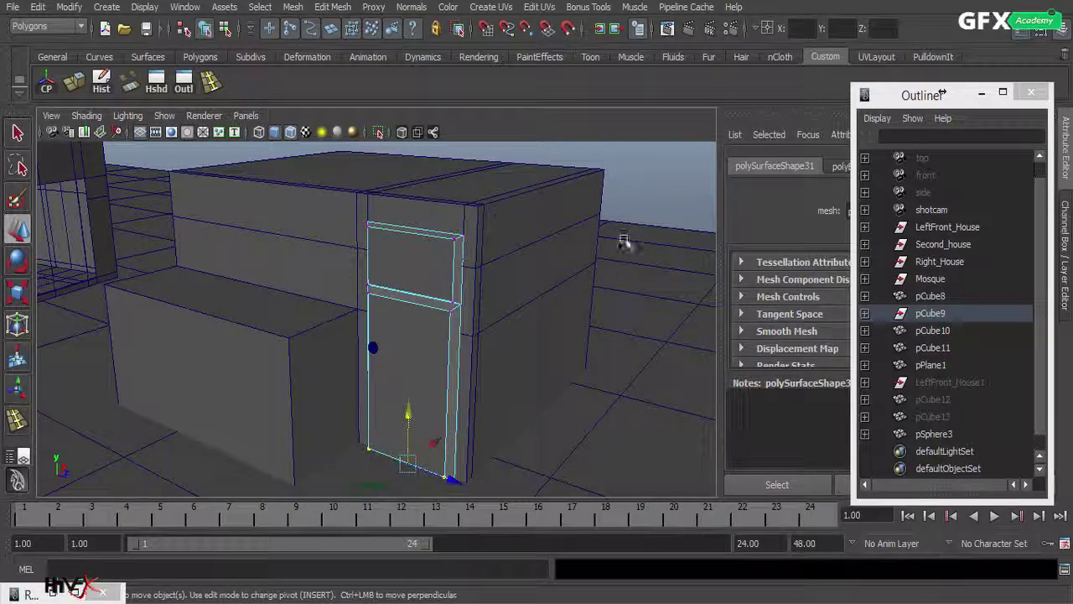
{"action": "left_click", "coordinate": [649, 180]}
Step: Insert four vertical edge loops across the front wall of pCube9's main body, polySurface27, above the projecting block
{"action": "left_click_drag", "start_coordinate": [412, 336], "coordinate": [519, 330], "text": "alt"}
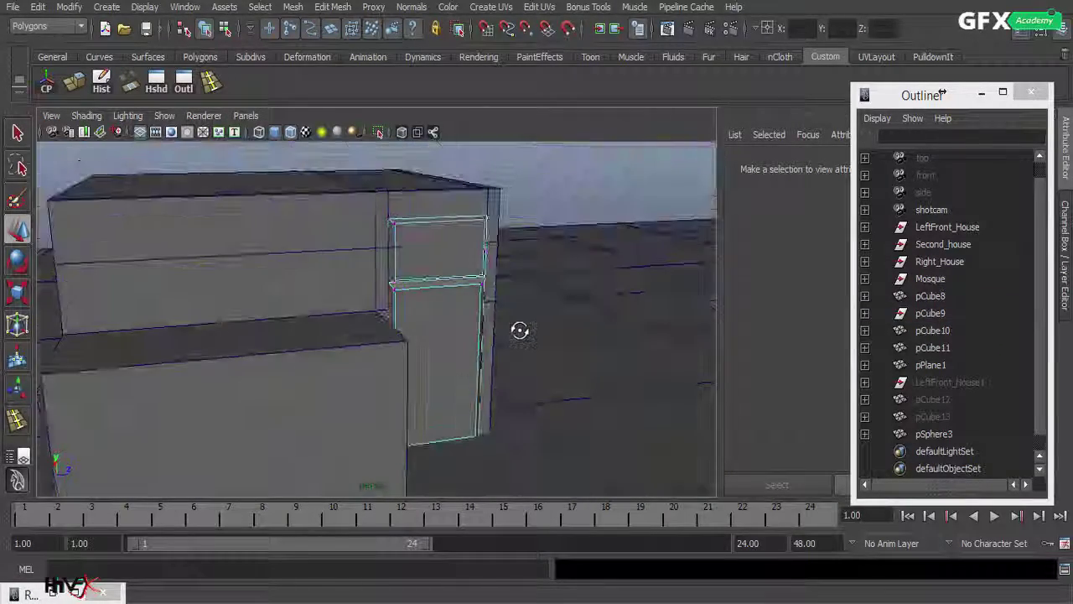
{"action": "left_click", "coordinate": [267, 281]}
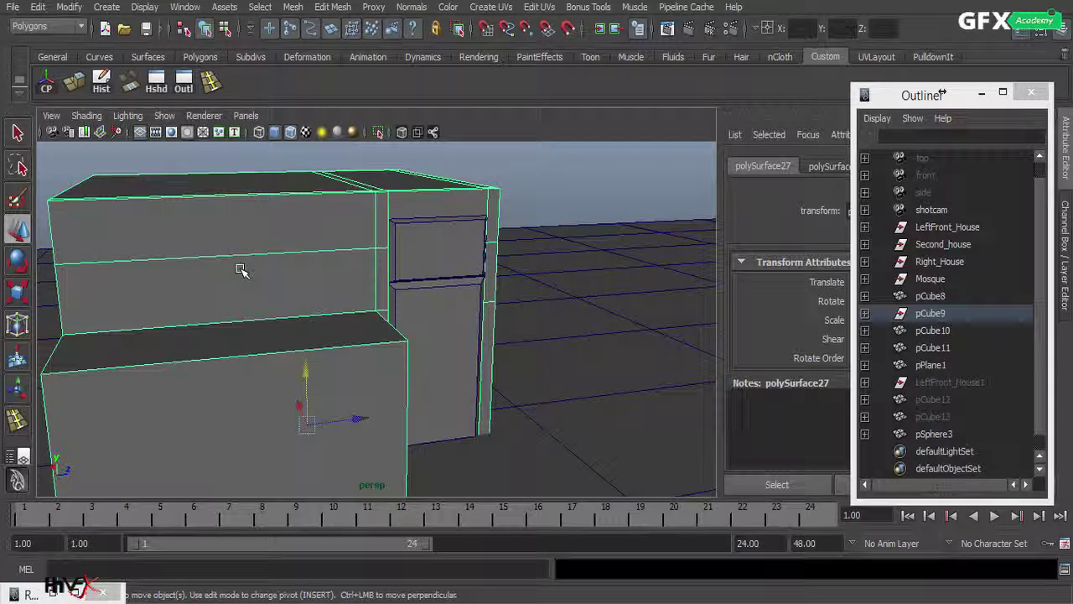
{"action": "left_click", "coordinate": [210, 81]}
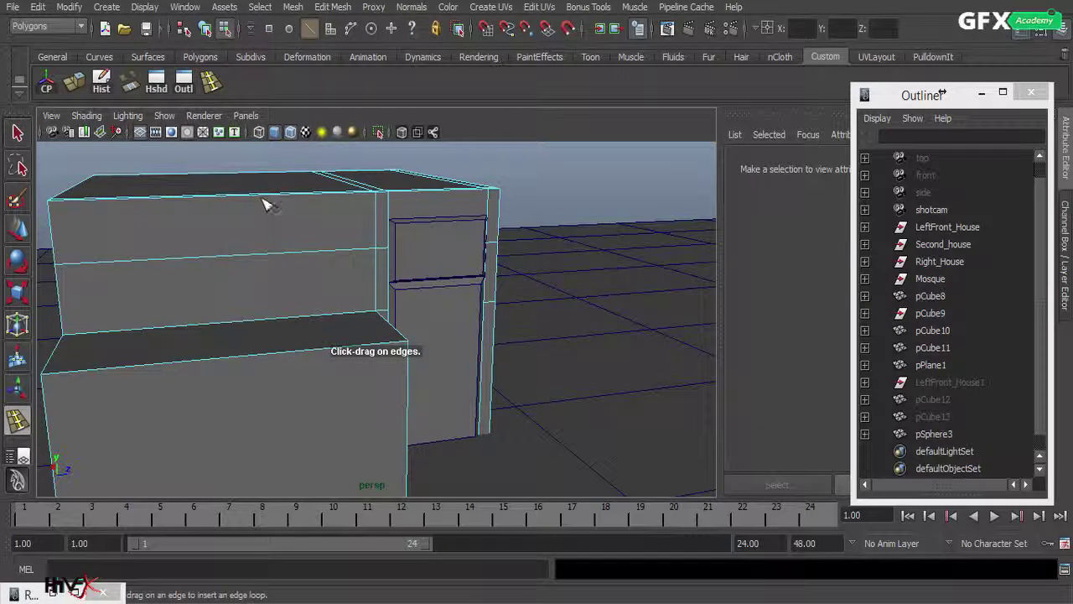
{"action": "left_click", "coordinate": [306, 198]}
{"action": "left_click_drag", "start_coordinate": [306, 197], "coordinate": [308, 196]}
{"action": "left_click_drag", "start_coordinate": [216, 203], "coordinate": [247, 204]}
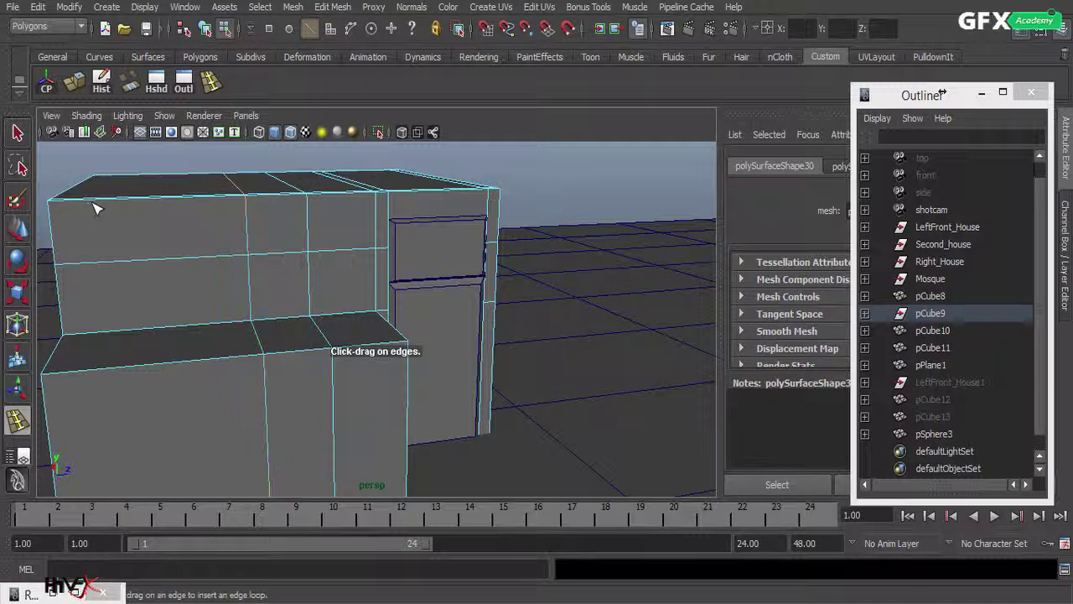
{"action": "left_click", "coordinate": [93, 203]}
{"action": "left_click_drag", "start_coordinate": [95, 204], "coordinate": [155, 205]}
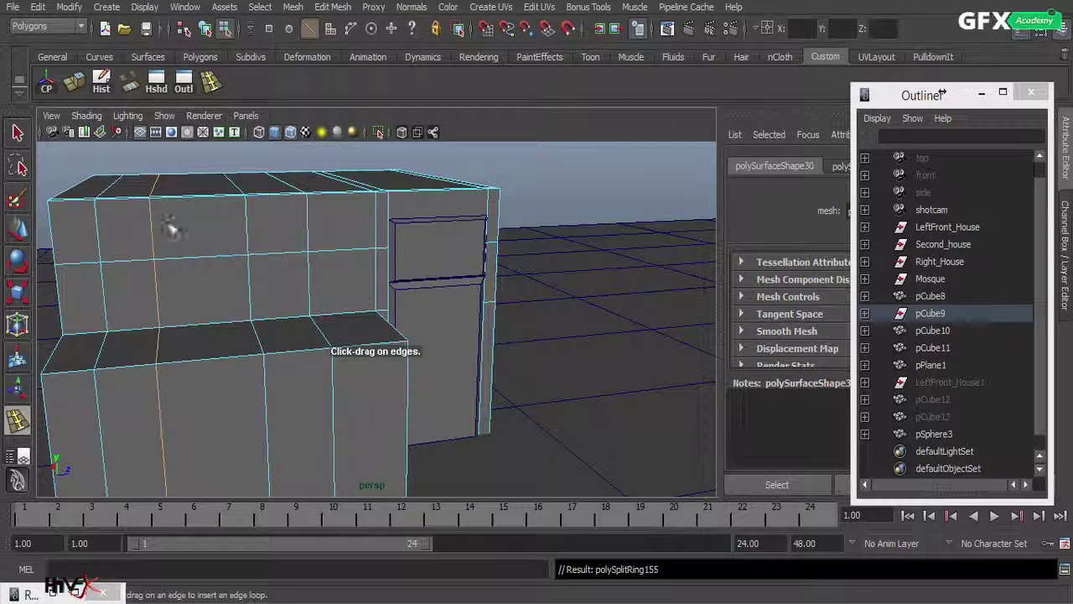
Step: Insert a horizontal edge loop just below the body's roof edge and two vertical edge loops across the side wall next to the door
{"action": "left_click_drag", "start_coordinate": [52, 218], "coordinate": [54, 218]}
{"action": "left_click", "coordinate": [52, 217]}
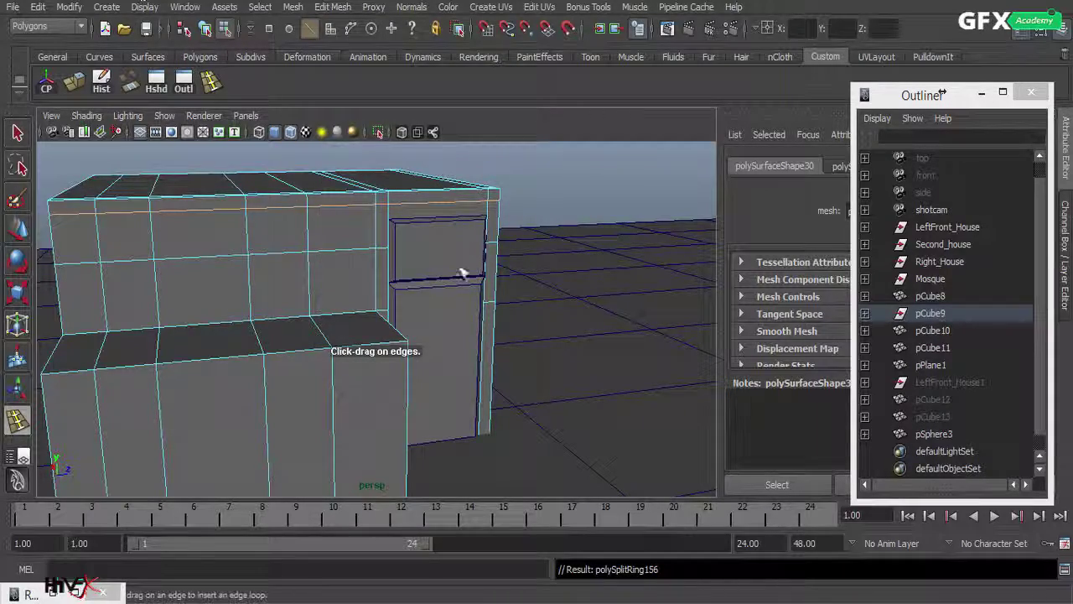
{"action": "left_click_drag", "start_coordinate": [466, 223], "coordinate": [255, 270], "text": "alt"}
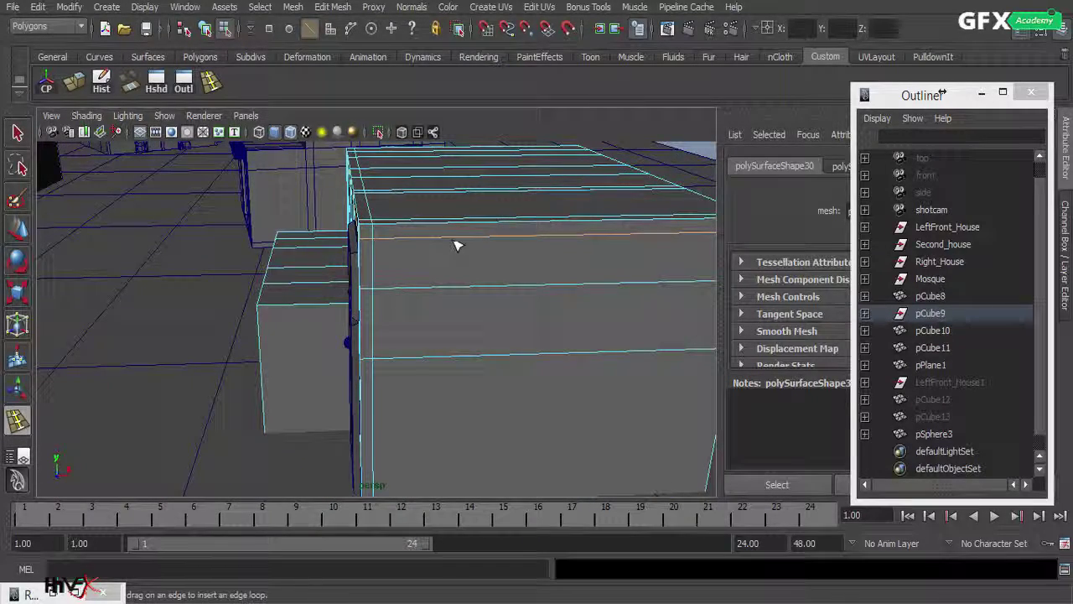
{"action": "left_click_drag", "start_coordinate": [456, 245], "coordinate": [453, 243]}
{"action": "mouse_move", "coordinate": [532, 242]}
{"action": "left_mouse_down"}
{"action": "mouse_move", "coordinate": [541, 241]}
{"action": "mouse_move", "coordinate": [528, 245]}
{"action": "left_mouse_up"}
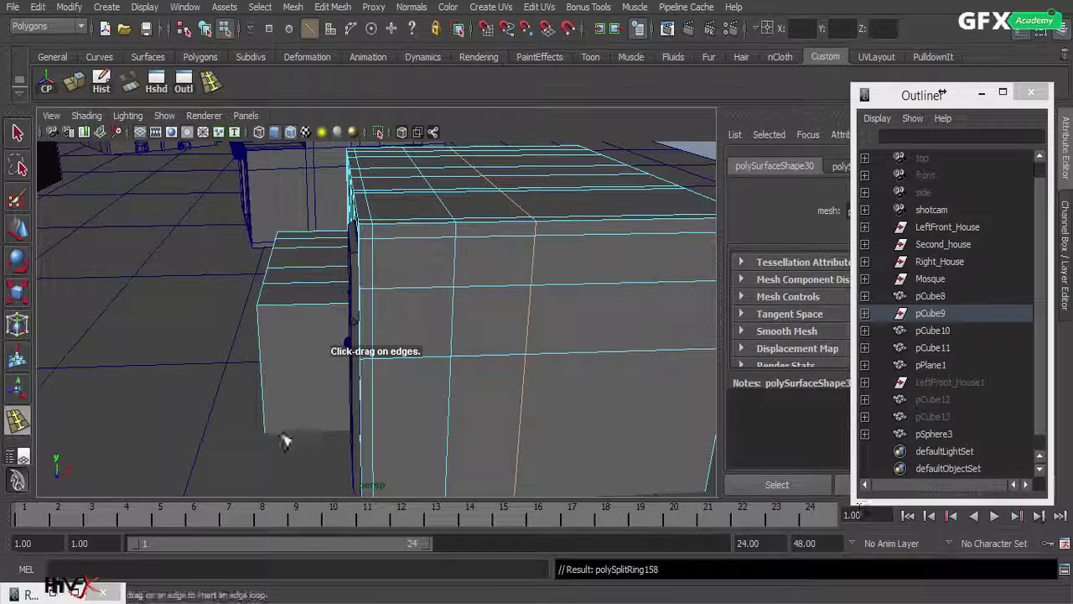
{"action": "left_click_drag", "start_coordinate": [285, 442], "coordinate": [548, 383], "text": "alt"}
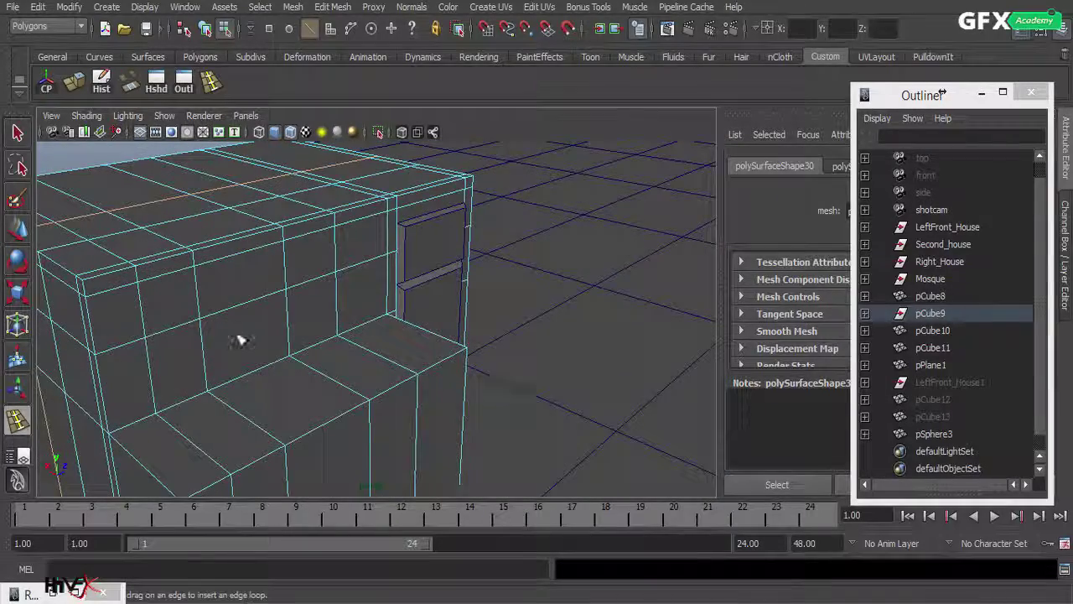
Step: Extrude two separate upper faces of the front wall inward to form recessed windows
{"action": "left_click", "coordinate": [206, 30]}
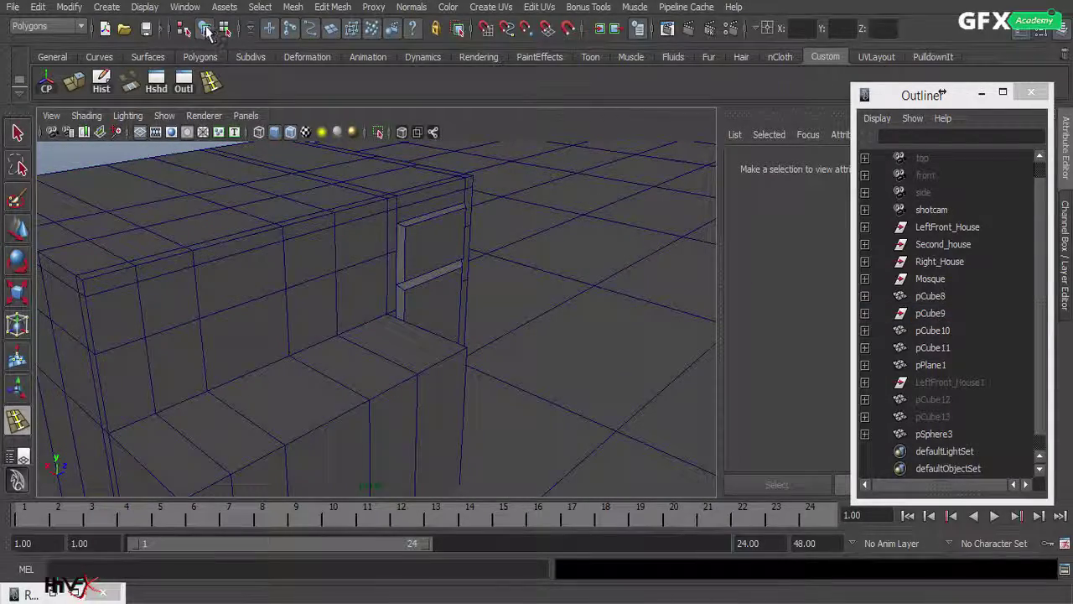
{"action": "left_click", "coordinate": [331, 342]}
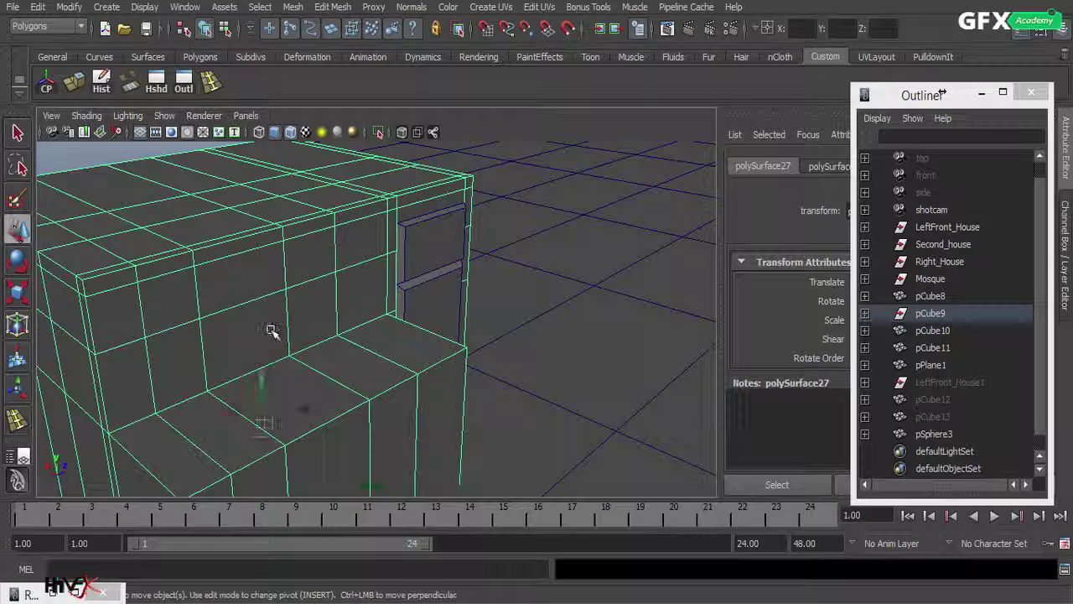
{"action": "right_click_drag", "start_coordinate": [269, 327], "coordinate": [265, 364]}
{"action": "left_click", "coordinate": [178, 314]}
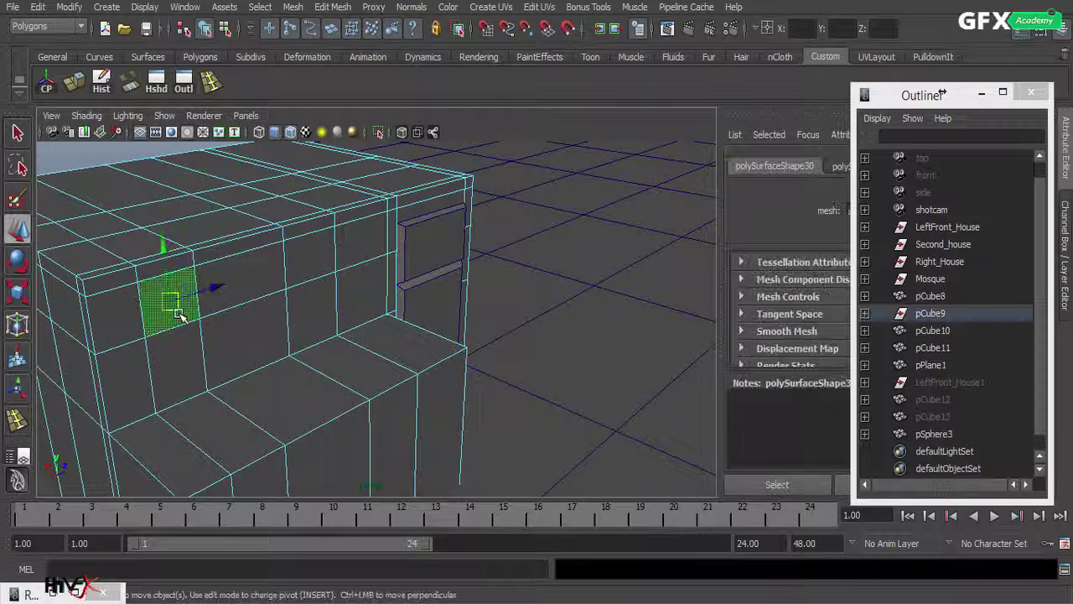
{"action": "left_click", "coordinate": [302, 270], "text": "shift"}
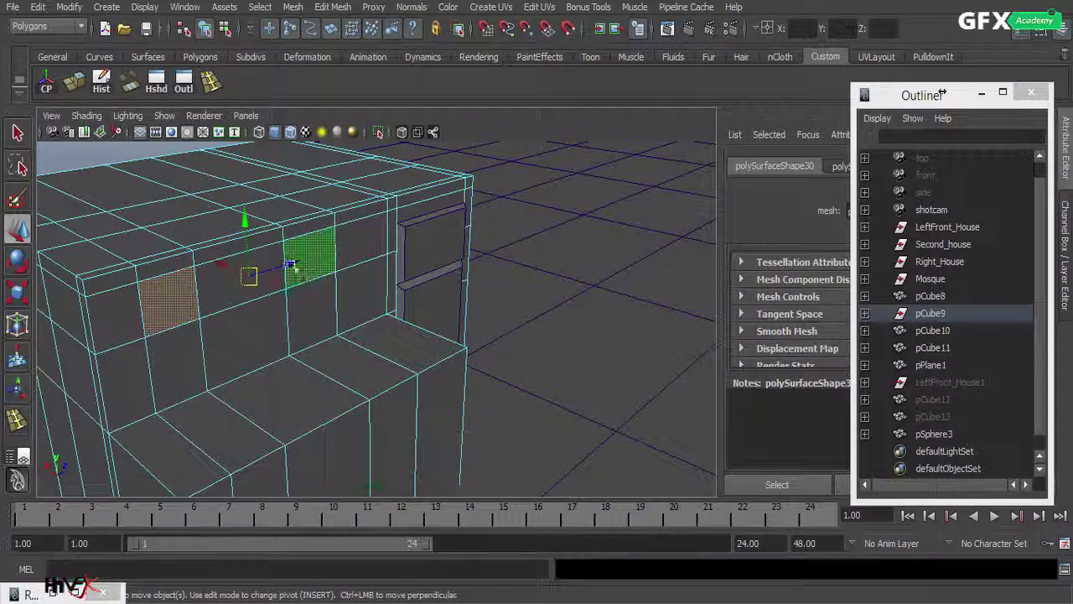
{"action": "left_click", "coordinate": [74, 81]}
{"action": "mouse_move", "coordinate": [200, 311]}
{"action": "left_mouse_down"}
{"action": "mouse_move", "coordinate": [186, 306]}
{"action": "mouse_move", "coordinate": [183, 323]}
{"action": "mouse_move", "coordinate": [199, 315]}
{"action": "left_mouse_up"}
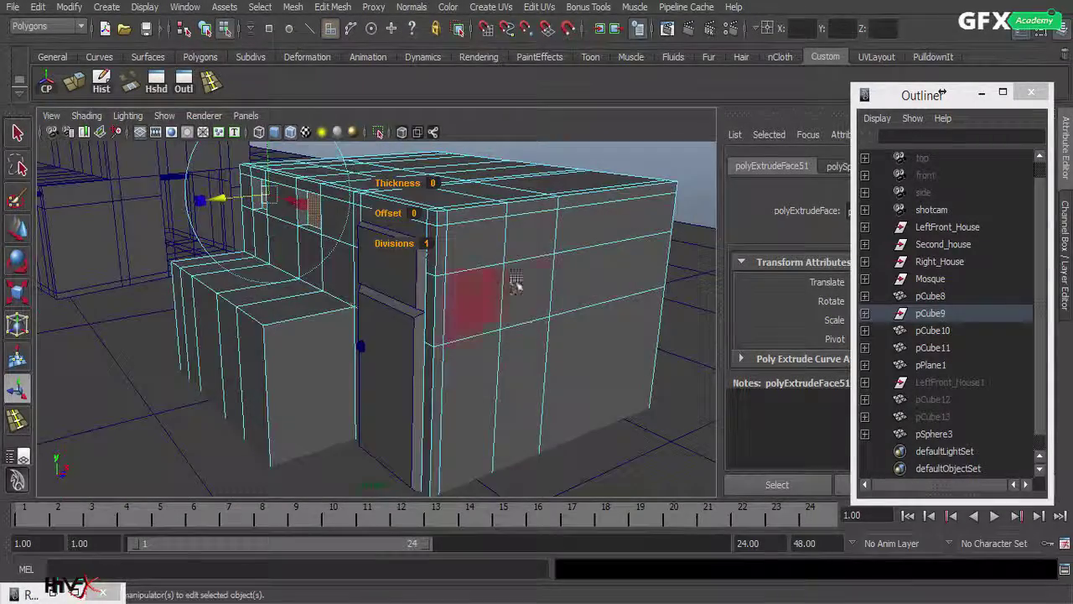
Step: Extrude the middle face between the two vertical loops on the side wall inward as a recessed window
{"action": "left_click", "coordinate": [519, 288]}
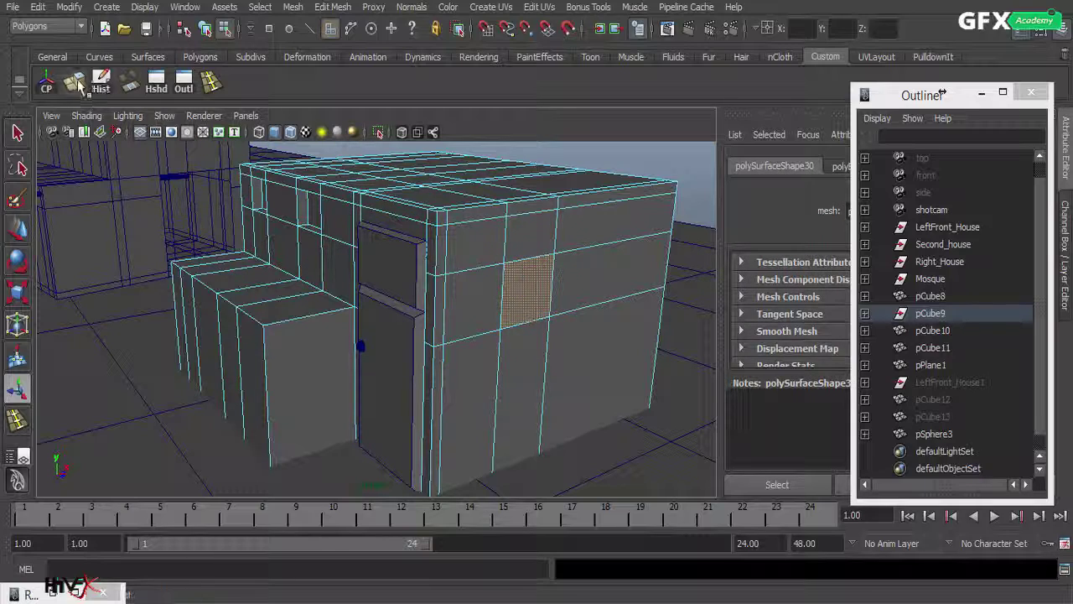
{"action": "key", "text": "ctrl+e"}
{"action": "left_click_drag", "start_coordinate": [565, 303], "coordinate": [554, 299]}
{"action": "left_click_drag", "start_coordinate": [443, 313], "coordinate": [496, 303], "text": "alt"}
{"action": "scroll", "coordinate": [335, 317], "scroll_direction": "down", "scroll_amount": 4}
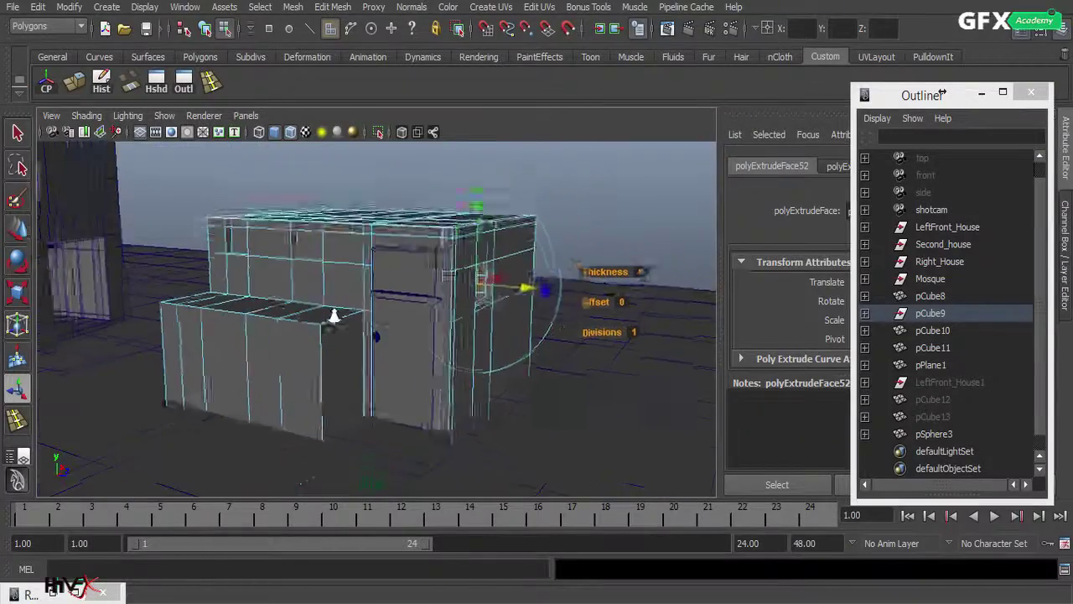
{"action": "left_click_drag", "start_coordinate": [341, 317], "coordinate": [357, 338], "text": "alt"}
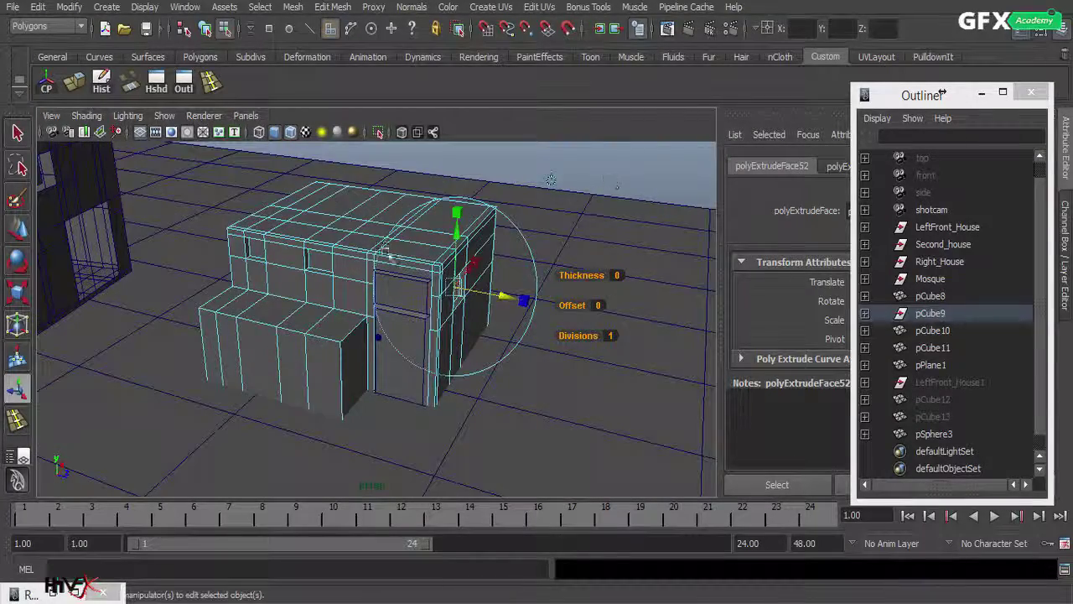
Step: Duplicate the five beam cylinders along the upper front edge of Right_House
{"action": "middle_click_drag", "start_coordinate": [360, 259], "coordinate": [522, 318], "text": "alt"}
{"action": "right_click_drag", "start_coordinate": [523, 319], "coordinate": [324, 325], "text": "alt"}
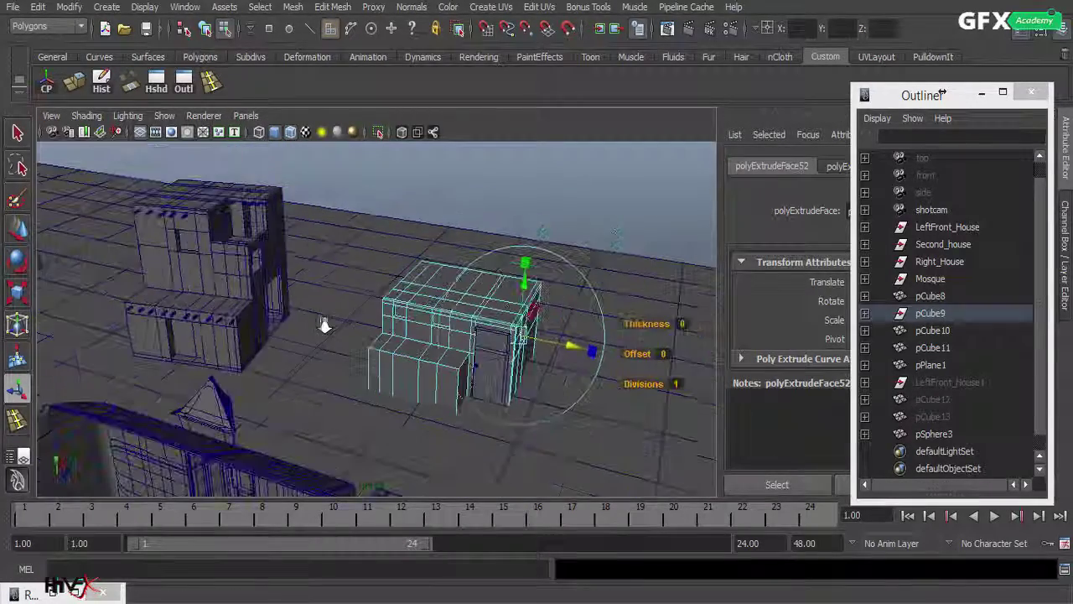
{"action": "left_click_drag", "start_coordinate": [325, 325], "coordinate": [251, 338], "text": "alt"}
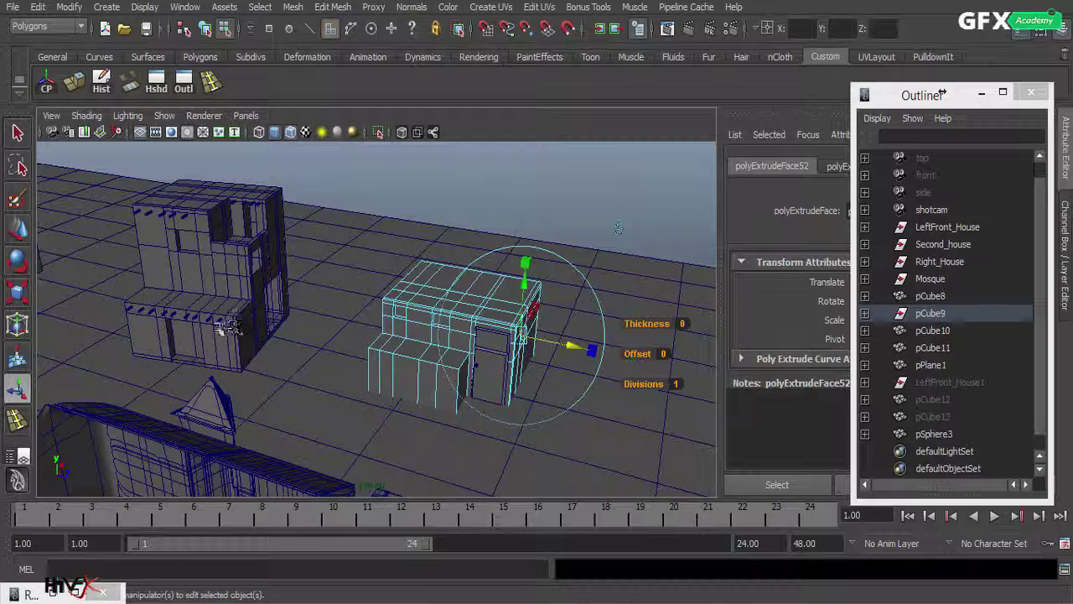
{"action": "left_click", "coordinate": [503, 194]}
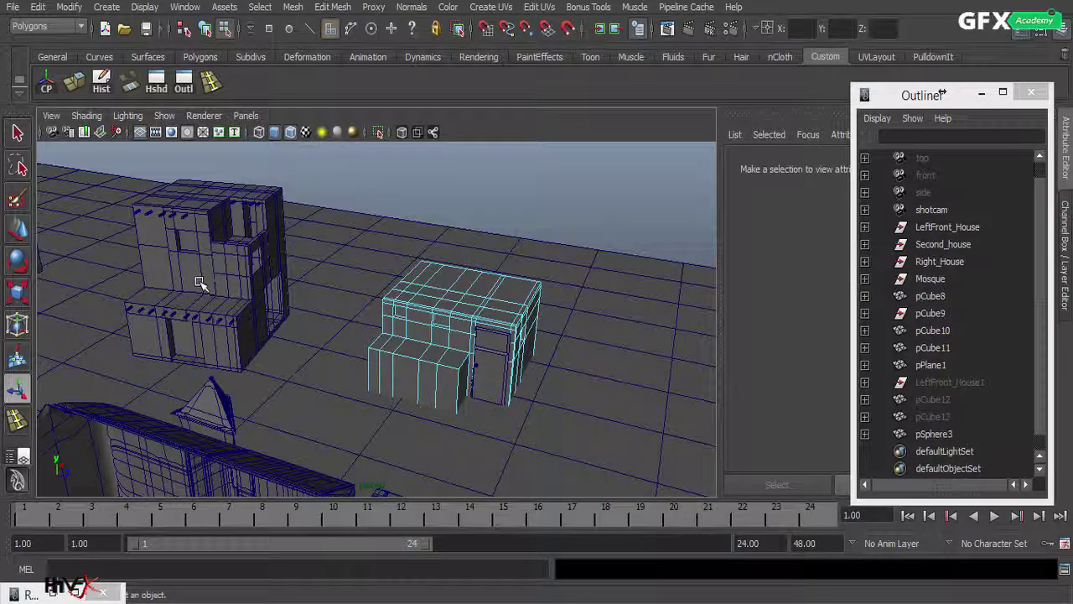
{"action": "right_click_drag", "start_coordinate": [201, 284], "coordinate": [361, 307]}
{"action": "middle_click_drag", "start_coordinate": [362, 307], "coordinate": [609, 328], "text": "alt"}
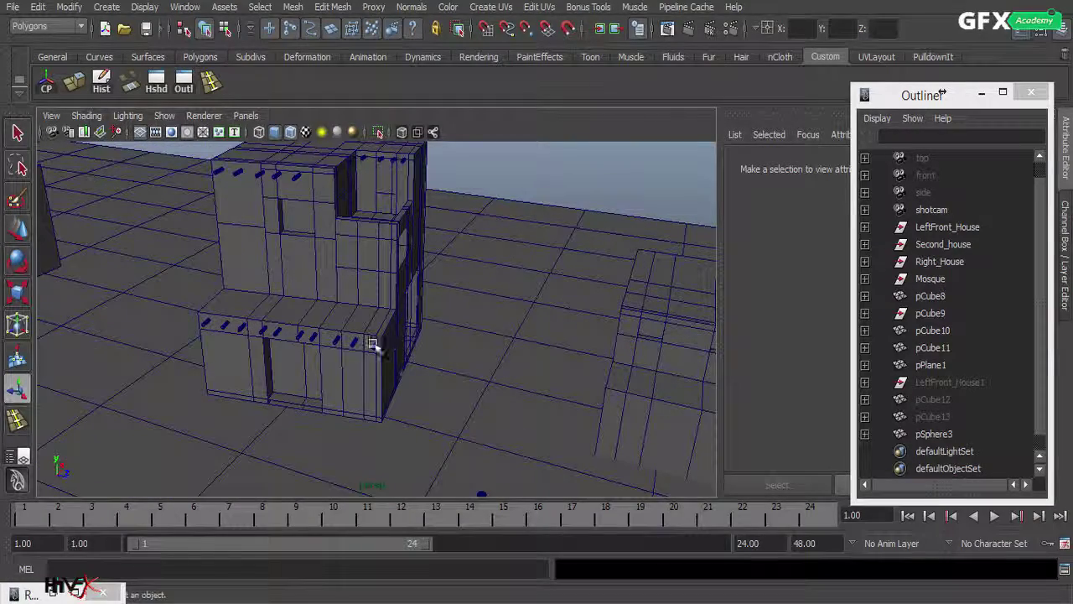
{"action": "left_click_drag", "start_coordinate": [377, 227], "coordinate": [382, 317], "text": "alt"}
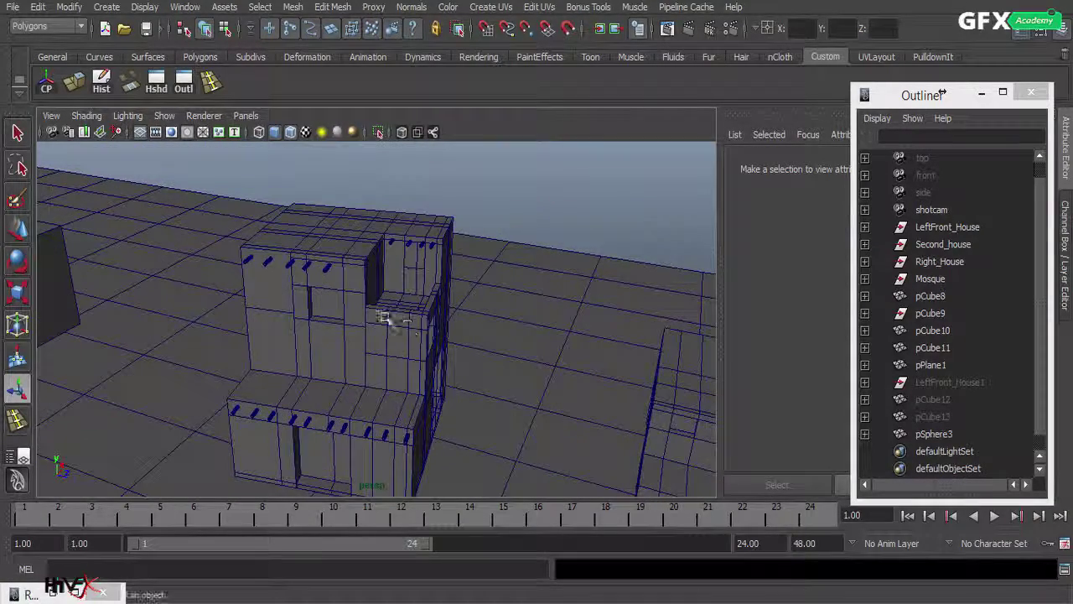
{"action": "left_click", "coordinate": [324, 268]}
{"action": "left_click", "coordinate": [307, 267], "text": "shift"}
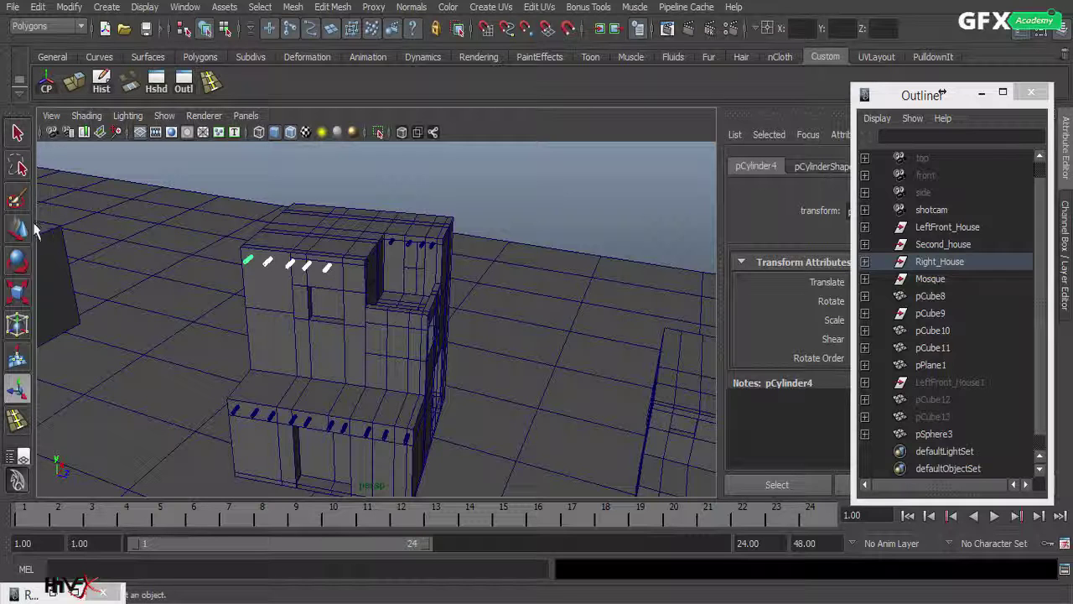
{"action": "left_click", "coordinate": [9, 227]}
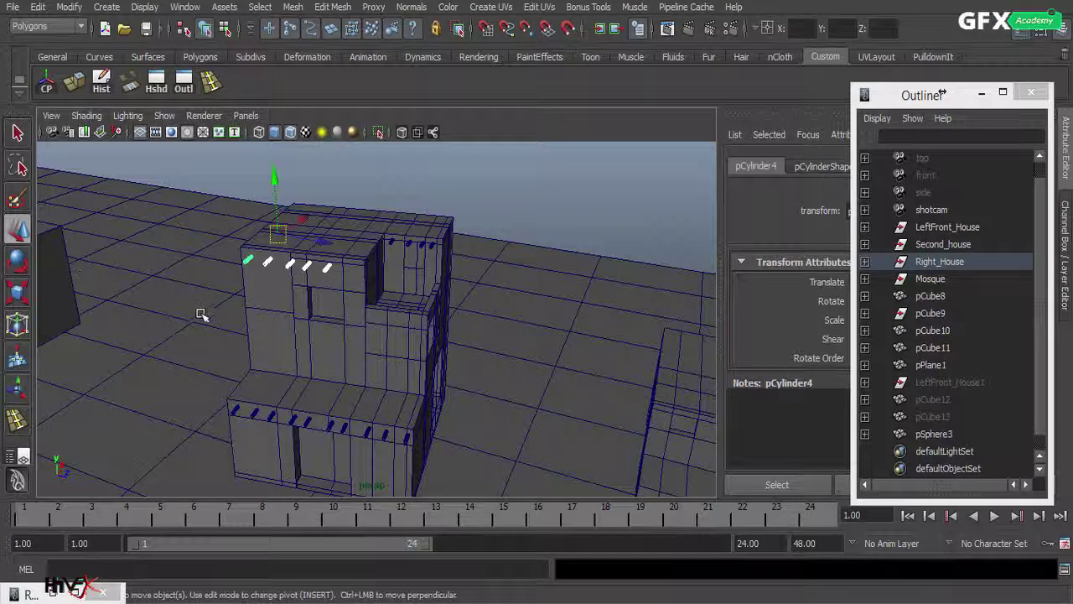
{"action": "key", "text": "ctrl+d"}
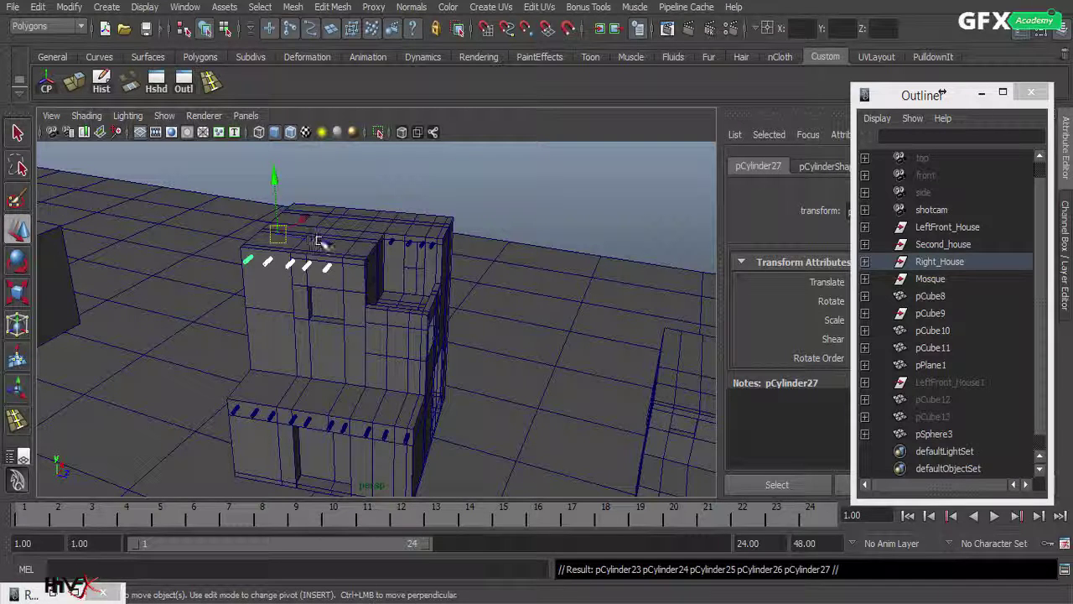
Step: Move the five duplicated beams across the scene to above the pCube9 house
{"action": "left_click_drag", "start_coordinate": [321, 242], "coordinate": [620, 295]}
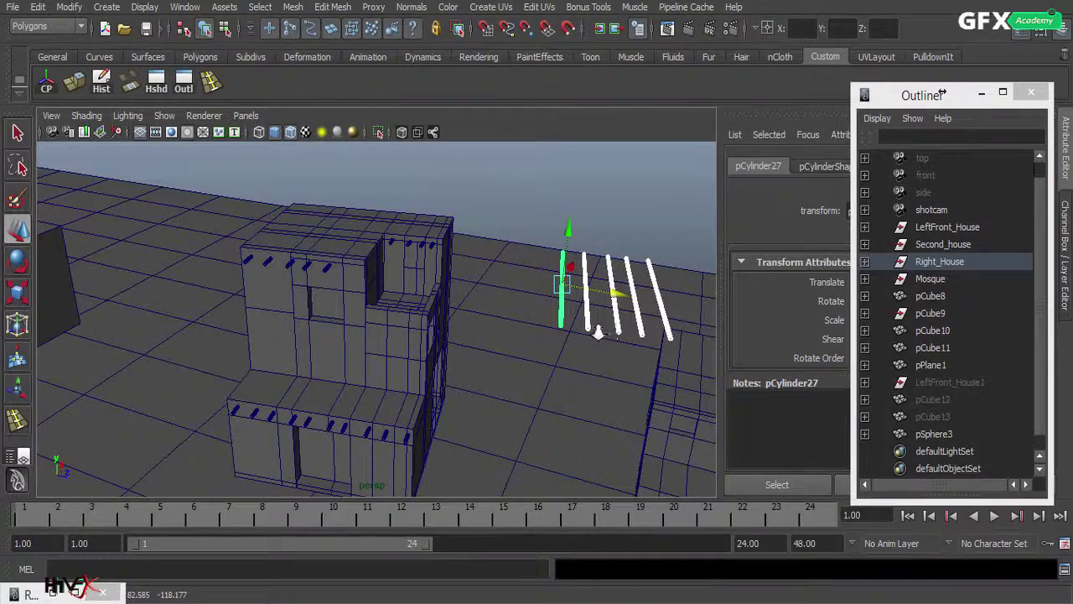
{"action": "right_click_drag", "start_coordinate": [598, 332], "coordinate": [328, 311], "text": "alt"}
{"action": "left_click_drag", "start_coordinate": [508, 316], "coordinate": [585, 335]}
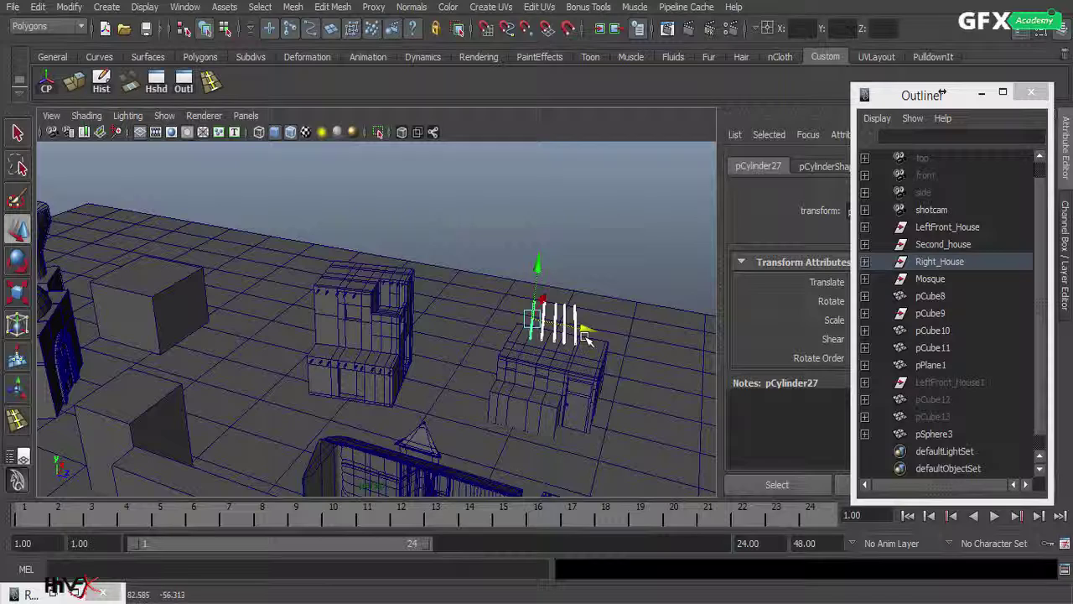
Step: Rotate the duplicated beams about the vertical axis to line up with the pCube9 house's depth
{"action": "key", "text": "r"}
{"action": "key", "text": "e"}
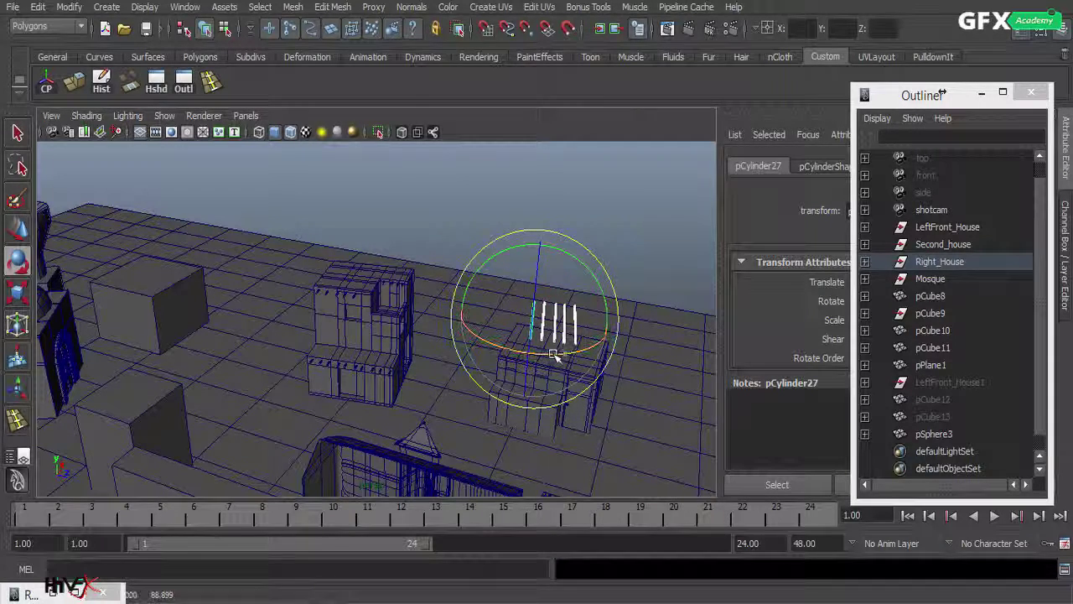
{"action": "left_click_drag", "start_coordinate": [554, 355], "coordinate": [550, 357]}
{"action": "key", "text": "w"}
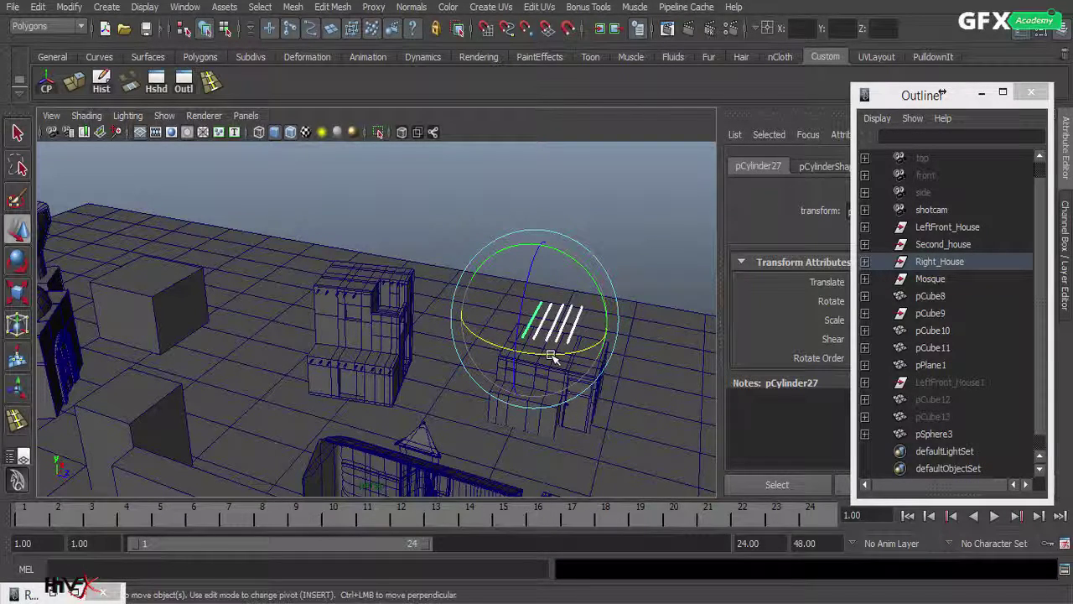
Step: Lower the beams below the roof edge and push them into the front wall so only short ends stick out
{"action": "left_click_drag", "start_coordinate": [537, 262], "coordinate": [547, 317]}
{"action": "key", "text": "f"}
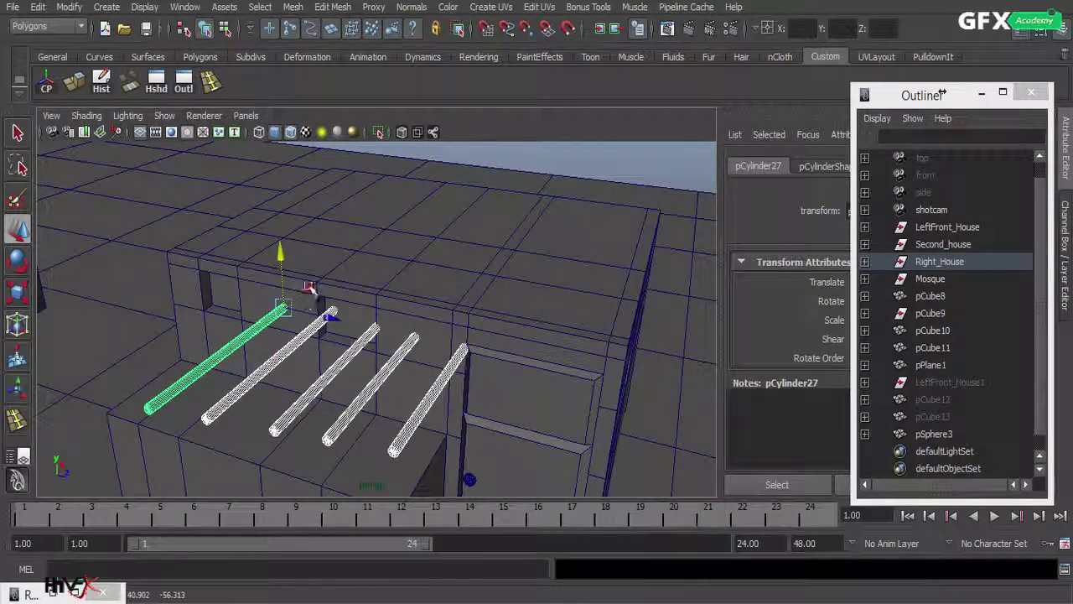
{"action": "left_click_drag", "start_coordinate": [306, 304], "coordinate": [375, 258]}
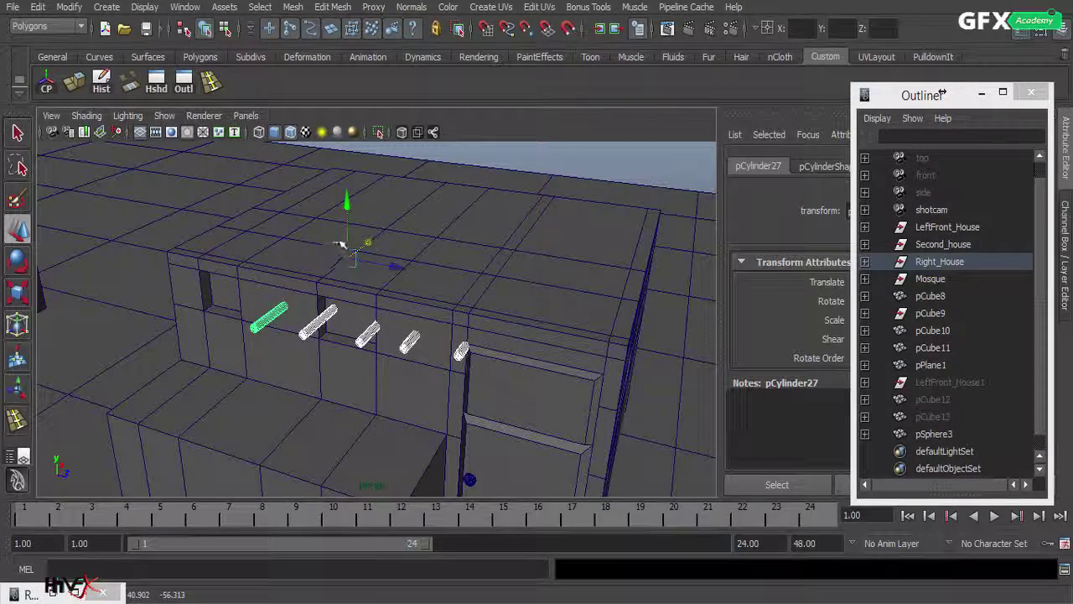
Step: Raise the five beams toward the roof edge and slide them to the end of the front wall away from the door
{"action": "left_click_drag", "start_coordinate": [350, 205], "coordinate": [350, 178]}
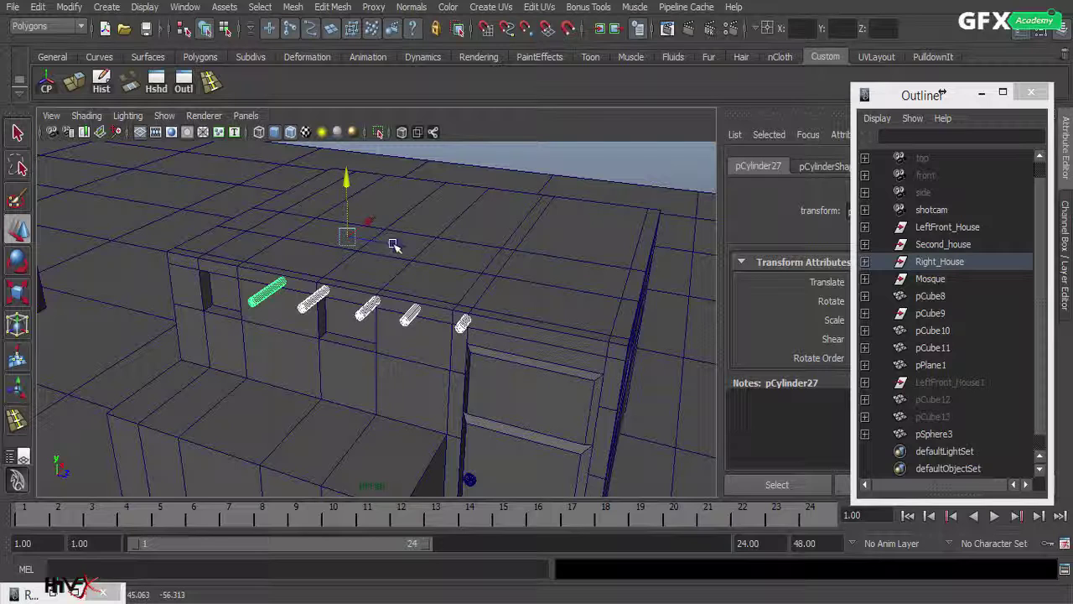
{"action": "left_click_drag", "start_coordinate": [394, 245], "coordinate": [298, 220]}
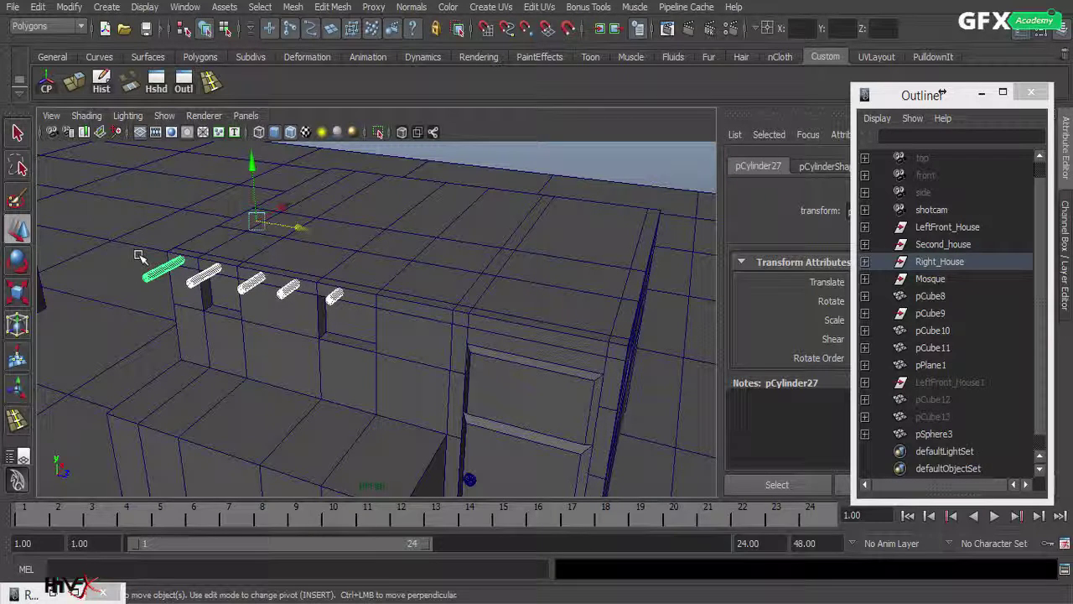
Step: Rotate the five beams about the vertical axis until they run parallel to the pCube9 house's side walls
{"action": "key", "text": "r"}
{"action": "key", "text": "t"}
{"action": "key", "text": "r"}
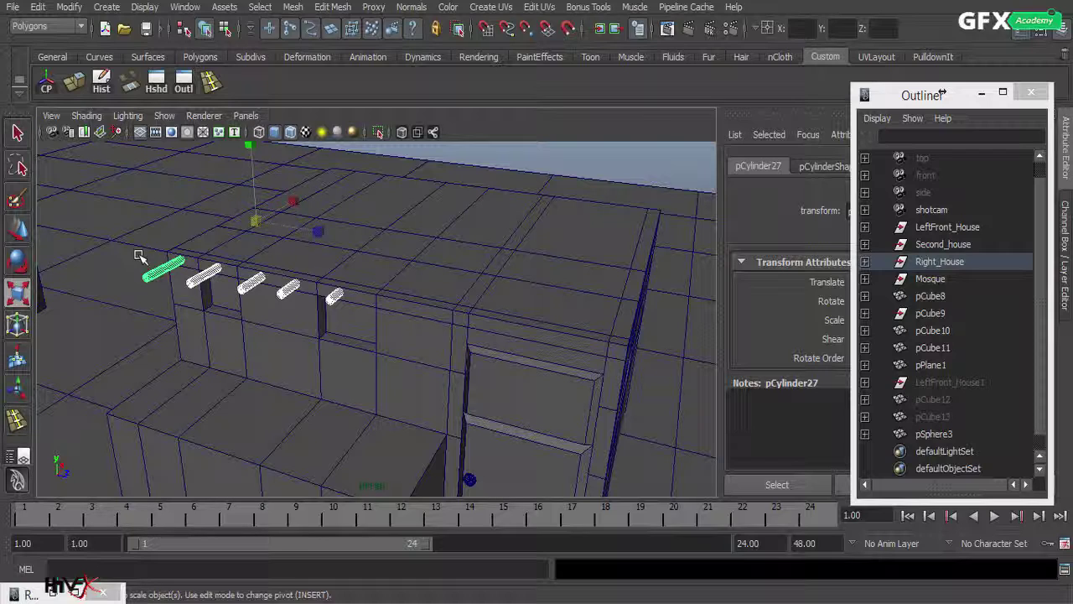
{"action": "key", "text": "e"}
{"action": "left_click_drag", "start_coordinate": [276, 253], "coordinate": [280, 245]}
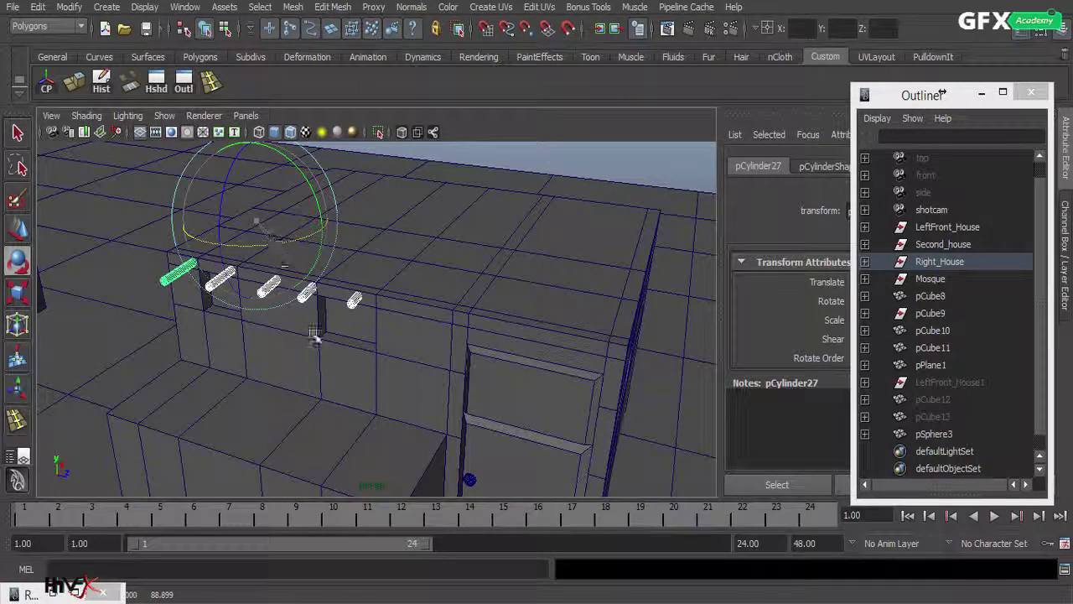
{"action": "left_click_drag", "start_coordinate": [347, 363], "coordinate": [373, 419], "text": "alt"}
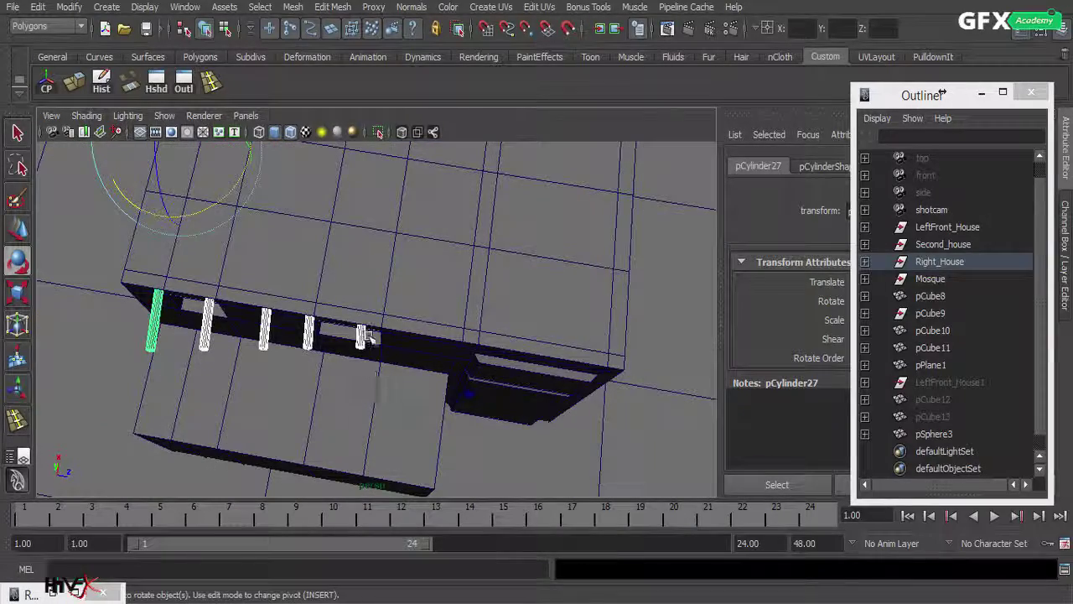
{"action": "key", "text": "4"}
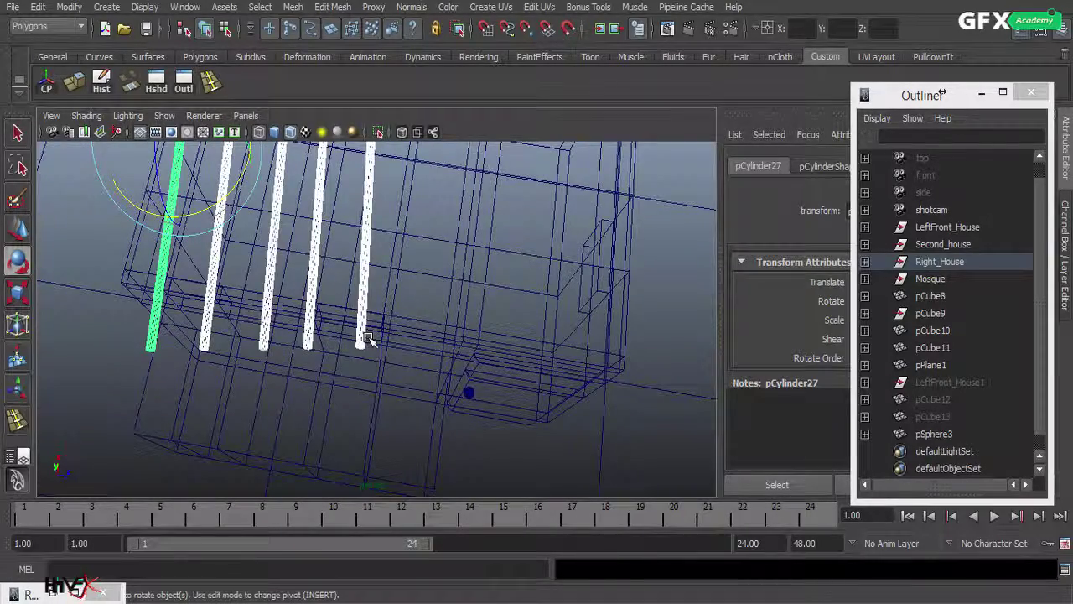
{"action": "left_click_drag", "start_coordinate": [376, 327], "coordinate": [349, 394], "text": "alt"}
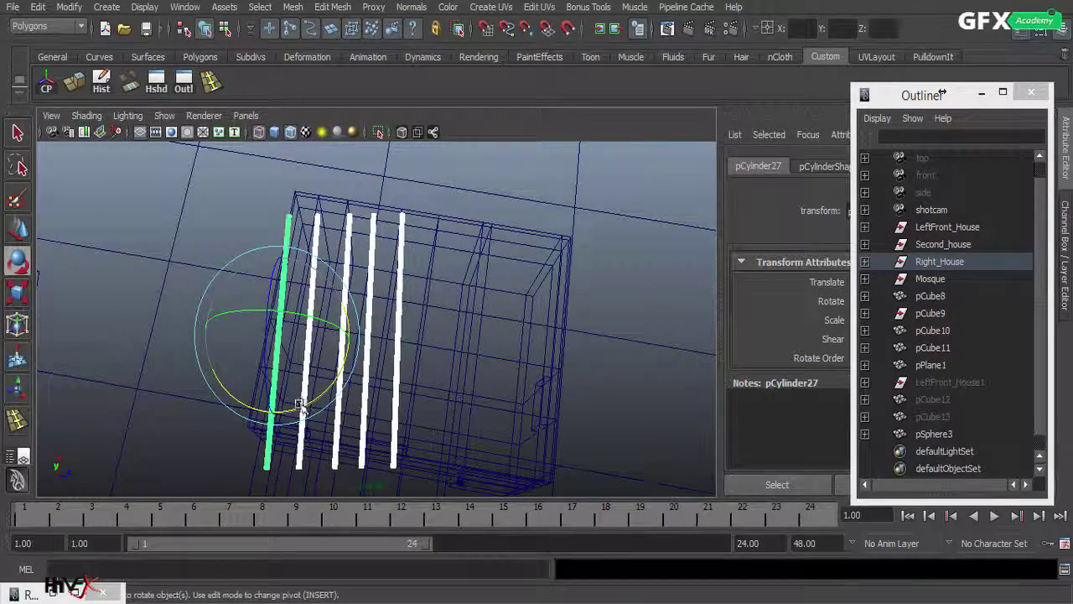
{"action": "left_click_drag", "start_coordinate": [302, 408], "coordinate": [299, 409]}
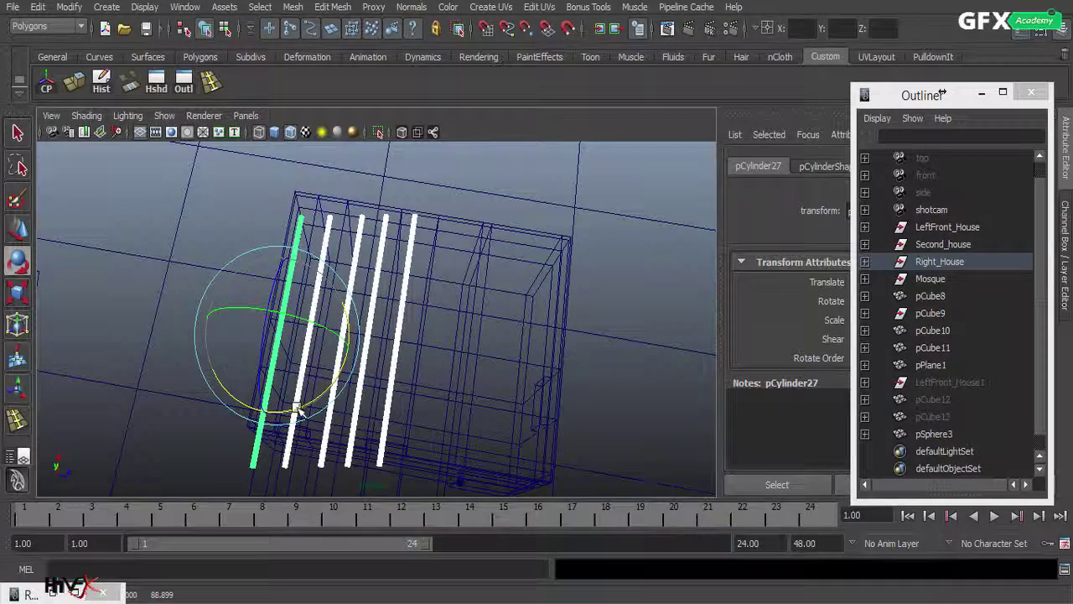
Step: Shift the beams beyond the outermost one individually along their length so their ends follow the angled front wall
{"action": "left_click", "coordinate": [346, 255]}
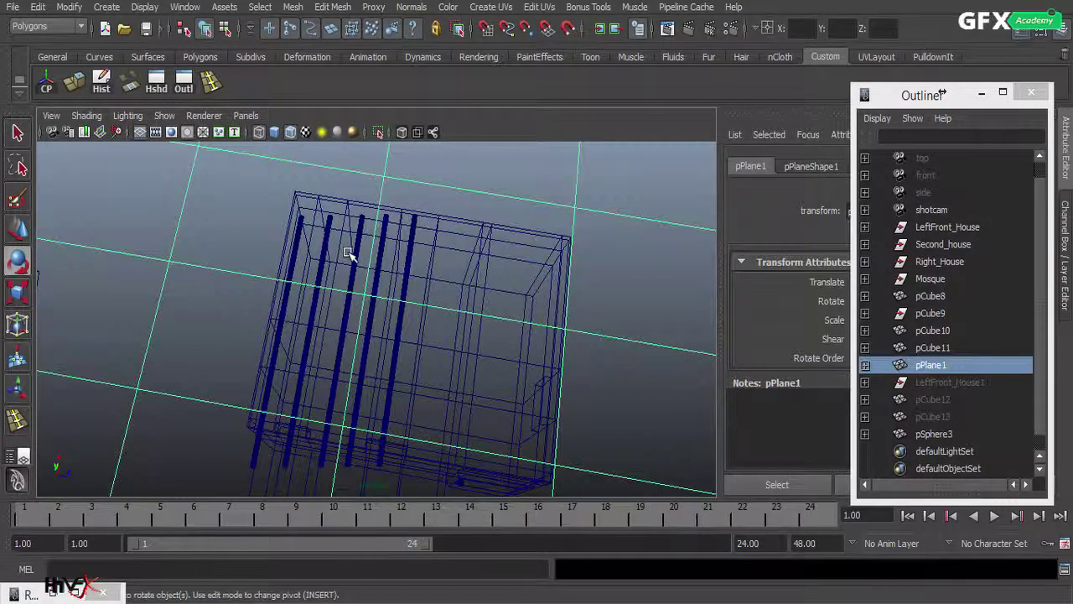
{"action": "left_click", "coordinate": [350, 254]}
{"action": "left_click", "coordinate": [352, 253]}
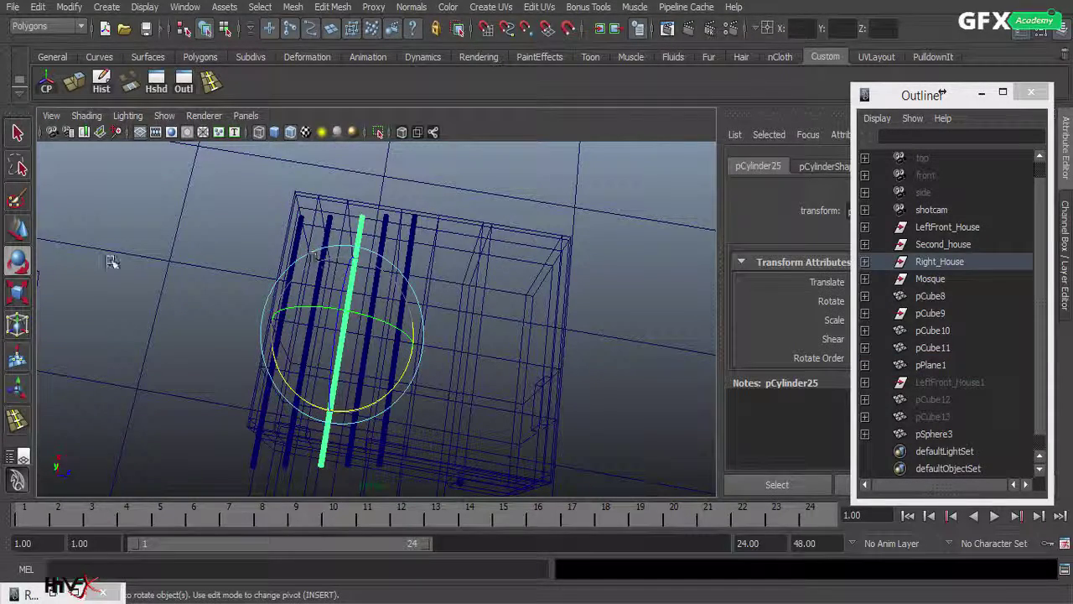
{"action": "key", "text": "w"}
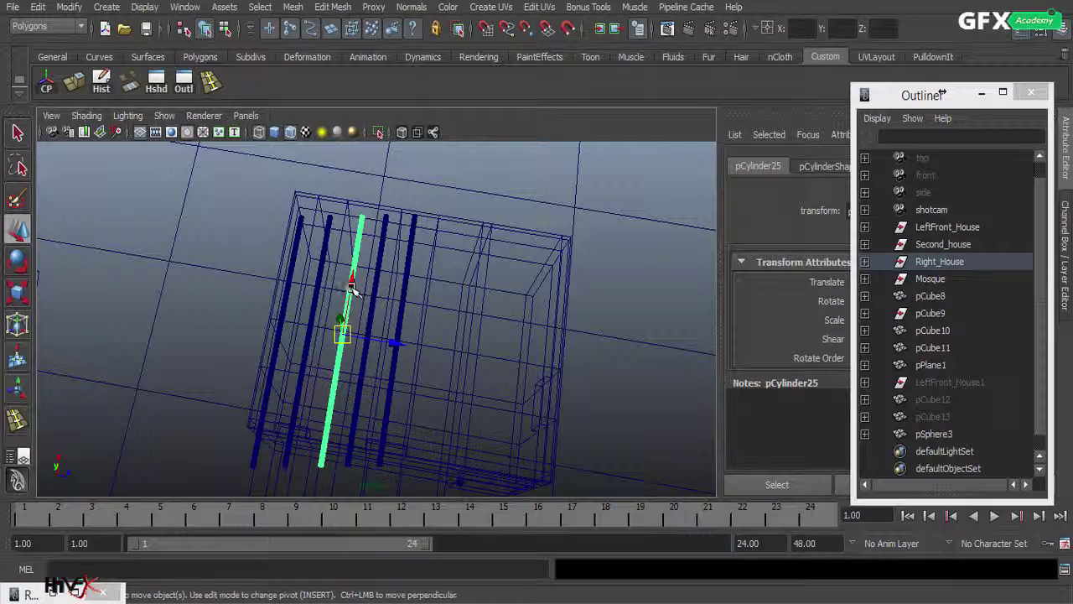
{"action": "left_click_drag", "start_coordinate": [353, 290], "coordinate": [321, 283]}
{"action": "left_click", "coordinate": [315, 281]}
{"action": "left_click", "coordinate": [379, 278]}
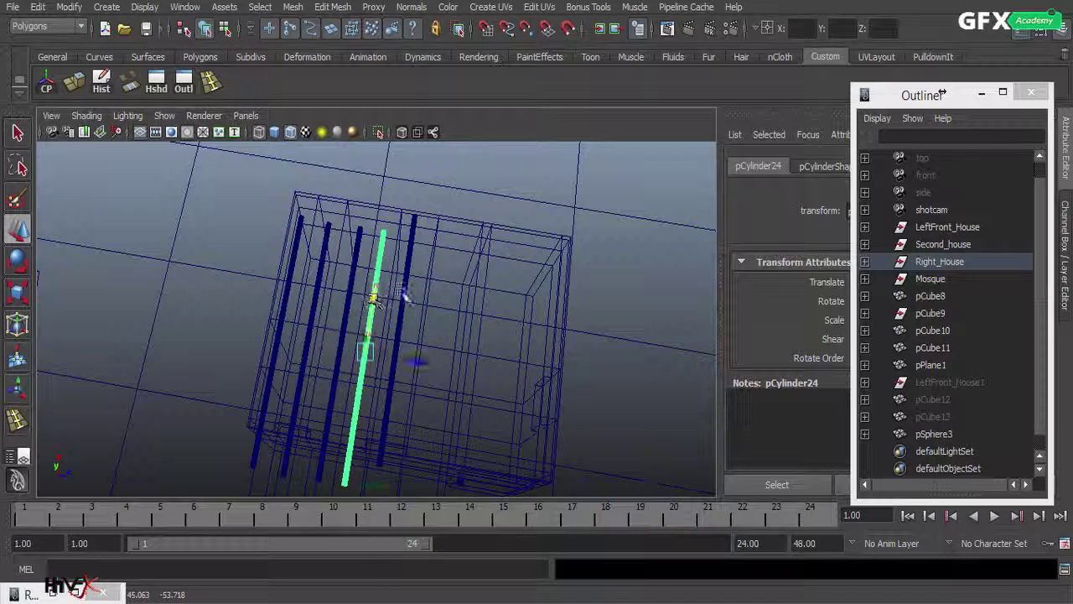
{"action": "left_click", "coordinate": [404, 288]}
{"action": "left_click_drag", "start_coordinate": [404, 288], "coordinate": [400, 307]}
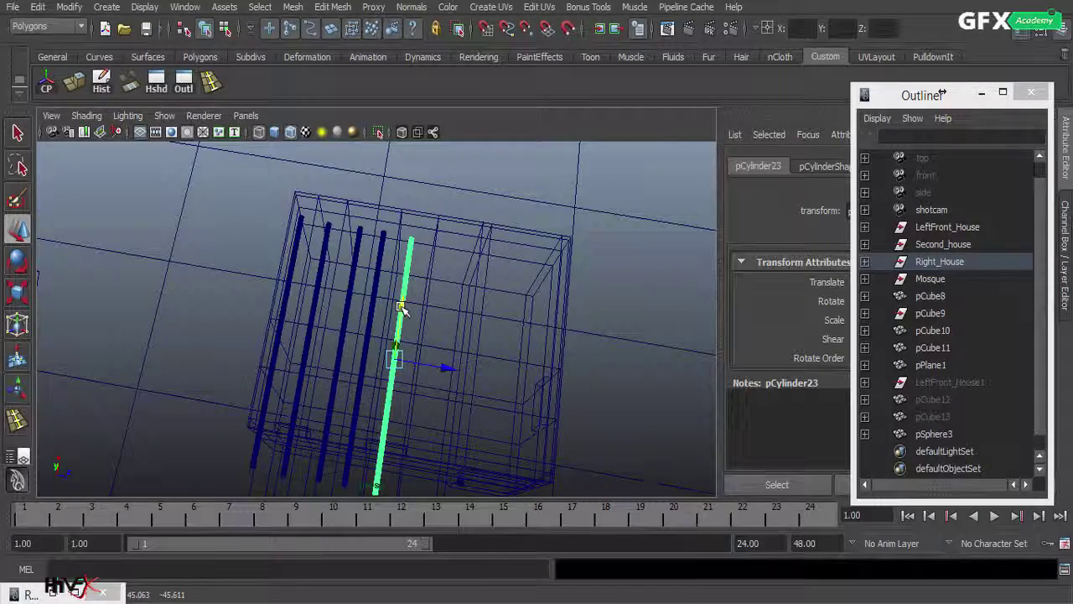
Step: Select all five beams and push them deeper into the front wall to shorten their projecting ends
{"action": "key", "text": "5"}
{"action": "left_click_drag", "start_coordinate": [404, 373], "coordinate": [403, 331], "text": "alt"}
{"action": "left_click_drag", "start_coordinate": [288, 364], "coordinate": [427, 419], "text": "alt"}
{"action": "left_click", "coordinate": [487, 443]}
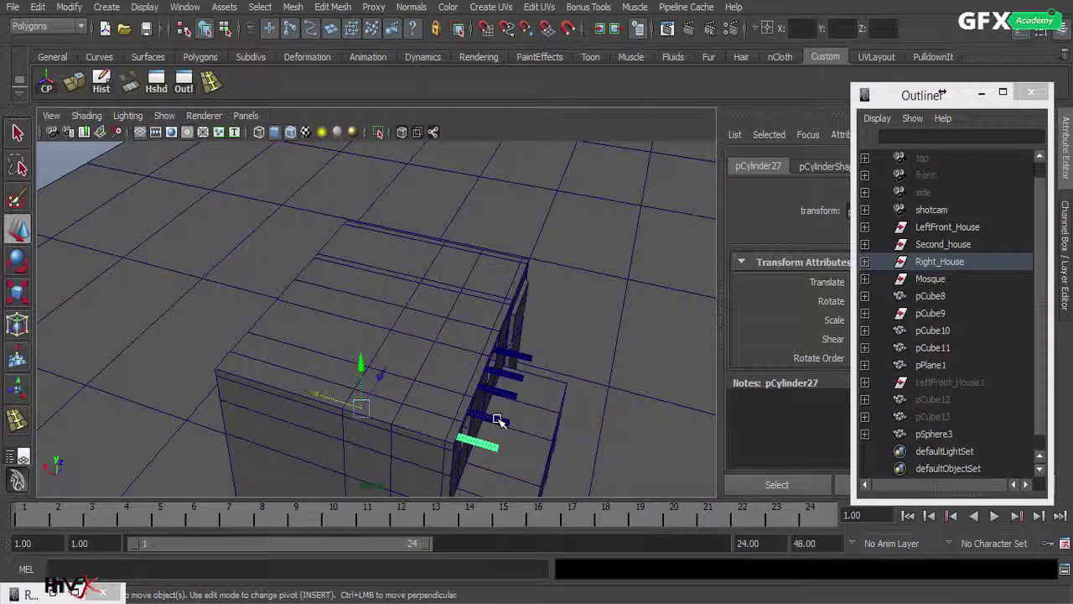
{"action": "left_click", "coordinate": [498, 418], "text": "shift"}
{"action": "left_click", "coordinate": [507, 390], "text": "shift"}
{"action": "left_click", "coordinate": [512, 375], "text": "shift"}
{"action": "left_click", "coordinate": [520, 357], "text": "shift"}
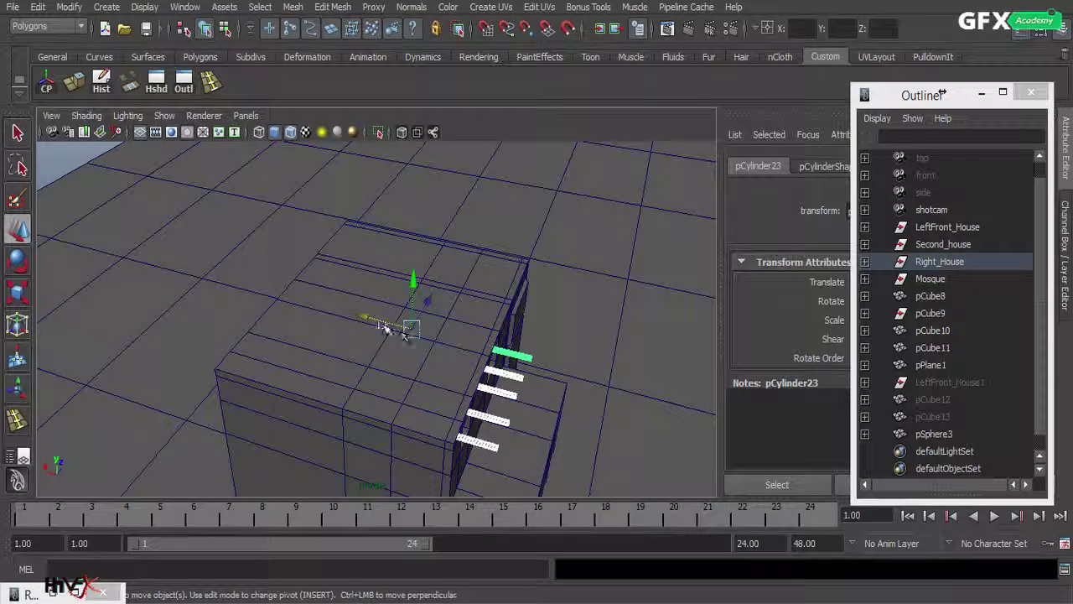
{"action": "left_click_drag", "start_coordinate": [367, 319], "coordinate": [356, 319]}
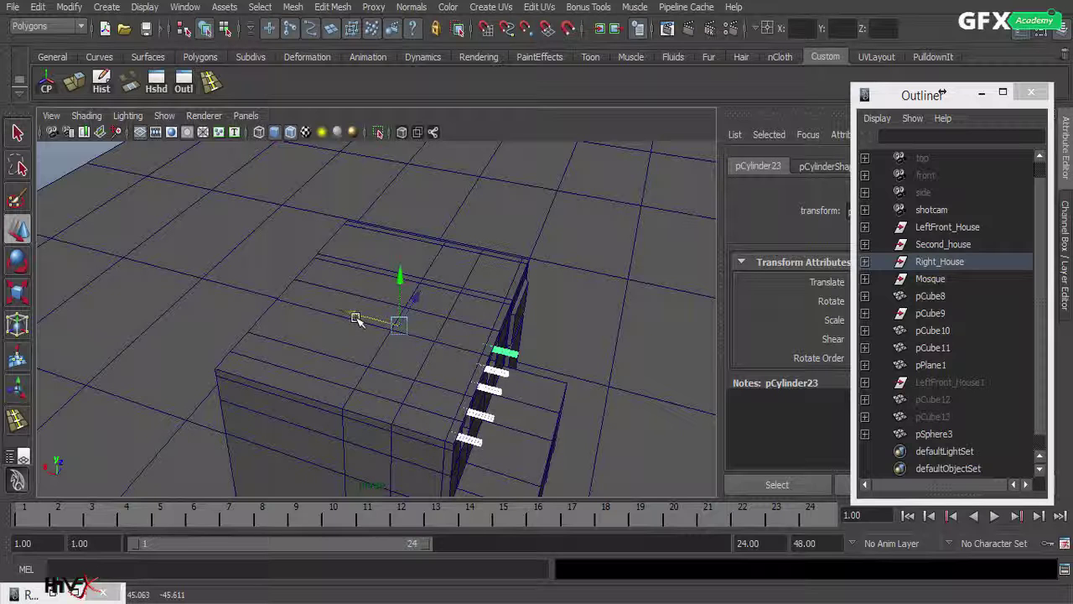
Step: Duplicate the five beams and slide the copies along the front wall to the door end, with their ends projecting
{"action": "key", "text": "ctrl+d"}
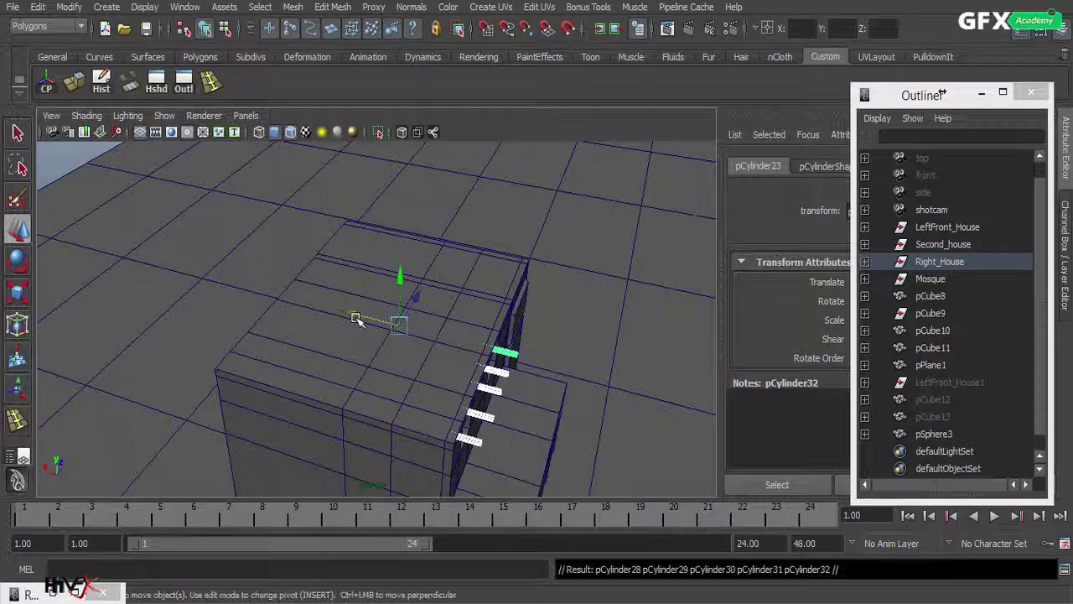
{"action": "left_click_drag", "start_coordinate": [412, 293], "coordinate": [479, 250]}
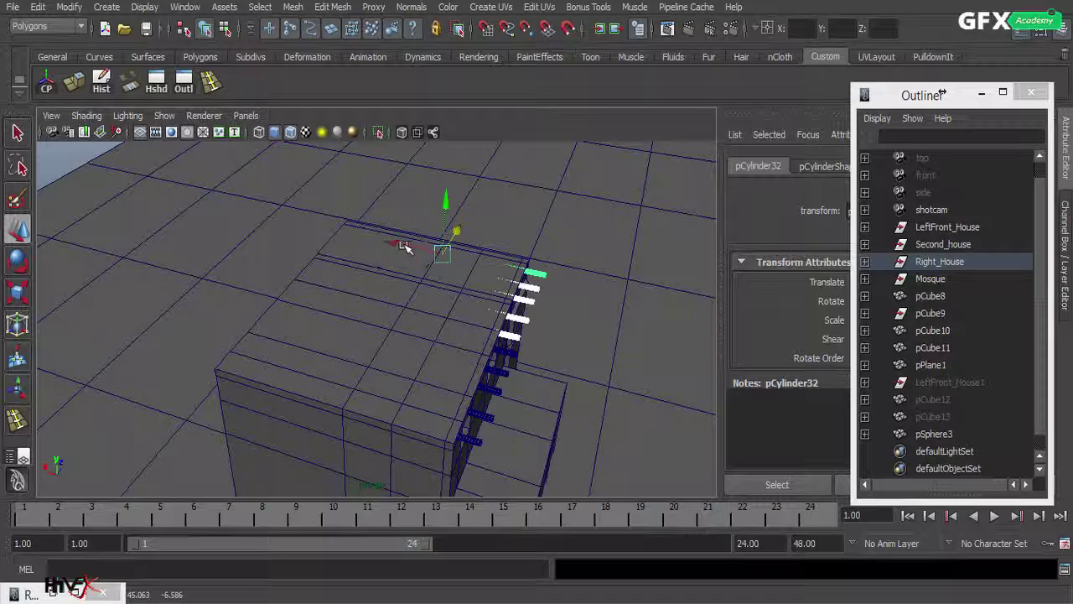
{"action": "left_click_drag", "start_coordinate": [405, 246], "coordinate": [407, 247]}
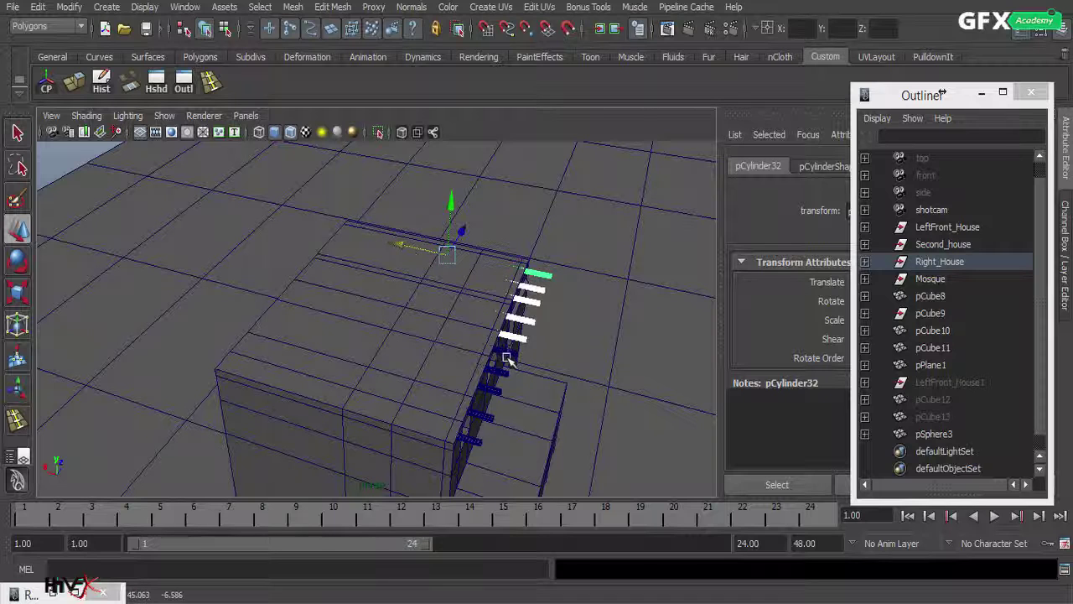
{"action": "left_click_drag", "start_coordinate": [508, 359], "coordinate": [422, 312], "text": "alt"}
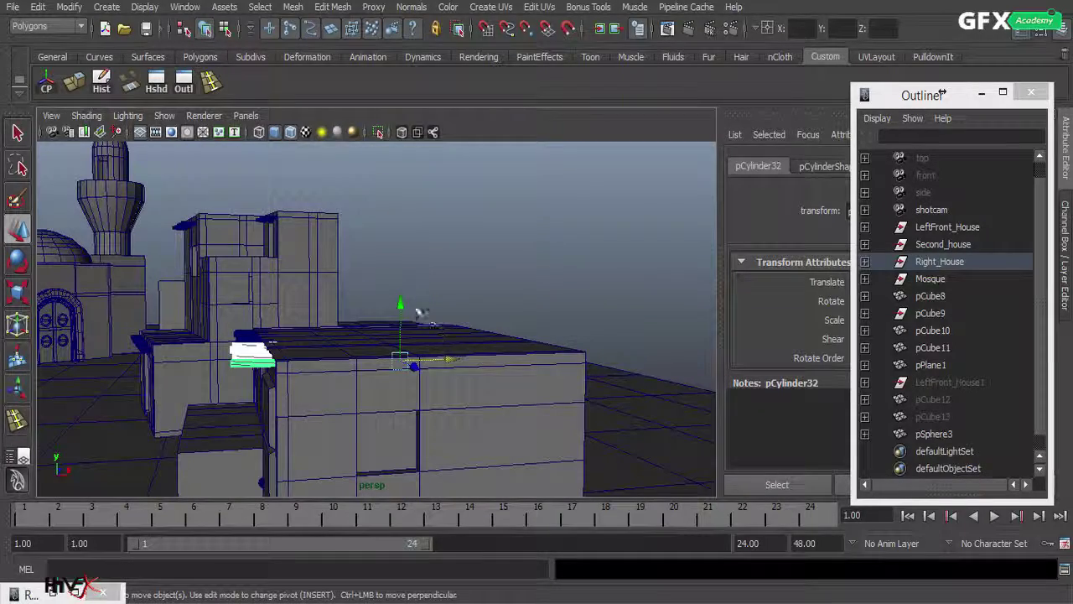
{"action": "left_click_drag", "start_coordinate": [311, 337], "coordinate": [225, 356], "text": "alt"}
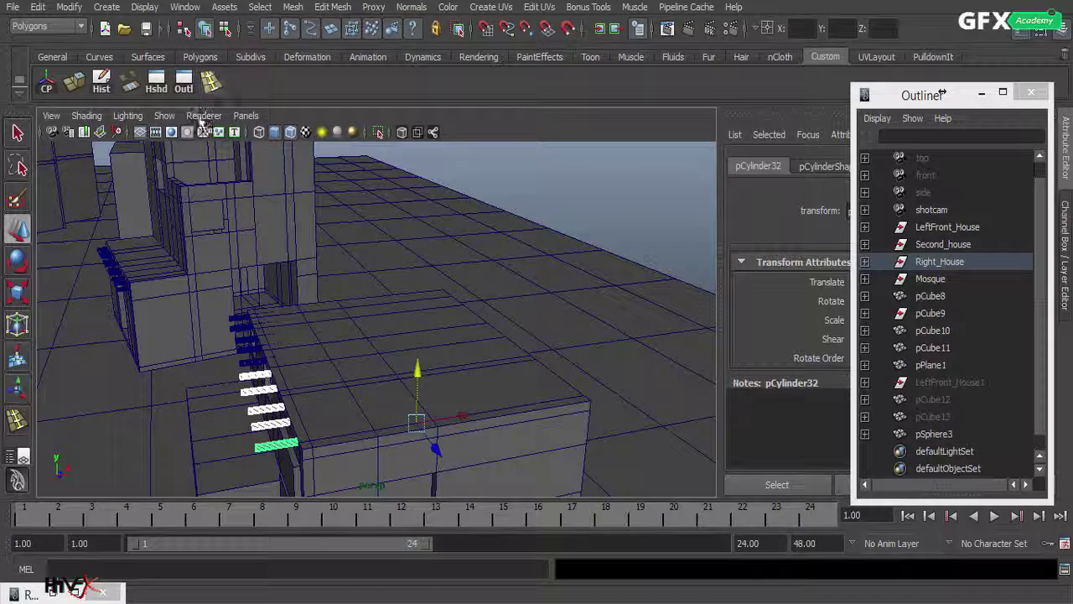
Step: Test-render the street scene through the shotcam camera and return the viewport to the persp camera
{"action": "left_click", "coordinate": [243, 118]}
{"action": "mouse_move", "coordinate": [277, 130]}
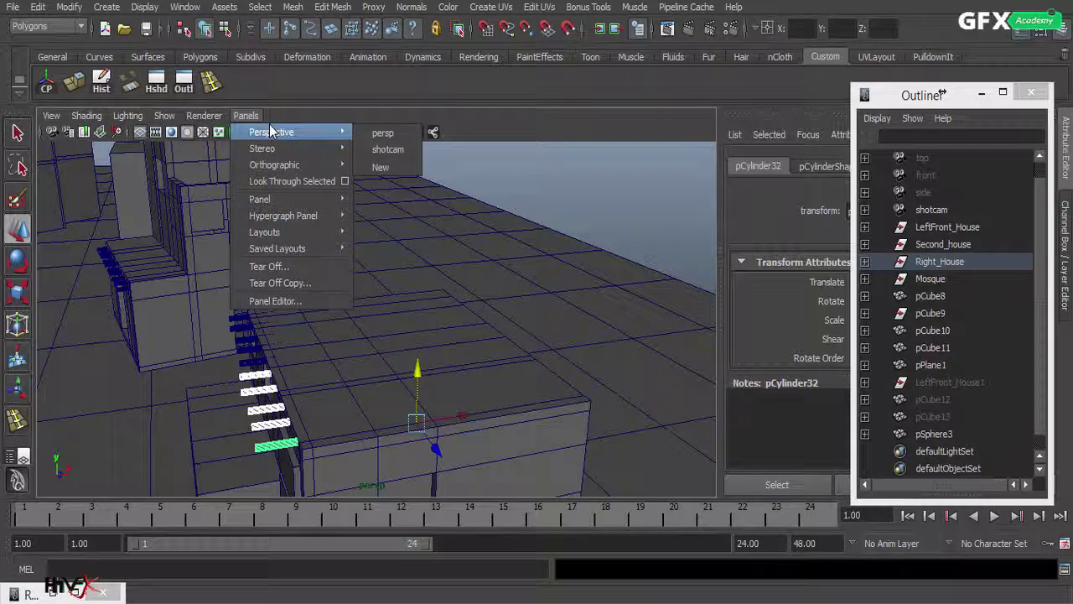
{"action": "left_click", "coordinate": [385, 150]}
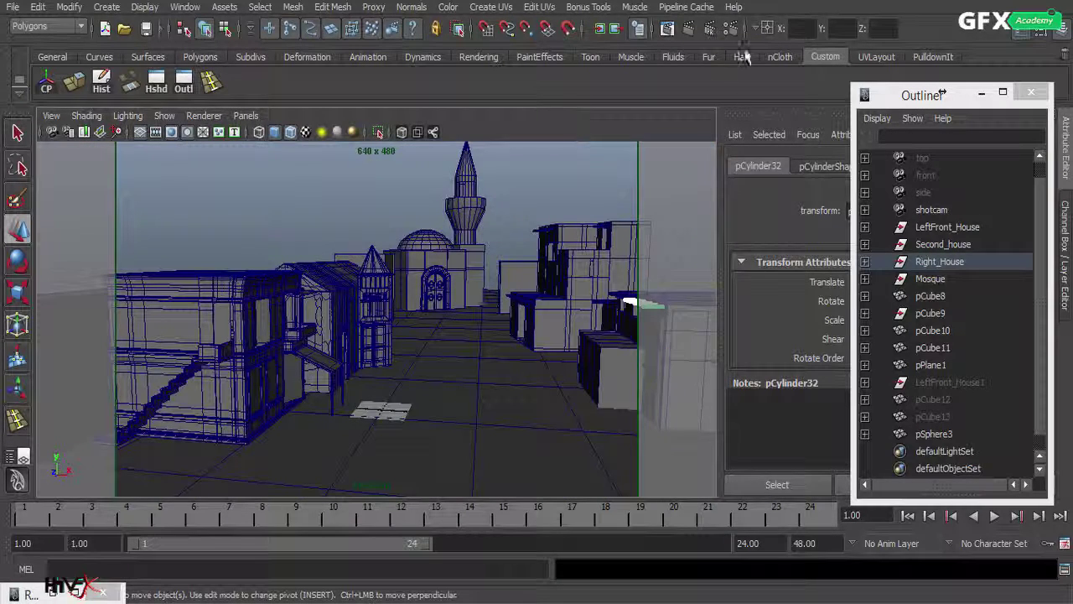
{"action": "left_click", "coordinate": [669, 29]}
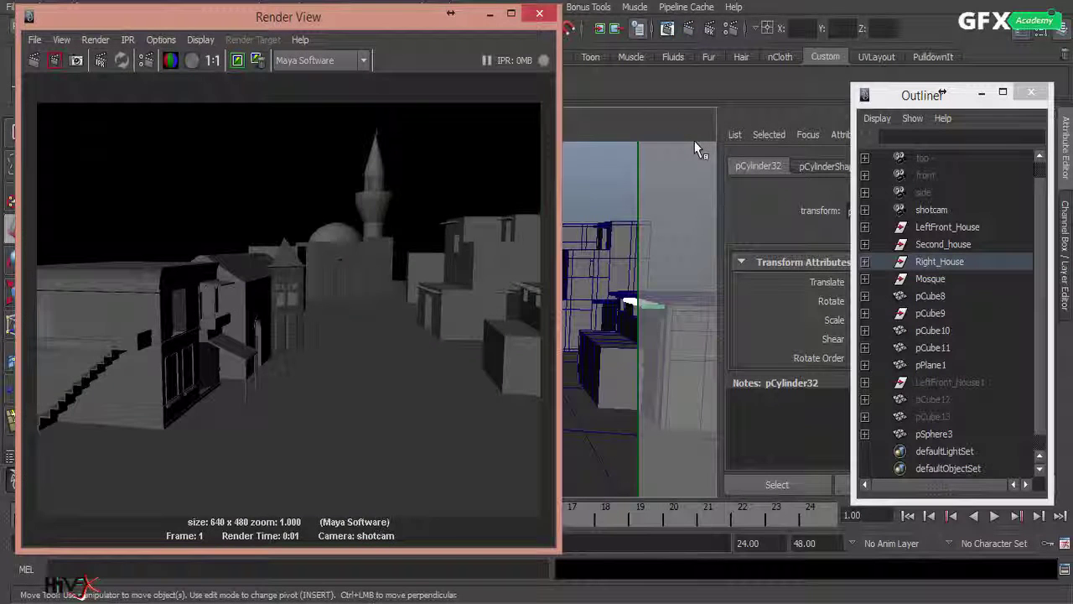
{"action": "left_click", "coordinate": [490, 13]}
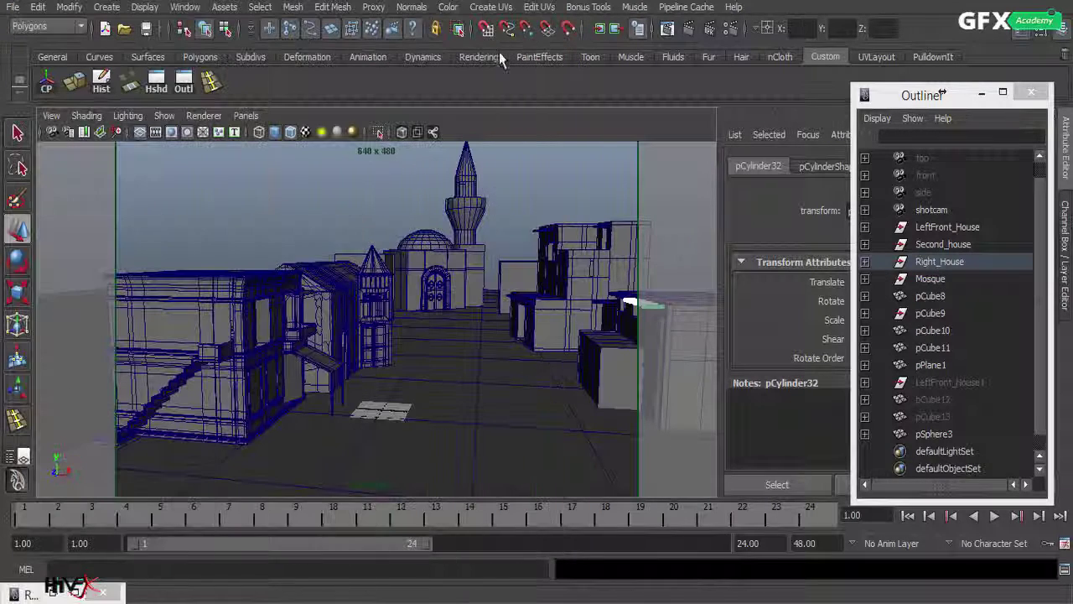
{"action": "left_click", "coordinate": [246, 115]}
{"action": "mouse_move", "coordinate": [327, 132]}
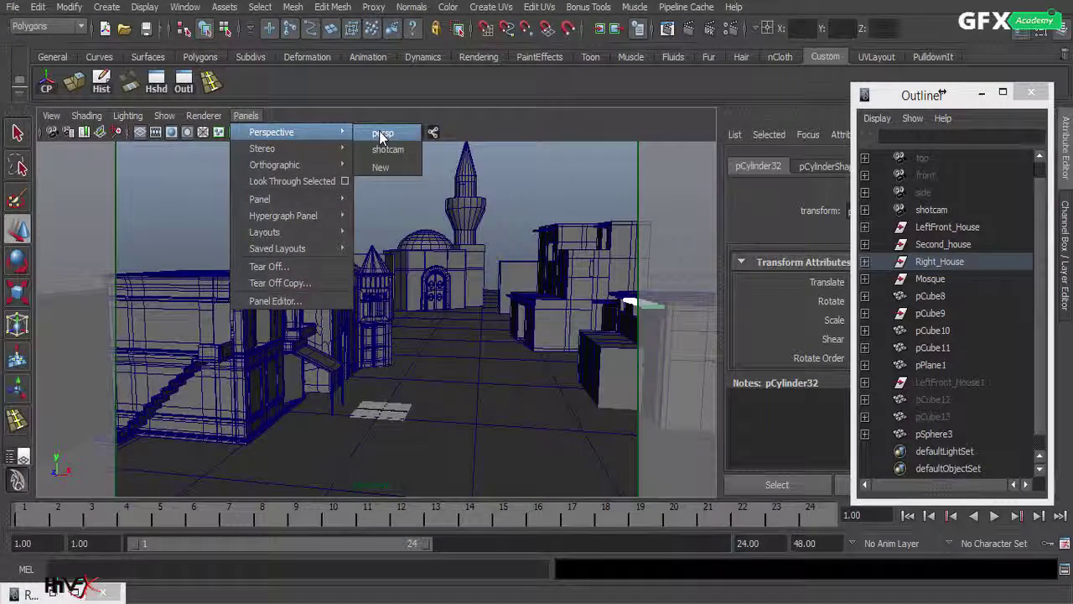
{"action": "left_click", "coordinate": [382, 133]}
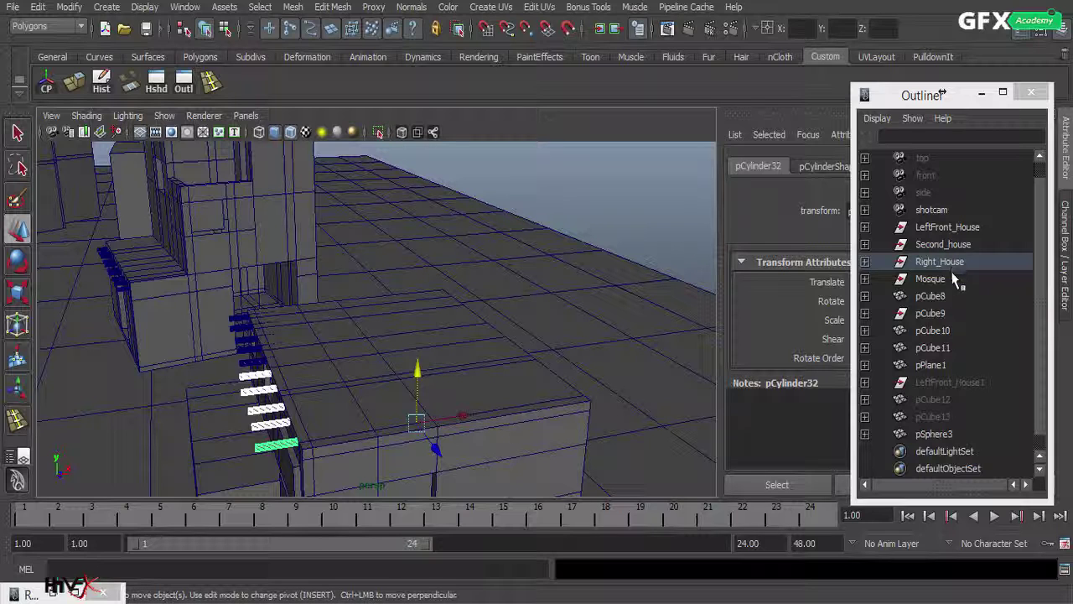
{"action": "left_click", "coordinate": [250, 364], "text": "shift"}
{"action": "left_click", "coordinate": [248, 348], "text": "shift"}
{"action": "left_click", "coordinate": [245, 338], "text": "shift"}
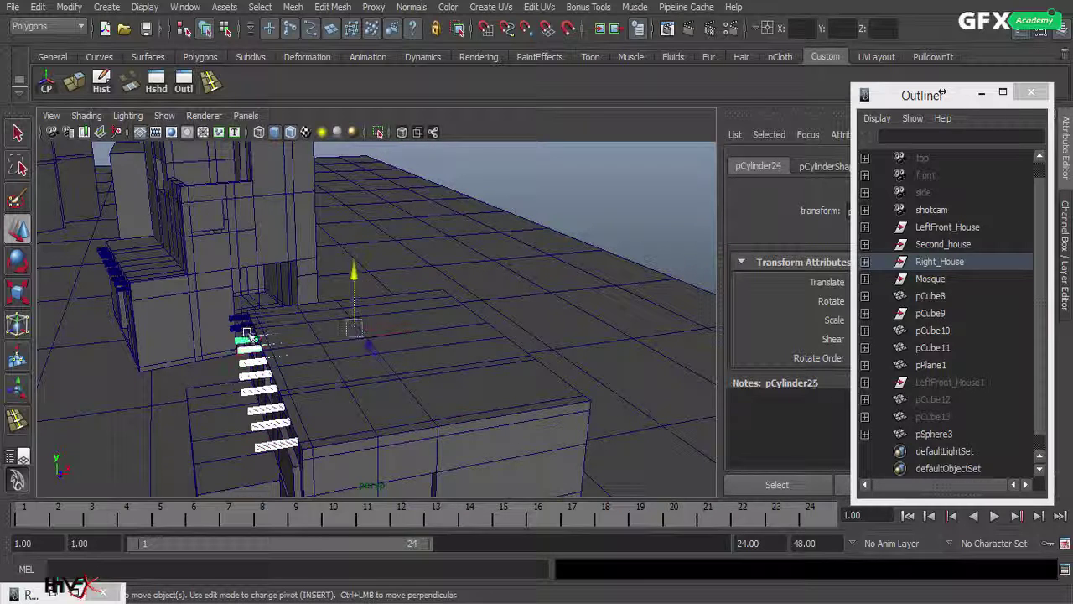
{"action": "left_click", "coordinate": [245, 327], "text": "shift"}
{"action": "left_click", "coordinate": [241, 319], "text": "shift"}
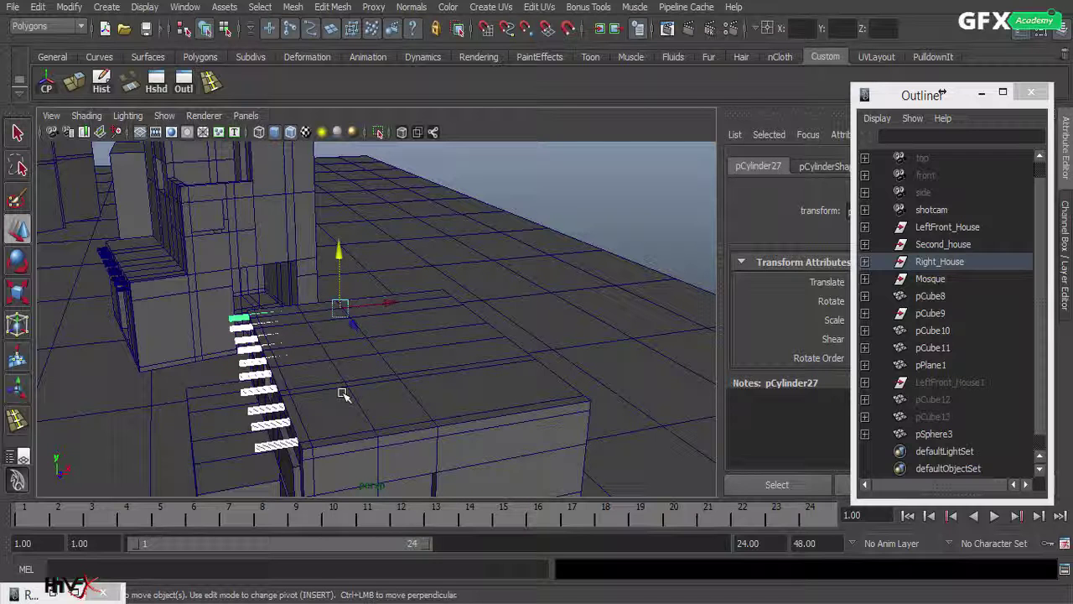
{"action": "left_click", "coordinate": [343, 395]}
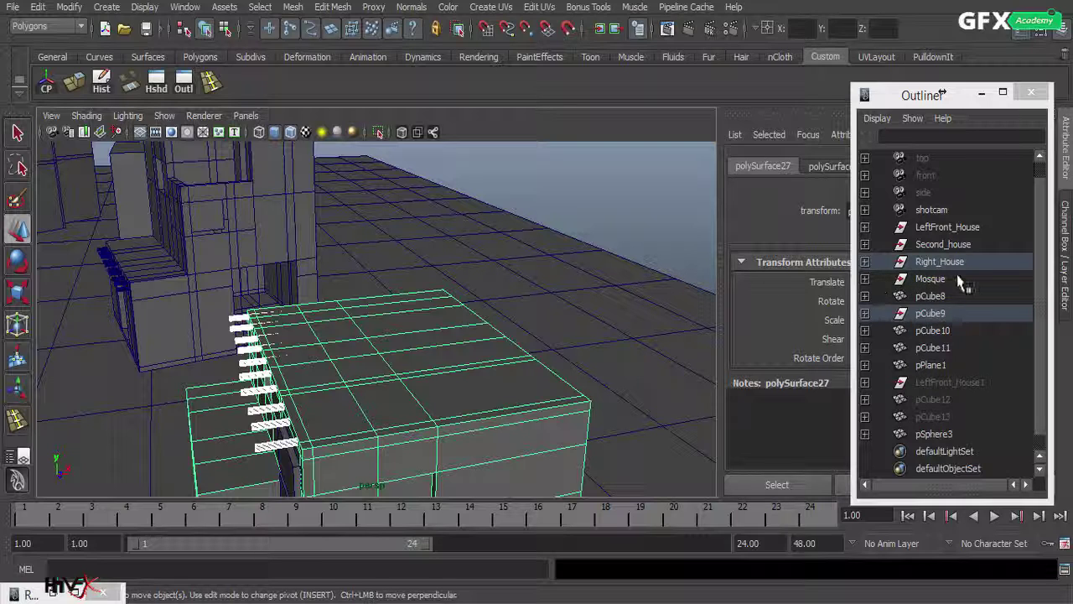
{"action": "left_click", "coordinate": [611, 185]}
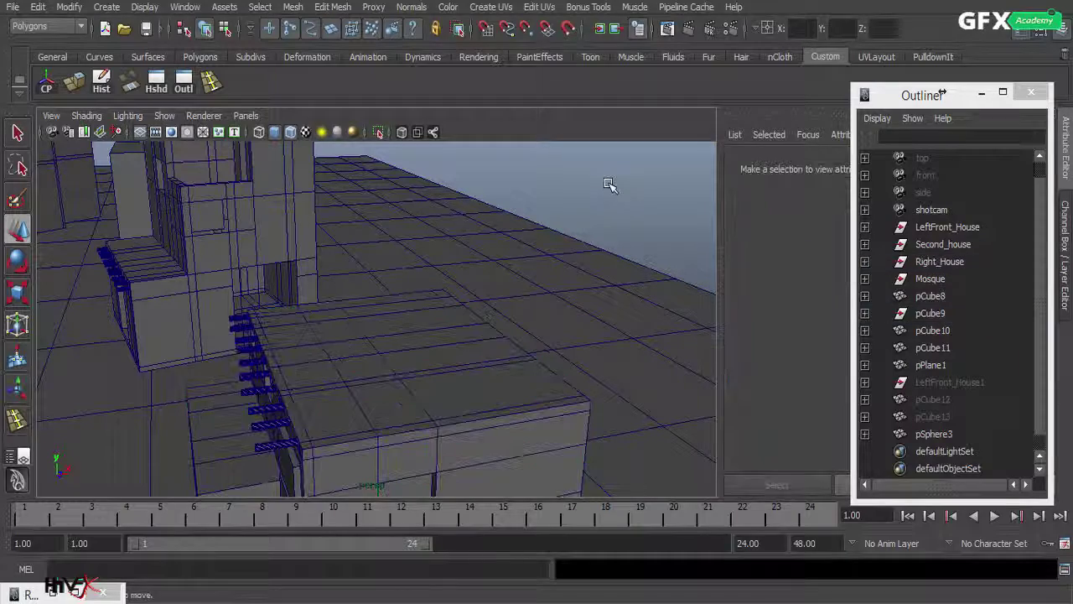
Step: Move the beams pCylinder23 through pCylinder32 out of the Right_House group to the top level of the hierarchy
{"action": "left_click", "coordinate": [928, 313]}
{"action": "left_click", "coordinate": [932, 262]}
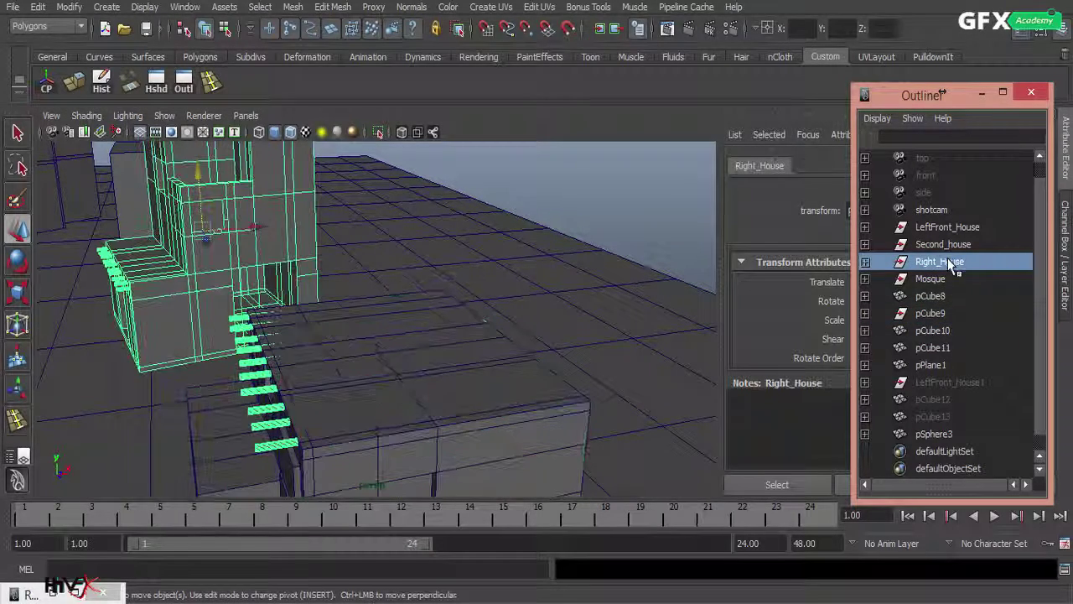
{"action": "left_click", "coordinate": [866, 262]}
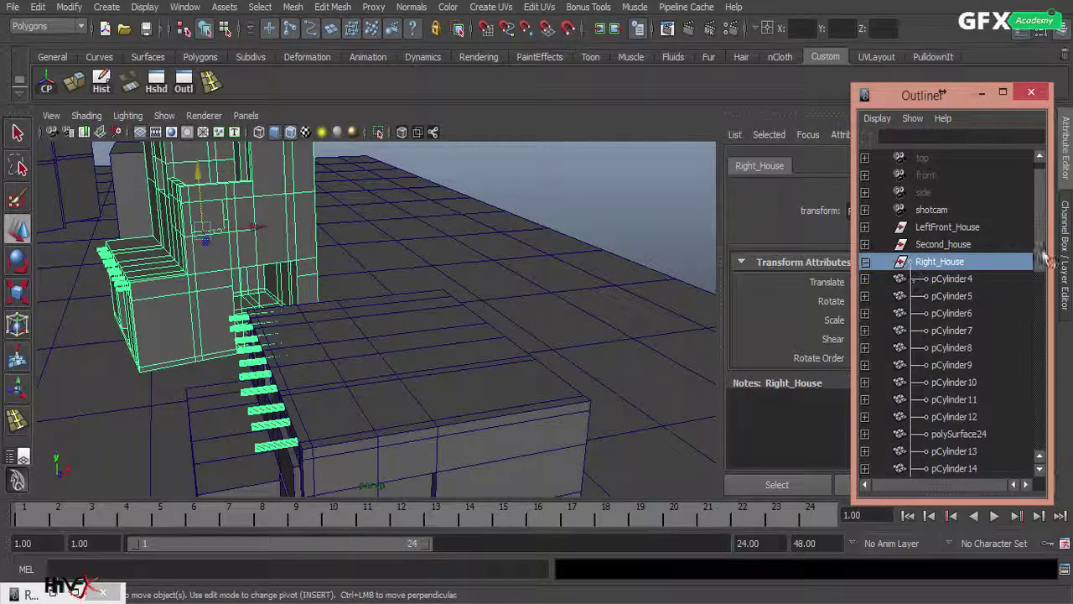
{"action": "left_click", "coordinate": [947, 282]}
{"action": "left_click", "coordinate": [951, 296]}
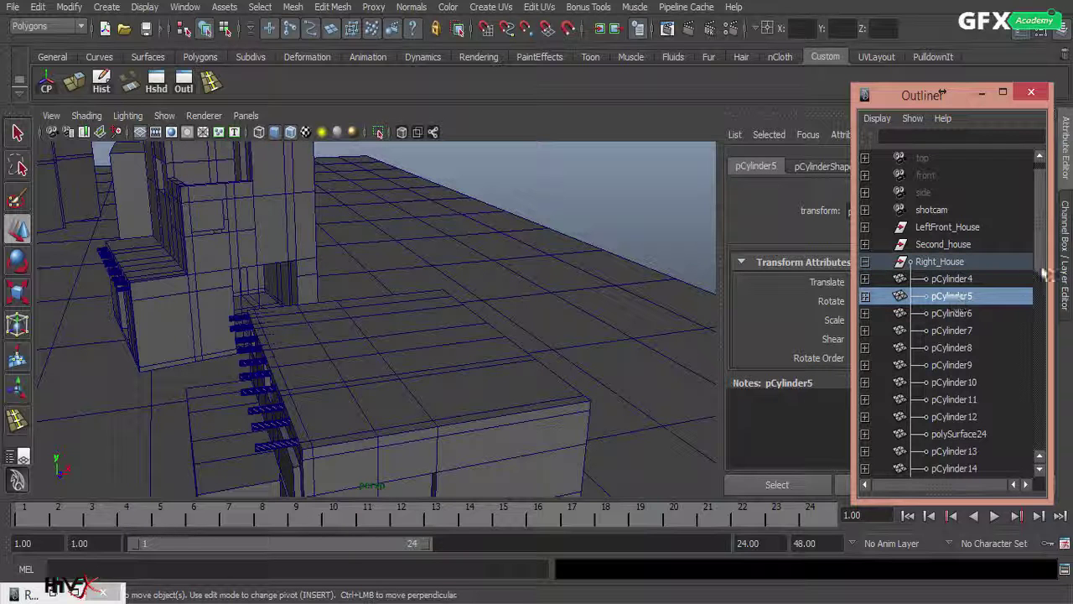
{"action": "left_click_drag", "start_coordinate": [1042, 251], "coordinate": [1042, 409]}
{"action": "left_click", "coordinate": [961, 331]}
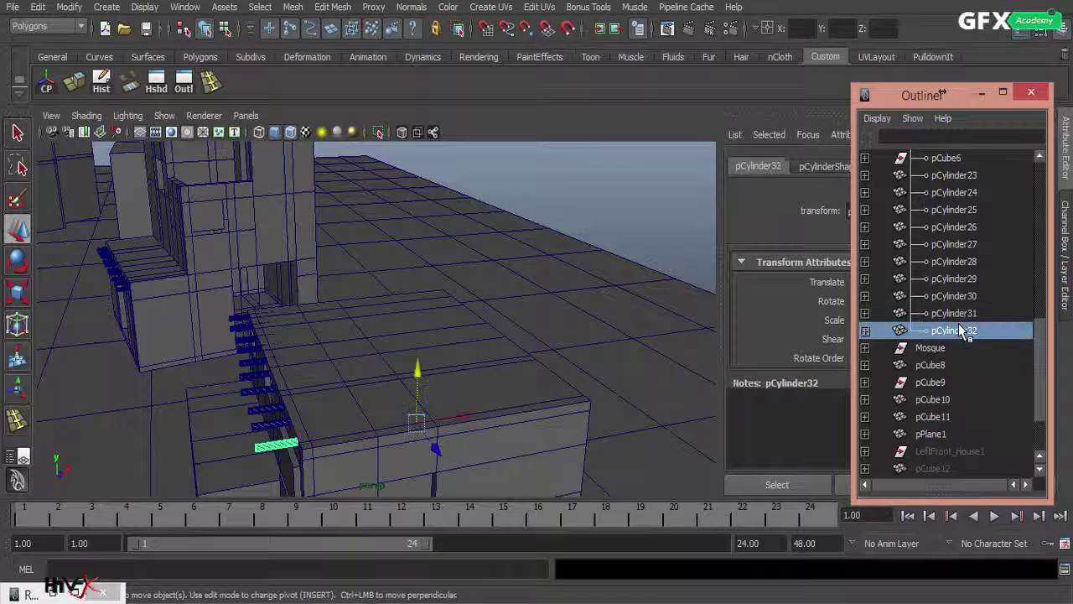
{"action": "left_click", "coordinate": [955, 227], "text": "shift"}
{"action": "left_click", "coordinate": [956, 210], "text": "shift"}
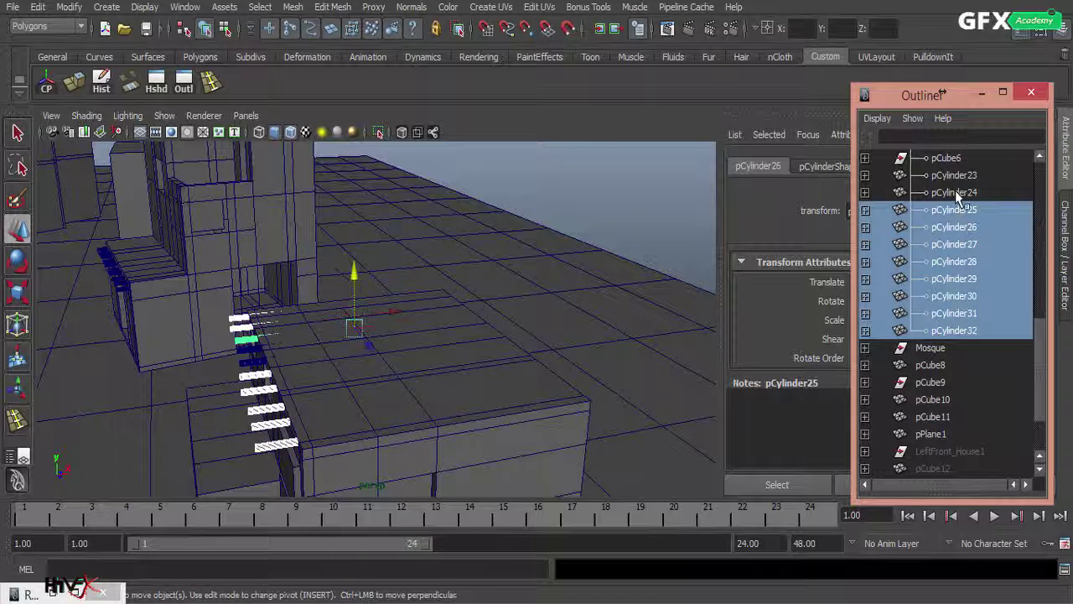
{"action": "left_click", "coordinate": [955, 192], "text": "shift"}
{"action": "left_click", "coordinate": [954, 175], "text": "shift"}
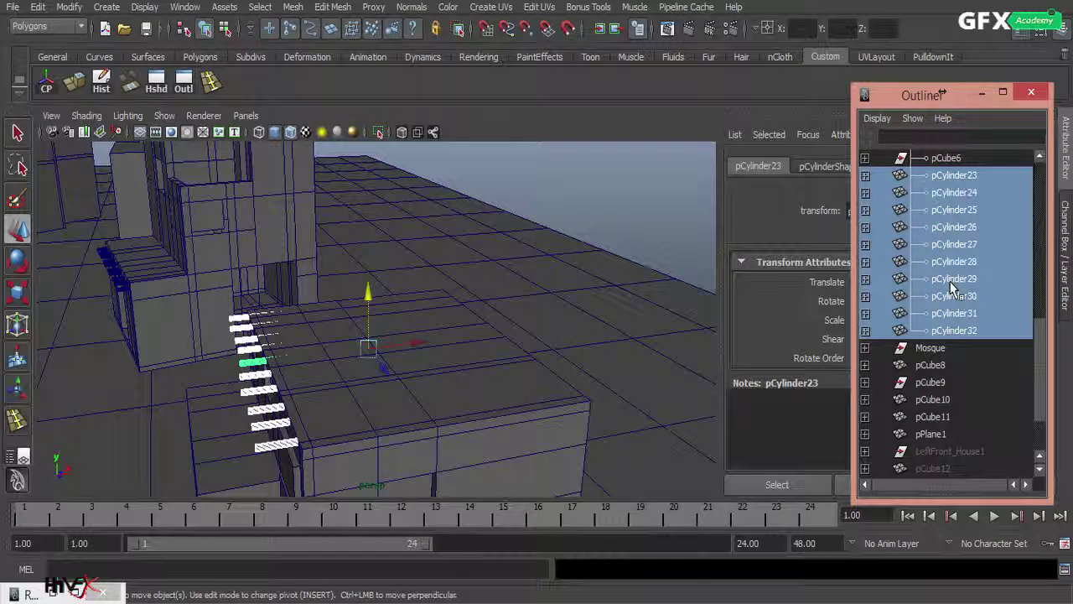
{"action": "middle_click_drag", "start_coordinate": [949, 283], "coordinate": [935, 353]}
{"action": "middle_click_drag", "start_coordinate": [935, 355], "coordinate": [933, 357]}
Step: Group the beams pCylinder23 through pCylinder32 together with pCube9 and rename the group simple house
{"action": "left_click", "coordinate": [946, 351], "text": "shift"}
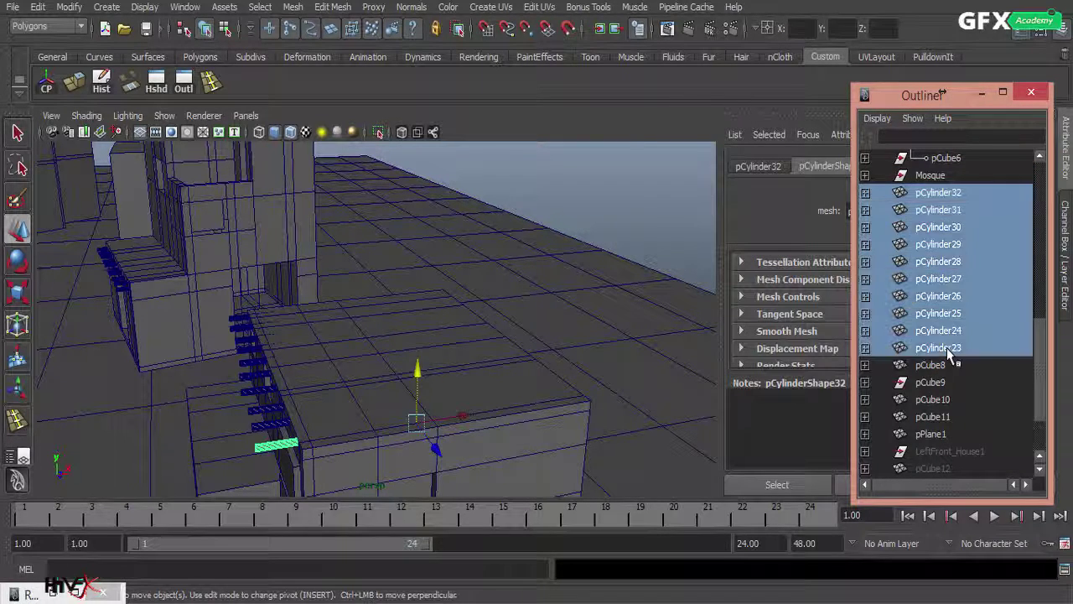
{"action": "left_click", "coordinate": [933, 366], "text": "shift"}
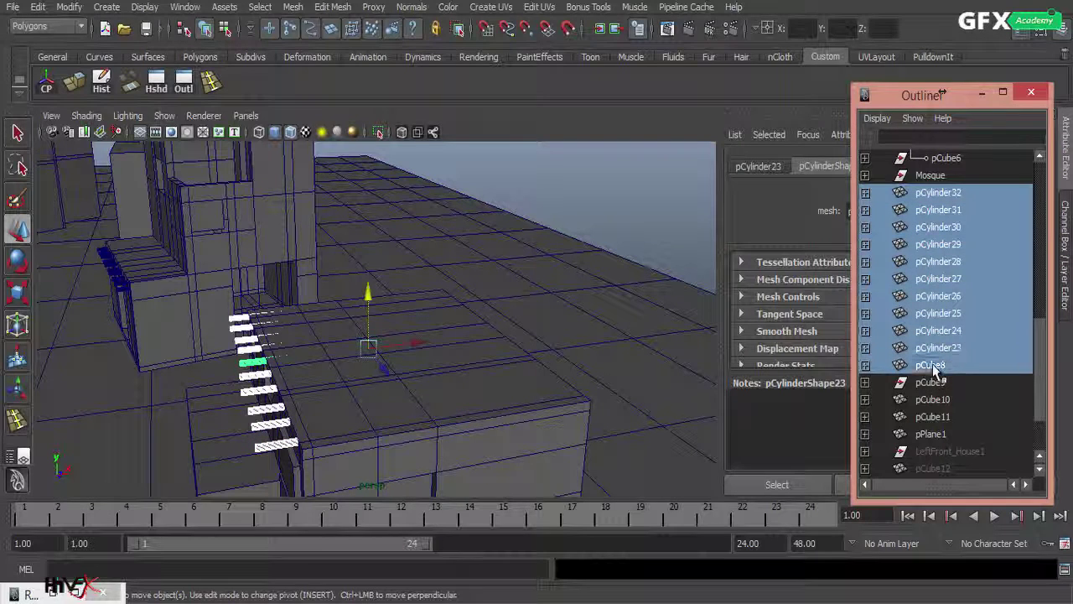
{"action": "left_click", "coordinate": [935, 368], "text": "ctrl"}
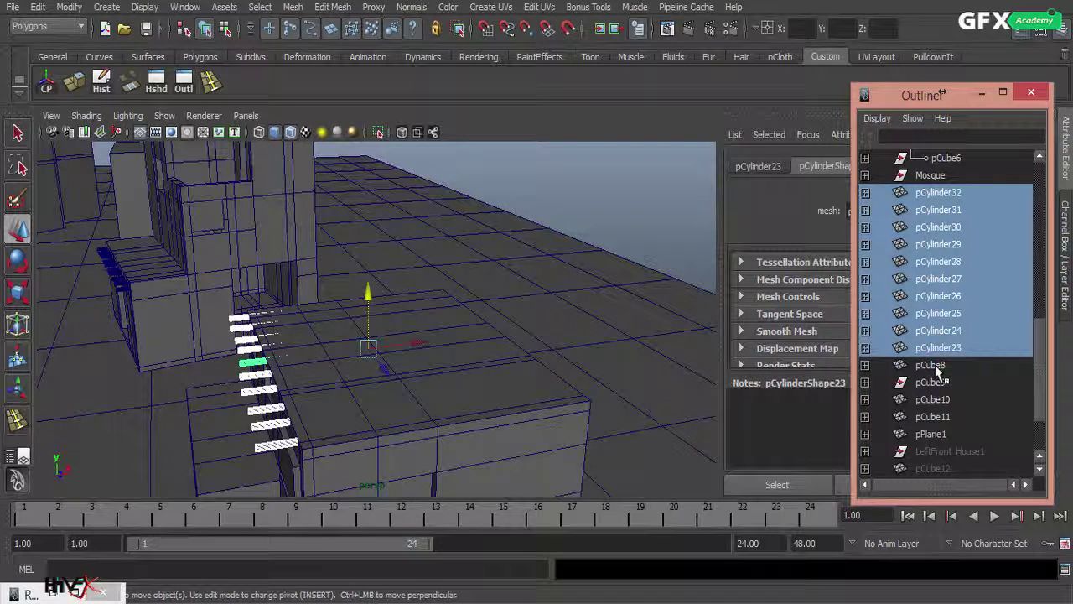
{"action": "left_click", "coordinate": [942, 379], "text": "ctrl"}
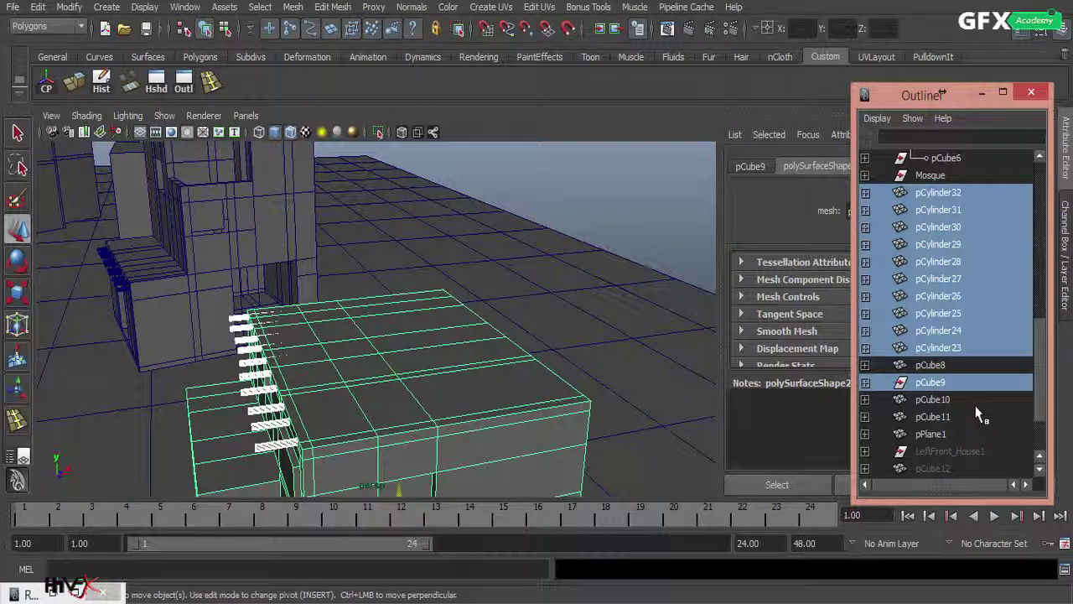
{"action": "key", "text": "ctrl+g"}
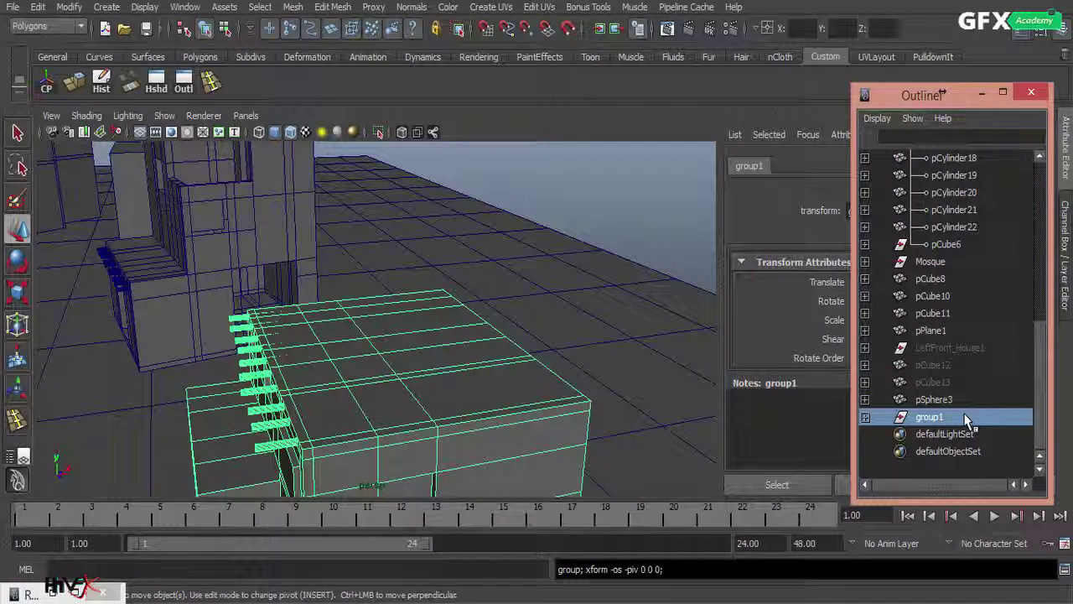
{"action": "double_click", "coordinate": [967, 420]}
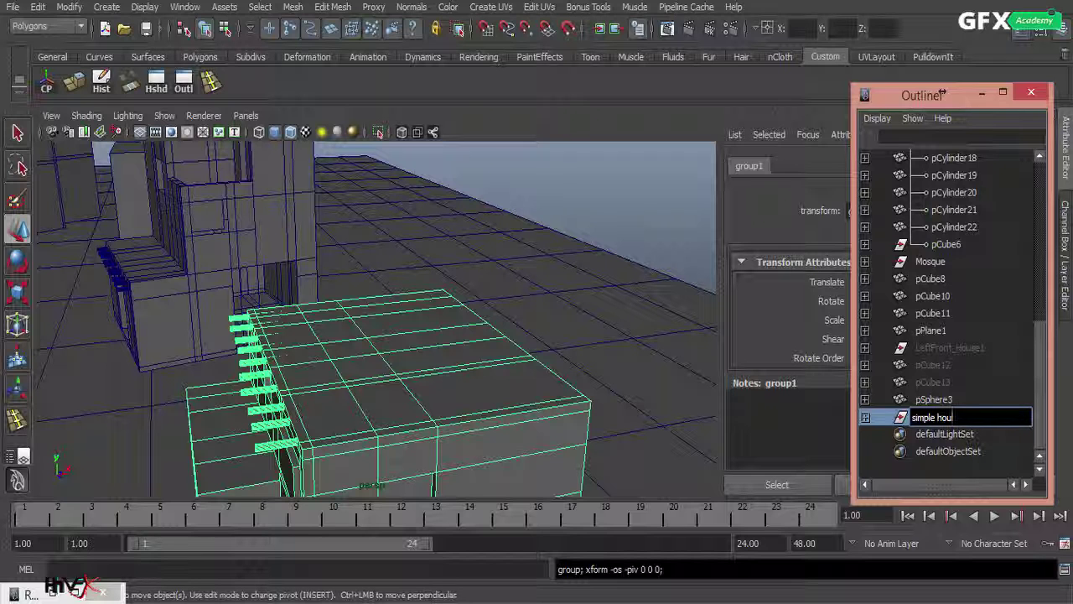
{"action": "type", "text": "simple house"}
{"action": "key", "text": "Return"}
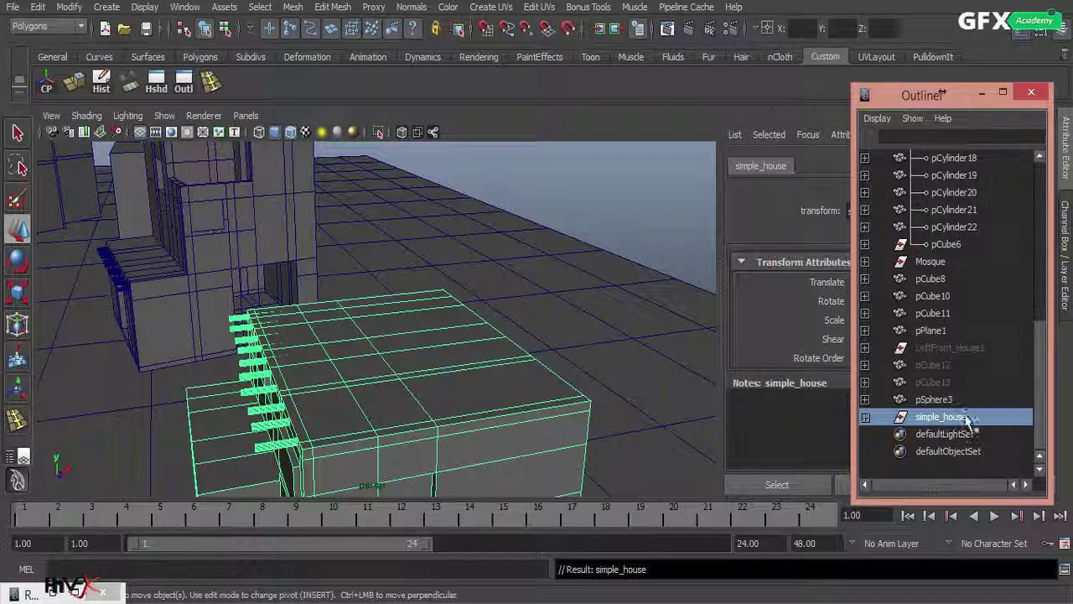
Step: Parent the door knob pSphere3 under the simple_house group and center the group's pivot
{"action": "left_click_drag", "start_coordinate": [422, 360], "coordinate": [442, 427], "text": "alt"}
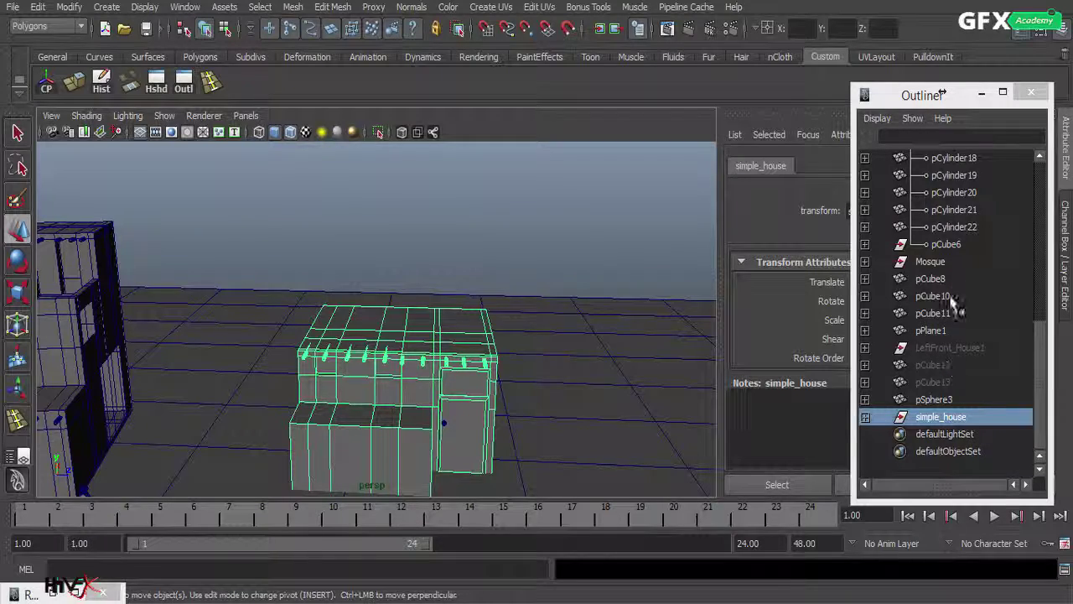
{"action": "left_click", "coordinate": [934, 400]}
{"action": "middle_click_drag", "start_coordinate": [935, 395], "coordinate": [944, 414]}
{"action": "left_click", "coordinate": [946, 417]}
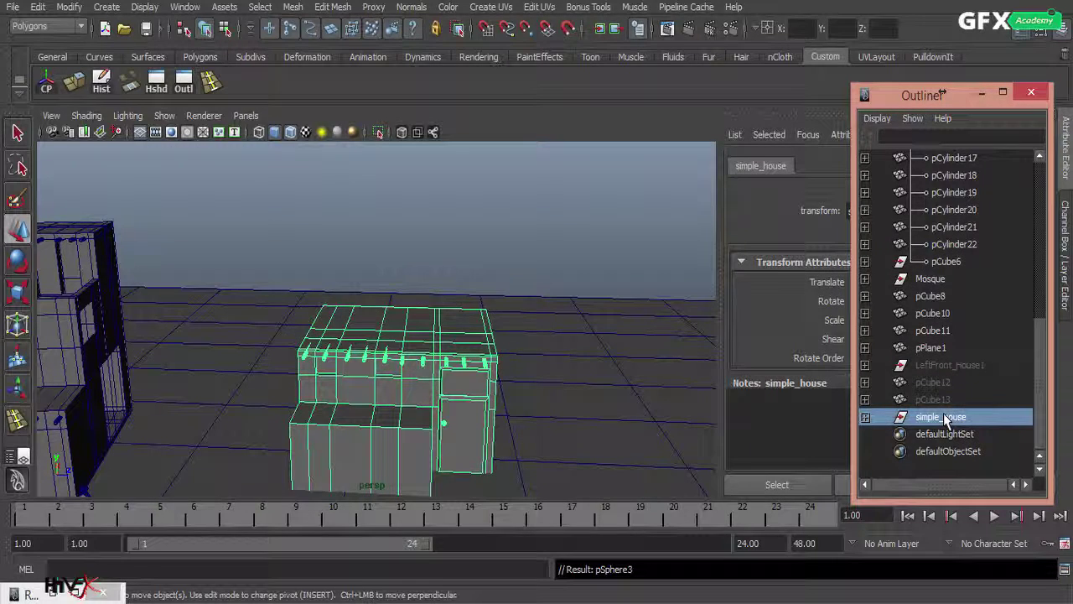
{"action": "left_click", "coordinate": [50, 87]}
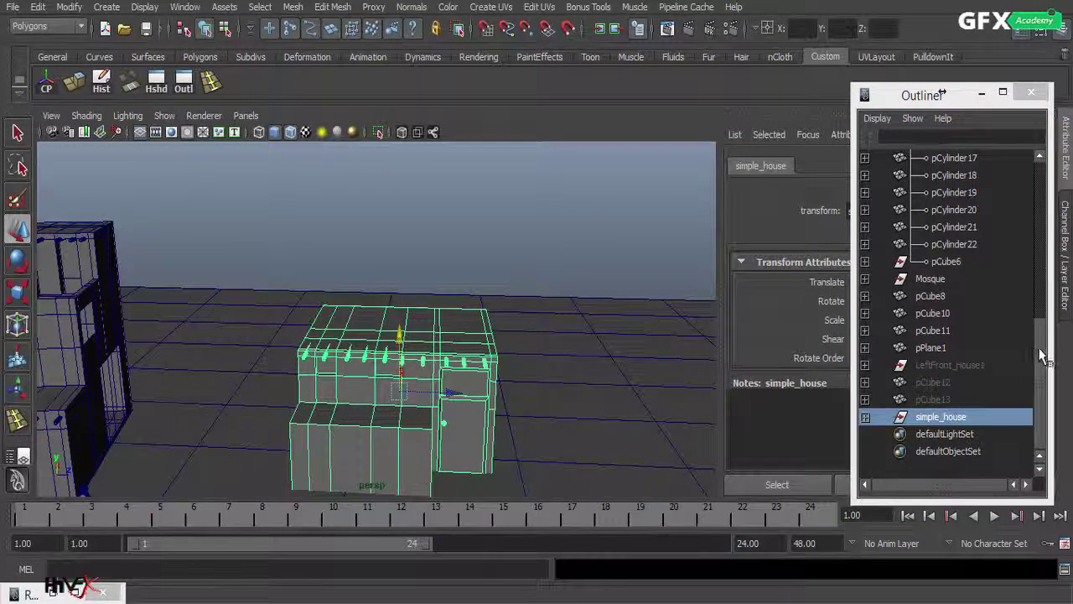
Step: Collapse the Right_House group and reorder simple_house in the hierarchy between Right_House and Mosque
{"action": "left_click_drag", "start_coordinate": [1040, 354], "coordinate": [1038, 163]}
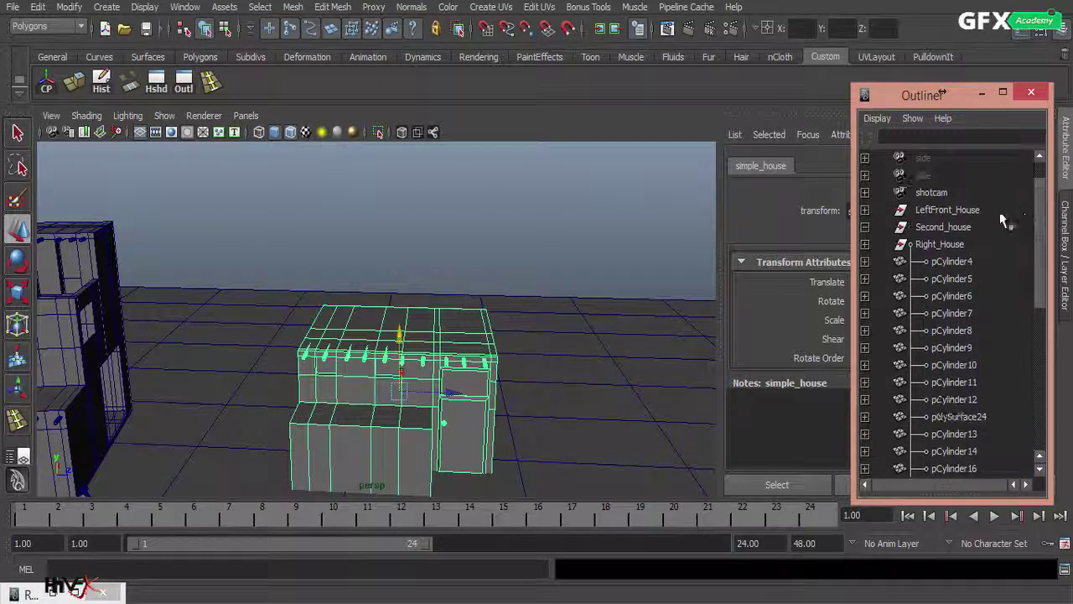
{"action": "left_click", "coordinate": [865, 261]}
{"action": "middle_click_drag", "start_coordinate": [941, 418], "coordinate": [956, 273]}
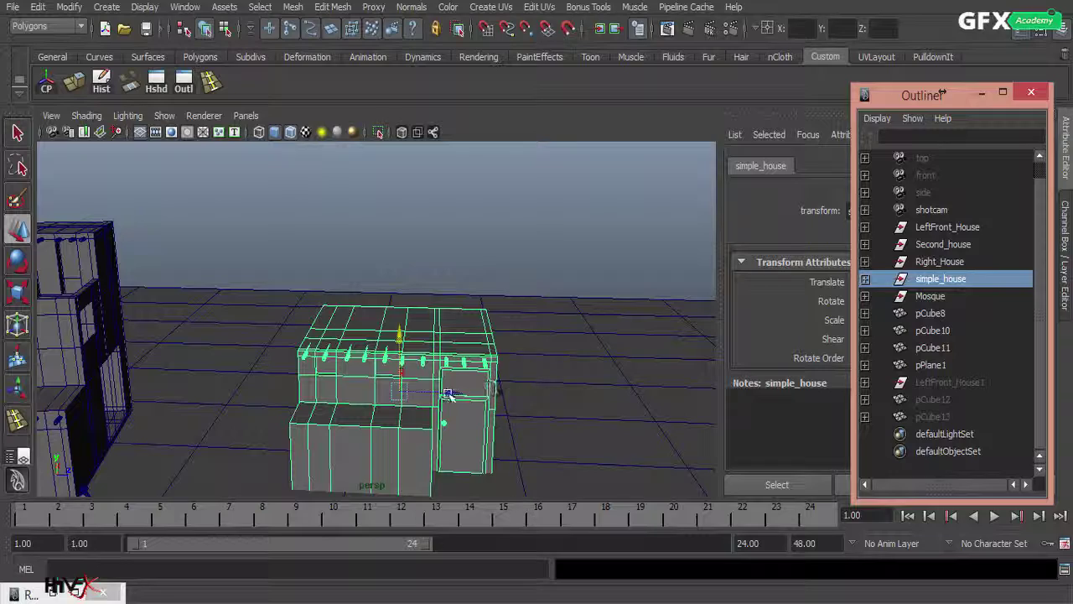
Step: Slide simple_house along the street closer to Right_House, delete its history and rotate it slightly about its vertical axis
{"action": "left_click_drag", "start_coordinate": [449, 394], "coordinate": [282, 368]}
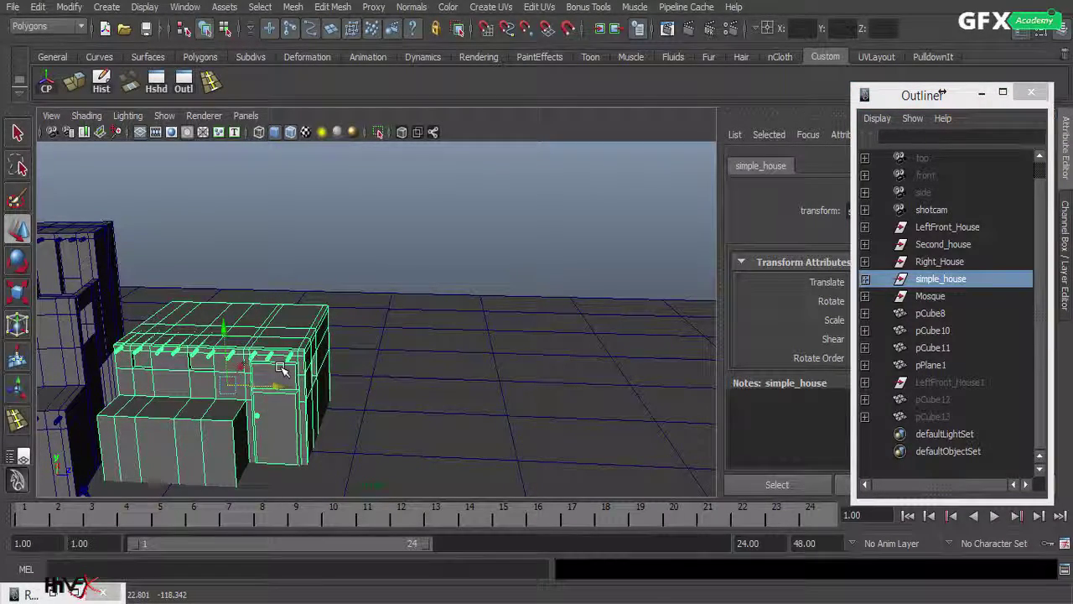
{"action": "left_click", "coordinate": [103, 88]}
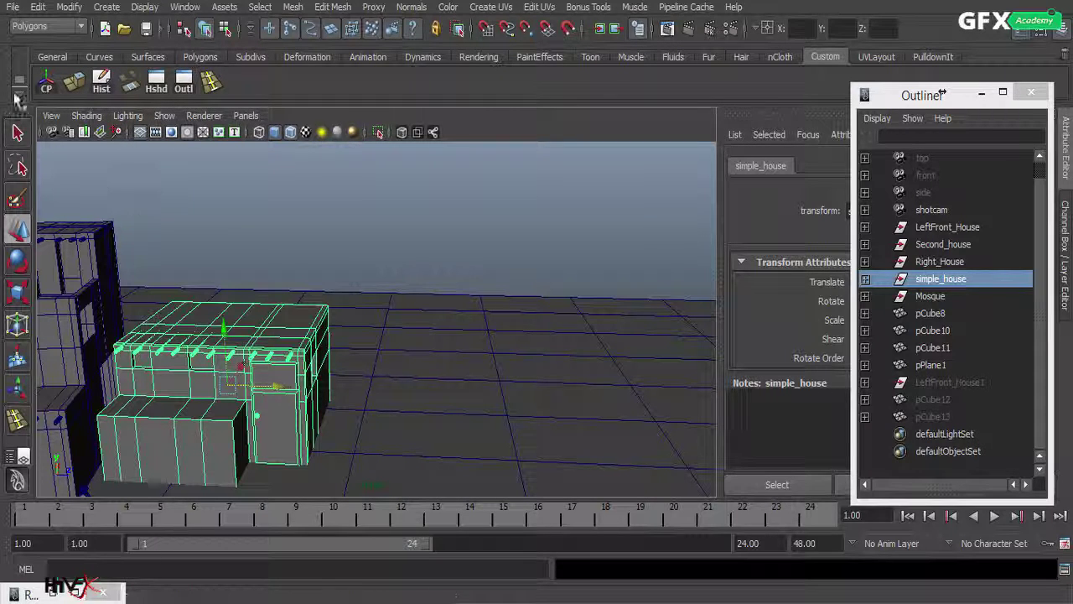
{"action": "left_click", "coordinate": [17, 261]}
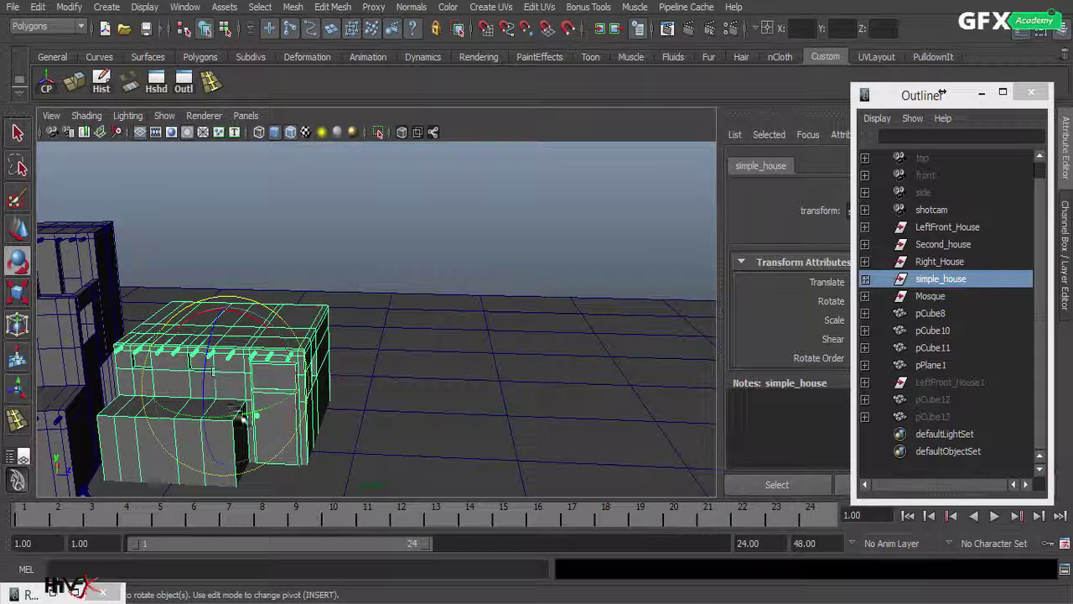
{"action": "left_click_drag", "start_coordinate": [241, 416], "coordinate": [251, 415]}
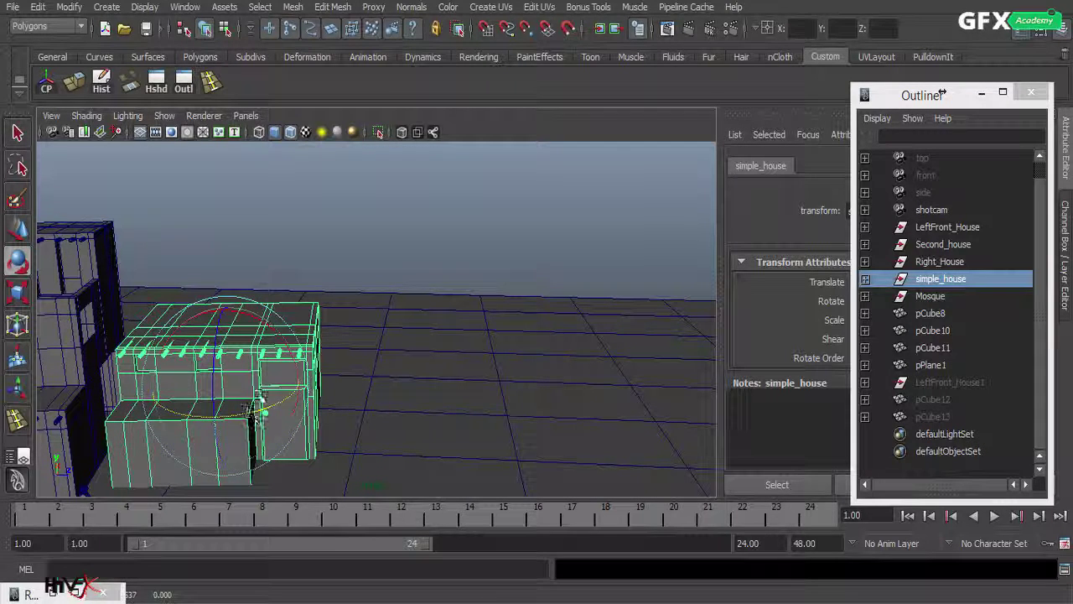
Step: Test-render the scene through the shotcam camera to check simple_house's placement, and switch the viewport back to persp
{"action": "left_click", "coordinate": [246, 116]}
{"action": "mouse_move", "coordinate": [276, 132]}
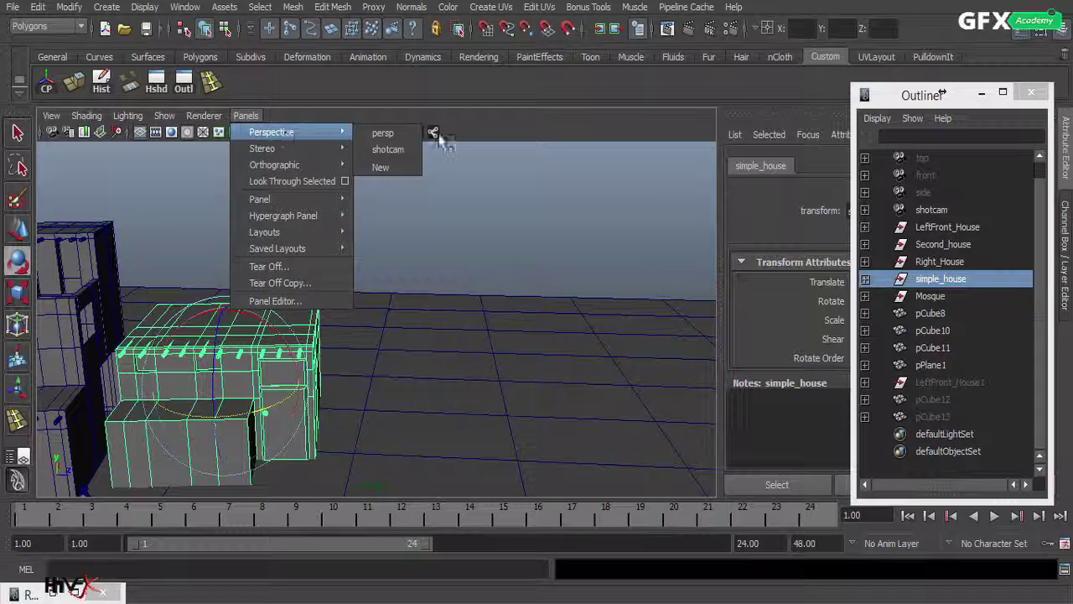
{"action": "left_click", "coordinate": [405, 149]}
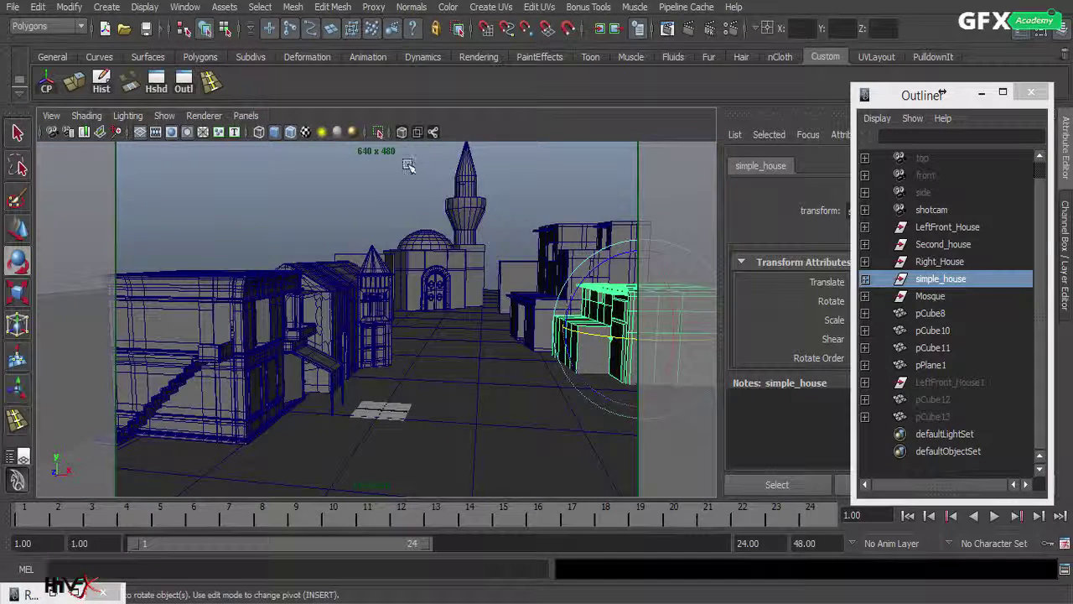
{"action": "left_click", "coordinate": [689, 30]}
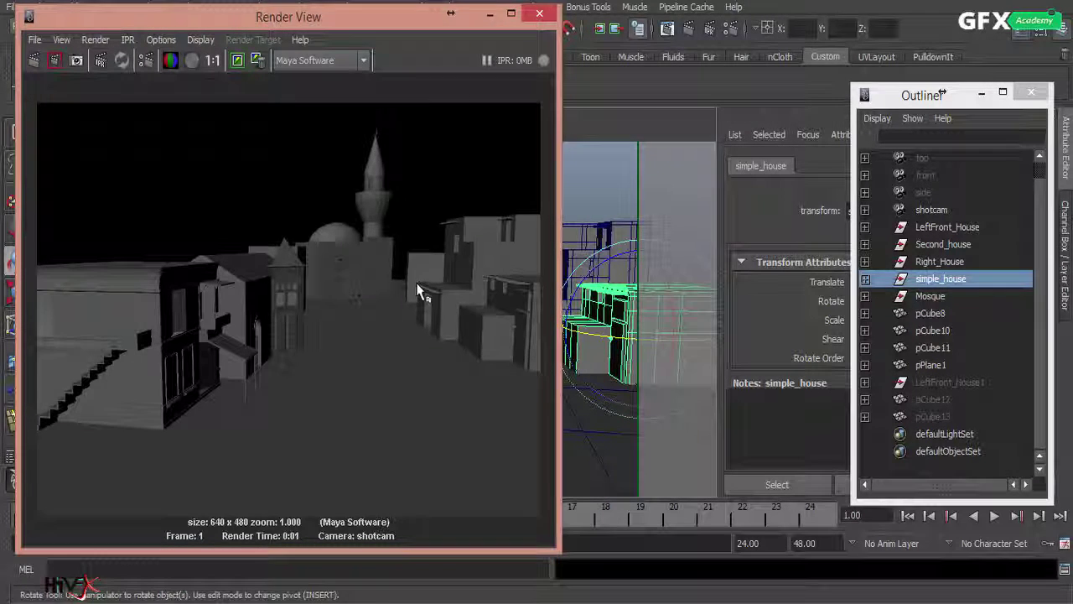
{"action": "left_click", "coordinate": [490, 14]}
{"action": "left_click", "coordinate": [245, 117]}
{"action": "mouse_move", "coordinate": [319, 131]}
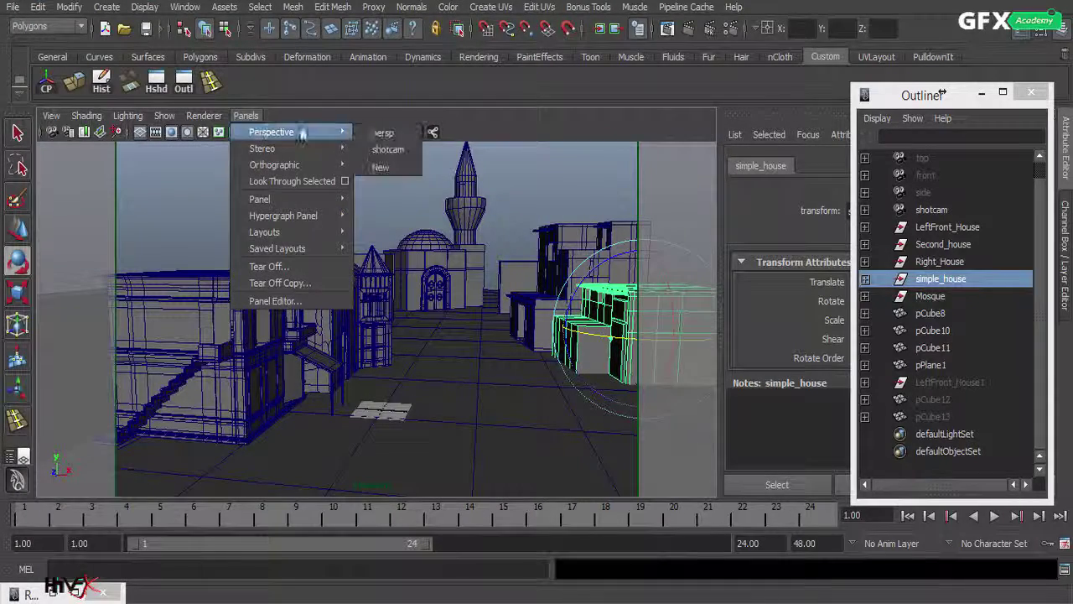
{"action": "left_click", "coordinate": [384, 133]}
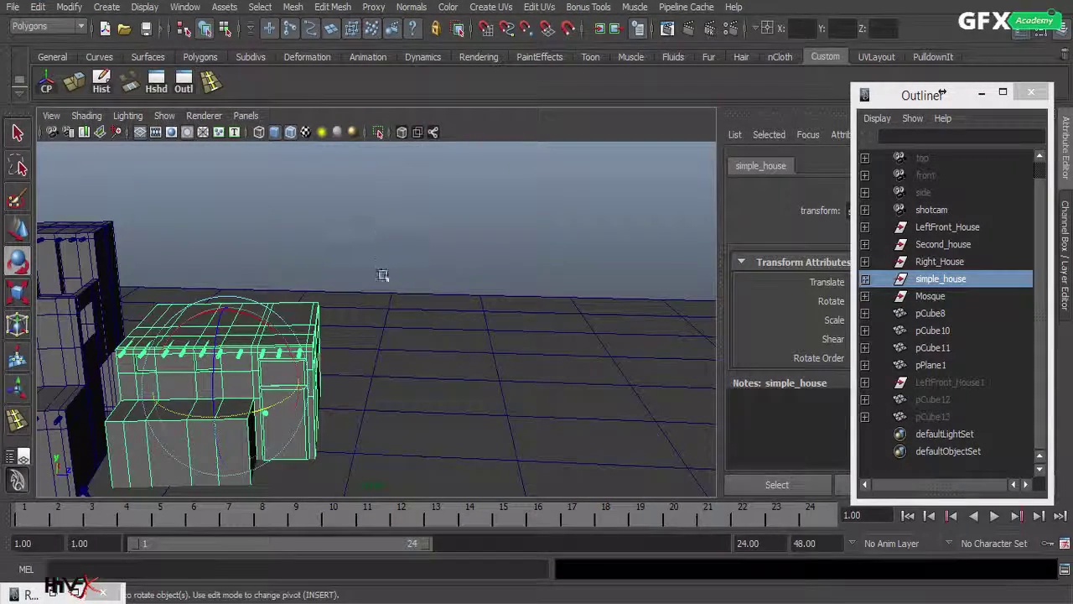
Step: Delete the placeholder cubes pCube10 and pCube11 on either side of the mosque
{"action": "key", "text": "f"}
{"action": "left_click_drag", "start_coordinate": [285, 335], "coordinate": [251, 394], "text": "alt"}
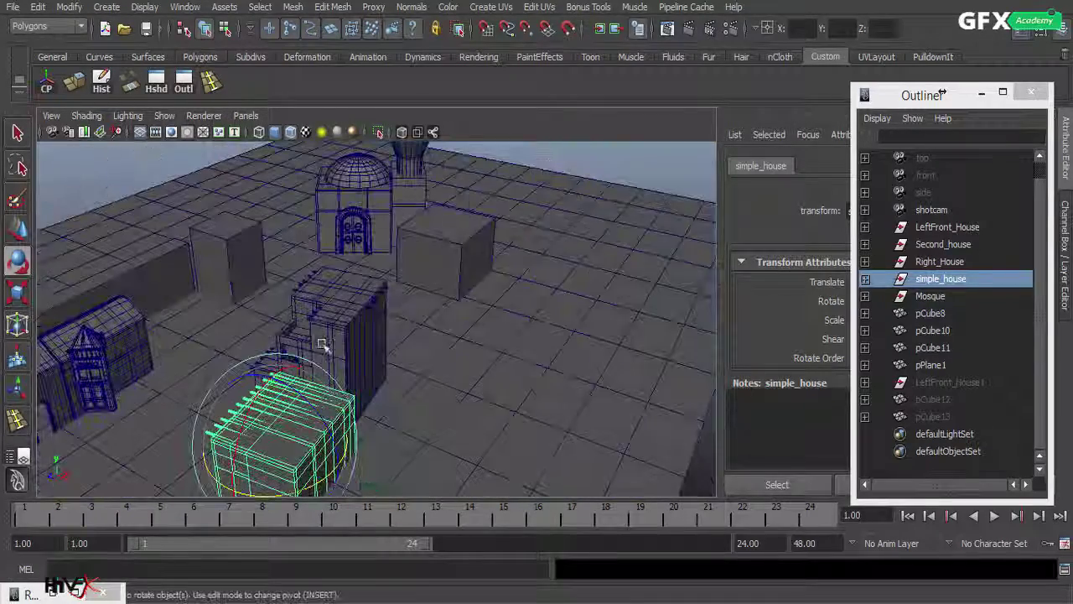
{"action": "left_click", "coordinate": [457, 264]}
{"action": "key", "text": "Delete"}
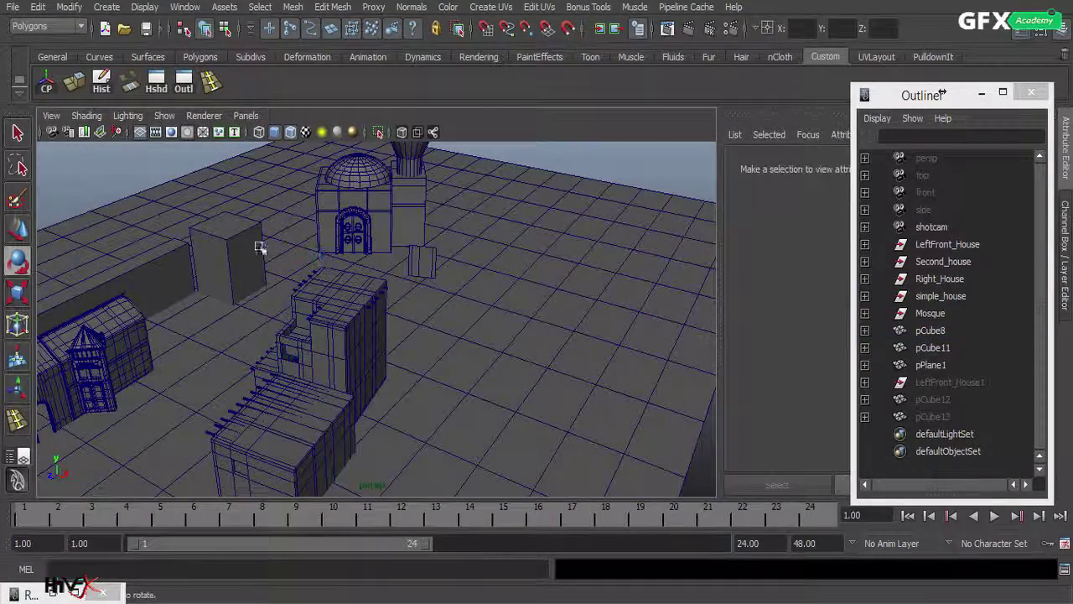
{"action": "left_click", "coordinate": [236, 243]}
{"action": "key", "text": "Delete"}
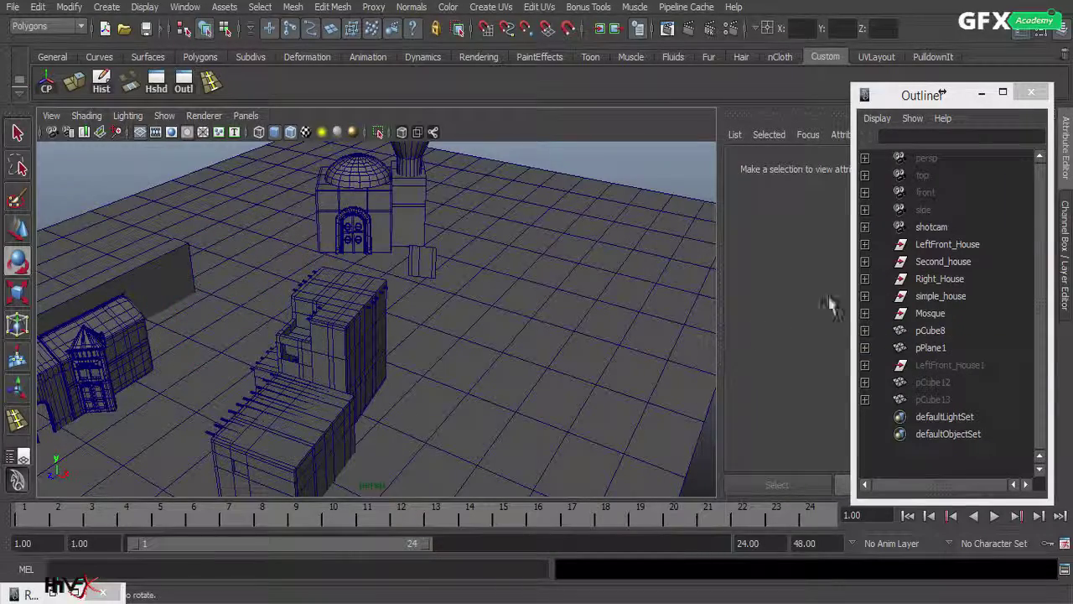
Step: Duplicate simple_house, move the copy across the street near the mosque and rotate it about its vertical axis to face the street
{"action": "left_click", "coordinate": [956, 297]}
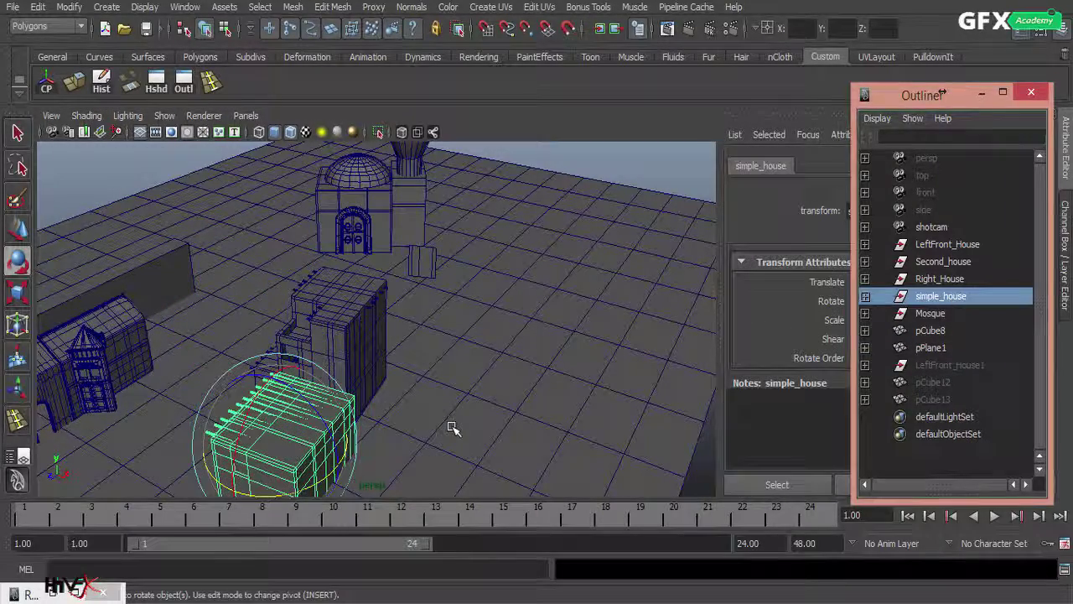
{"action": "key", "text": "ctrl+d"}
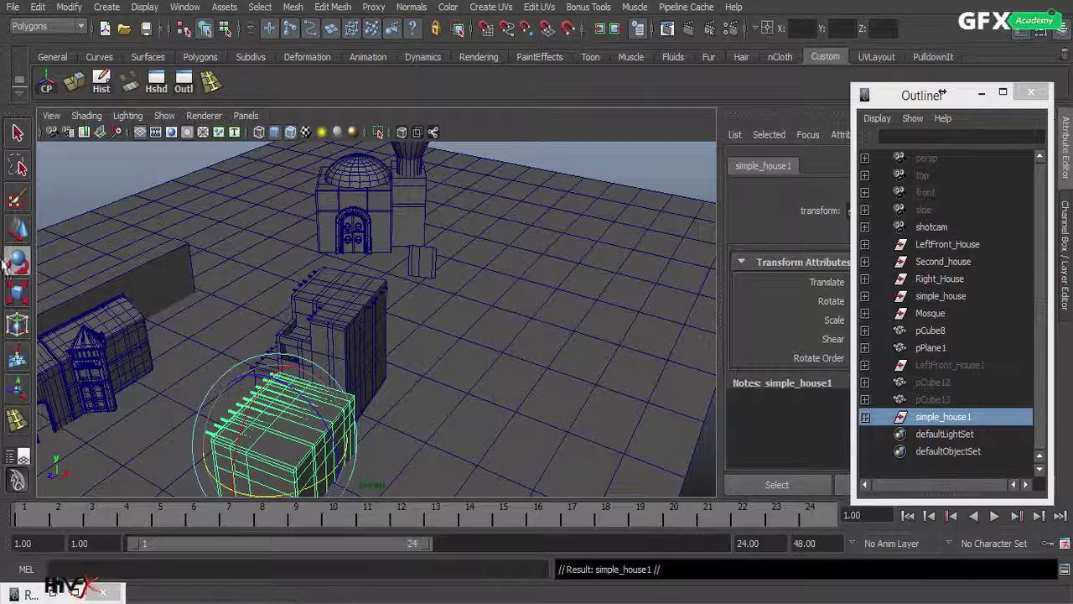
{"action": "left_click", "coordinate": [17, 229]}
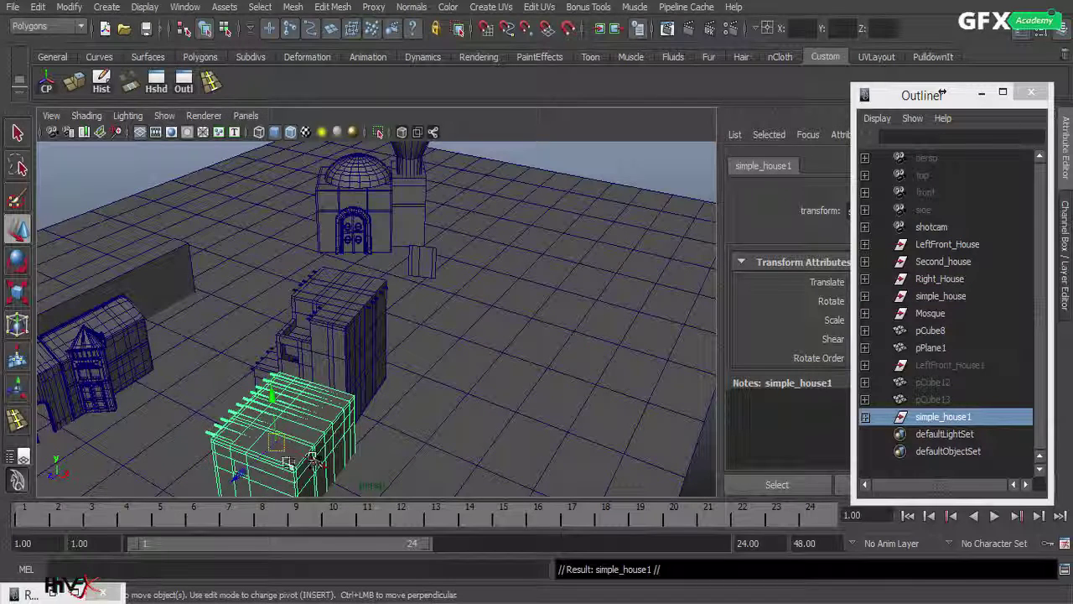
{"action": "left_click_drag", "start_coordinate": [241, 475], "coordinate": [287, 261]}
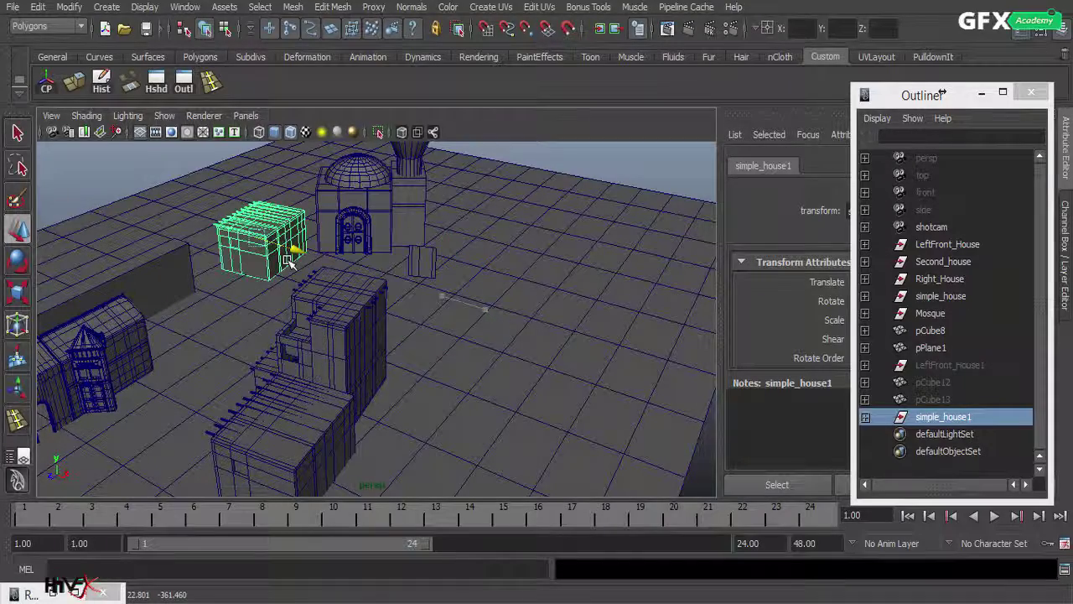
{"action": "key", "text": "e"}
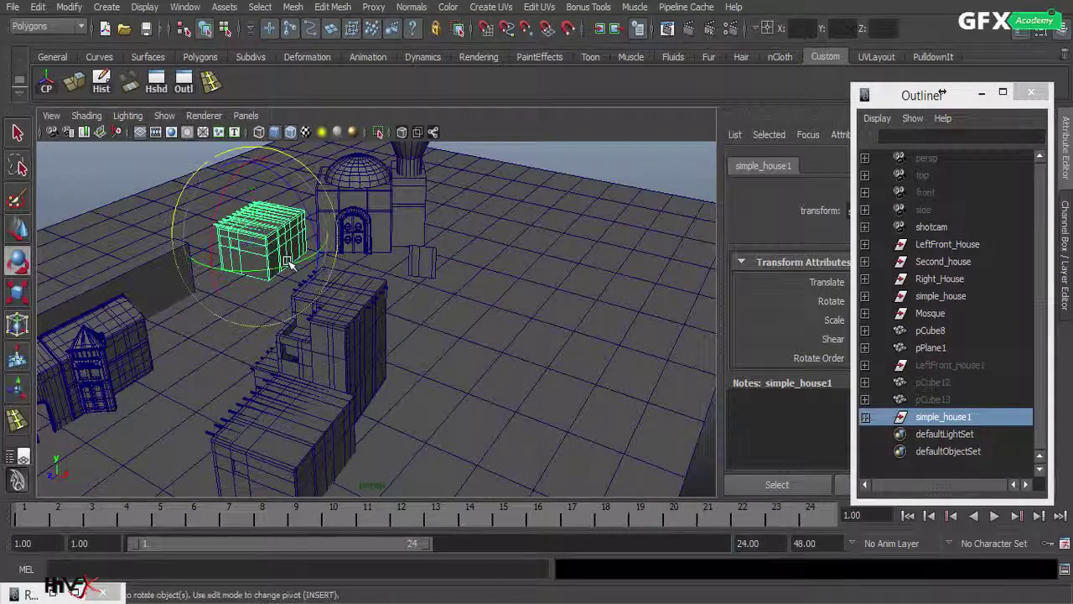
{"action": "left_click_drag", "start_coordinate": [259, 273], "coordinate": [308, 287]}
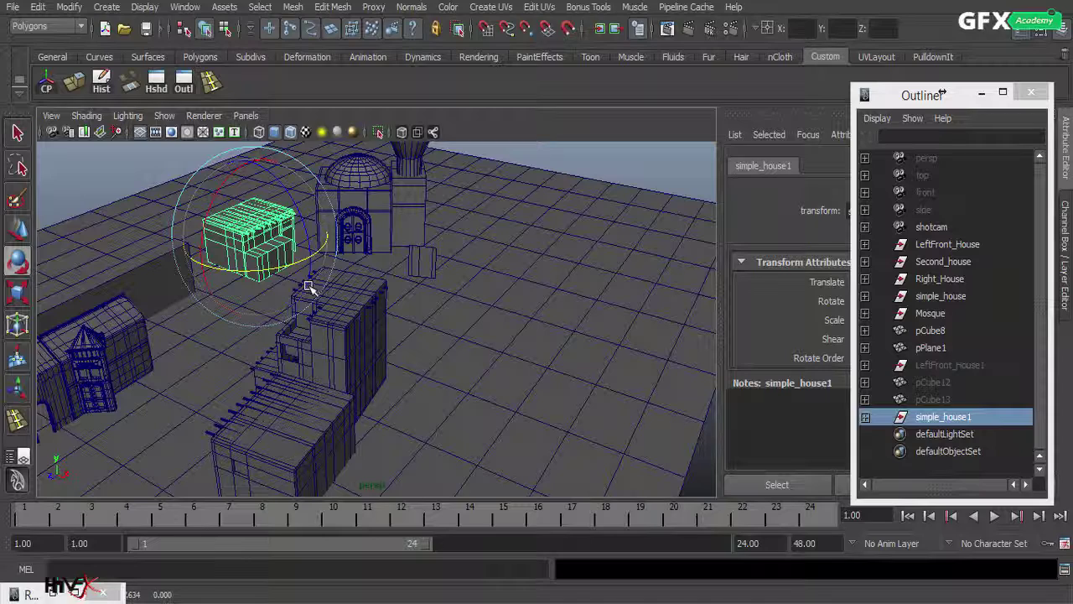
Step: Shift the simple_house copy away from the mosque until it sits right behind Second_house on the same side of the street
{"action": "key", "text": "w"}
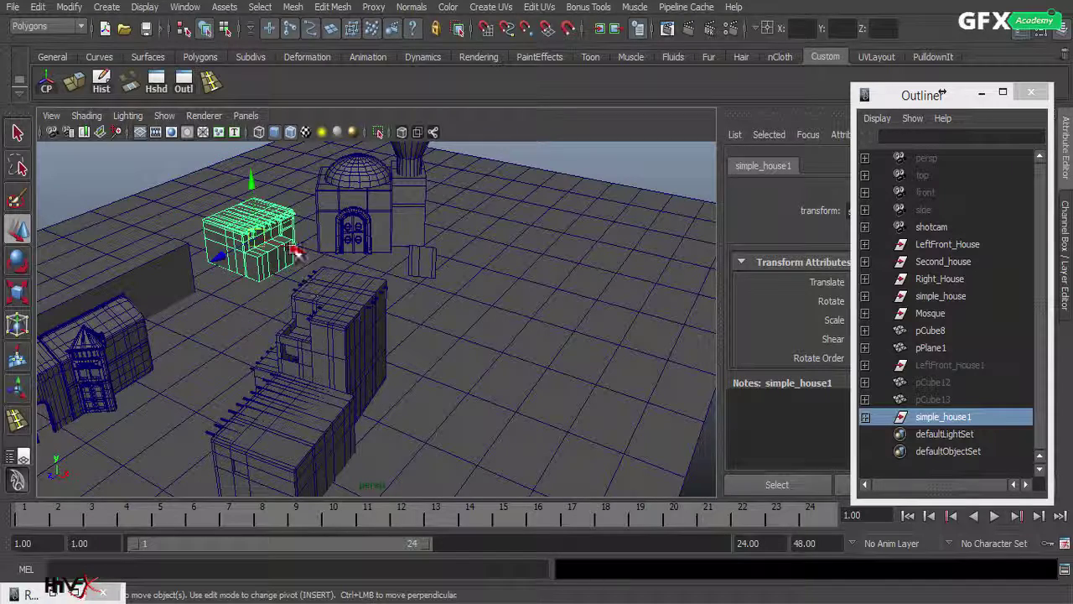
{"action": "left_click_drag", "start_coordinate": [299, 255], "coordinate": [239, 314]}
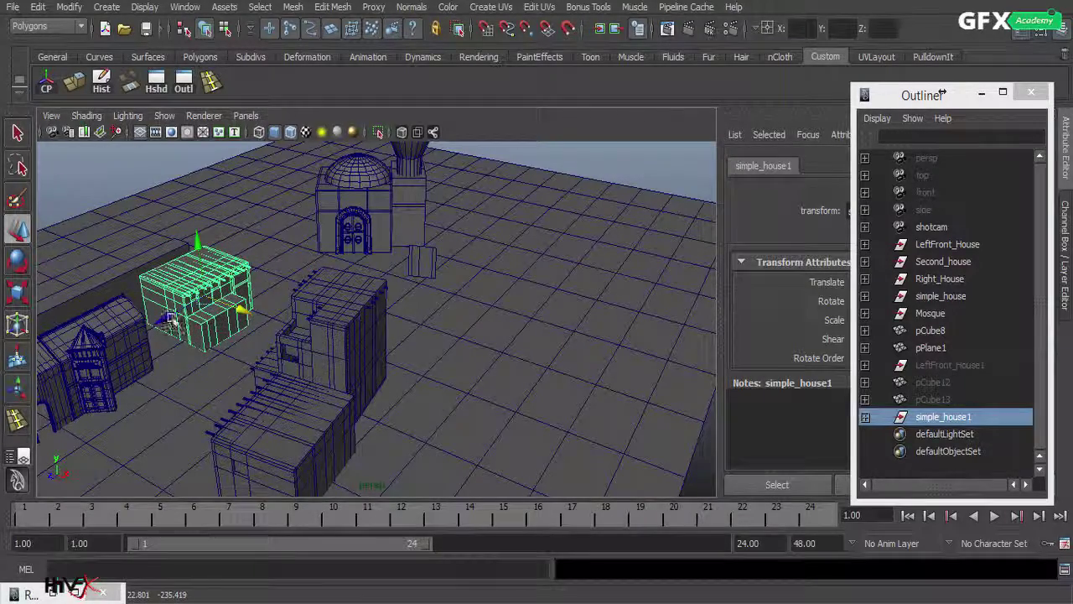
{"action": "left_click_drag", "start_coordinate": [167, 319], "coordinate": [154, 327]}
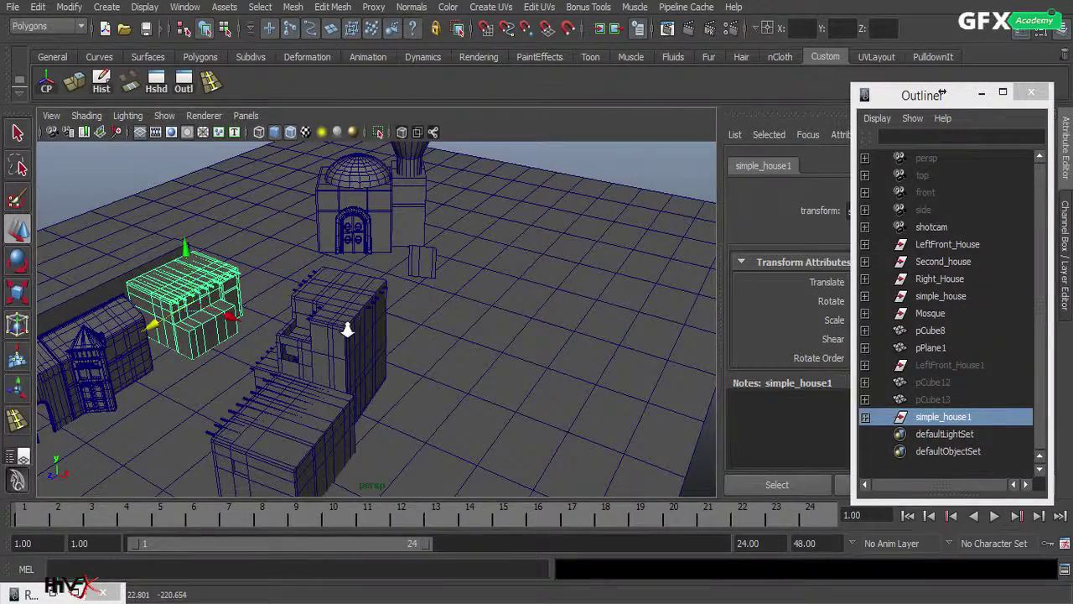
Step: Duplicate the simple_house copy behind Second_house and move the new one along the row into the gap before the mosque
{"action": "right_click_drag", "start_coordinate": [347, 330], "coordinate": [260, 331], "text": "alt"}
{"action": "left_click_drag", "start_coordinate": [260, 338], "coordinate": [315, 342], "text": "alt"}
{"action": "key", "text": "ctrl+d"}
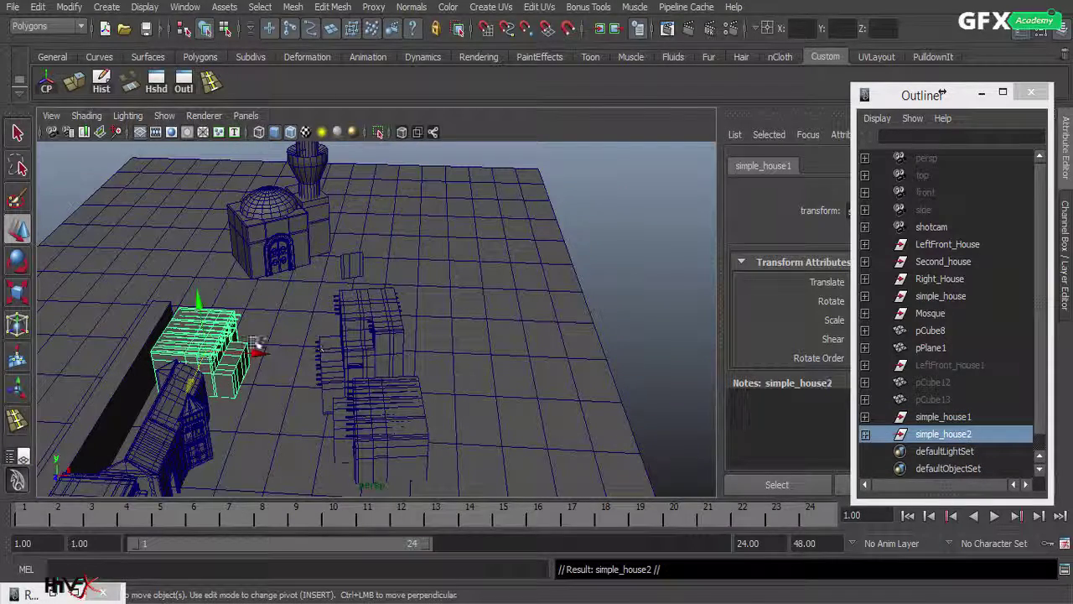
{"action": "middle_click_drag", "start_coordinate": [192, 383], "coordinate": [262, 300]}
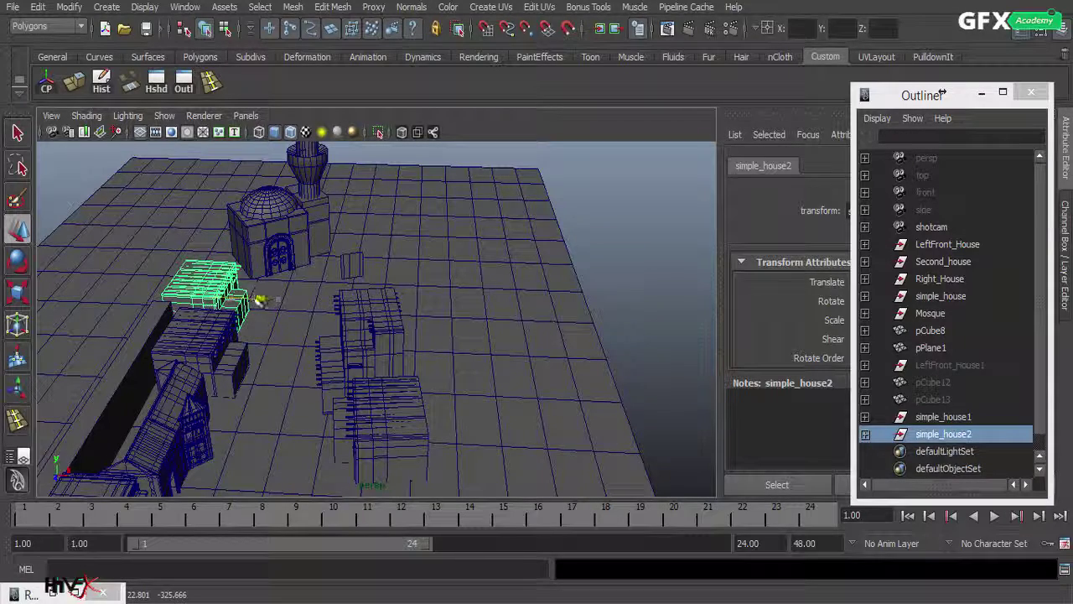
{"action": "middle_click_drag", "start_coordinate": [194, 325], "coordinate": [203, 323]}
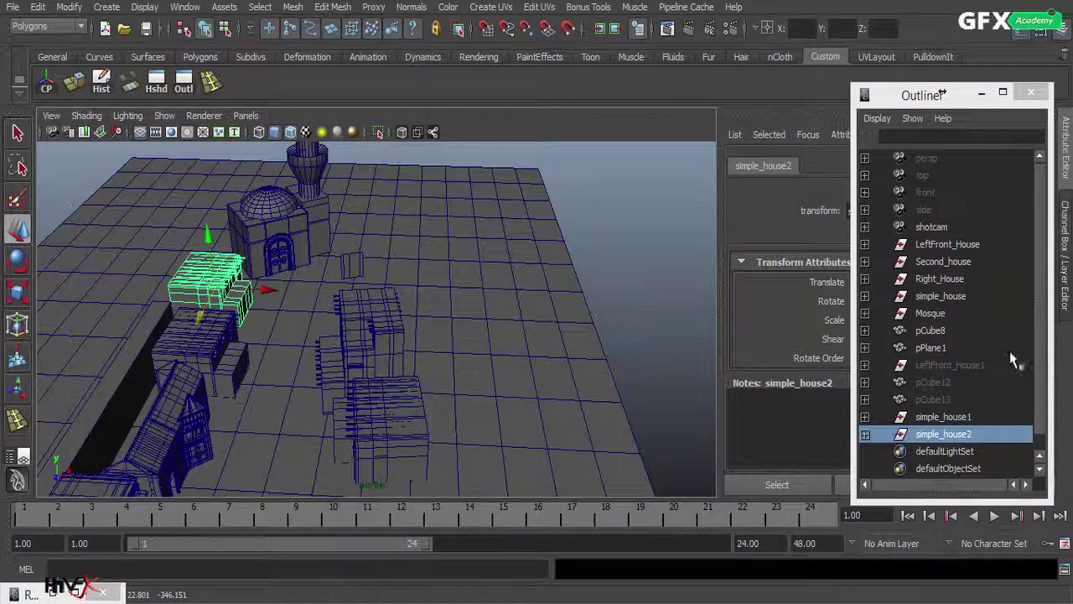
Step: Try a rotated duplicate of Second_house in the space between the mosque and Right_House, and delete it
{"action": "left_click", "coordinate": [958, 263]}
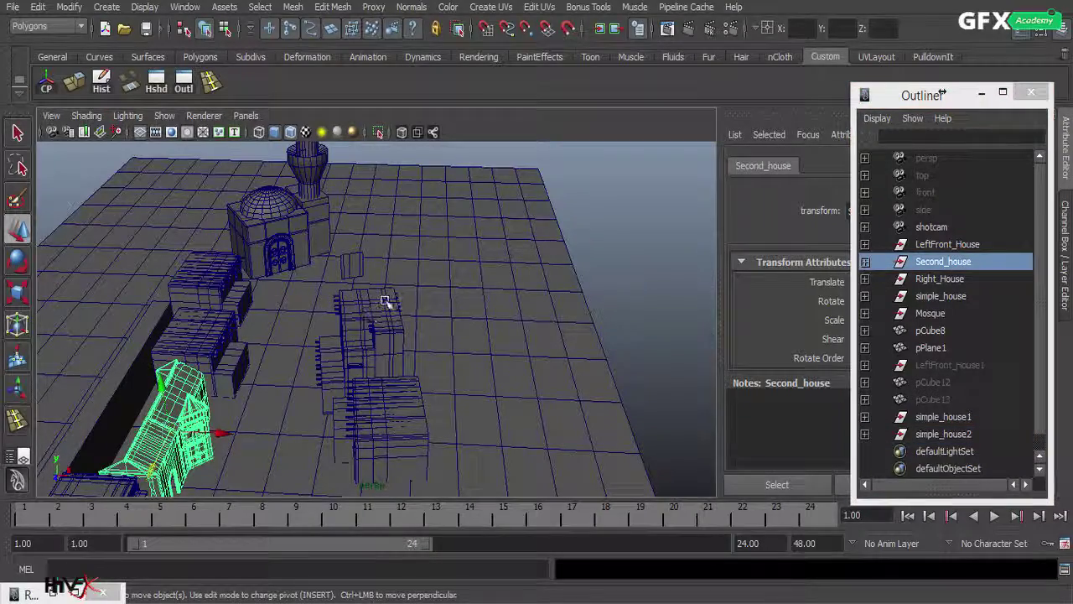
{"action": "left_click_drag", "start_coordinate": [408, 262], "coordinate": [436, 254], "text": "alt"}
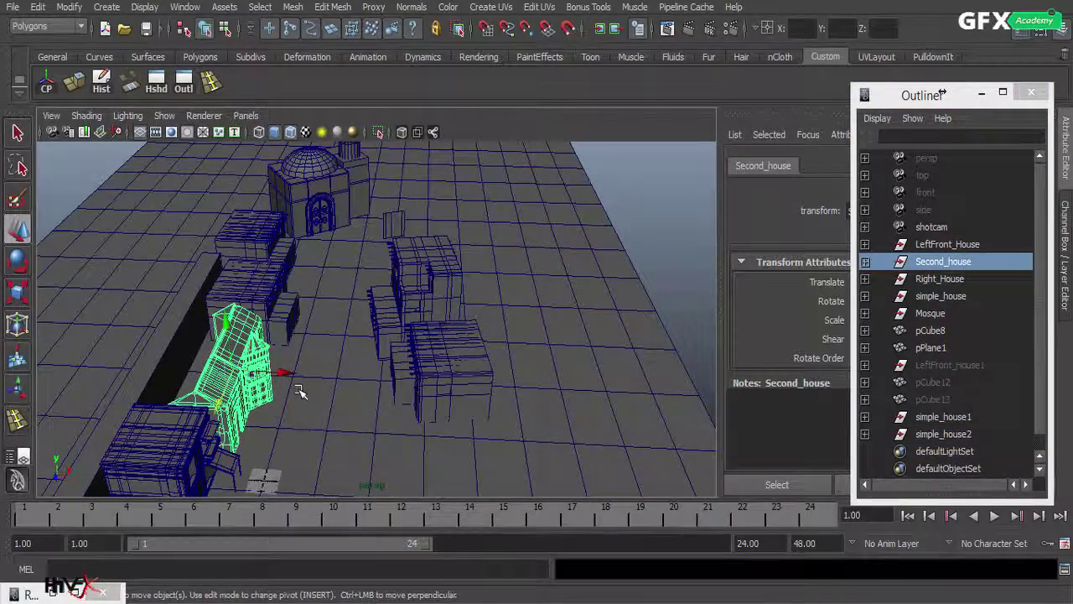
{"action": "key", "text": "ctrl+d"}
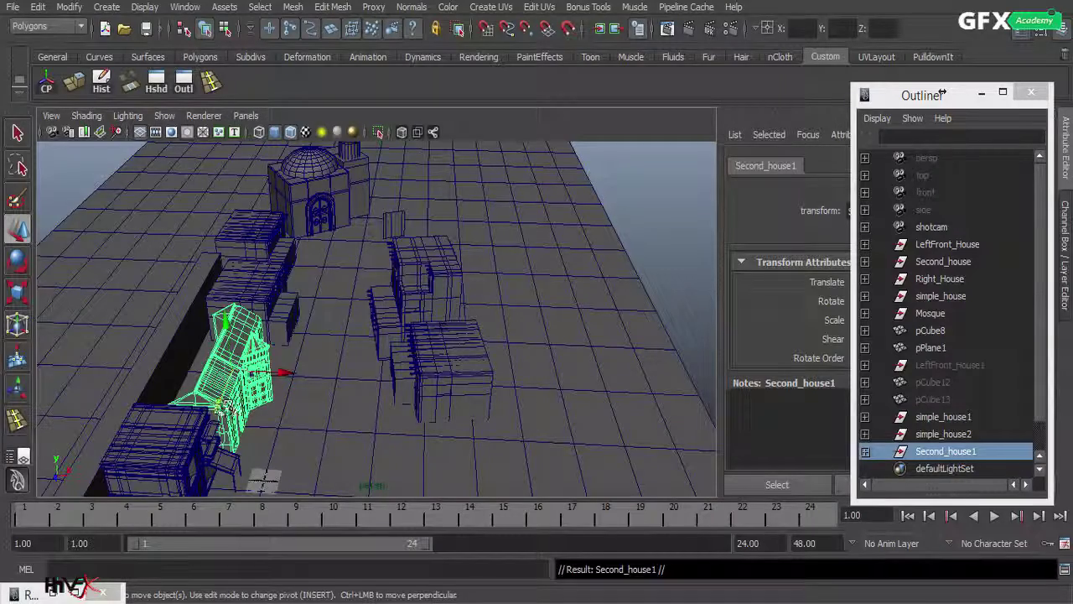
{"action": "left_click_drag", "start_coordinate": [285, 372], "coordinate": [328, 238]}
{"action": "key", "text": "e"}
{"action": "key", "text": "Delete"}
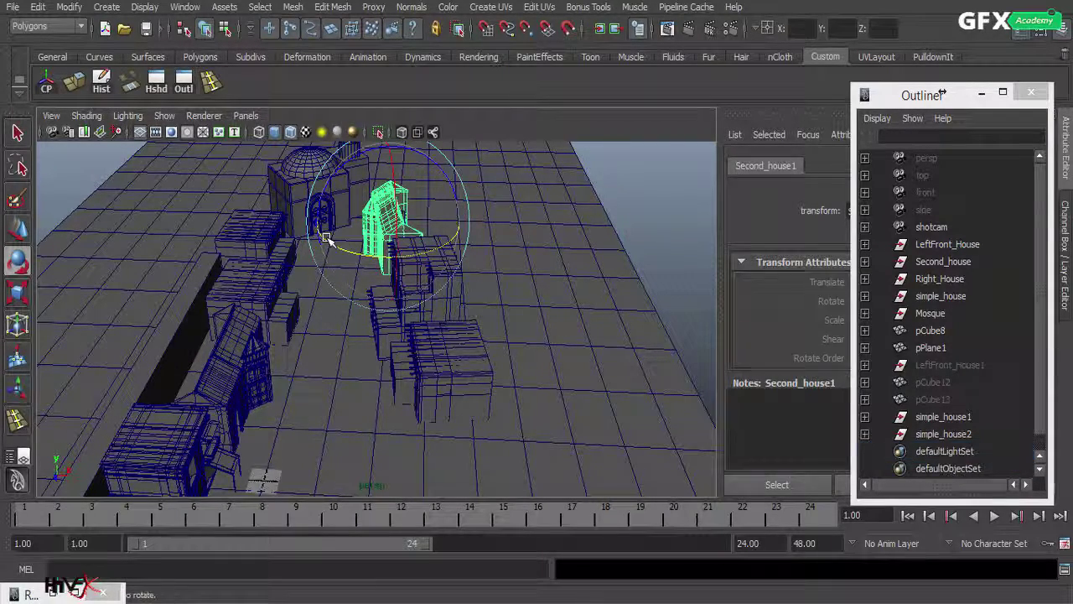
Step: Duplicate LeftFront_House, move the copy between the mosque and Right_House and rotate it about its vertical axis to face the street
{"action": "left_click", "coordinate": [948, 244]}
{"action": "key", "text": "ctrl+d"}
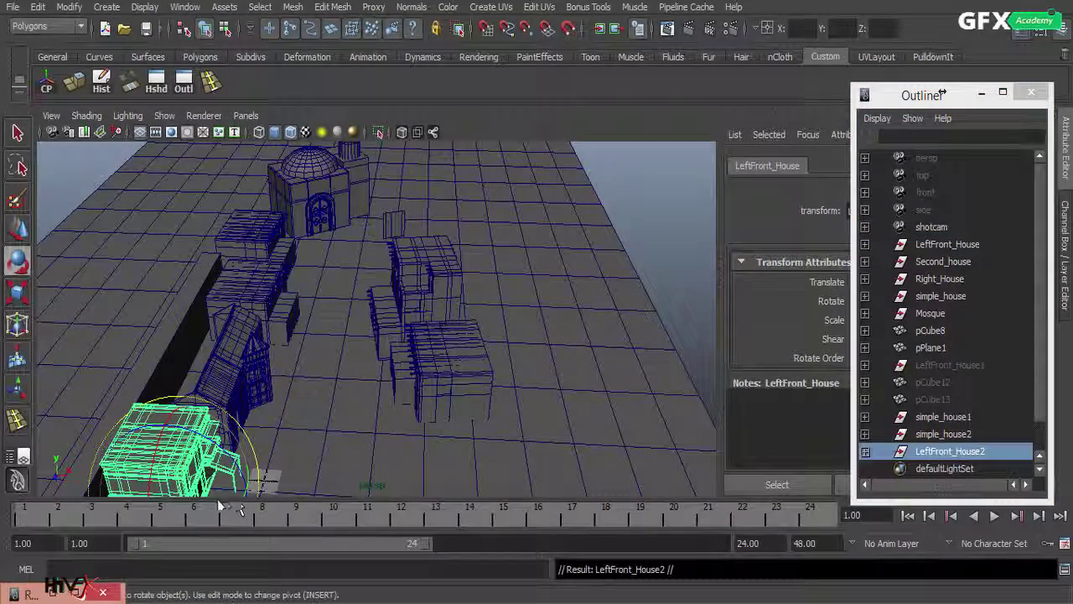
{"action": "left_click", "coordinate": [18, 228]}
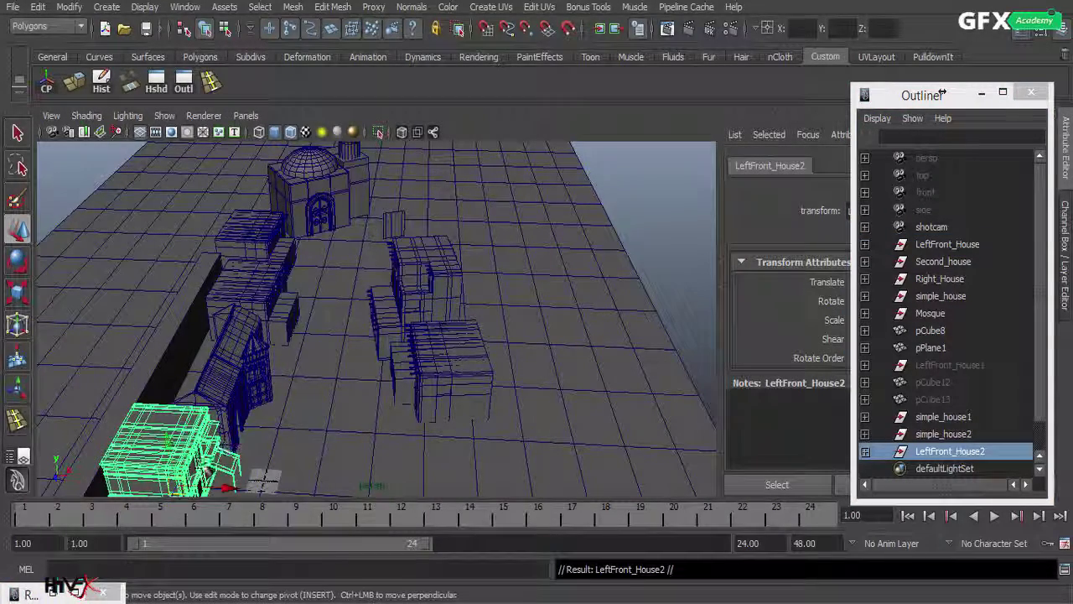
{"action": "left_click_drag", "start_coordinate": [349, 367], "coordinate": [315, 409], "text": "alt"}
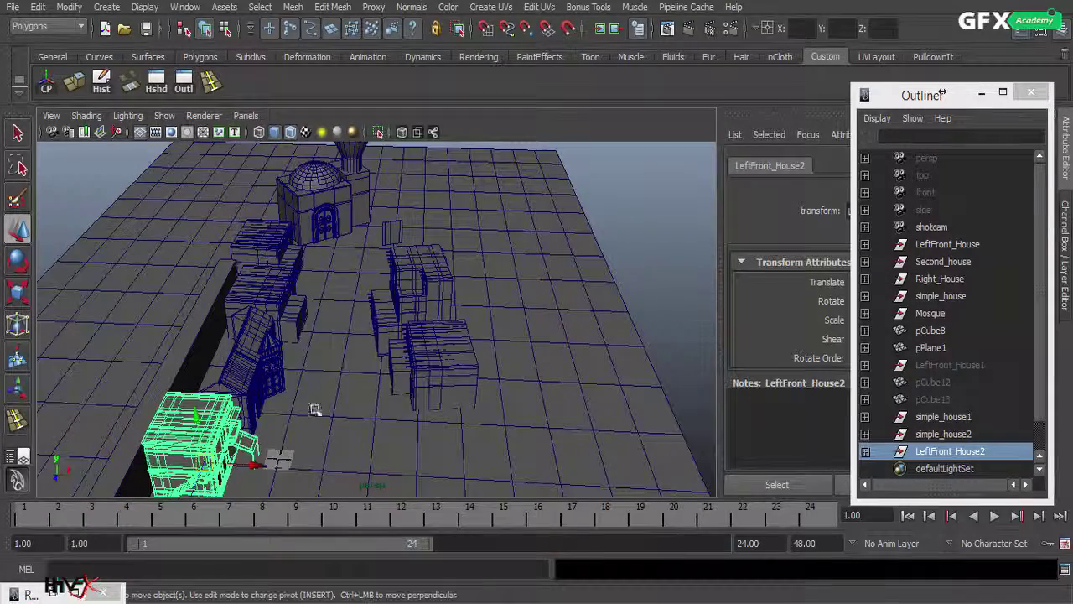
{"action": "left_click_drag", "start_coordinate": [210, 466], "coordinate": [335, 274]}
{"action": "key", "text": "e"}
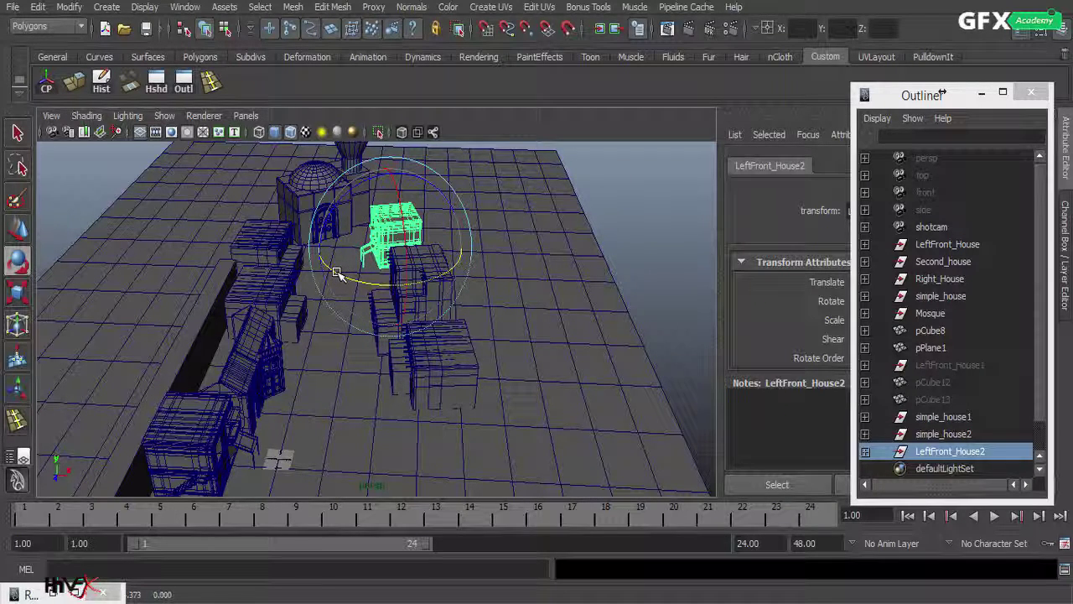
Step: Look through the shotcam camera and test-render the scene to check the LeftFront_House copy's placement
{"action": "left_click", "coordinate": [246, 115]}
{"action": "mouse_move", "coordinate": [319, 131]}
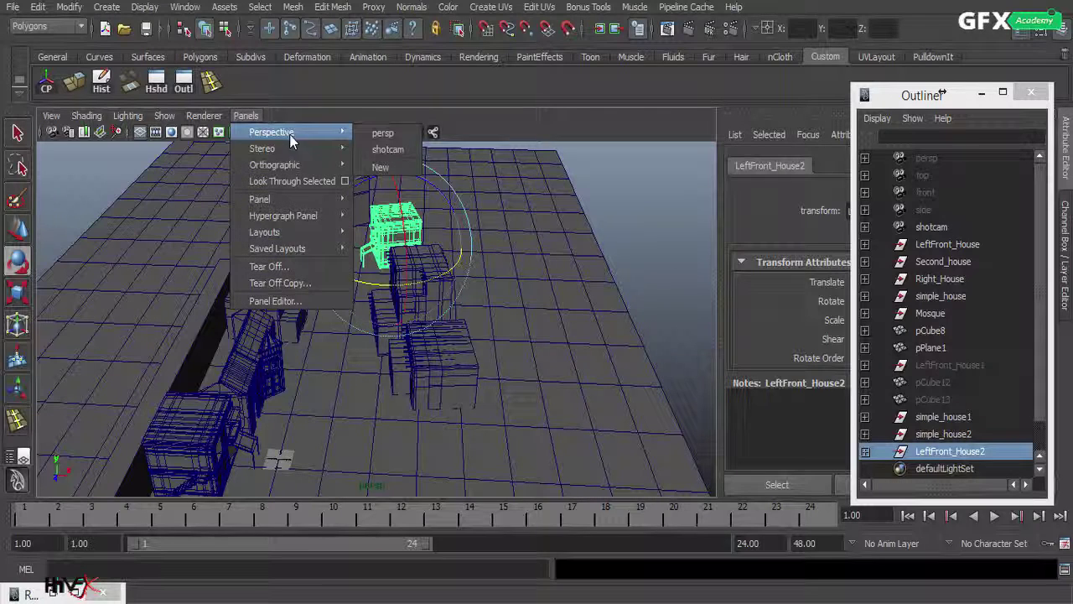
{"action": "left_click", "coordinate": [383, 149]}
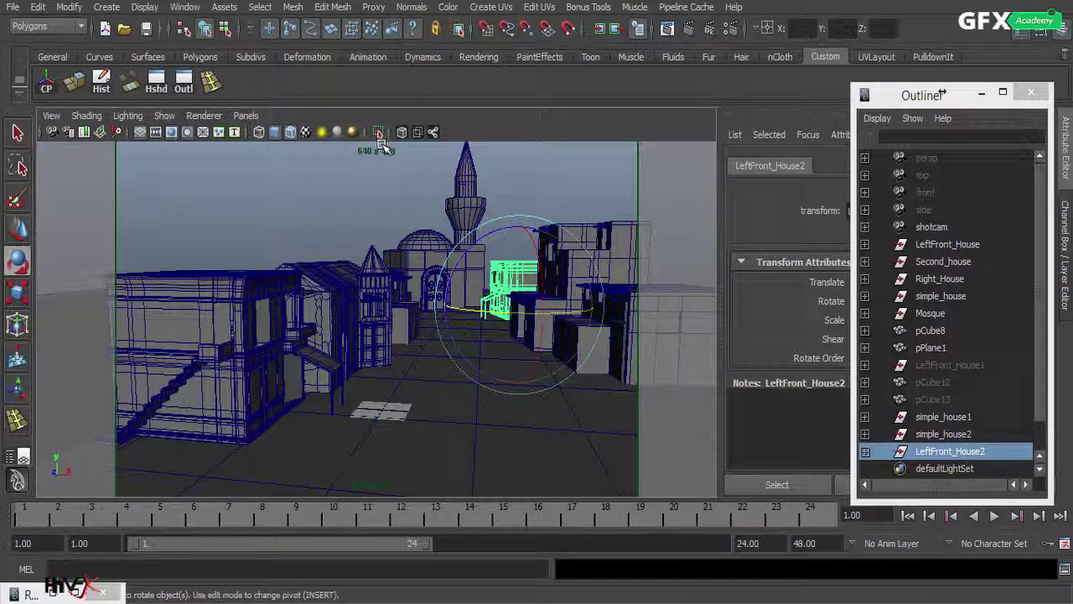
{"action": "left_click", "coordinate": [689, 31]}
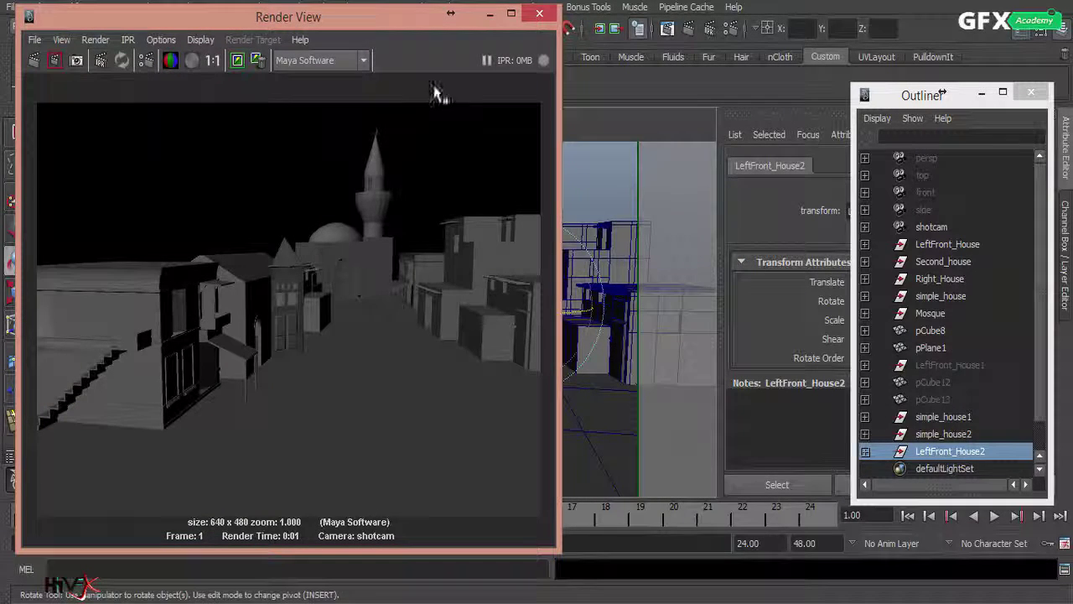
{"action": "left_click", "coordinate": [488, 15]}
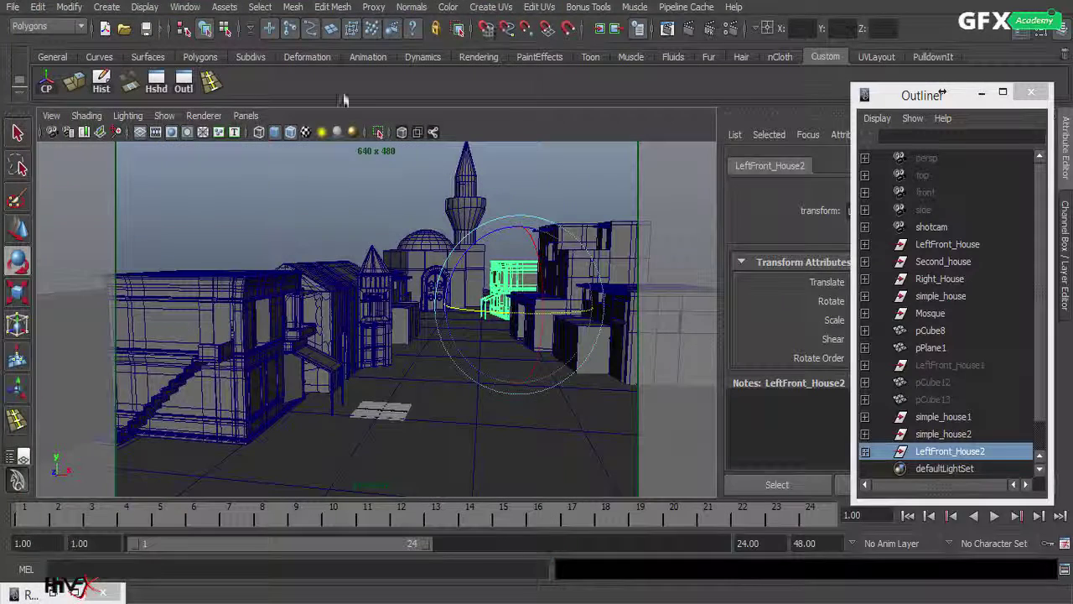
Step: Rotate the LeftFront_House copy slightly and nudge it toward the street, test-rendering the shot after each adjustment
{"action": "left_click_drag", "start_coordinate": [476, 309], "coordinate": [482, 314]}
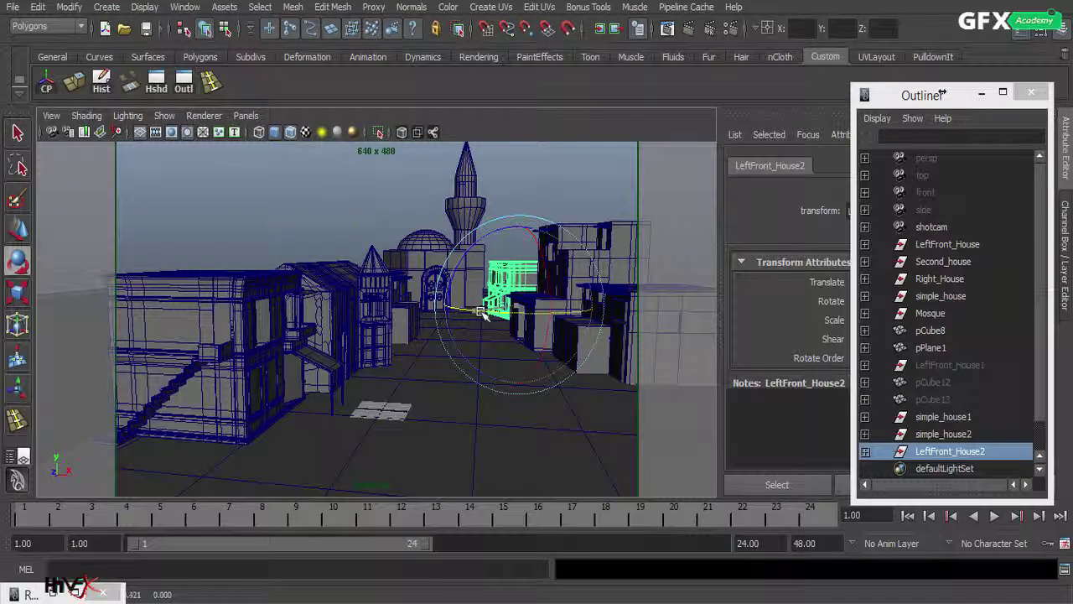
{"action": "left_click", "coordinate": [689, 30]}
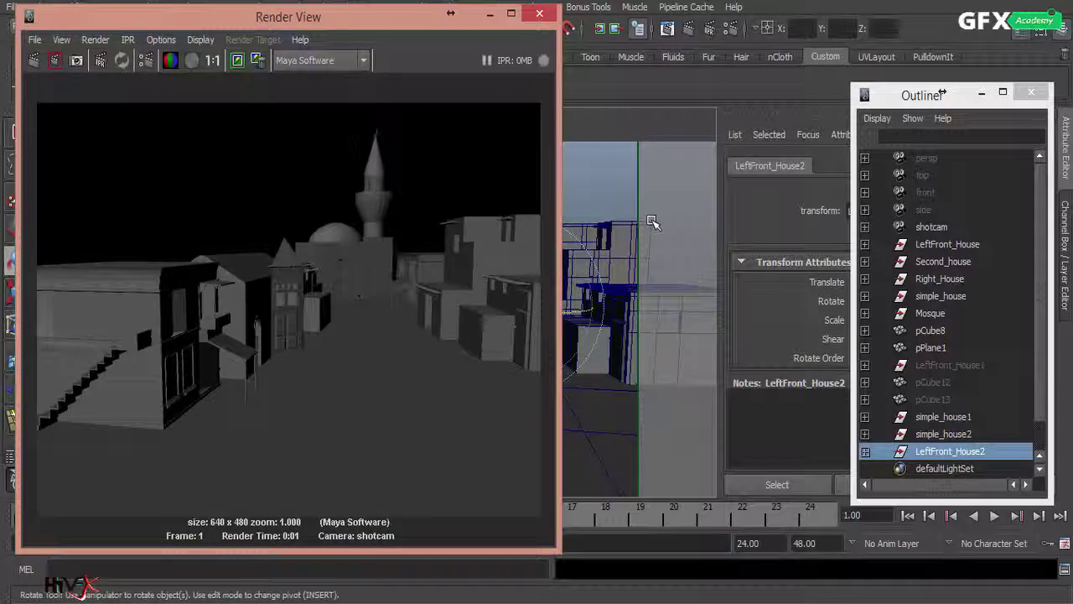
{"action": "left_click", "coordinate": [490, 15]}
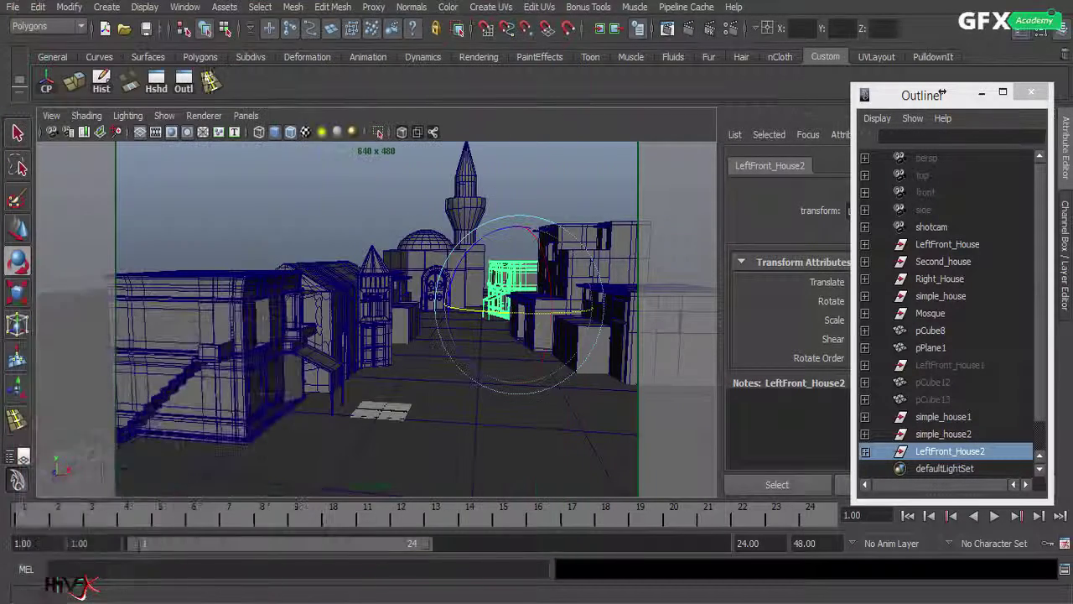
{"action": "left_click", "coordinate": [17, 229]}
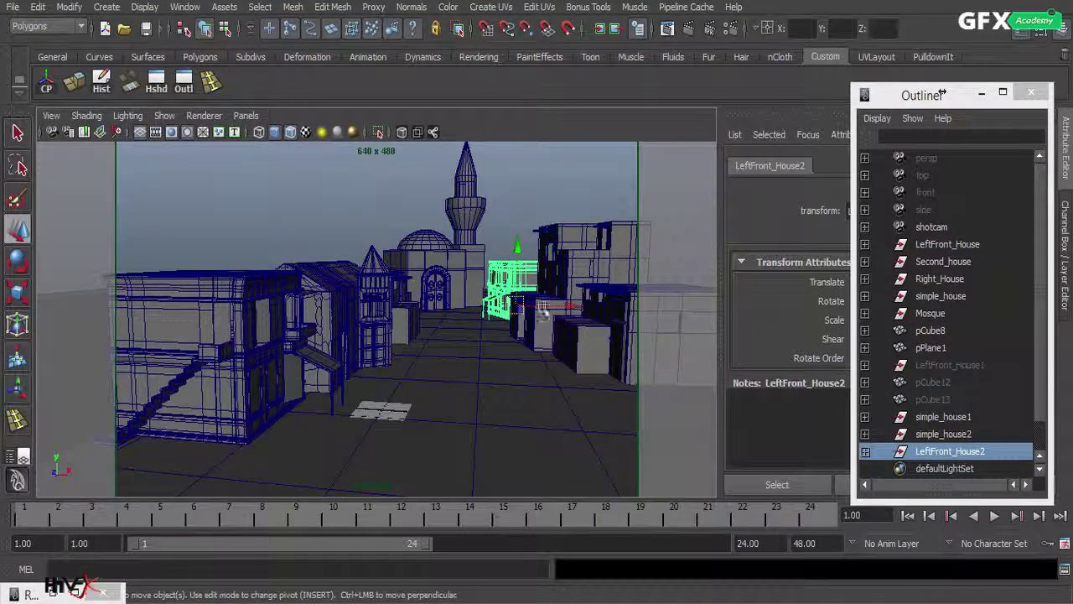
{"action": "left_click_drag", "start_coordinate": [566, 306], "coordinate": [562, 306]}
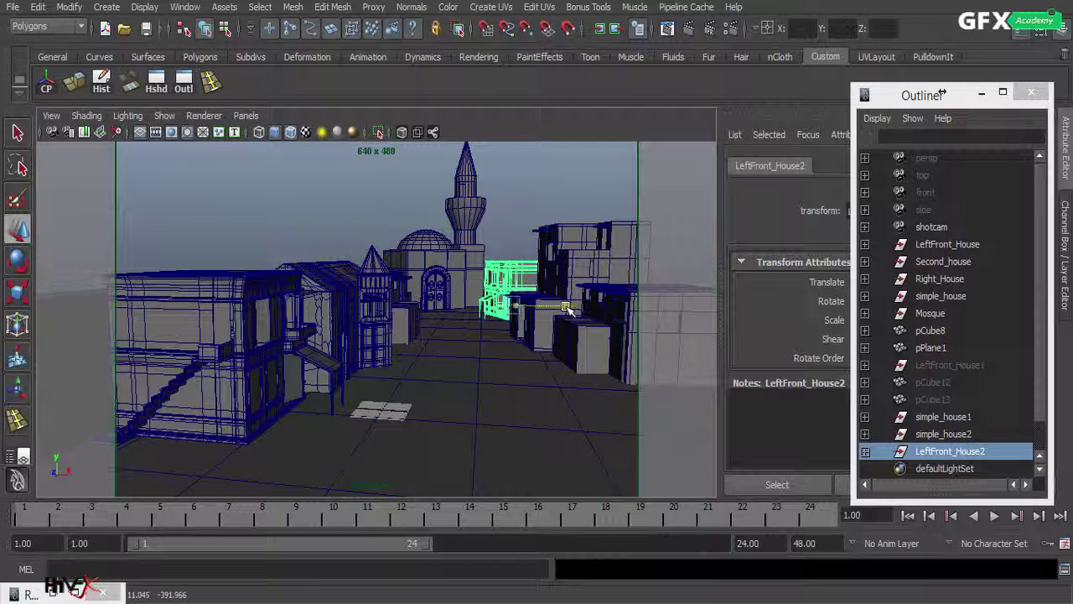
{"action": "left_click", "coordinate": [688, 29]}
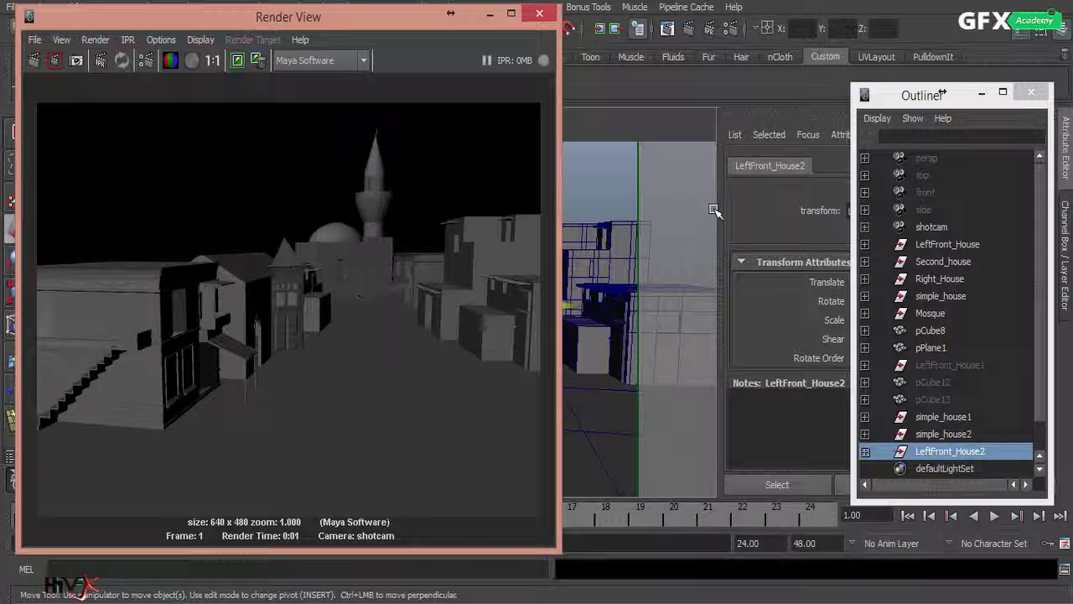
{"action": "left_click", "coordinate": [491, 22]}
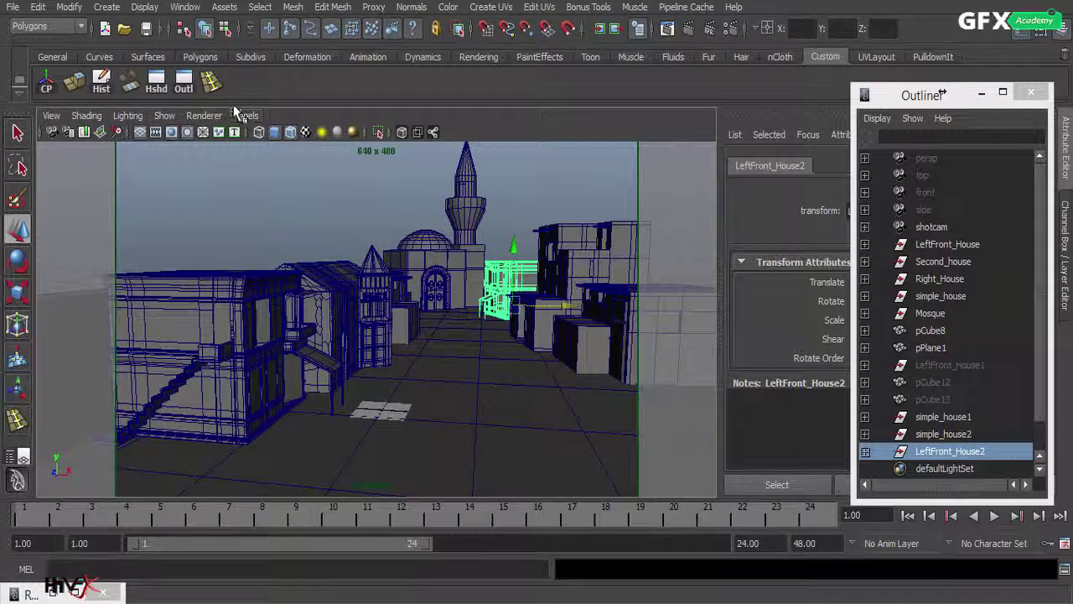
Step: Save the scene and switch the viewport back to the persp camera, viewing the street from the other side
{"action": "left_click", "coordinate": [149, 30]}
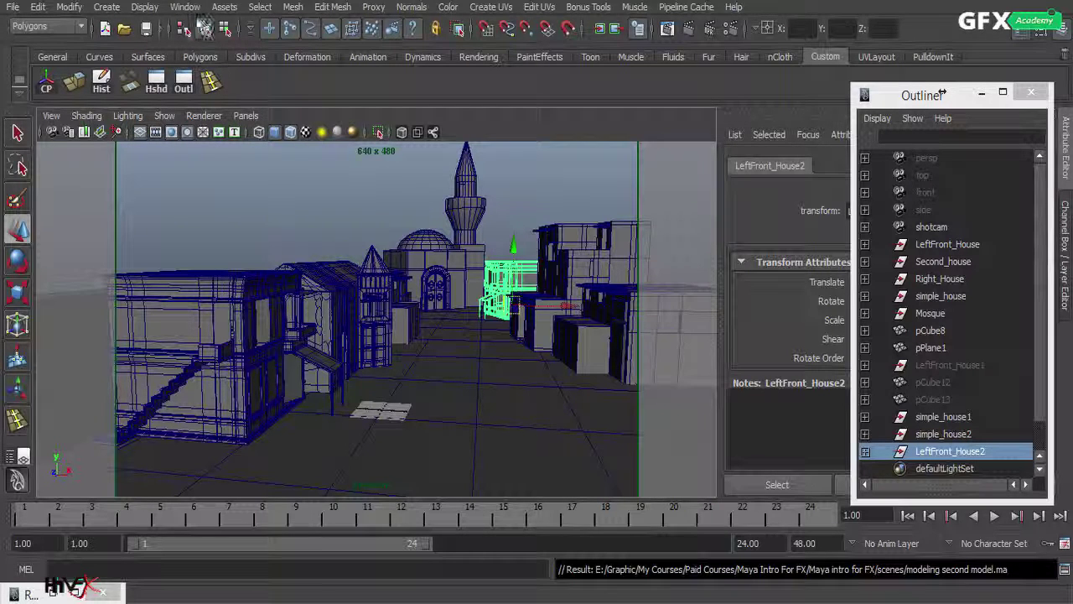
{"action": "left_click", "coordinate": [246, 115]}
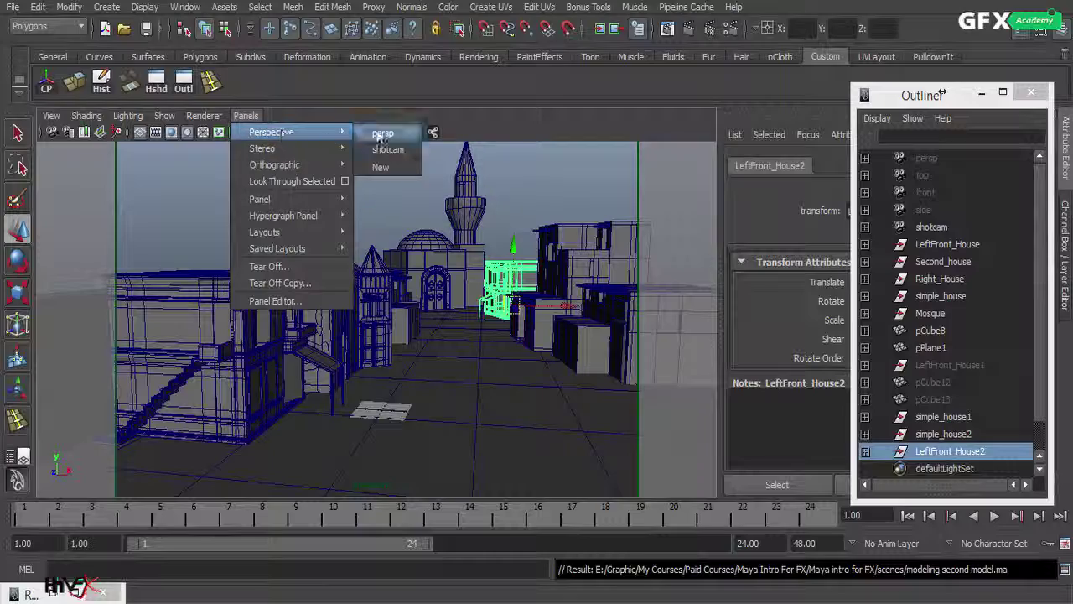
{"action": "left_click", "coordinate": [378, 132]}
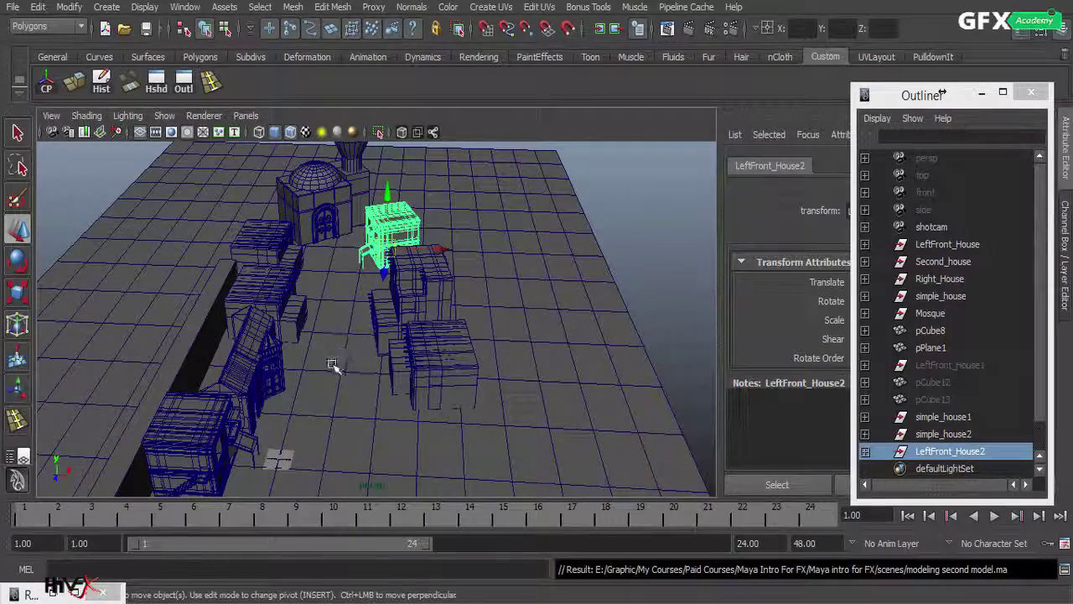
{"action": "left_click_drag", "start_coordinate": [335, 364], "coordinate": [493, 377], "text": "alt"}
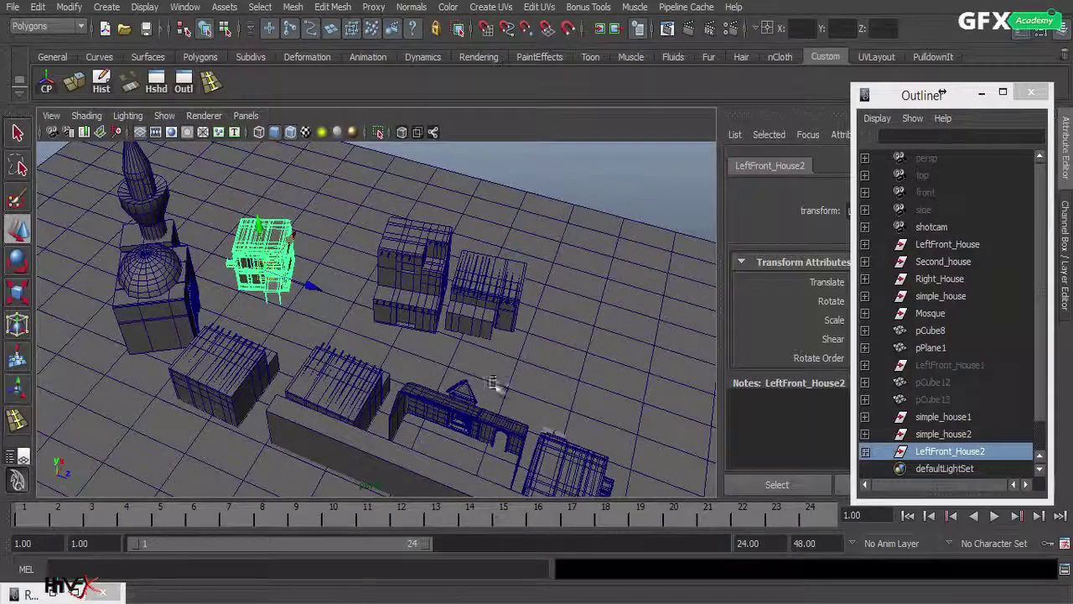
Step: Examine Right_House, simple_house with its roof beams, and the open ground beside them from several angles
{"action": "middle_click_drag", "start_coordinate": [491, 312], "coordinate": [410, 358], "text": "alt"}
{"action": "right_click_drag", "start_coordinate": [410, 357], "coordinate": [610, 355], "text": "alt"}
{"action": "left_click_drag", "start_coordinate": [486, 390], "coordinate": [459, 328], "text": "alt"}
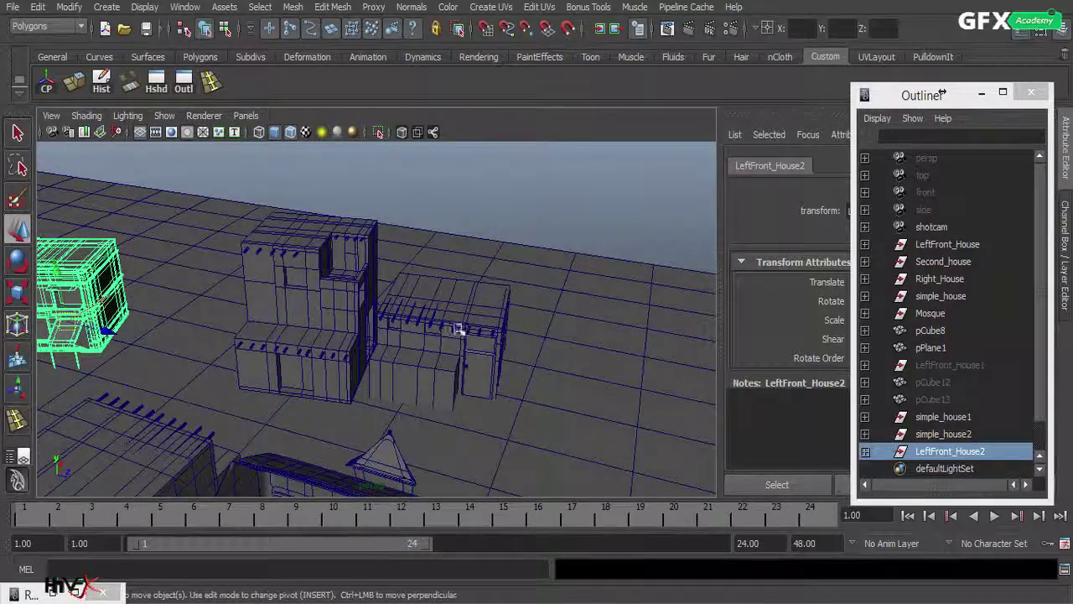
{"action": "right_click_drag", "start_coordinate": [508, 334], "coordinate": [621, 338], "text": "alt"}
{"action": "right_click_drag", "start_coordinate": [484, 377], "coordinate": [293, 397], "text": "alt"}
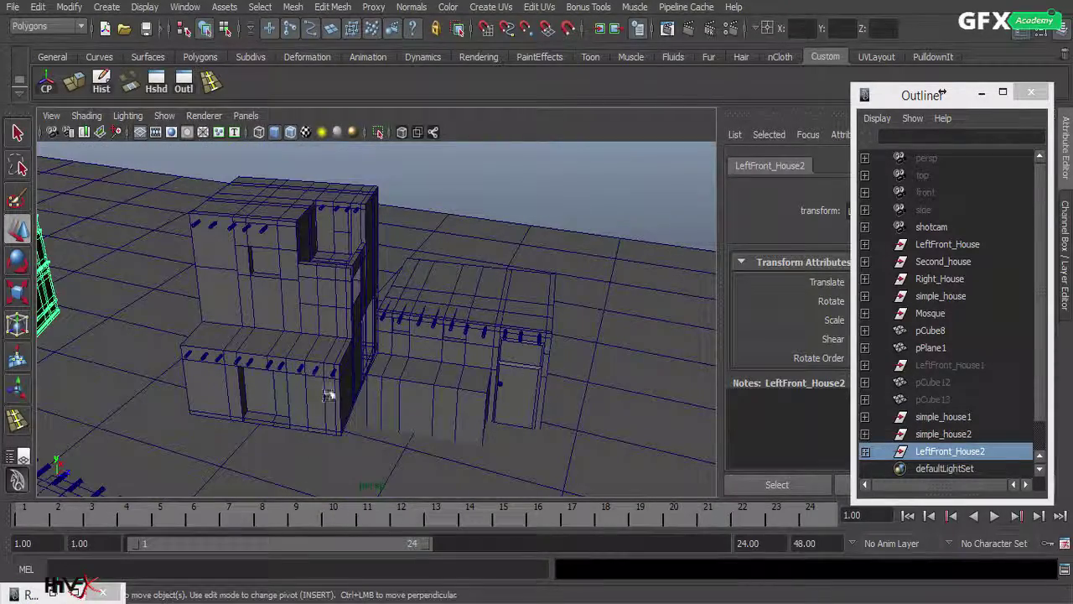
{"action": "scroll", "coordinate": [474, 418], "scroll_direction": "up", "scroll_amount": 8}
{"action": "scroll", "coordinate": [448, 376], "scroll_direction": "down", "scroll_amount": 6}
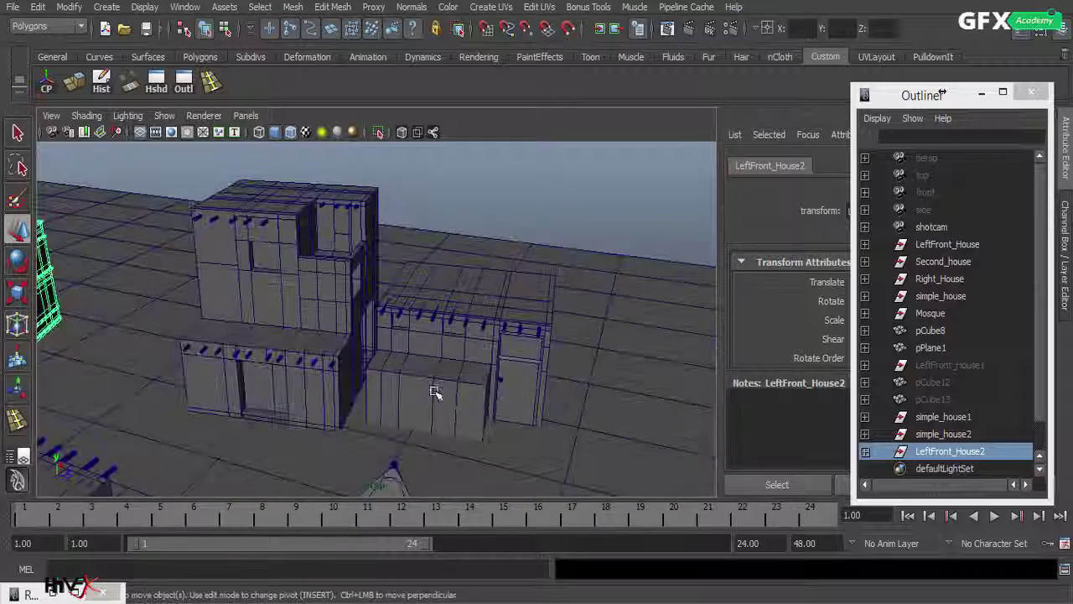
{"action": "scroll", "coordinate": [436, 391], "scroll_direction": "up", "scroll_amount": 3}
{"action": "left_click", "coordinate": [452, 325]}
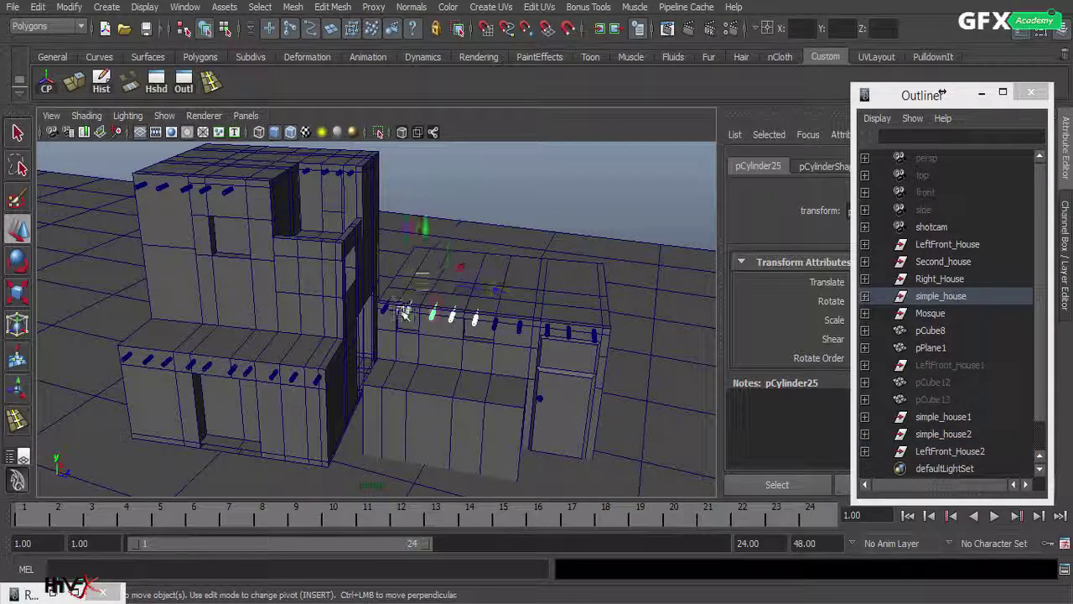
{"action": "left_click_drag", "start_coordinate": [400, 260], "coordinate": [406, 223]}
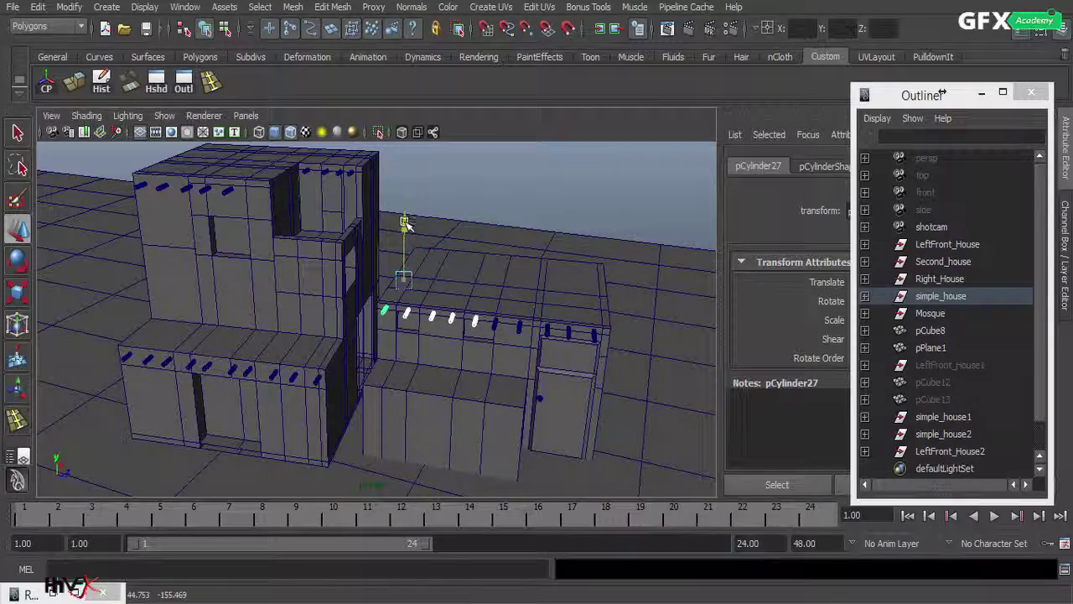
{"action": "left_click_drag", "start_coordinate": [570, 339], "coordinate": [519, 333], "text": "alt"}
{"action": "right_click_drag", "start_coordinate": [519, 334], "coordinate": [573, 328], "text": "alt"}
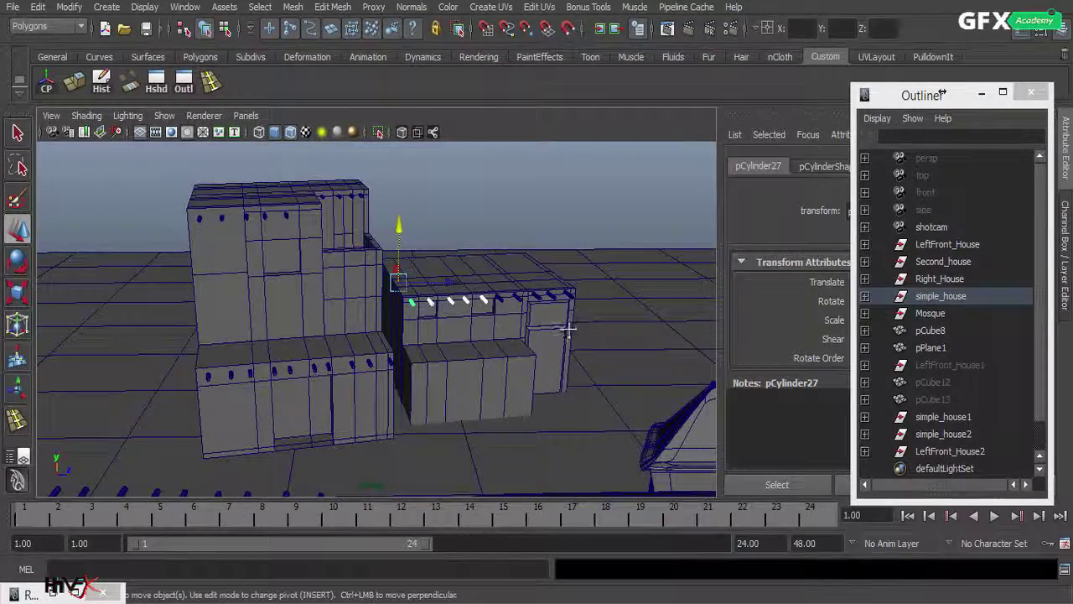
{"action": "middle_click_drag", "start_coordinate": [567, 328], "coordinate": [414, 350], "text": "alt"}
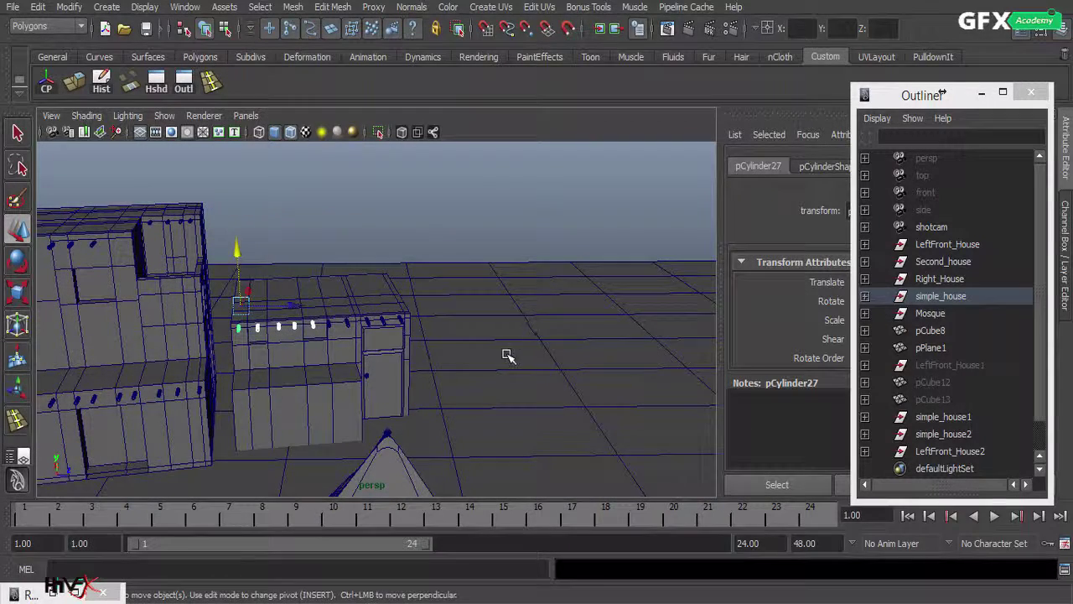
{"action": "left_click_drag", "start_coordinate": [509, 354], "coordinate": [397, 380], "text": "alt"}
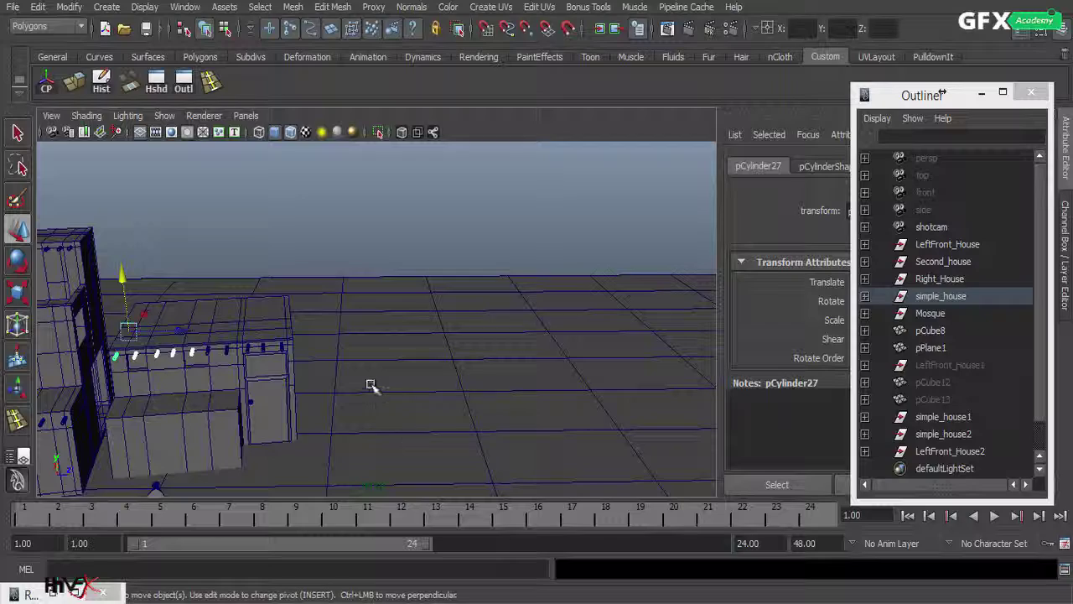
{"action": "left_click_drag", "start_coordinate": [511, 371], "coordinate": [235, 310], "text": "alt"}
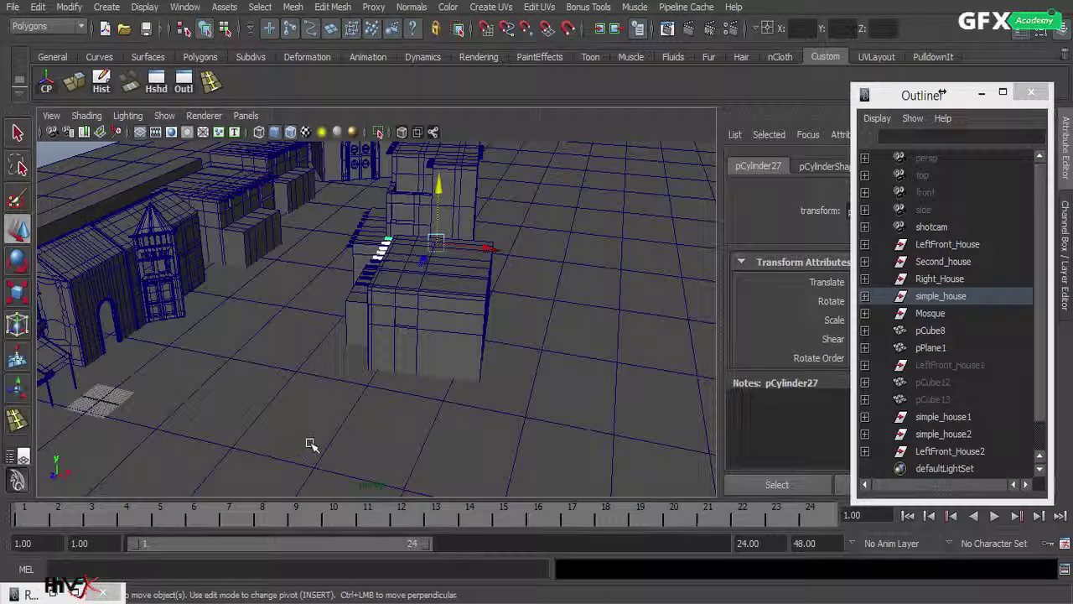
{"action": "left_click_drag", "start_coordinate": [319, 431], "coordinate": [369, 394], "text": "alt"}
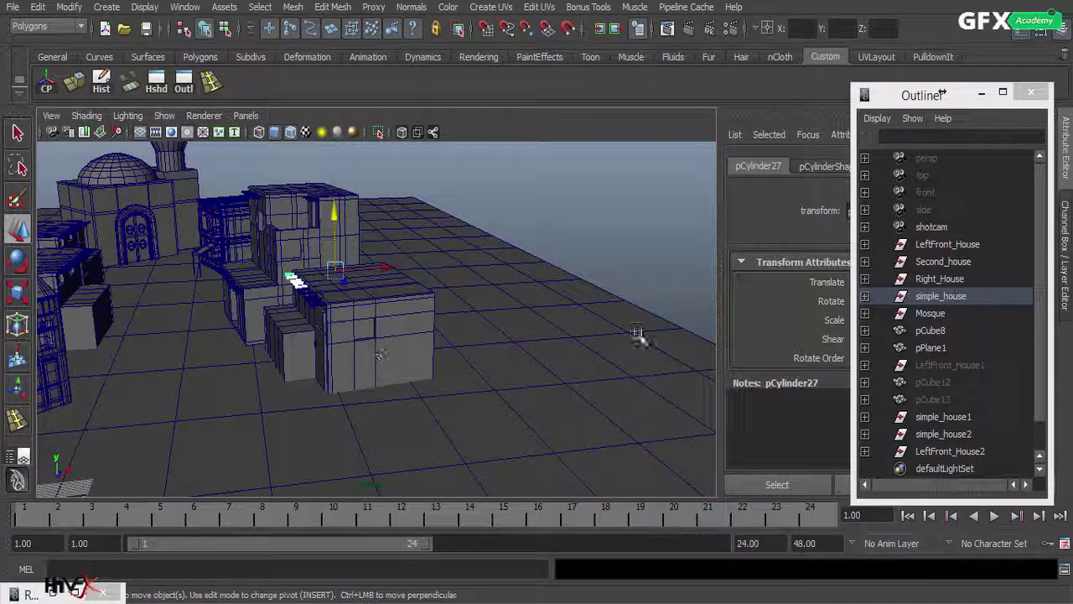
Step: Duplicate simple_house, move the copy along the street away from the mosque, and rotate it about its vertical axis
{"action": "left_click", "coordinate": [941, 296]}
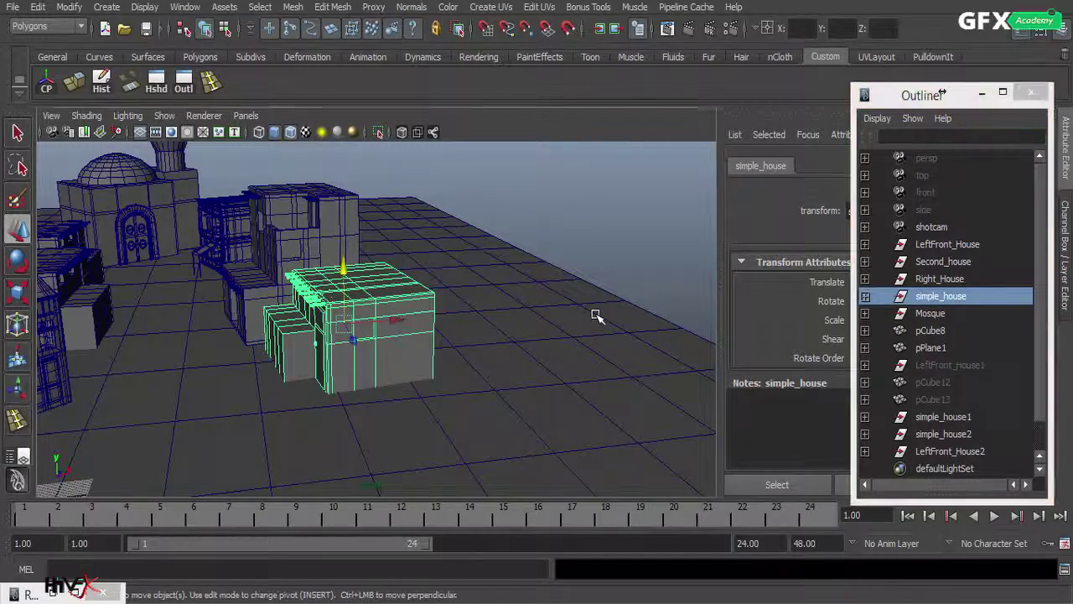
{"action": "key", "text": "ctrl+d"}
{"action": "left_click_drag", "start_coordinate": [354, 341], "coordinate": [450, 495]}
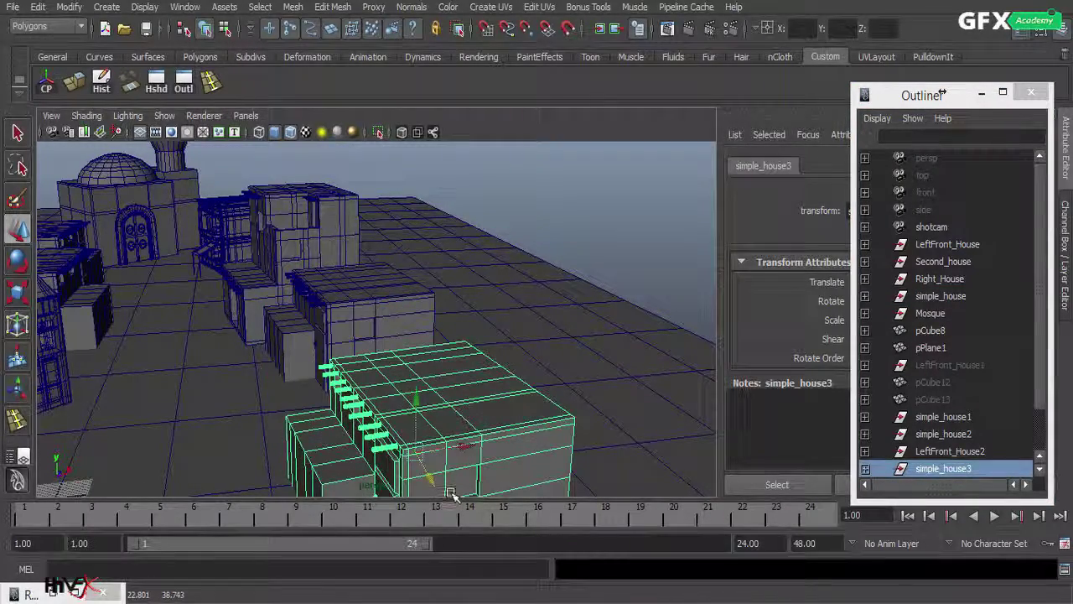
{"action": "key", "text": "e"}
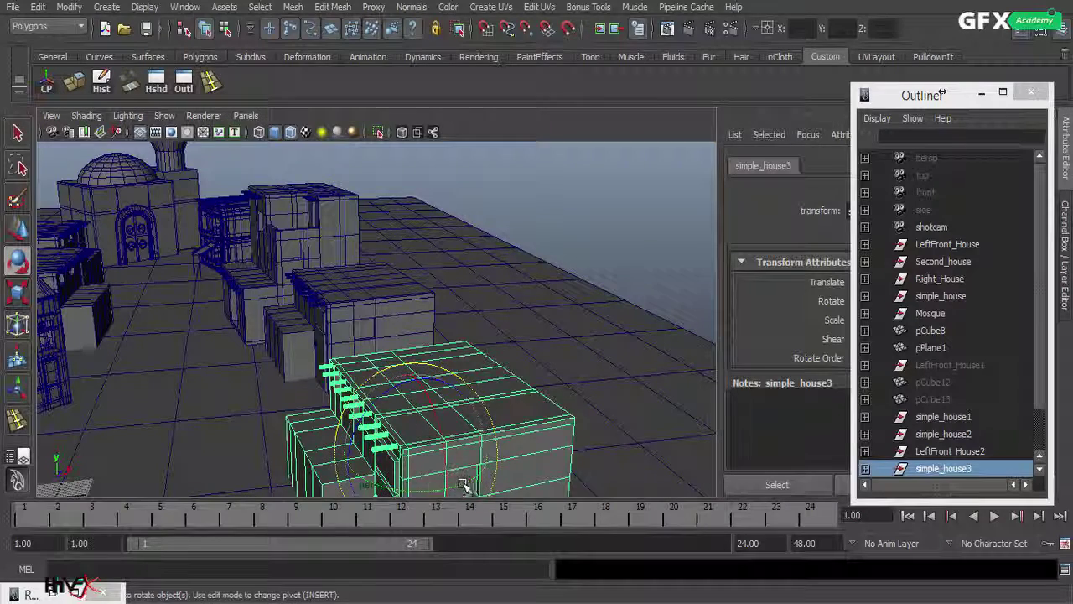
{"action": "left_click_drag", "start_coordinate": [467, 486], "coordinate": [369, 493]}
Step: Look through the shotcam camera, move the simple_house copy into the shot's near right side, and test-render the frame
{"action": "left_click", "coordinate": [246, 117]}
{"action": "mouse_move", "coordinate": [285, 131]}
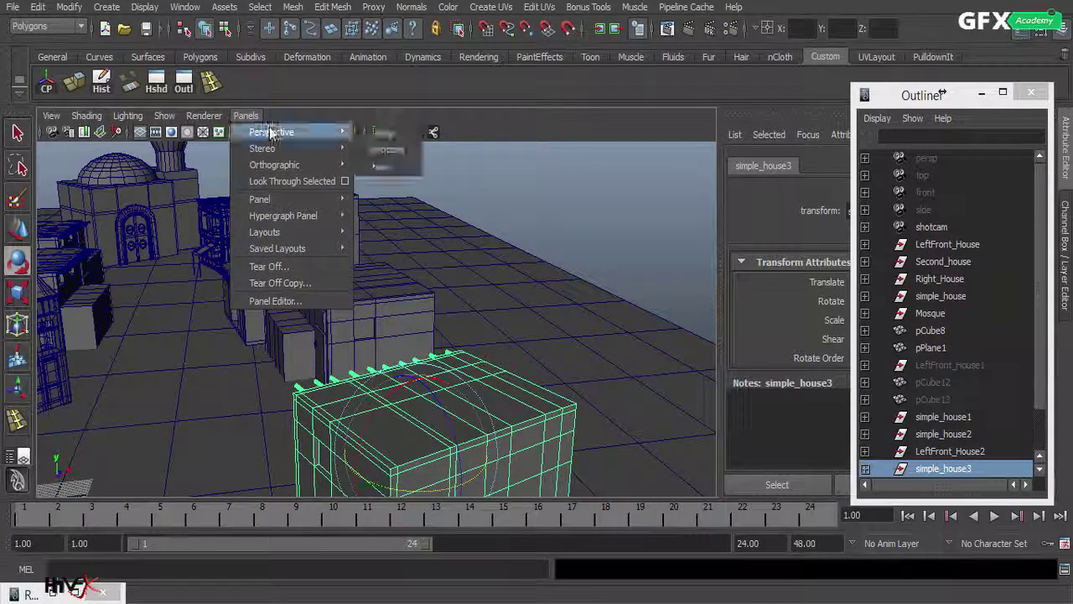
{"action": "left_click", "coordinate": [382, 149]}
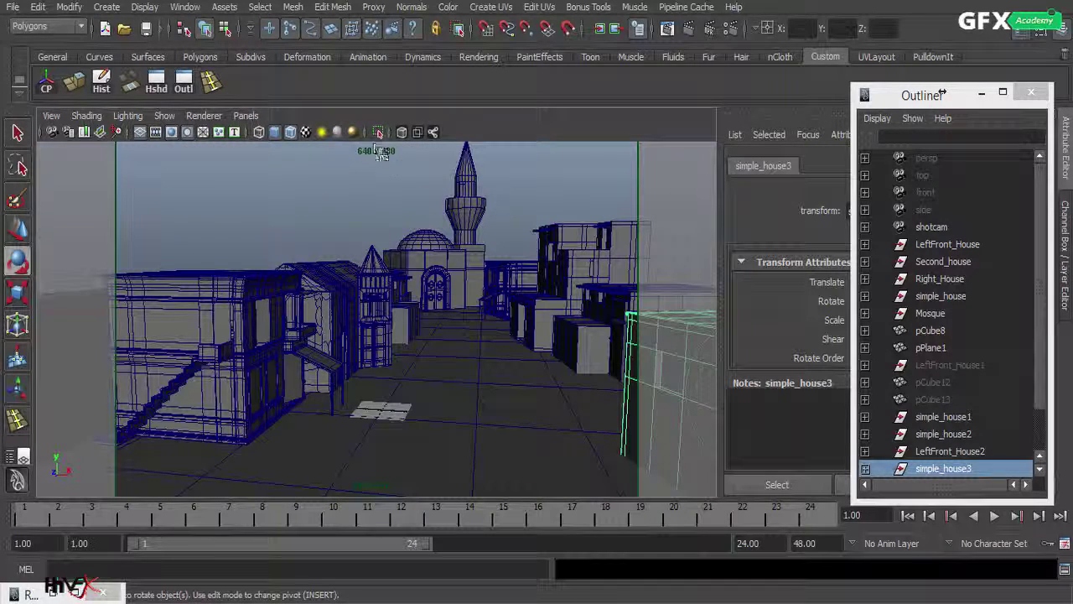
{"action": "left_click", "coordinate": [17, 228]}
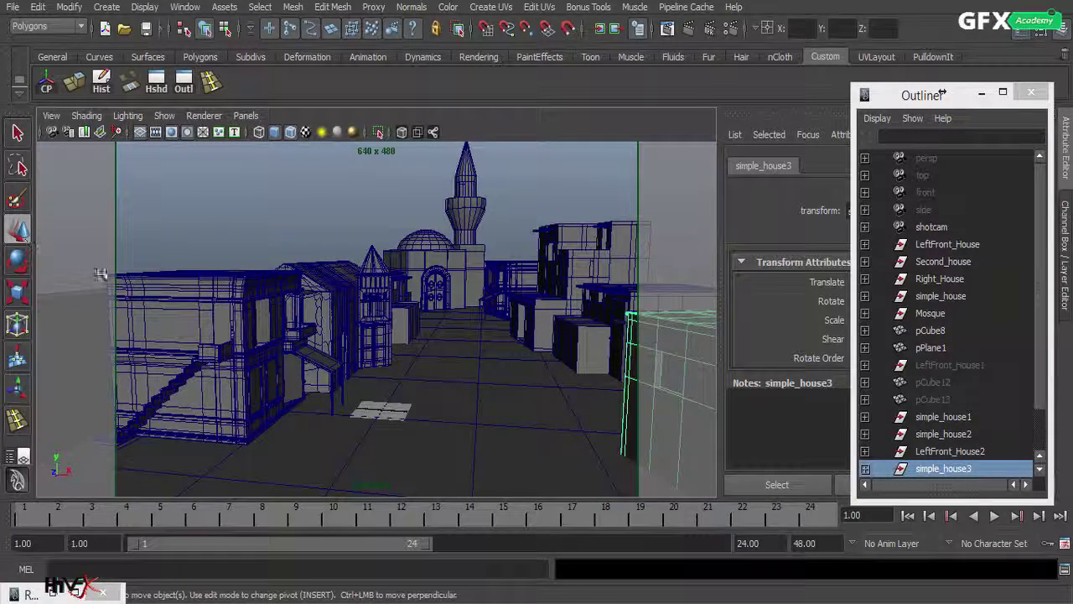
{"action": "mouse_move", "coordinate": [590, 412]}
{"action": "right_mouse_down", "text": "alt"}
{"action": "mouse_move", "coordinate": [545, 419]}
{"action": "mouse_move", "coordinate": [582, 409]}
{"action": "right_mouse_up", "text": "alt"}
{"action": "left_click_drag", "start_coordinate": [704, 375], "coordinate": [549, 435]}
{"action": "right_click_drag", "start_coordinate": [262, 289], "coordinate": [429, 308], "text": "alt"}
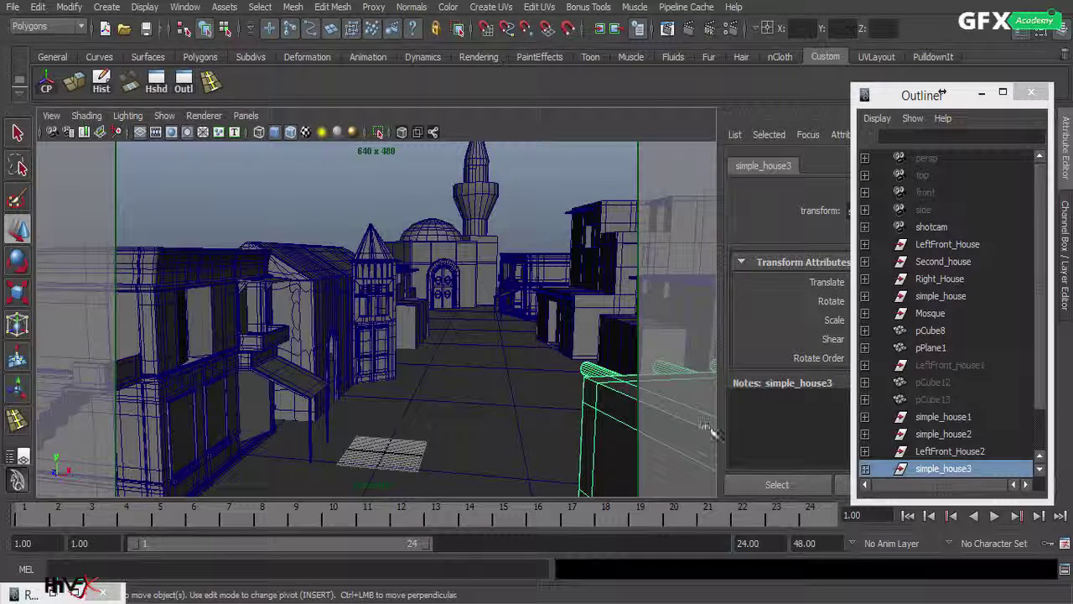
{"action": "left_click", "coordinate": [687, 29]}
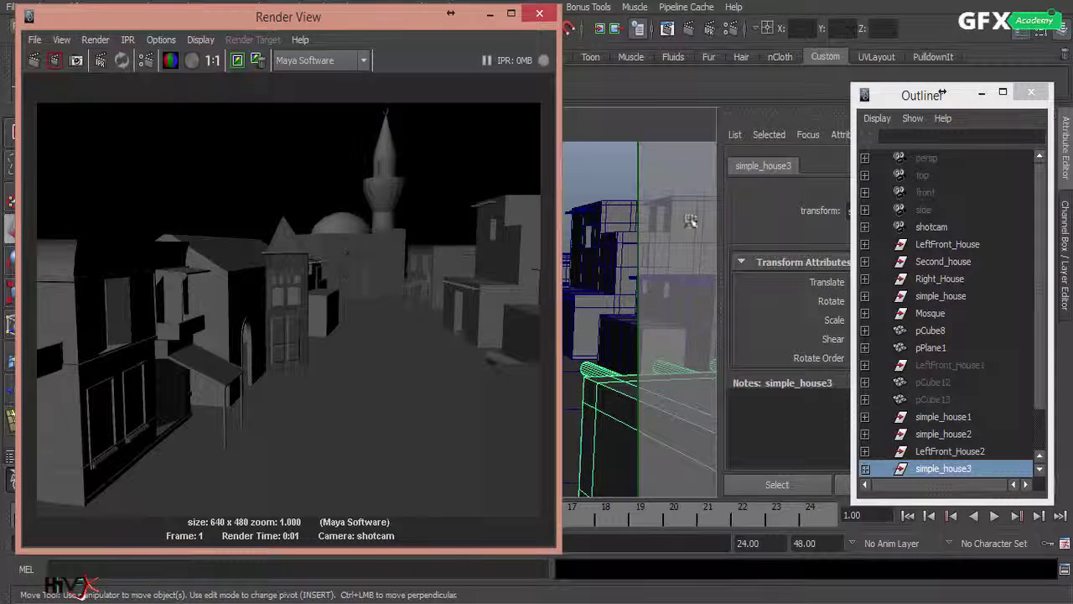
{"action": "left_click", "coordinate": [490, 14]}
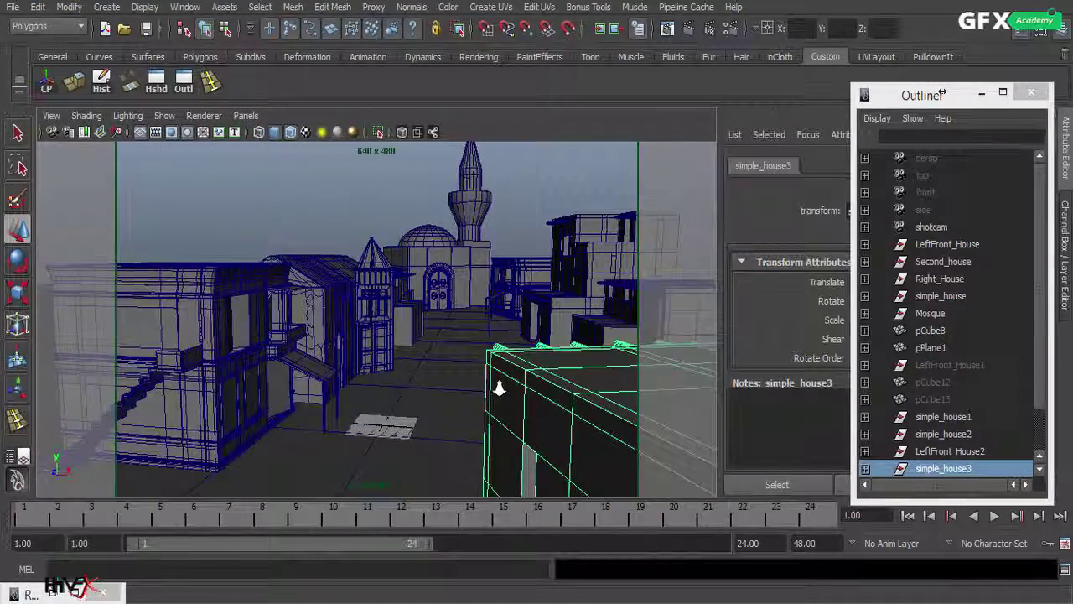
Step: Slide the simple_house copy along the street toward the mosque and test-render the shot from a higher camera angle
{"action": "left_click_drag", "start_coordinate": [498, 387], "coordinate": [405, 385], "text": "alt"}
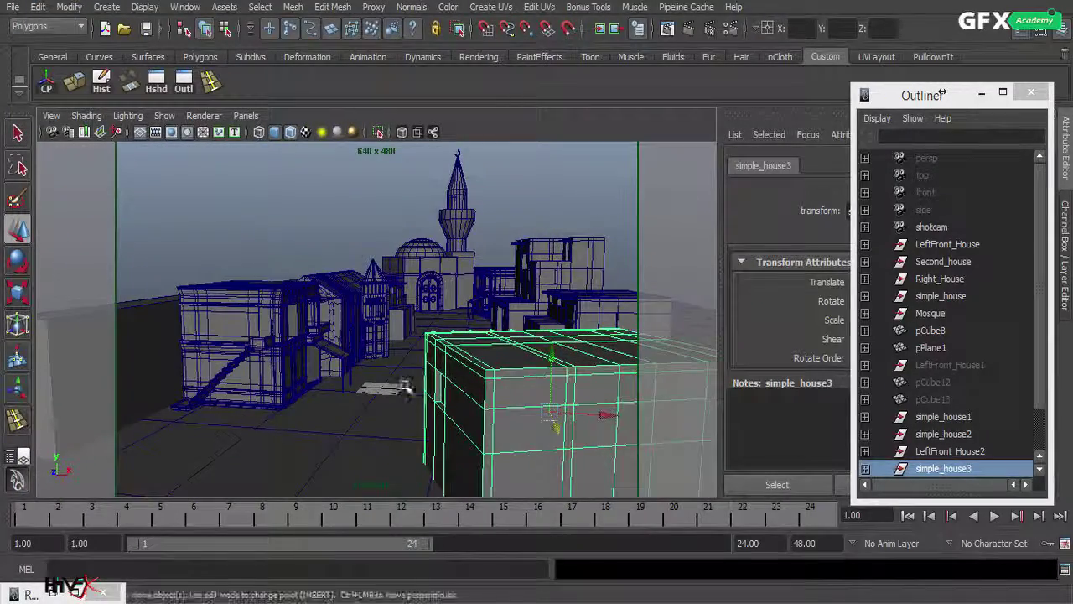
{"action": "left_click_drag", "start_coordinate": [549, 423], "coordinate": [535, 392]}
{"action": "right_click_drag", "start_coordinate": [419, 398], "coordinate": [549, 410], "text": "alt"}
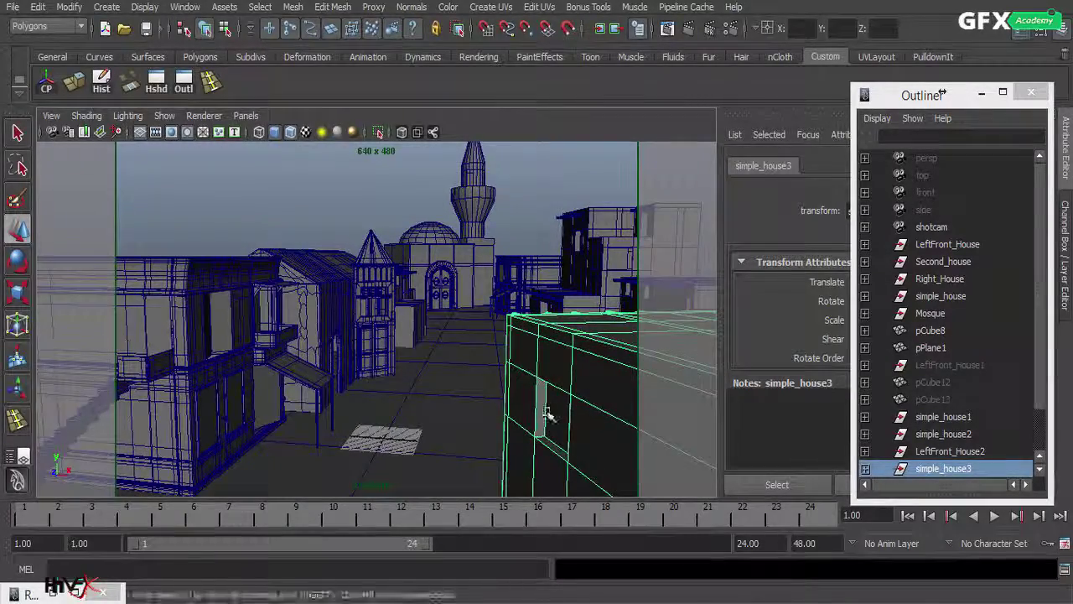
{"action": "mouse_move", "coordinate": [545, 419]}
{"action": "left_mouse_down", "text": "alt"}
{"action": "mouse_move", "coordinate": [530, 419]}
{"action": "mouse_move", "coordinate": [544, 431]}
{"action": "mouse_move", "coordinate": [503, 425]}
{"action": "mouse_move", "coordinate": [546, 427]}
{"action": "left_mouse_up", "text": "alt"}
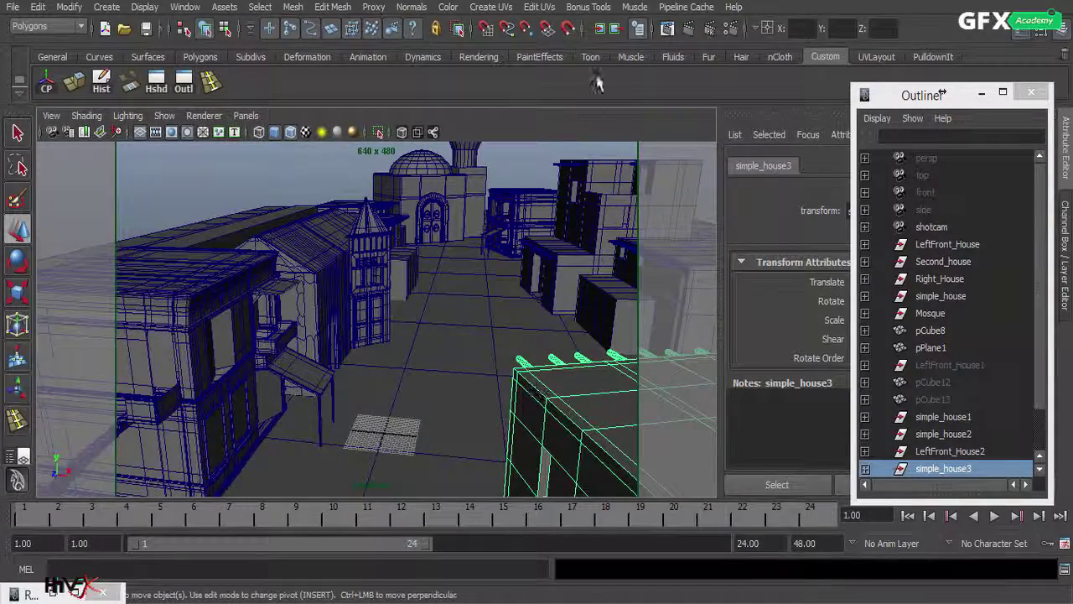
{"action": "left_click", "coordinate": [693, 29]}
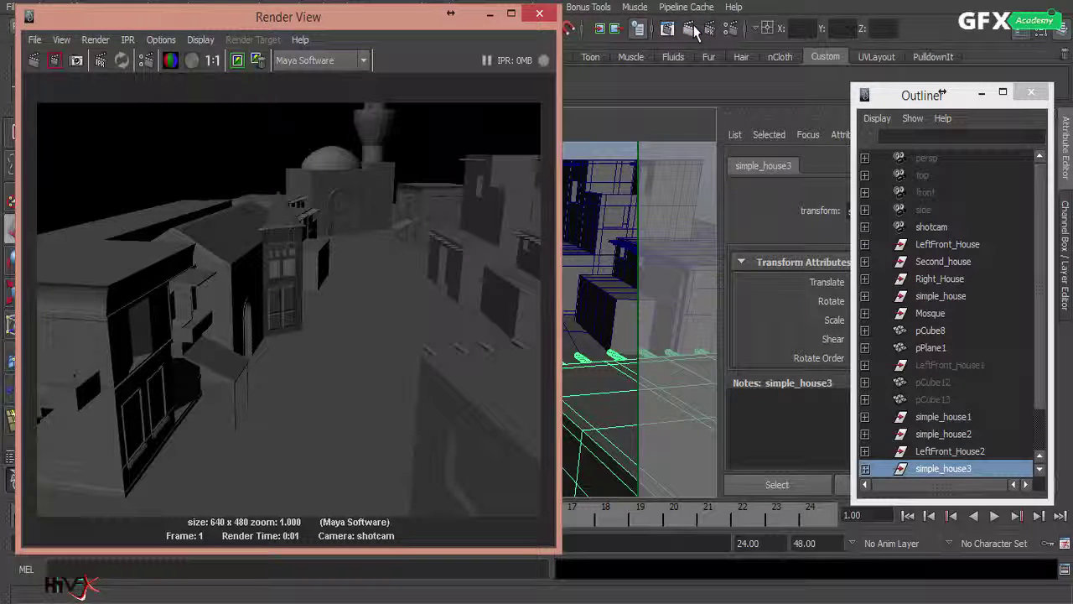
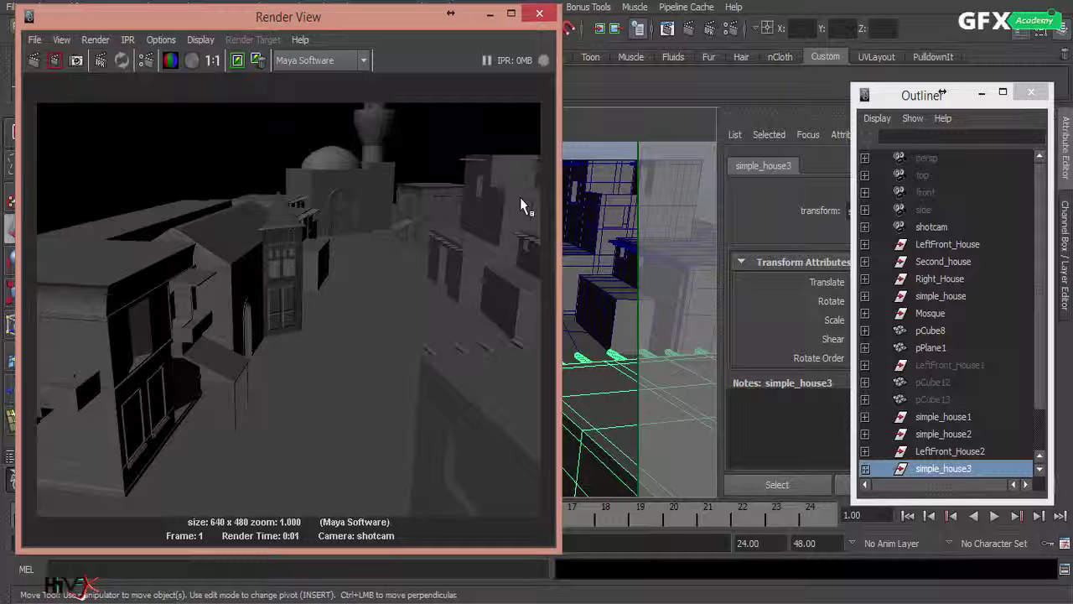
{"action": "left_click", "coordinate": [489, 17]}
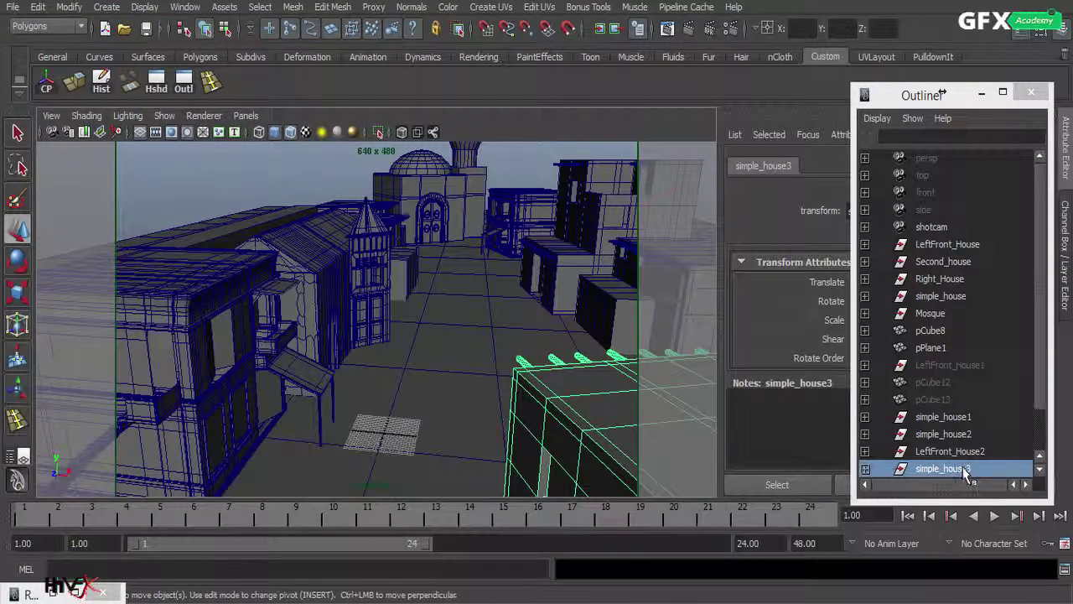
Step: Hide the roof beams pCylinder23 through pCylinder32 inside the simple_house3 group
{"action": "left_click_drag", "start_coordinate": [522, 426], "coordinate": [493, 430], "text": "alt"}
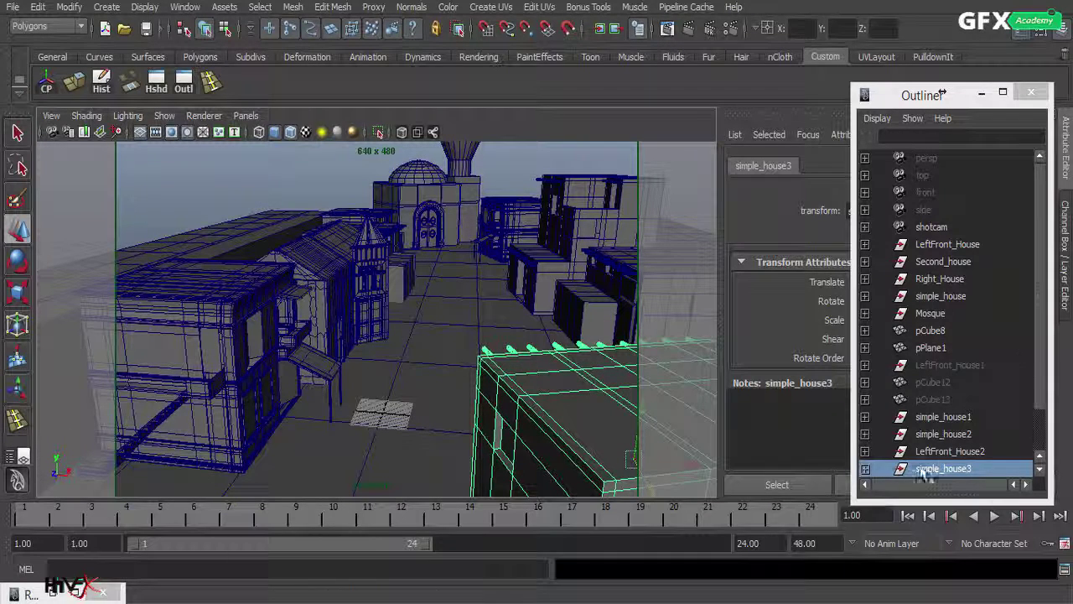
{"action": "scroll", "coordinate": [1046, 388], "scroll_direction": "down", "scroll_amount": 1}
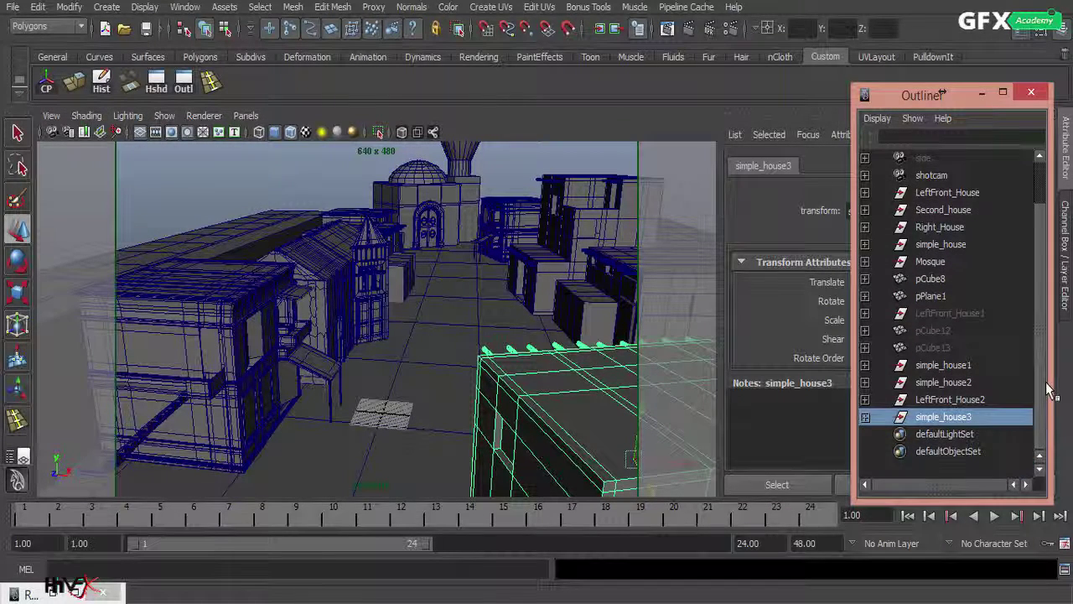
{"action": "left_click", "coordinate": [865, 417]}
{"action": "left_click", "coordinate": [952, 435]}
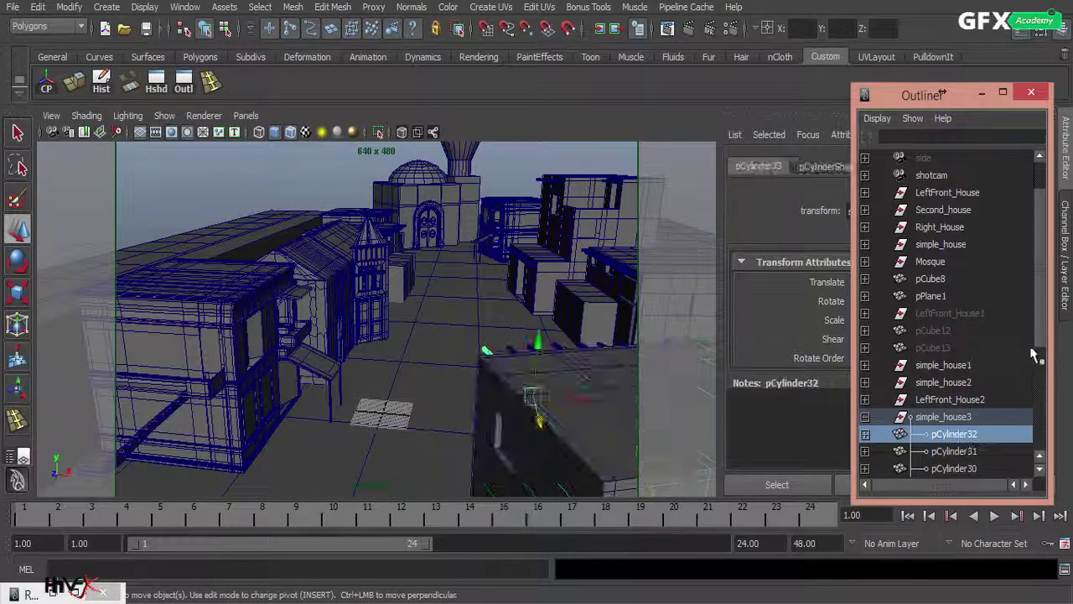
{"action": "left_click_drag", "start_coordinate": [1040, 333], "coordinate": [1046, 432]}
{"action": "left_click", "coordinate": [953, 382], "text": "shift"}
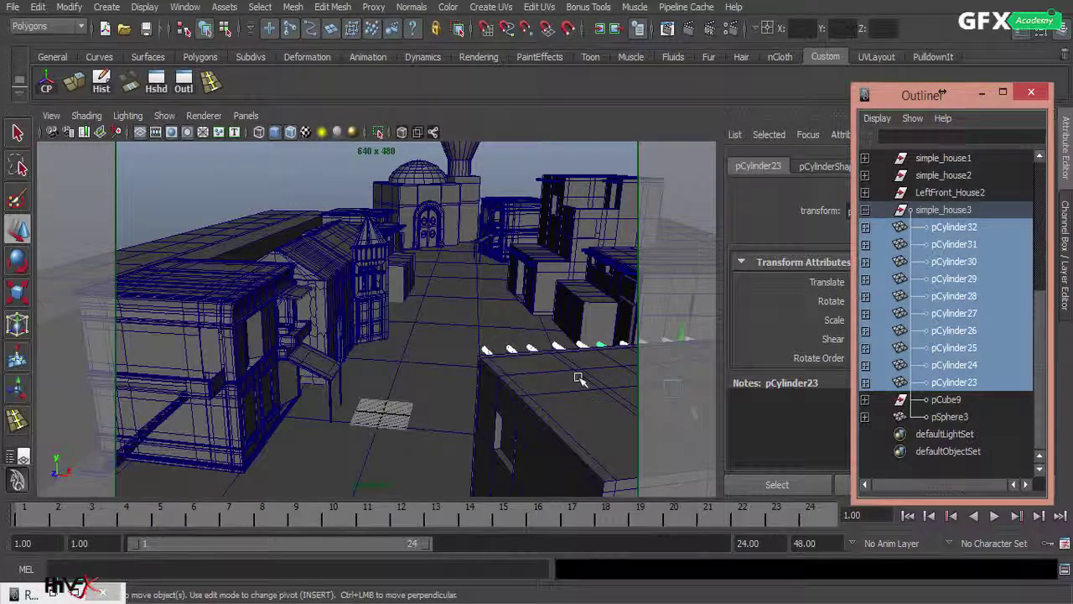
{"action": "key", "text": "ctrl+h"}
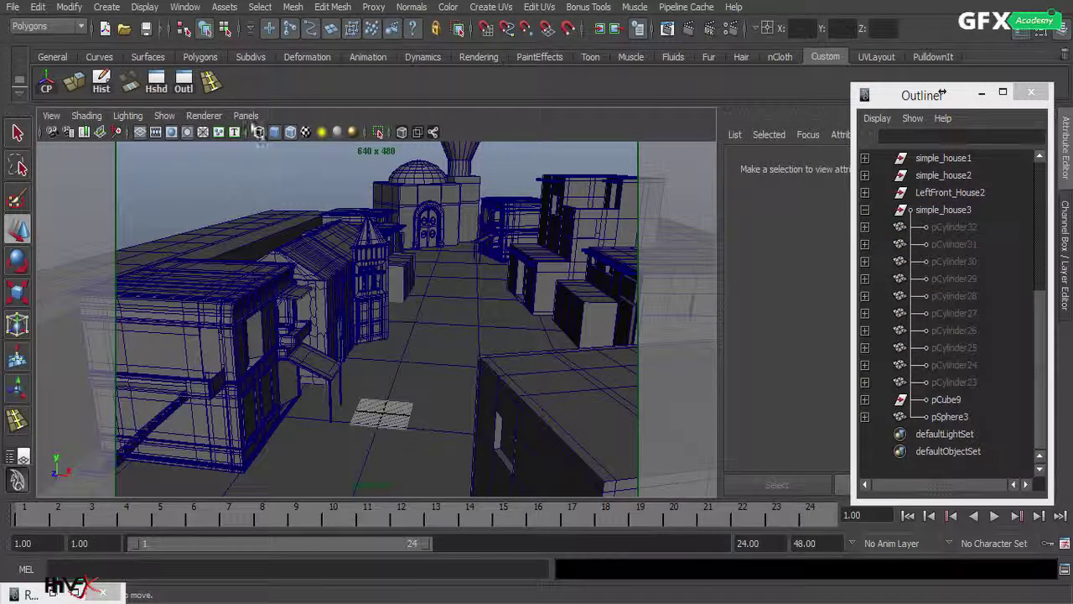
Step: Switch the viewport back to the persp camera, looking down on the simple_house3 roof
{"action": "left_click", "coordinate": [246, 115]}
{"action": "mouse_move", "coordinate": [323, 132]}
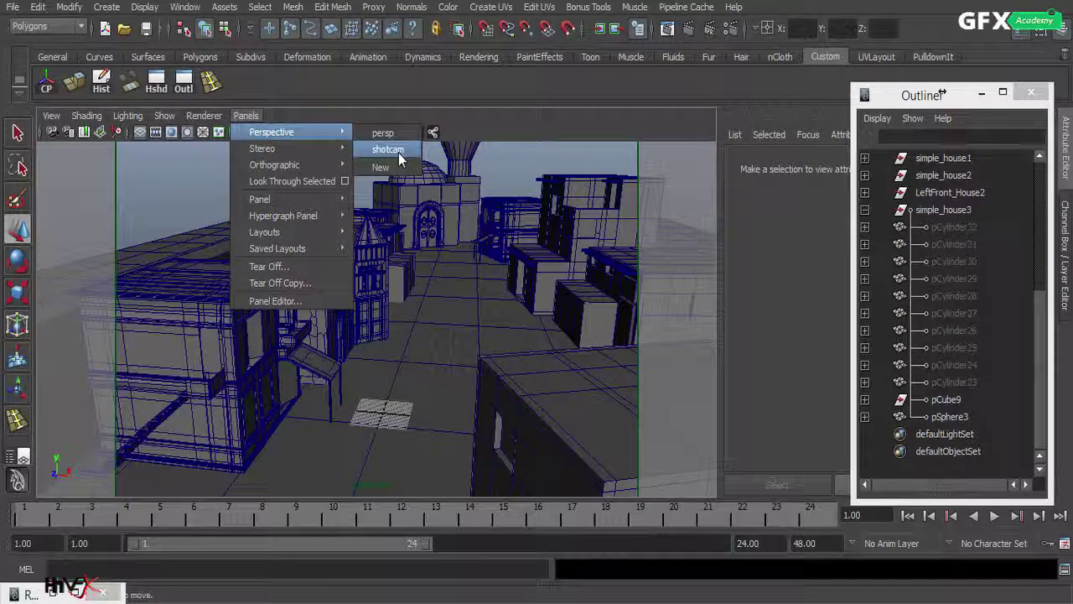
{"action": "left_click", "coordinate": [388, 149]}
{"action": "left_click_drag", "start_coordinate": [448, 355], "coordinate": [514, 436], "text": "alt"}
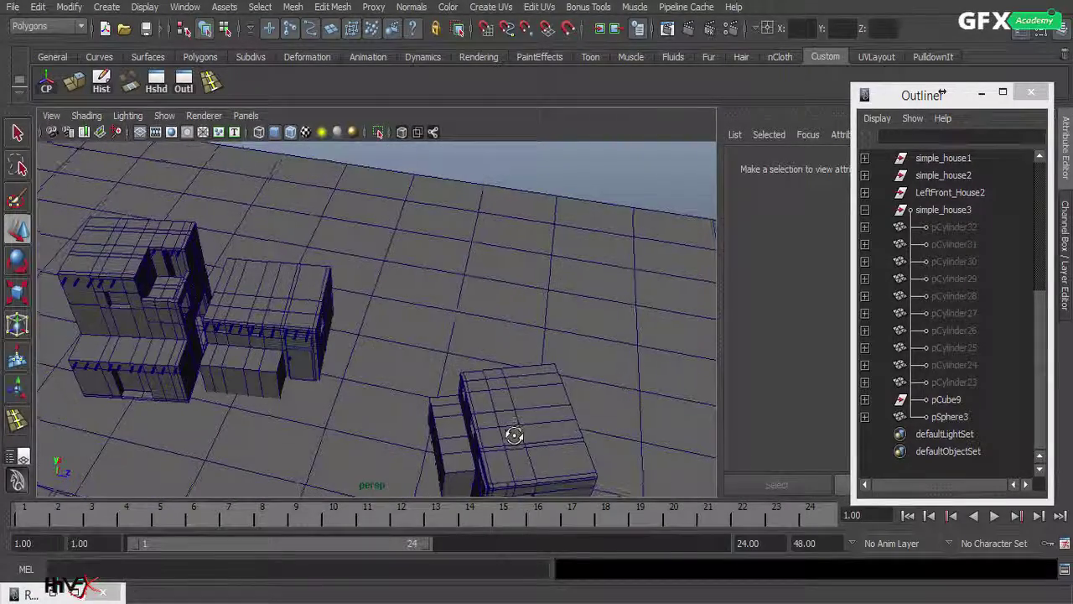
Step: Select the large top faces across the whole roof of pCube9 in simple_house3, leaving out its thin border
{"action": "right_click_drag", "start_coordinate": [517, 325], "coordinate": [523, 373]}
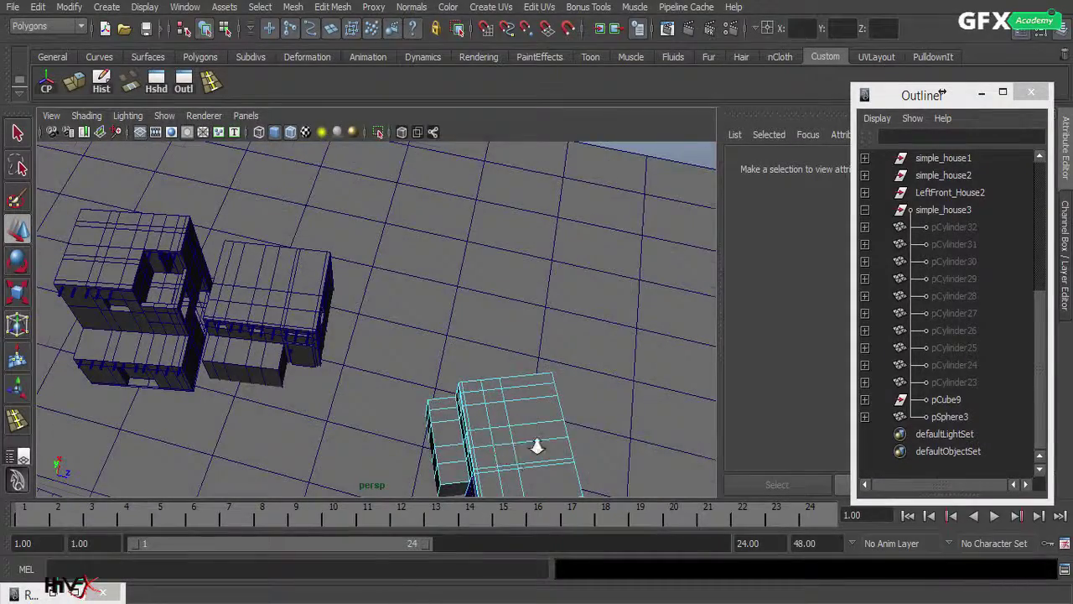
{"action": "right_click_drag", "start_coordinate": [537, 445], "coordinate": [613, 441], "text": "alt"}
{"action": "middle_click_drag", "start_coordinate": [613, 441], "coordinate": [496, 231], "text": "alt"}
{"action": "left_click_drag", "start_coordinate": [497, 231], "coordinate": [428, 312], "text": "alt"}
{"action": "left_click", "coordinate": [415, 392]}
{"action": "left_click", "coordinate": [460, 397], "text": "shift"}
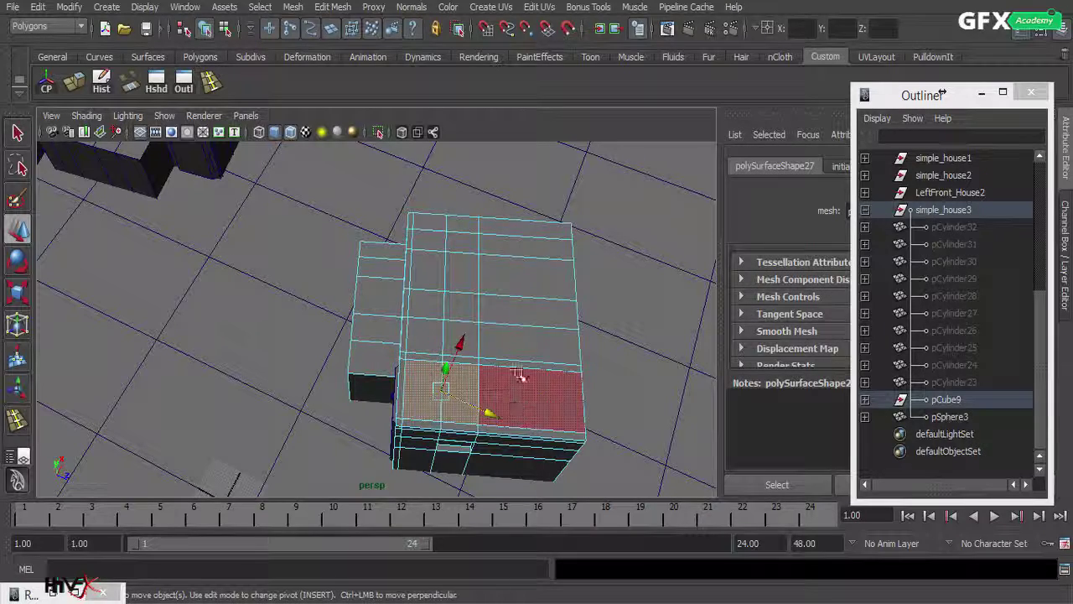
{"action": "left_click", "coordinate": [522, 380], "text": "shift"}
{"action": "left_click", "coordinate": [508, 344], "text": "shift"}
{"action": "left_click", "coordinate": [463, 339], "text": "shift"}
{"action": "left_click", "coordinate": [430, 333], "text": "shift"}
{"action": "left_click", "coordinate": [428, 310], "text": "shift"}
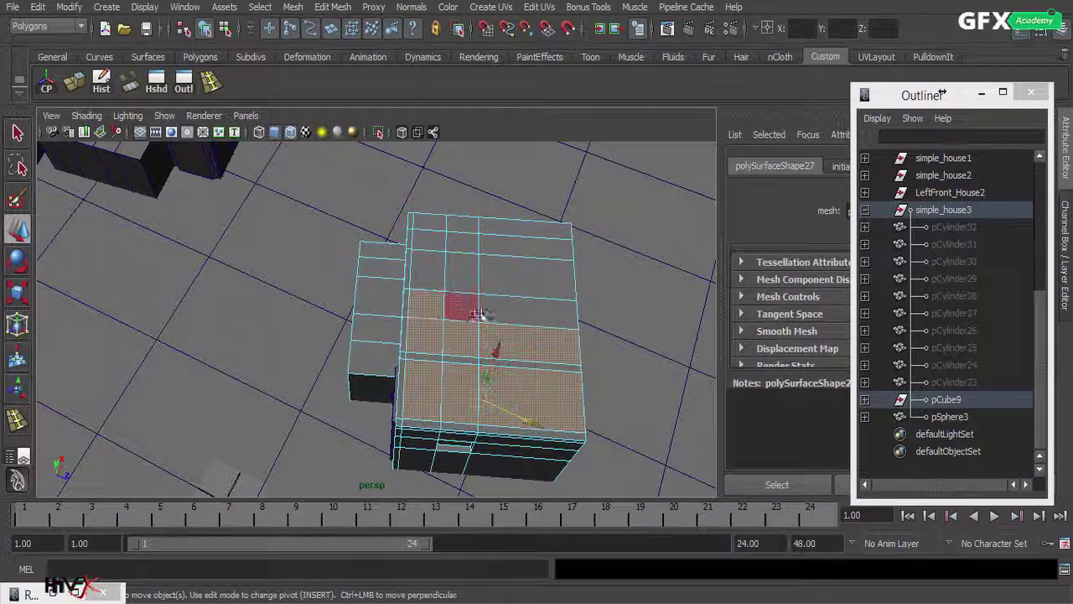
{"action": "left_click", "coordinate": [474, 314], "text": "shift"}
{"action": "left_click", "coordinate": [498, 310], "text": "shift"}
{"action": "left_click", "coordinate": [484, 282], "text": "shift"}
{"action": "left_click", "coordinate": [453, 281], "text": "shift"}
{"action": "left_click", "coordinate": [422, 277], "text": "shift"}
{"action": "left_click", "coordinate": [426, 242], "text": "shift"}
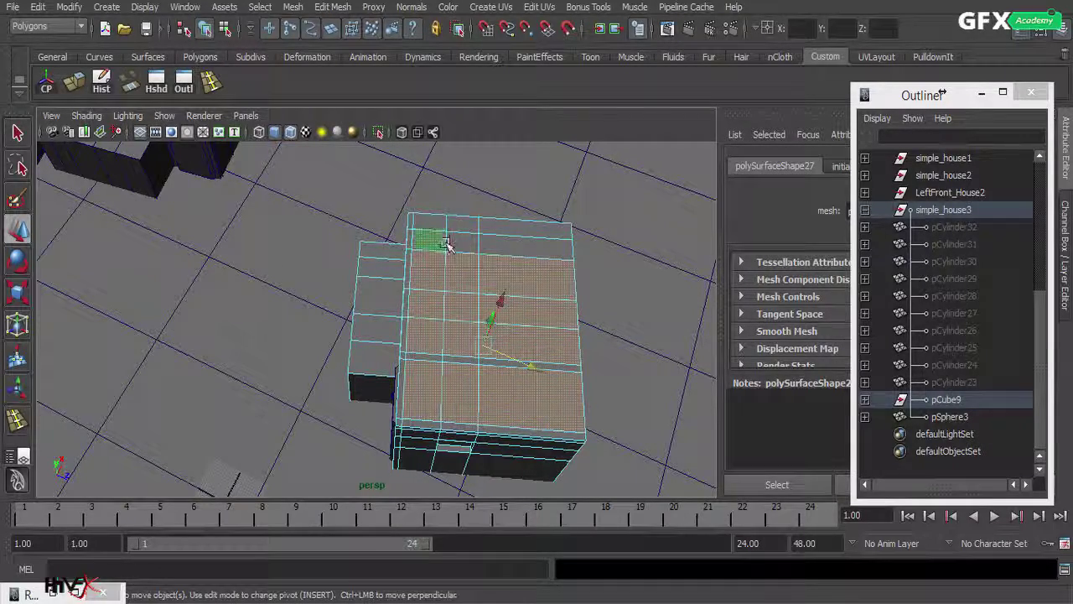
{"action": "left_click", "coordinate": [461, 245], "text": "shift"}
{"action": "left_click", "coordinate": [503, 247], "text": "shift"}
{"action": "left_click", "coordinate": [516, 231], "text": "shift"}
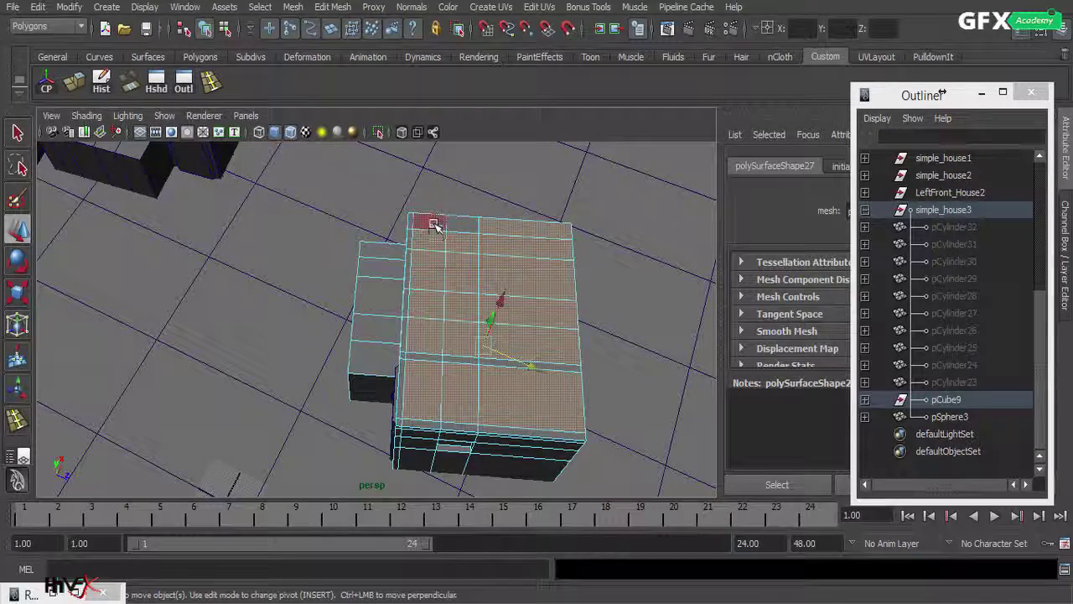
{"action": "left_click", "coordinate": [456, 227], "text": "shift"}
Step: Add the narrow strip of faces crossing the simple_house3 roof to the face selection
{"action": "right_click_drag", "start_coordinate": [450, 439], "coordinate": [712, 409], "text": "alt"}
{"action": "left_click", "coordinate": [682, 430], "text": "shift"}
{"action": "left_click", "coordinate": [604, 423], "text": "shift"}
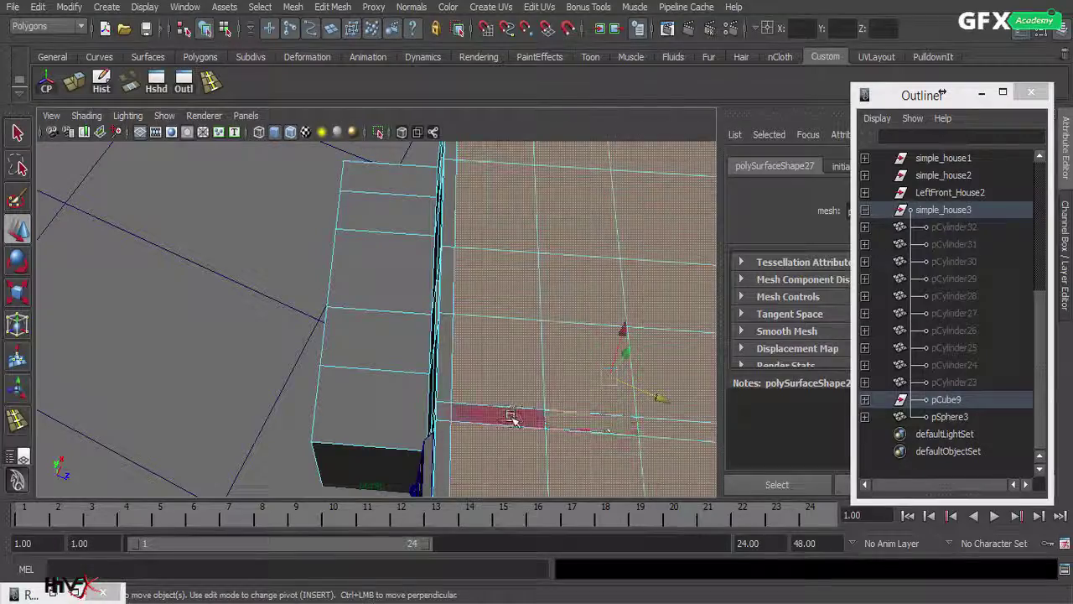
{"action": "left_click", "coordinate": [511, 418], "text": "shift"}
Step: Extrude the selected roof faces, scale them inward to form a border, and move them back up to roof level in world axis
{"action": "right_click_drag", "start_coordinate": [567, 437], "coordinate": [343, 441], "text": "alt"}
{"action": "left_click_drag", "start_coordinate": [450, 425], "coordinate": [340, 371], "text": "alt"}
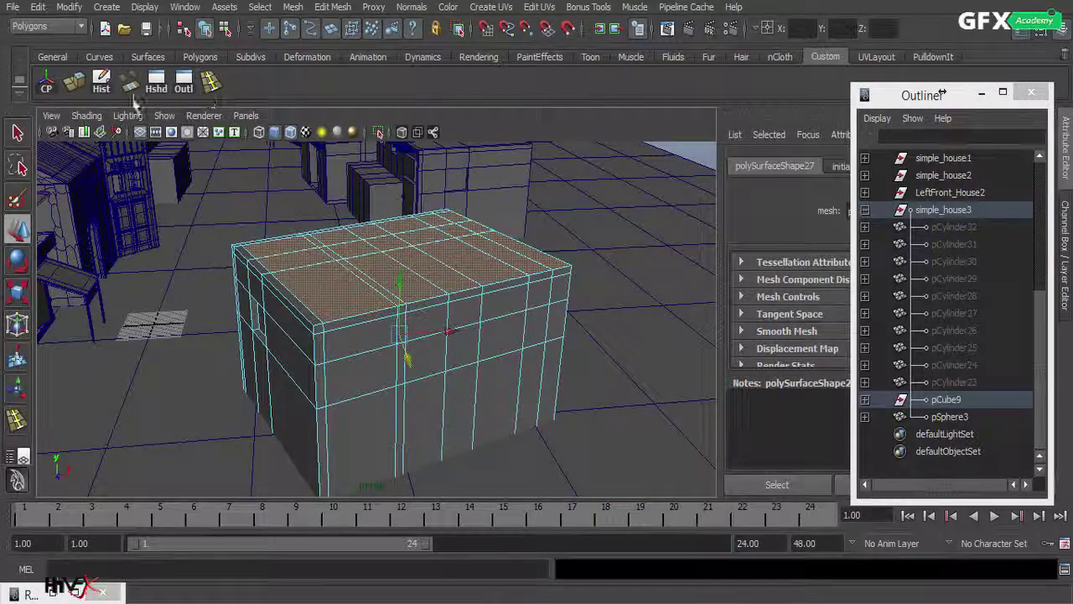
{"action": "left_click", "coordinate": [76, 89]}
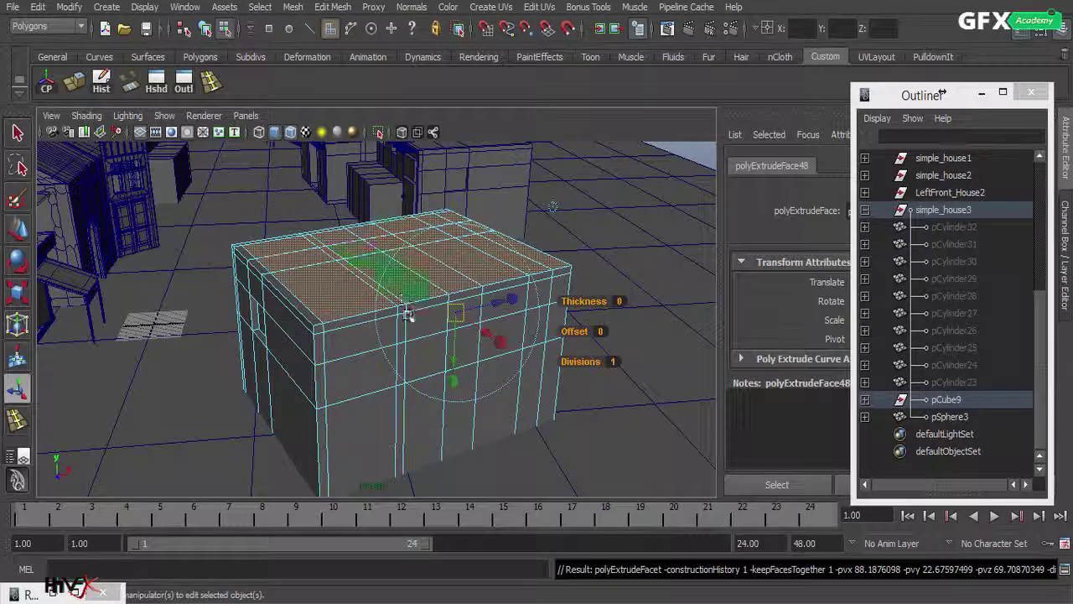
{"action": "left_click_drag", "start_coordinate": [454, 371], "coordinate": [455, 366]}
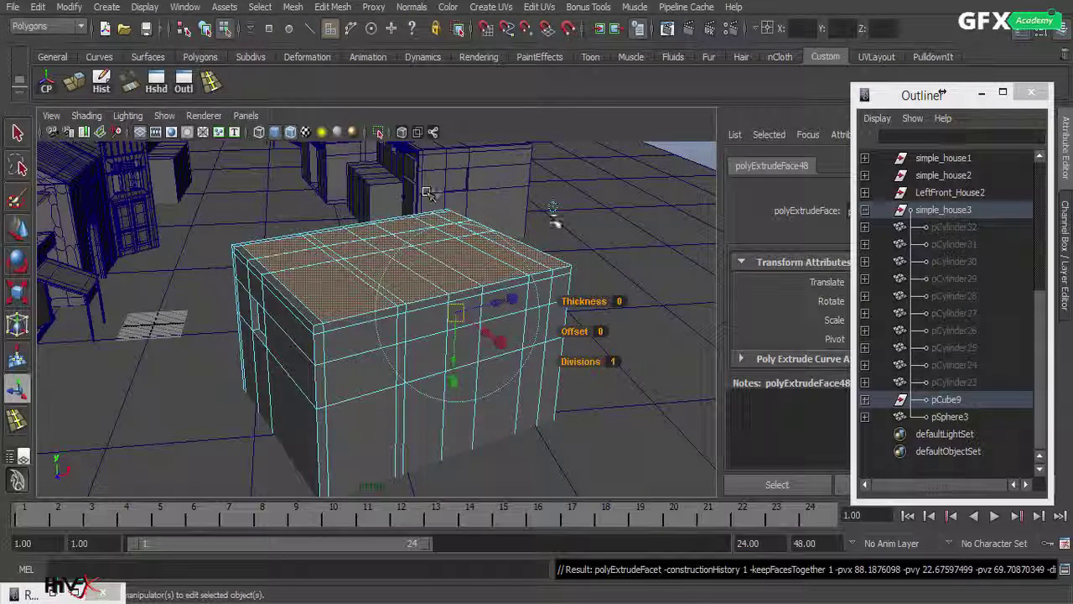
{"action": "left_click", "coordinate": [553, 209]}
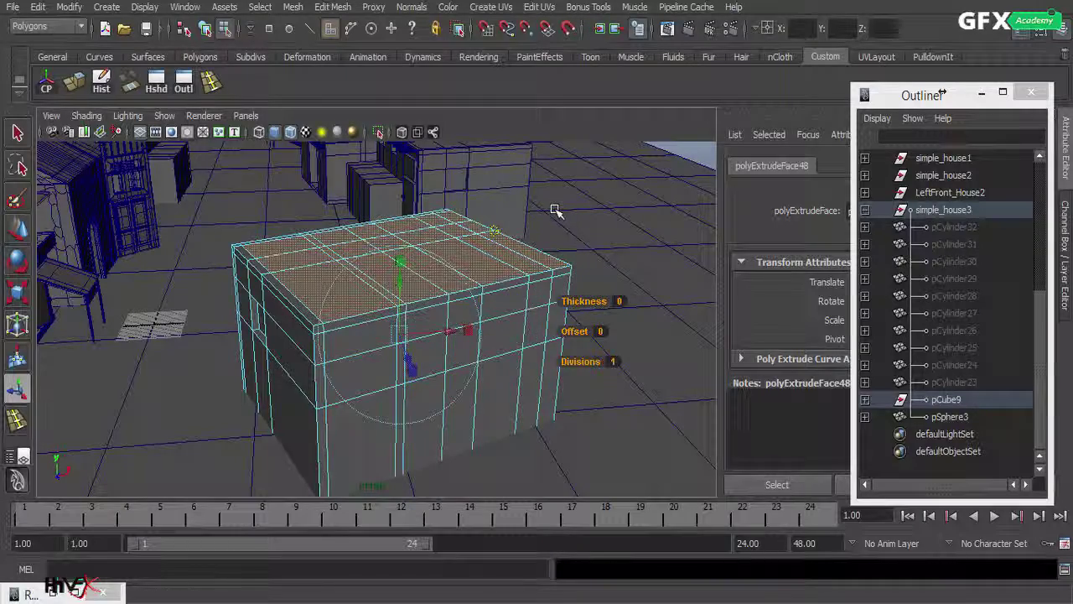
{"action": "left_click", "coordinate": [399, 258]}
{"action": "left_click_drag", "start_coordinate": [405, 338], "coordinate": [400, 336]}
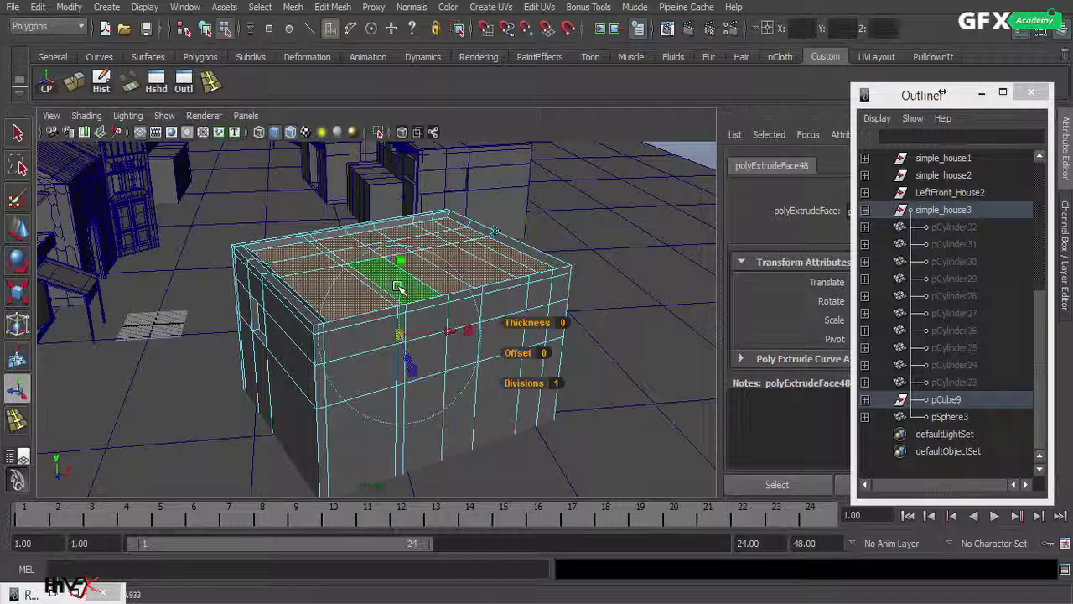
{"action": "left_click_drag", "start_coordinate": [399, 280], "coordinate": [401, 272]}
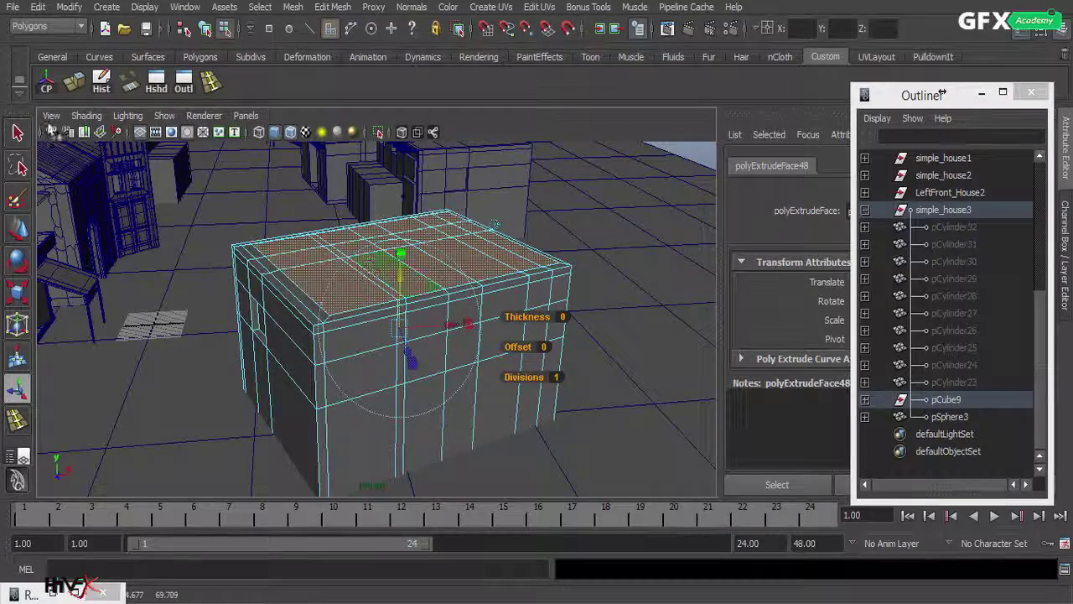
{"action": "left_click", "coordinate": [74, 84]}
{"action": "left_click_drag", "start_coordinate": [454, 358], "coordinate": [240, 364]}
{"action": "key", "text": "ctrl+z"}
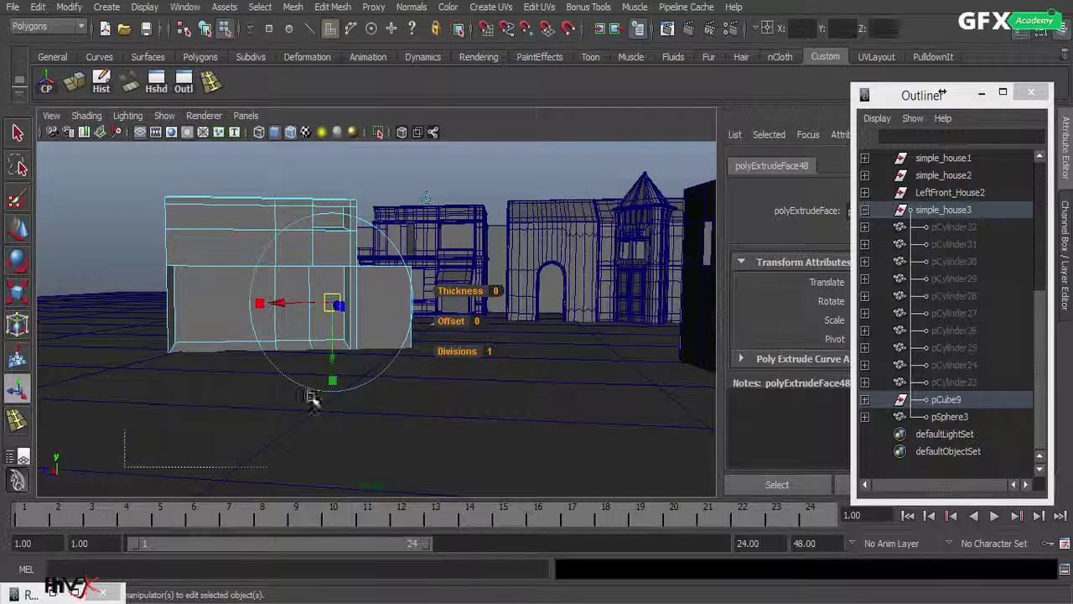
Step: Extrude the inset roof faces again and lower them below the border to form a shallow parapet around the roof
{"action": "left_click_drag", "start_coordinate": [260, 367], "coordinate": [516, 369], "text": "alt"}
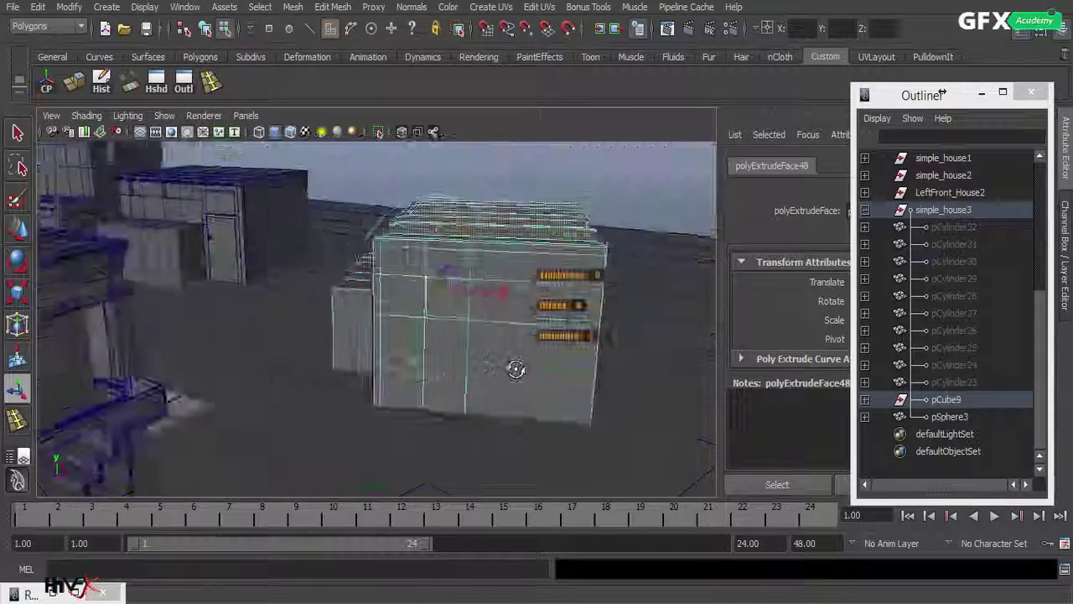
{"action": "left_click_drag", "start_coordinate": [315, 467], "coordinate": [699, 266]}
{"action": "left_click", "coordinate": [72, 91]}
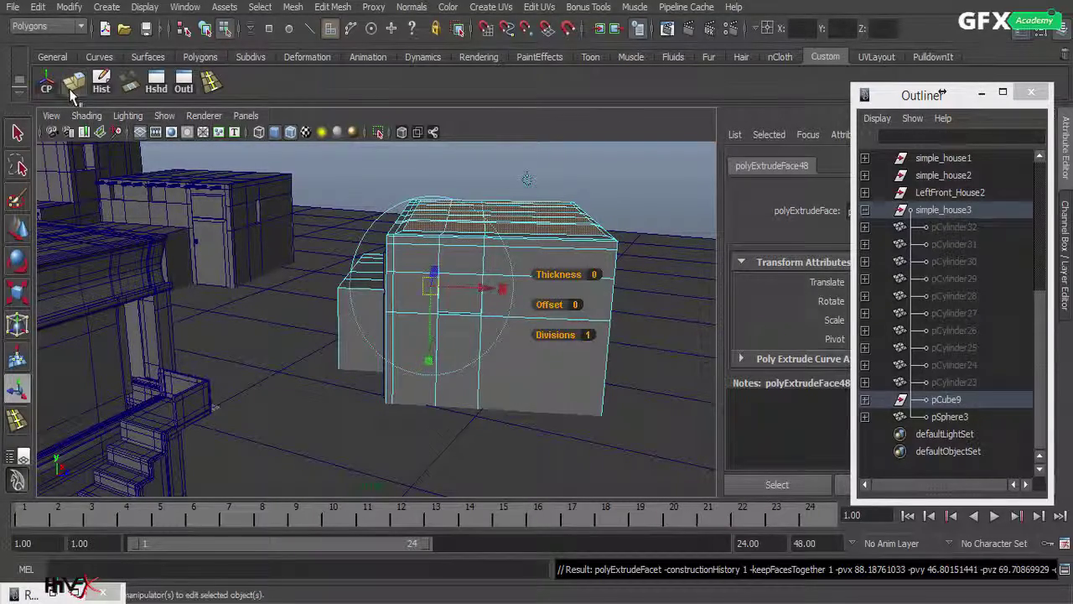
{"action": "middle_click_drag", "start_coordinate": [433, 271], "coordinate": [406, 375], "text": "alt"}
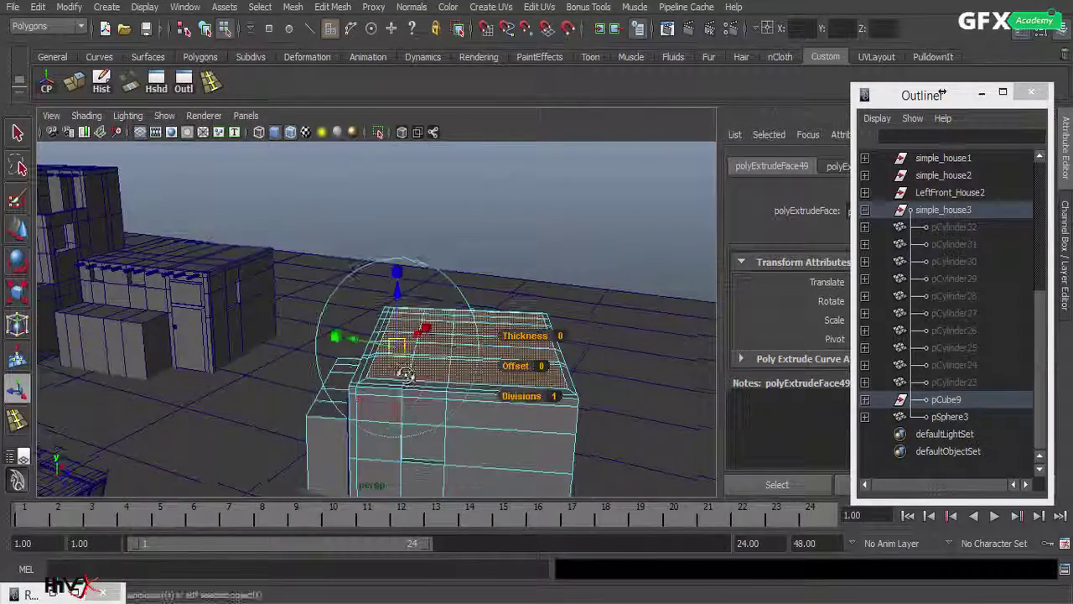
{"action": "left_click_drag", "start_coordinate": [405, 375], "coordinate": [390, 406], "text": "alt"}
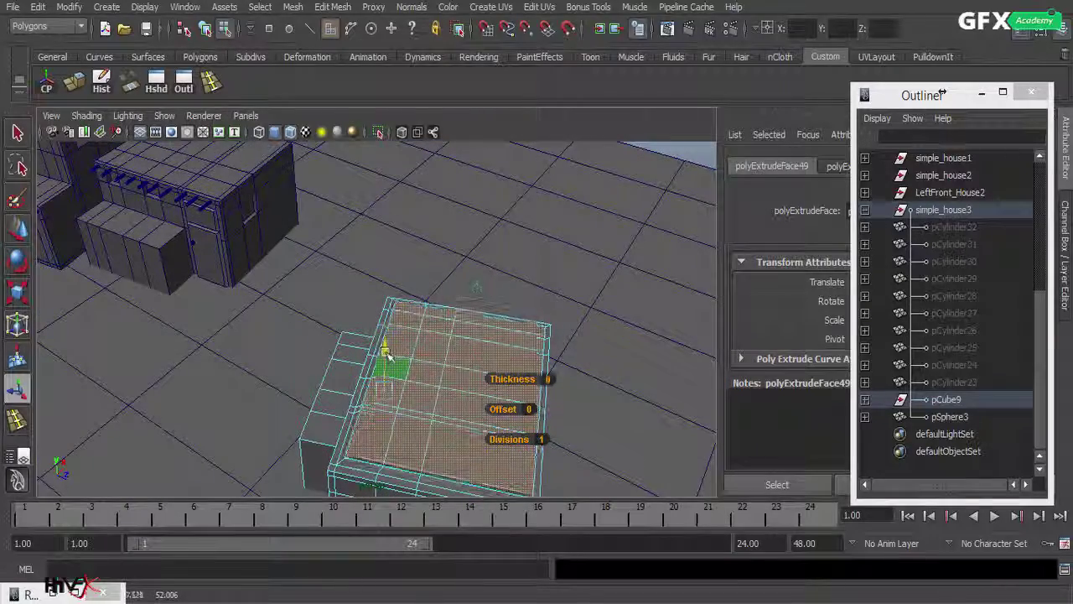
{"action": "left_click_drag", "start_coordinate": [386, 354], "coordinate": [388, 344]}
{"action": "left_click_drag", "start_coordinate": [407, 379], "coordinate": [307, 332], "text": "alt"}
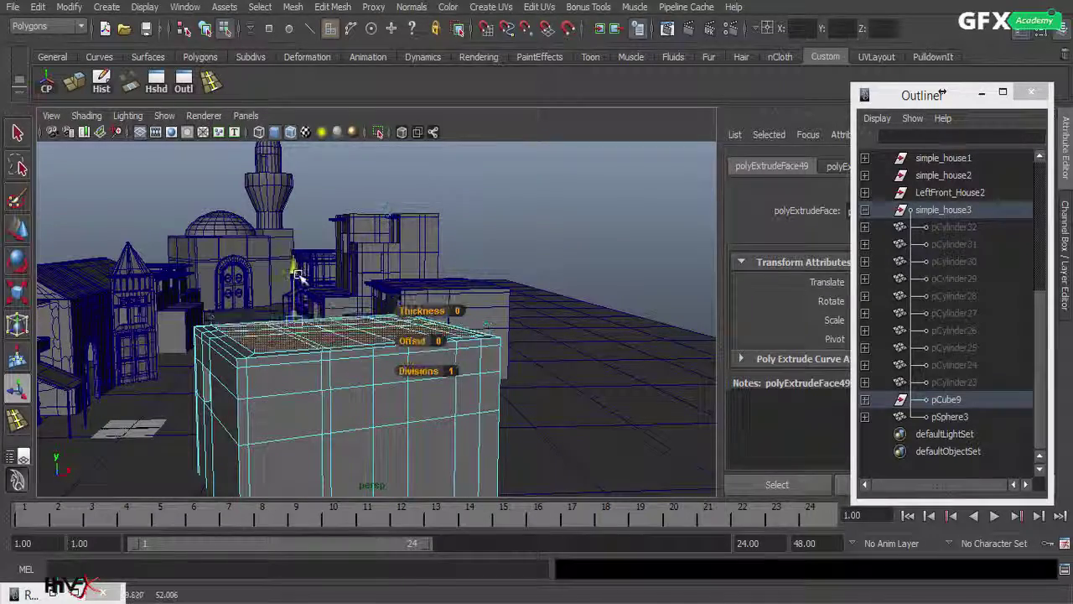
{"action": "left_click_drag", "start_coordinate": [298, 274], "coordinate": [298, 285]}
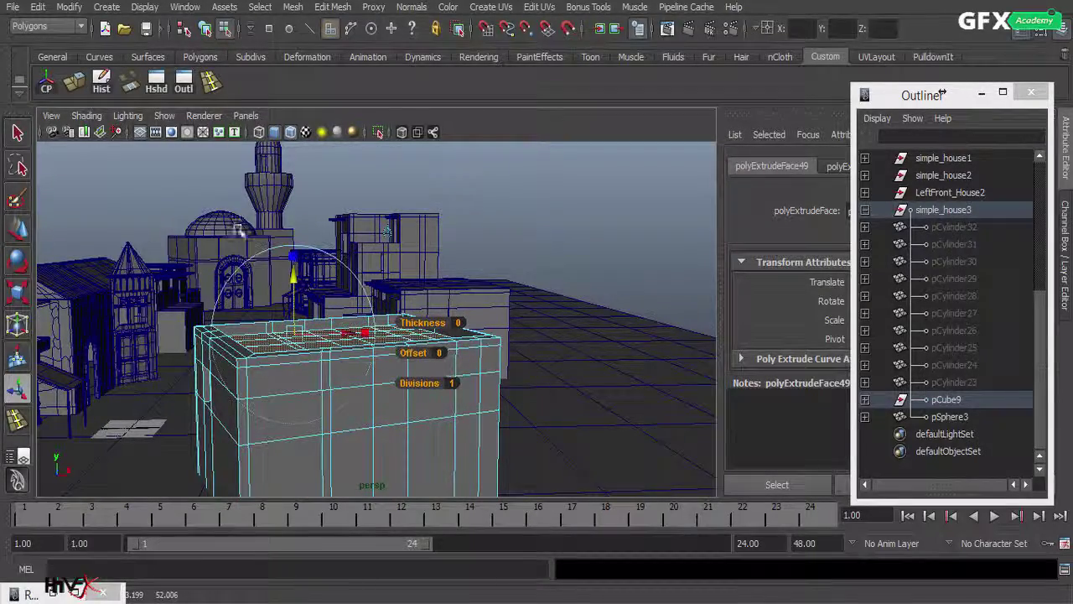
Step: Look through the shotcam camera and test-render the frame to check the recessed roof of the foreground house
{"action": "left_click", "coordinate": [246, 115]}
{"action": "mouse_move", "coordinate": [301, 131]}
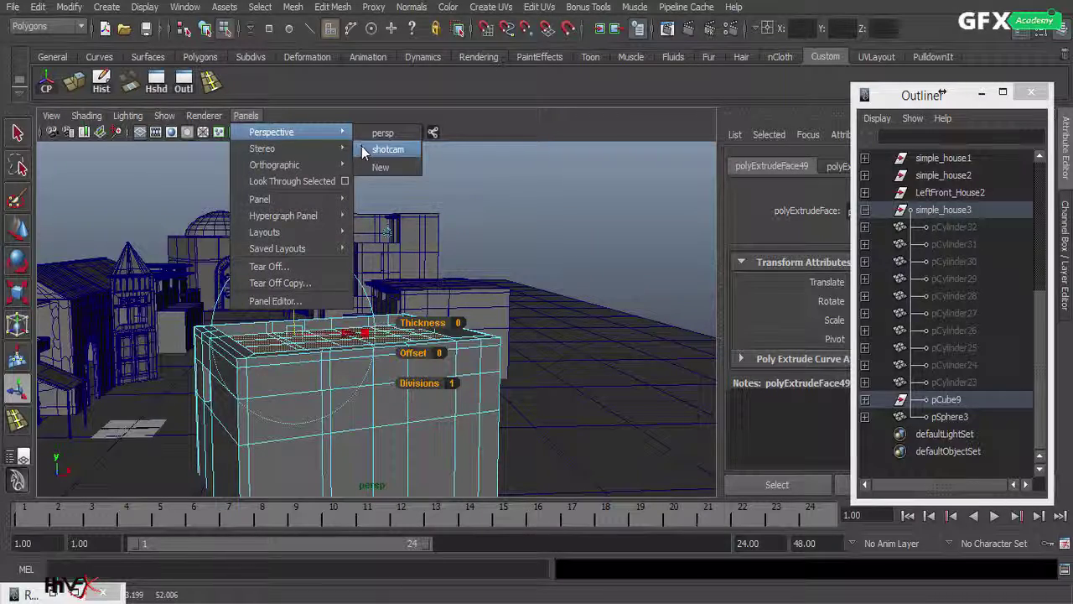
{"action": "left_click", "coordinate": [361, 146]}
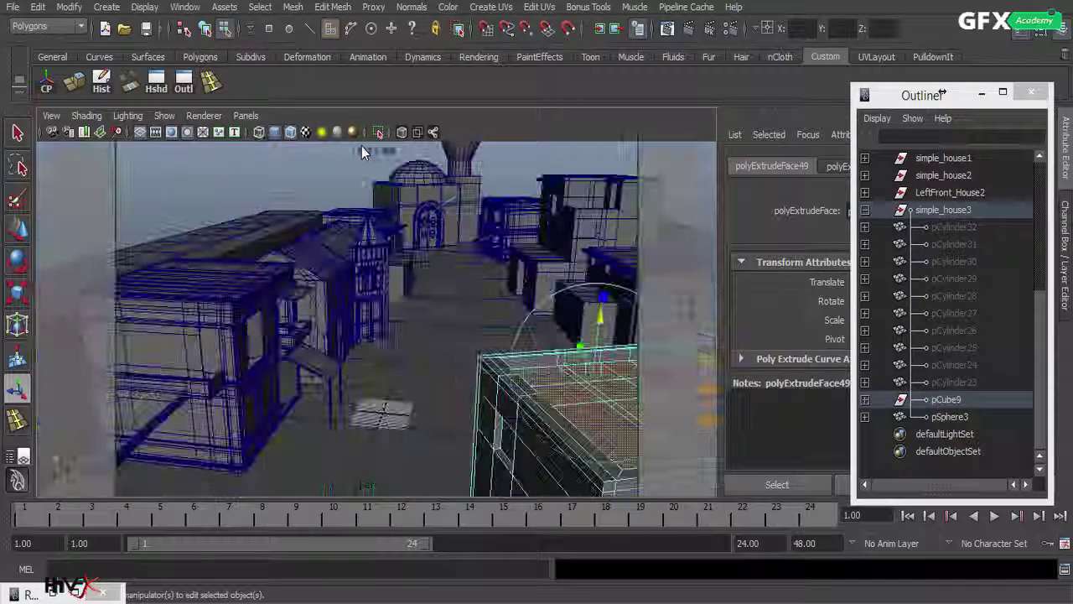
{"action": "left_click", "coordinate": [688, 29]}
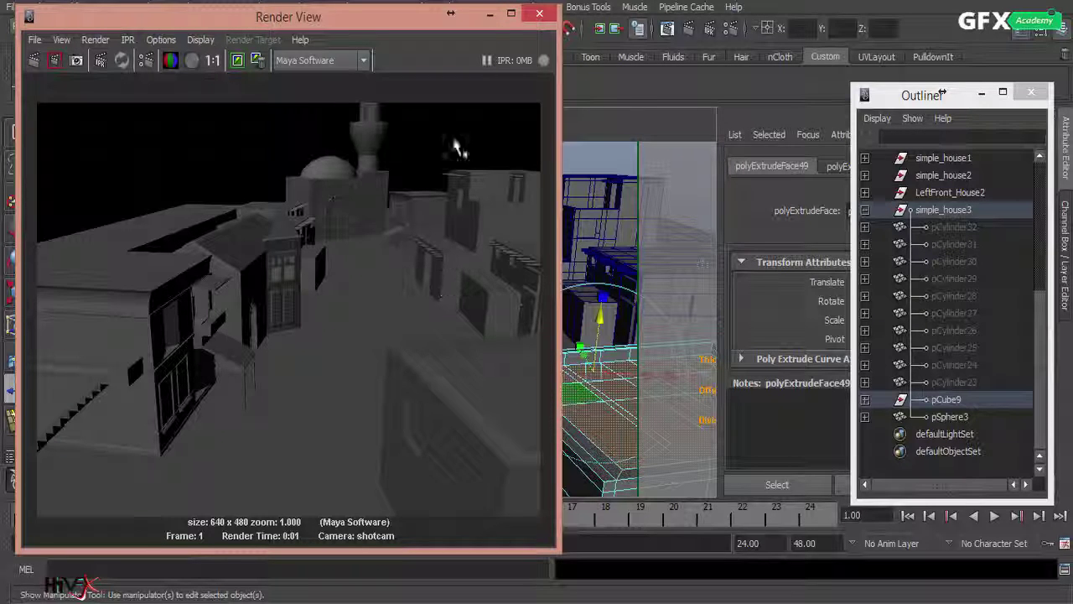
{"action": "left_click", "coordinate": [490, 15]}
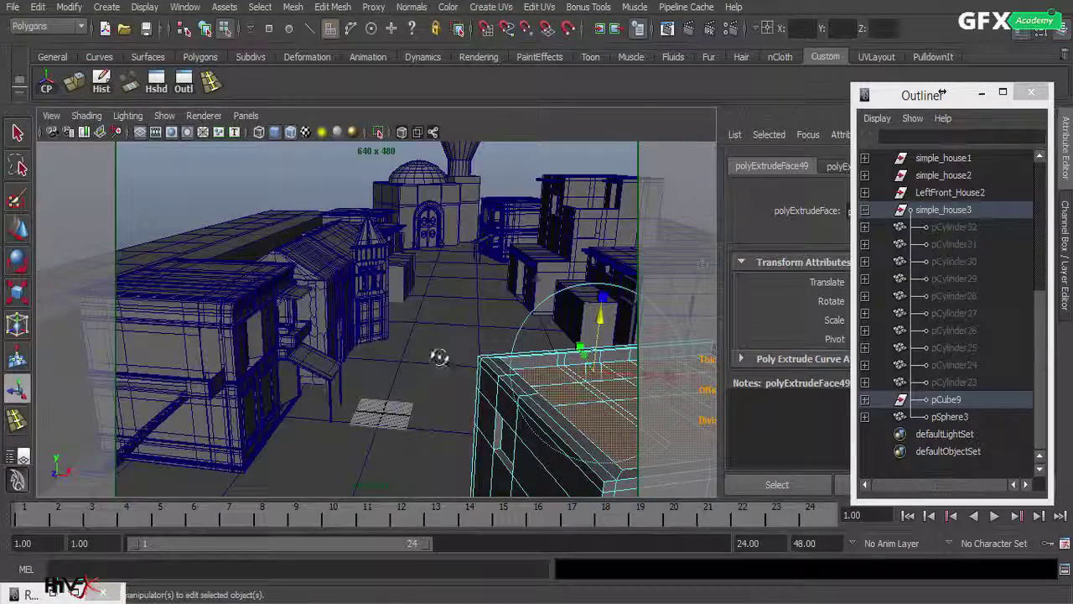
Step: Orbit the shotcam to a lower angle showing more of the minaret and test-render the frame
{"action": "left_click_drag", "start_coordinate": [433, 360], "coordinate": [457, 349], "text": "alt"}
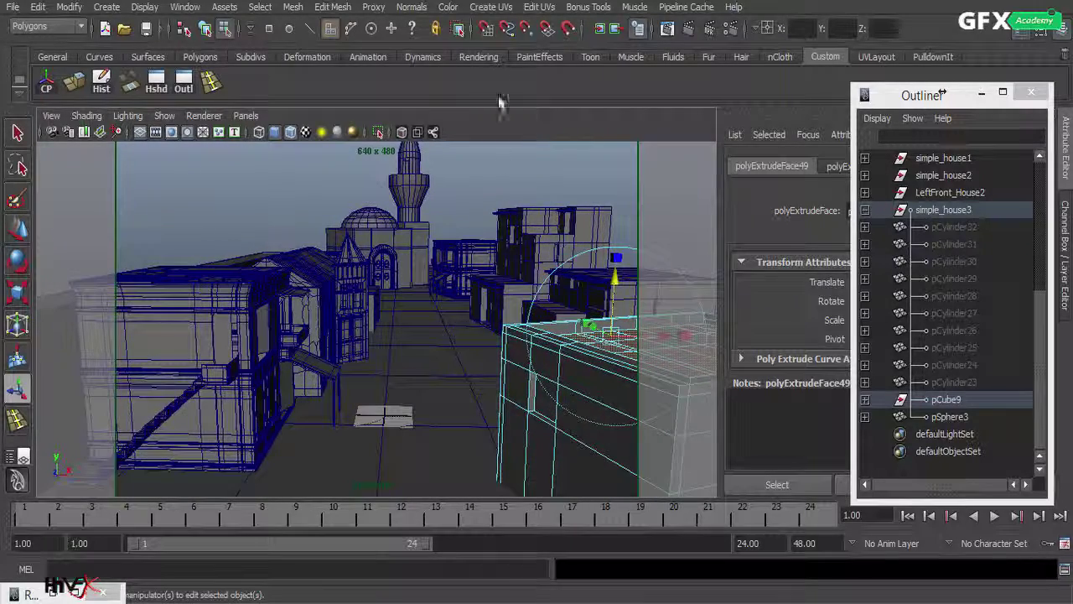
{"action": "left_click", "coordinate": [688, 28]}
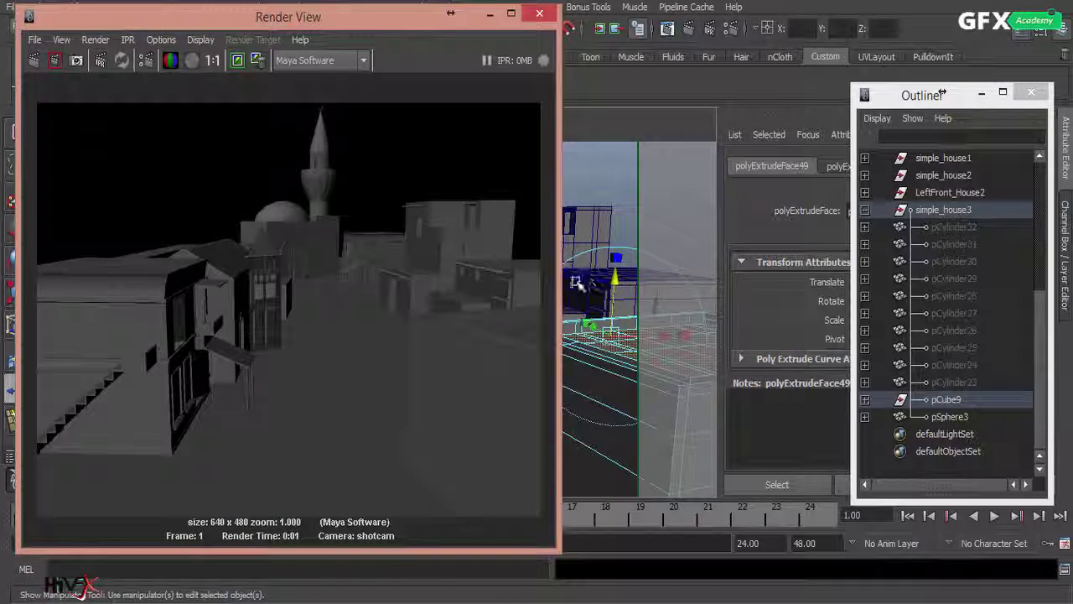
{"action": "left_click", "coordinate": [490, 15]}
Step: Lower the shotcam further to about the foreground roof's height and test-render the shot again
{"action": "left_click_drag", "start_coordinate": [451, 331], "coordinate": [470, 251], "text": "alt"}
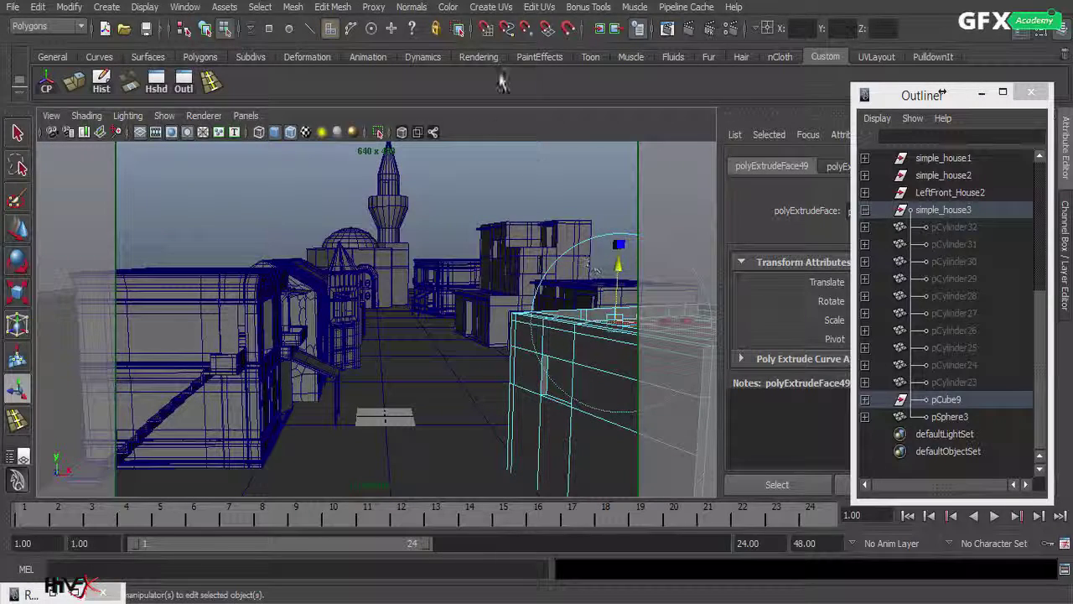
{"action": "left_click", "coordinate": [670, 28]}
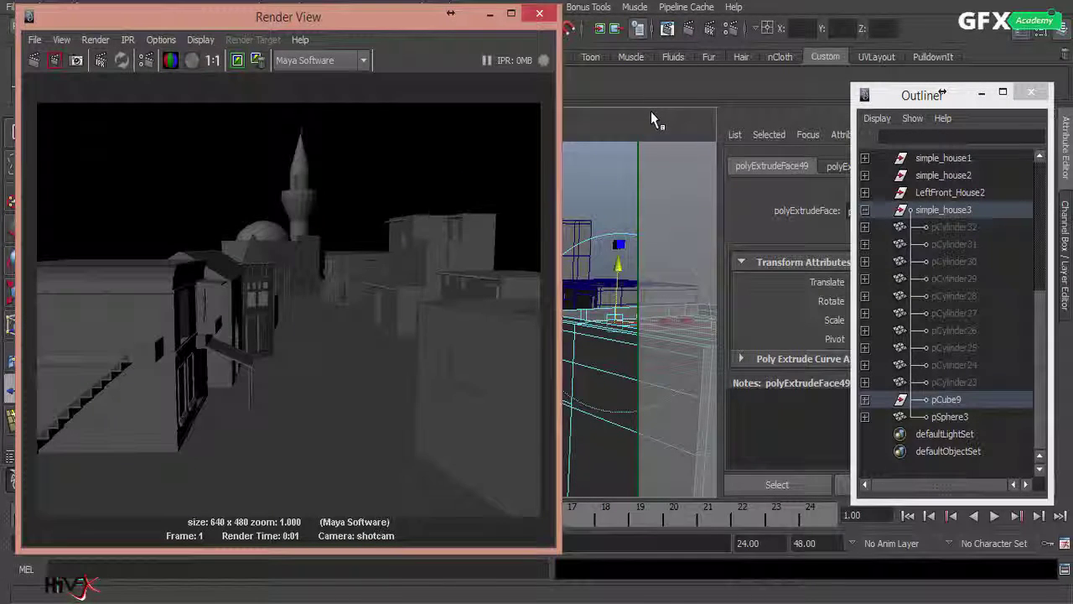
{"action": "left_click", "coordinate": [494, 16]}
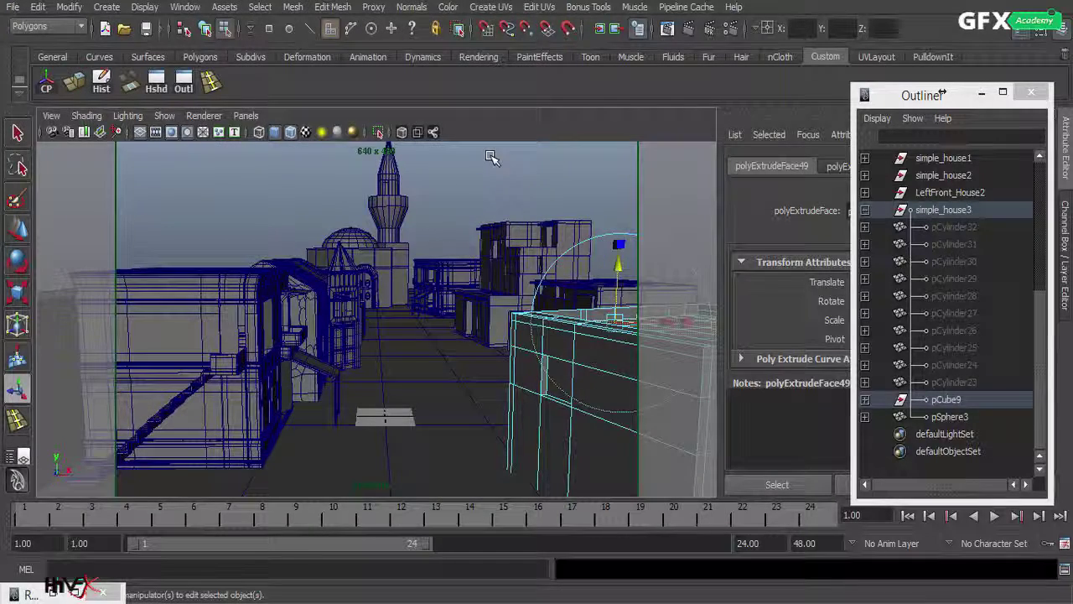